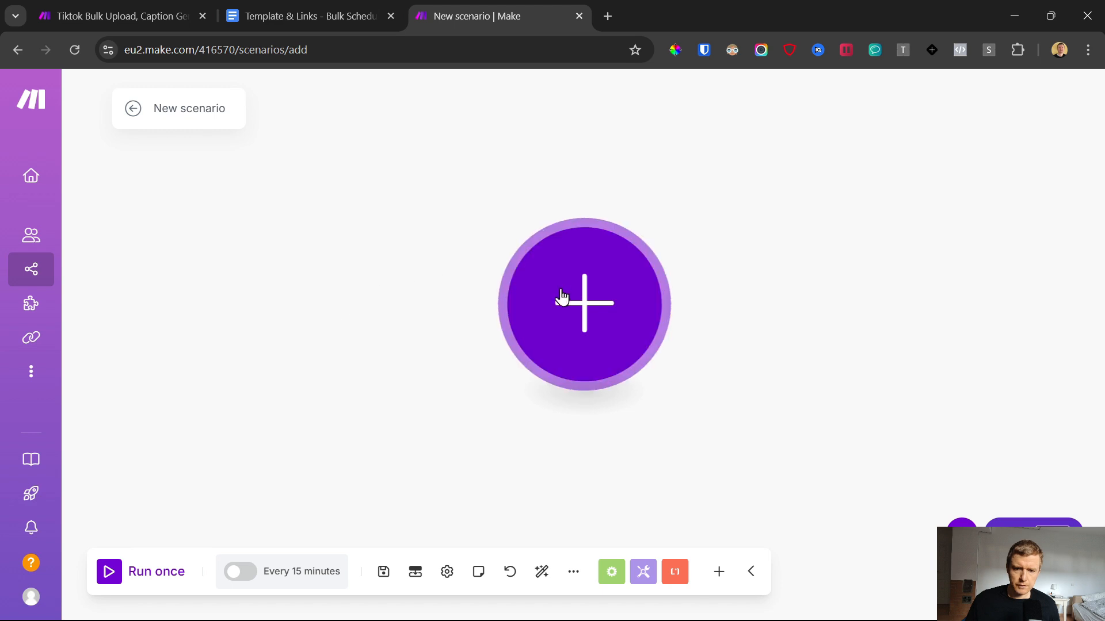
Step: Add the Google Drive "Watch Files in a Folder" module as the scenario's trigger and begin creating a new connection for it
click(562, 299)
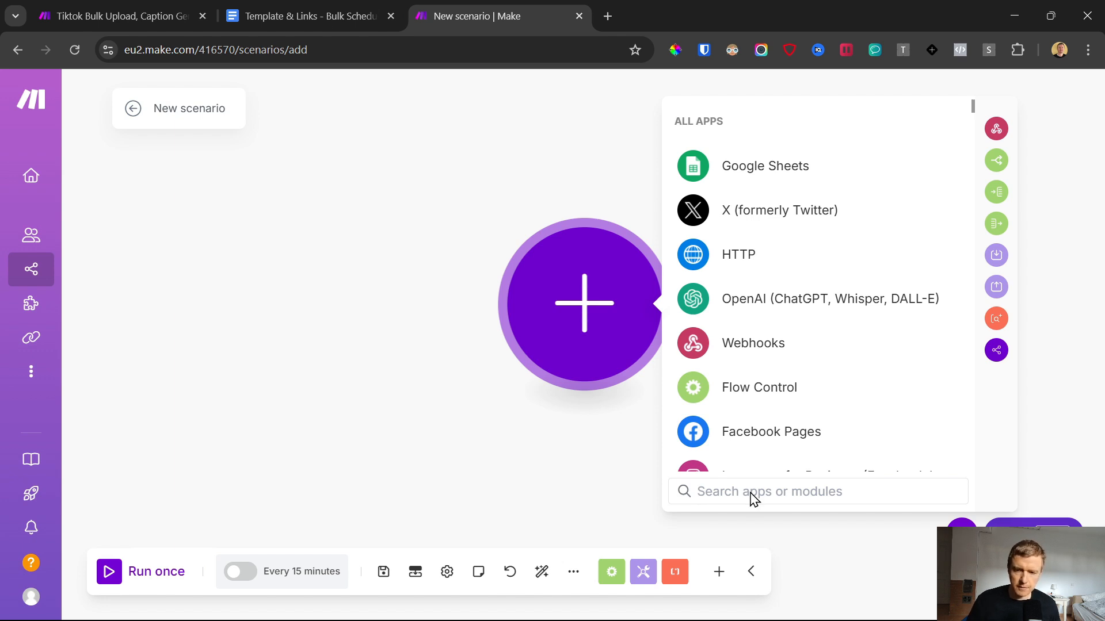
scroll(806, 303, down, 4)
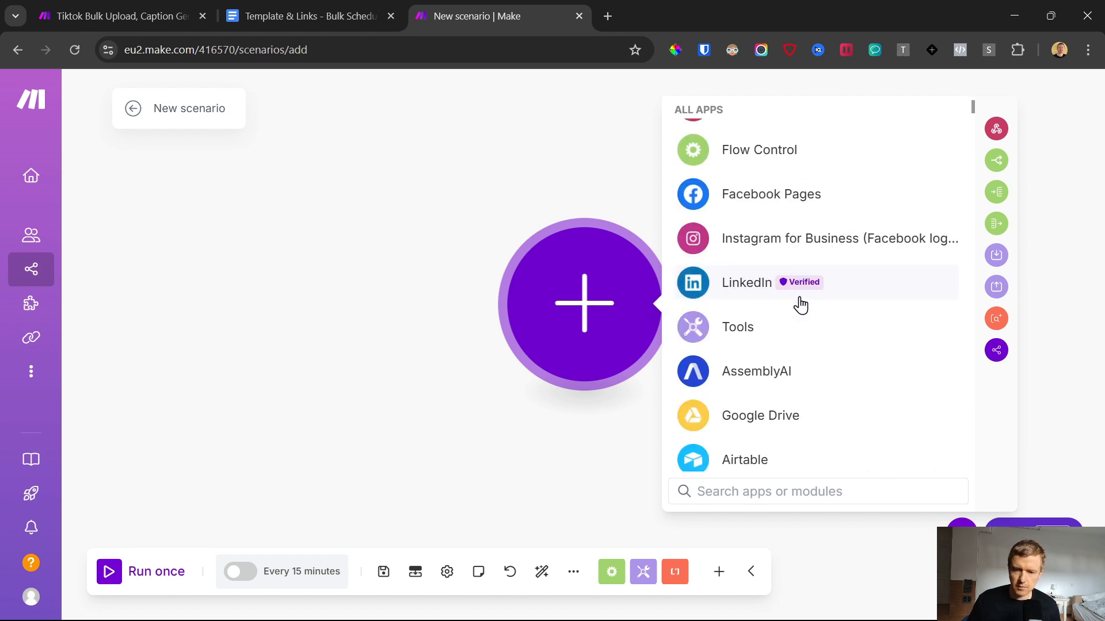
click(726, 427)
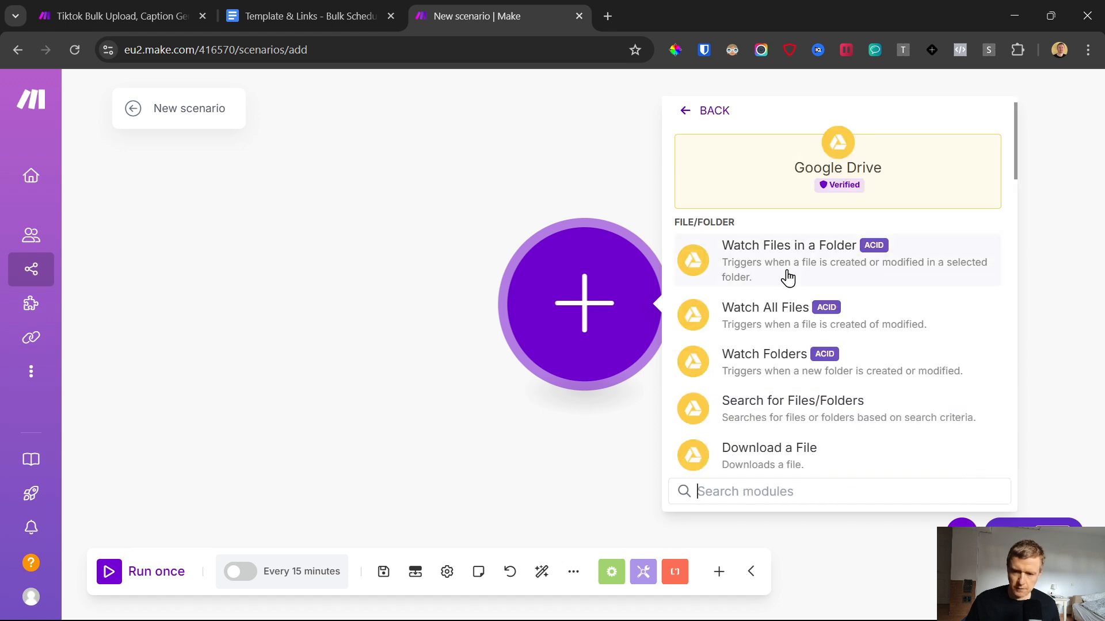
text(watch)
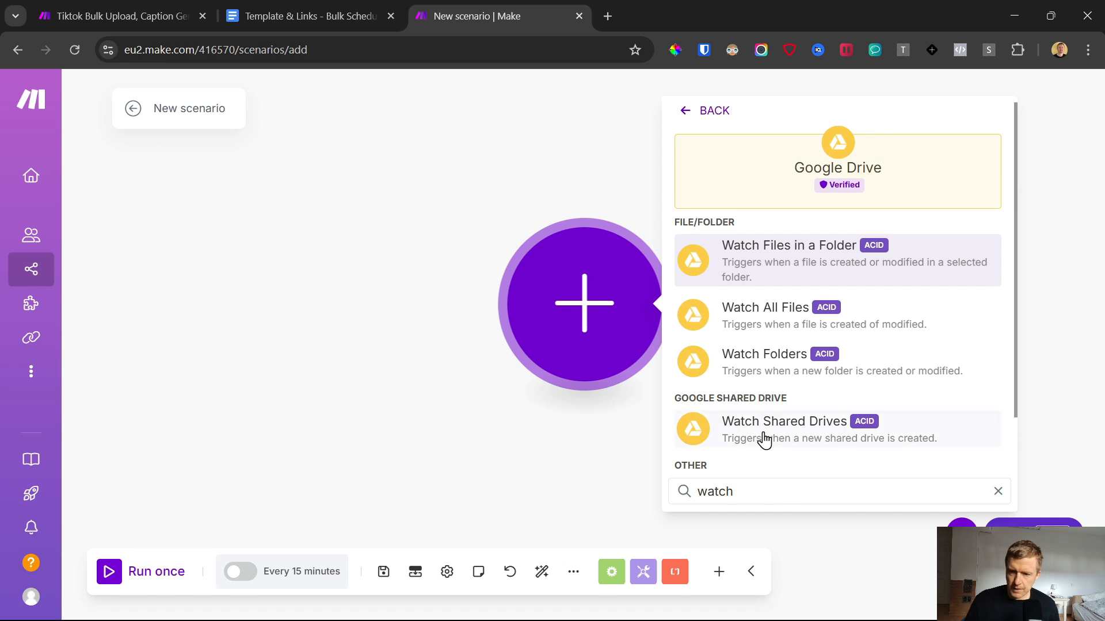
click(760, 259)
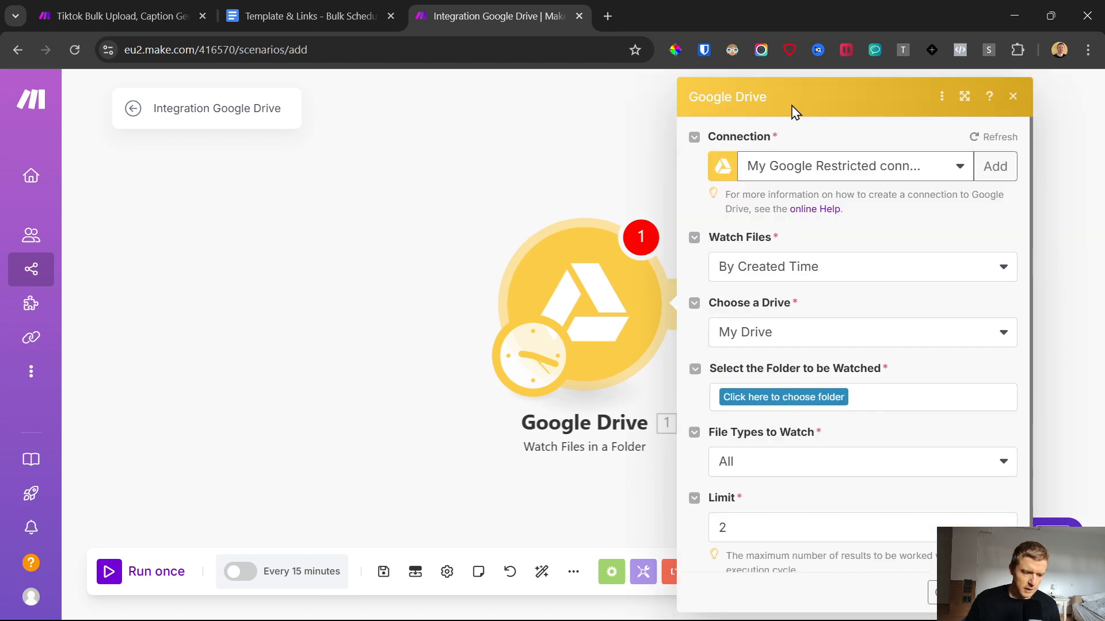
click(995, 167)
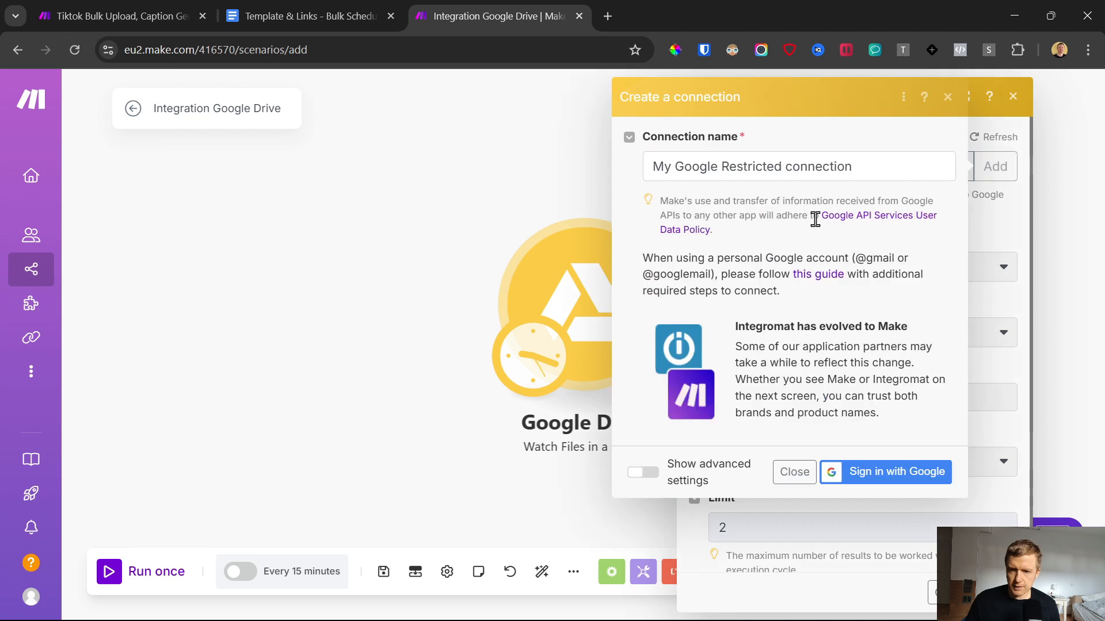
Step: Review the linked Make guide on connecting personal Google accounts through a custom OAuth client
drag(645, 256, 794, 301)
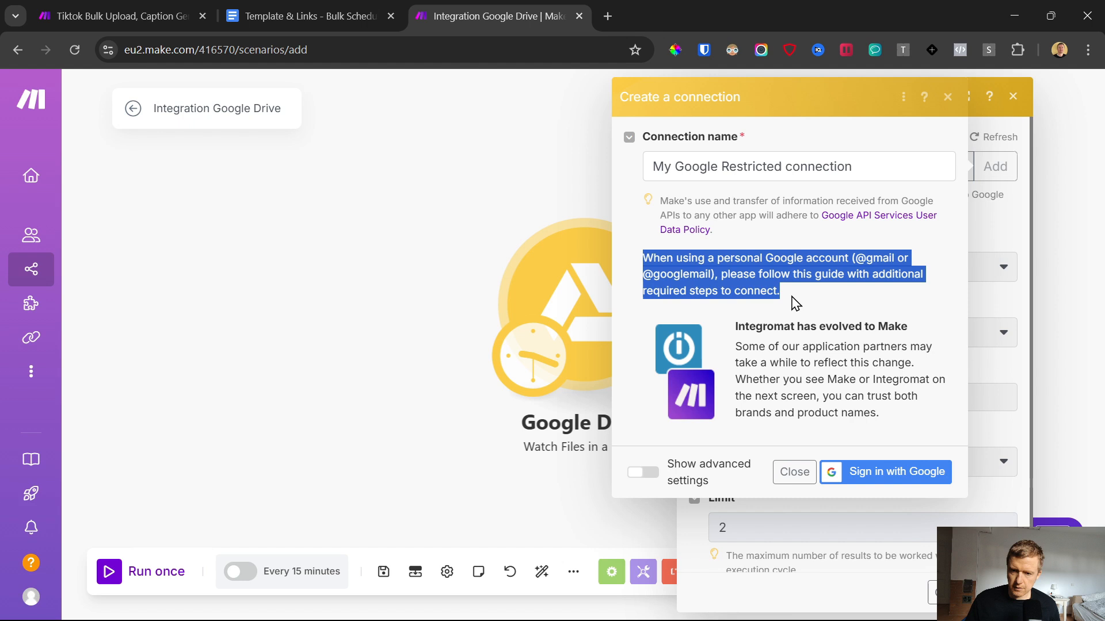
click(719, 256)
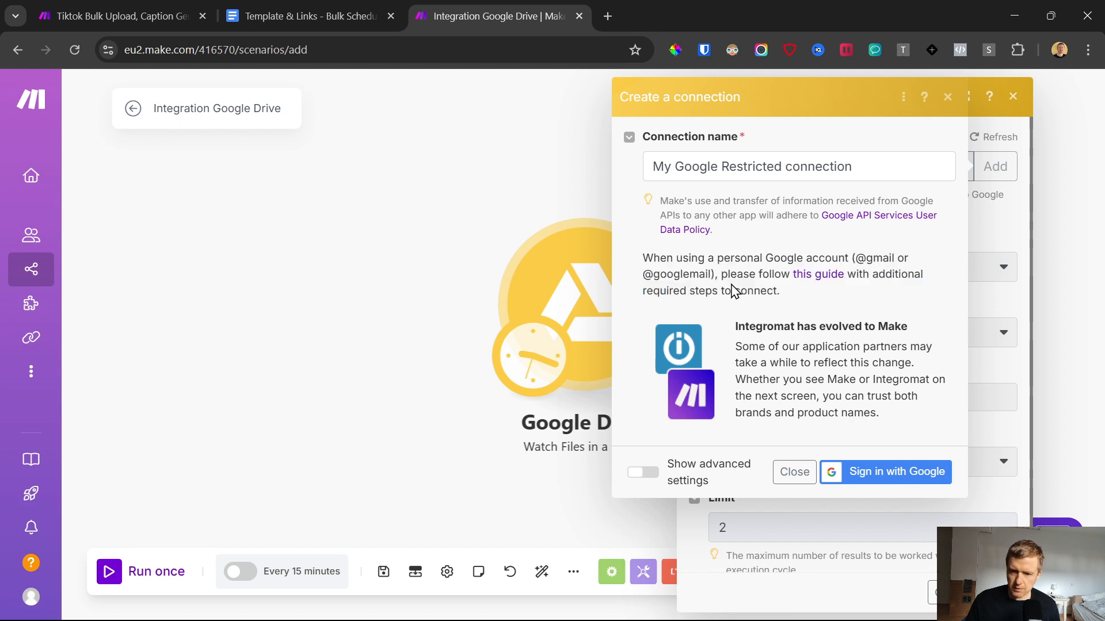
right_click(829, 276)
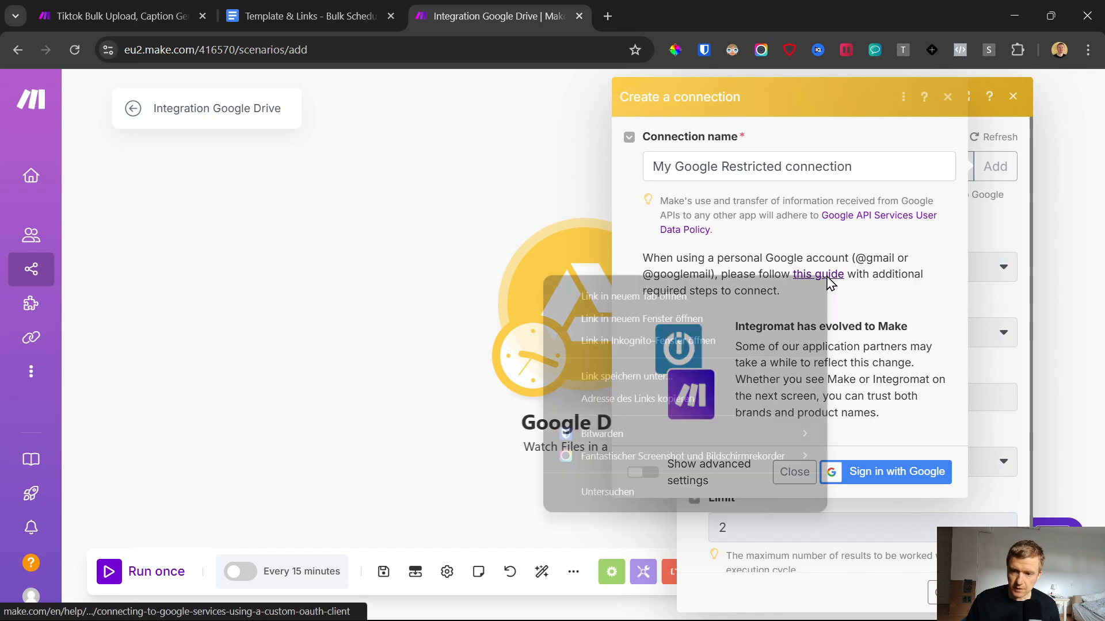
click(742, 292)
click(645, 3)
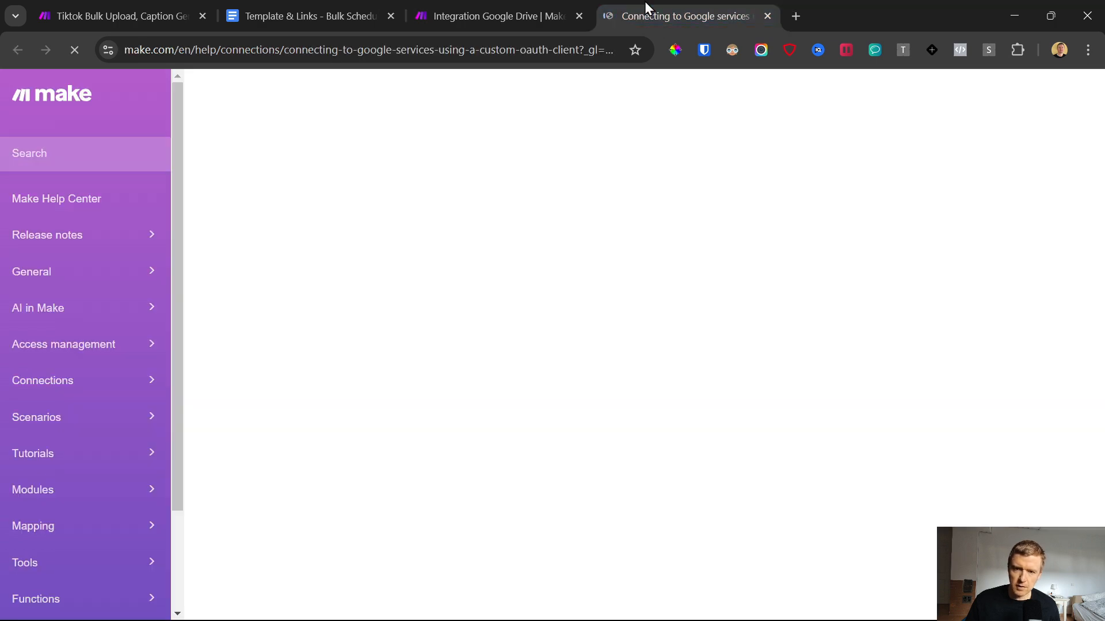
scroll(523, 383, down, 2)
scroll(523, 383, down, 20)
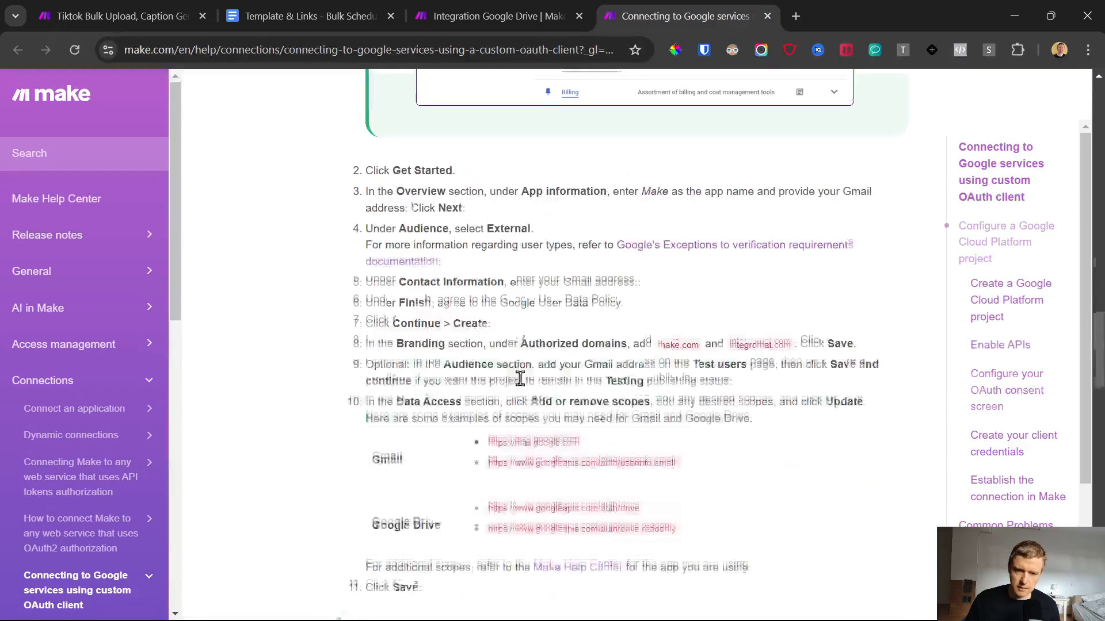
scroll(526, 395, down, 15)
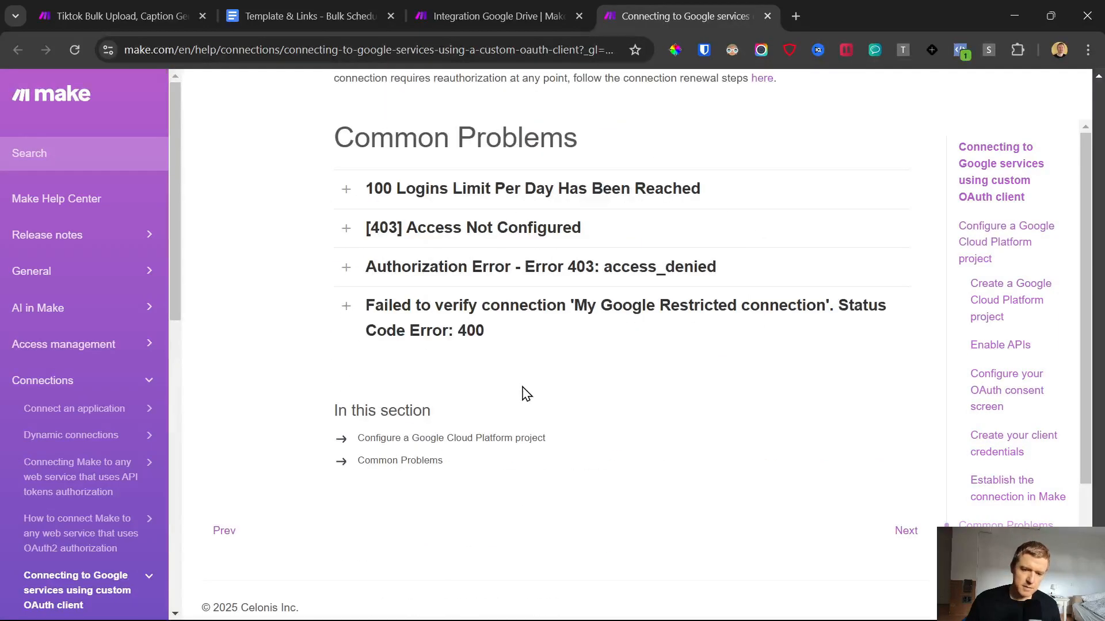
scroll(535, 406, up, 15)
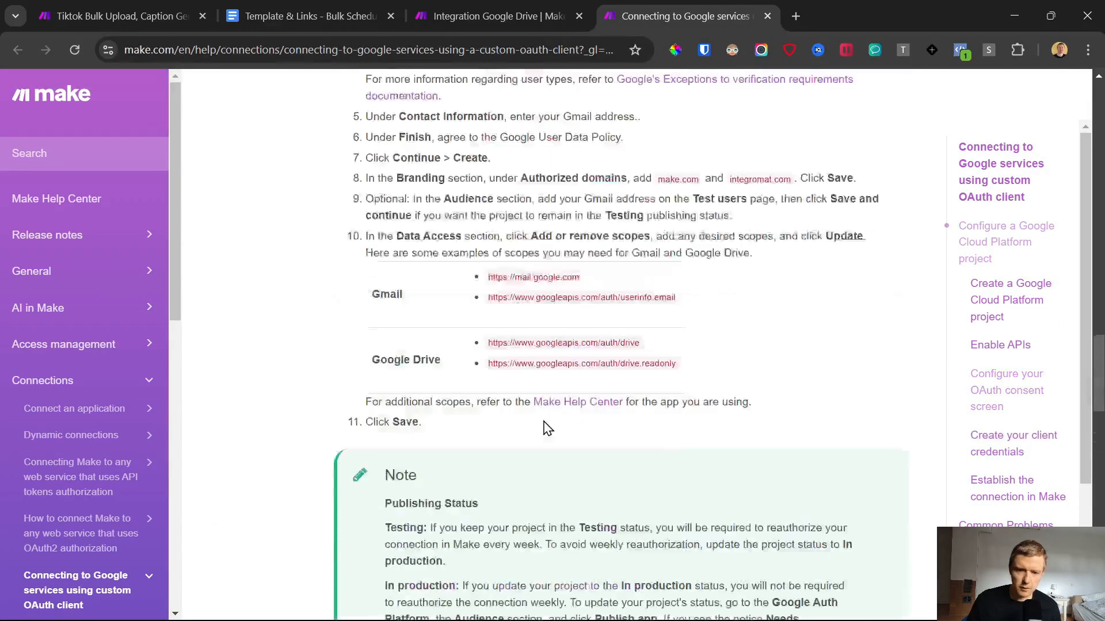
click(767, 16)
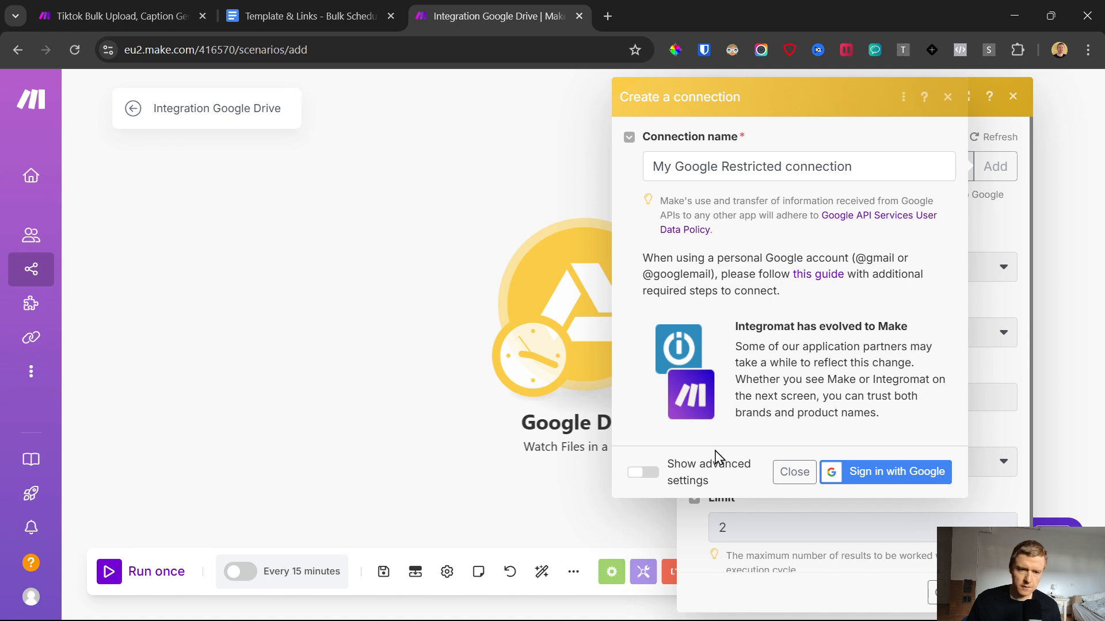
Step: Open the Google Workspace pricing page from the Template & Links document and check its free trial offer and plans
click(303, 17)
click(448, 458)
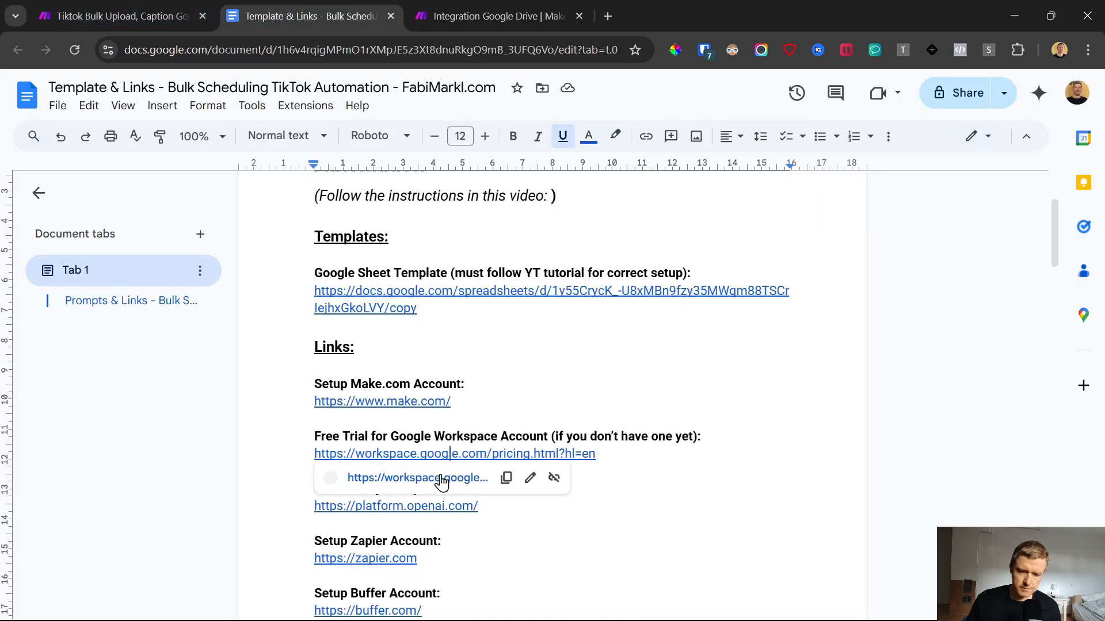
click(439, 481)
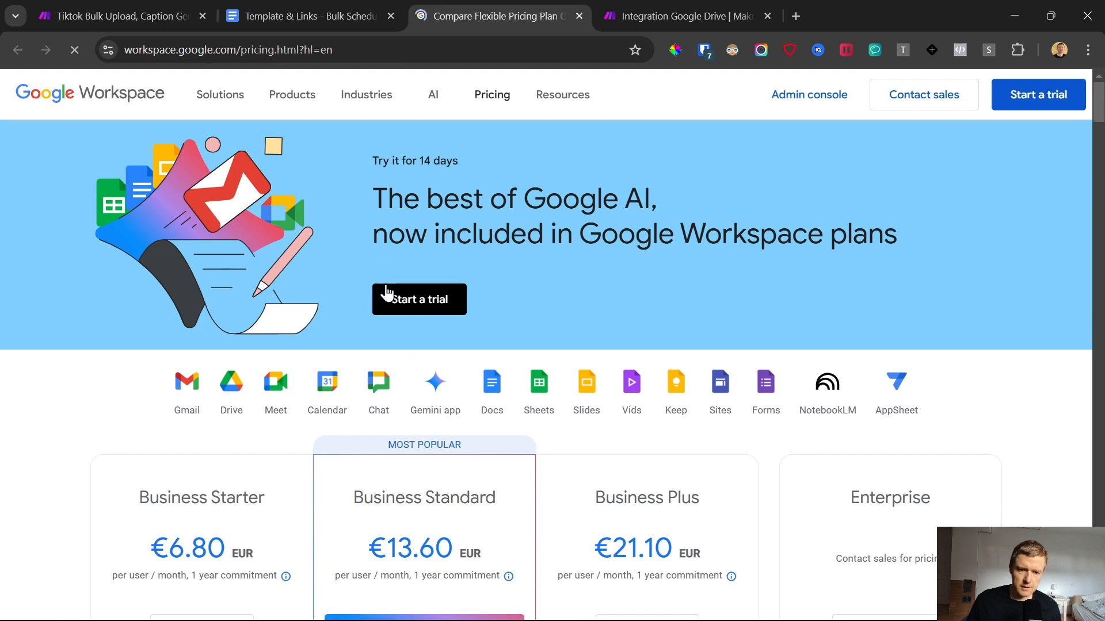
scroll(383, 291, down, 3)
scroll(334, 322, up, 3)
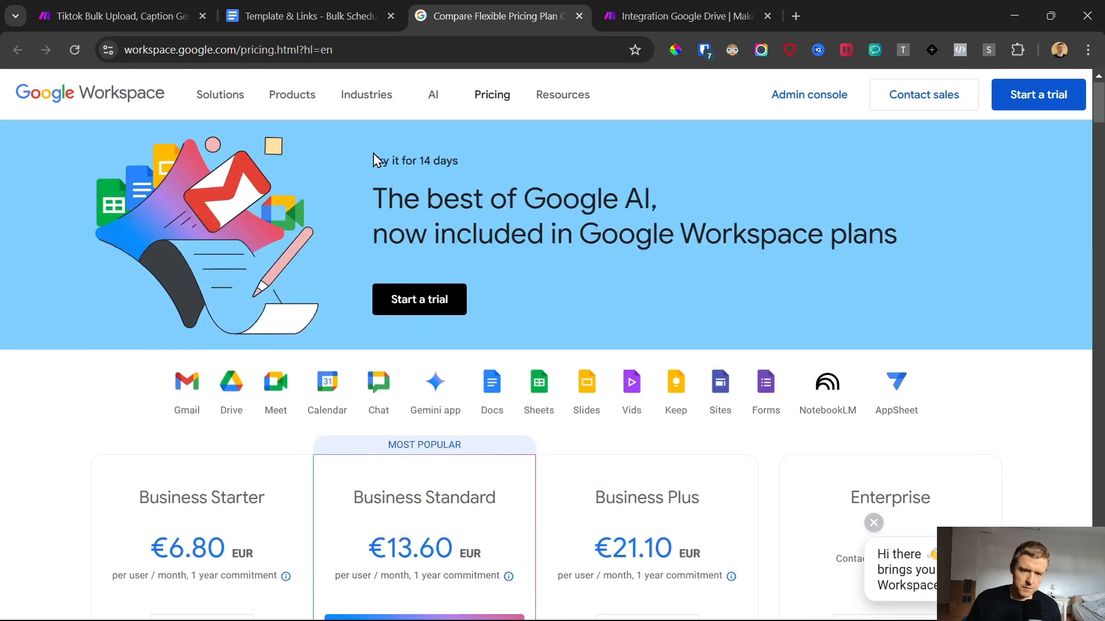
drag(374, 160, 491, 158)
scroll(403, 391, down, 3)
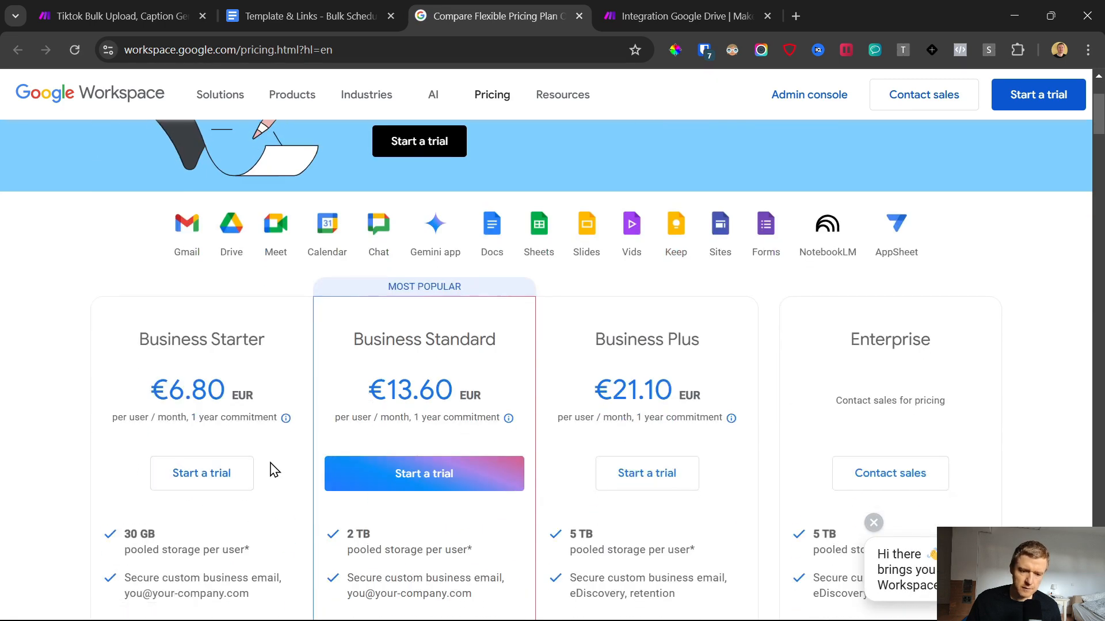
Step: Examine the Business Starter plan's monthly billing price, storage allowance and included features
mouse_move(285, 429)
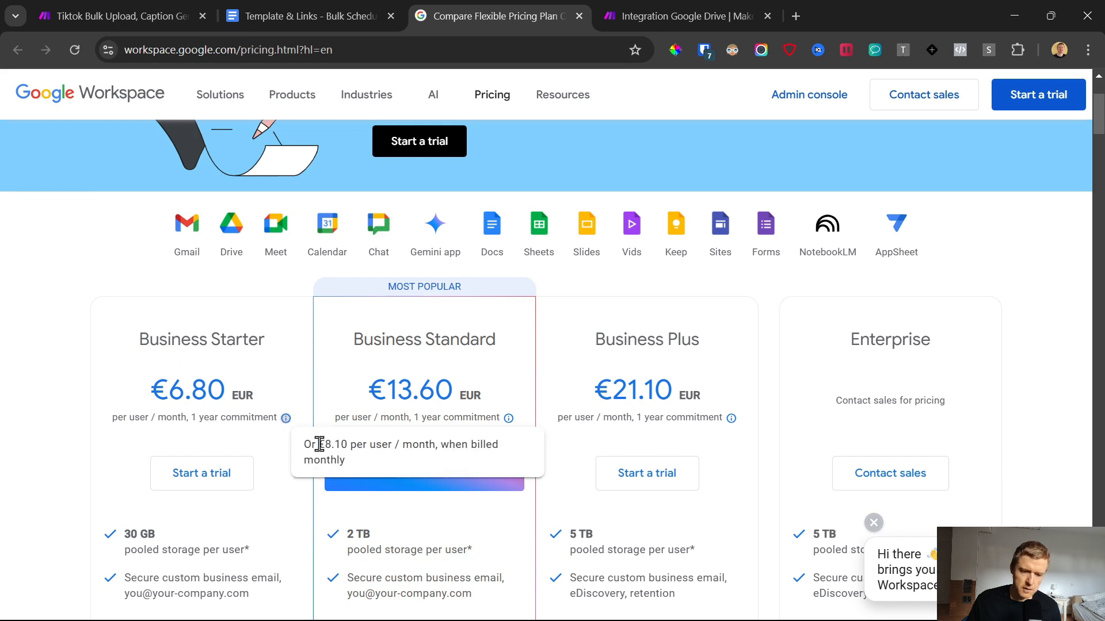
drag(320, 444, 326, 445)
drag(344, 485, 802, 232)
scroll(86, 431, down, 5)
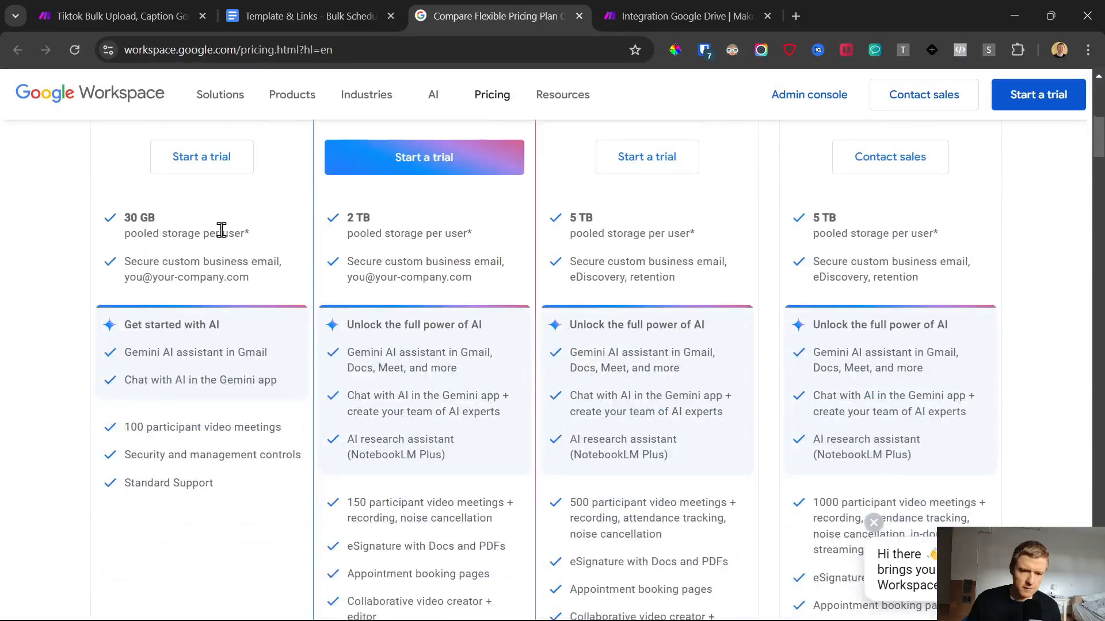
scroll(120, 362, up, 3)
drag(123, 376, 188, 396)
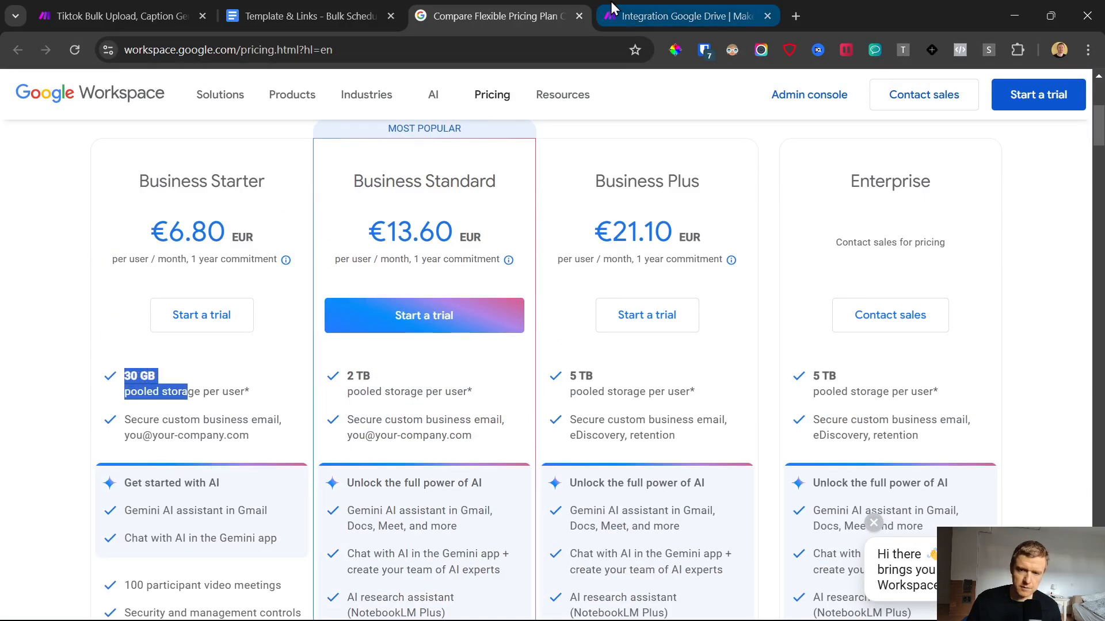
scroll(262, 410, down, 5)
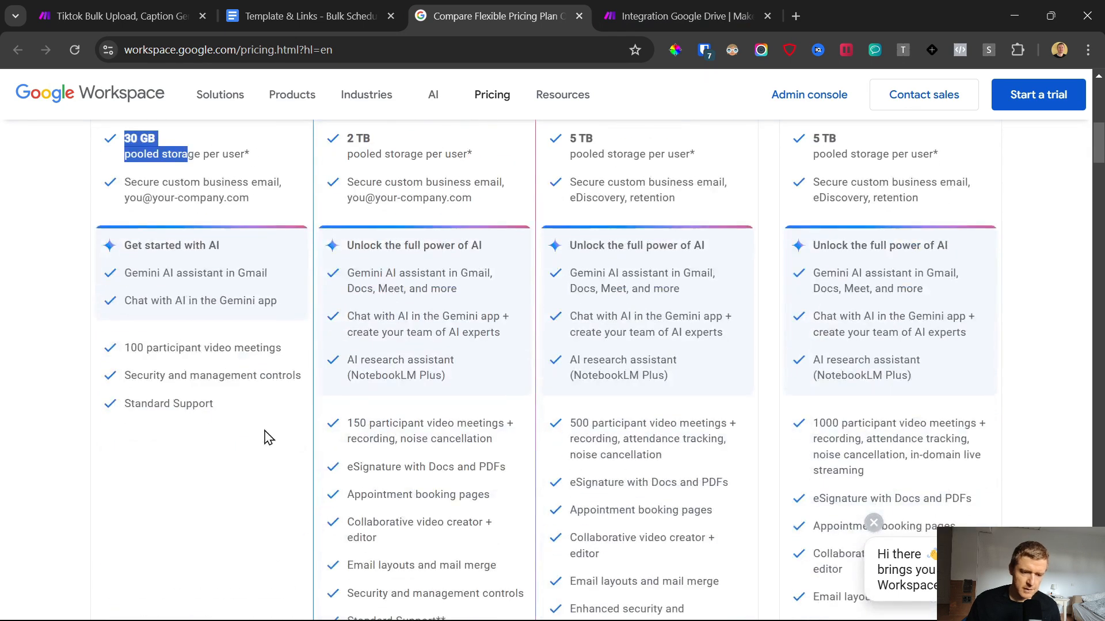
scroll(266, 439, up, 6)
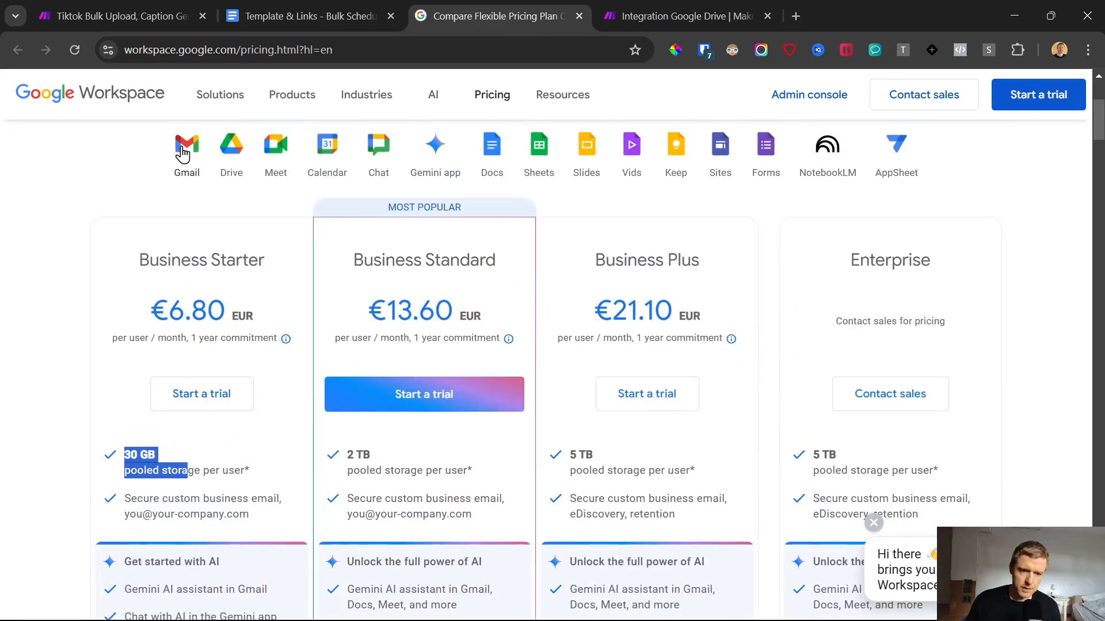
Step: Return to the Make scenario, sign in with the Google Workspace account and allow Make to access its Drive files
click(654, 4)
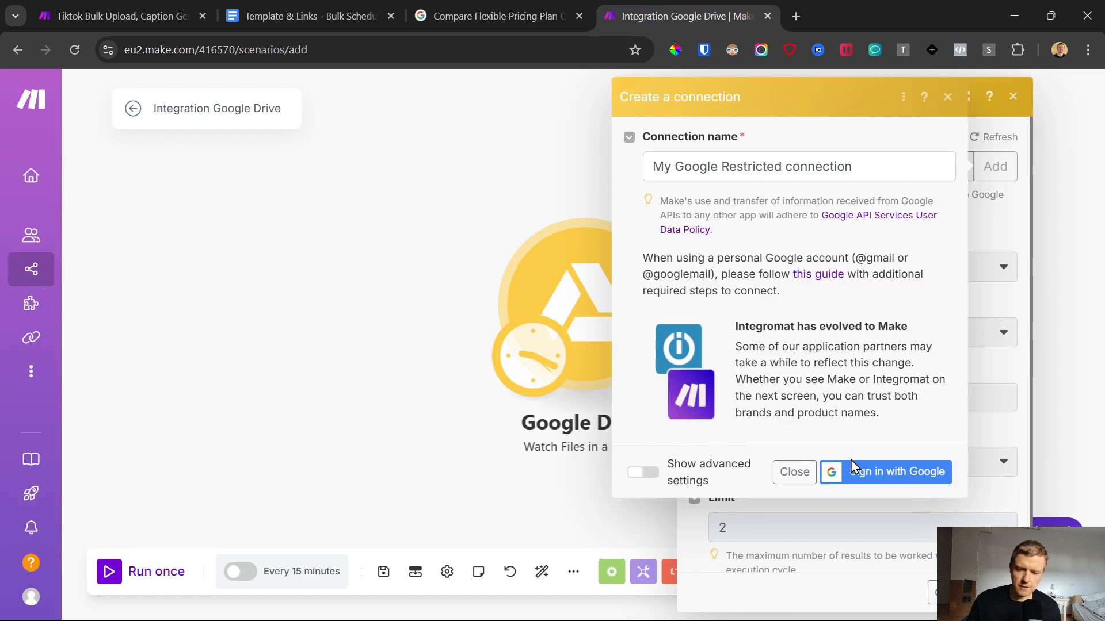
click(875, 477)
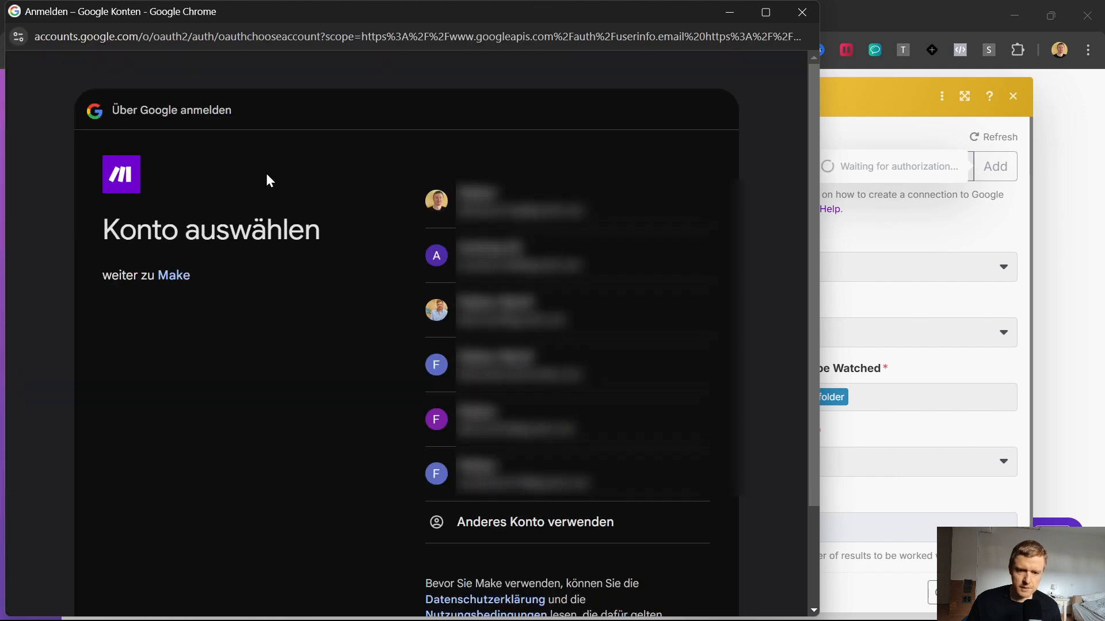
click(507, 369)
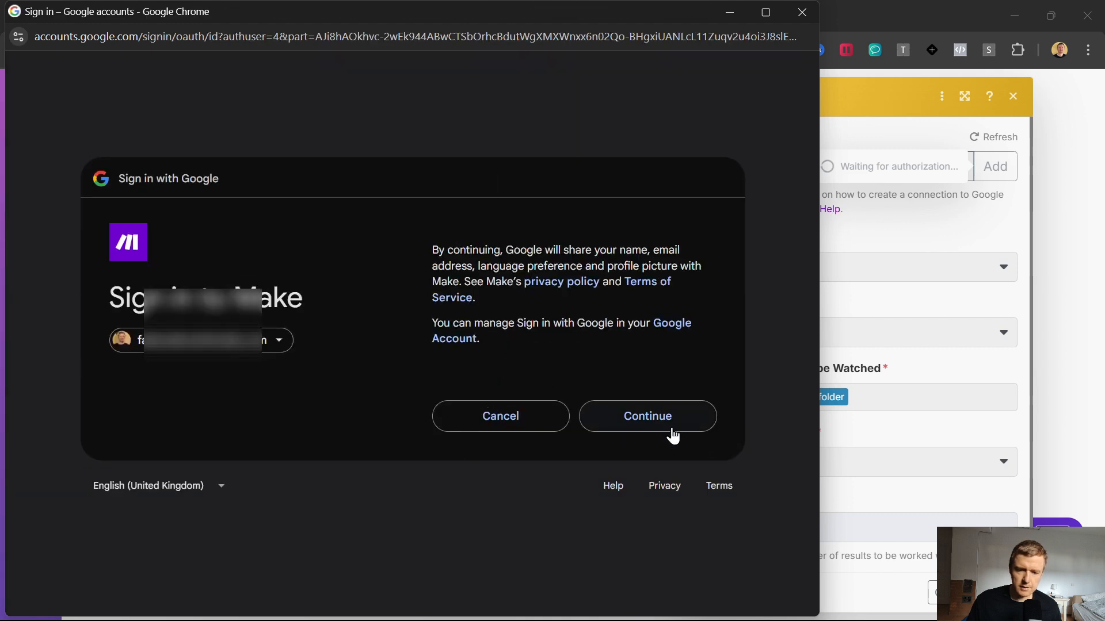
click(673, 435)
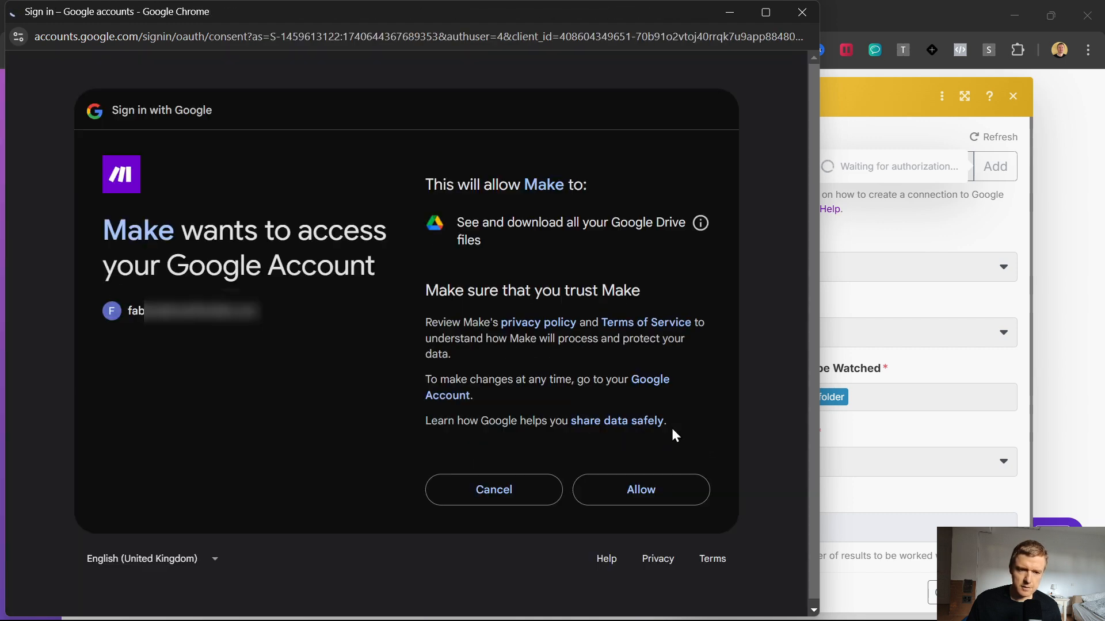
click(658, 490)
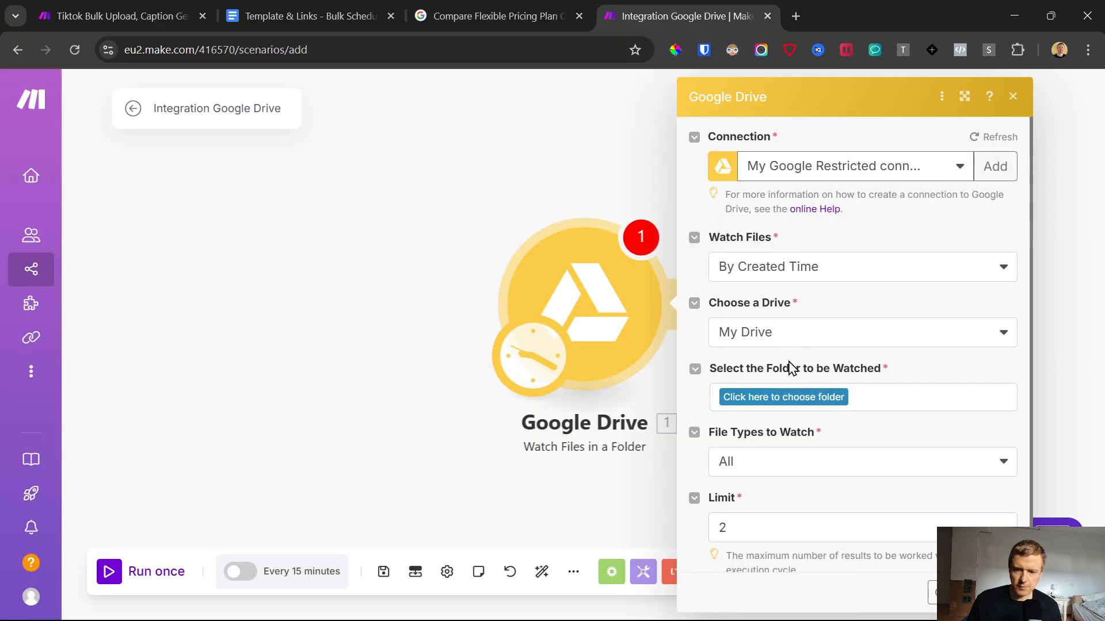
Step: Open Google Drive in a new tab, switch to the account connected to Make and close the other account's Drive tab
click(796, 16)
text(dri)
key(Return)
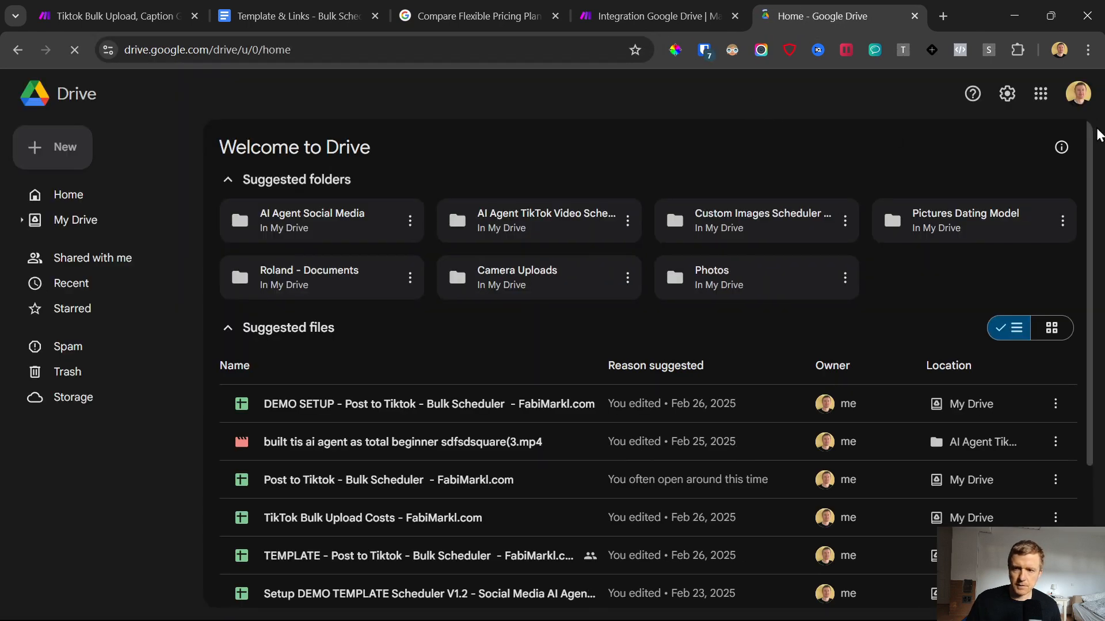
click(1078, 93)
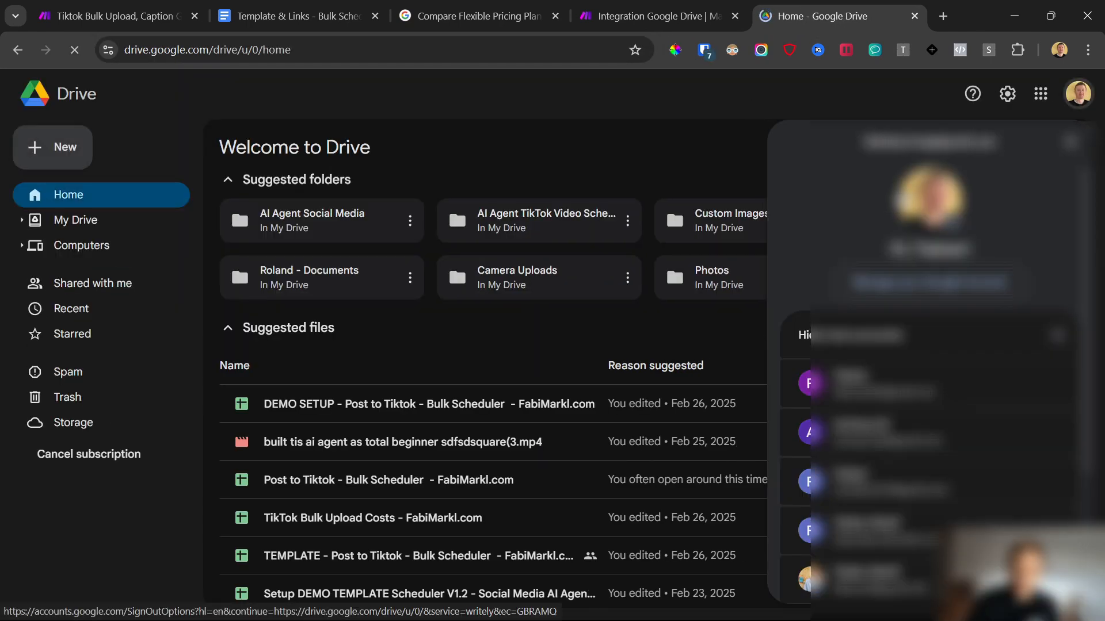
click(879, 538)
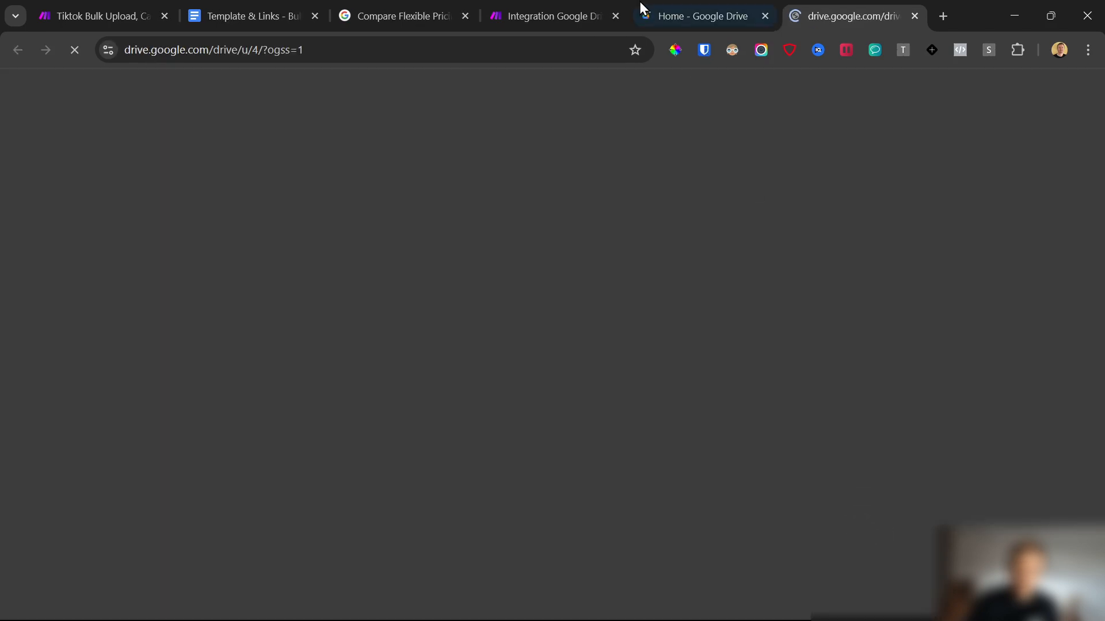
click(662, 8)
click(765, 16)
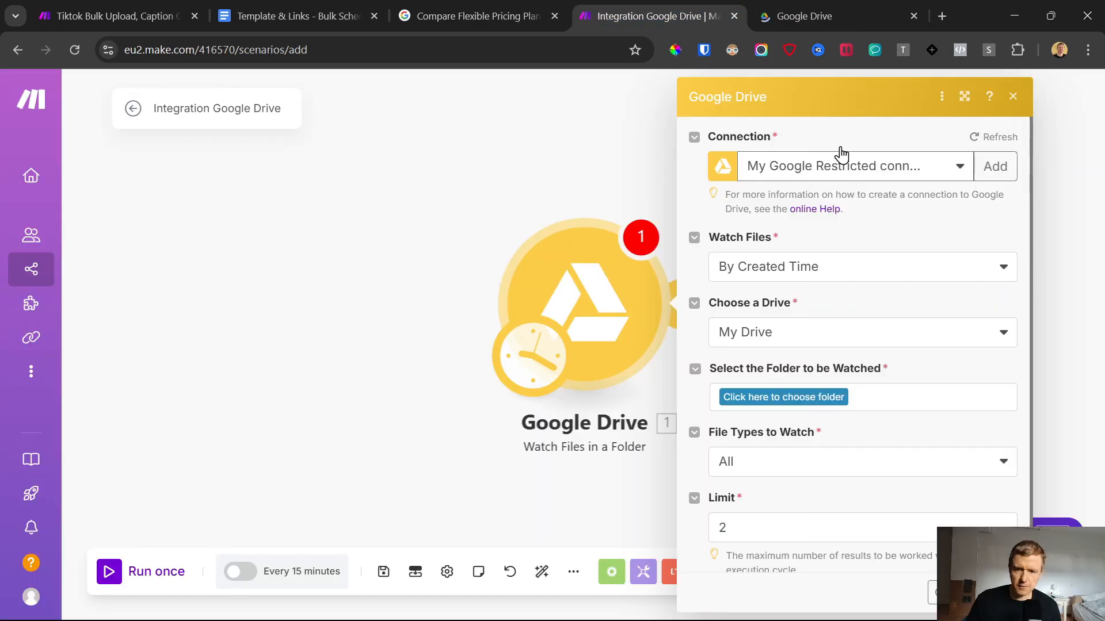
Step: In Google Drive, create a new folder named TikTok Video Uploads DEMO and open it
click(829, 3)
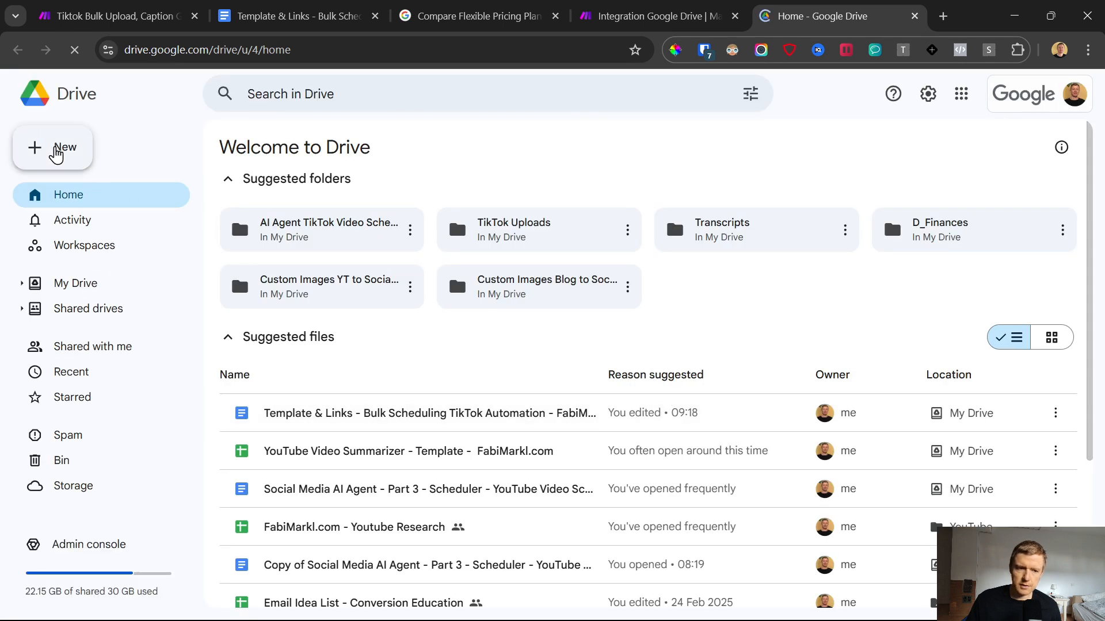
click(58, 148)
click(87, 144)
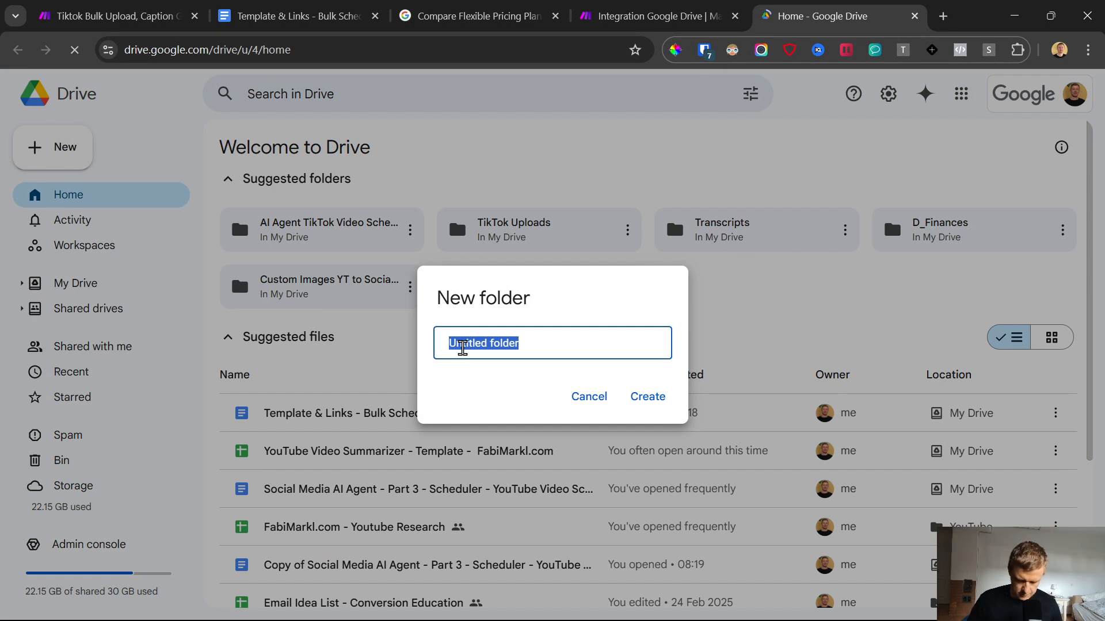
text(Th)
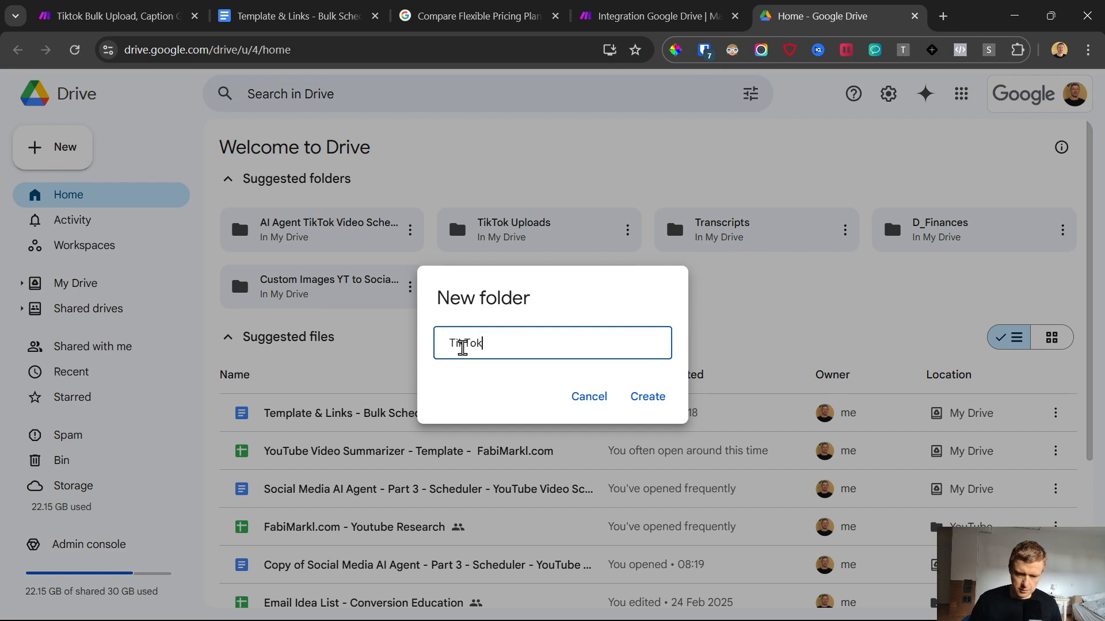
text(kTok Video Upl)
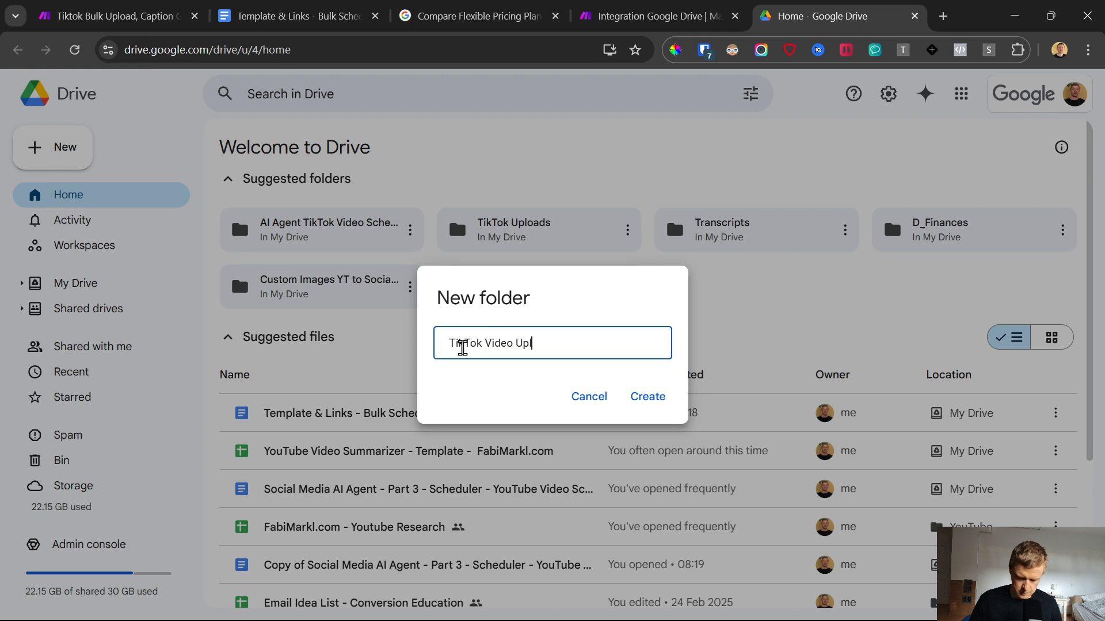
text(oads DEMO)
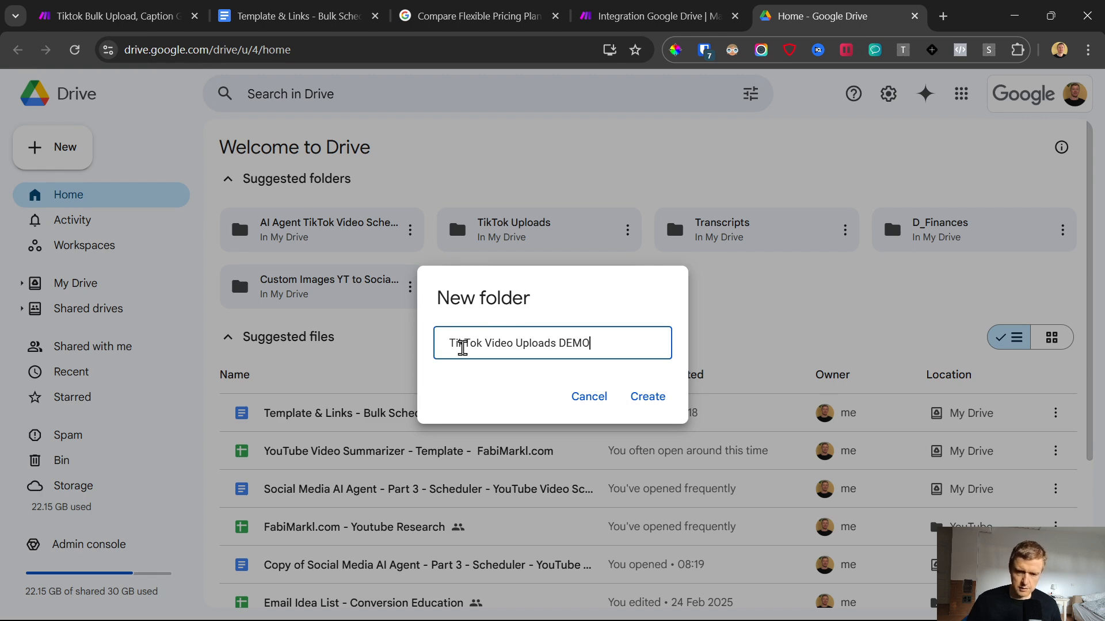
click(647, 397)
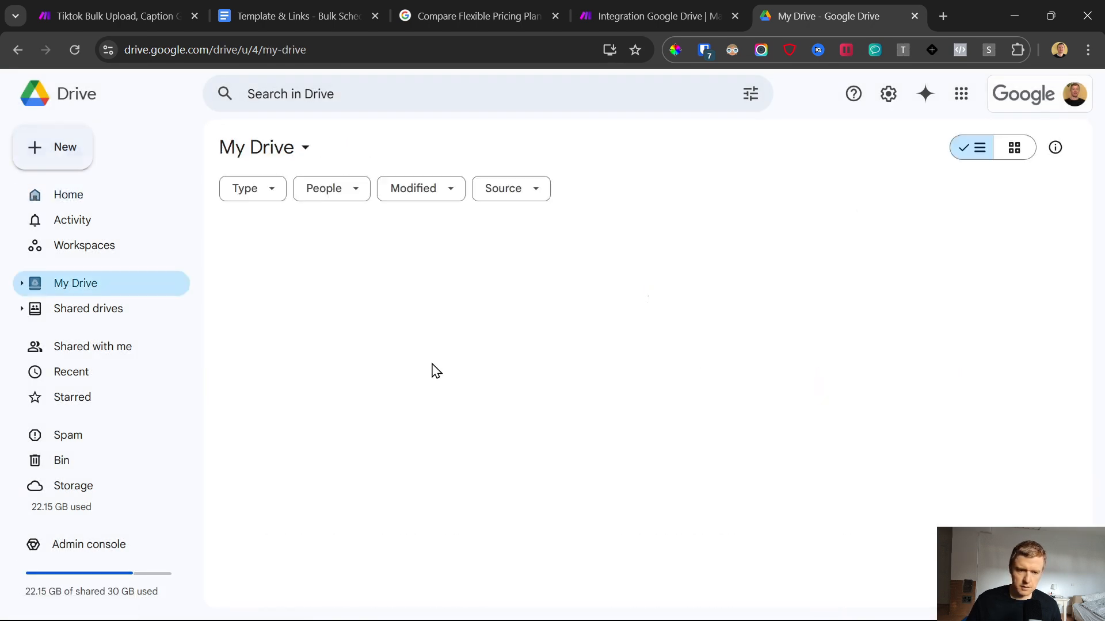
double_click(353, 275)
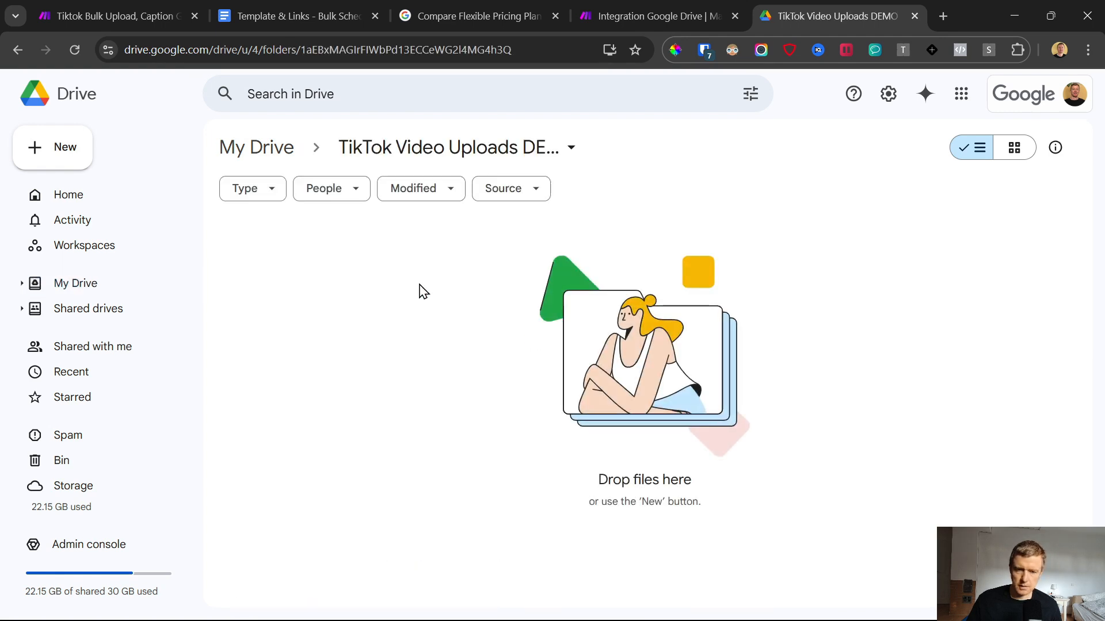
Step: Return to the Make scenario and choose TikTok Video Uploads DEMO as the folder watched by the Google Drive trigger
click(651, 15)
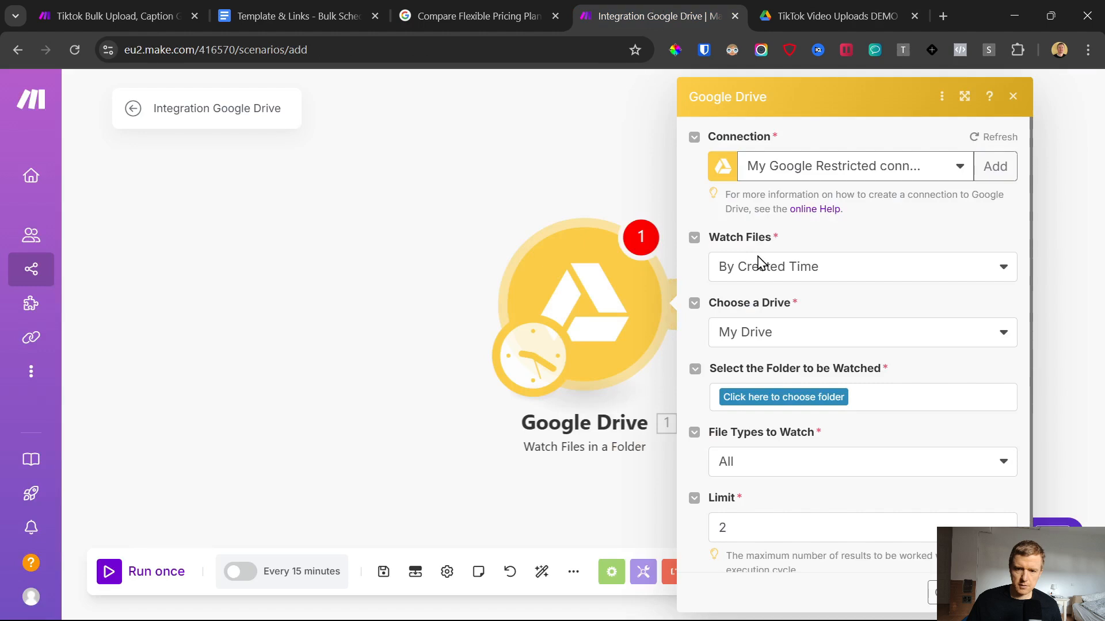
click(789, 398)
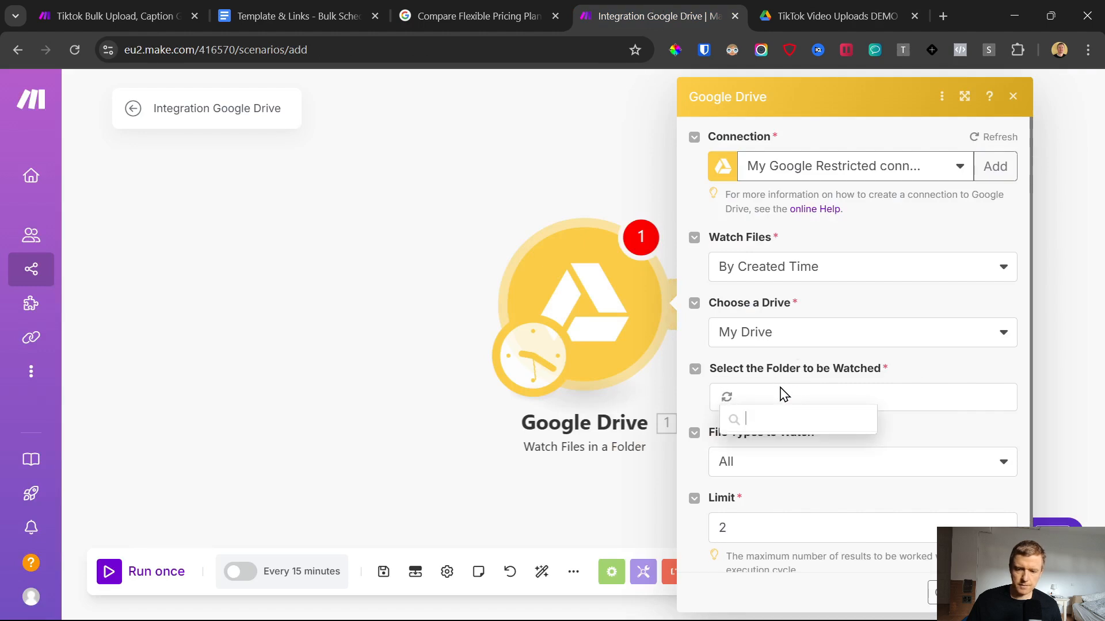
click(794, 478)
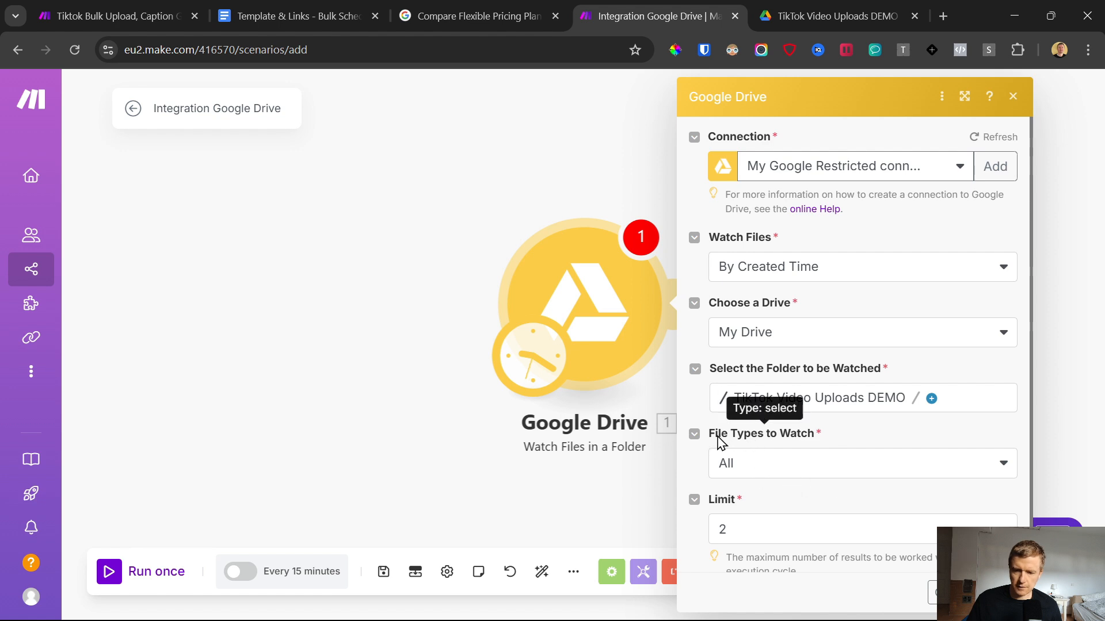
Step: Set the trigger's limit of results per execution cycle to 30 and save the Google Drive module
scroll(827, 443, down, 1)
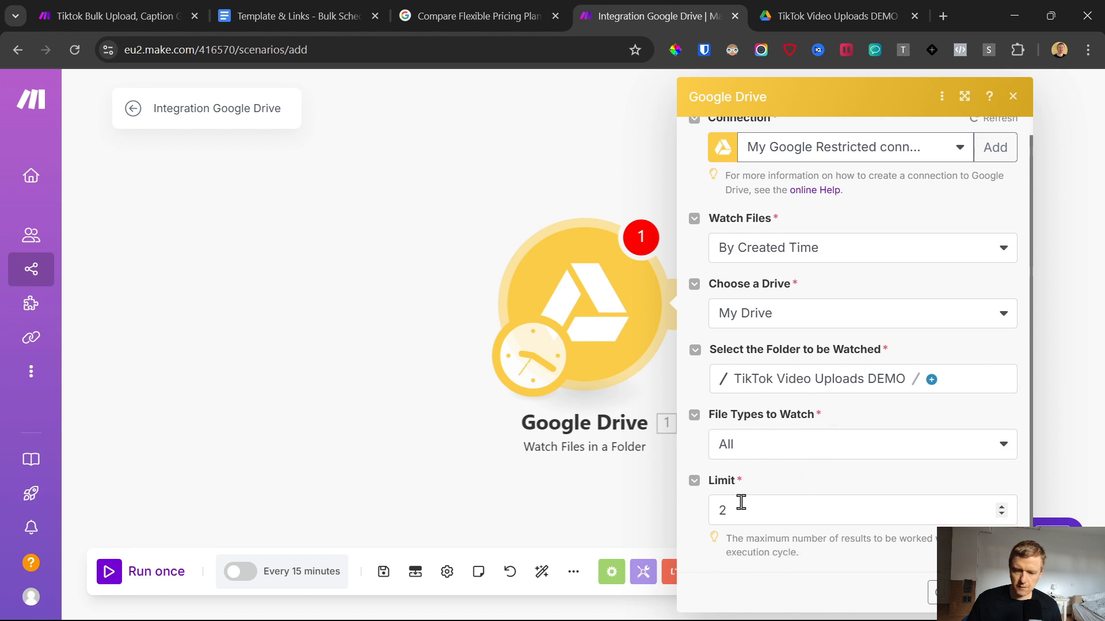
double_click(741, 521)
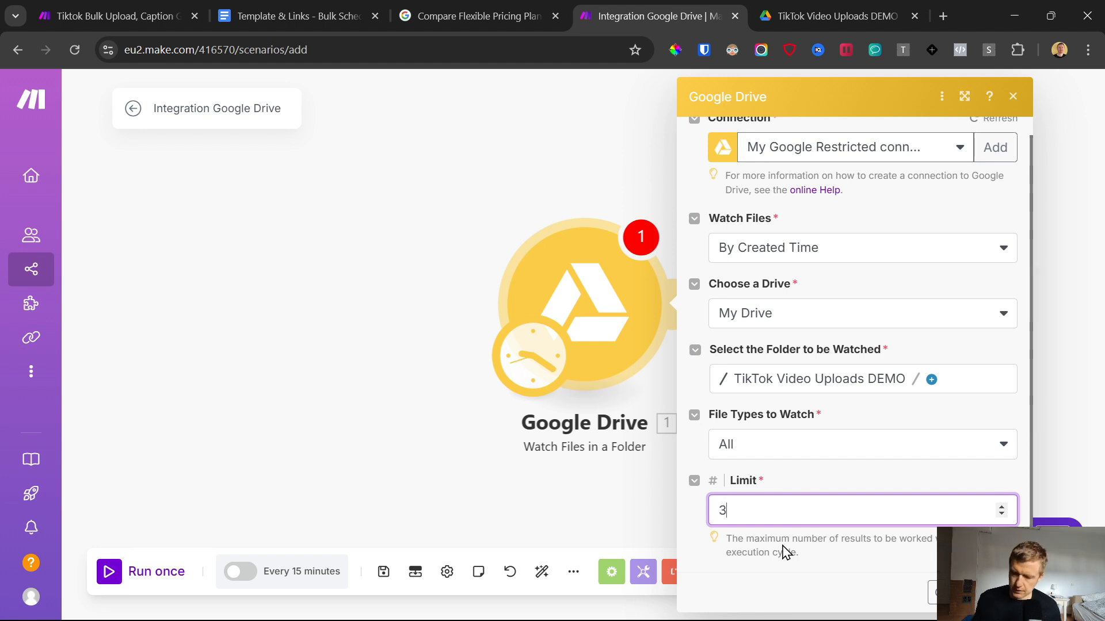
click(805, 471)
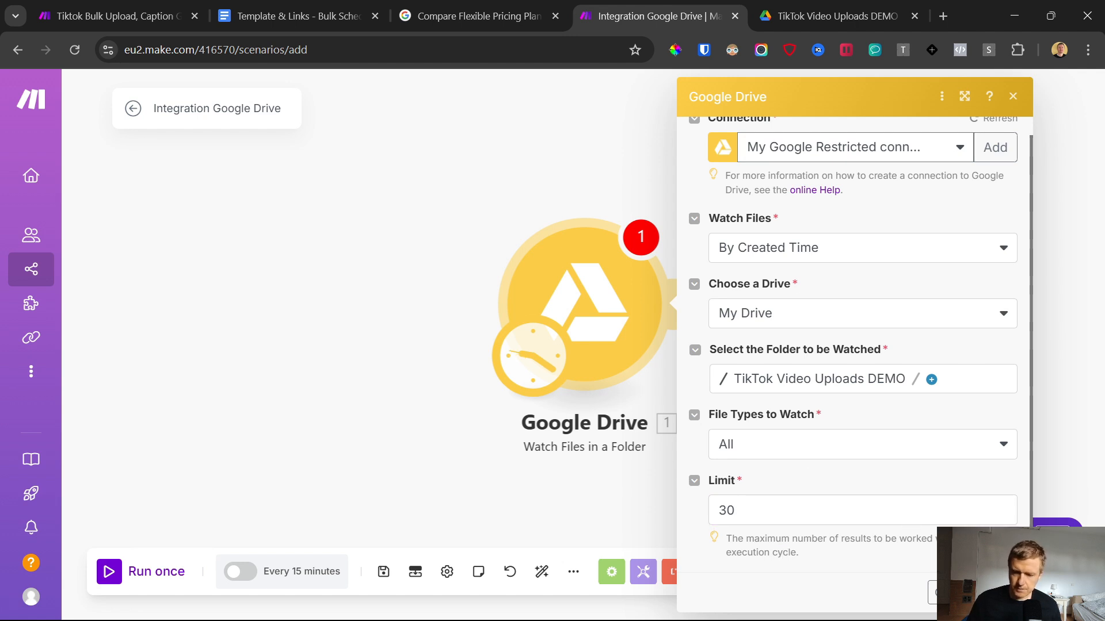
double_click(735, 506)
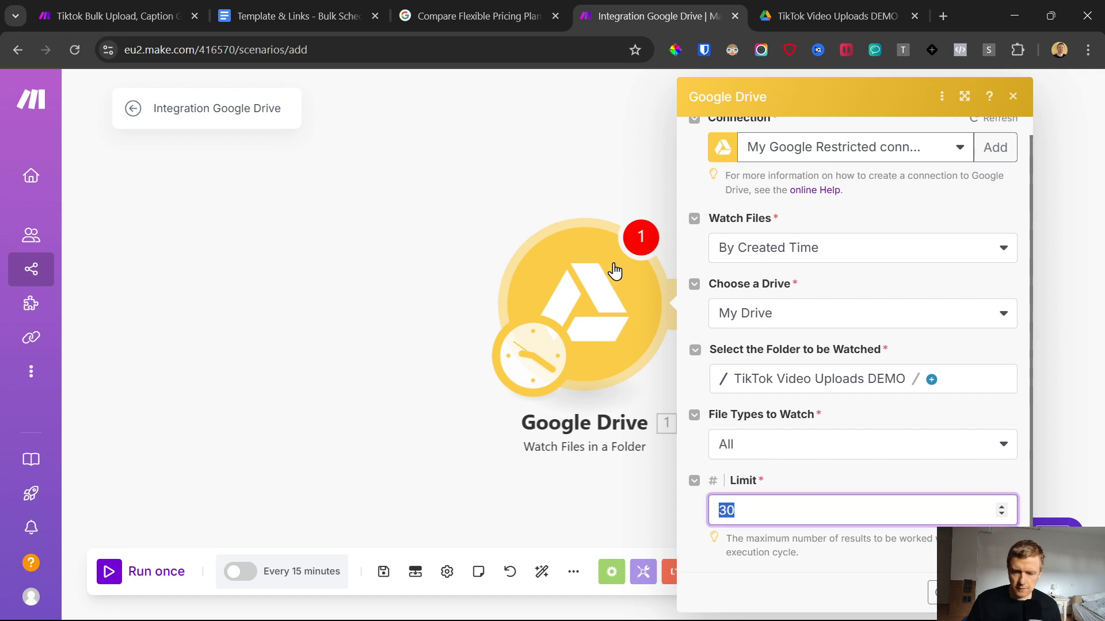
mouse_move(26, 137)
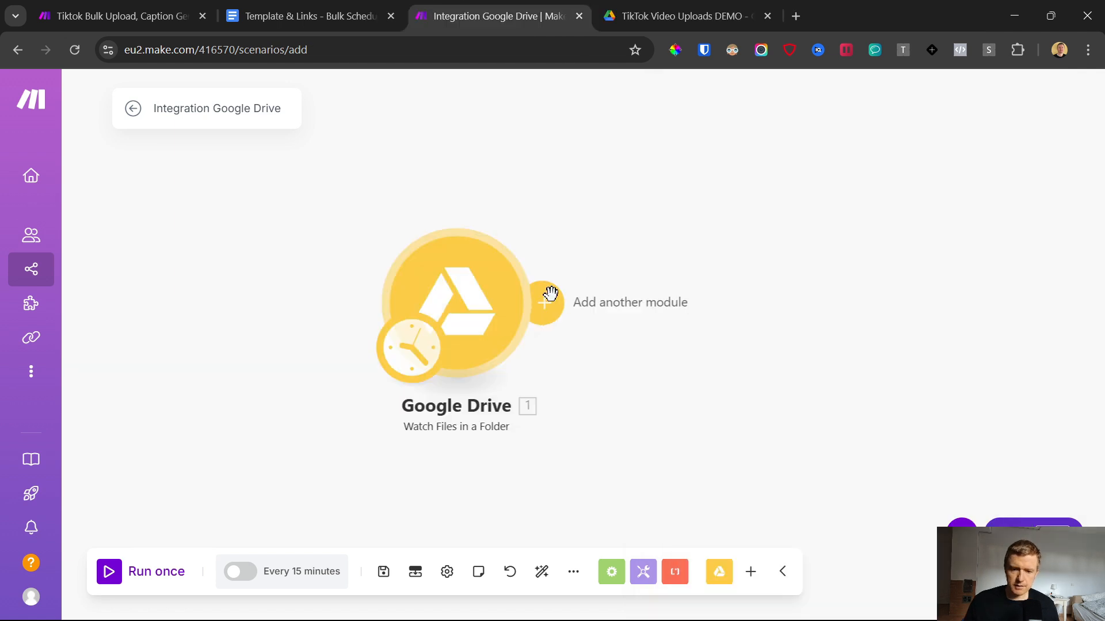
Step: Add a Google Drive Get a Share Link module after the Watch Files in a Folder trigger
click(544, 305)
click(815, 163)
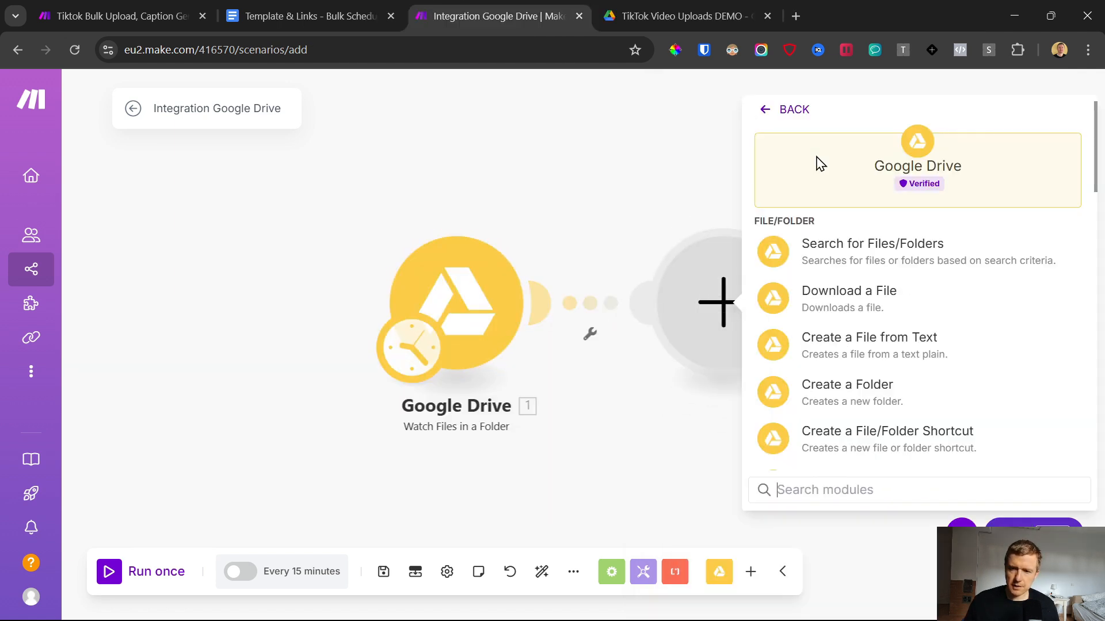
scroll(824, 320, down, 10)
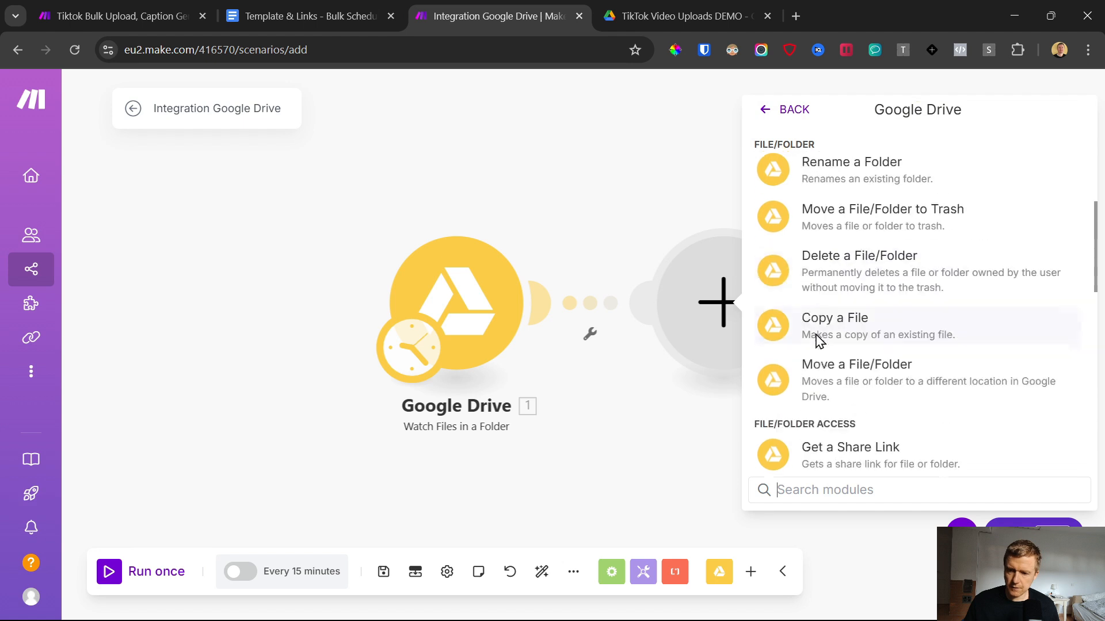
click(838, 320)
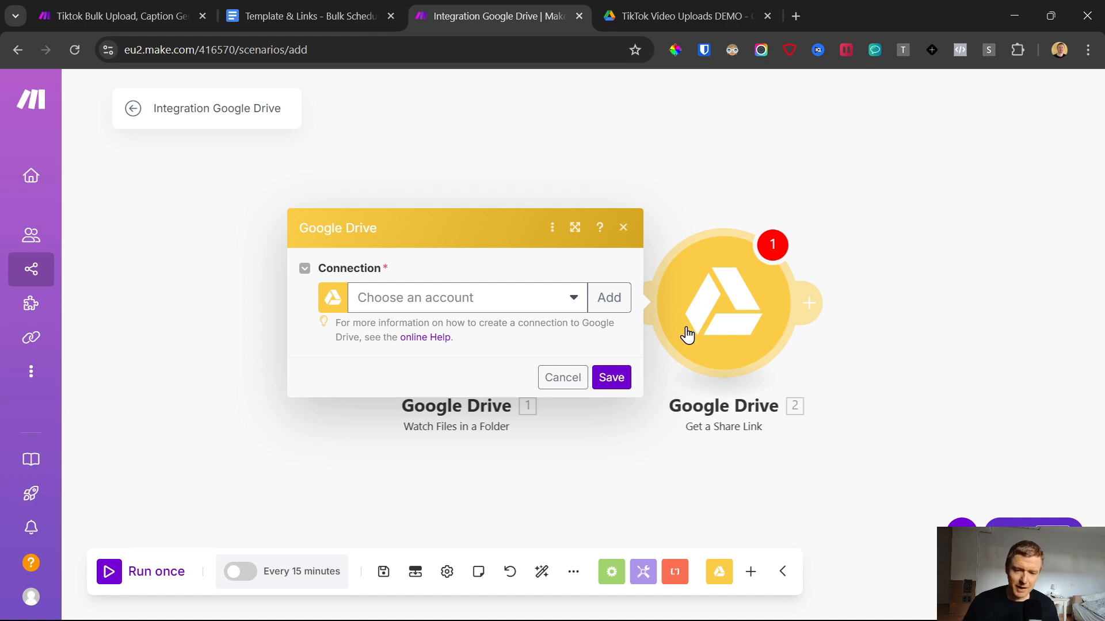
Step: Select the Google Drive connection for the share link module and grant Make the updated permissions with the Workspace account
click(414, 305)
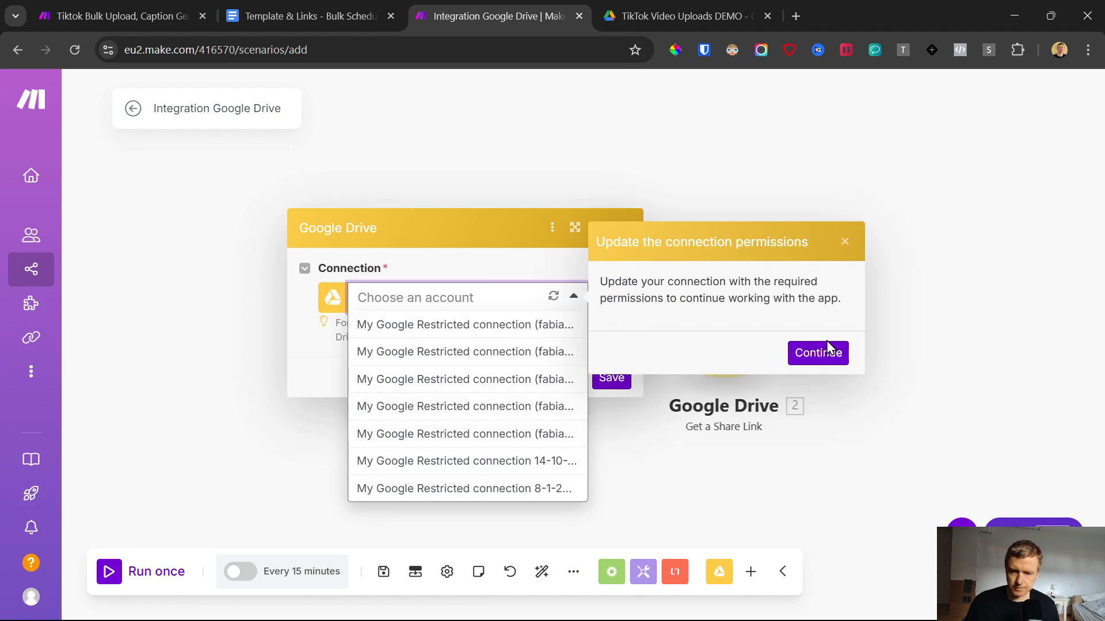
click(832, 350)
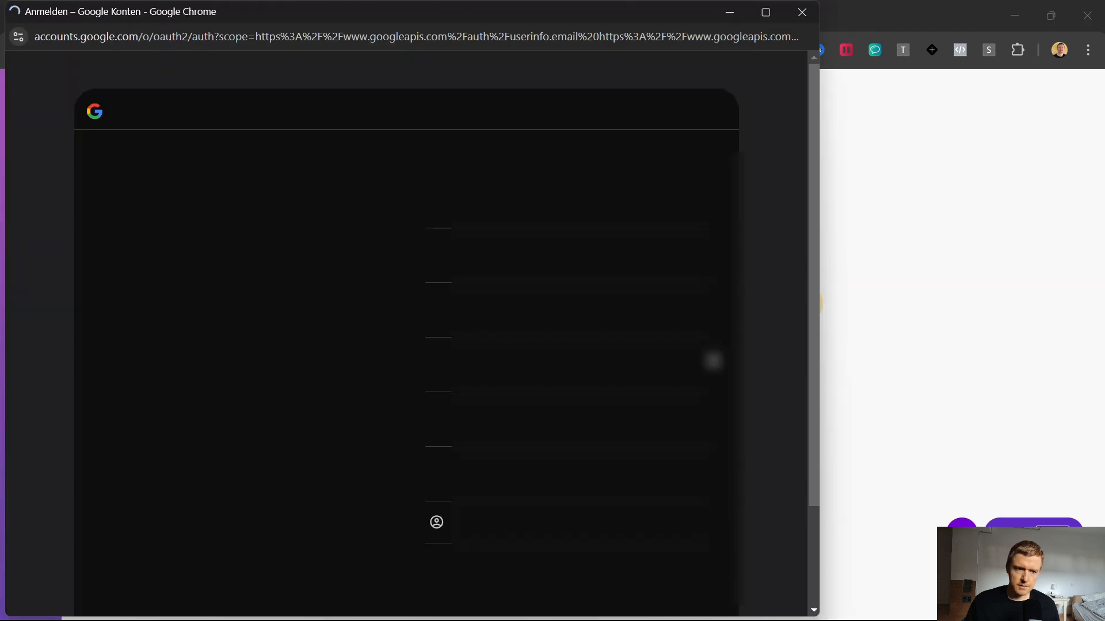
click(552, 377)
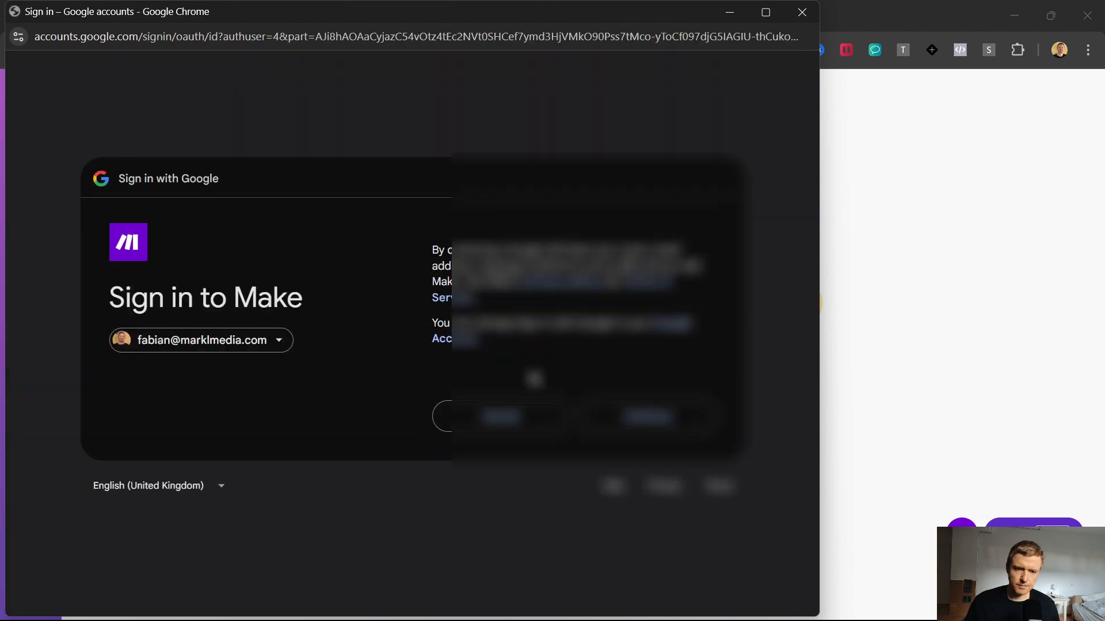
click(622, 414)
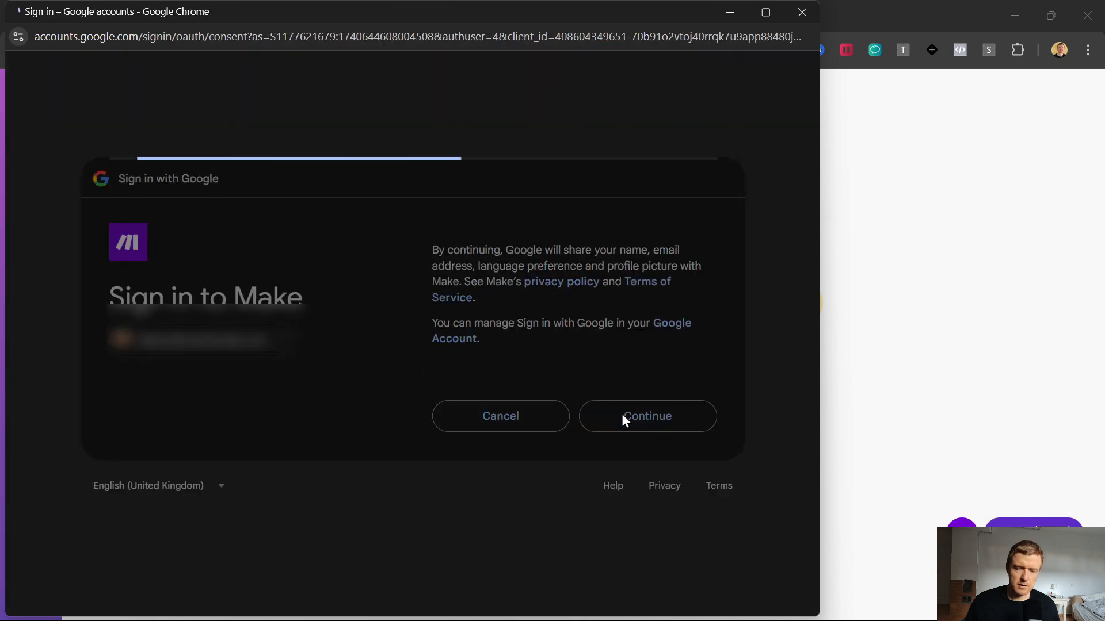
click(655, 538)
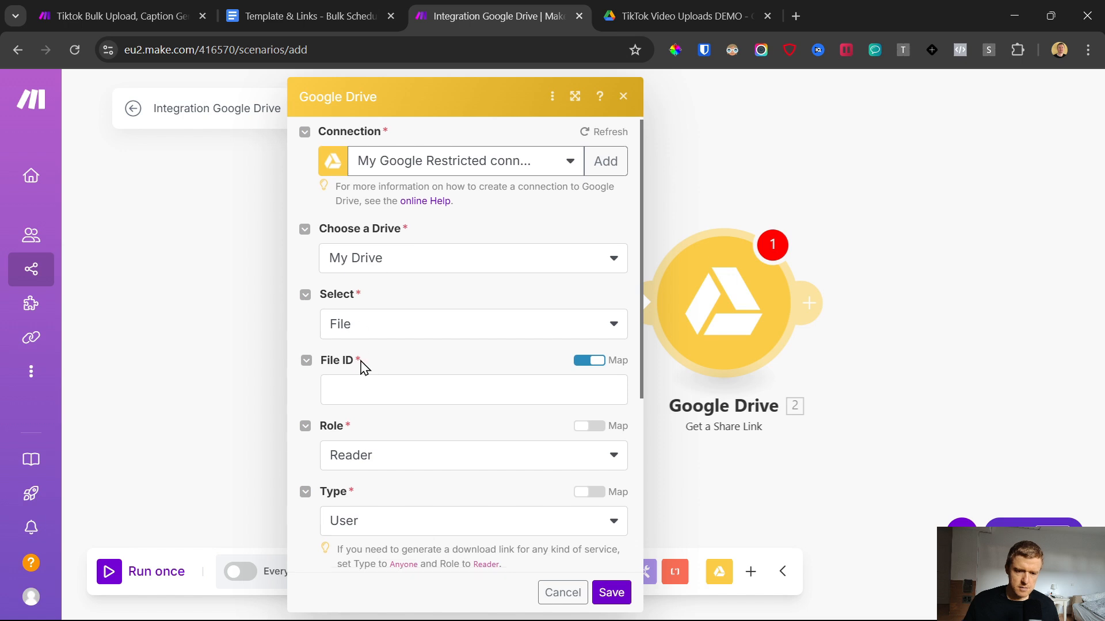
Step: Map the trigger's File ID into the share link module's File ID field
scroll(363, 345, down, 2)
click(377, 312)
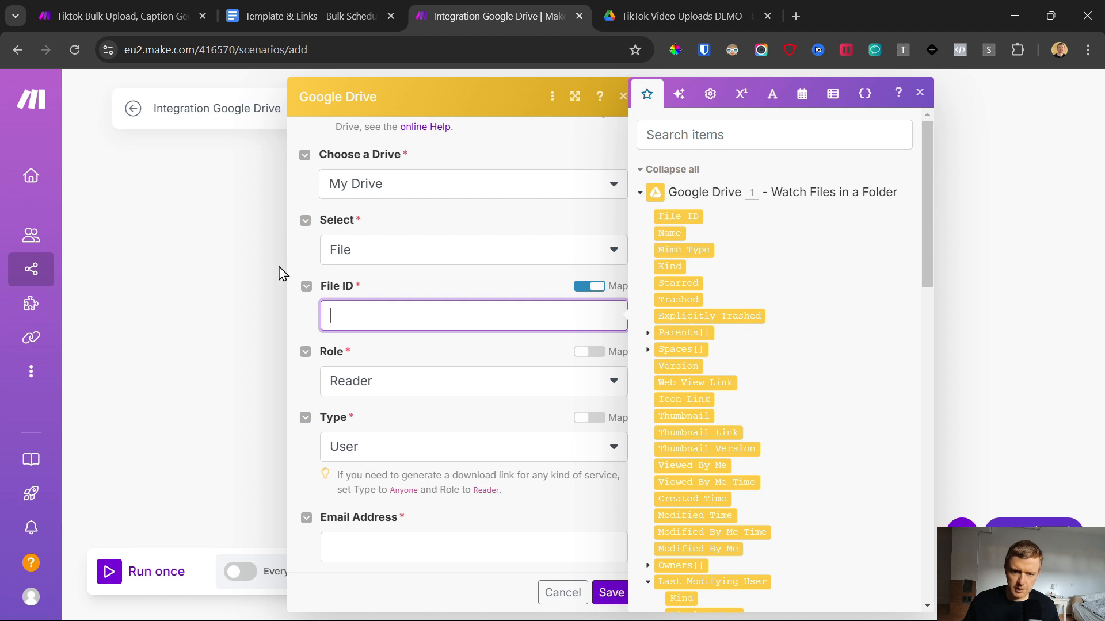
click(676, 217)
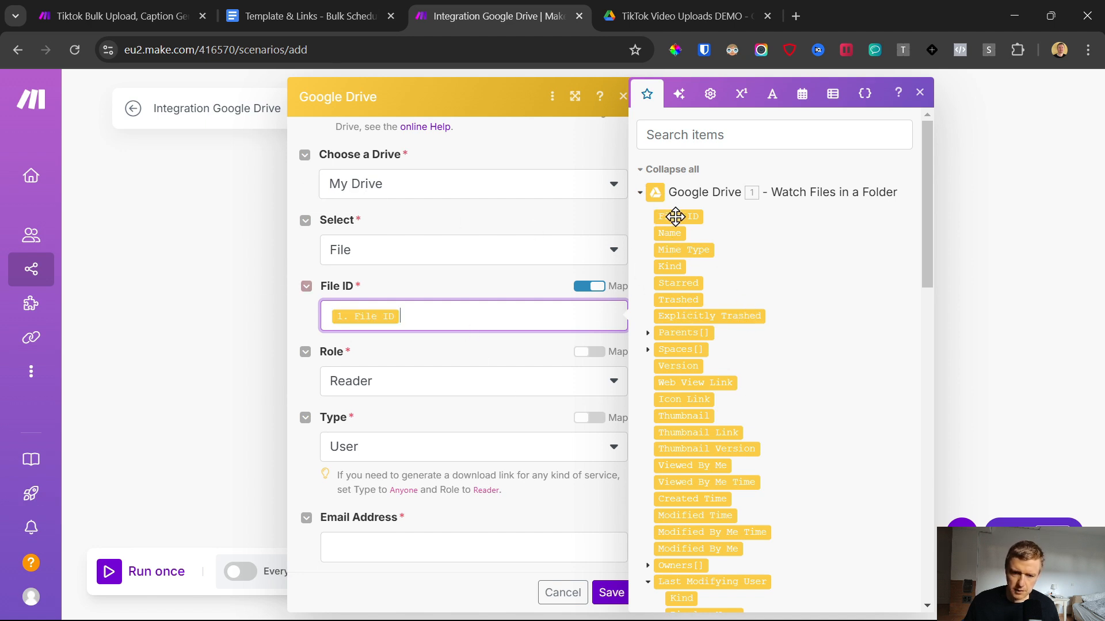
Step: Set the share link's role to Reader and its type to Anyone, and save the module
click(372, 360)
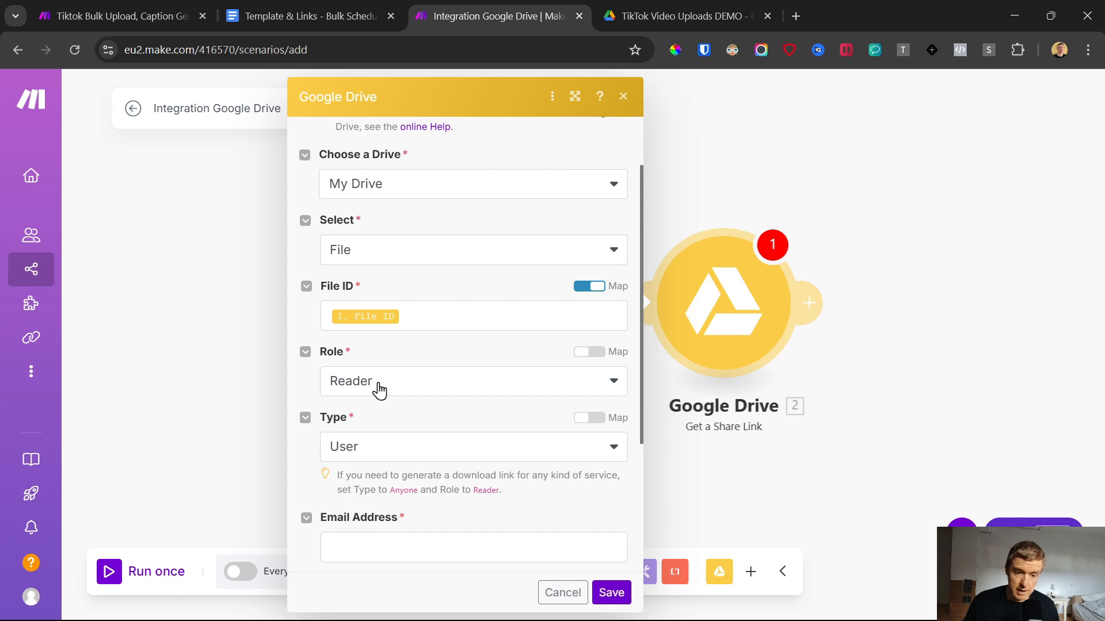
click(379, 391)
click(363, 491)
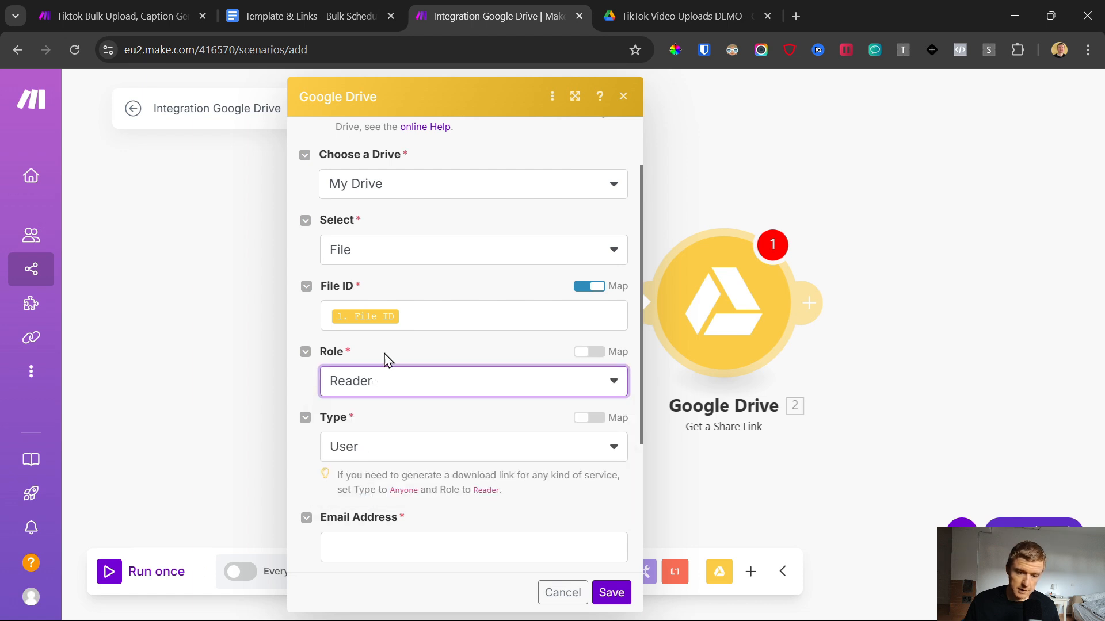
click(395, 453)
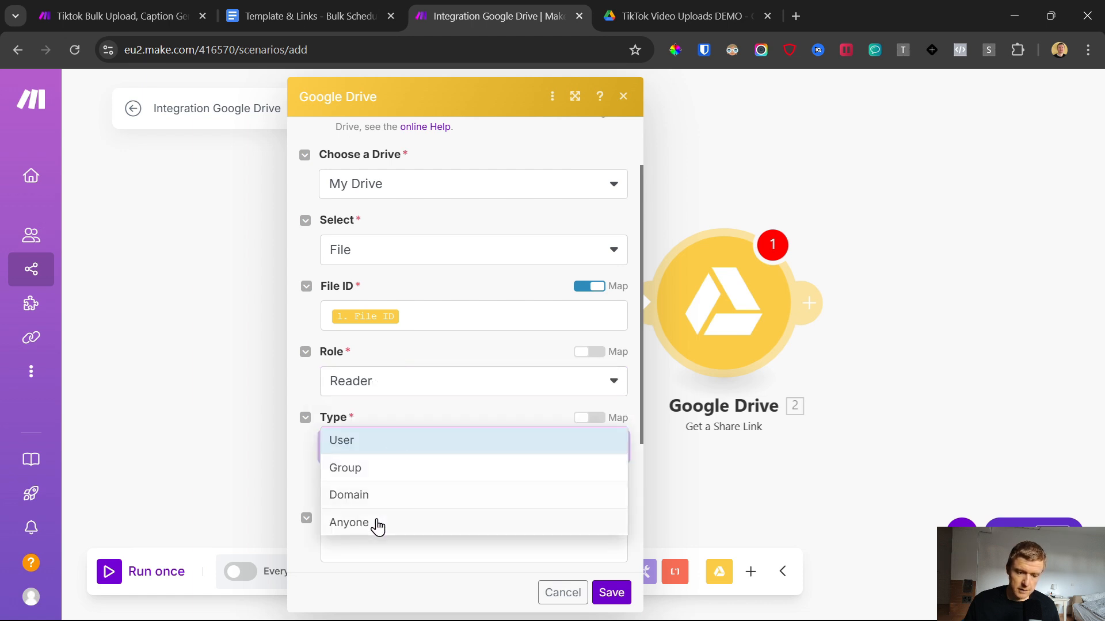
click(378, 524)
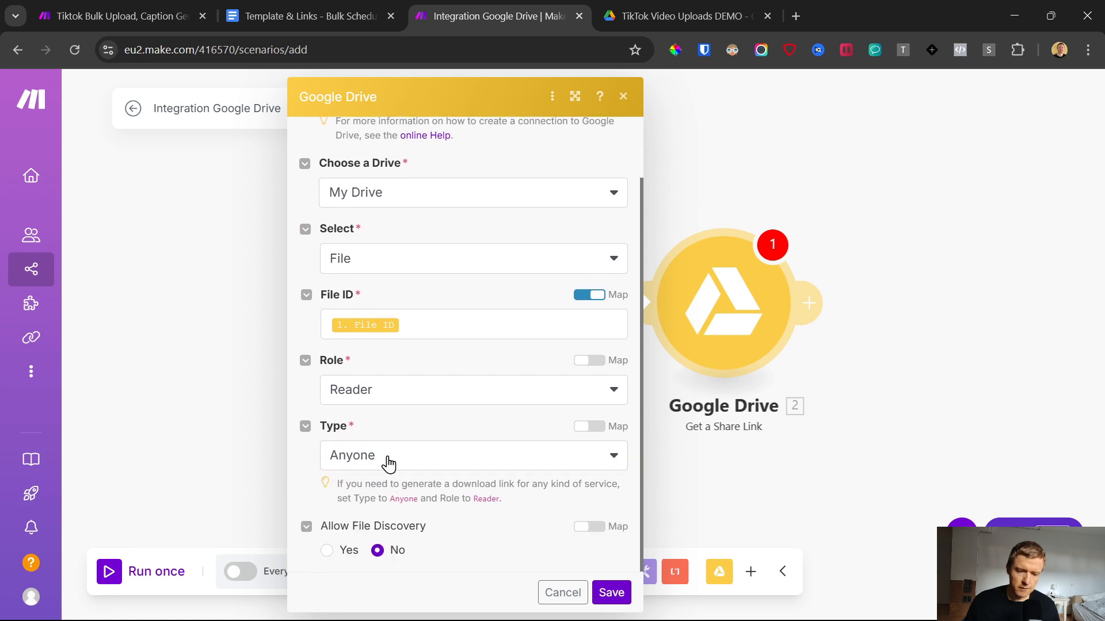
click(389, 463)
click(389, 429)
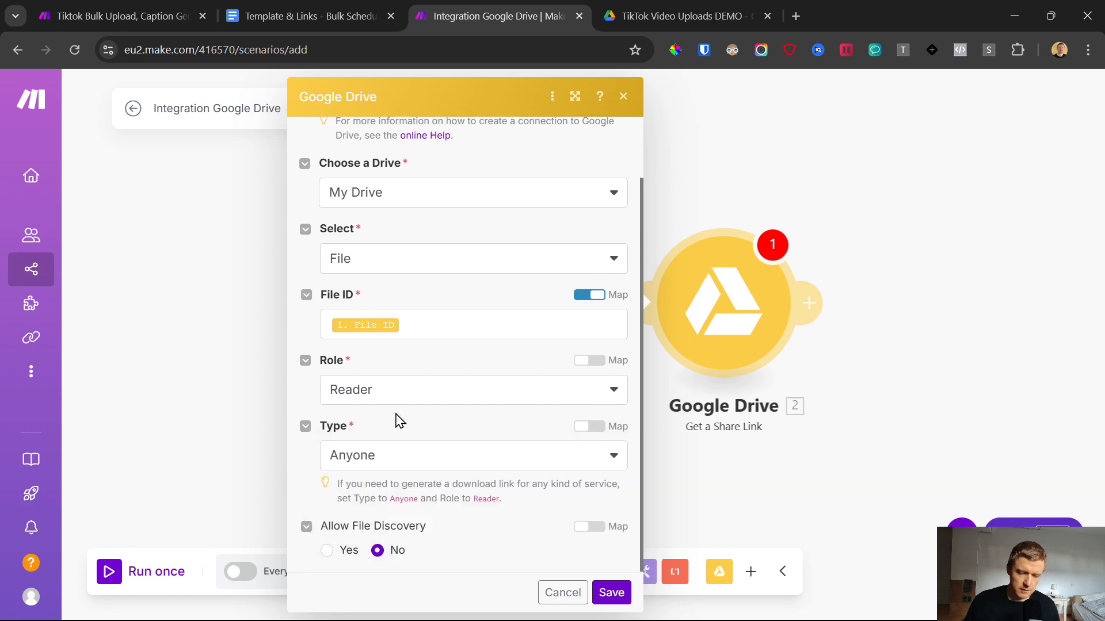
click(616, 598)
Step: Add a Tools Set variable module after the Get a Share Link module
drag(840, 217, 597, 213)
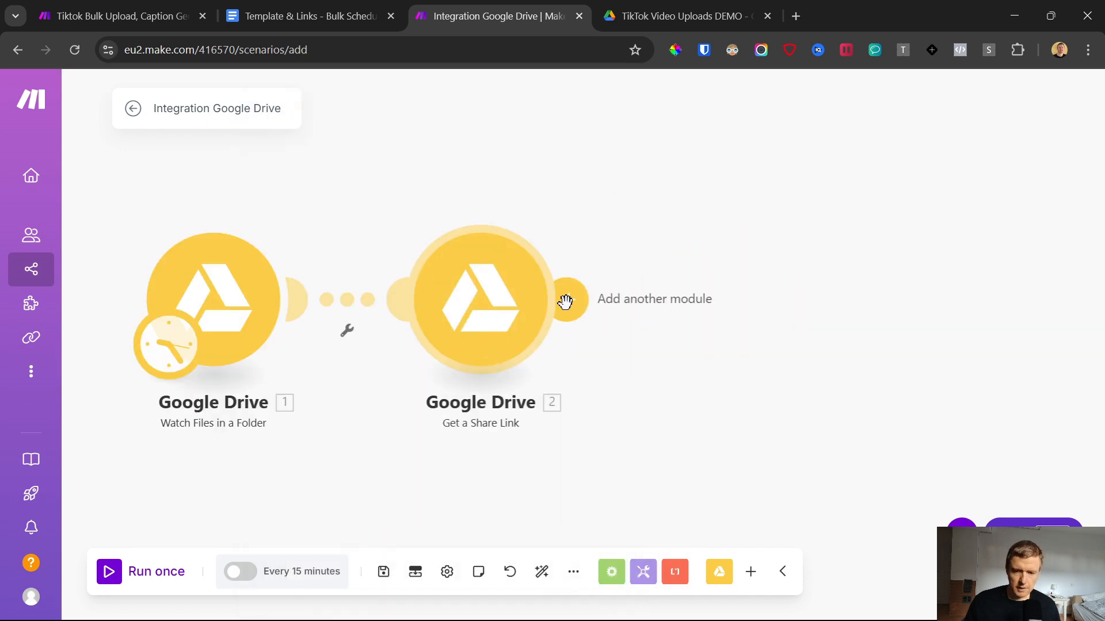
scroll(565, 293, down, 2)
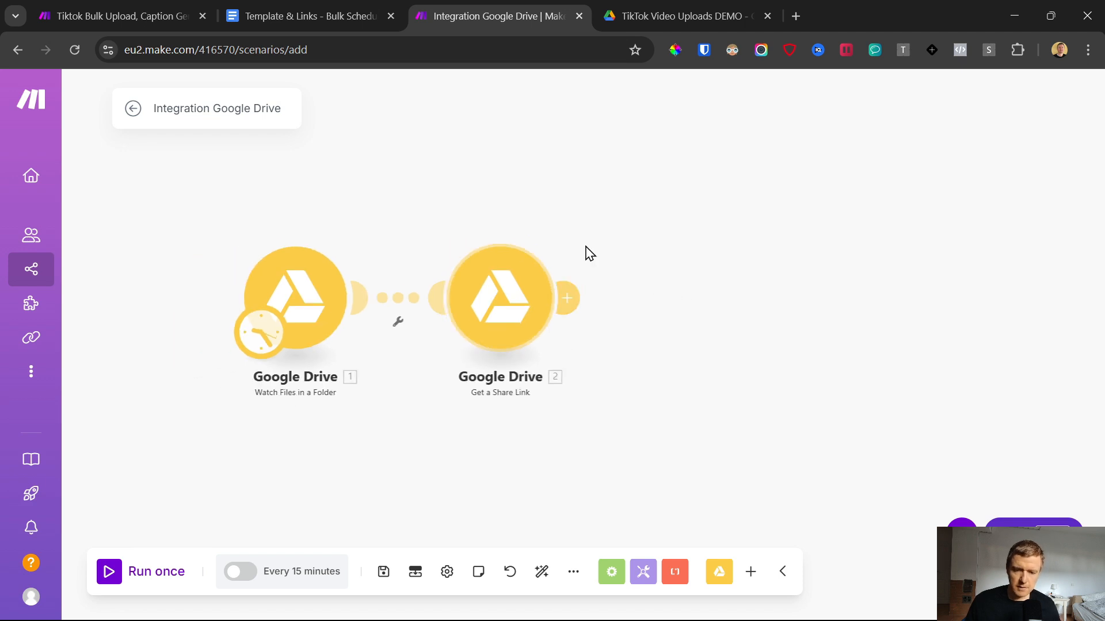
click(567, 296)
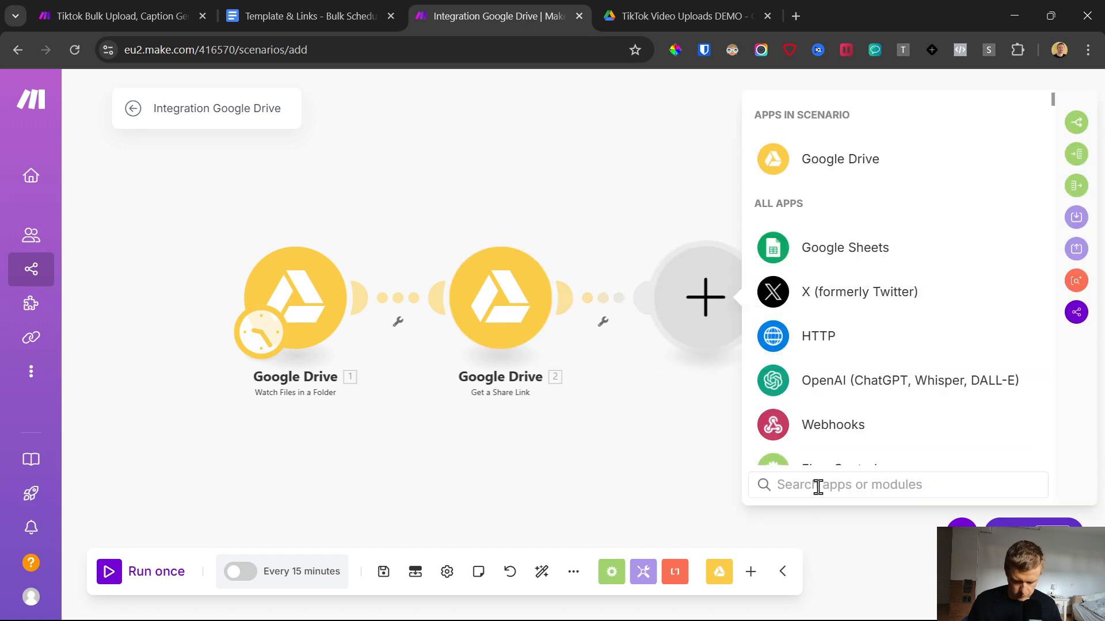
text(set)
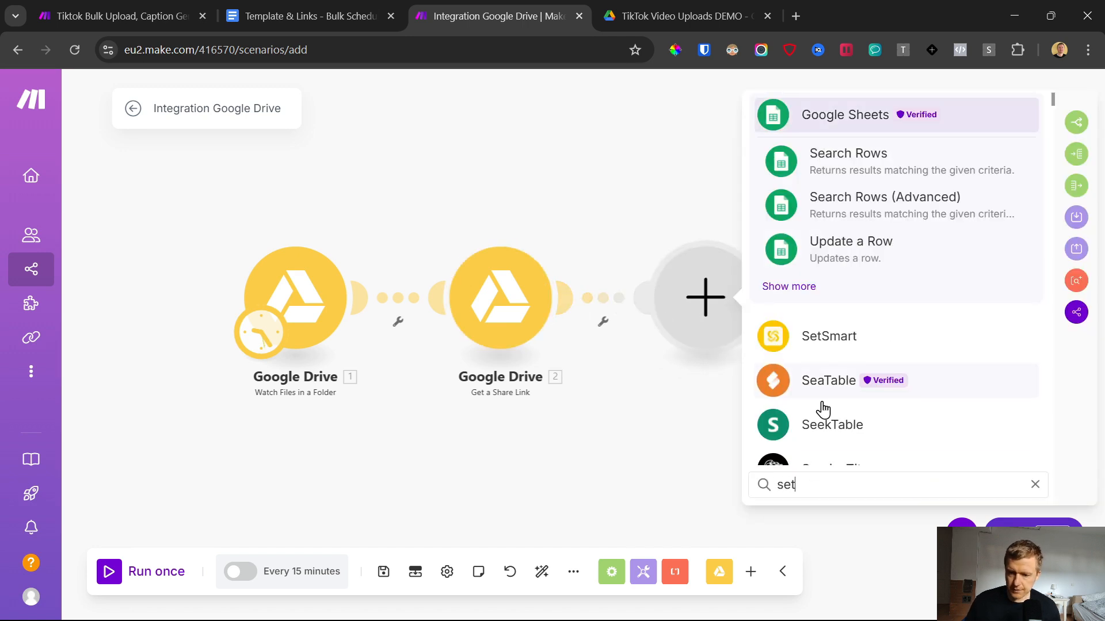
key(BackSpace)
key(BackSpace)
key(BackSpace)
text(tools)
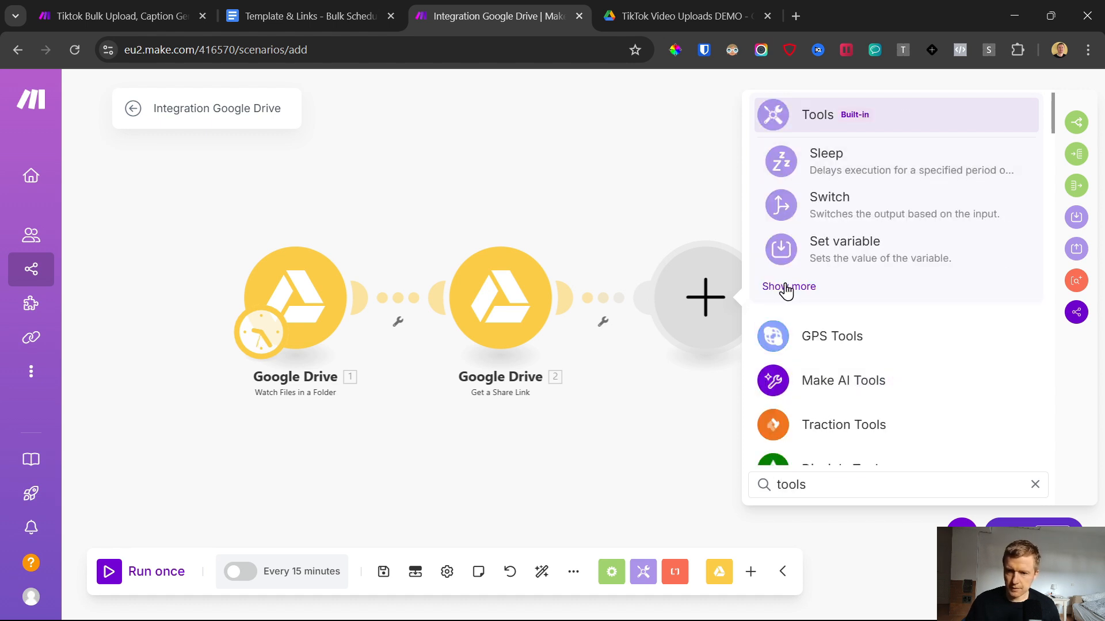
click(823, 259)
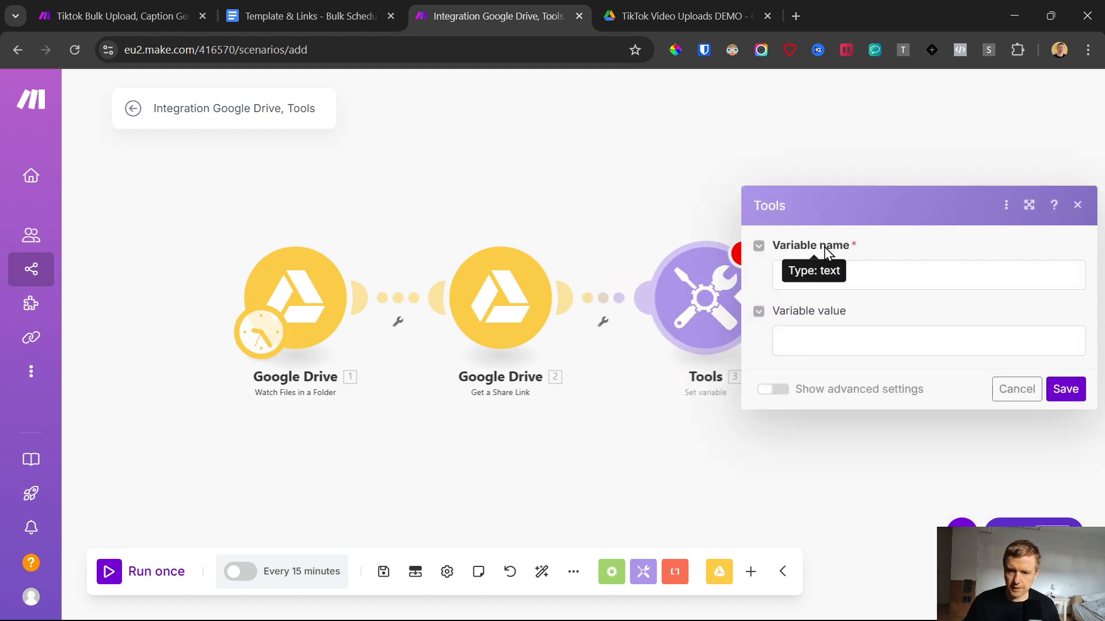
Step: Name the variable "Coverted Video URL" and start editing its value
click(895, 279)
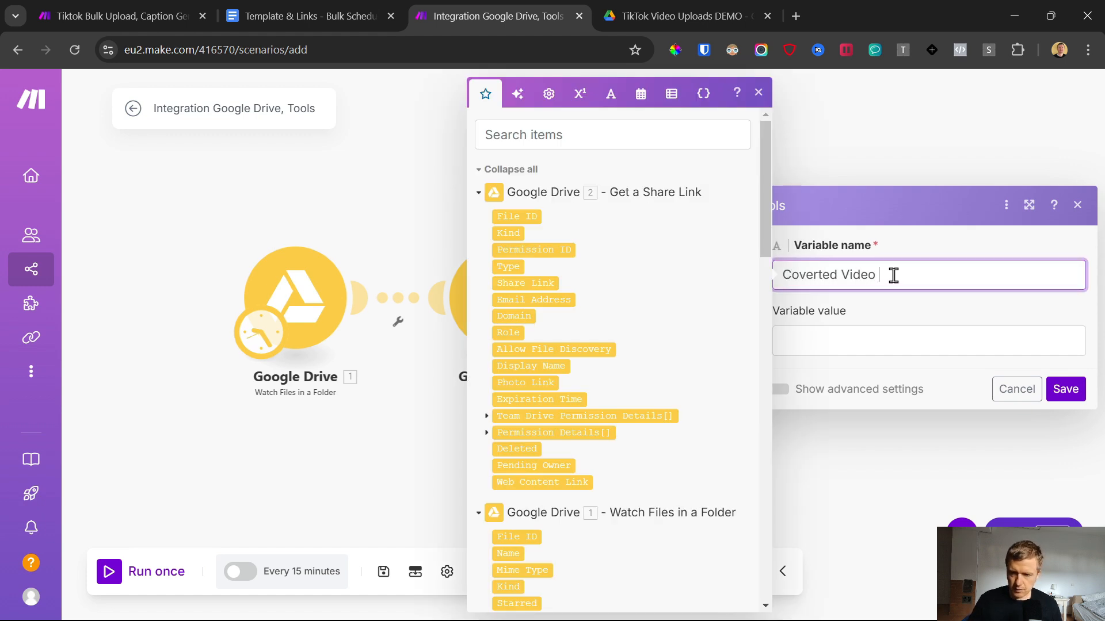
click(866, 319)
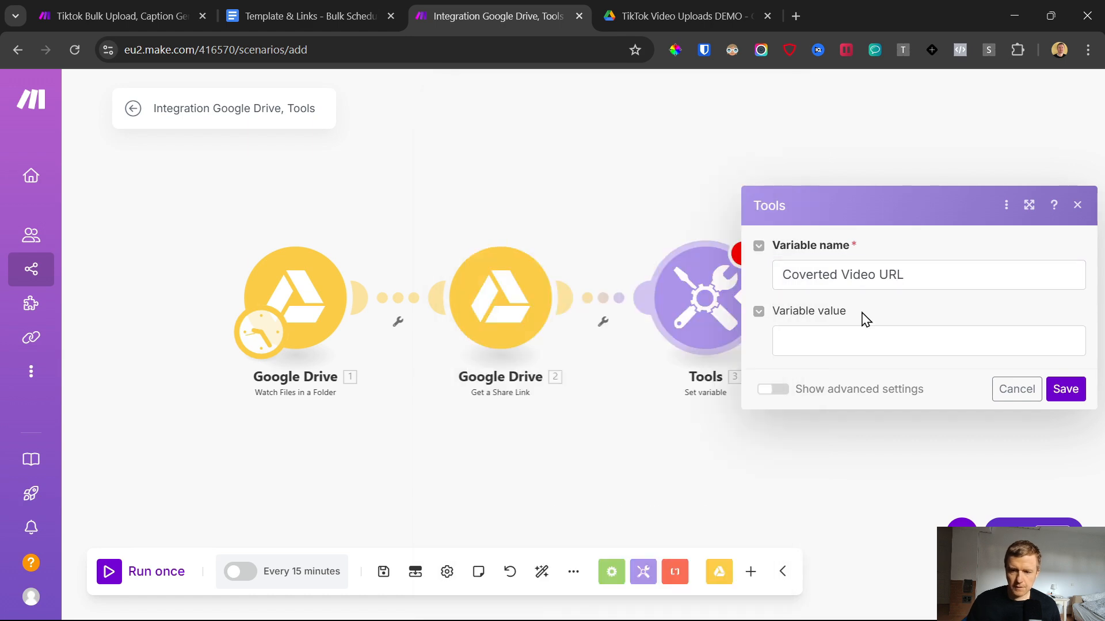
click(841, 333)
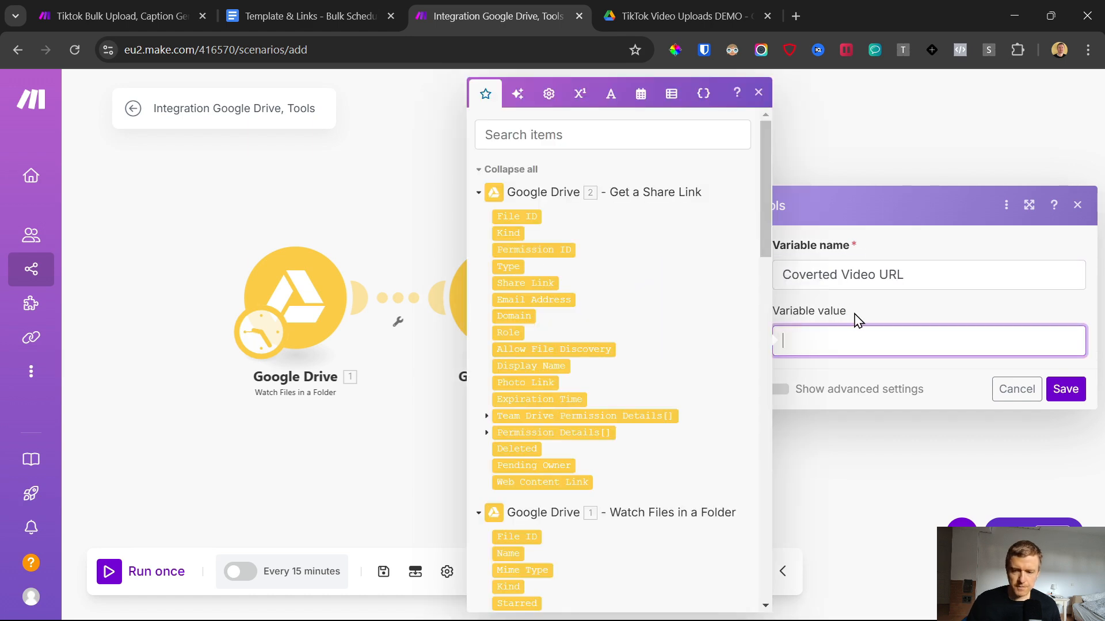
click(859, 318)
click(783, 341)
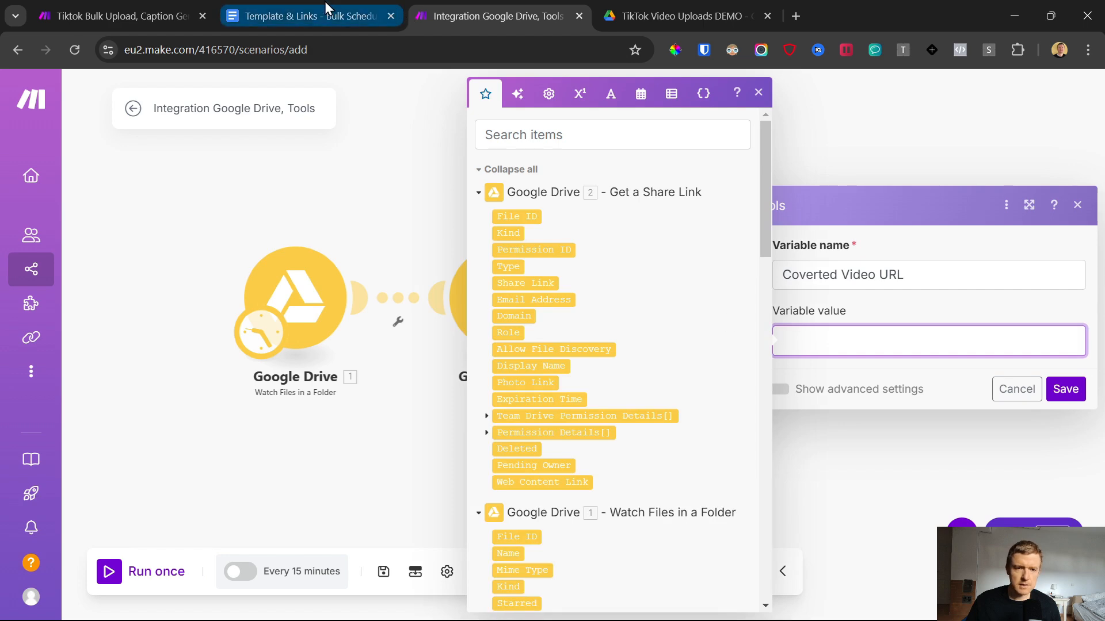
click(840, 345)
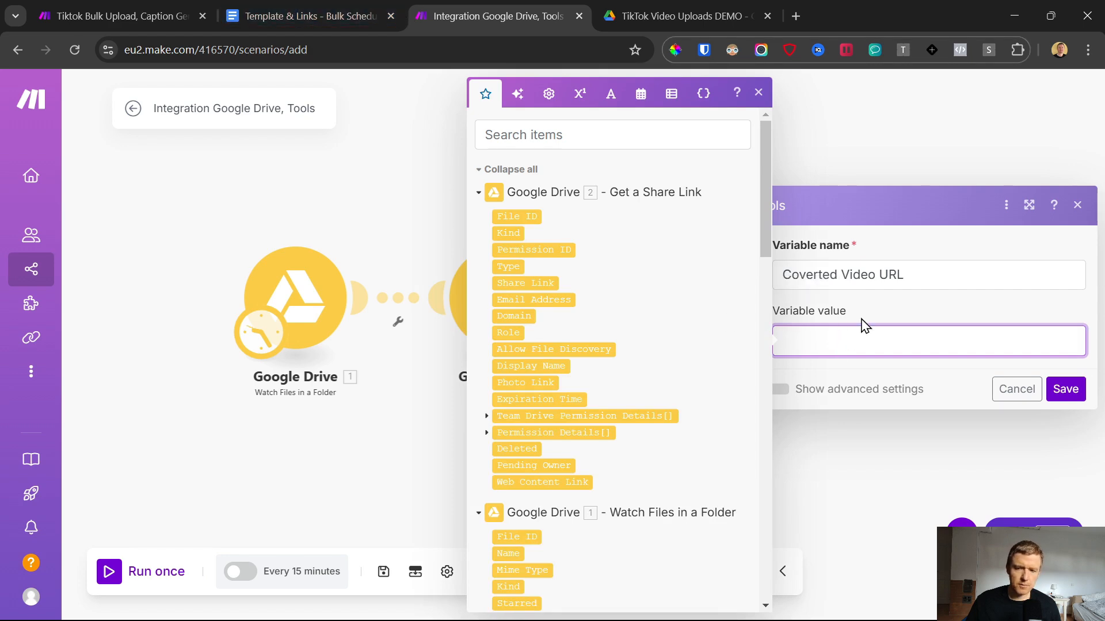
Step: Copy the Converted Video URL line from the Template & Links document in Google Docs into the variable value of Make's Set variable module
click(326, 3)
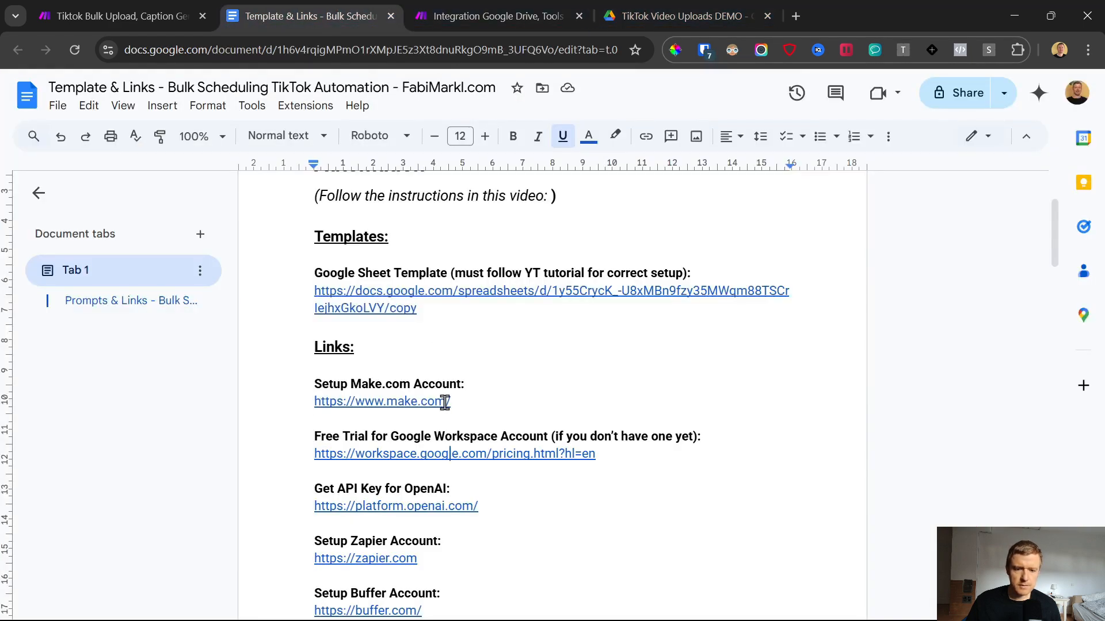
scroll(445, 401, down, 3)
click(530, 7)
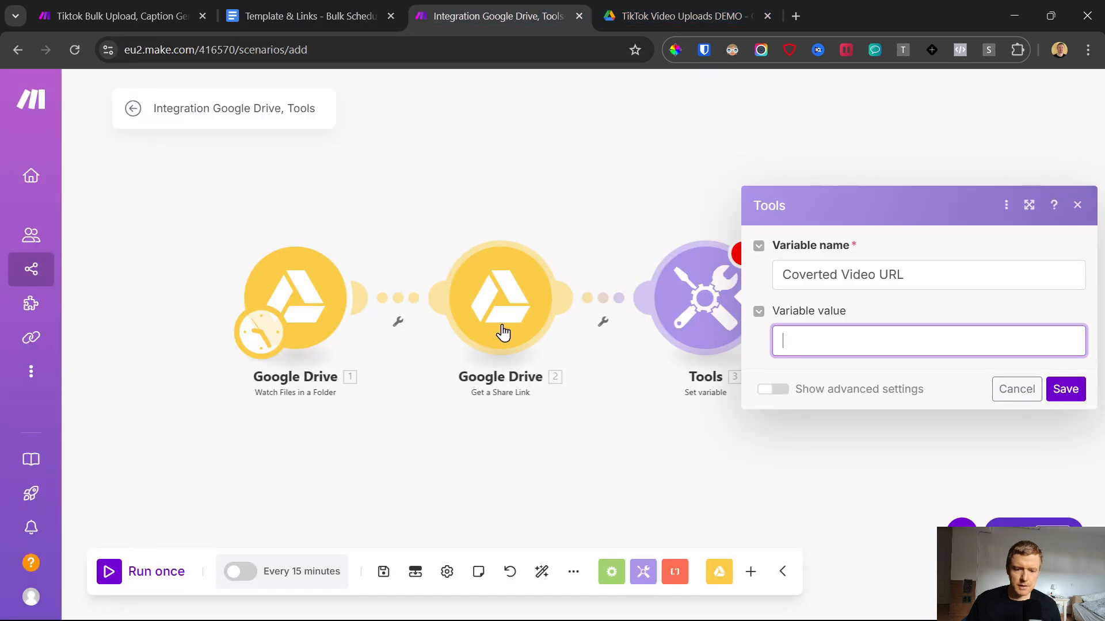
click(777, 330)
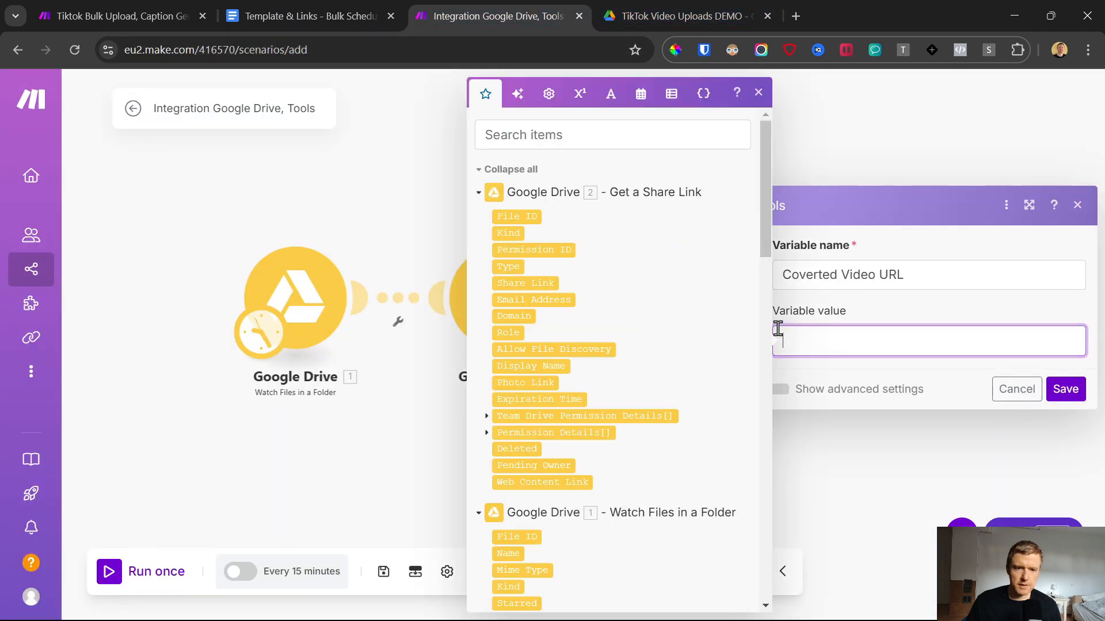
click(327, 2)
scroll(407, 431, down, 10)
scroll(707, 367, up, 4)
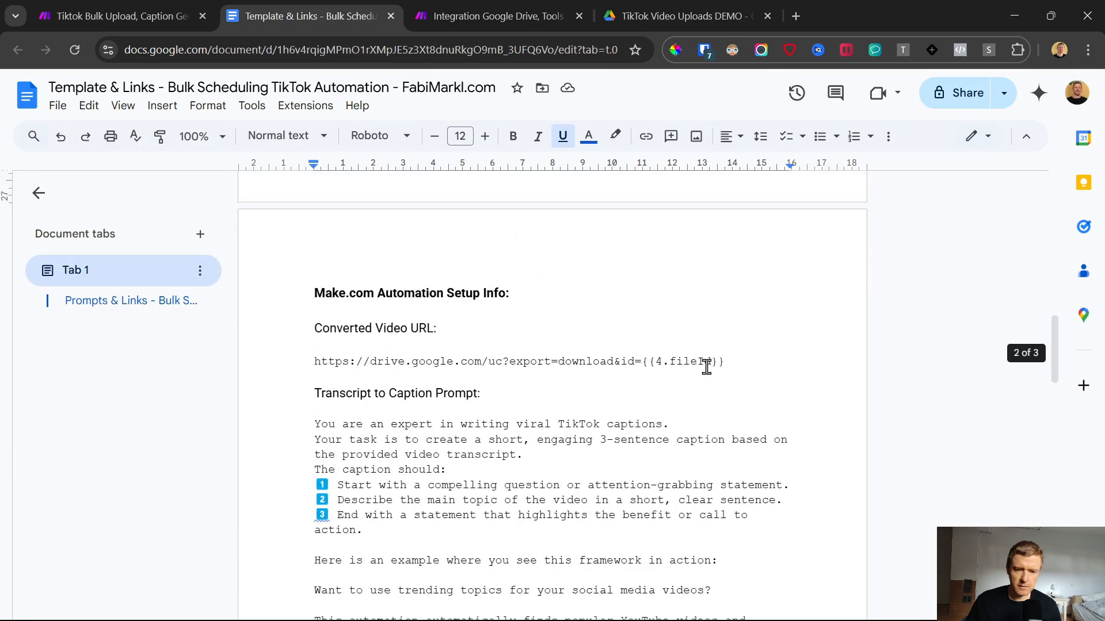
drag(740, 365, 187, 375)
key(ctrl+c)
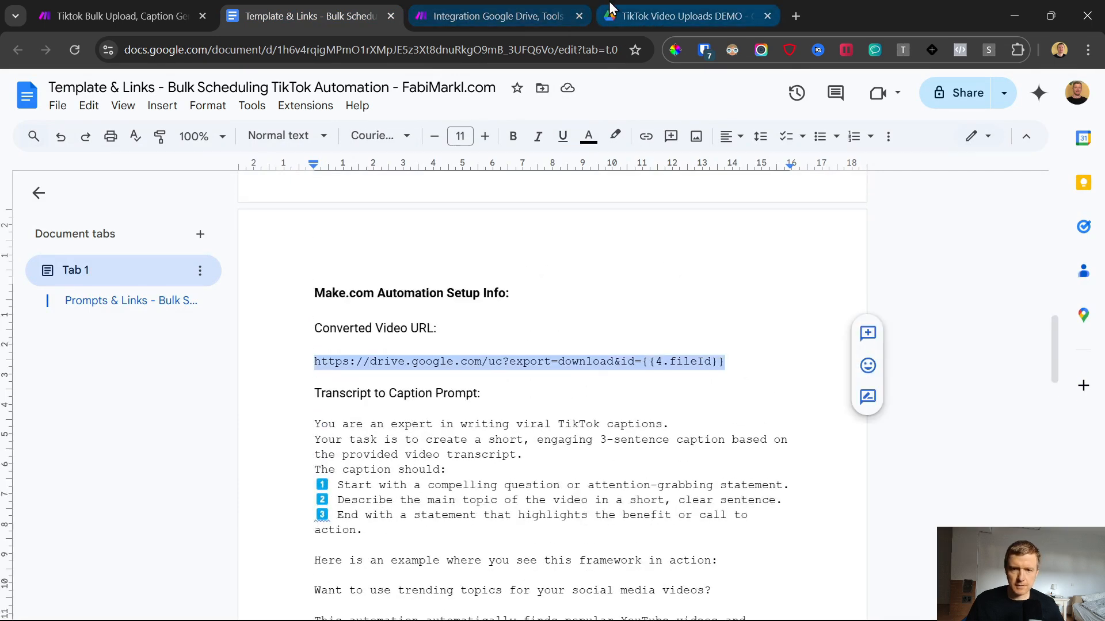
click(553, 16)
key(ctrl+v)
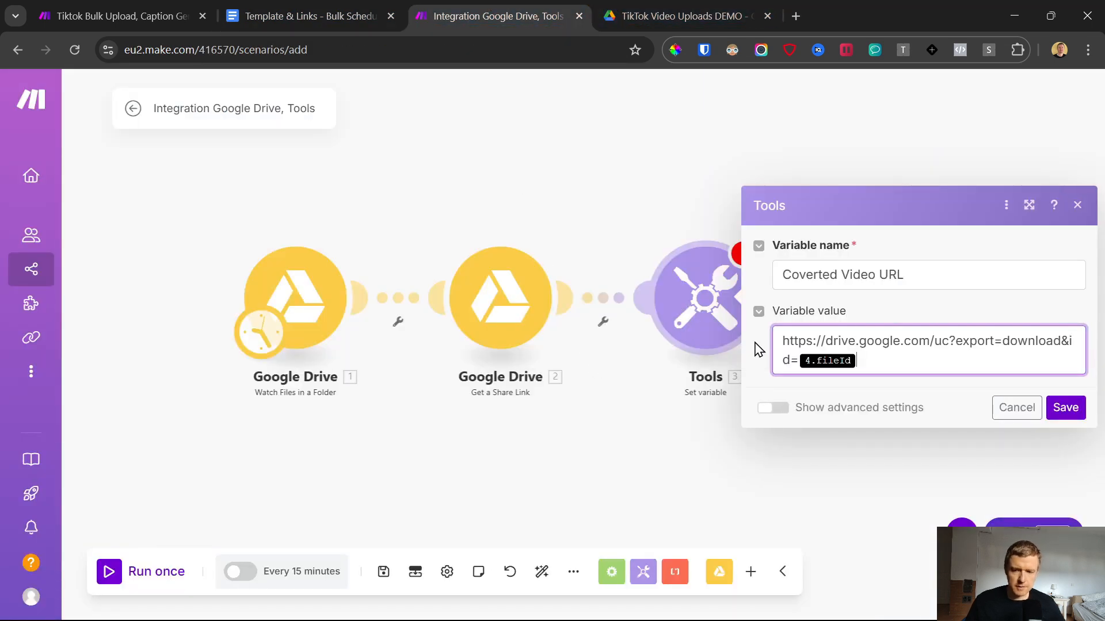
Step: Replace the 4.fileId placeholder at the end of the URL with the Get a Share Link module's File ID and save the module
click(875, 356)
key(BackSpace)
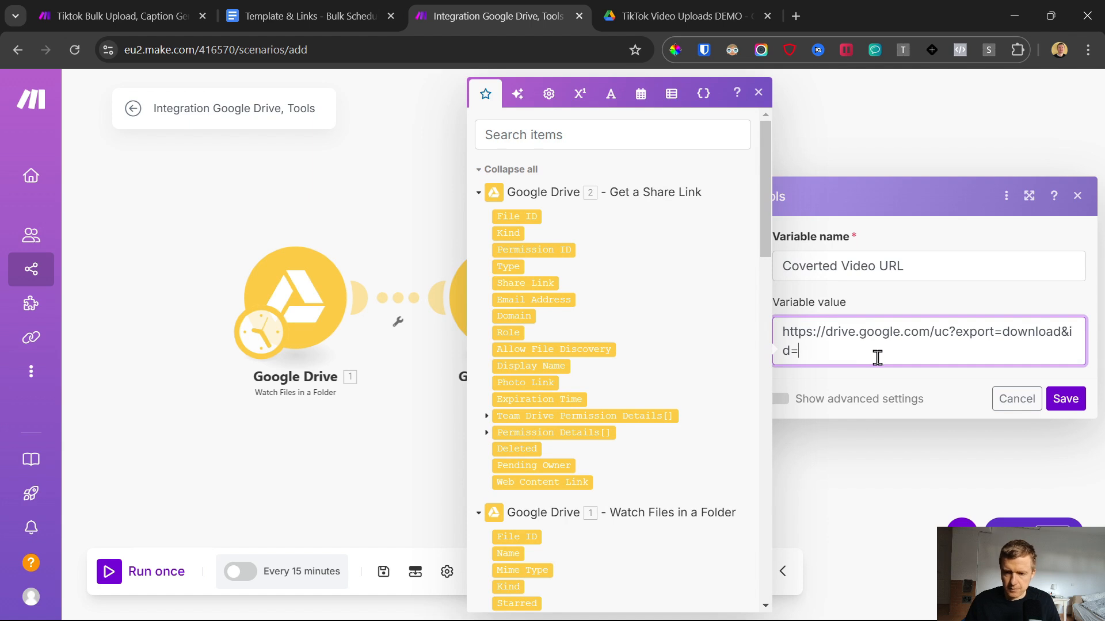
click(528, 216)
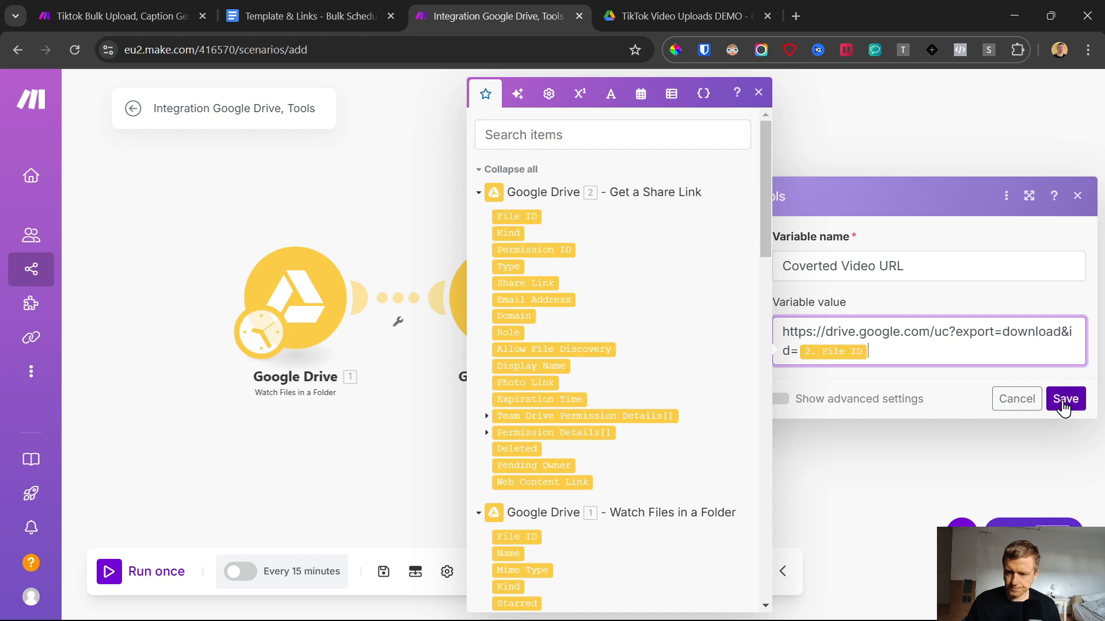
drag(890, 353, 767, 336)
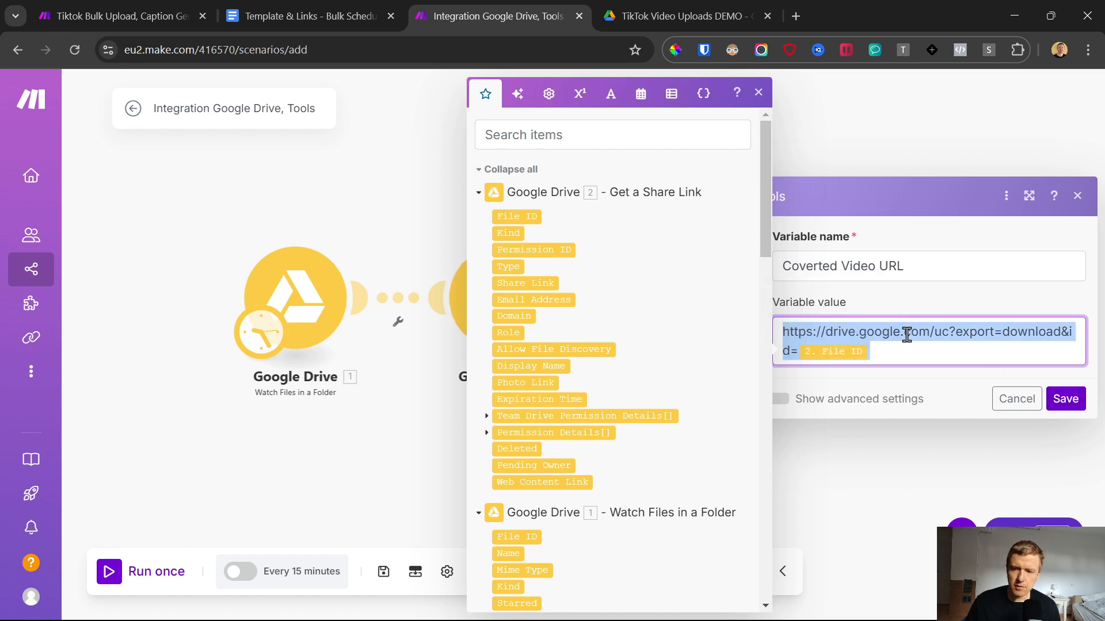
click(970, 332)
drag(959, 339, 1062, 334)
click(902, 358)
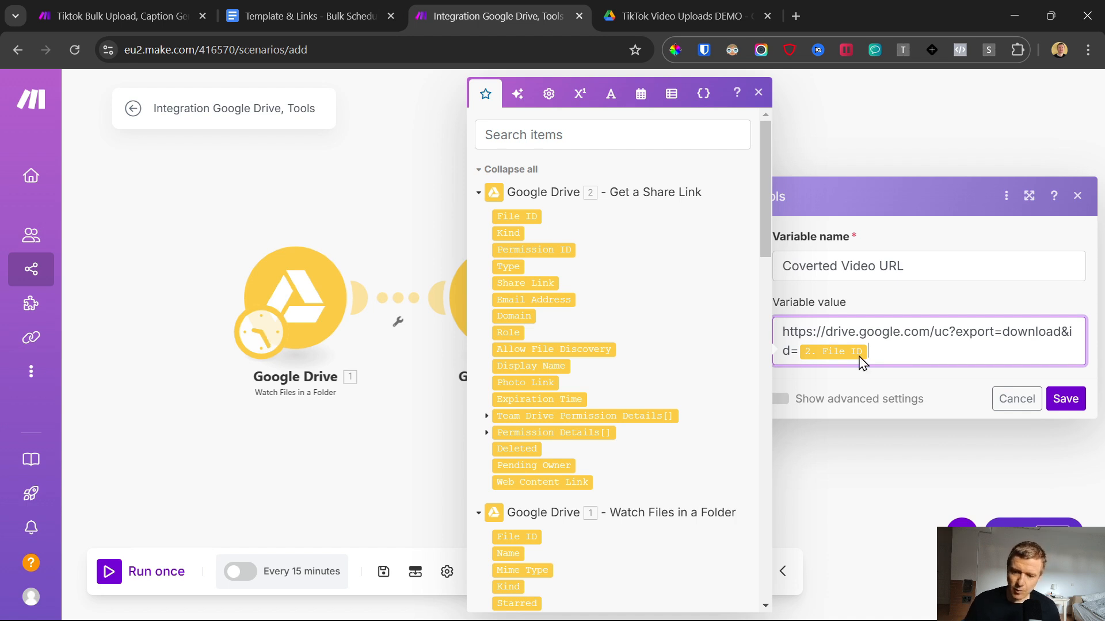
drag(860, 358, 781, 338)
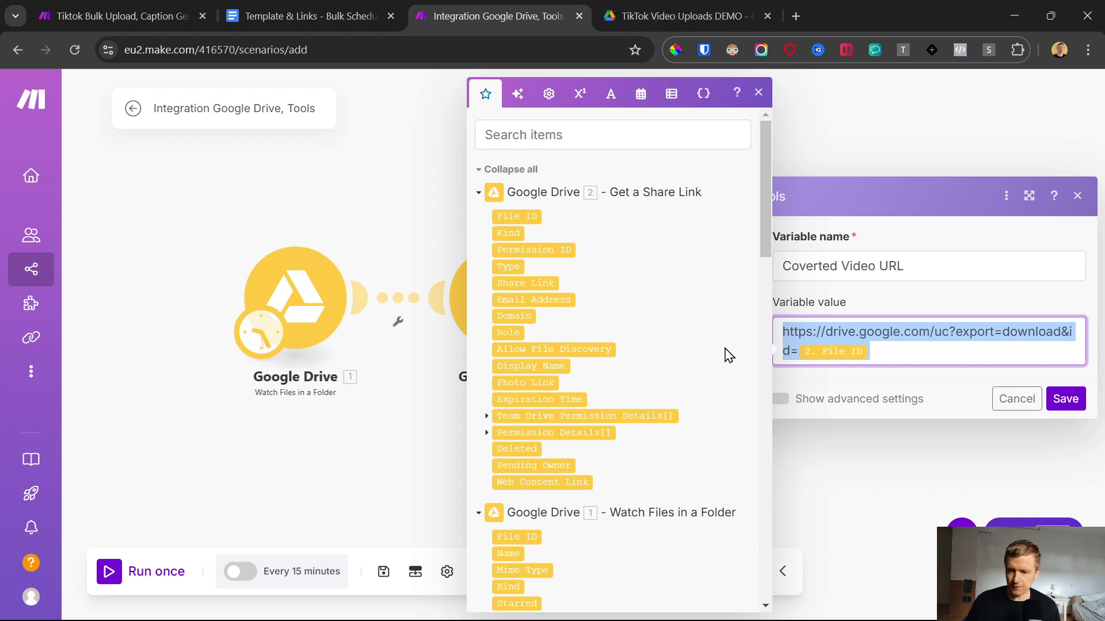
click(1067, 401)
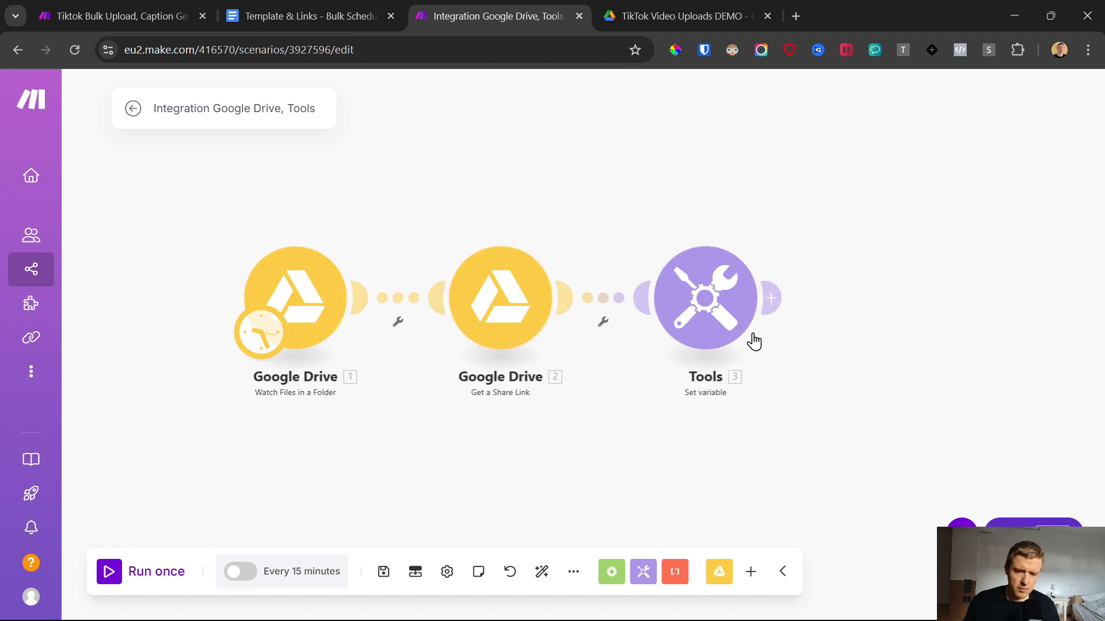
Step: Add a Google Sheets Add a Row module after the Set variable module
click(772, 299)
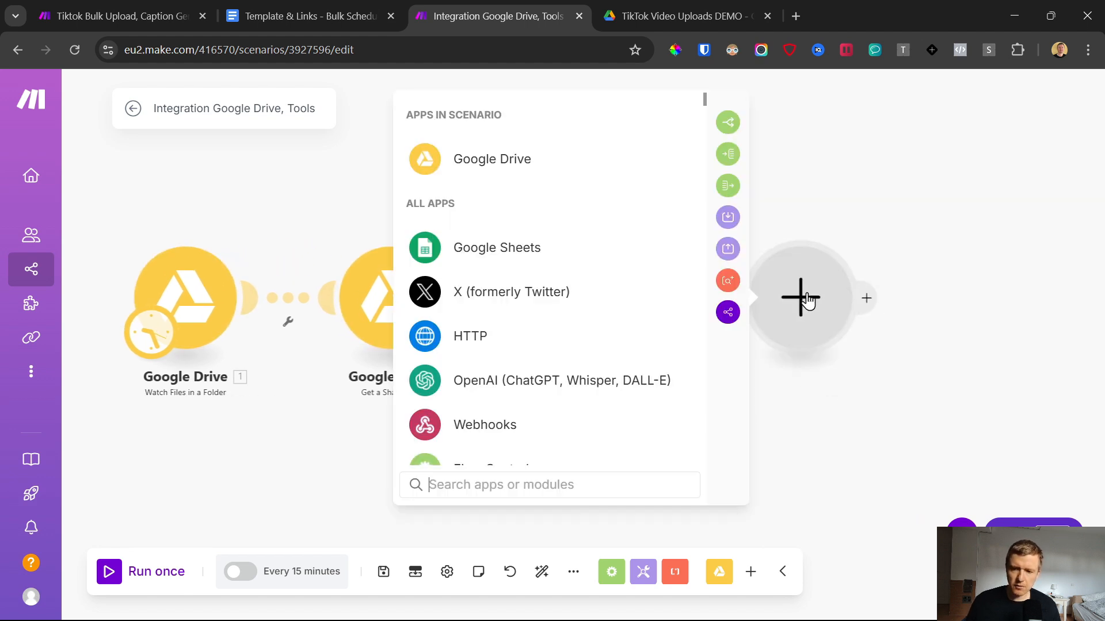
click(498, 245)
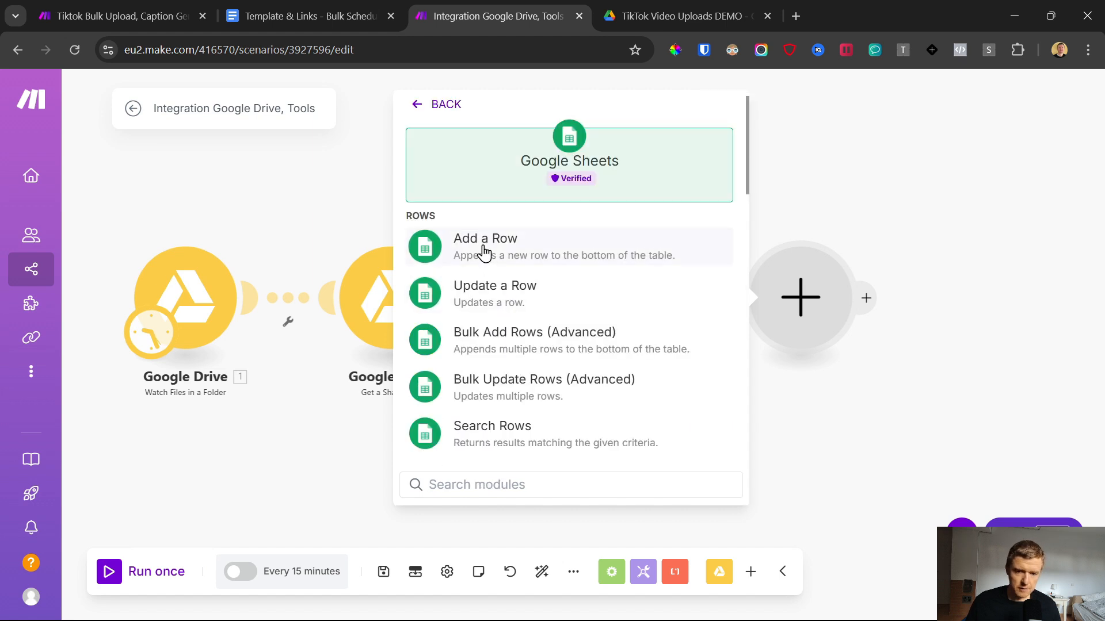
click(485, 248)
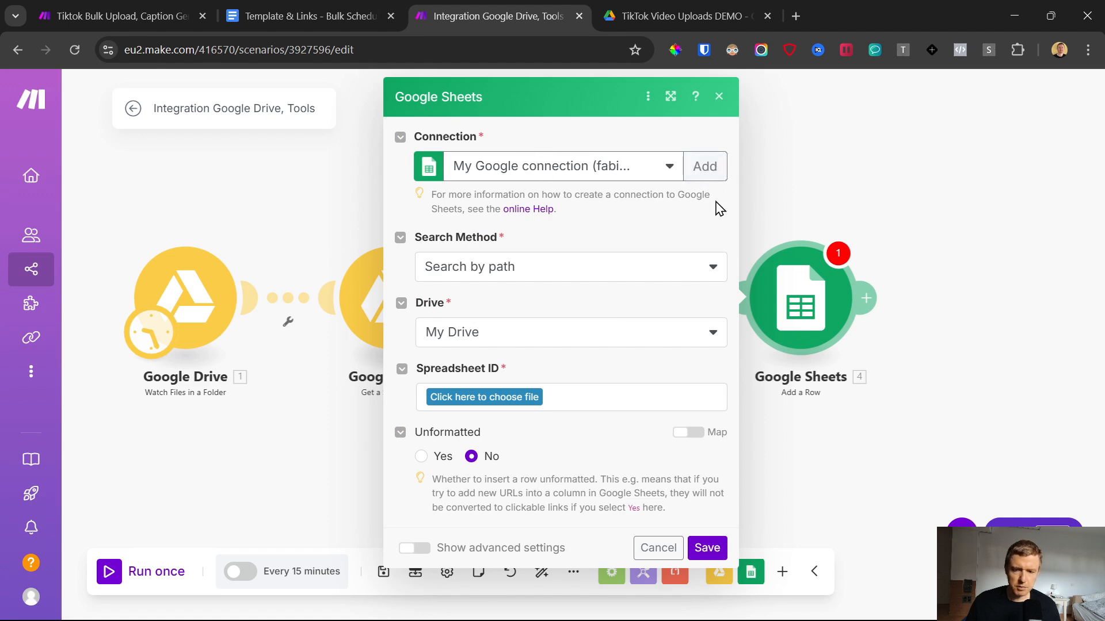
Step: Open the Google Sheet Template link from the Template & Links document in Google Docs and make a copy of the bulk scheduler spreadsheet
click(291, 8)
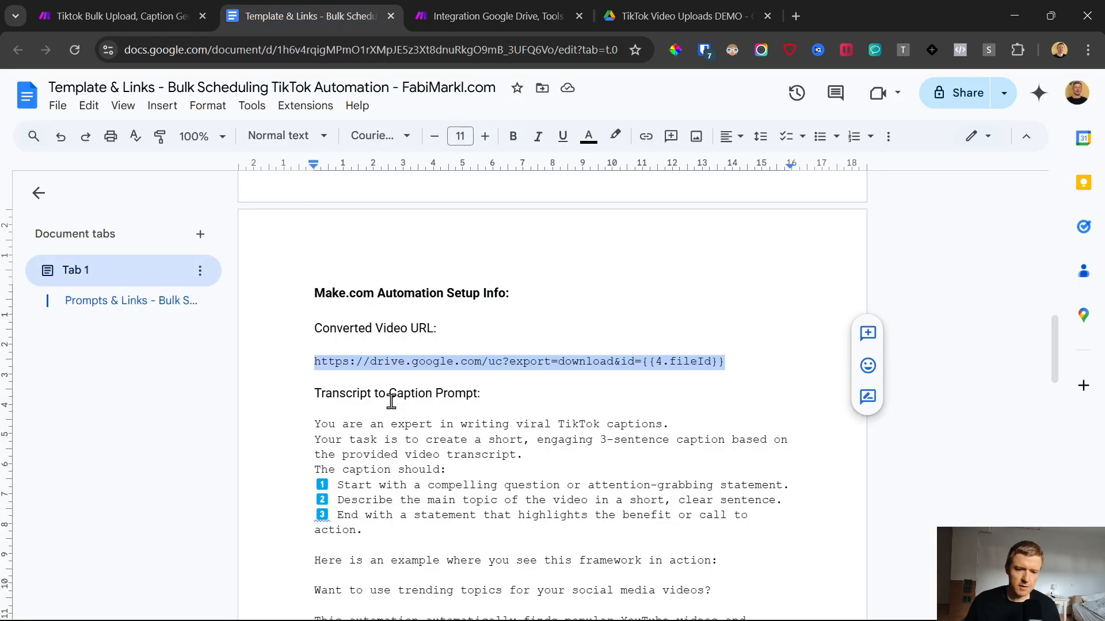
scroll(391, 401, up, 15)
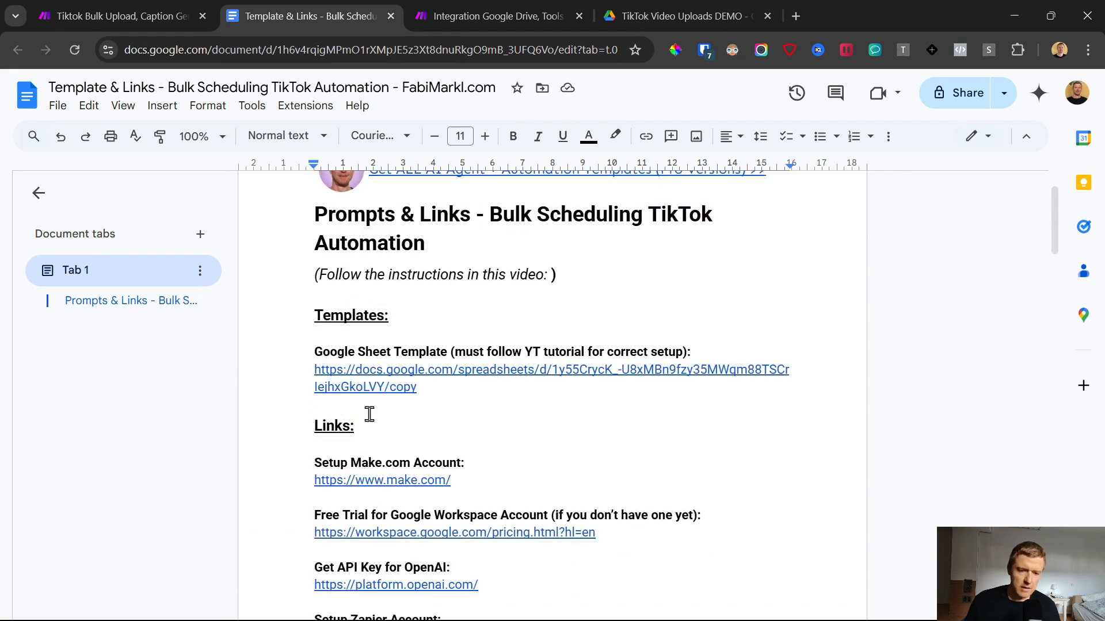
click(387, 378)
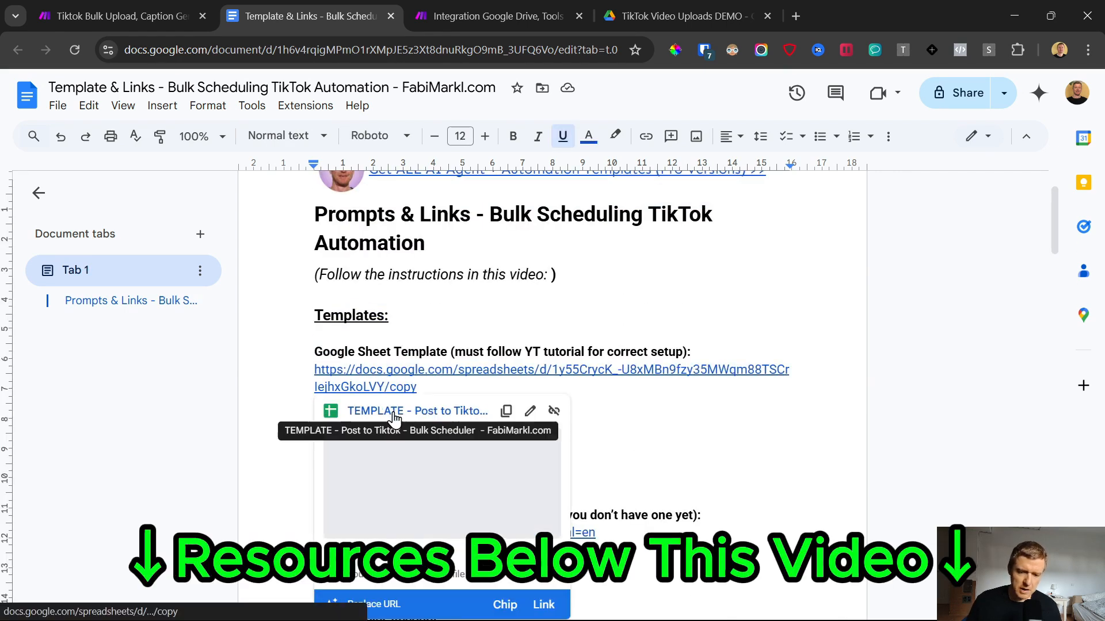
click(389, 397)
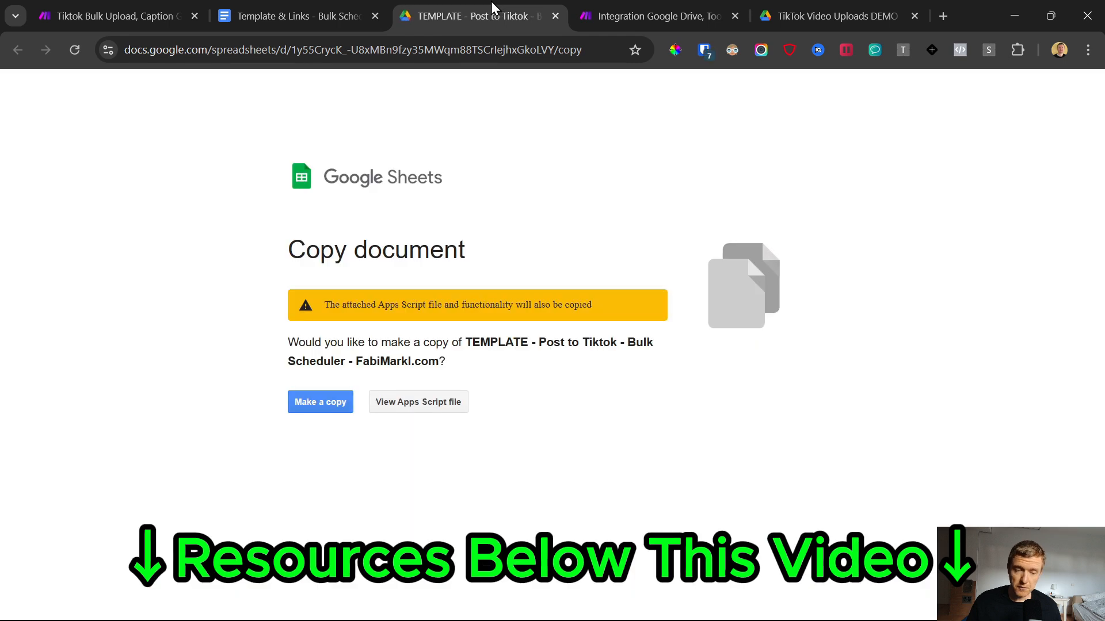
click(308, 4)
scroll(330, 341, up, 2)
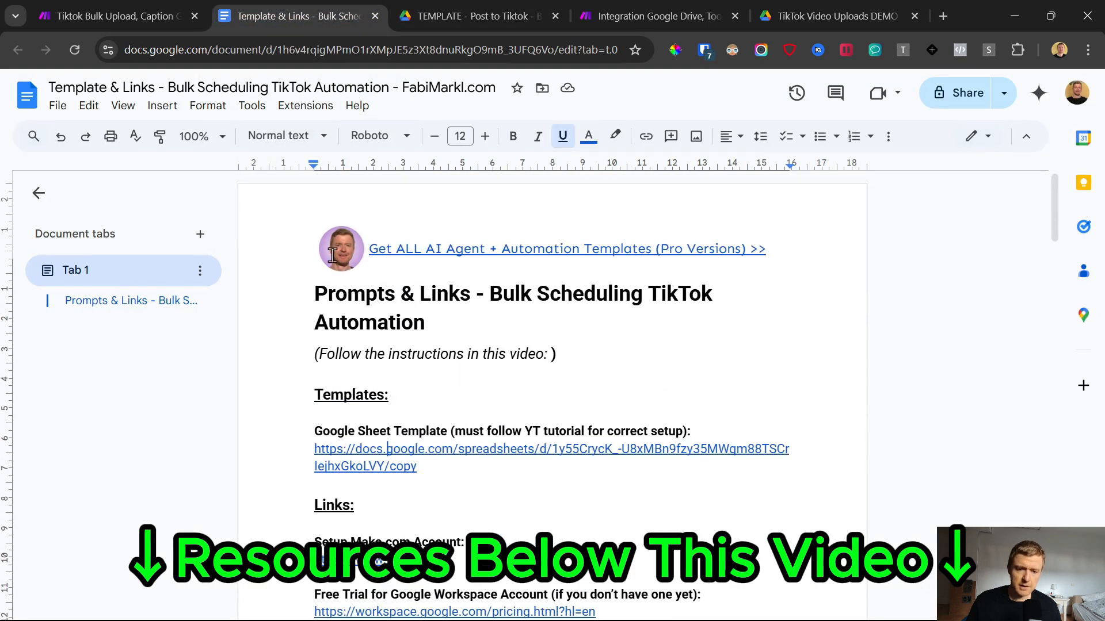
click(379, 460)
click(443, 16)
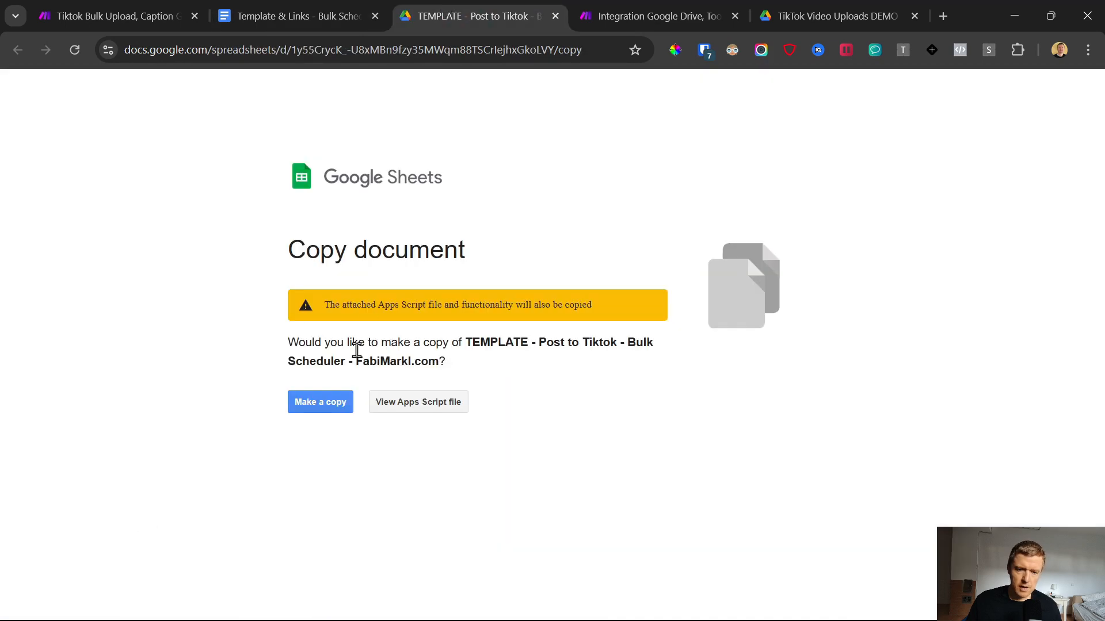
click(334, 406)
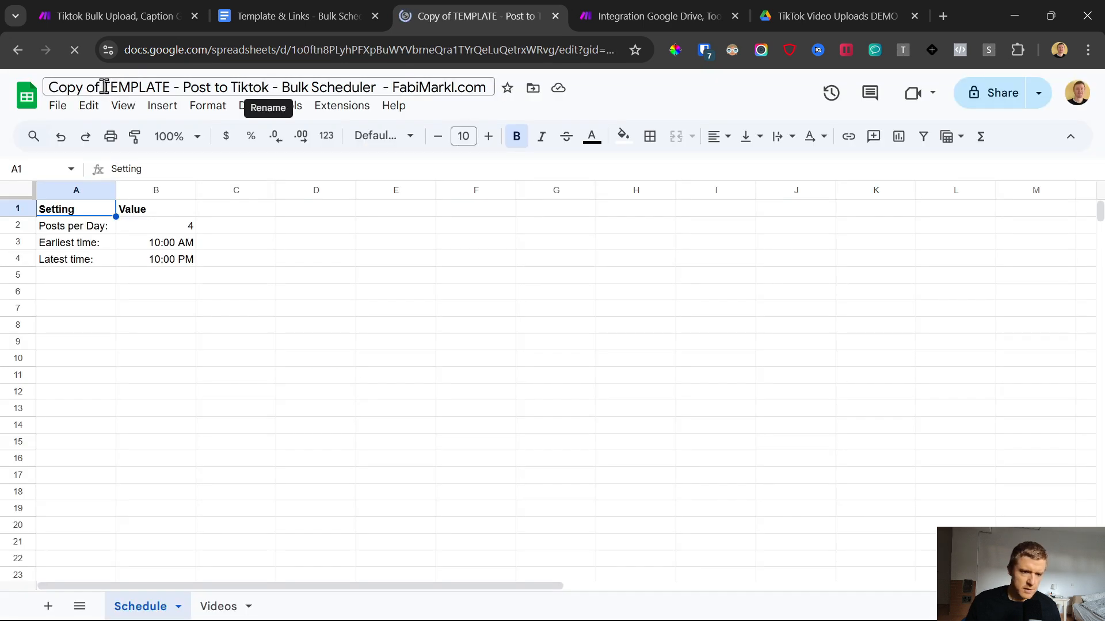
Step: Replace the "Copy of TEMPLATE" part of the copied spreadsheet's title with "YouTube DEMO Setup"
drag(168, 87, 30, 89)
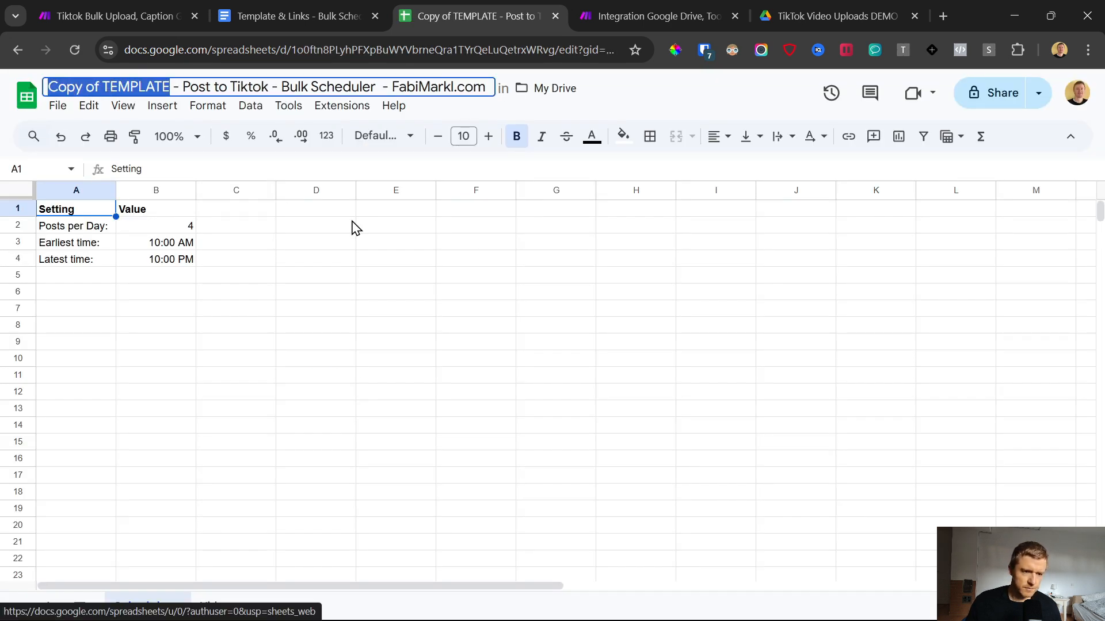
text(YouTube DE)
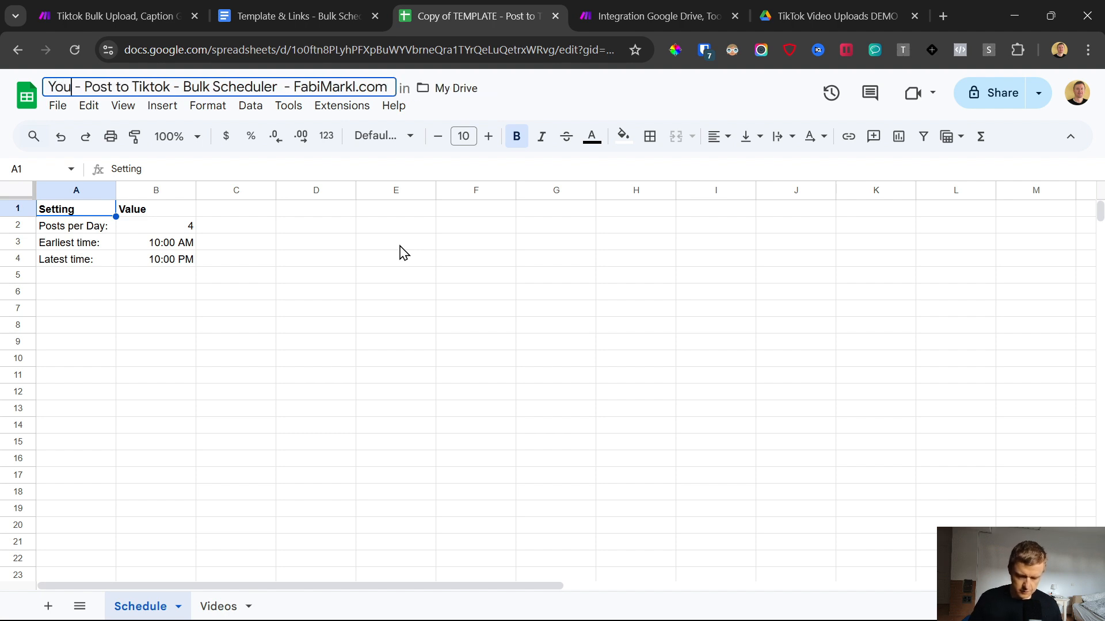
text(MO Setup)
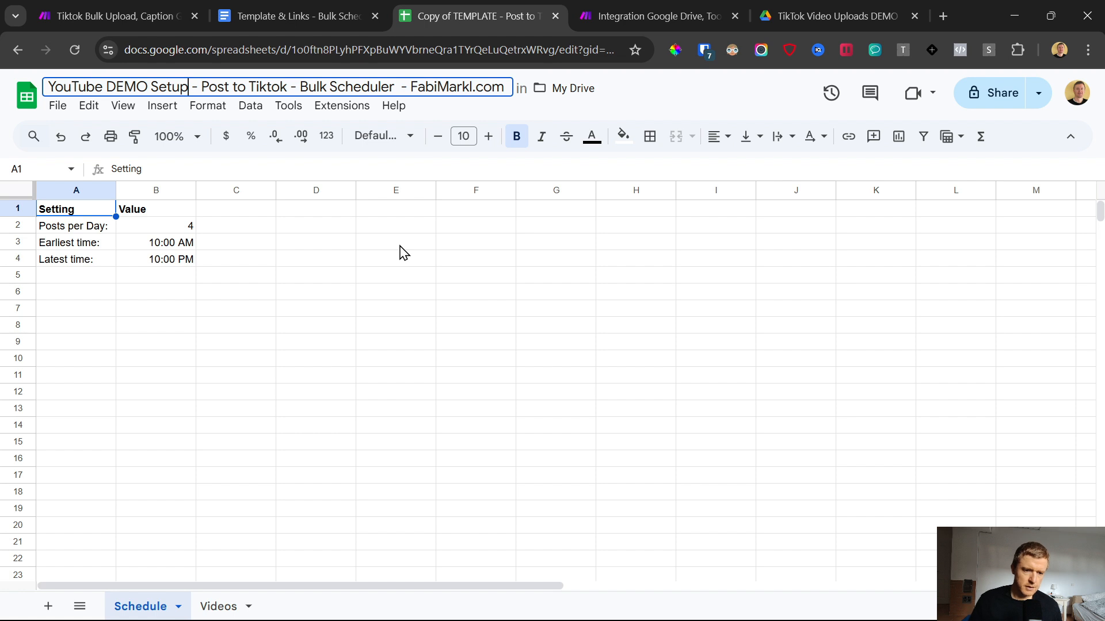
click(401, 246)
Step: Examine the Videos sheet's columns, the TikTok upload folder in Google Drive, and the Schedule sheet's posting settings
click(210, 606)
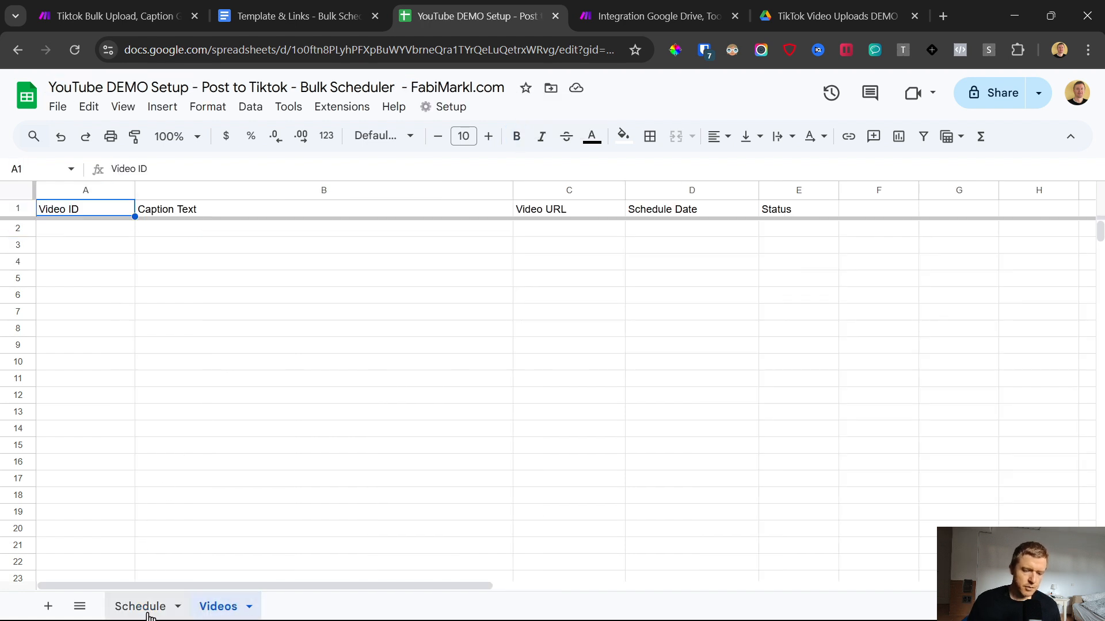
click(149, 610)
drag(80, 213, 182, 266)
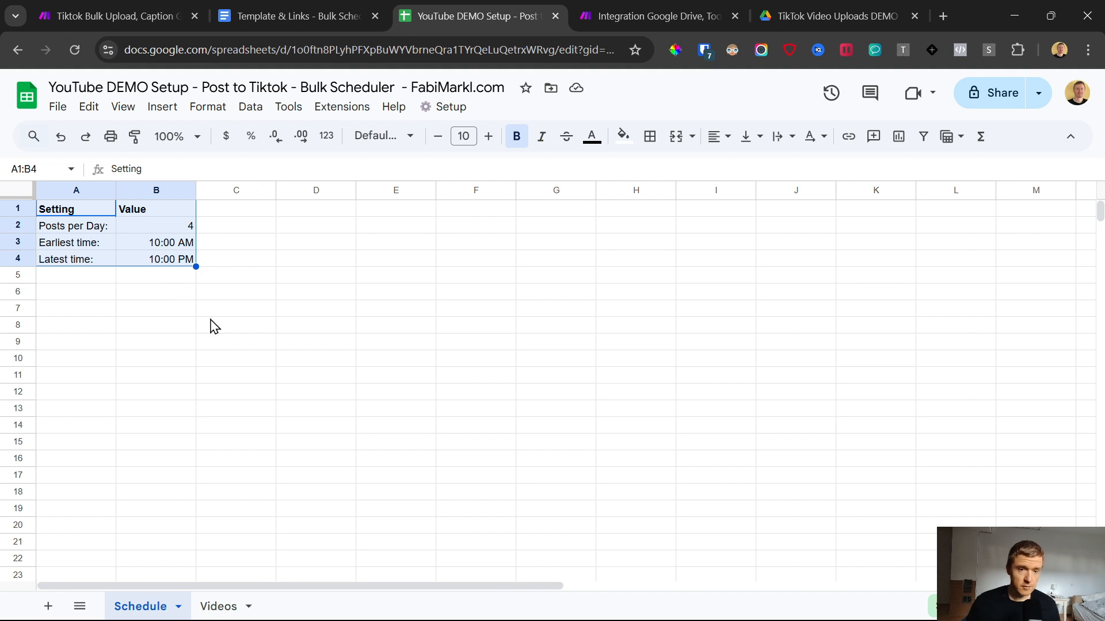
click(786, 16)
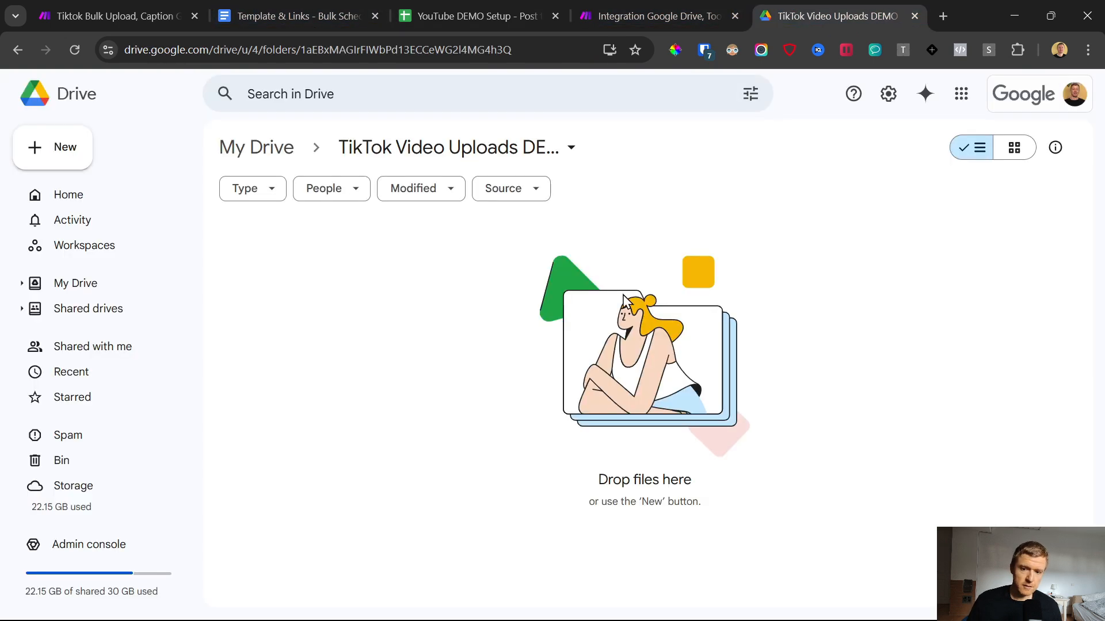
click(464, 3)
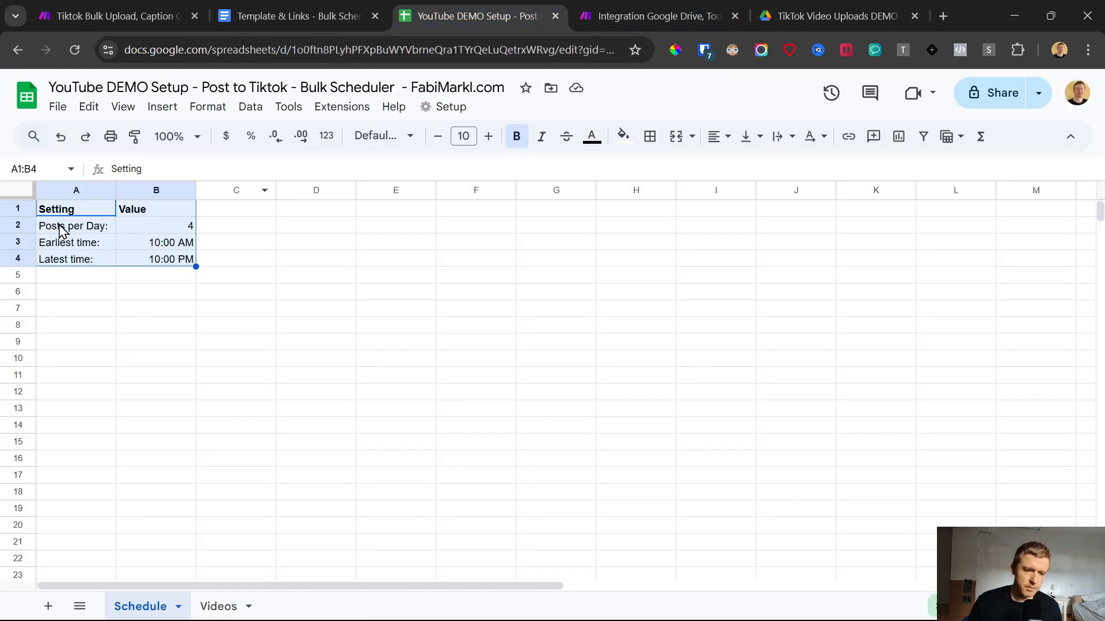
drag(63, 230, 173, 263)
click(165, 229)
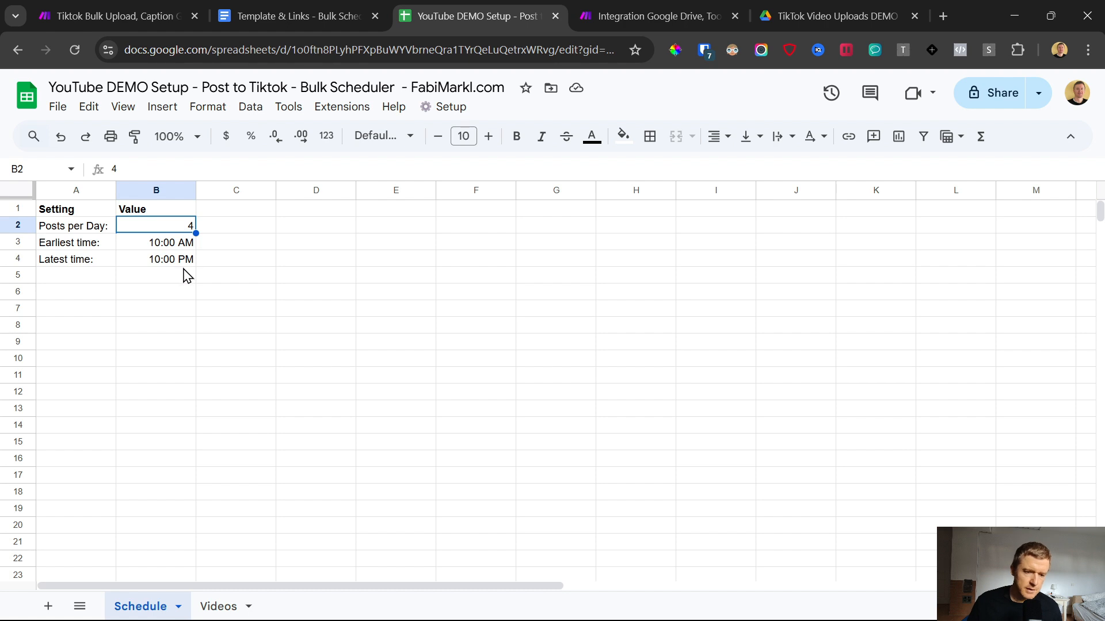
click(161, 245)
click(163, 267)
Step: On the Schedule sheet, set Posts per Day to 3 and the Earliest time to 8:00 AM
click(160, 232)
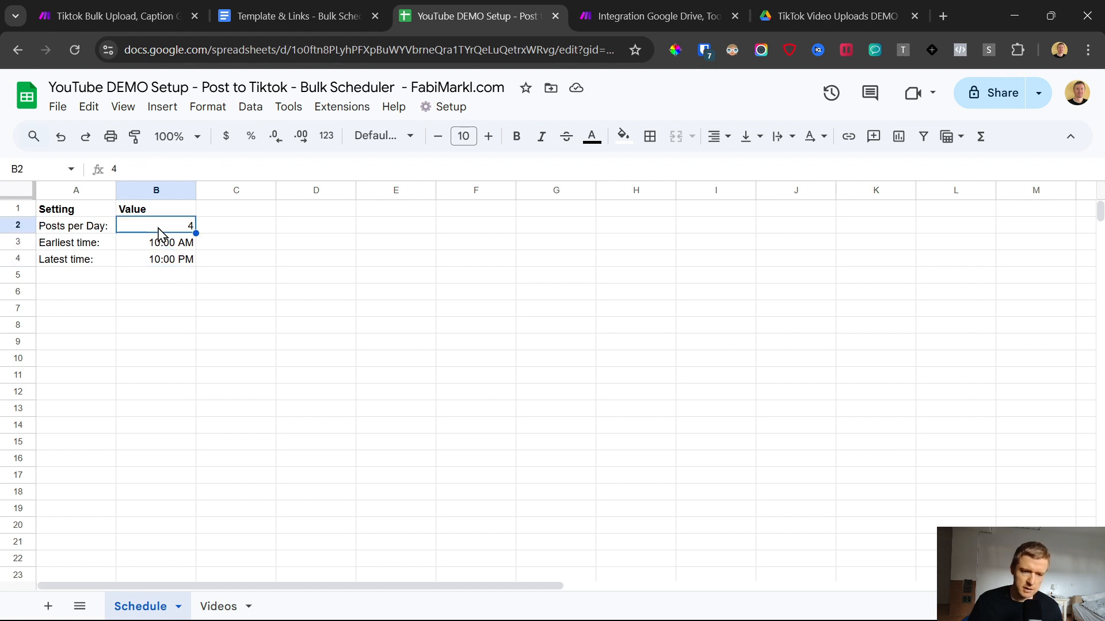
text(3)
key(Return)
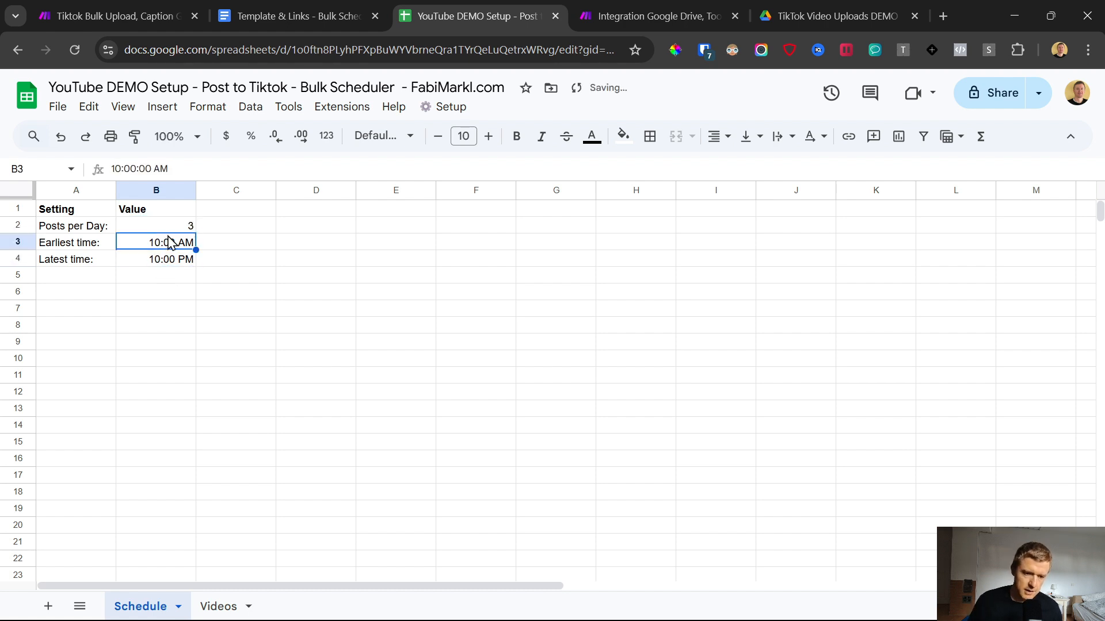
double_click(115, 169)
text(8)
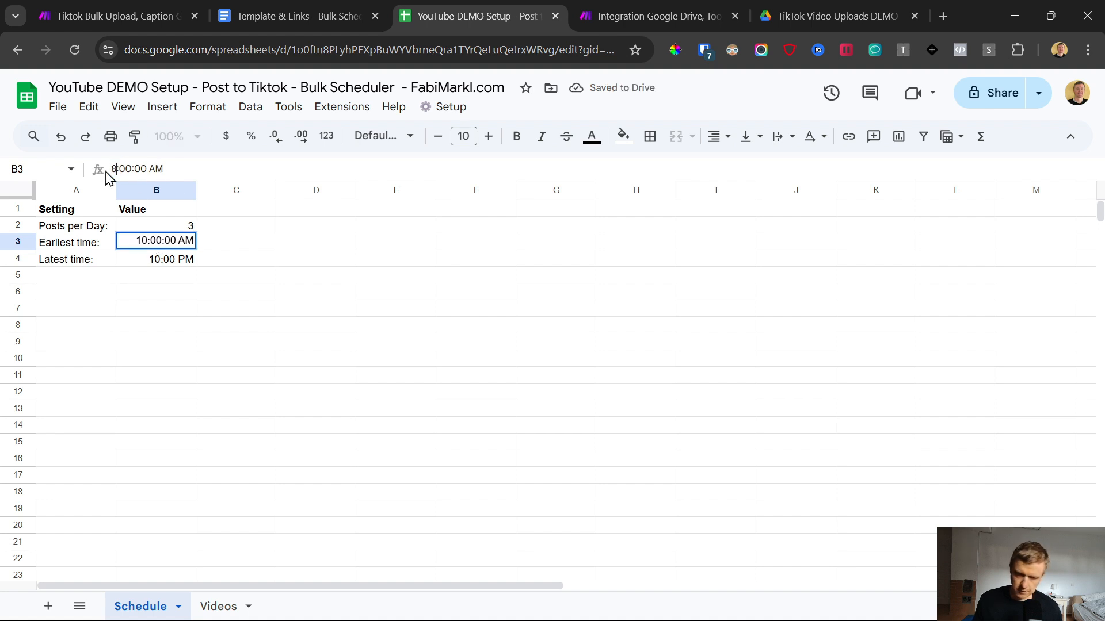
key(Return)
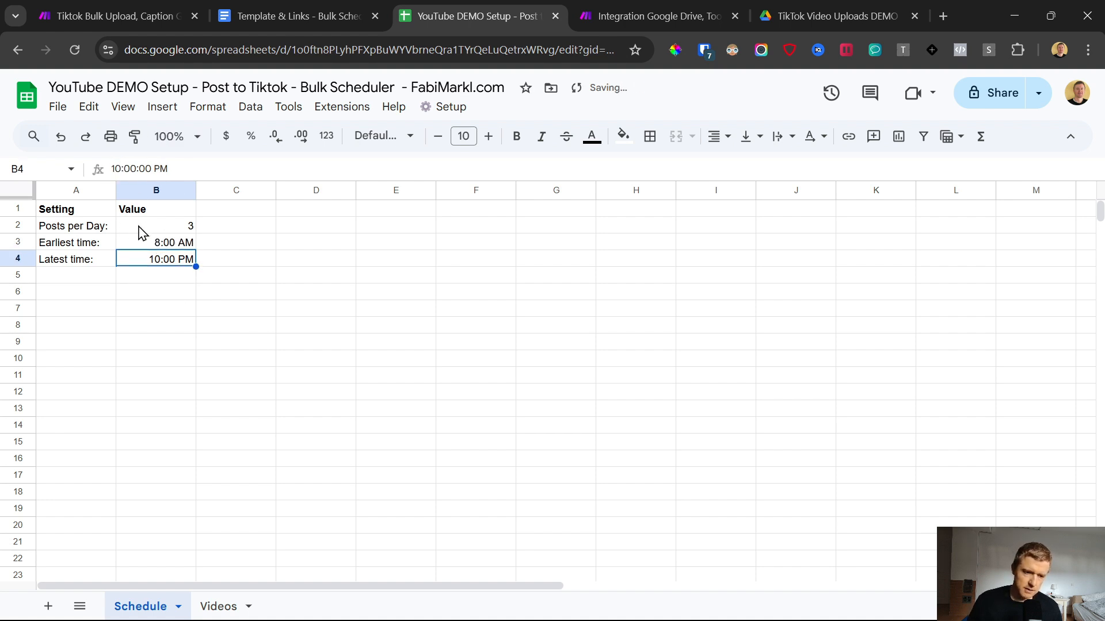
drag(173, 242, 168, 266)
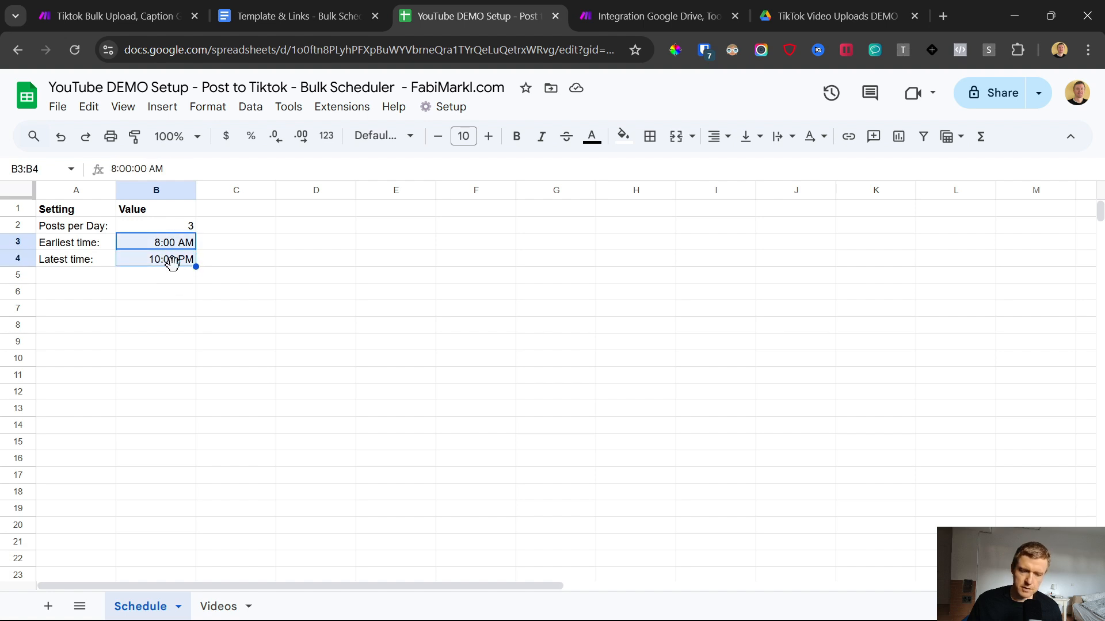
Step: From the Videos sheet, authorize the spreadsheet's attached script with the Google account, continuing past the unverified-app warning
click(230, 606)
drag(85, 245, 738, 367)
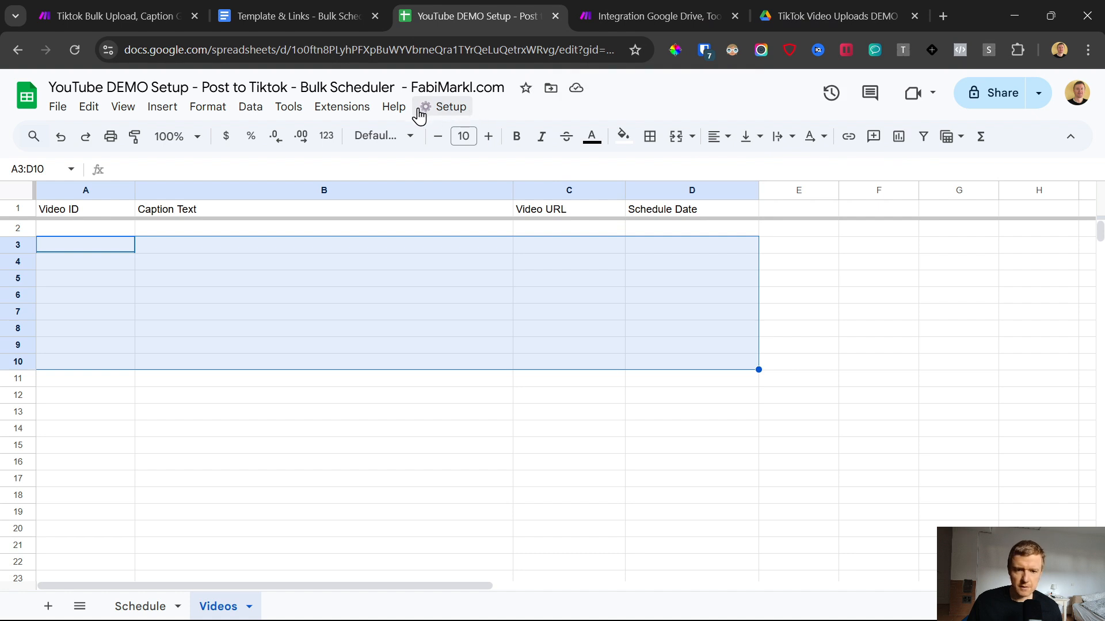
click(439, 110)
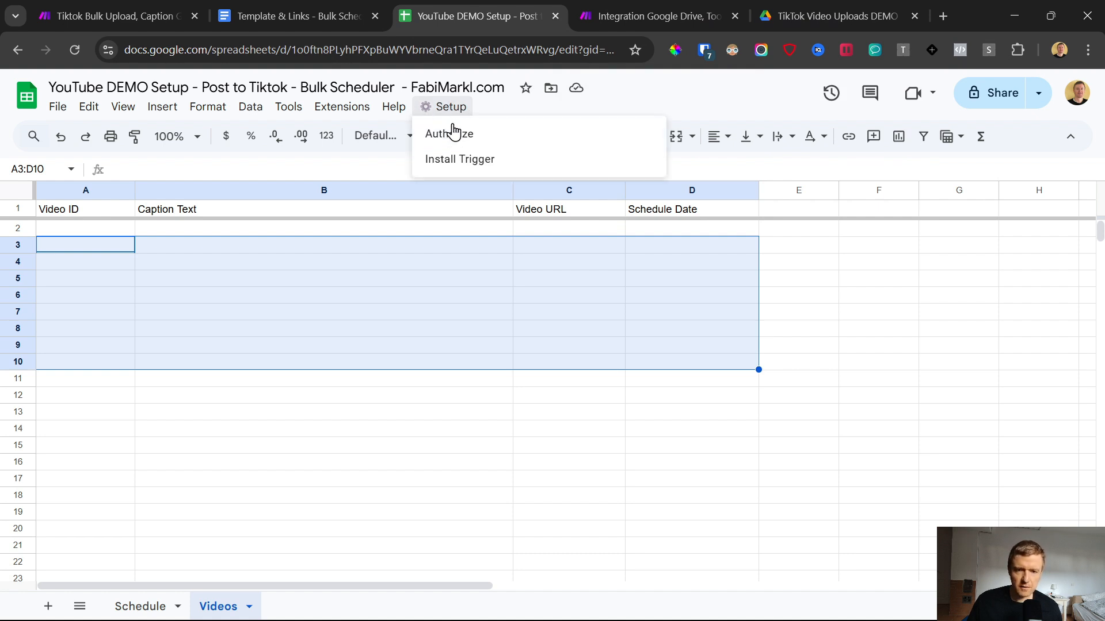
click(561, 141)
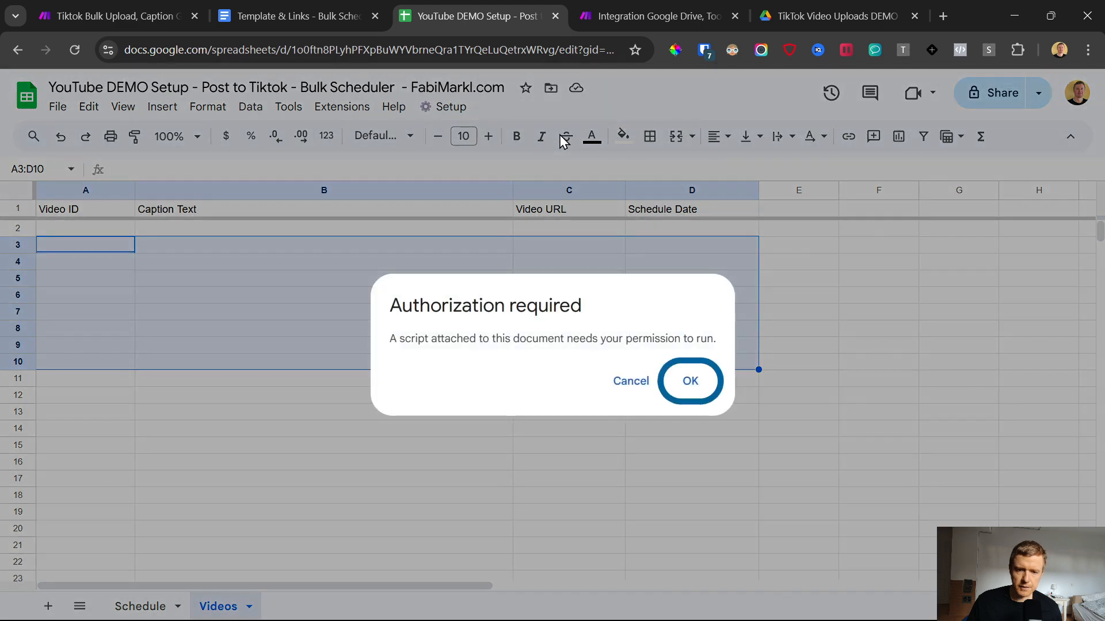
click(689, 383)
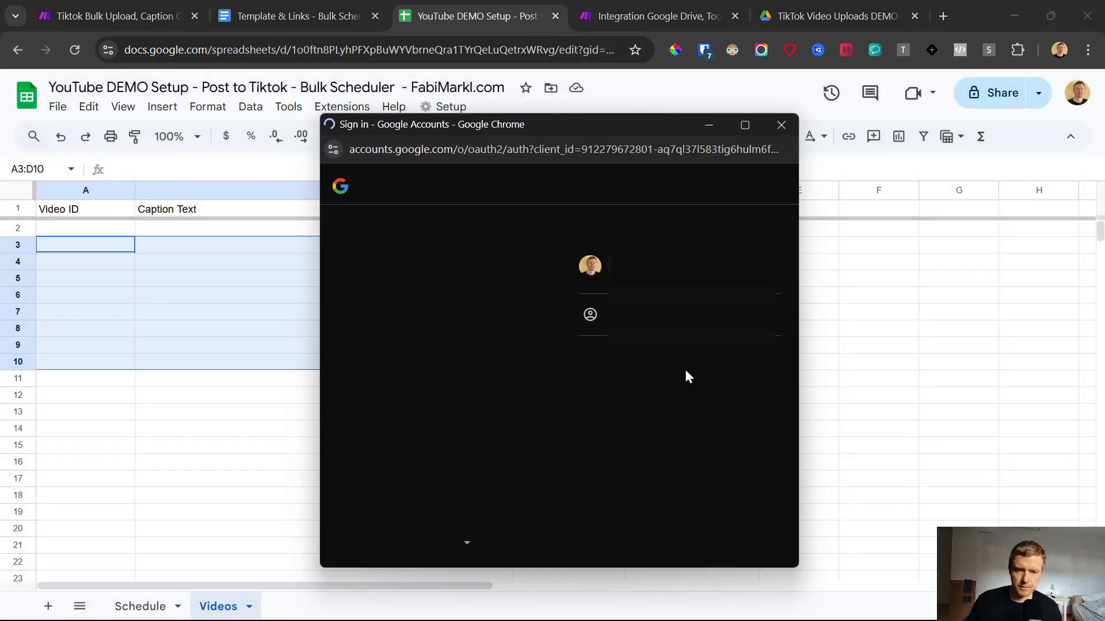
click(658, 278)
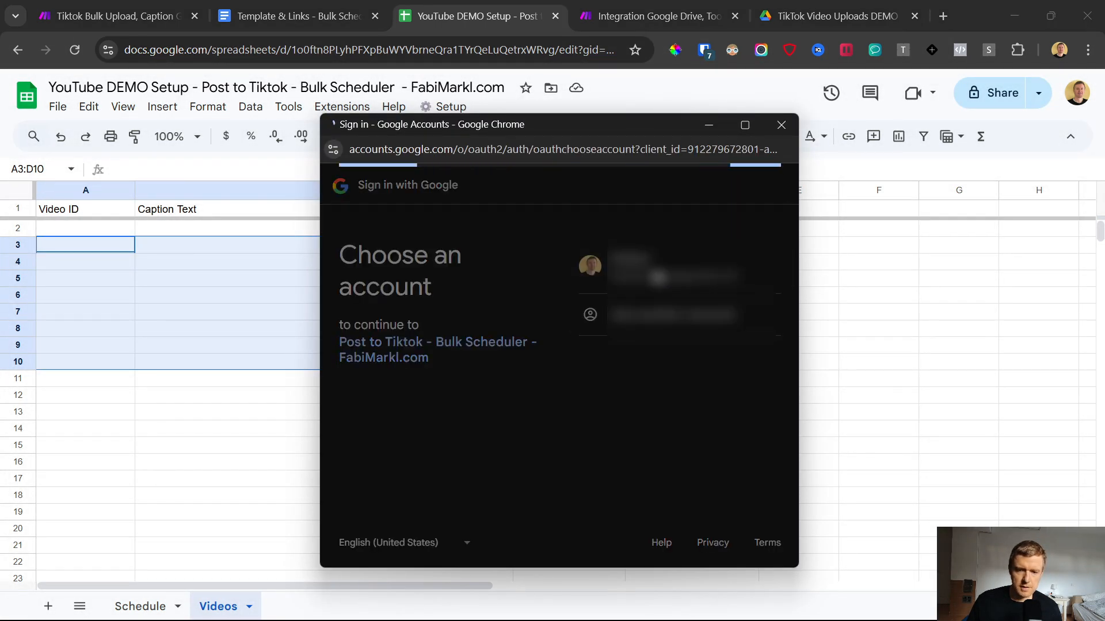
click(354, 436)
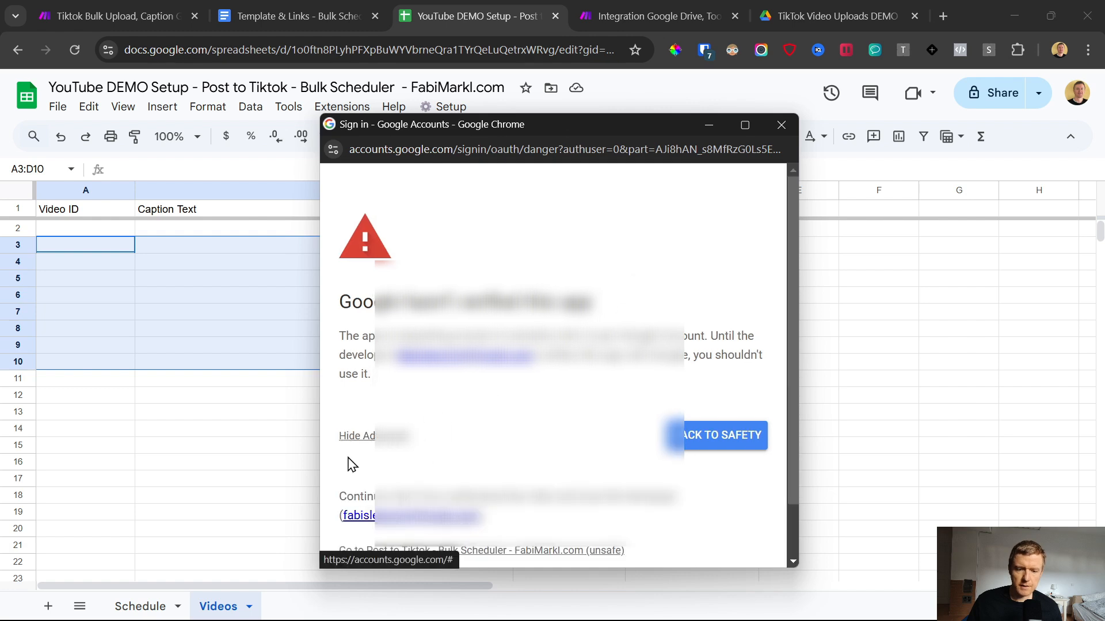
scroll(360, 488, down, 1)
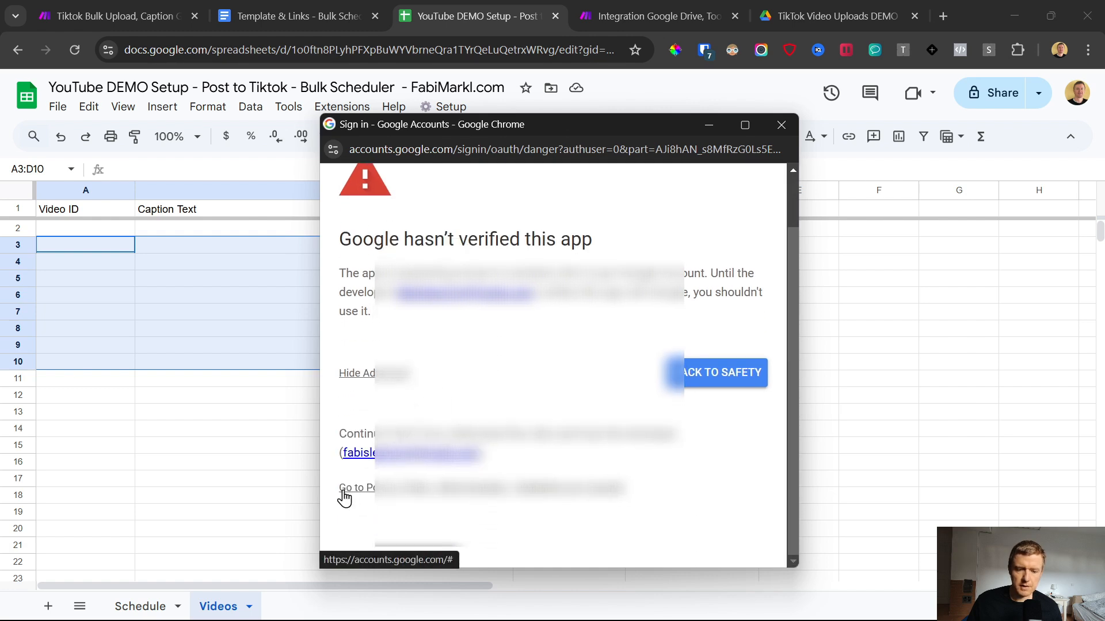
click(344, 494)
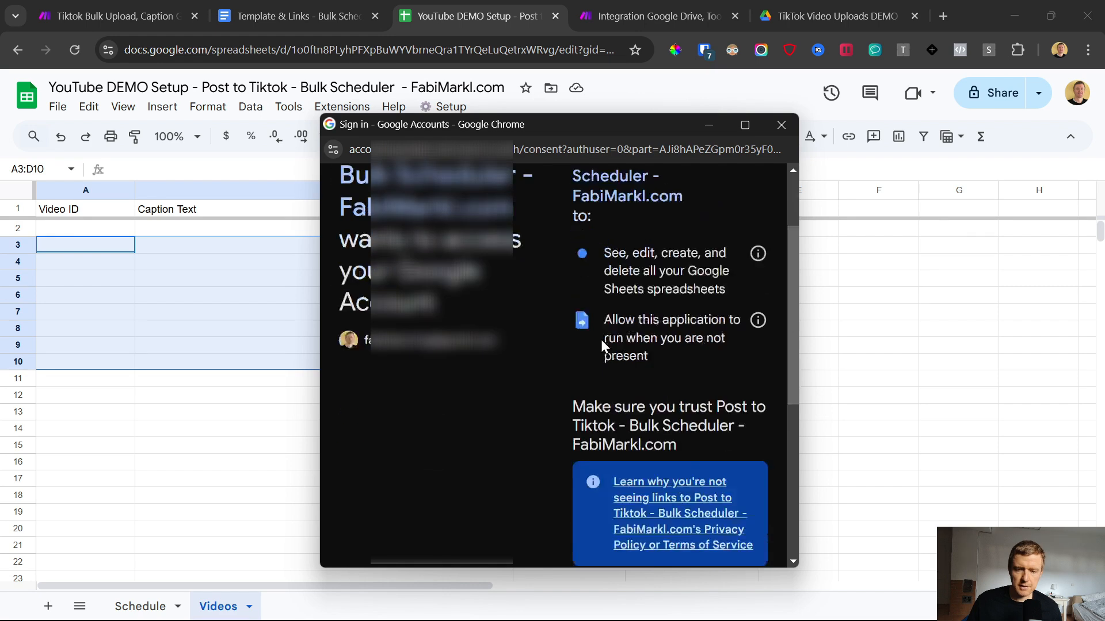
scroll(601, 340, down, 6)
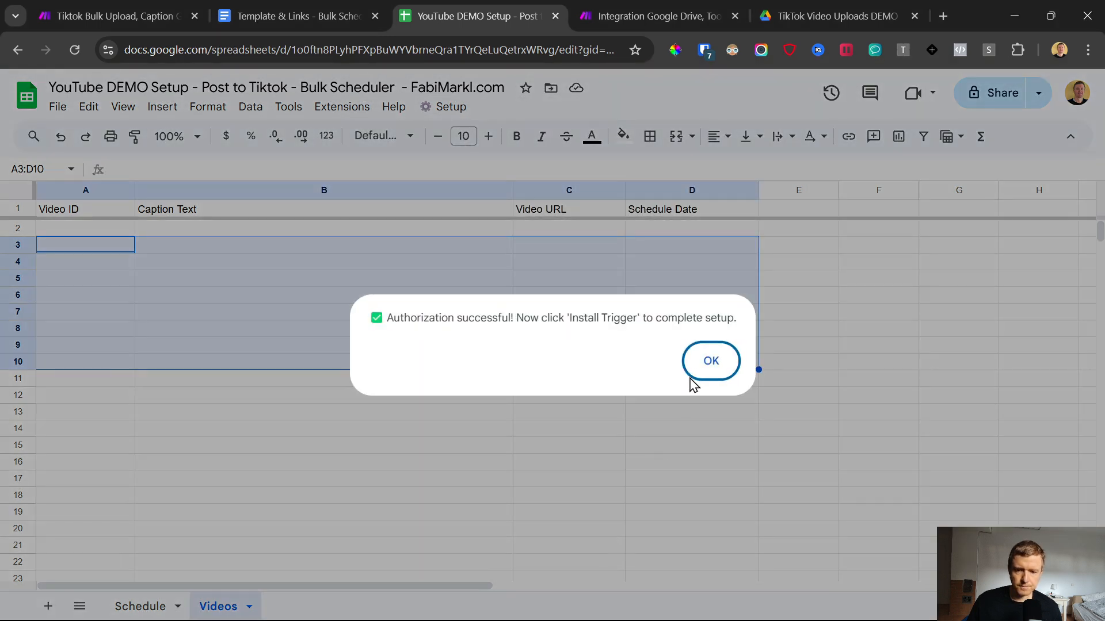
click(709, 361)
Step: Install the scheduling script's trigger in the spreadsheet
click(446, 108)
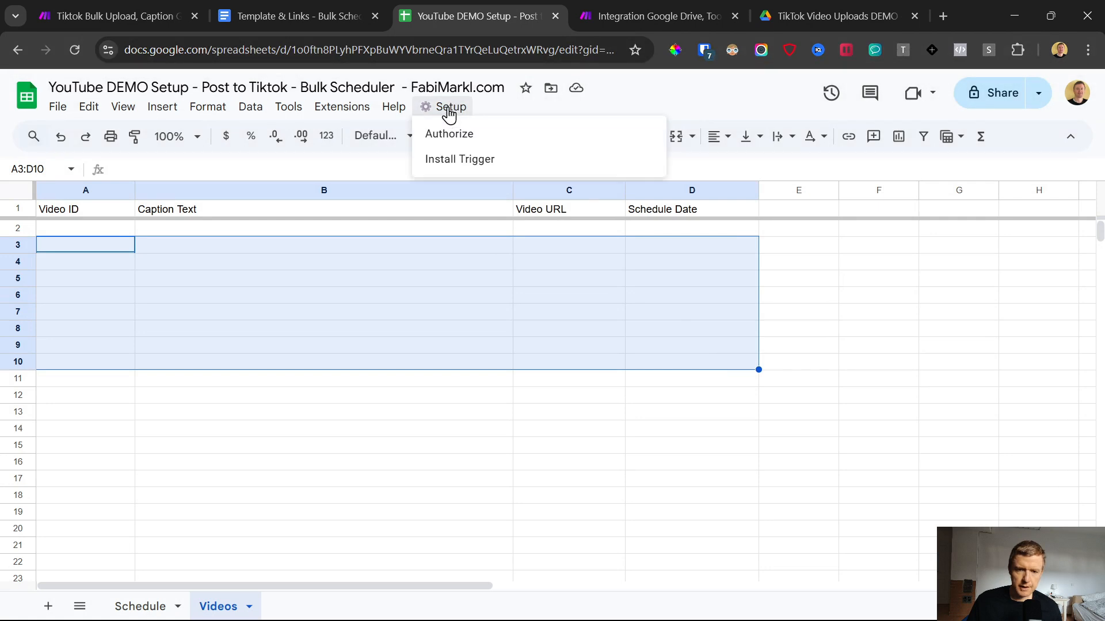
click(467, 159)
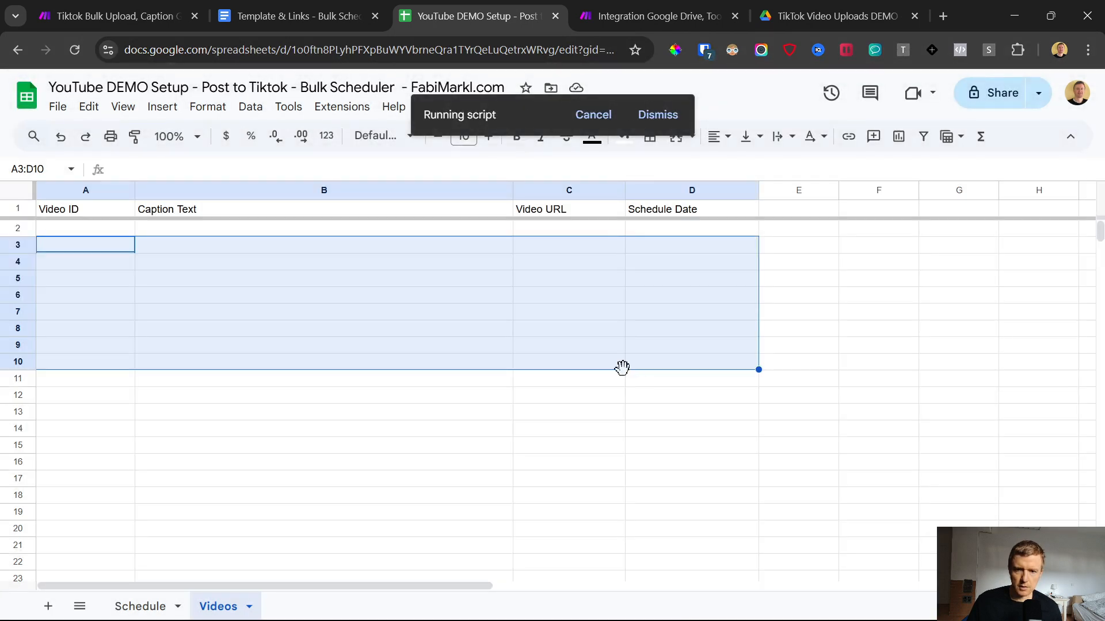
click(954, 320)
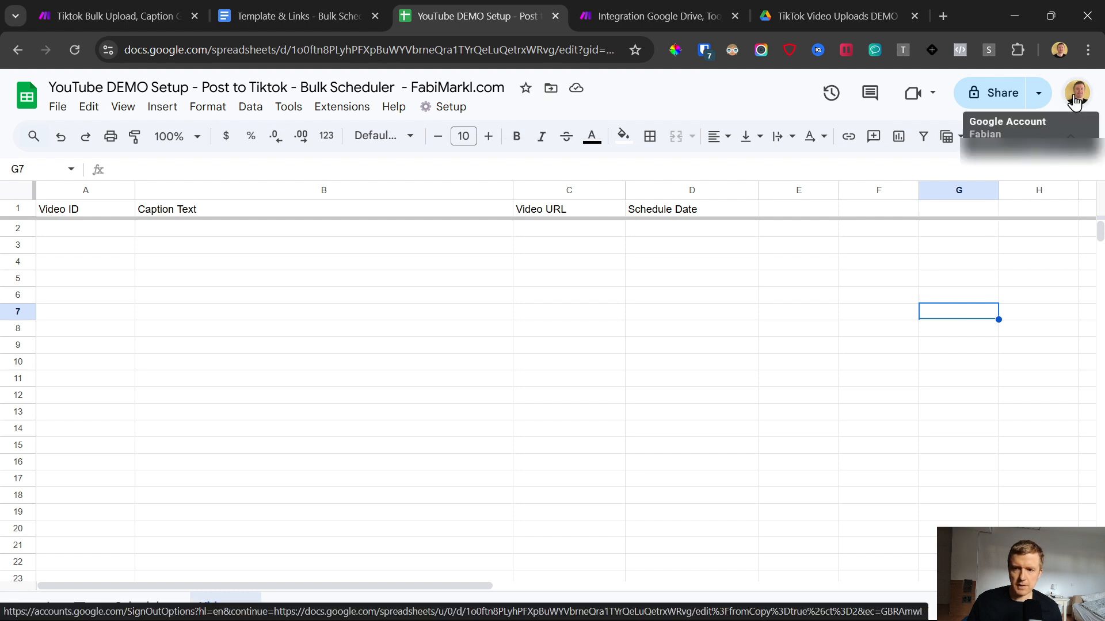
Step: In Make, create a Google connection named "My Google connection YT" for the Add a Row module and authorize it with the spreadsheet's Google account
click(672, 11)
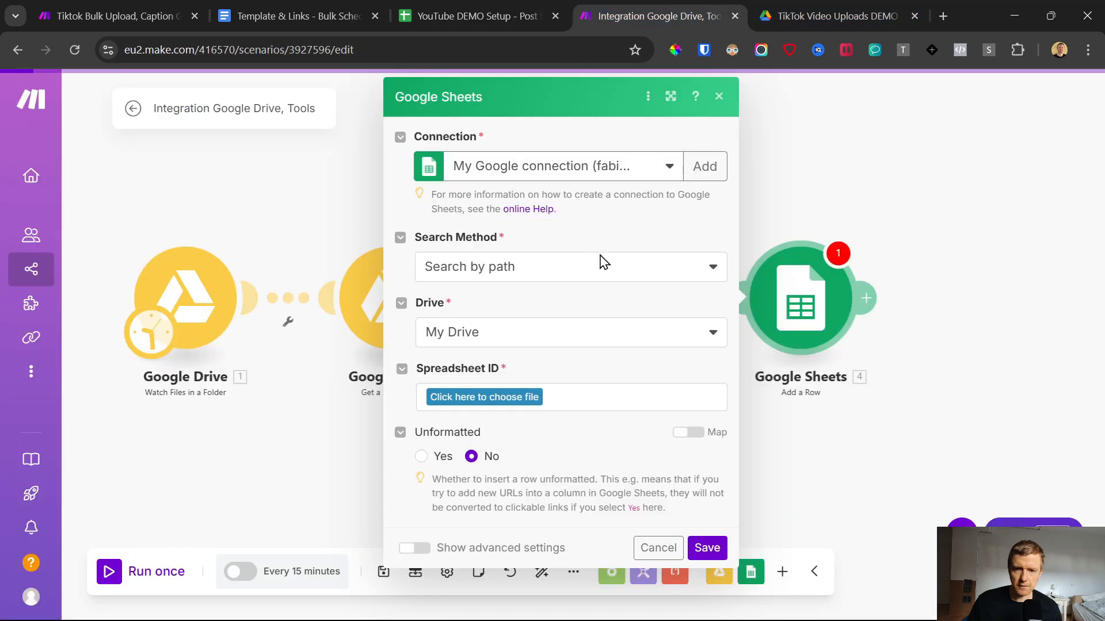
click(705, 167)
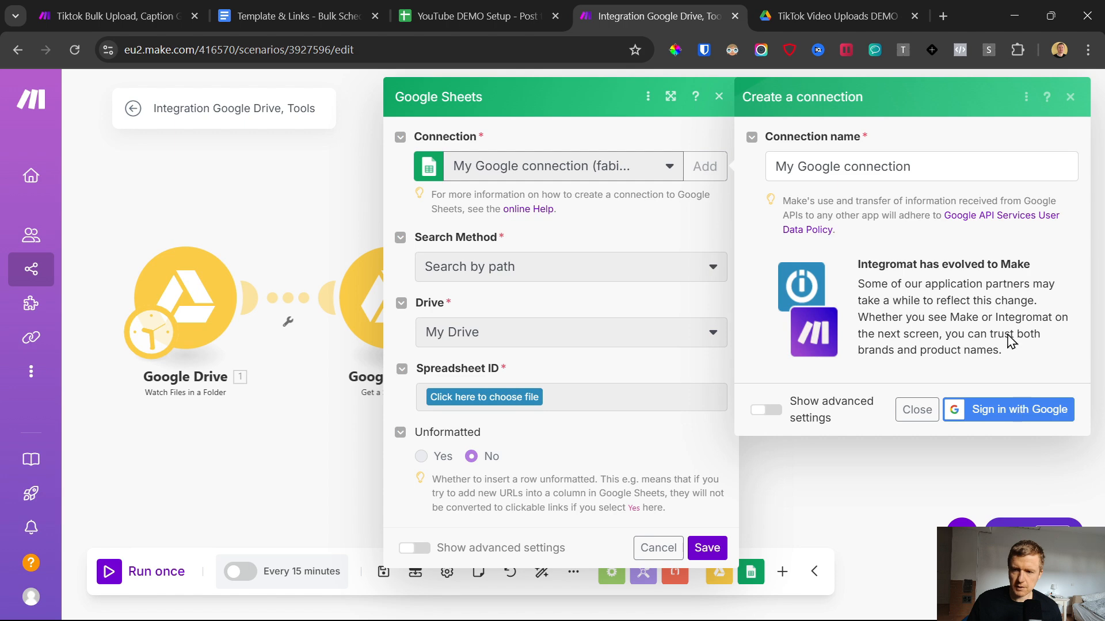
click(944, 169)
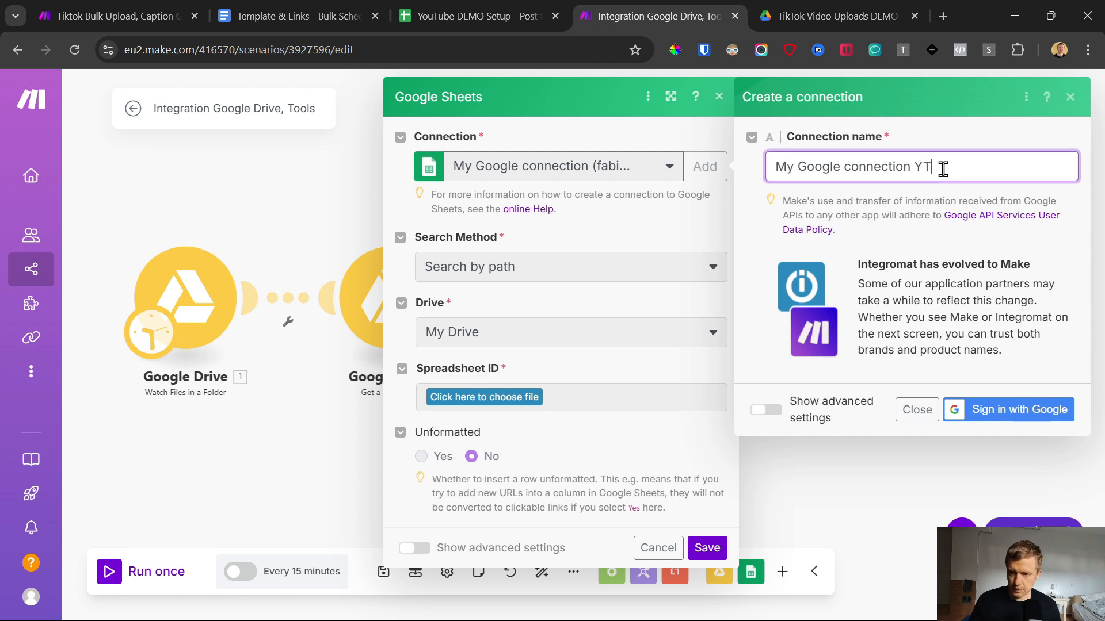
click(1002, 410)
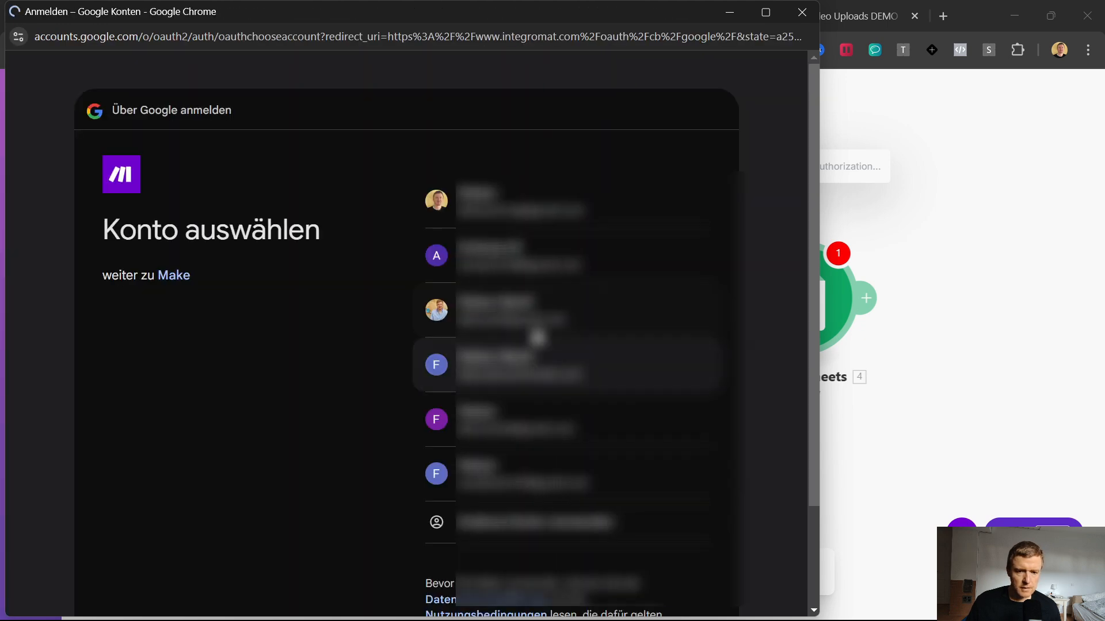
click(499, 208)
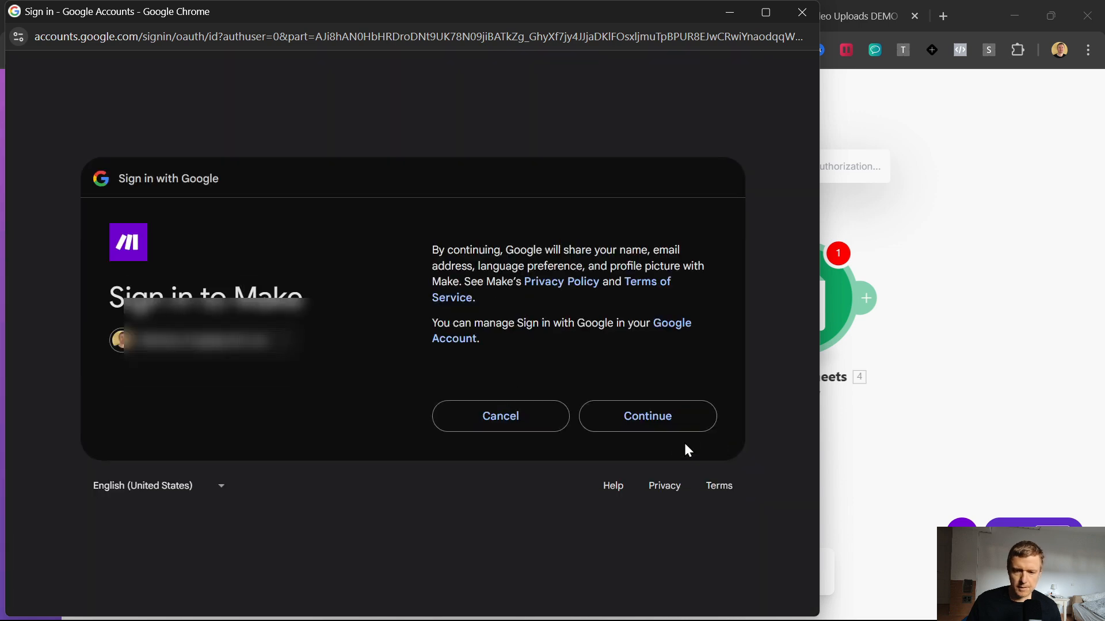
click(671, 414)
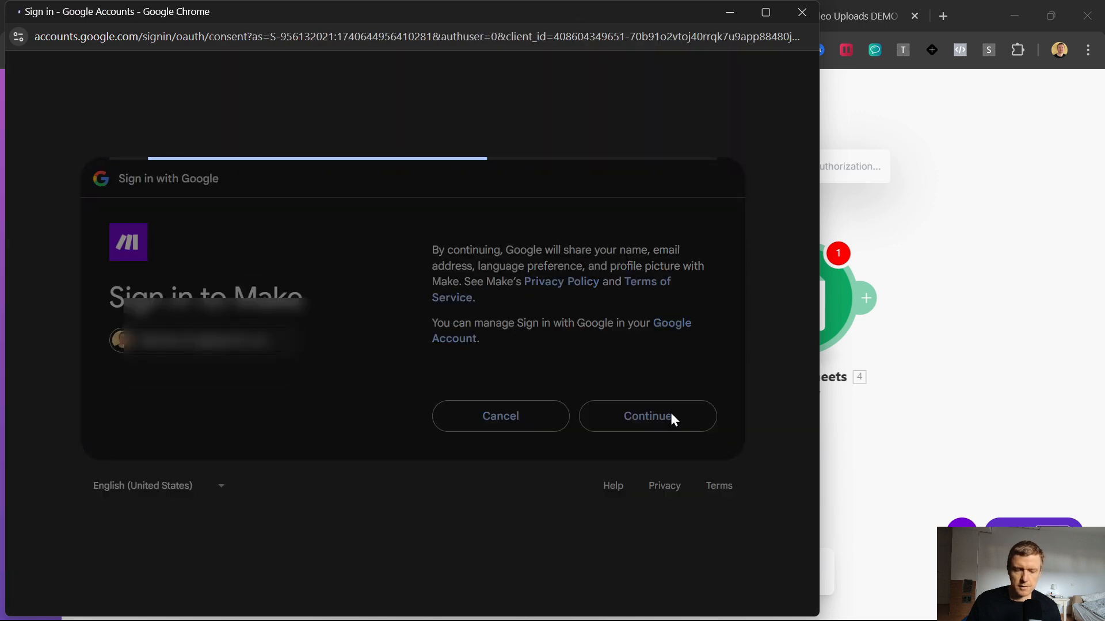
click(636, 537)
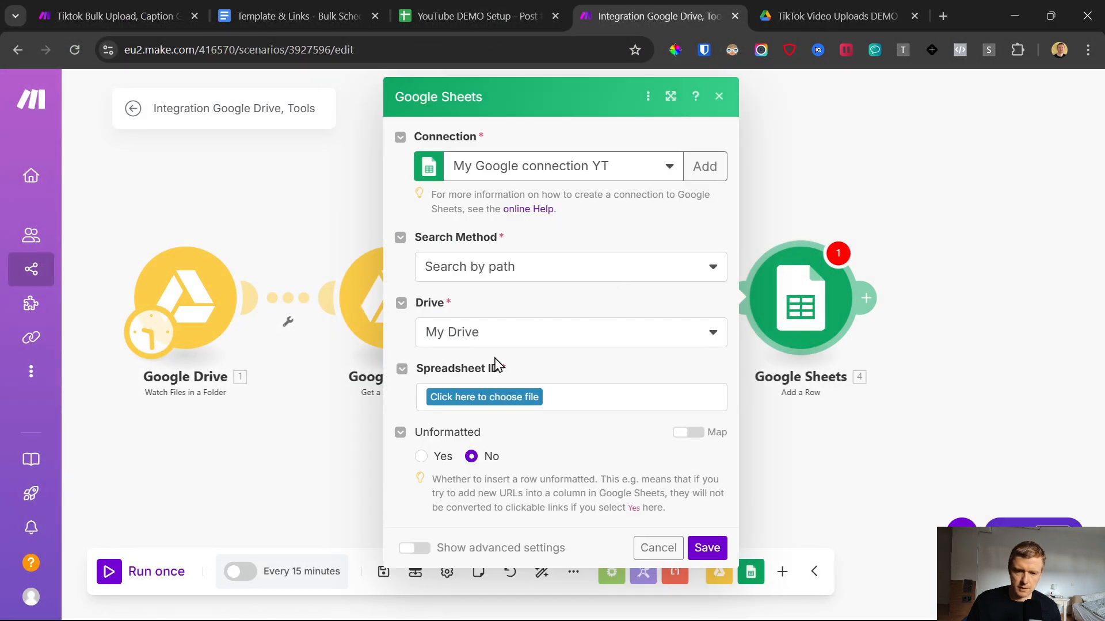
Step: Search the module's spreadsheet choices for "youtube" and select the YouTube DEMO Setup - Post to Tiktok bulk scheduler file
click(477, 398)
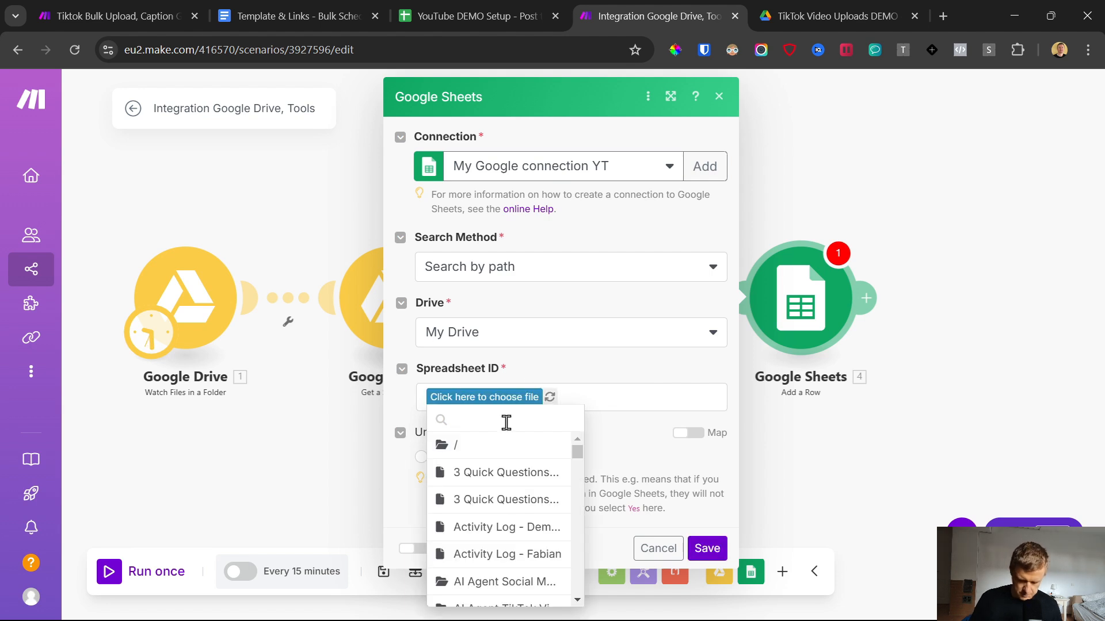
text(youtube)
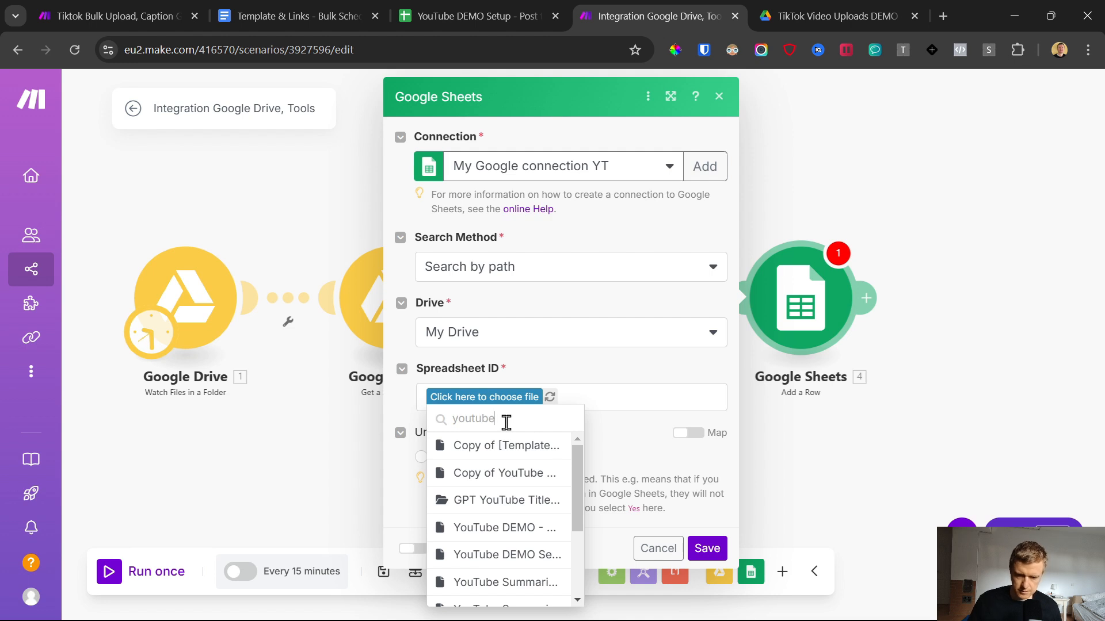
click(484, 555)
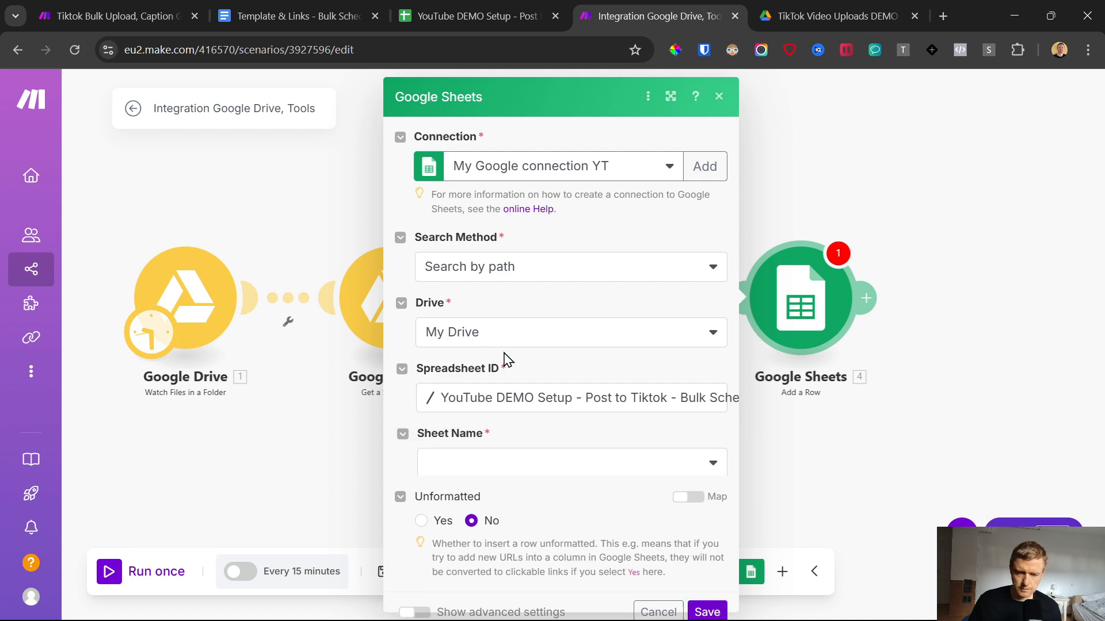
Step: Select Videos as the sheet for the Google Sheets Add a Row module
scroll(509, 353, down, 1)
click(492, 440)
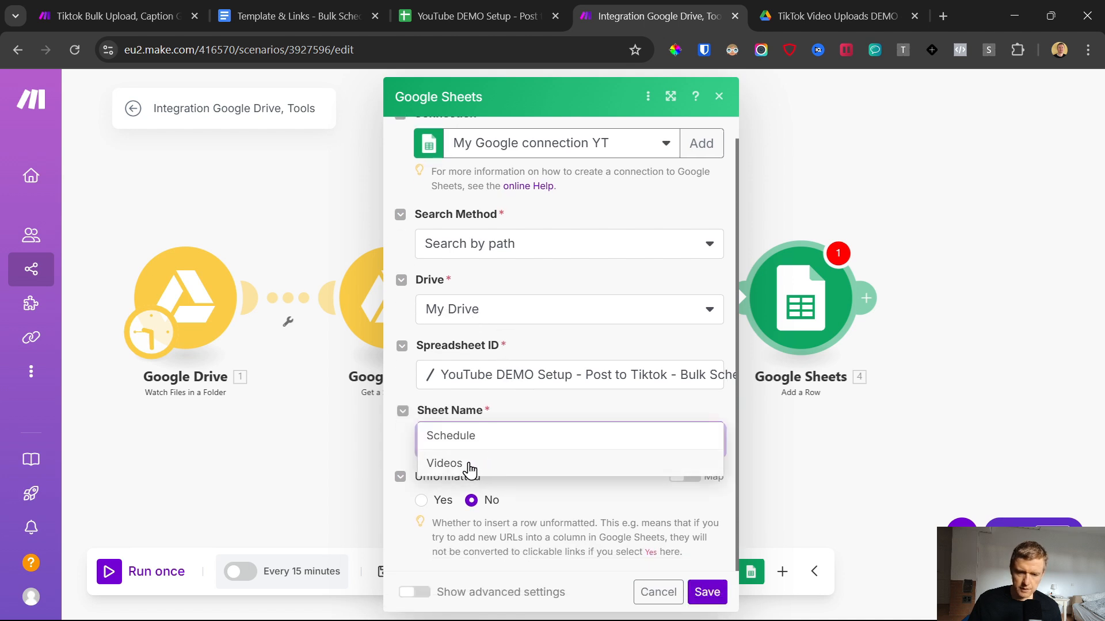
click(469, 466)
scroll(525, 365, down, 2)
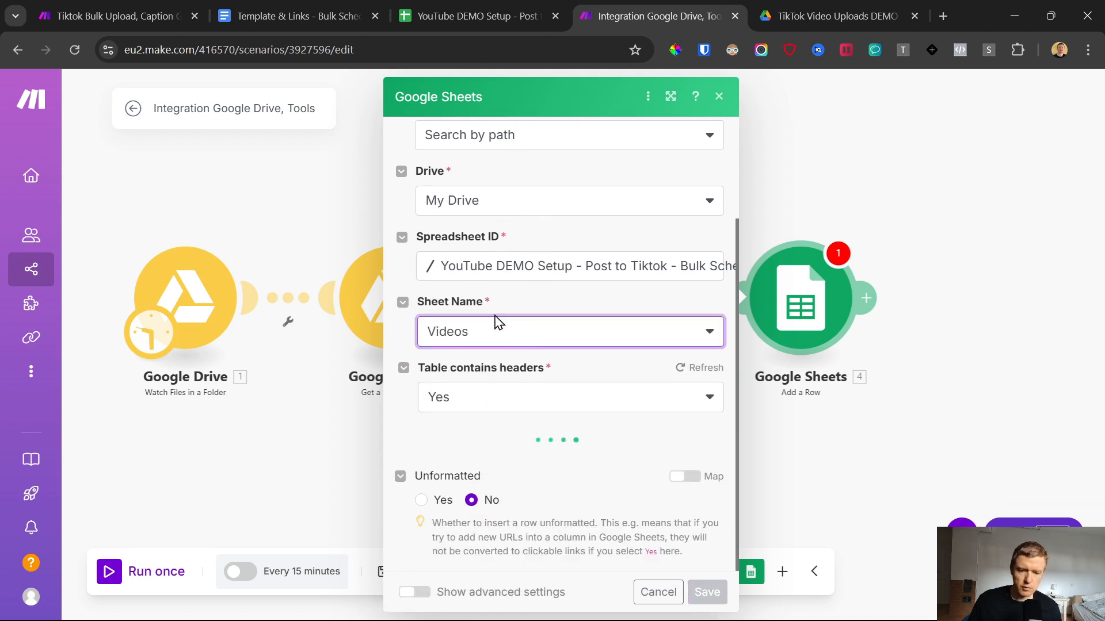
Step: Switch to the scheduler spreadsheet to examine the Video URL column, check the Drive videos folder, and return to the Make scenario
click(478, 16)
click(562, 230)
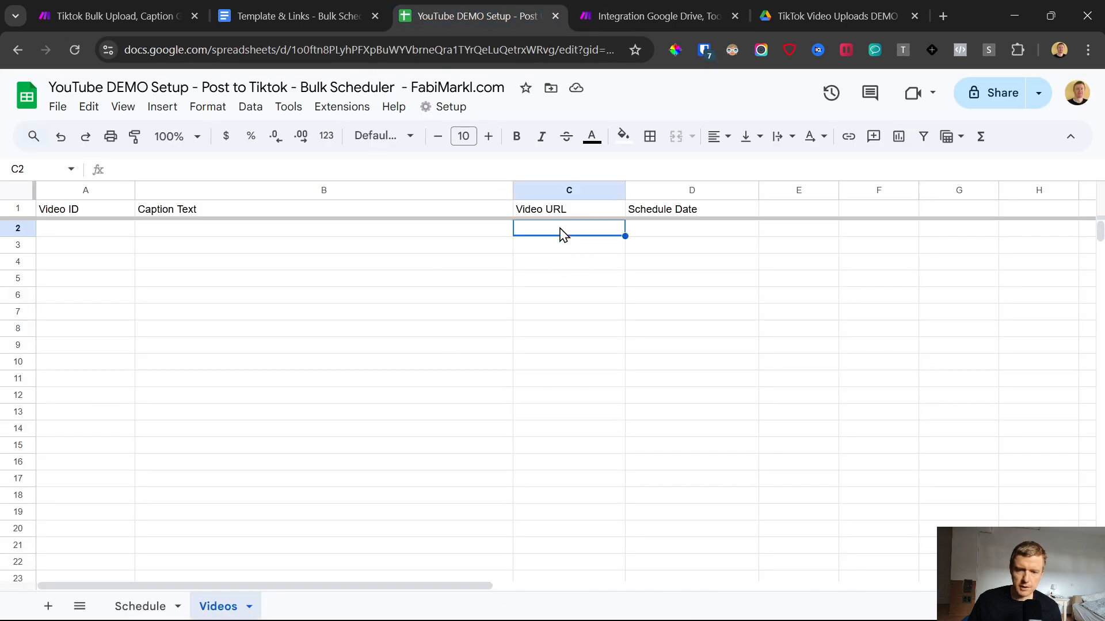
click(547, 193)
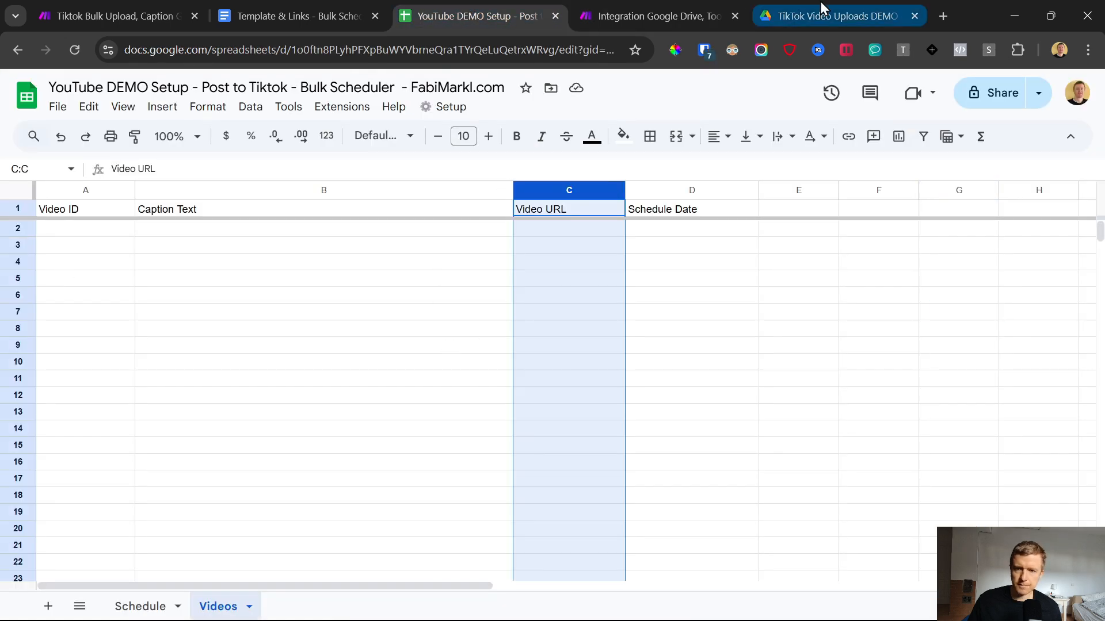
click(820, 2)
click(633, 2)
Step: Map the Coverted Video URL variable to the Video URL (C) column and save the Add a Row module
scroll(529, 441, down, 4)
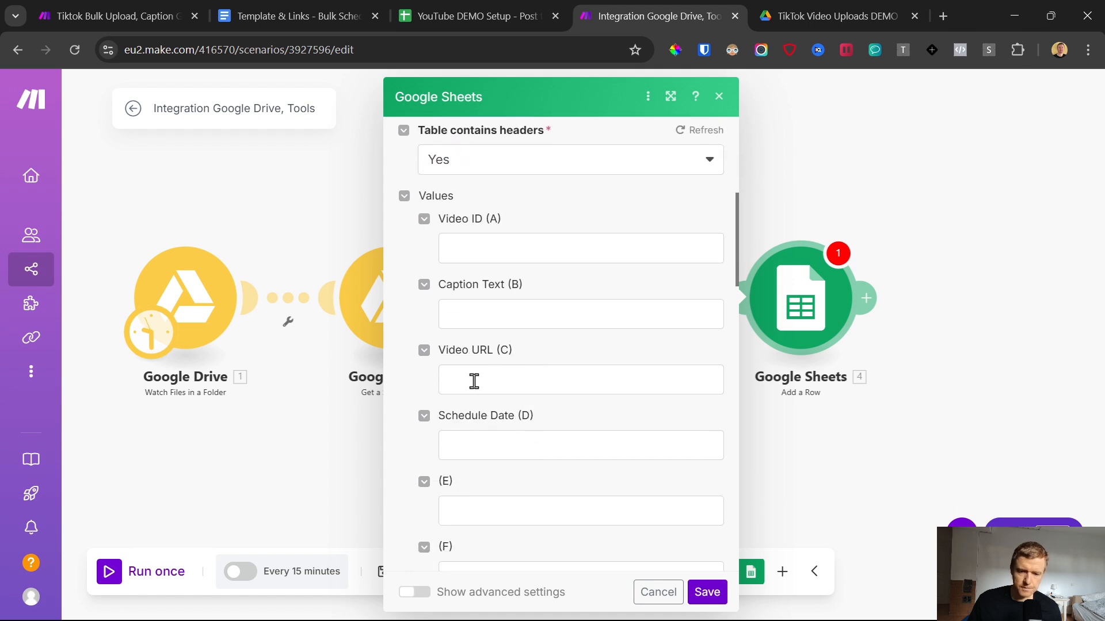
click(474, 381)
click(814, 217)
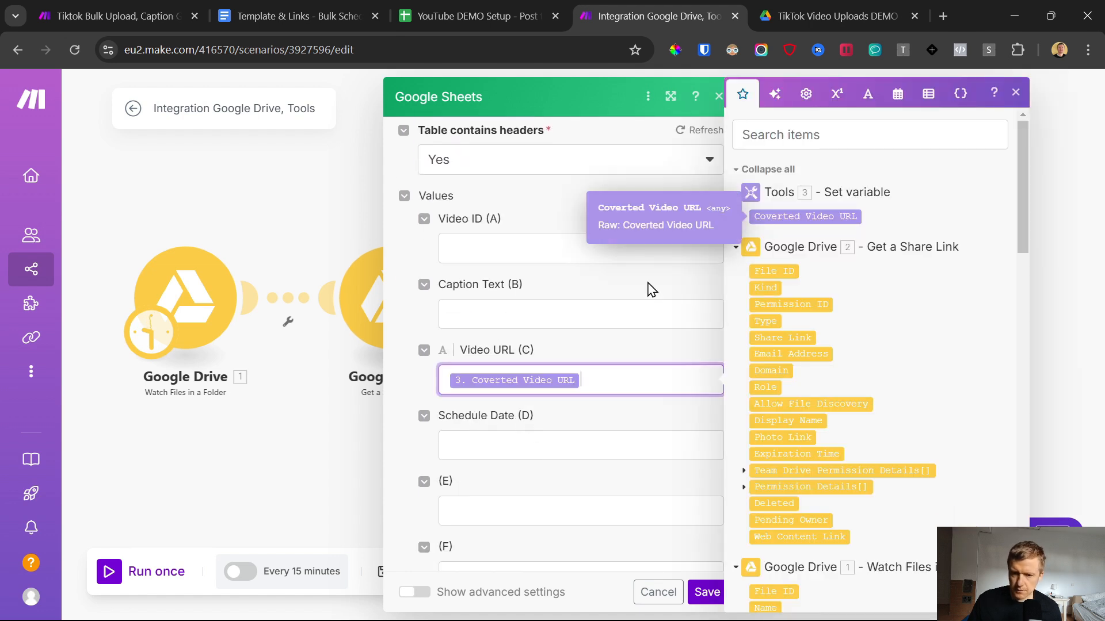
click(594, 297)
scroll(627, 460, down, 8)
click(707, 592)
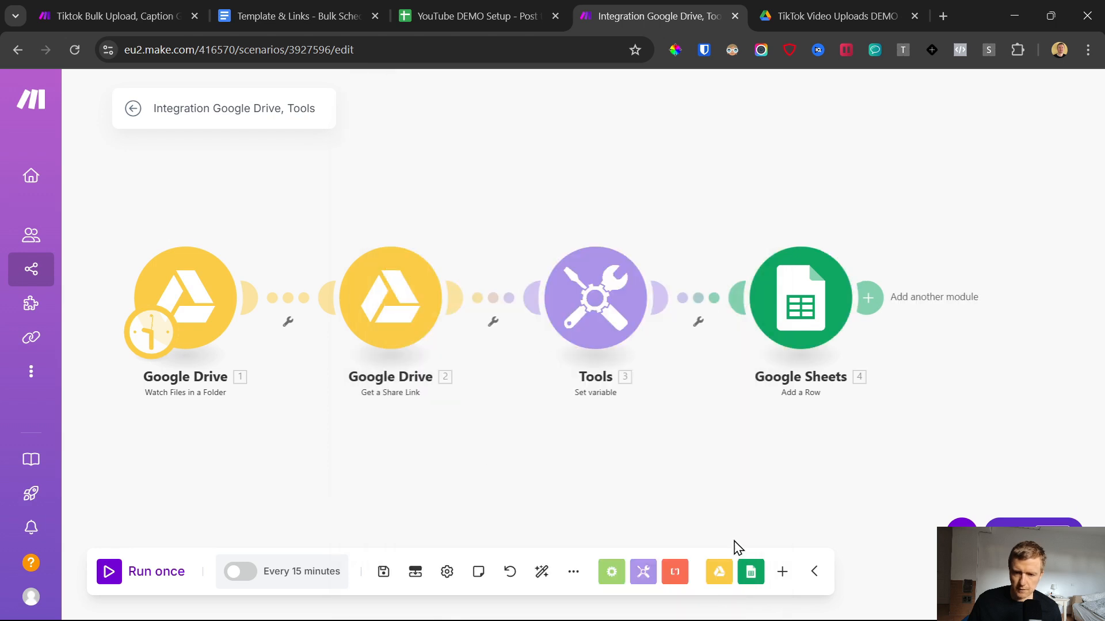
Step: Look at the Caption Text column in the spreadsheet's Videos sheet, then return to the Make scenario
click(506, 16)
drag(301, 230, 305, 415)
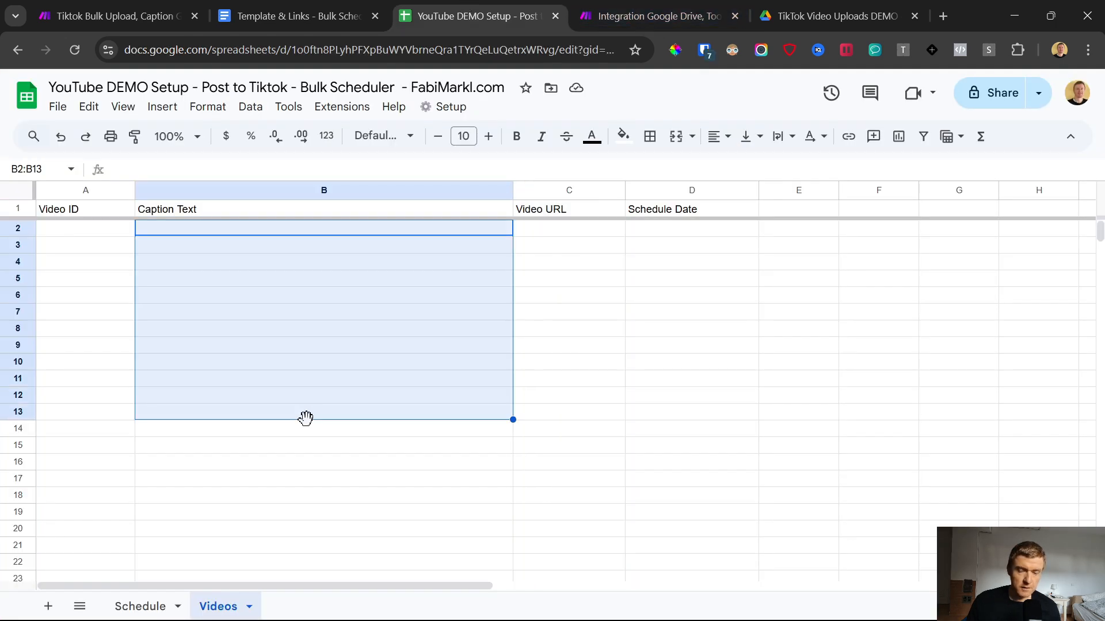
click(584, 11)
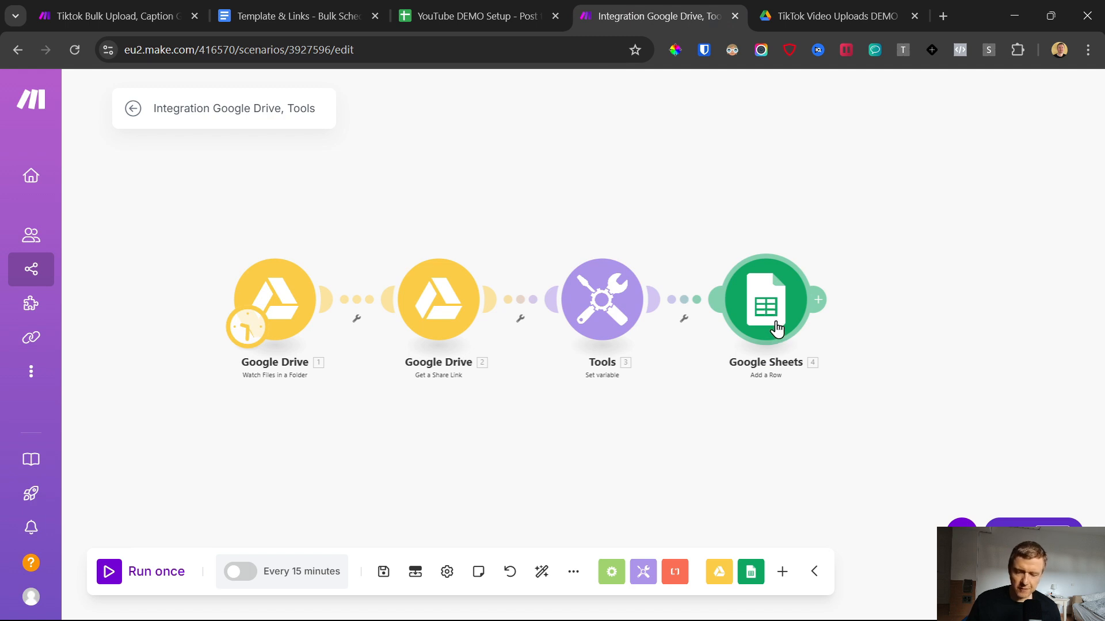
Step: Add an AssemblyAI Transcribe an Audio File module after the Google Sheets Add a Row module
click(821, 300)
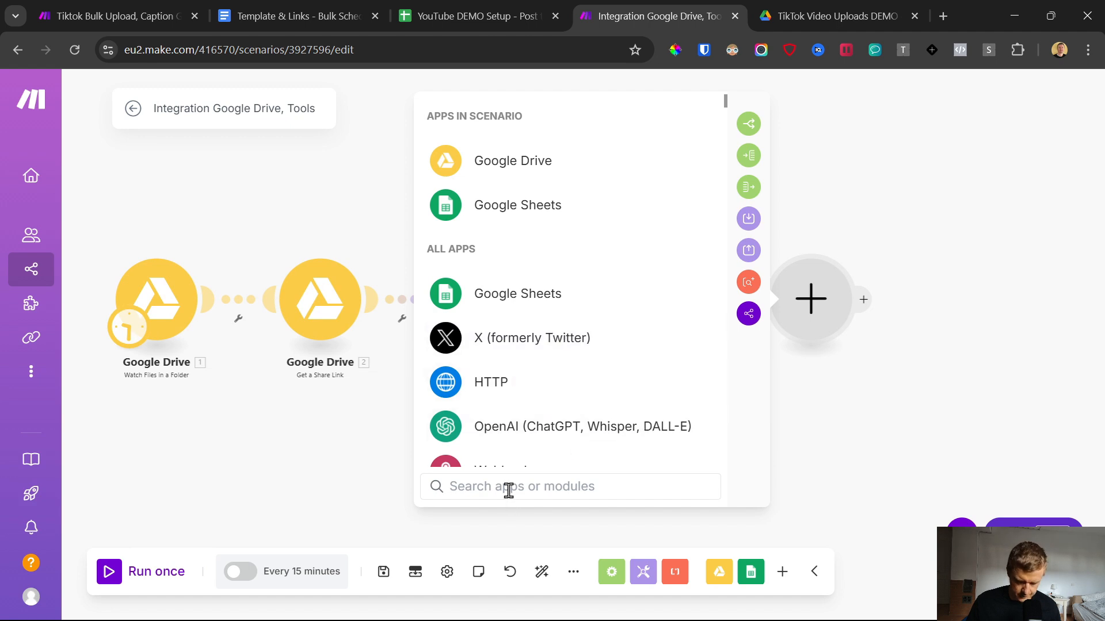
text(ass)
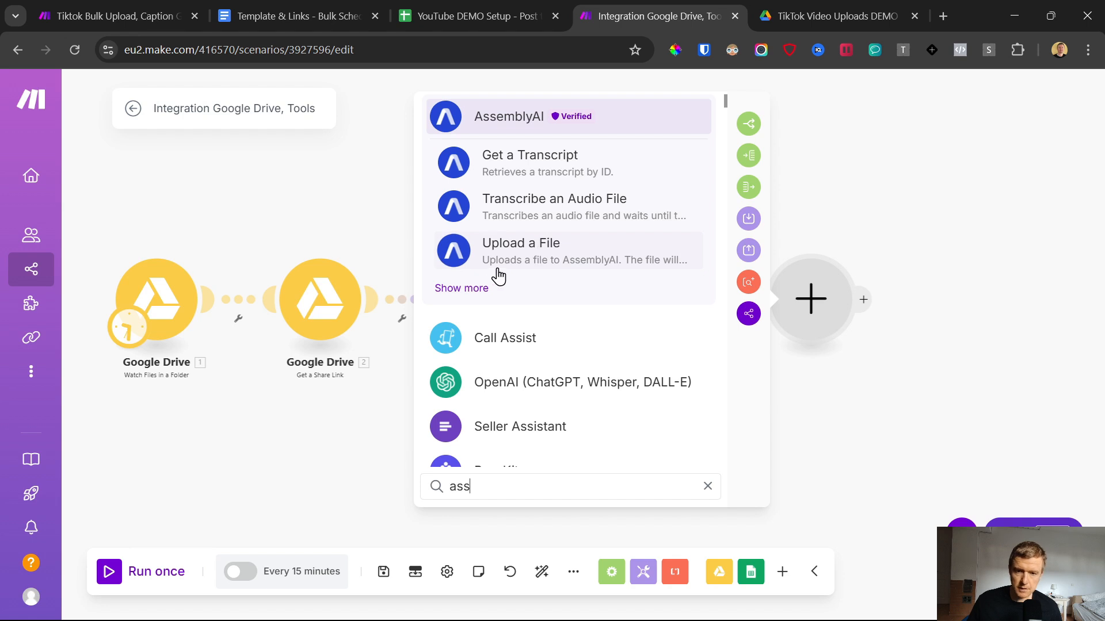
click(478, 292)
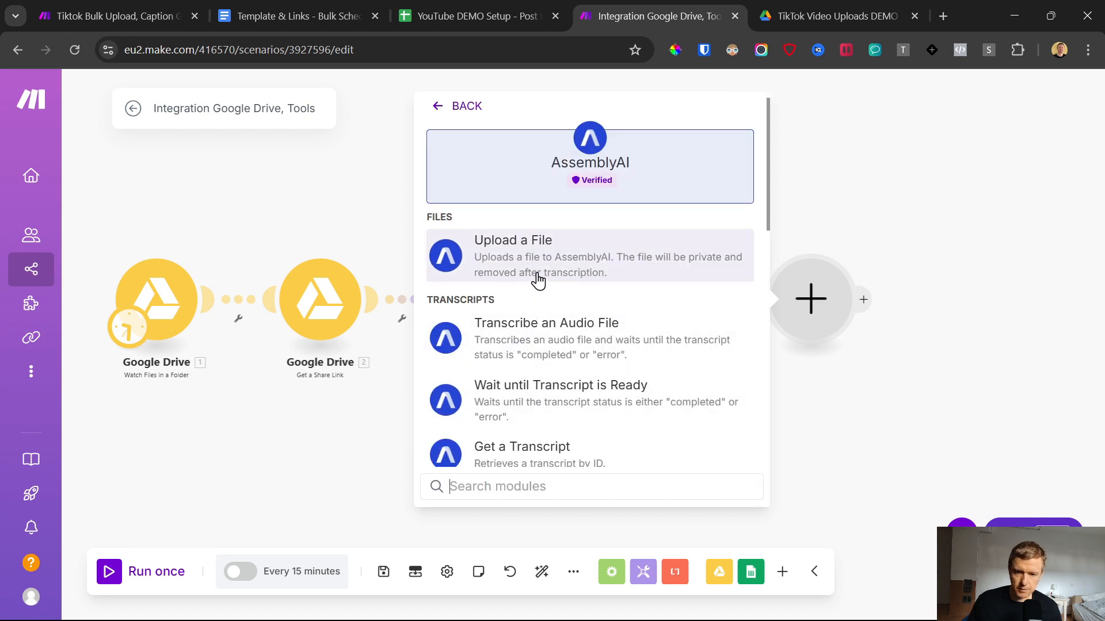
click(509, 345)
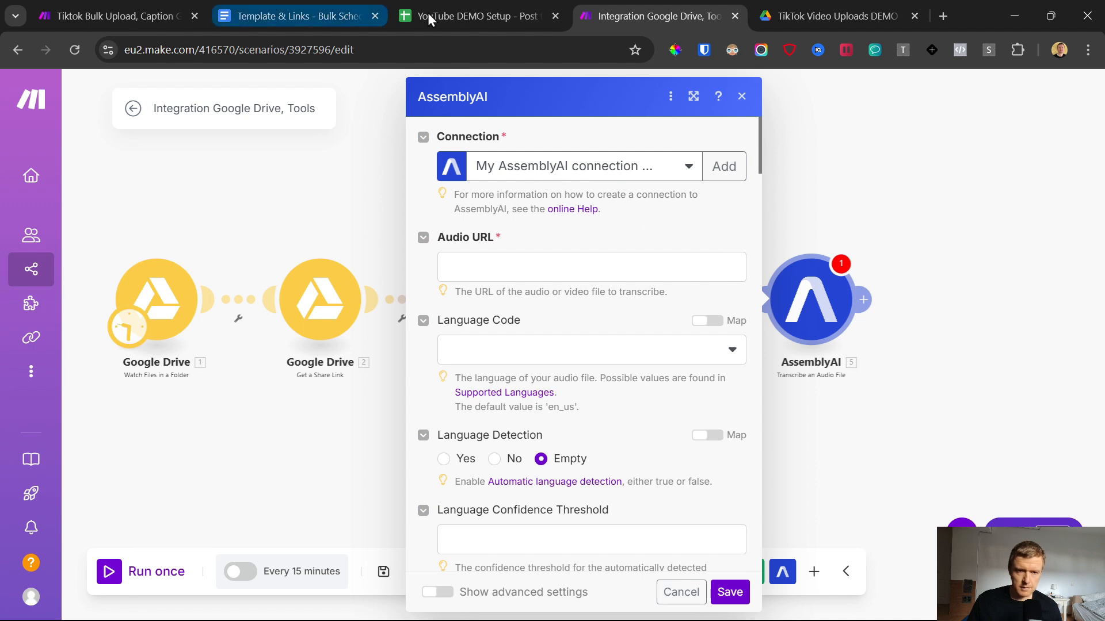
Step: Start a new AssemblyAI connection and open the AssemblyAI site from the Template & Links document, placing its page beside the Make scenario
click(724, 166)
click(459, 225)
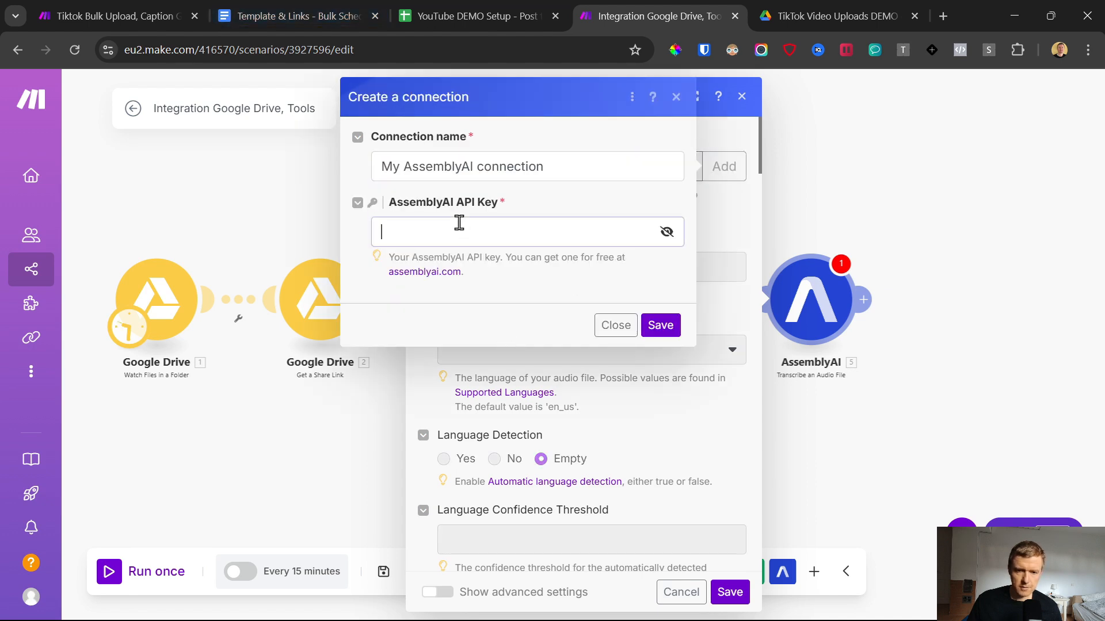
click(268, 4)
scroll(392, 371, down, 6)
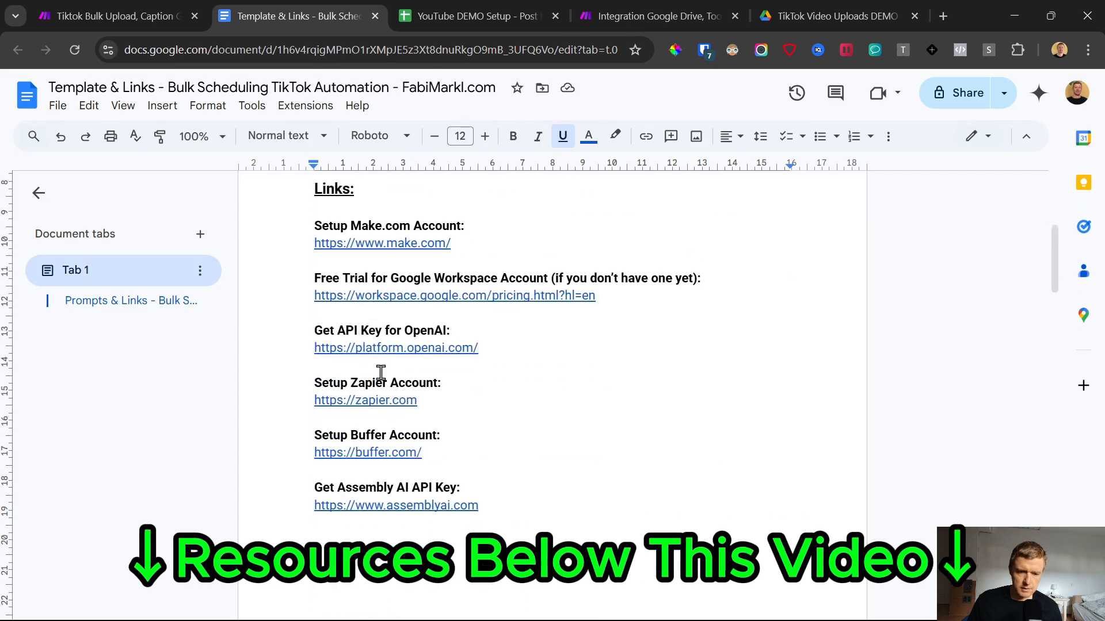
click(382, 505)
click(385, 535)
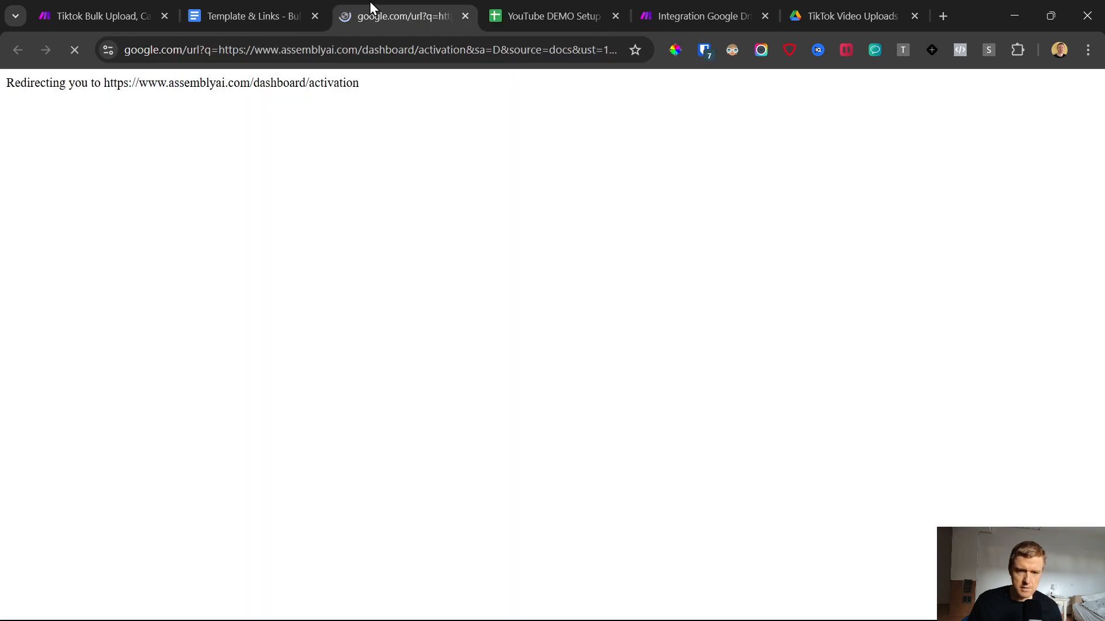
drag(371, 1, 604, 1)
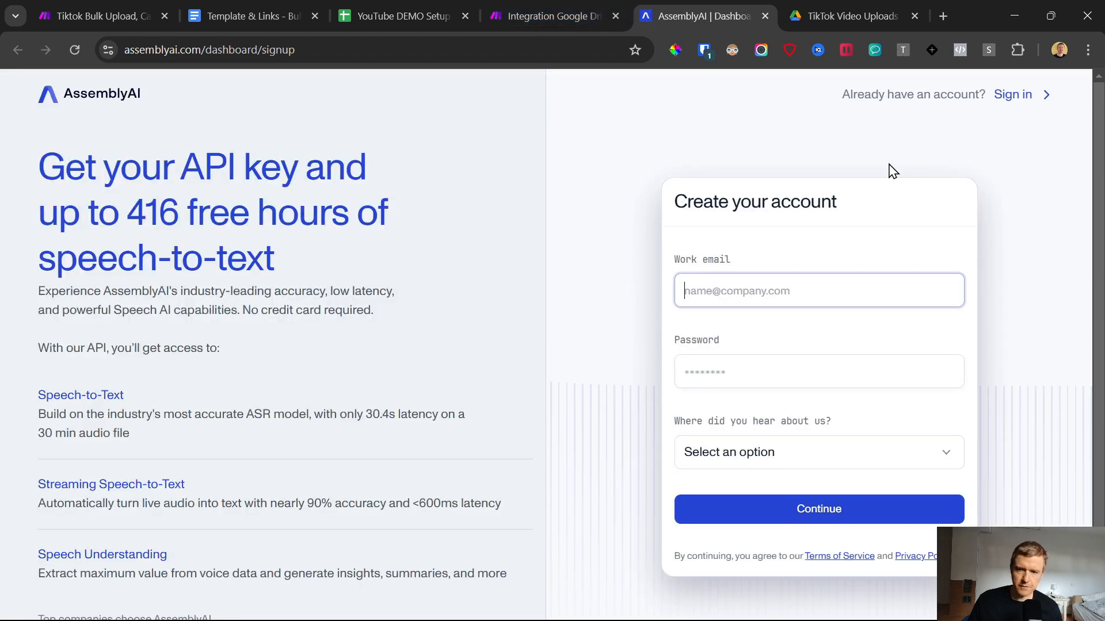
Step: Sign in to the existing AssemblyAI account, check the remaining free credits, and copy the API key
click(1015, 101)
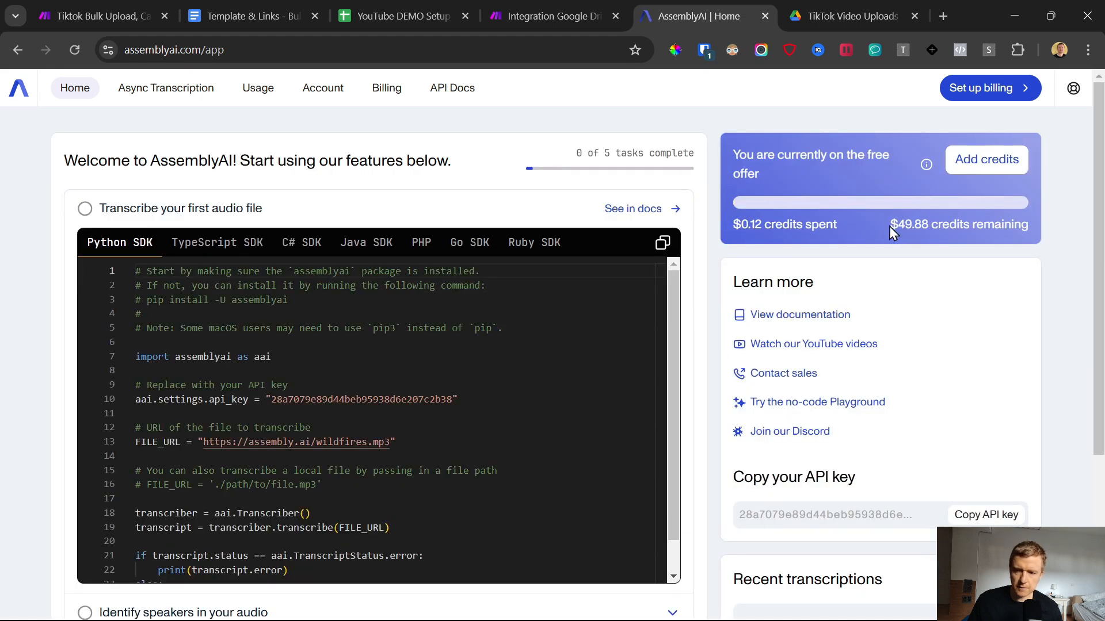
drag(890, 227, 929, 229)
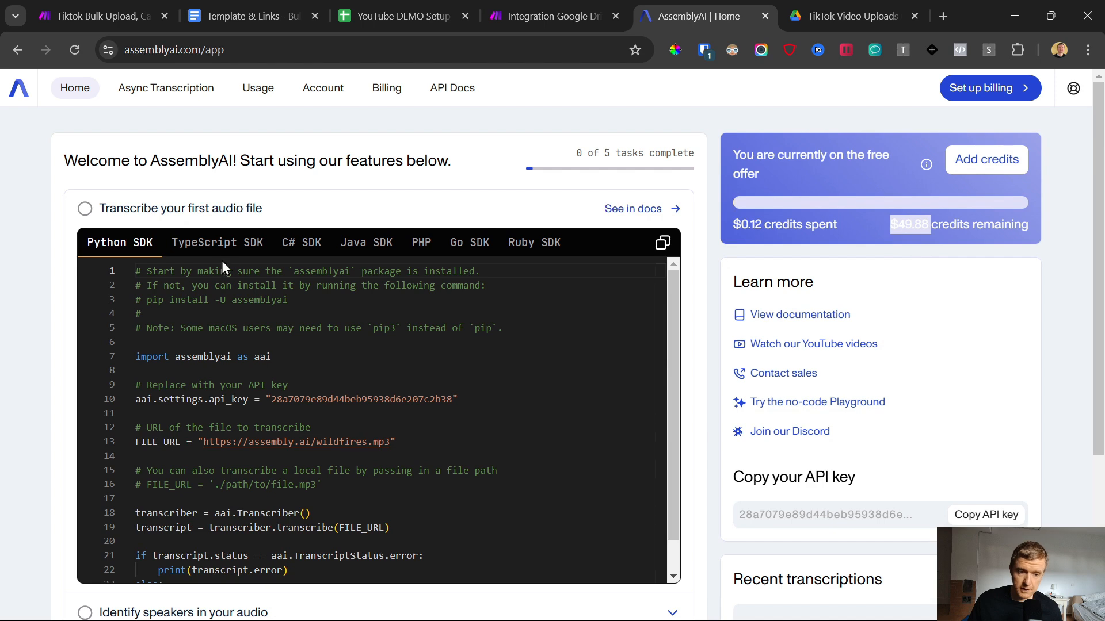
click(996, 517)
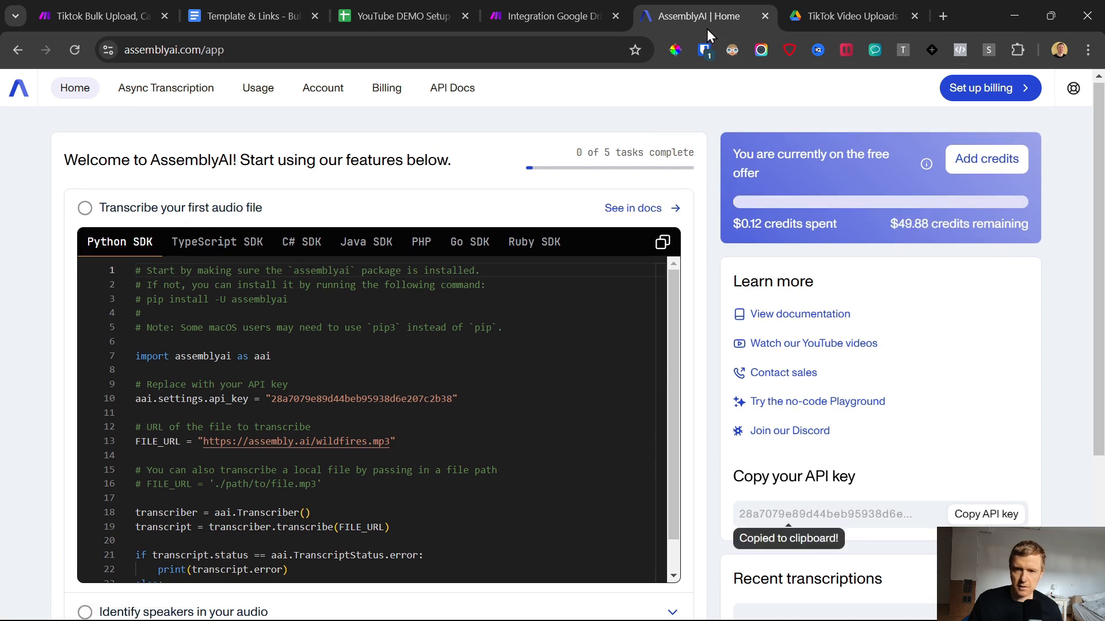
Step: In Make, paste the AssemblyAI API key, name the connection "My AssemblyAI connection YT", and save it
click(565, 12)
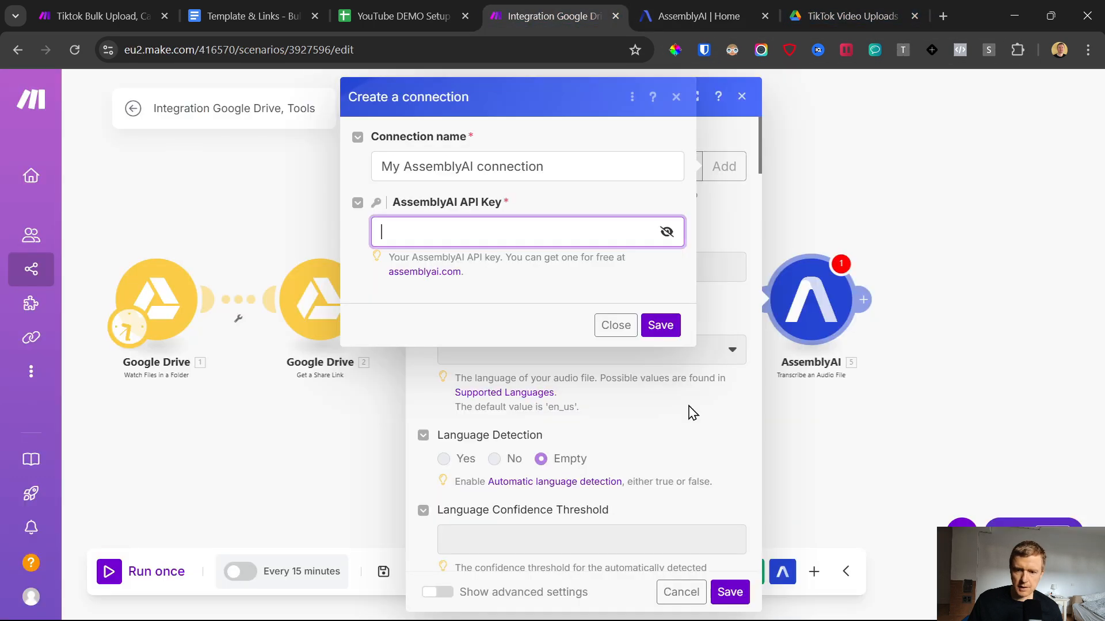
key(ctrl+v)
click(605, 169)
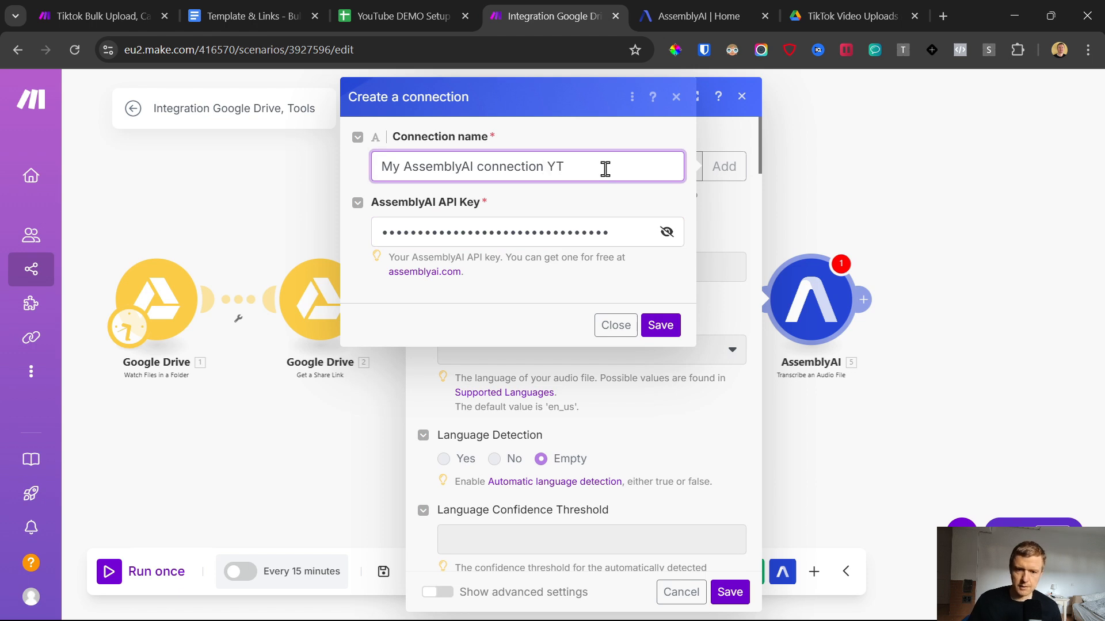
click(661, 326)
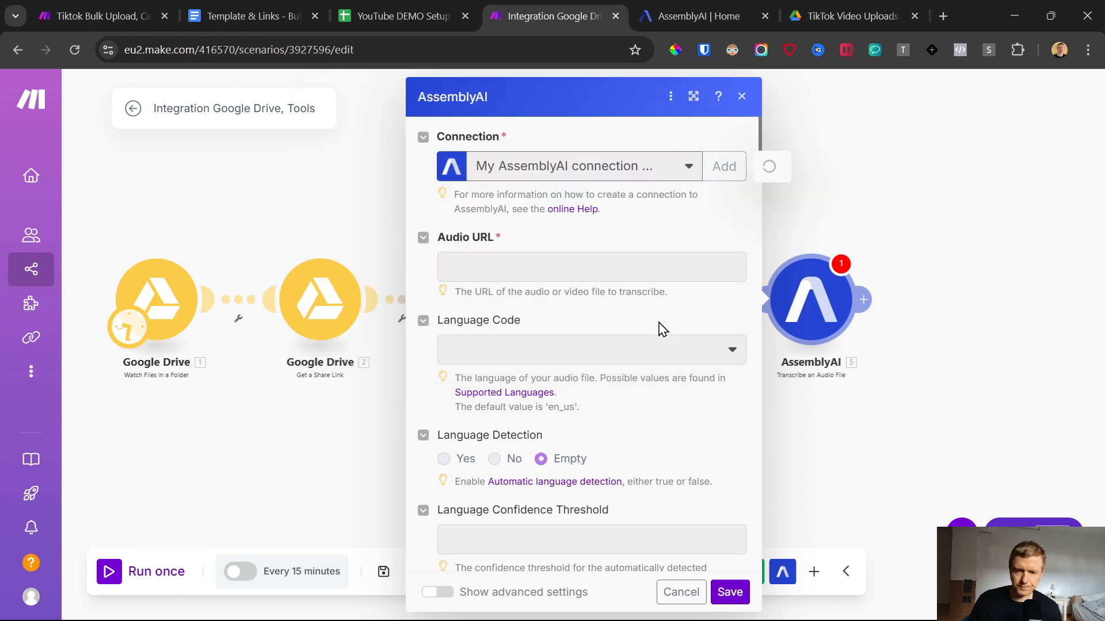
Step: Map the Coverted Video URL variable as the transcription's Audio URL and set its language code to English (US)
click(482, 269)
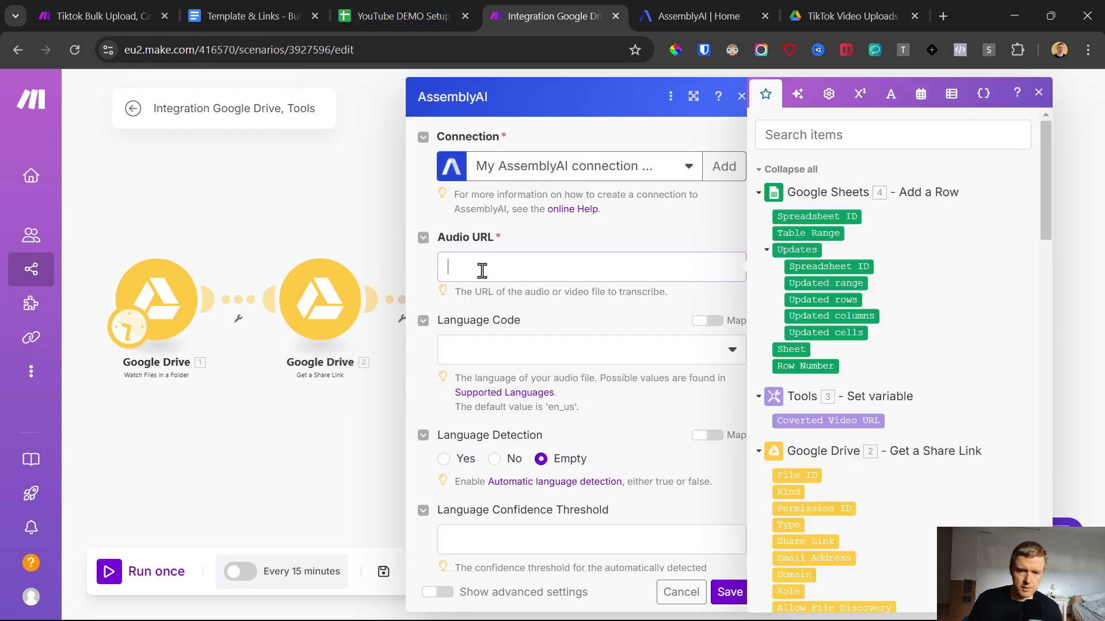
click(811, 417)
click(591, 351)
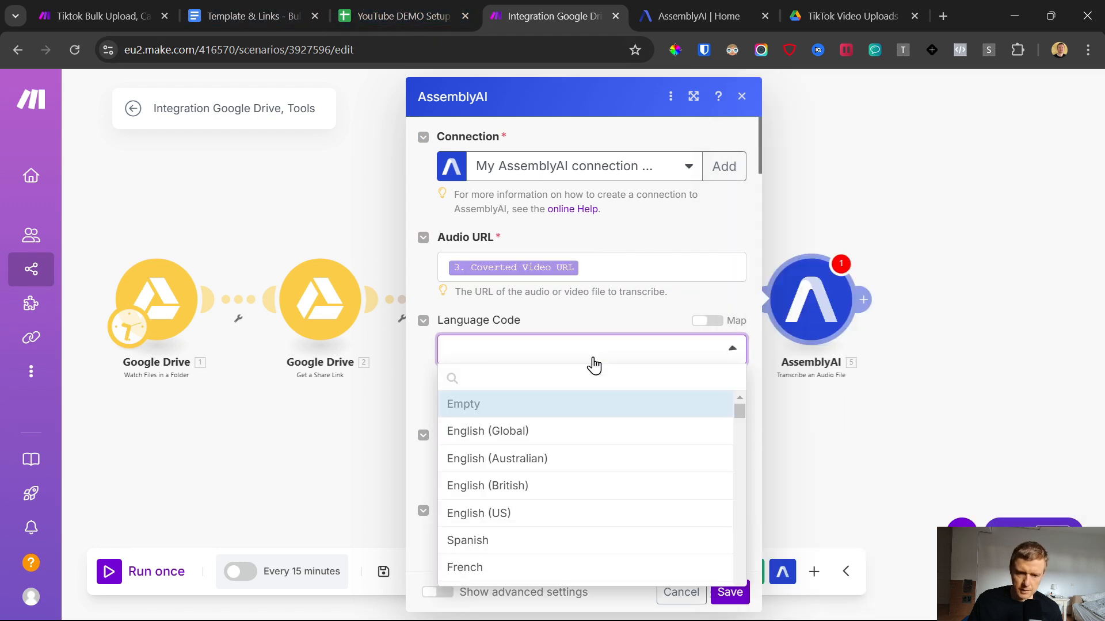
click(514, 513)
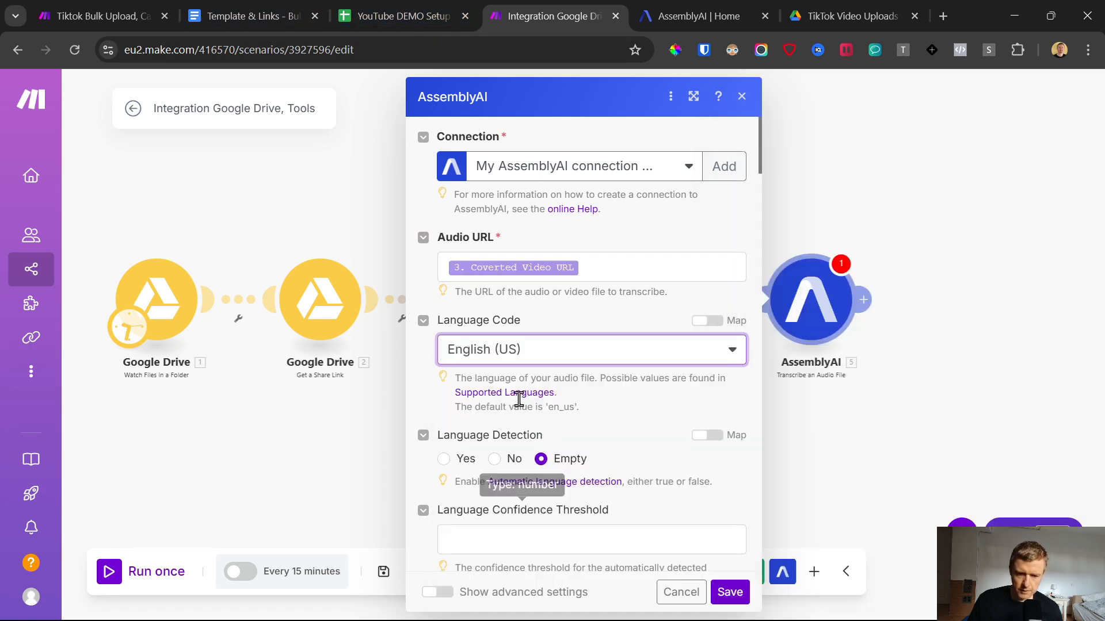
Step: Review the speech model and remaining transcription options, keep their defaults, and save the Transcribe an Audio File module
scroll(412, 377, down, 3)
scroll(412, 377, down, 4)
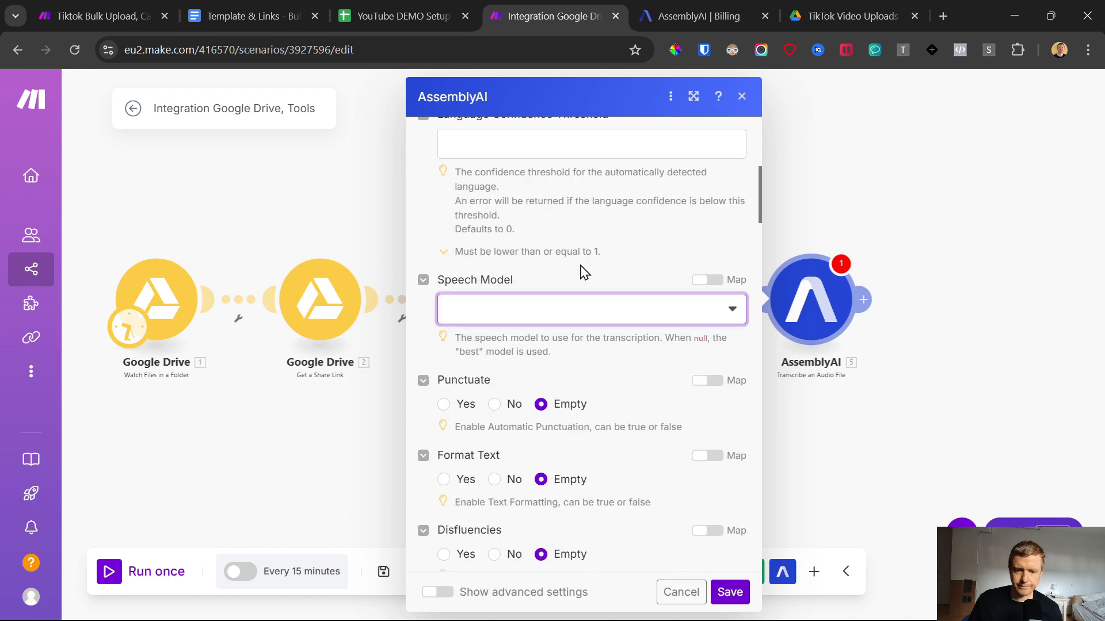
click(525, 310)
click(530, 313)
click(596, 276)
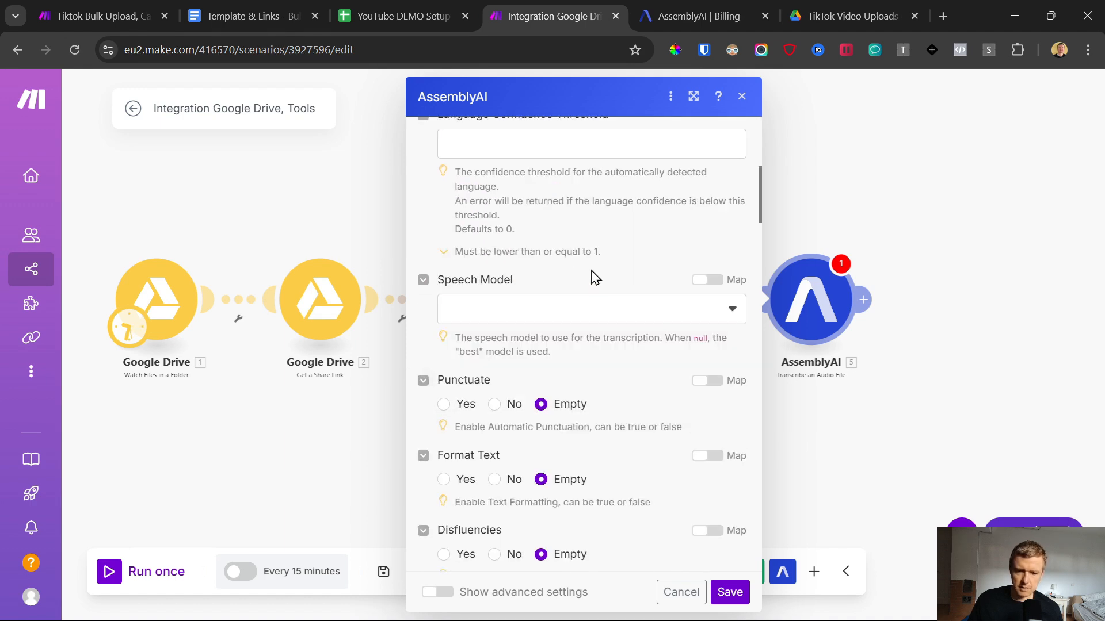
scroll(636, 385, down, 15)
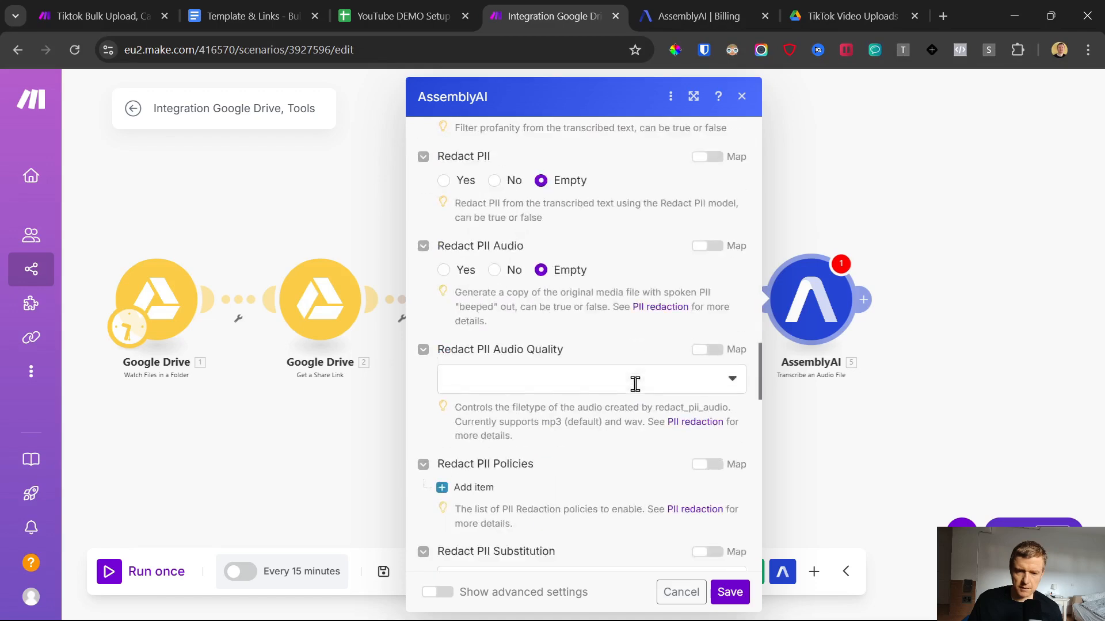
click(730, 592)
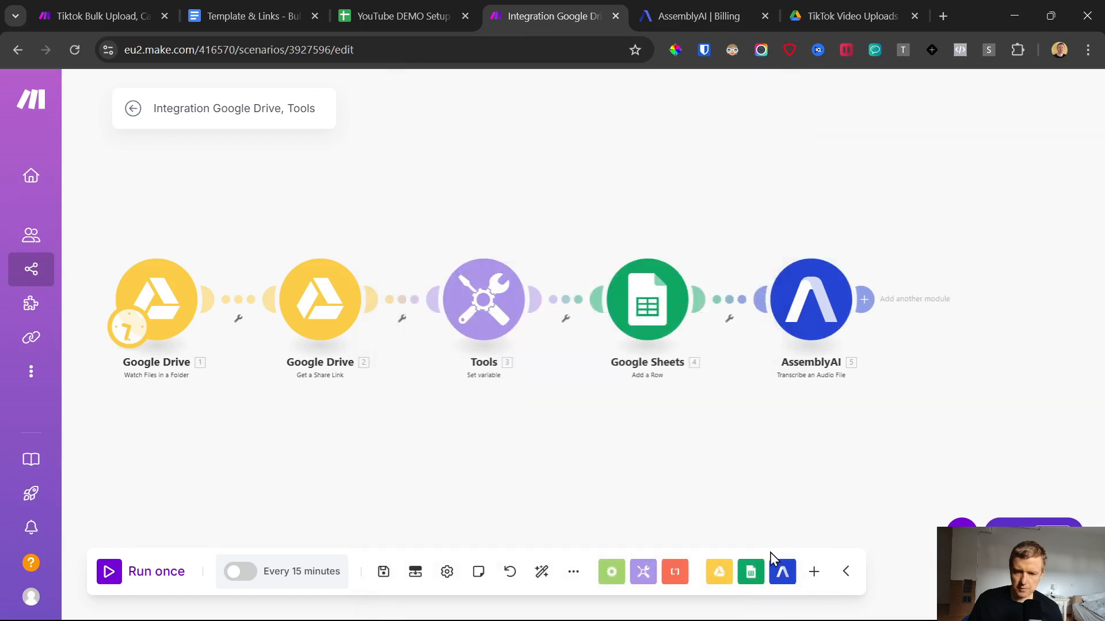
Step: Add an AssemblyAI Get a Transcript module after the Transcribe an Audio File module
click(863, 300)
click(495, 249)
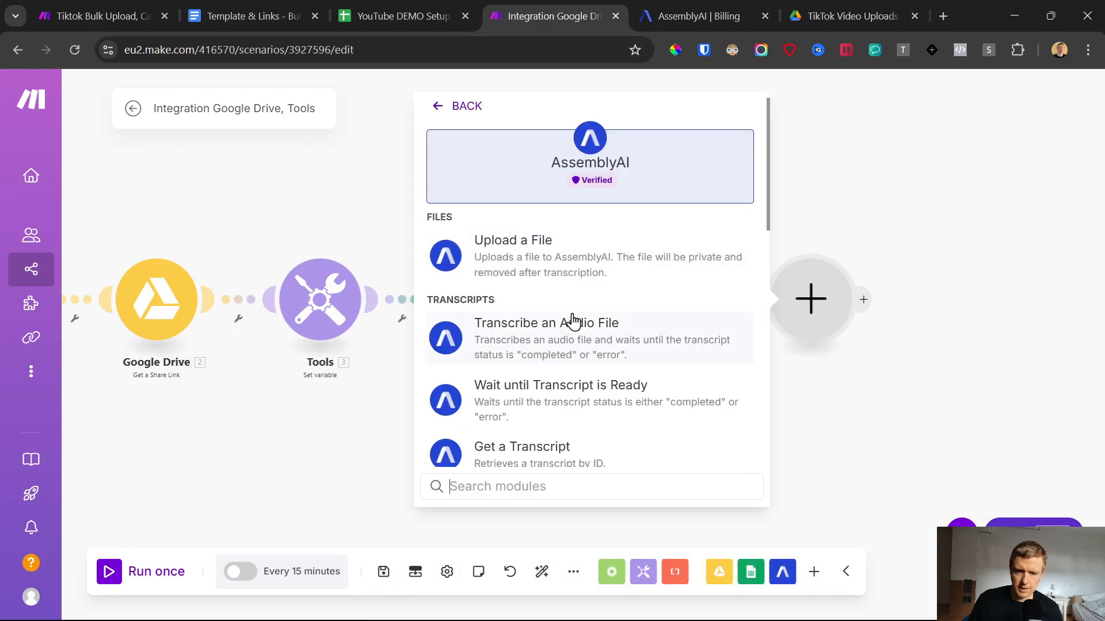
scroll(591, 257, down, 5)
click(506, 218)
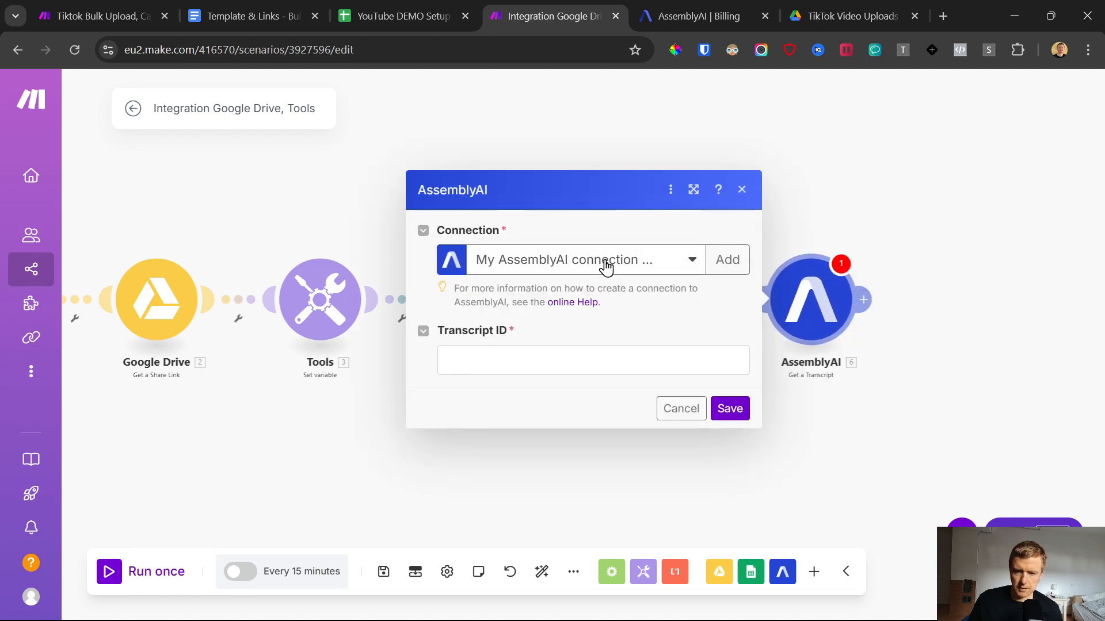
Step: Choose the AssemblyAI connection, map the Transcribe an Audio File module's ID as the Transcript ID, and save the Get a Transcript module
click(606, 266)
click(604, 314)
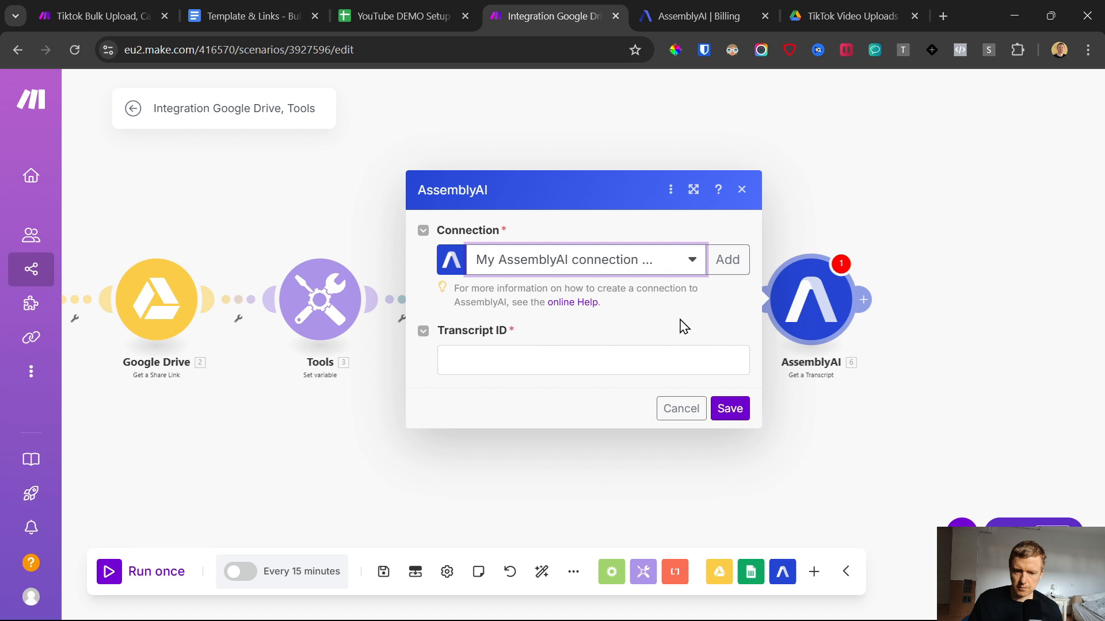
click(475, 357)
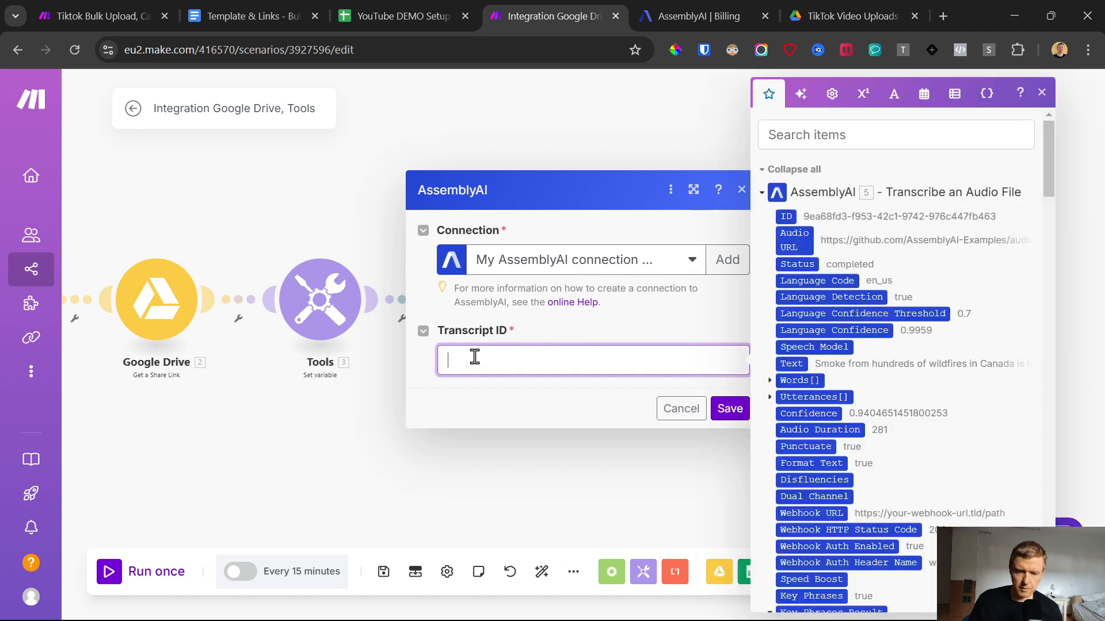
click(784, 214)
click(729, 410)
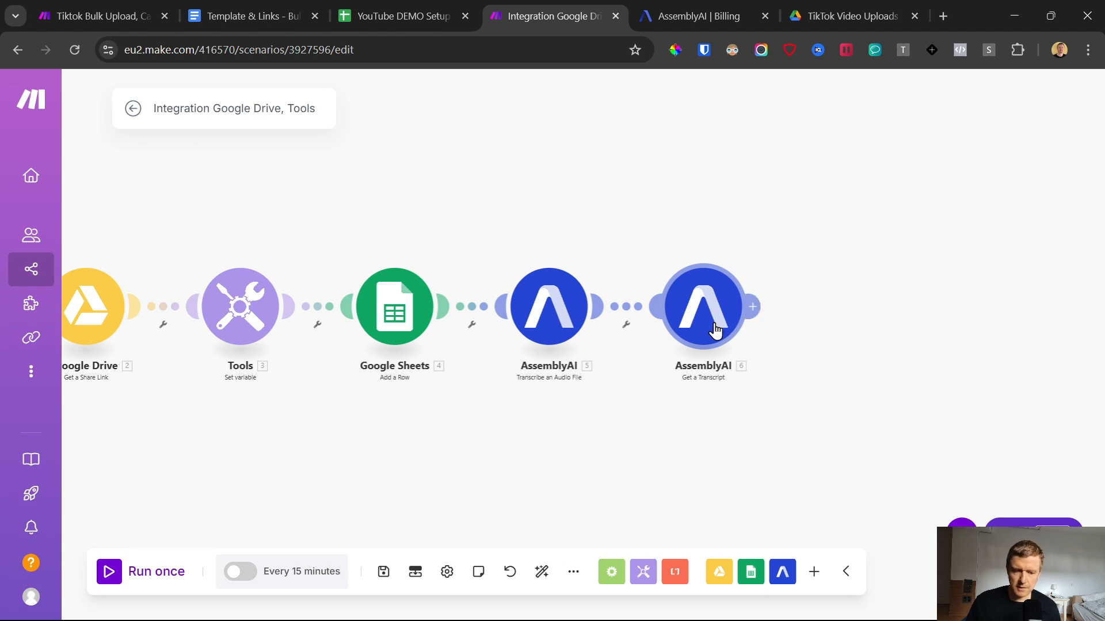
Step: Add an OpenAI Create a Completion module after the Get a Transcript module and begin a new connection for it
click(756, 302)
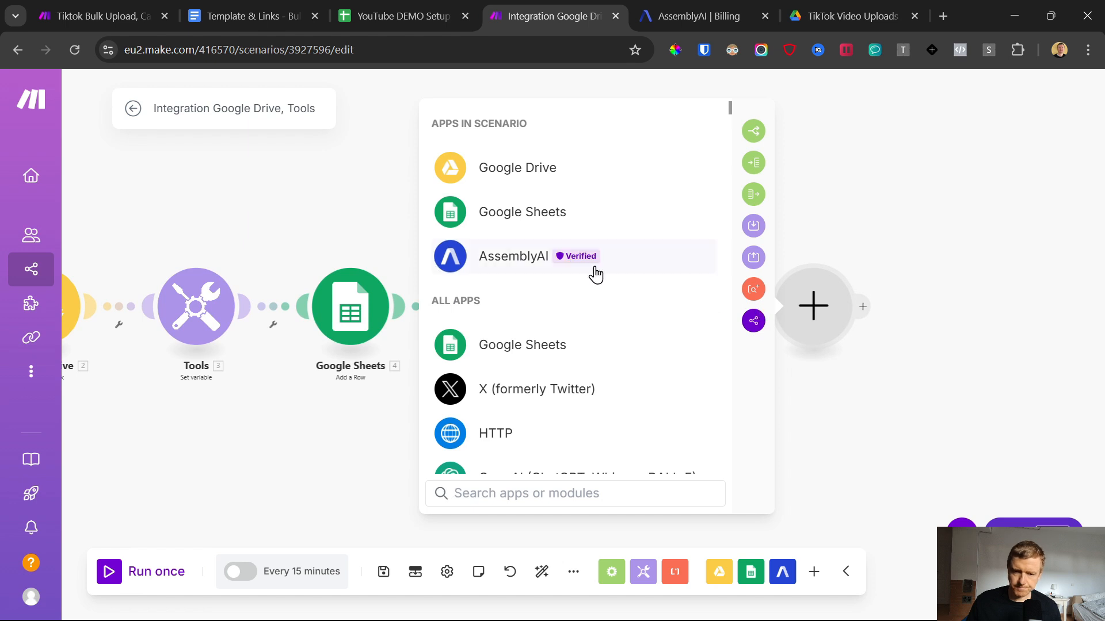
text(openai)
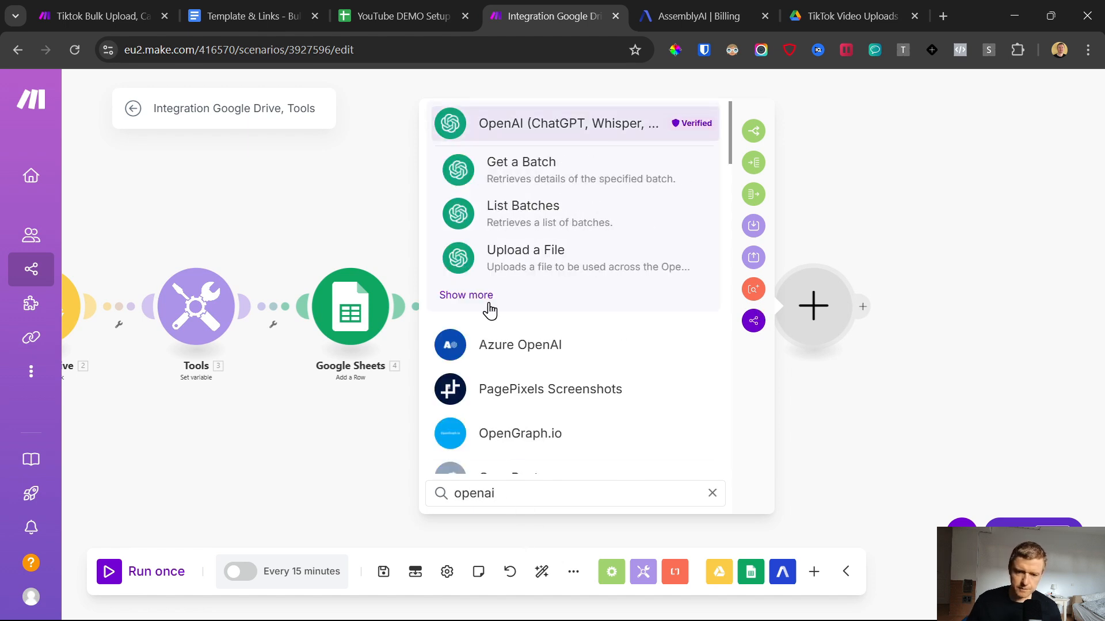
click(484, 297)
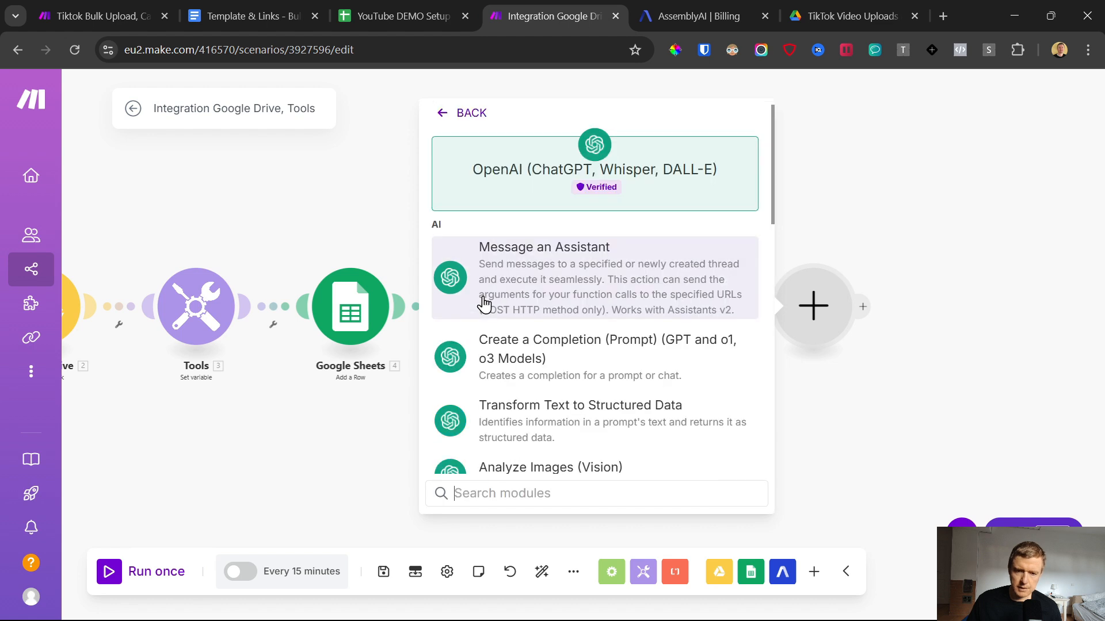
click(526, 352)
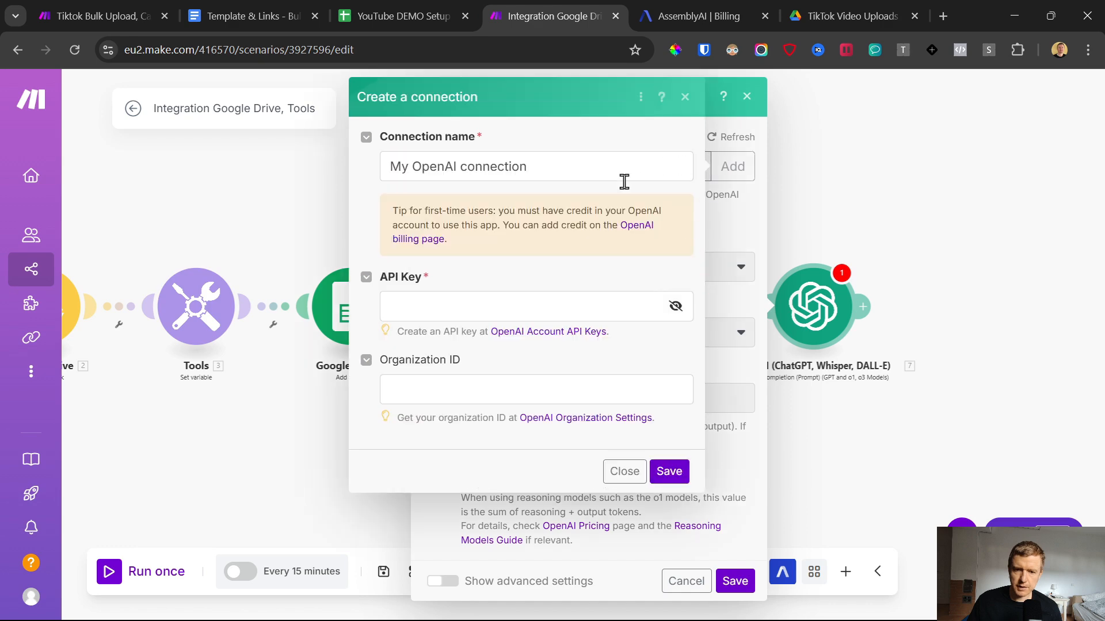
click(459, 306)
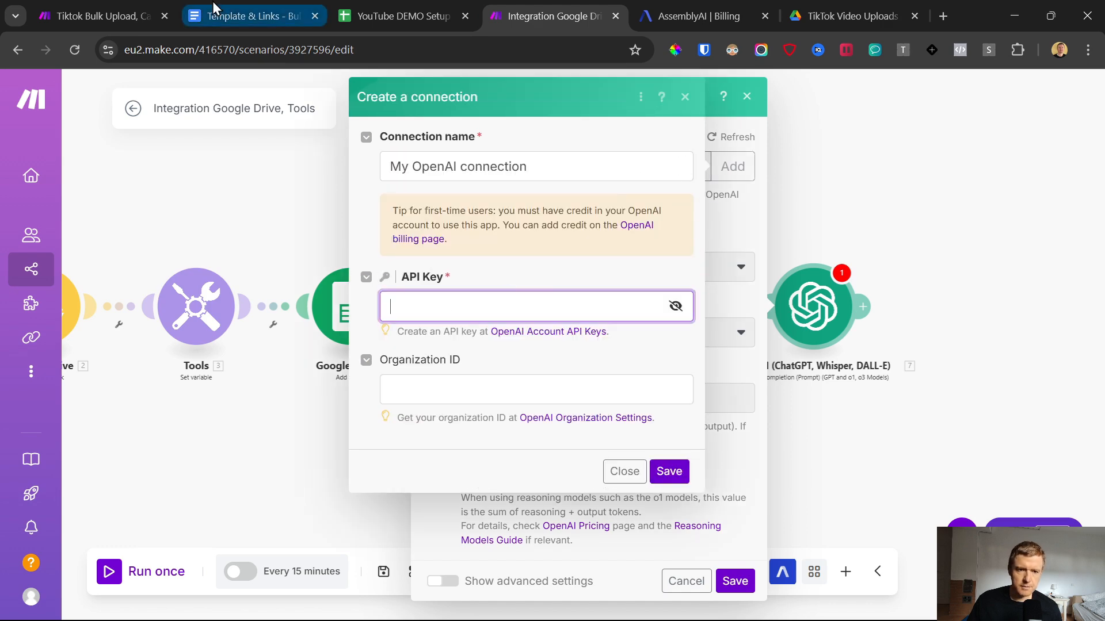
Step: Open the OpenAI platform from the API key link in the Template & Links document, placing its tab beside the AssemblyAI one
click(254, 16)
scroll(423, 443, down, 2)
click(431, 269)
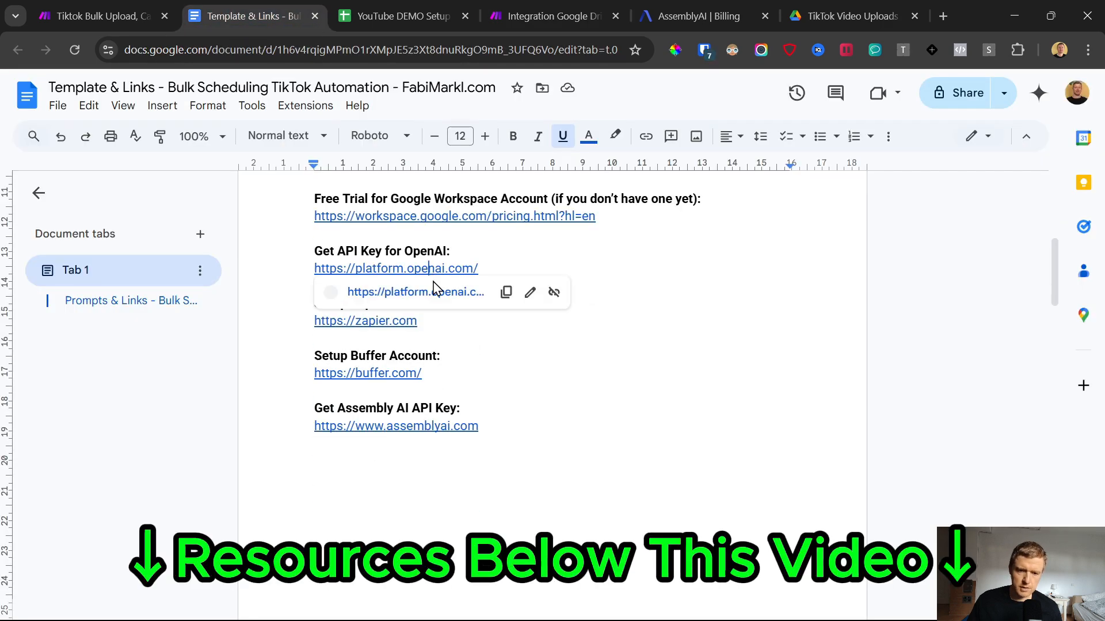
click(433, 297)
drag(316, 12, 742, 13)
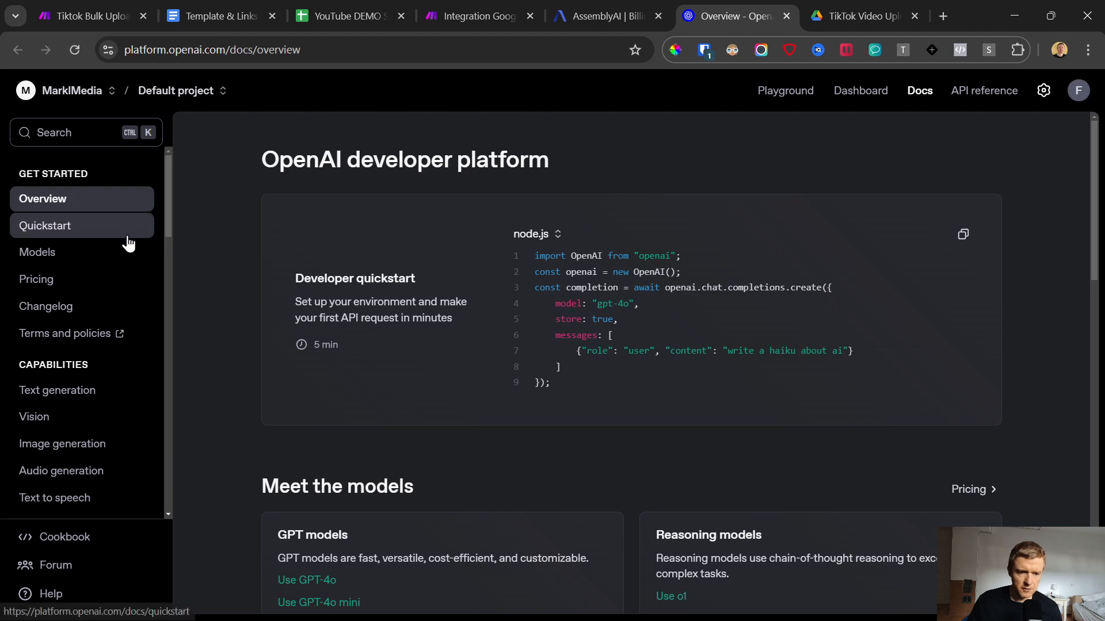
Step: Open the organization's billing settings and review the pay-as-you-go credit balance and top-up options
click(1040, 95)
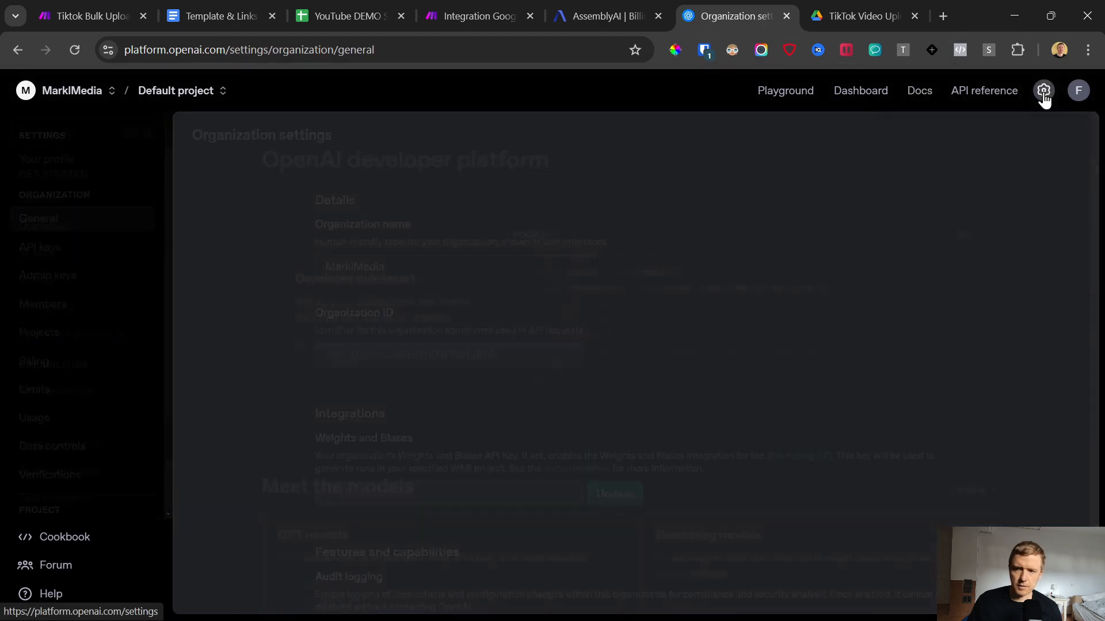
click(57, 367)
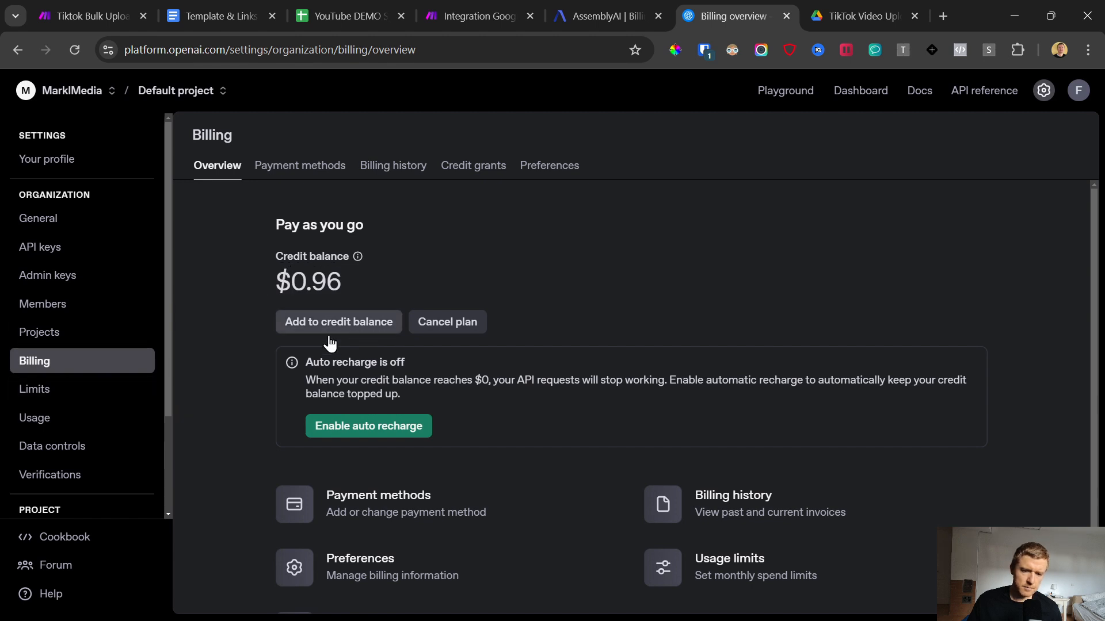
scroll(239, 426, down, 1)
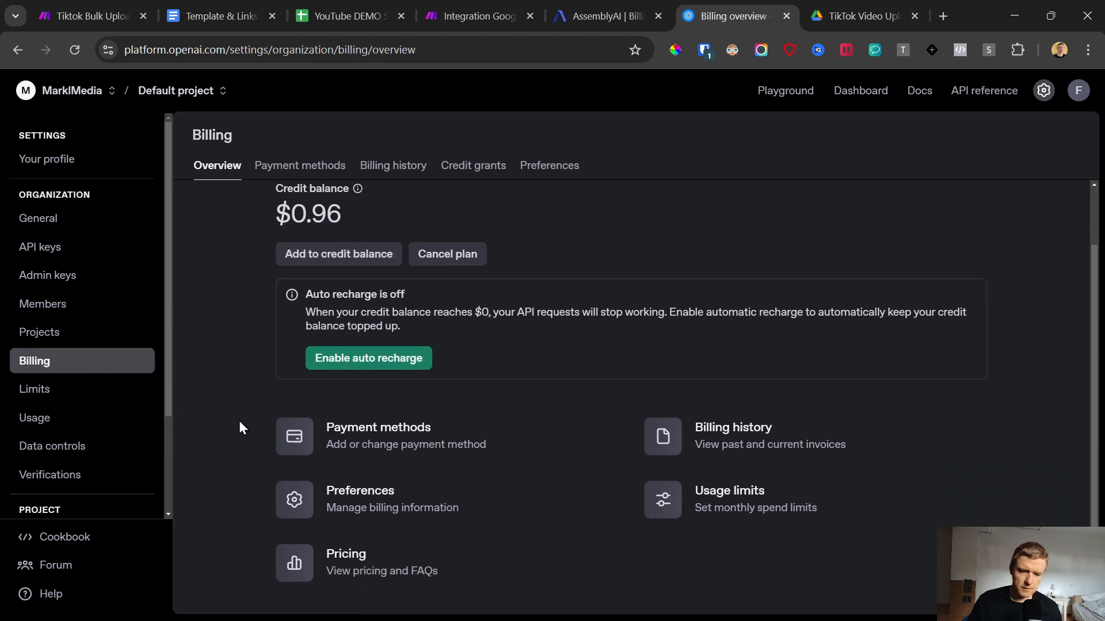
scroll(262, 400, up, 1)
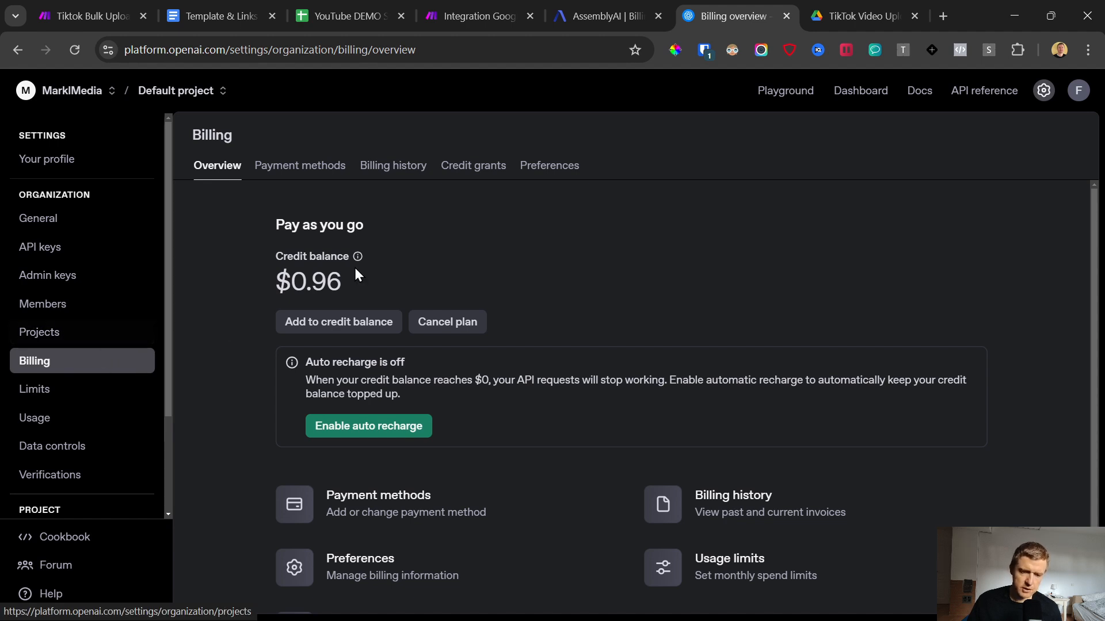
drag(274, 223, 416, 301)
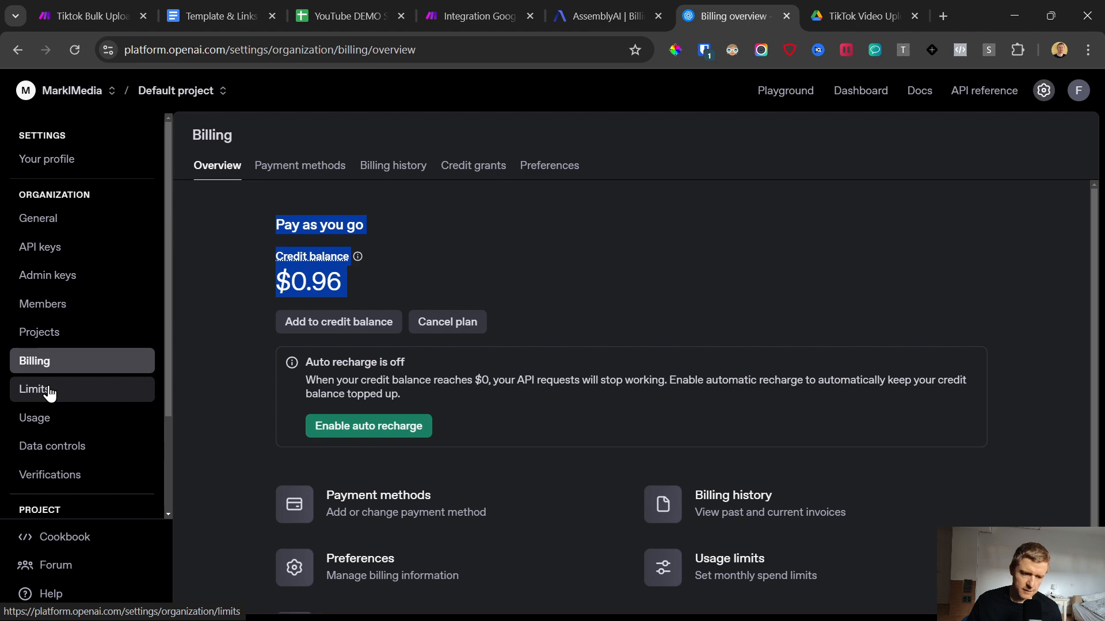
Step: Create a secret API key named Tiktok YT for the Default project and copy it
click(49, 254)
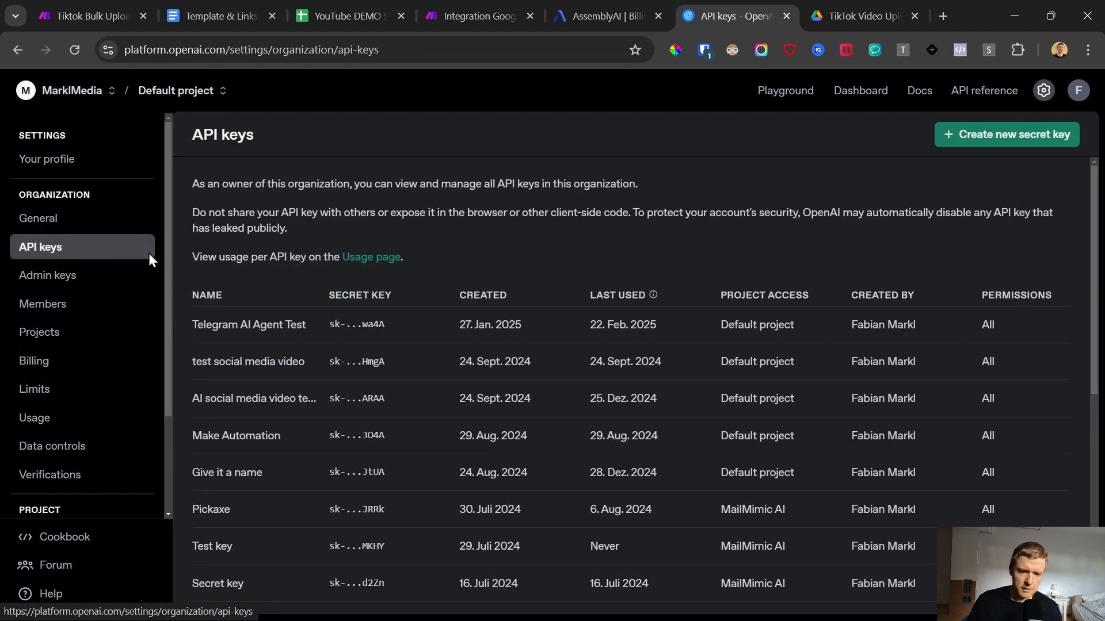
click(1005, 136)
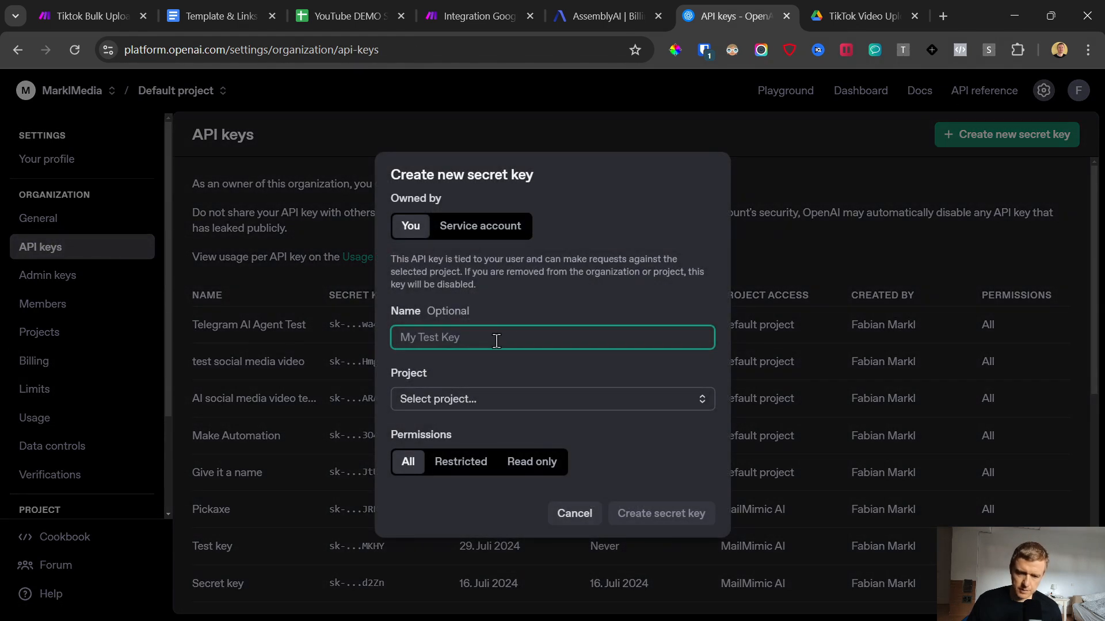
text(Tiktok YT)
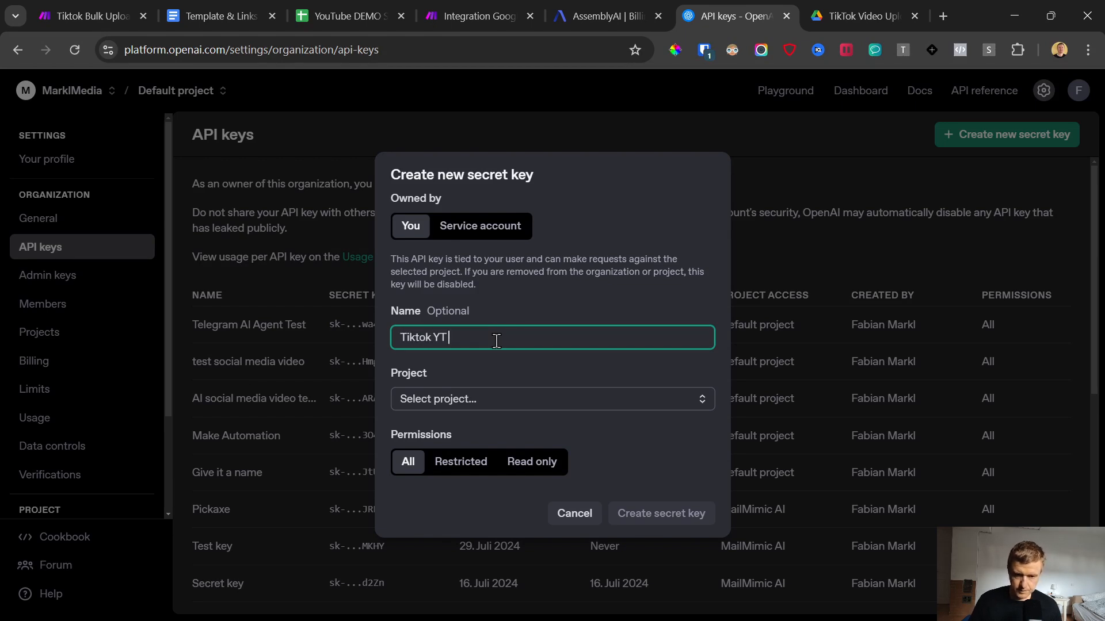
click(457, 399)
click(460, 451)
click(645, 511)
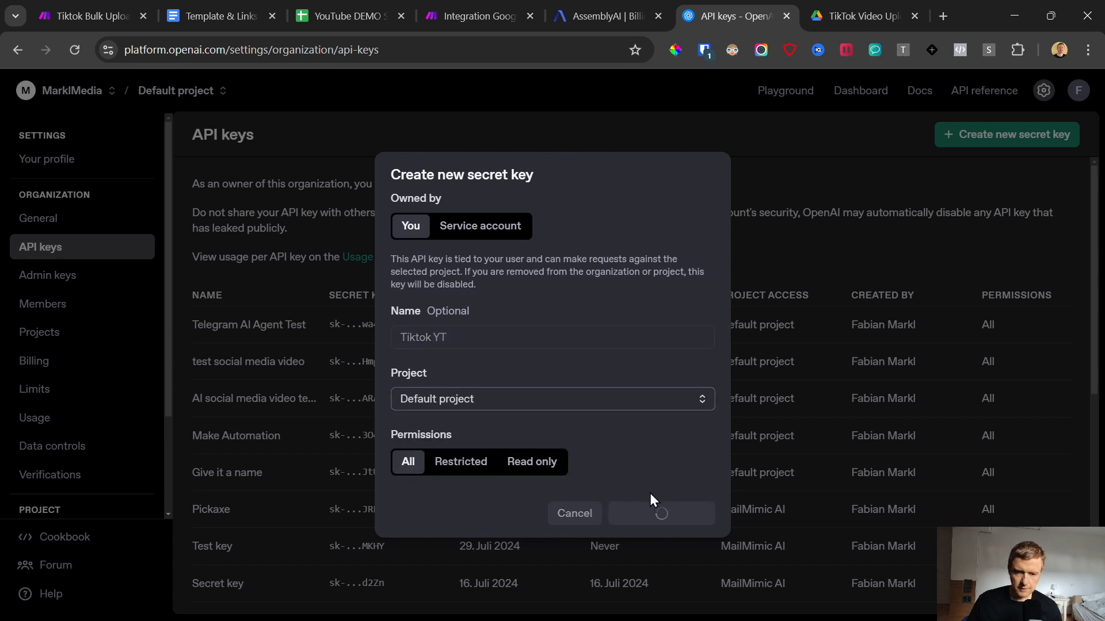
click(666, 361)
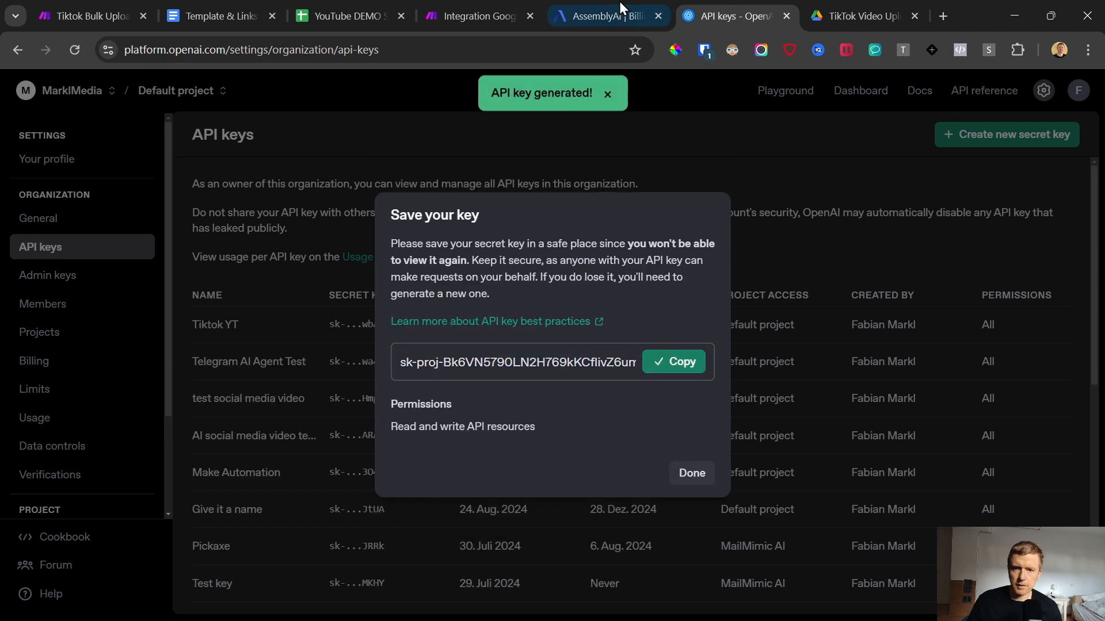
Step: Back in Make, paste the API key, name the connection My OpenAI connection YT Tiktok, and save it
click(481, 15)
key(ctrl+v)
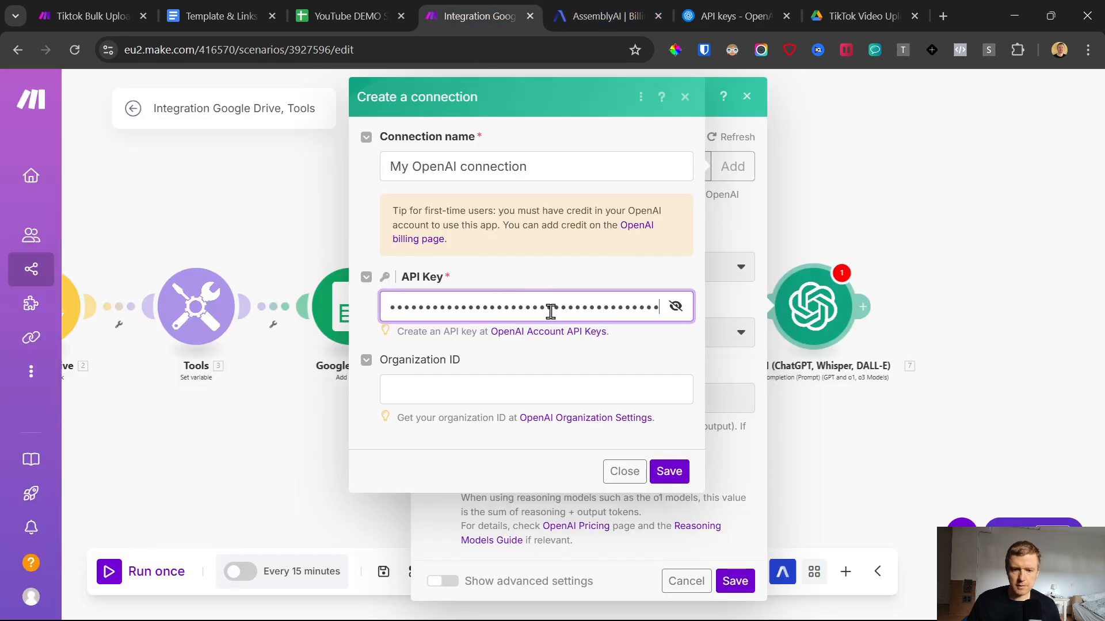
click(547, 156)
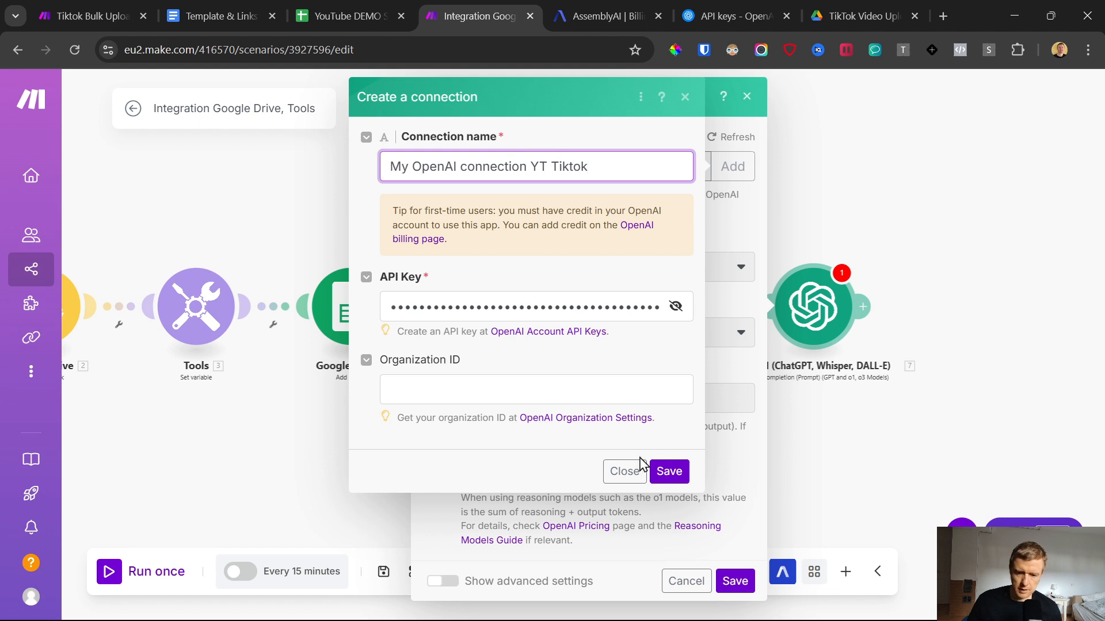
click(669, 472)
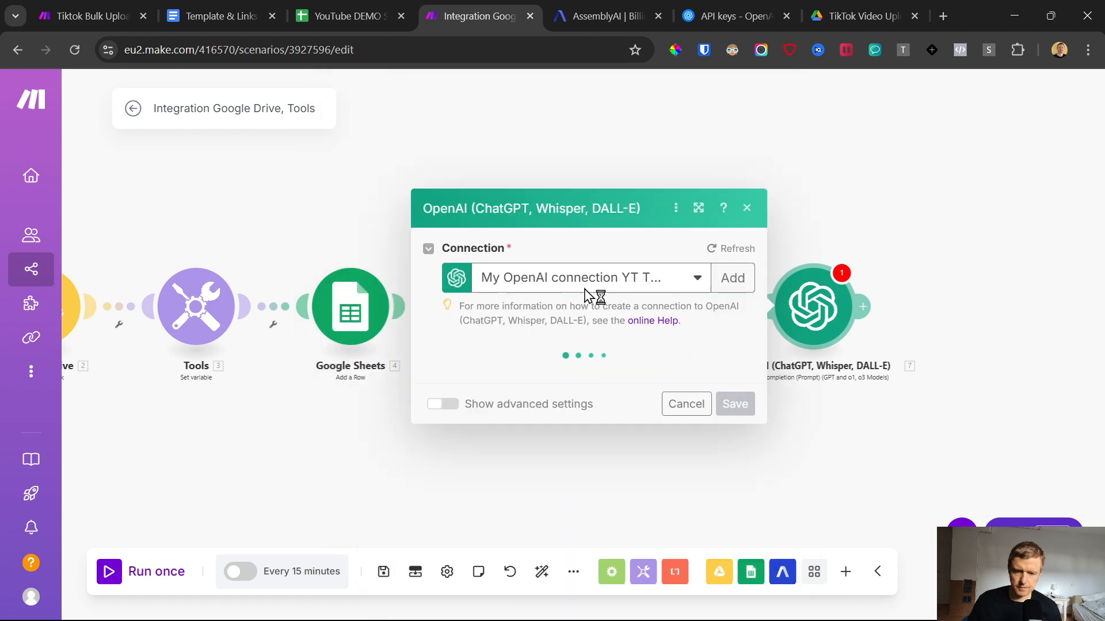
Step: Set the completion model to gpt-4o (system) and add Message 1 with the User role
click(484, 337)
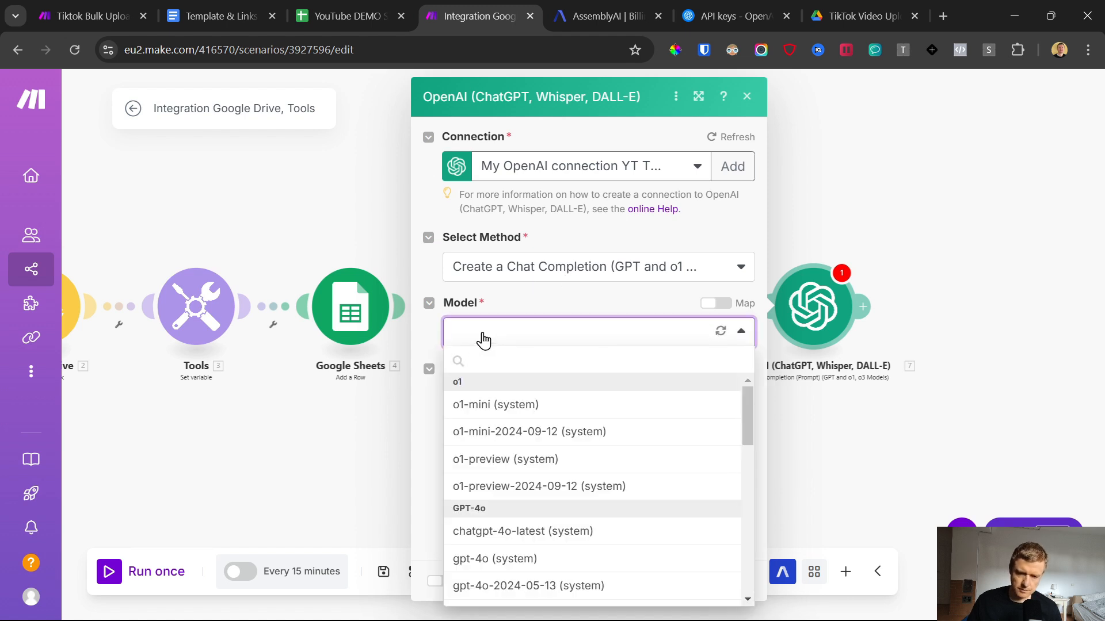
scroll(530, 494, down, 3)
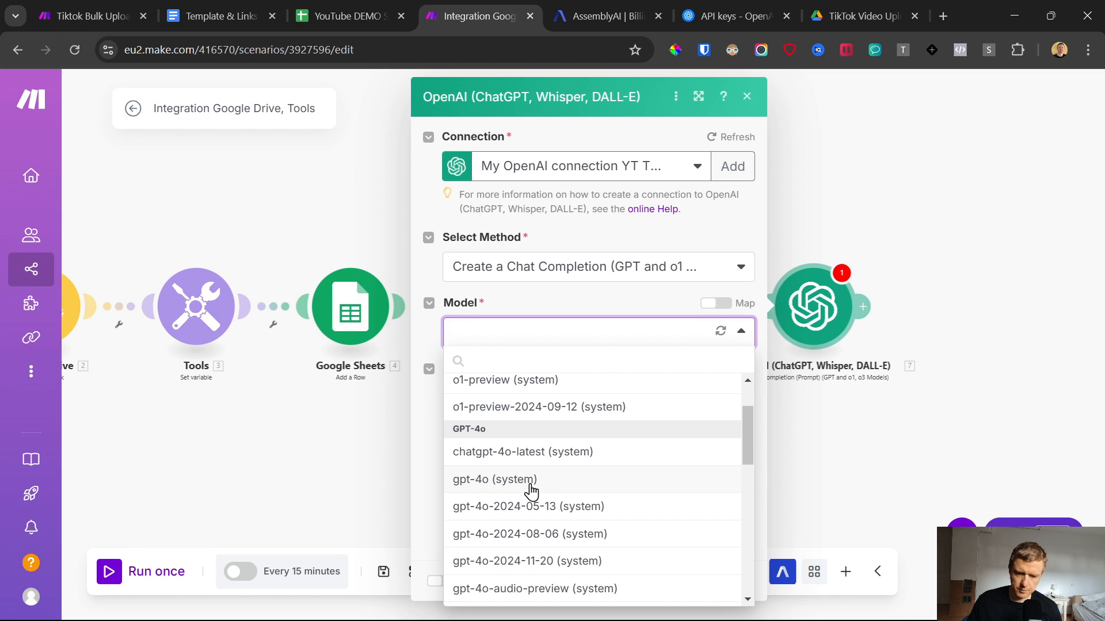
click(530, 484)
click(491, 390)
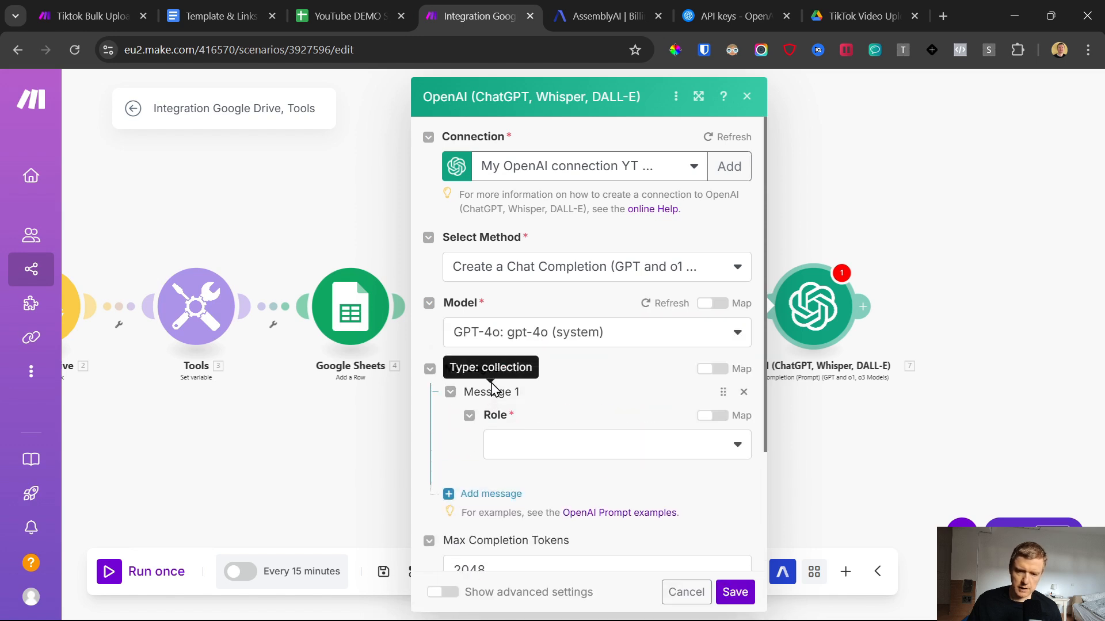
click(564, 454)
click(539, 444)
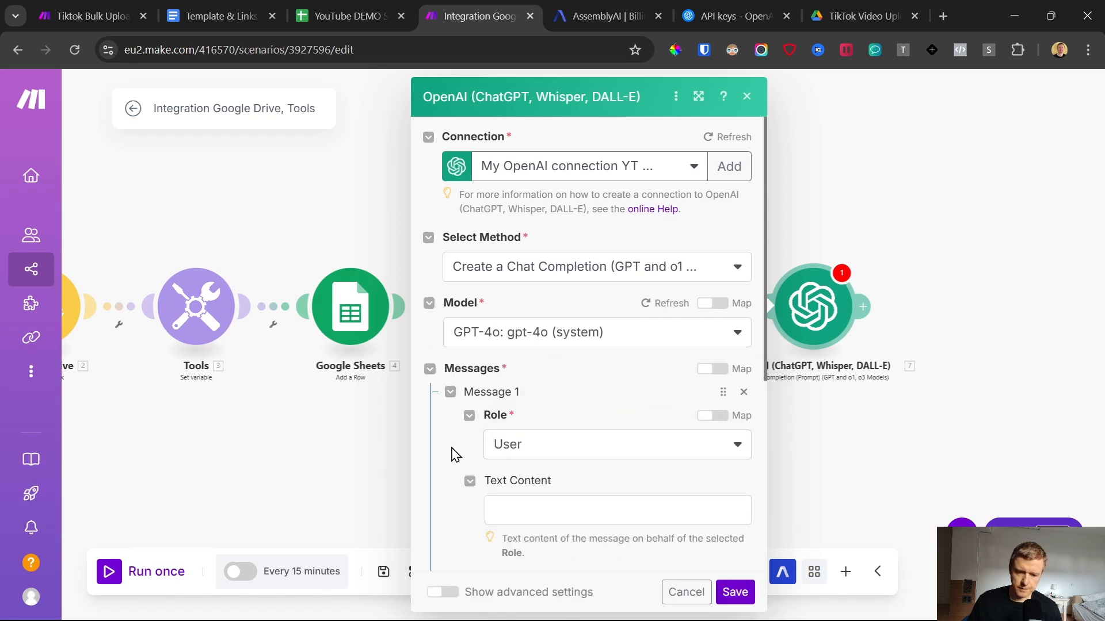
Step: Copy the Transcript to Caption Prompt from the Template & Links document into Message 1's Text Content
scroll(549, 298, down, 4)
click(545, 282)
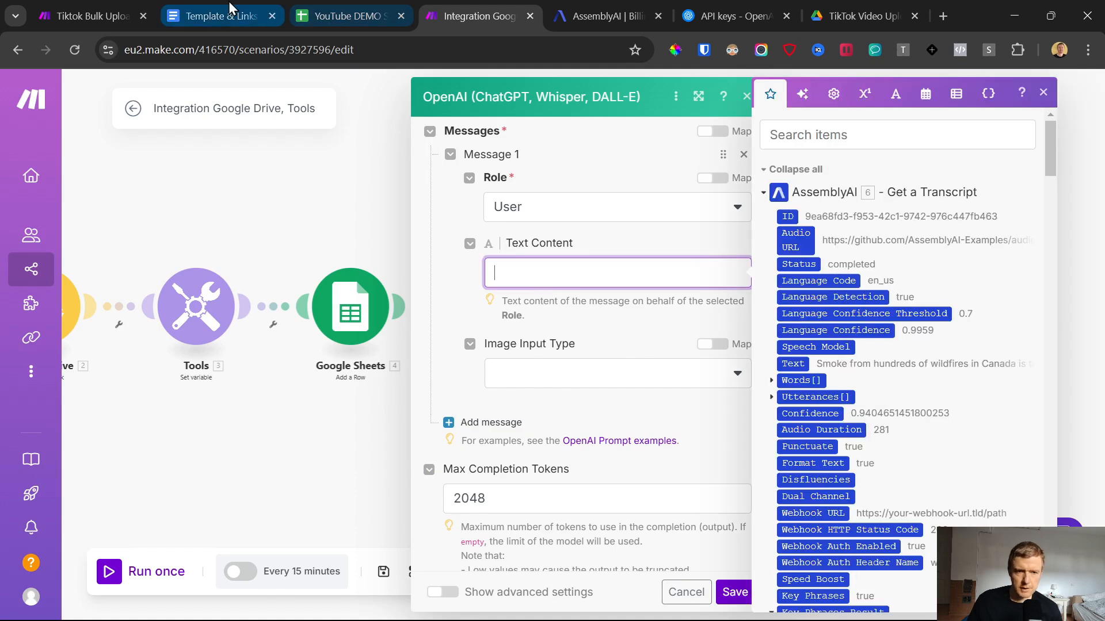
click(222, 15)
scroll(358, 447, down, 7)
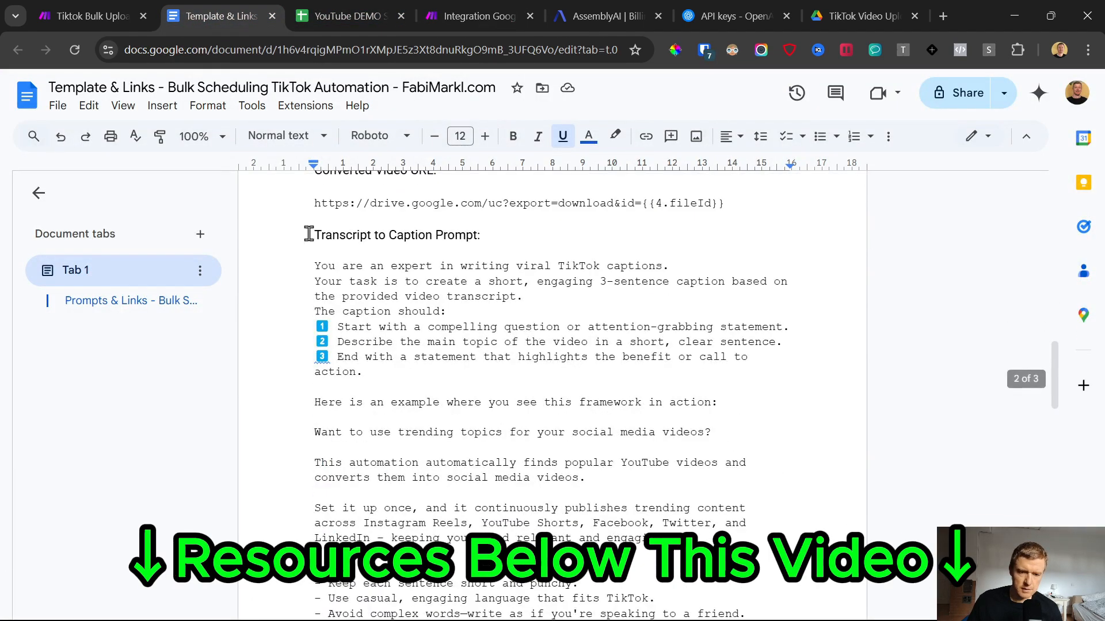
click(289, 264)
scroll(305, 351, down, 3)
scroll(306, 351, down, 3)
shift+click(409, 390)
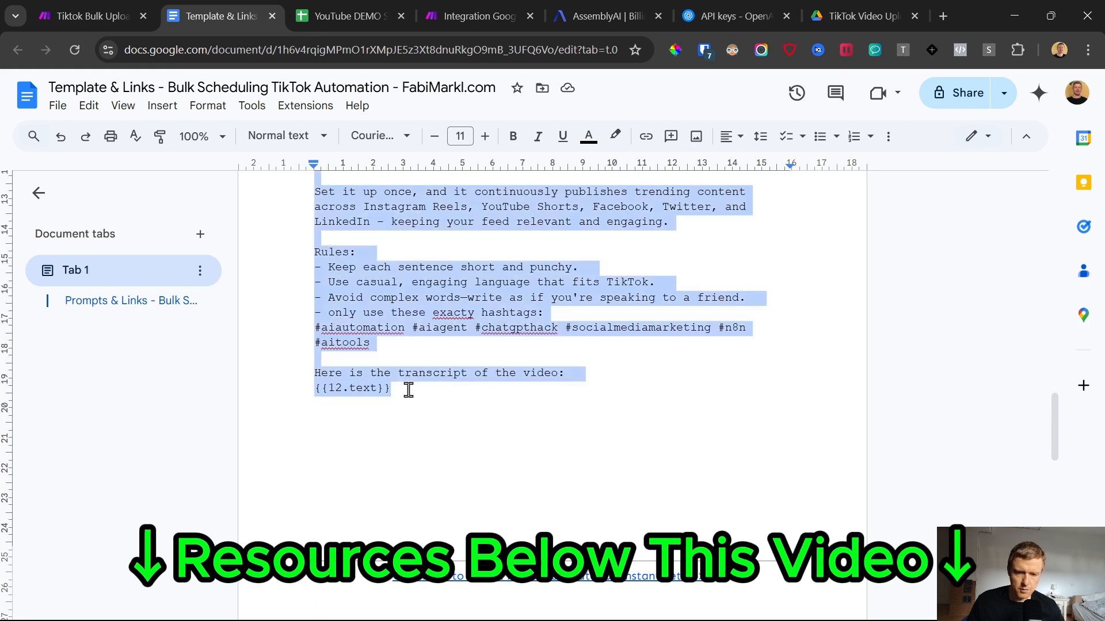
key(ctrl+c)
click(479, 16)
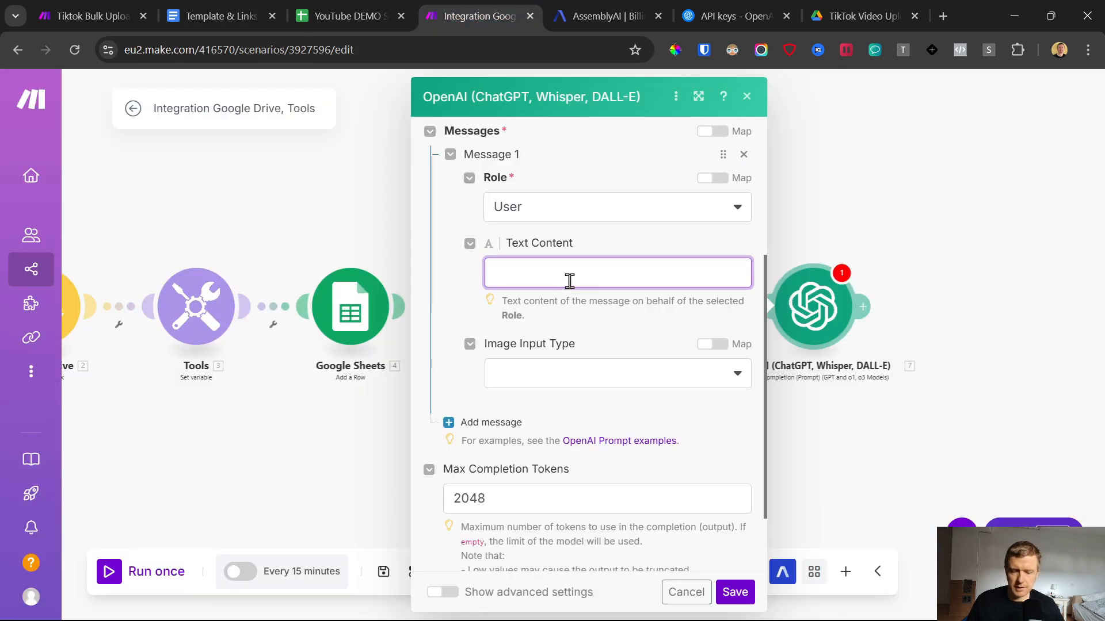
key(ctrl+v)
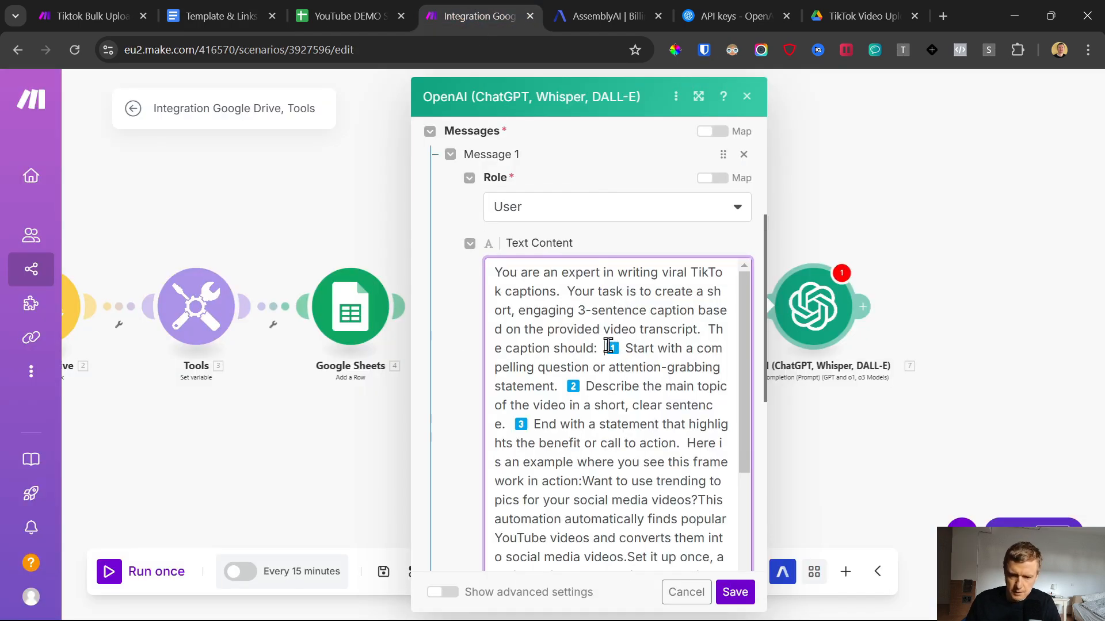
Step: Put each of the prompt's three numbered caption instructions in its own paragraph, separated by blank lines
click(606, 348)
key(Return)
key(Return)
click(683, 404)
key(Return)
key(Return)
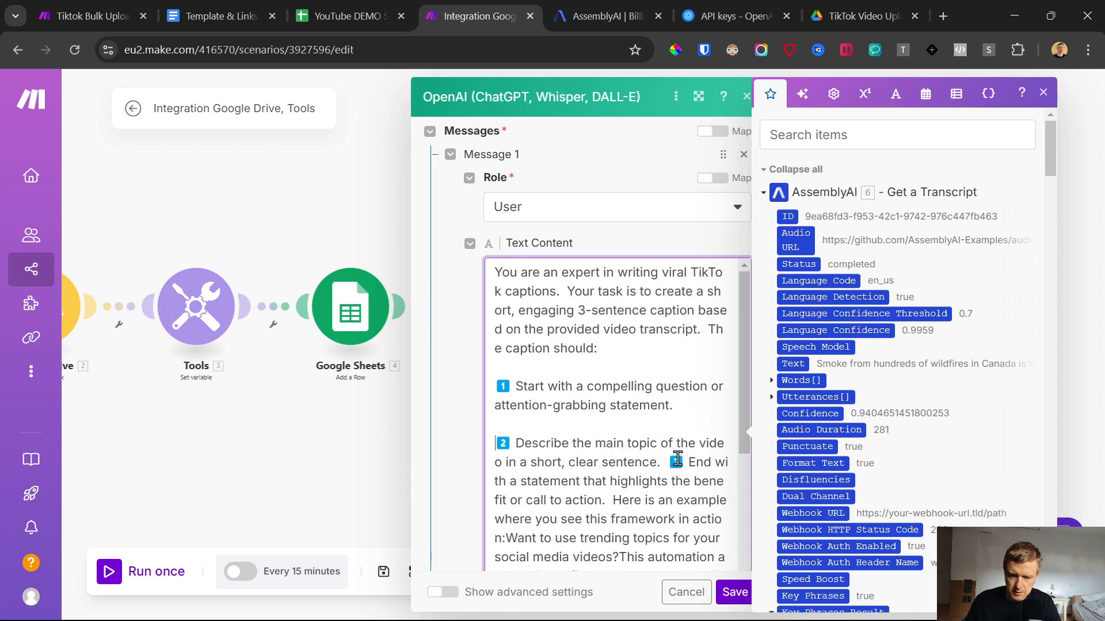
click(669, 461)
key(Return)
key(Return)
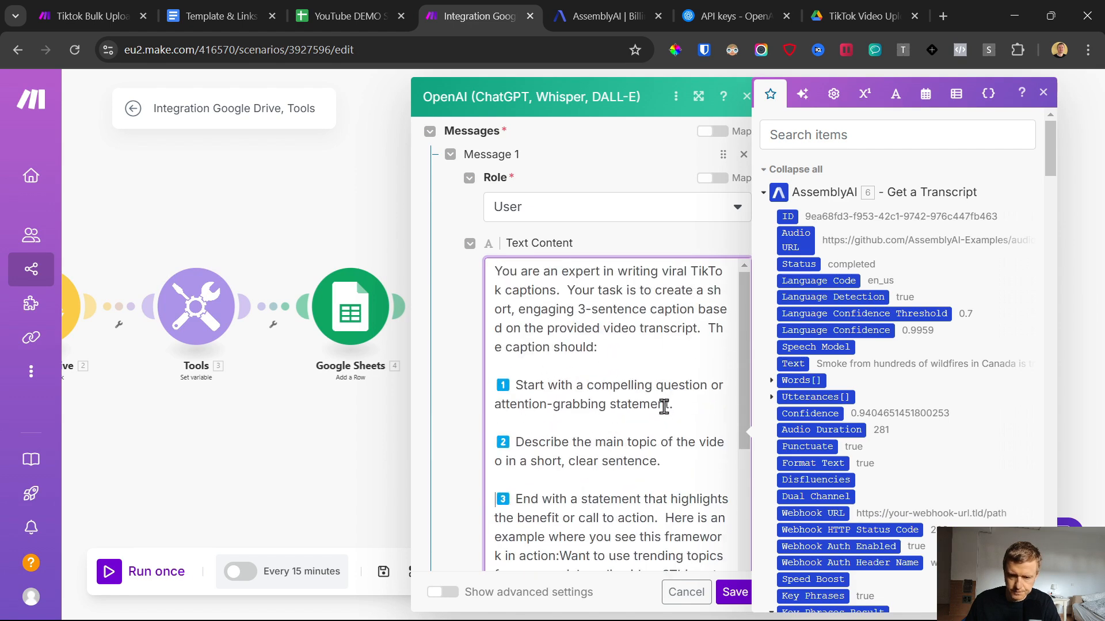
Step: Split the prompt's example caption into paragraphs starting at "Want to use trending topics", "This automation" and "Set it up once"
scroll(662, 404, down, 4)
click(561, 320)
key(Return)
key(Return)
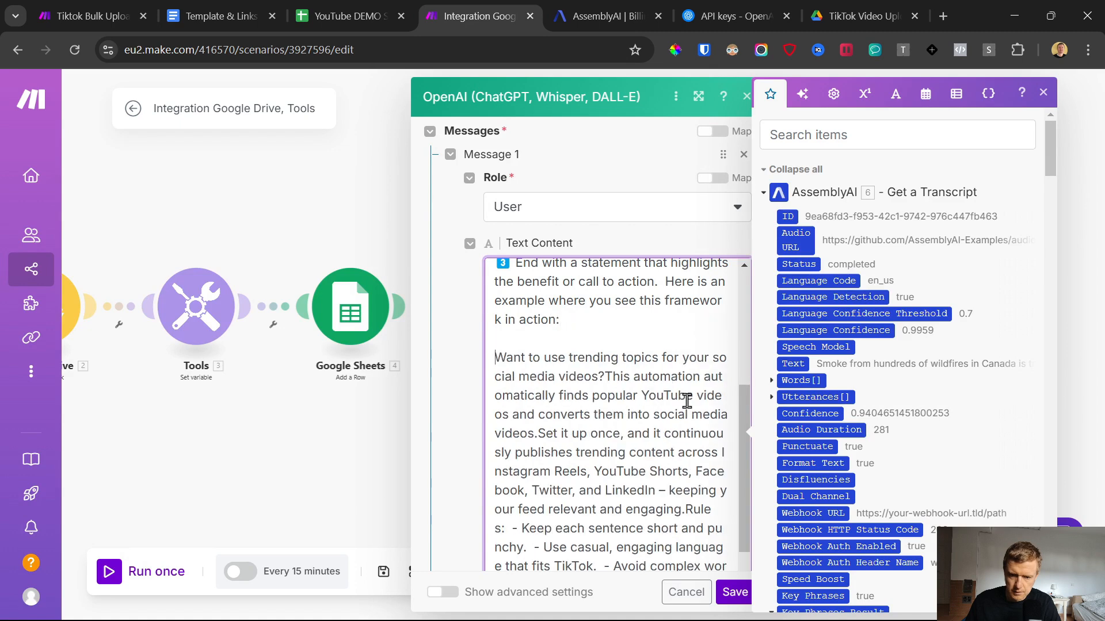
click(605, 376)
key(Return)
scroll(604, 386, up, 6)
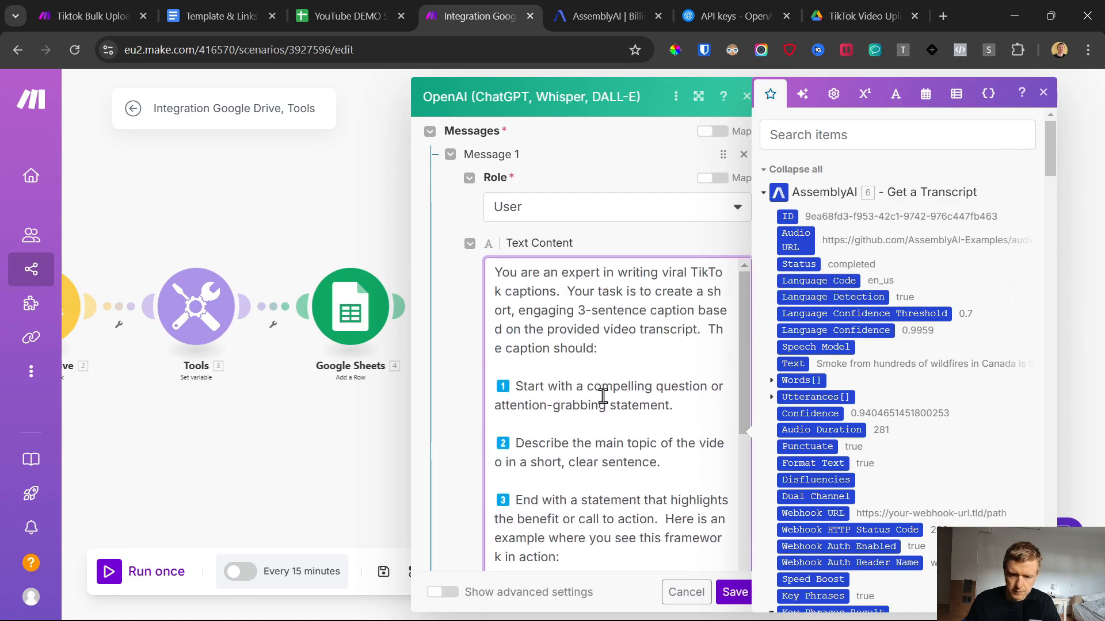
drag(496, 272, 678, 460)
scroll(662, 449, down, 6)
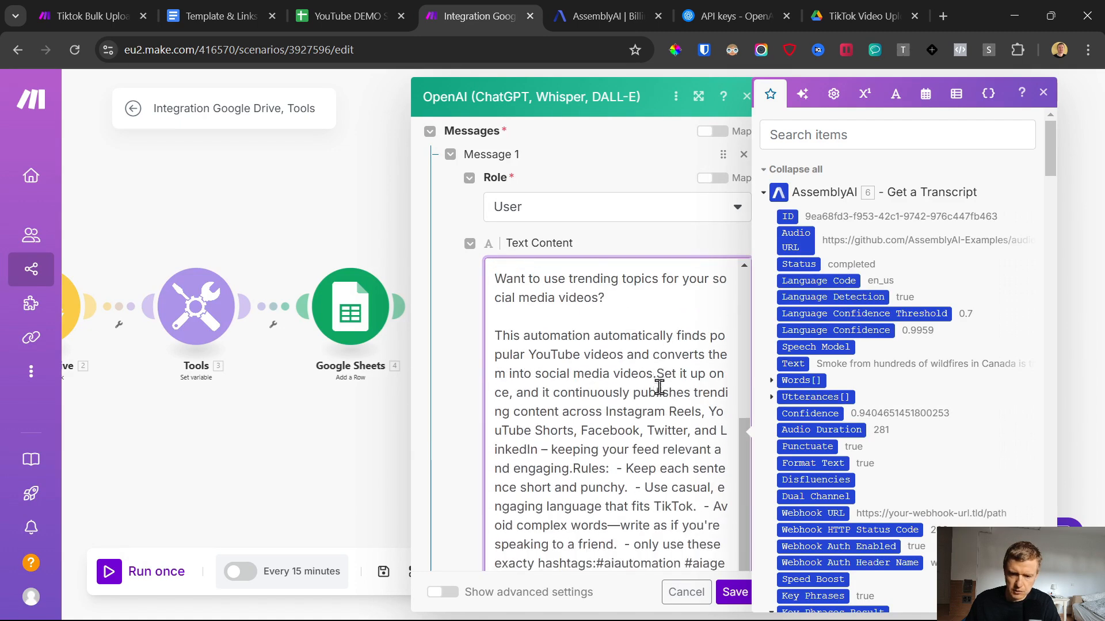
click(658, 374)
key(Return)
key(Return)
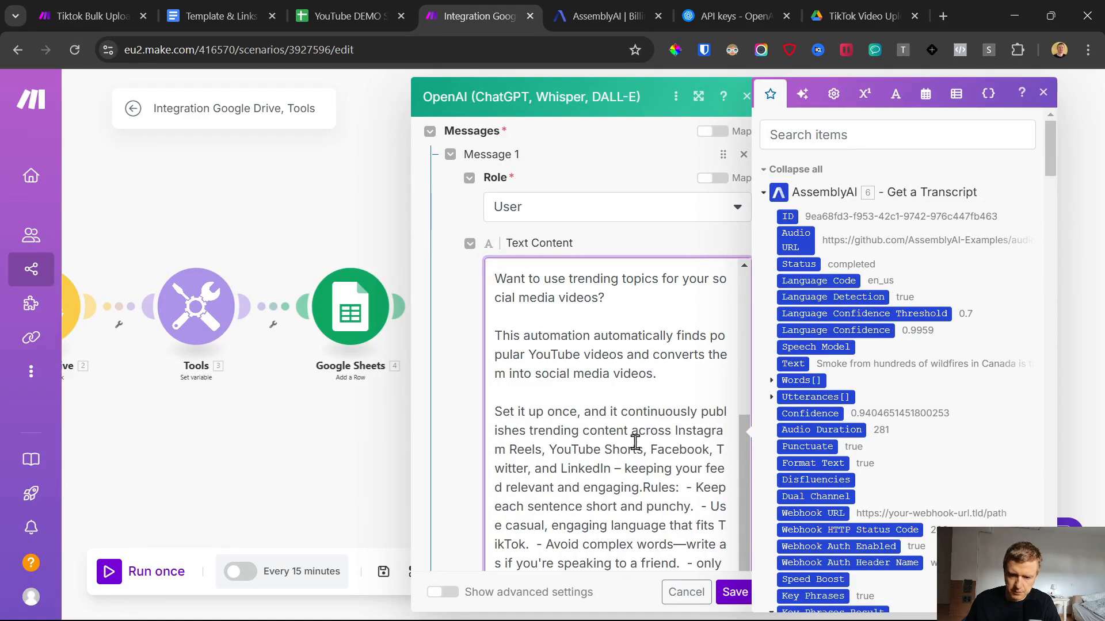
Step: End the prompt's example caption with a period and start the "Rules:" section as a separate paragraph after a blank line
click(644, 486)
text(.)
key(Return)
key(Return)
scroll(650, 455, down, 2)
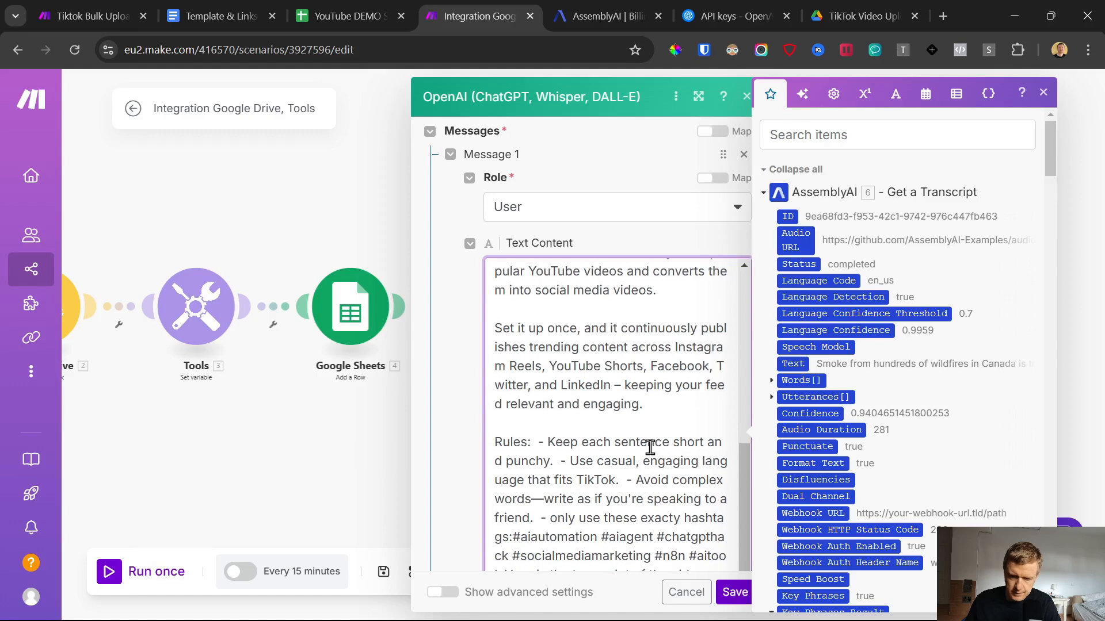
click(545, 440)
scroll(552, 438, down, 3)
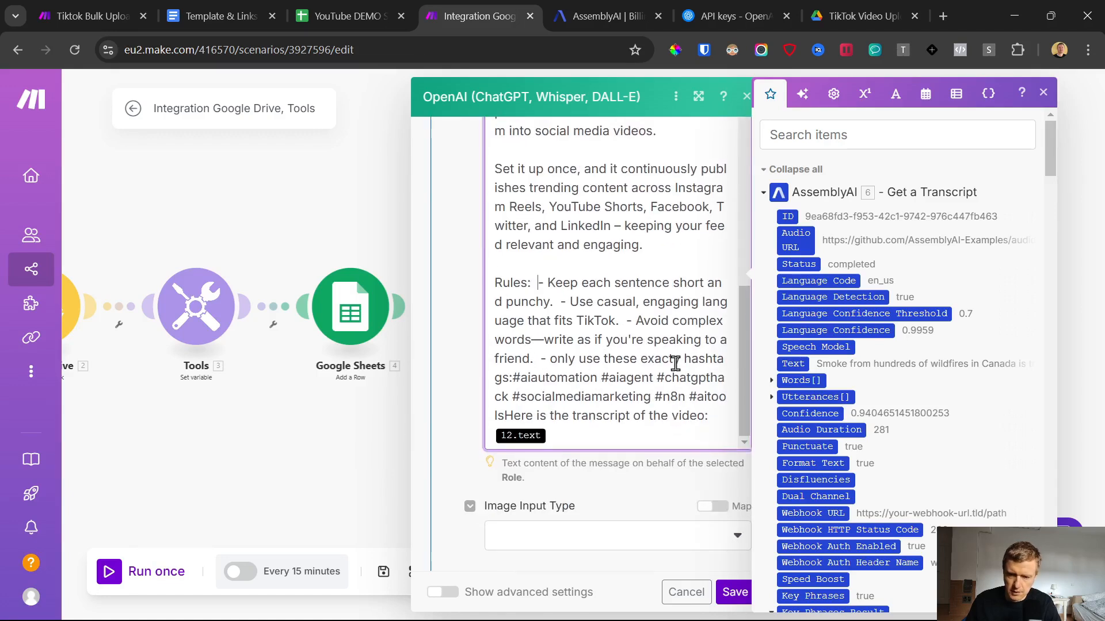
Step: Put "Here is the transcript of the video:" on its own line below the prompt's hashtags
drag(720, 416, 704, 416)
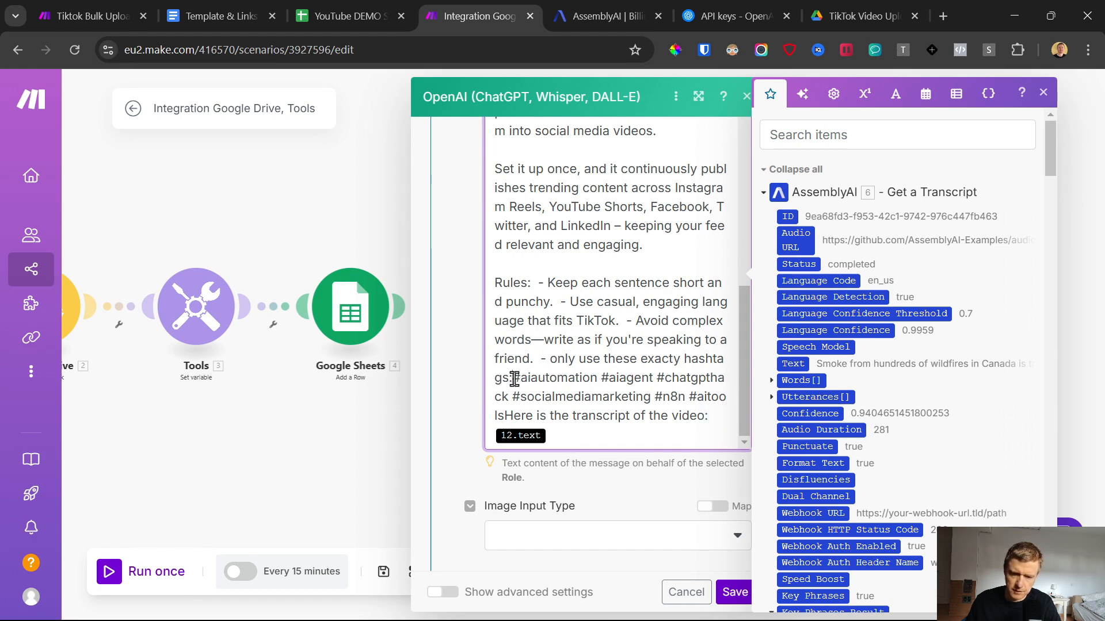
drag(514, 380, 511, 415)
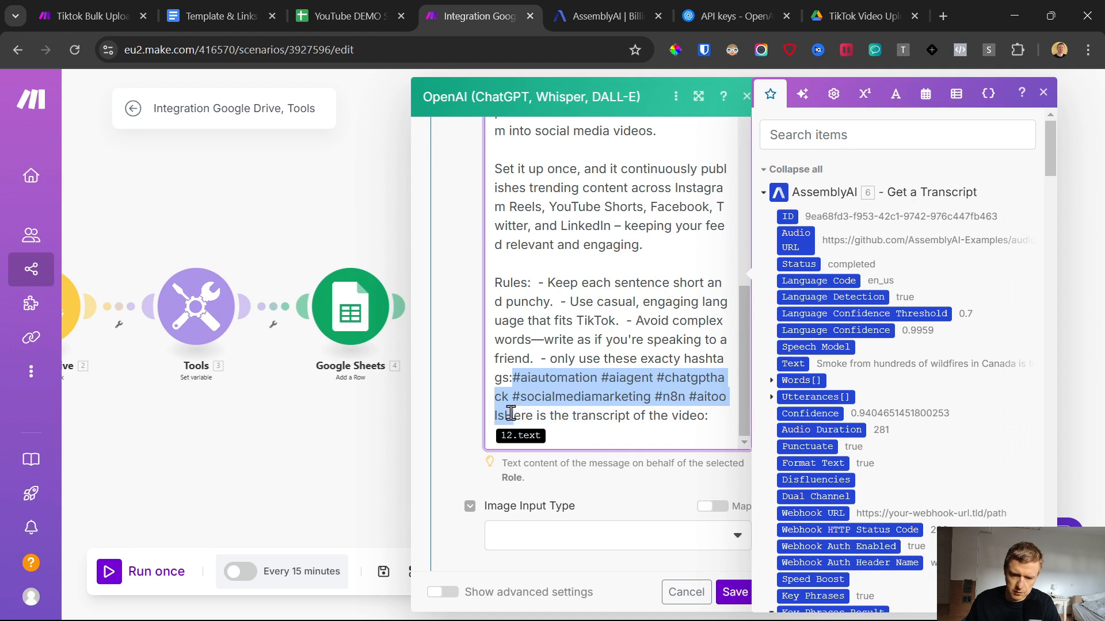
click(505, 415)
key(Return)
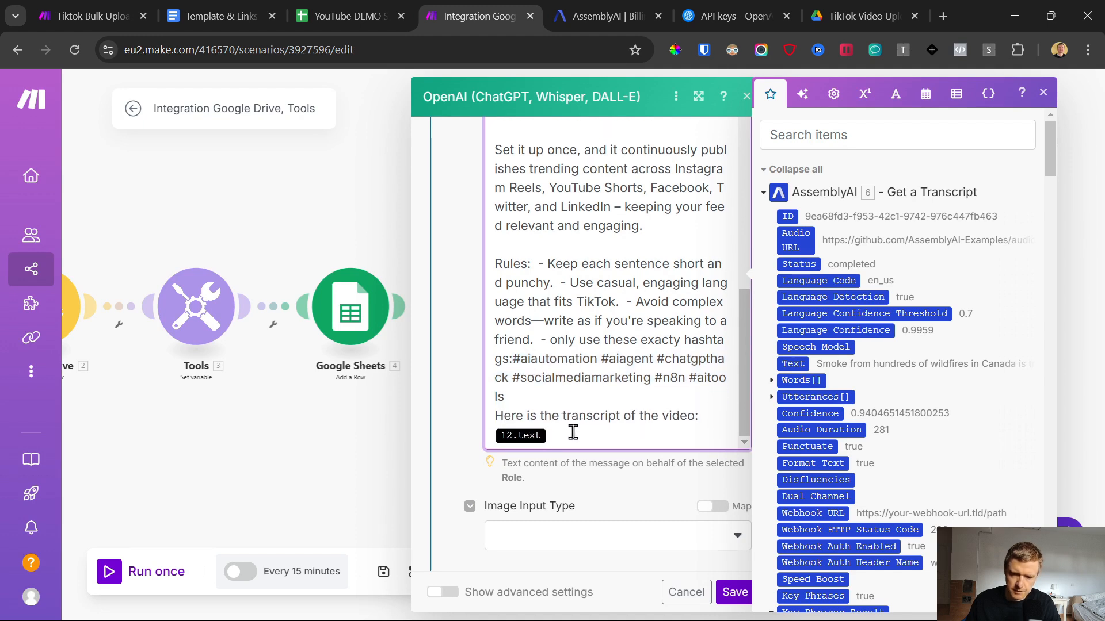
Step: Replace the 12.text placeholder with Text from AssemblyAI's Get a Transcript and save the OpenAI module
key(BackSpace)
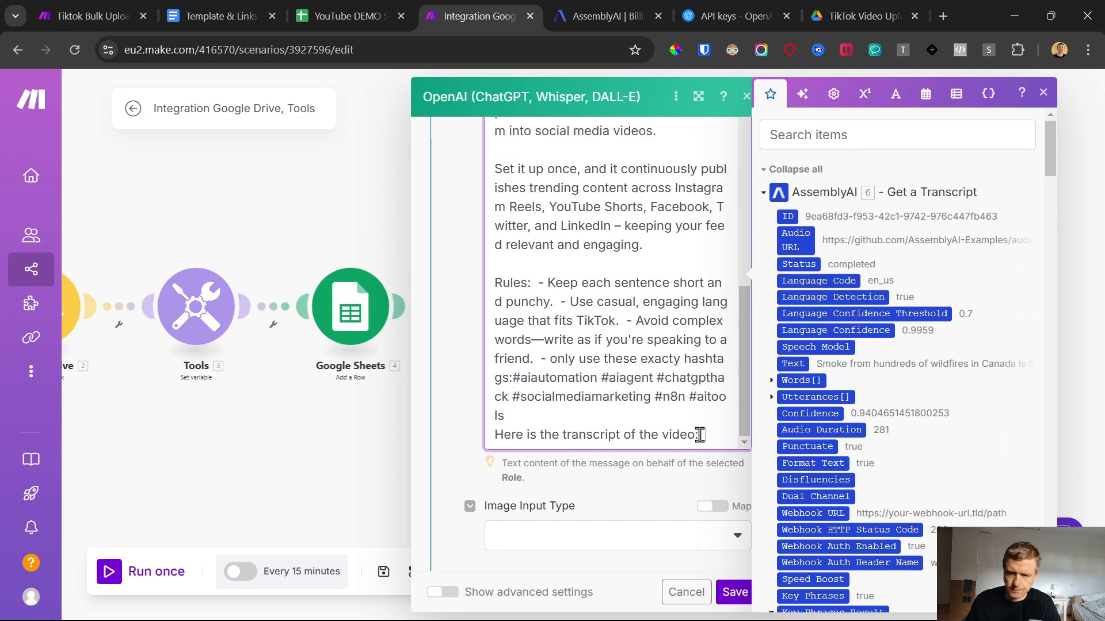
click(793, 362)
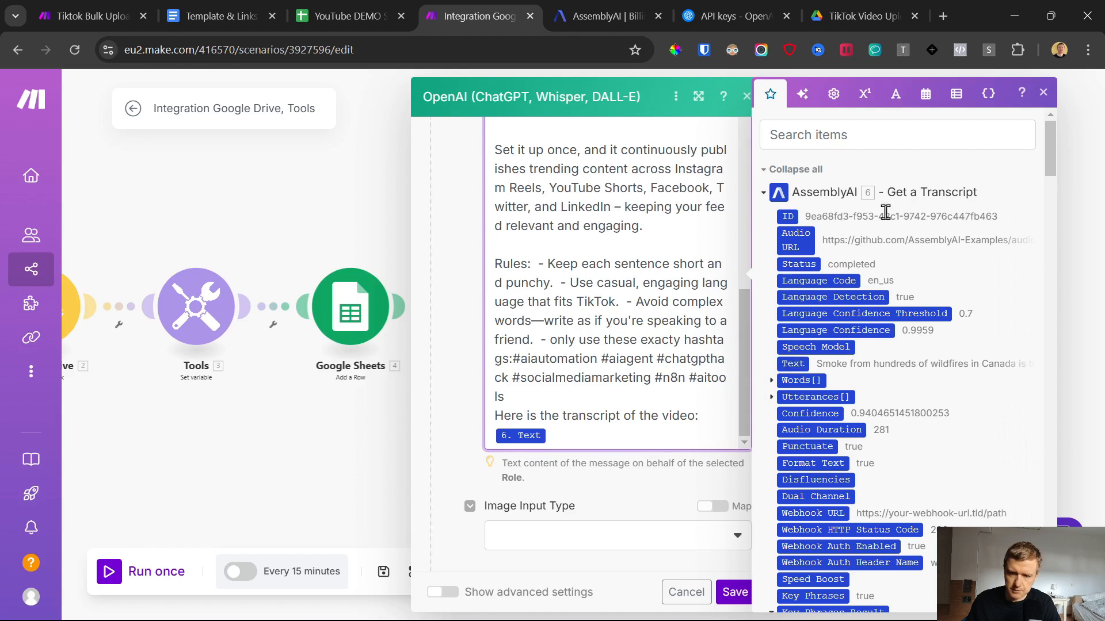
scroll(613, 401, up, 10)
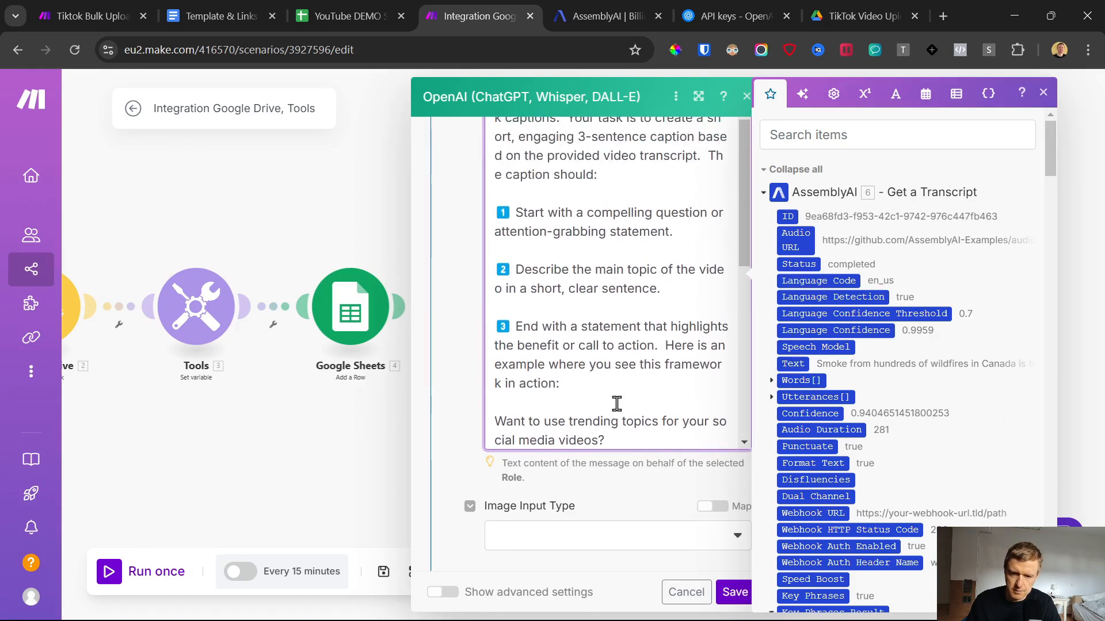
click(736, 575)
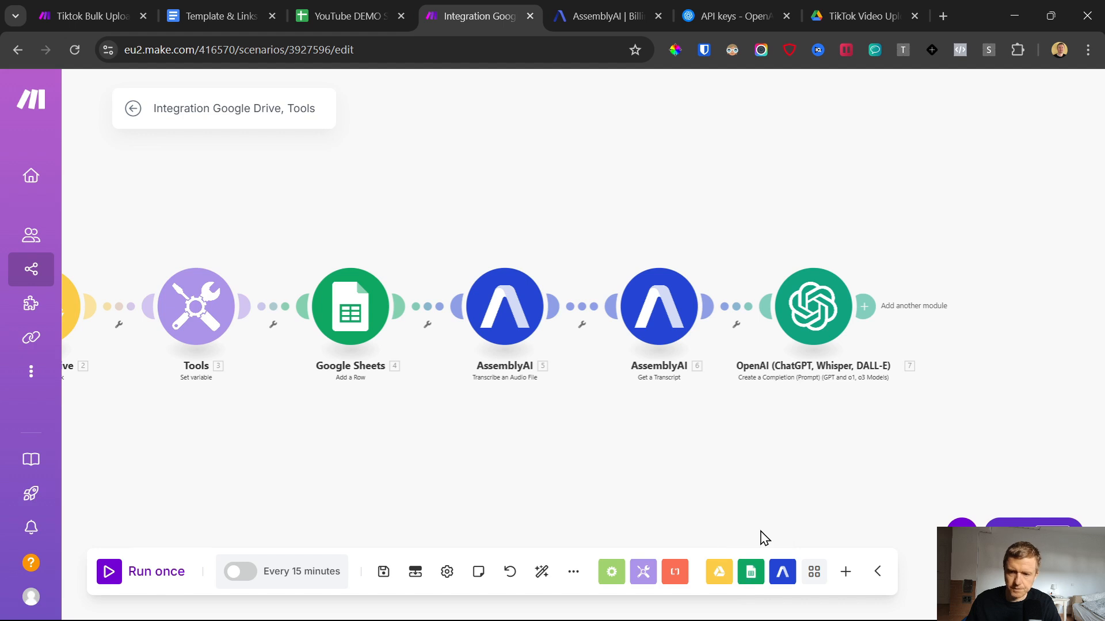
Step: Add a Google Sheets Update a Row module after the OpenAI module
click(867, 309)
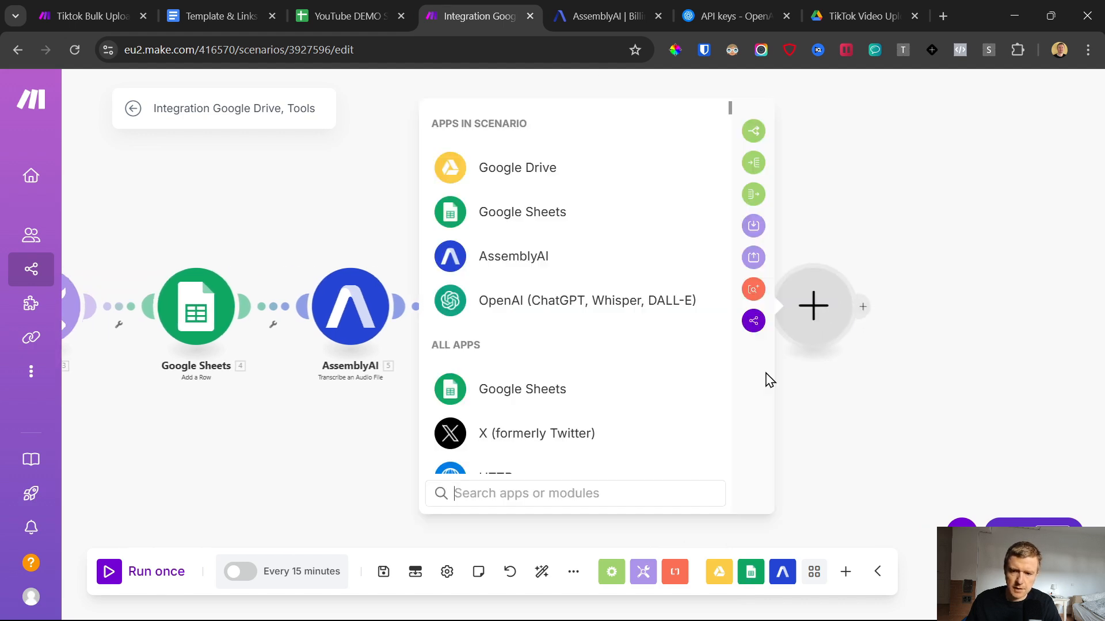
click(522, 214)
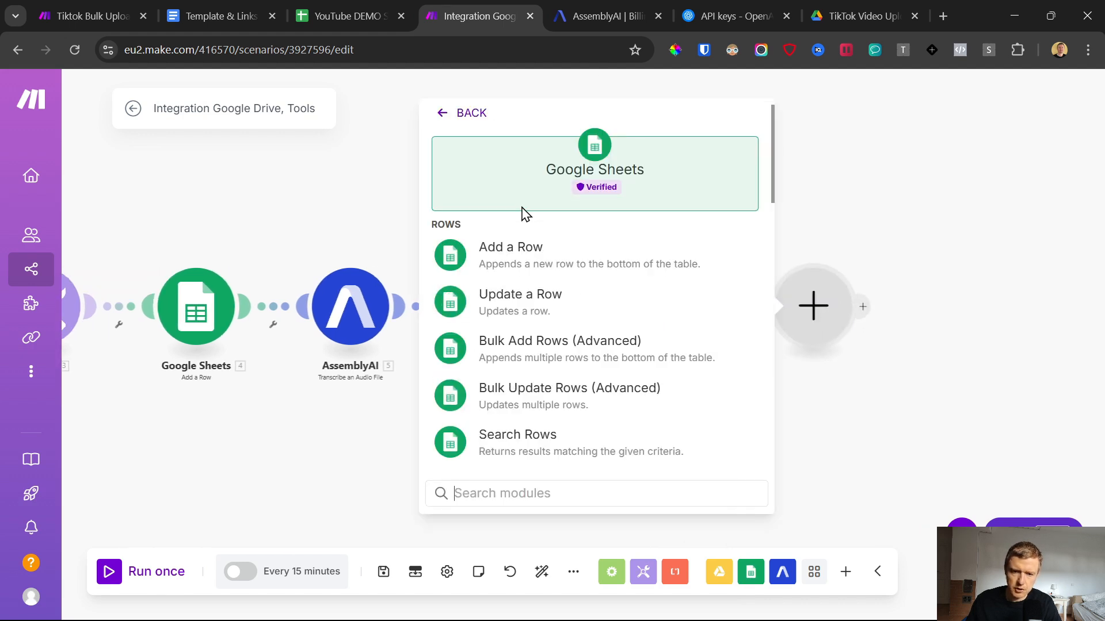
click(517, 296)
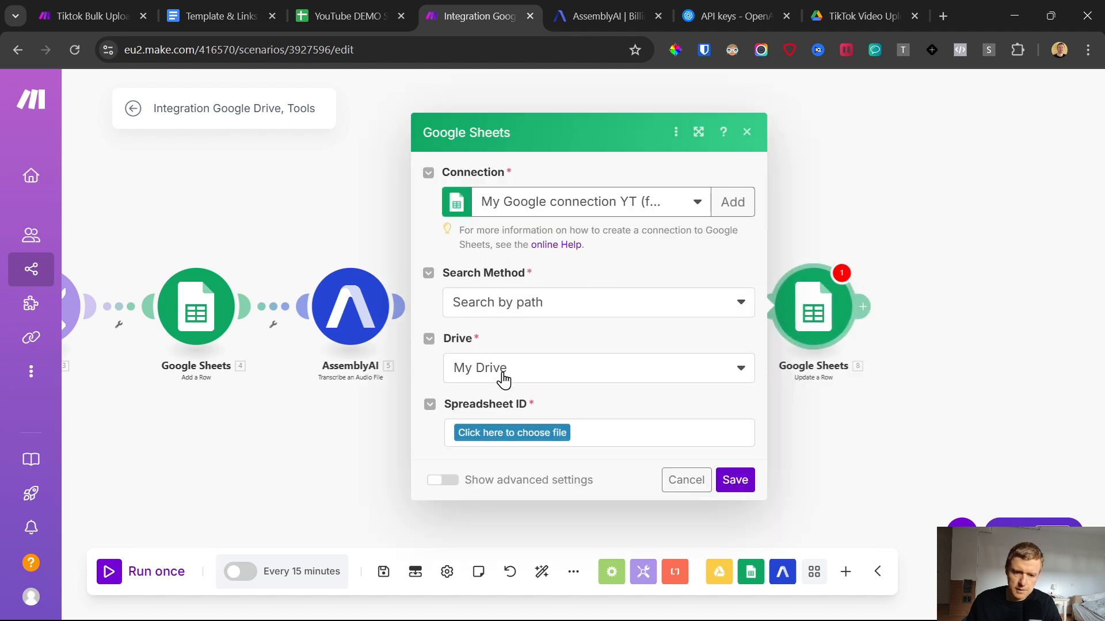
Step: Choose the YouTube DEMO Setup - Post to Tiktok - Bulk Scheduler spreadsheet and its Videos sheet for the row update
click(511, 437)
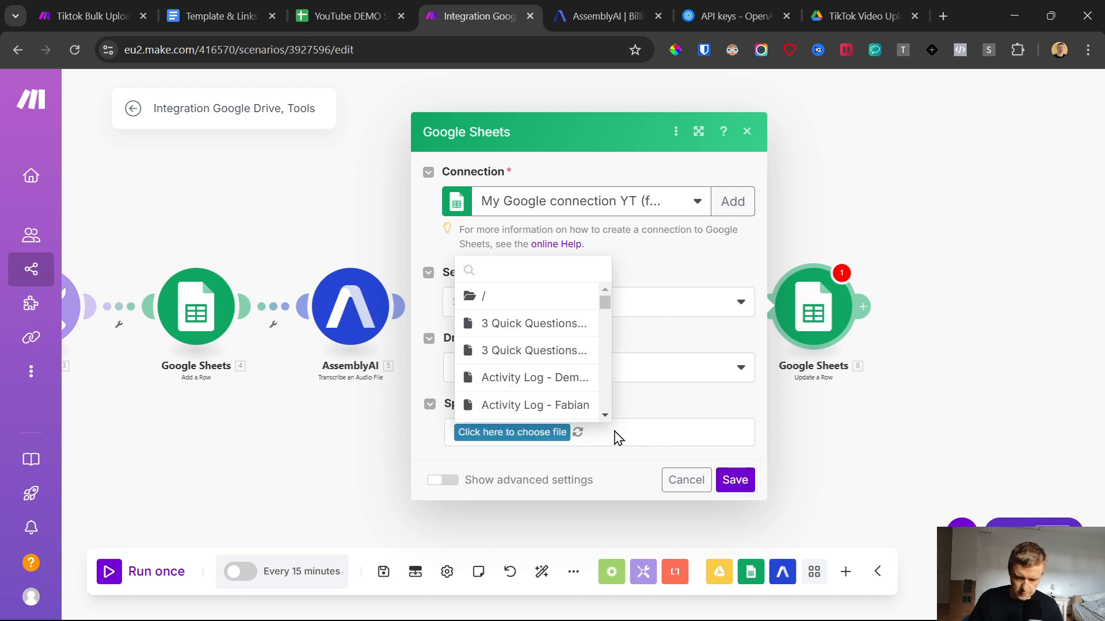
text(youtube)
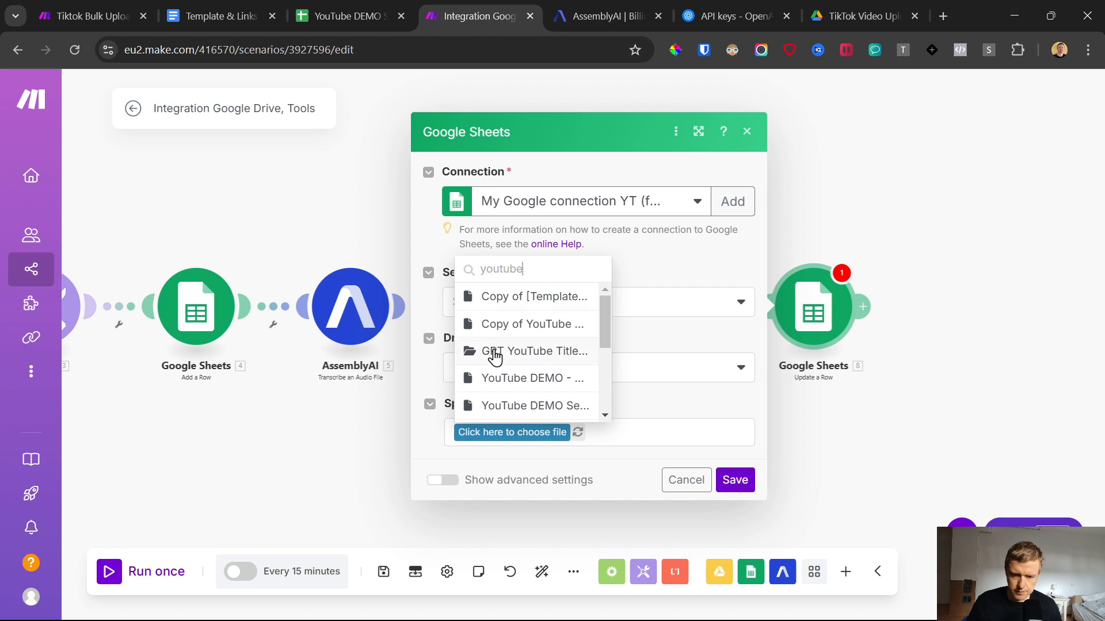
click(517, 380)
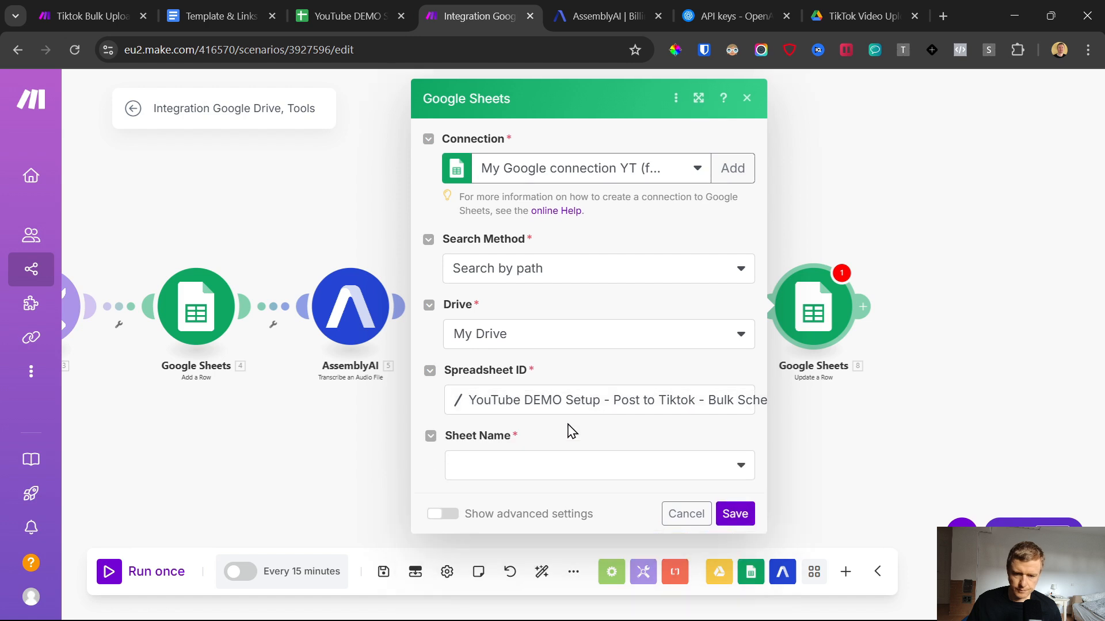
click(518, 469)
click(472, 494)
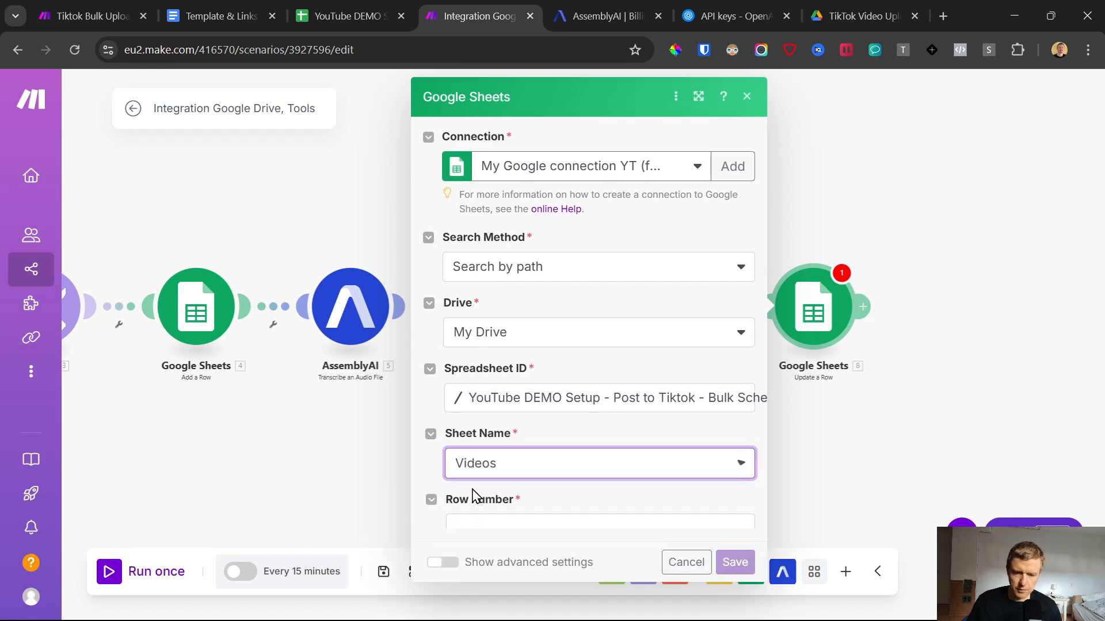
Step: Check the row layout in the Videos sheet and map the update's Row number to Row Number from Google Sheets' Add a Row
scroll(506, 438, down, 2)
click(507, 412)
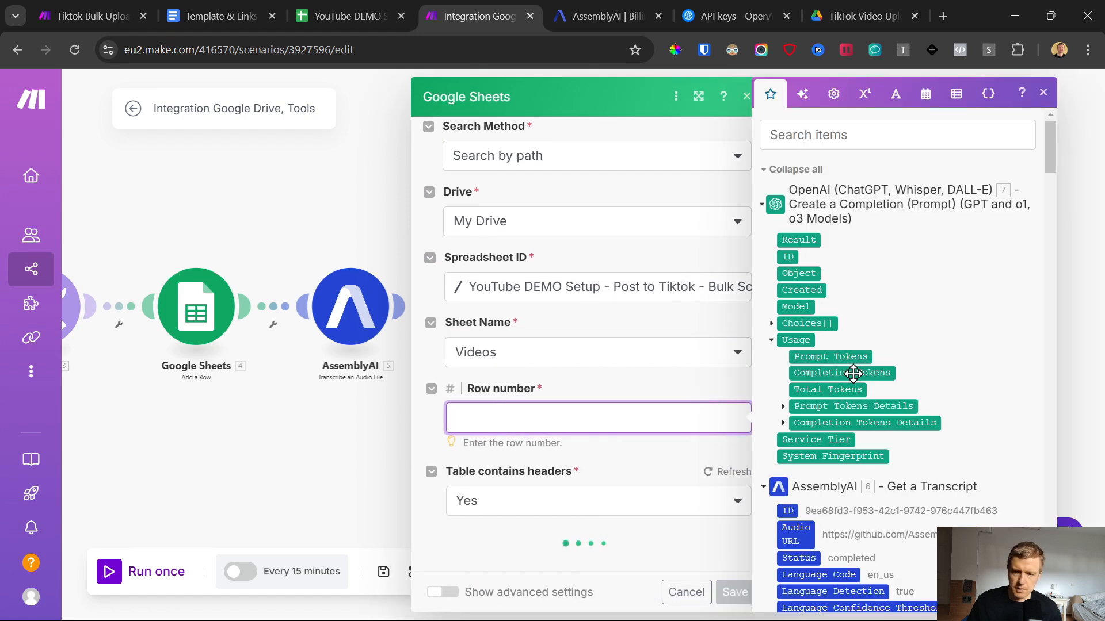
click(332, 15)
click(88, 246)
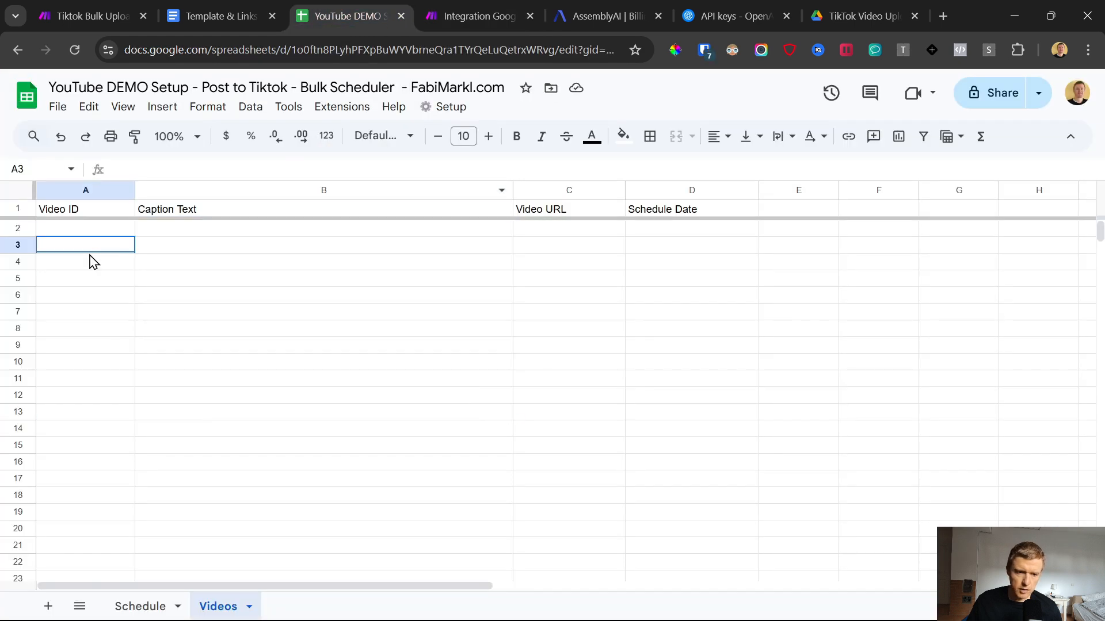
click(495, 230)
click(558, 230)
click(518, 11)
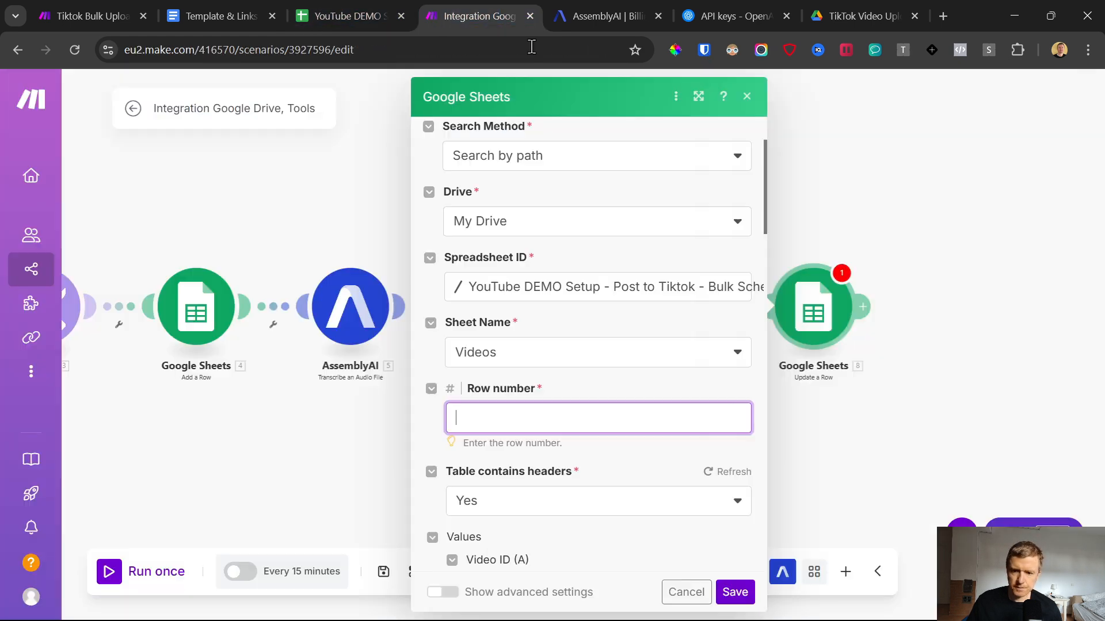
click(567, 423)
scroll(942, 419, down, 20)
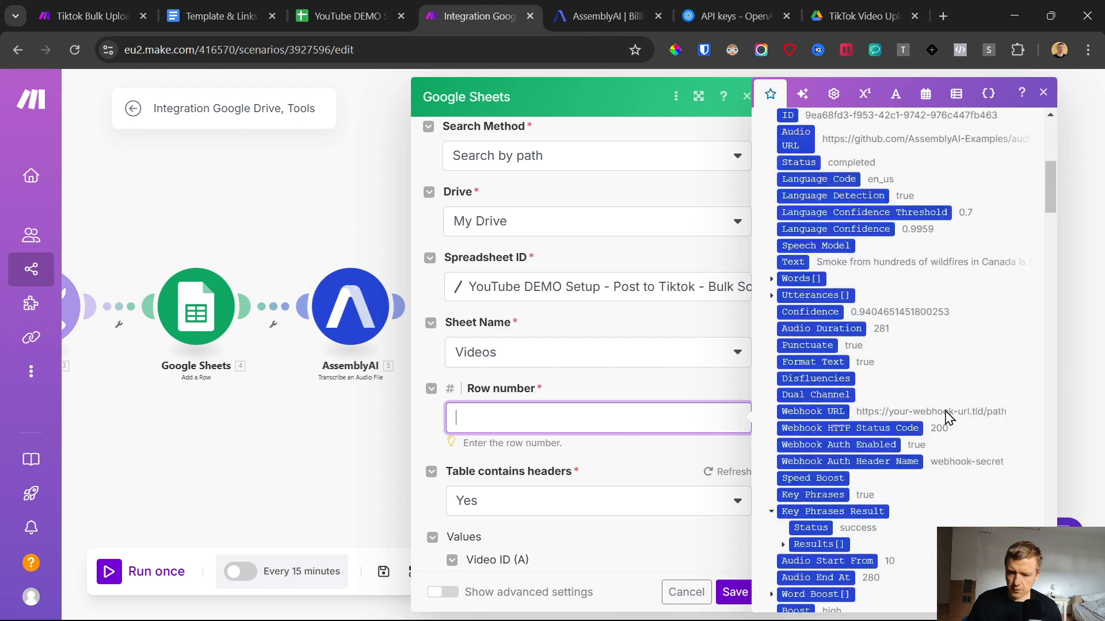
scroll(942, 419, down, 15)
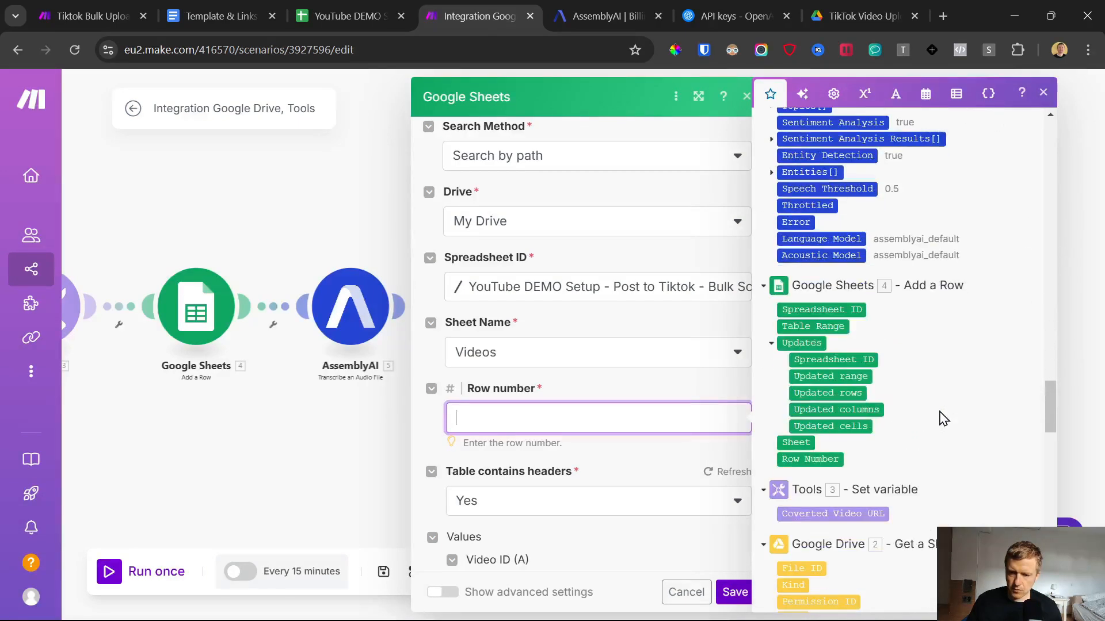
click(803, 460)
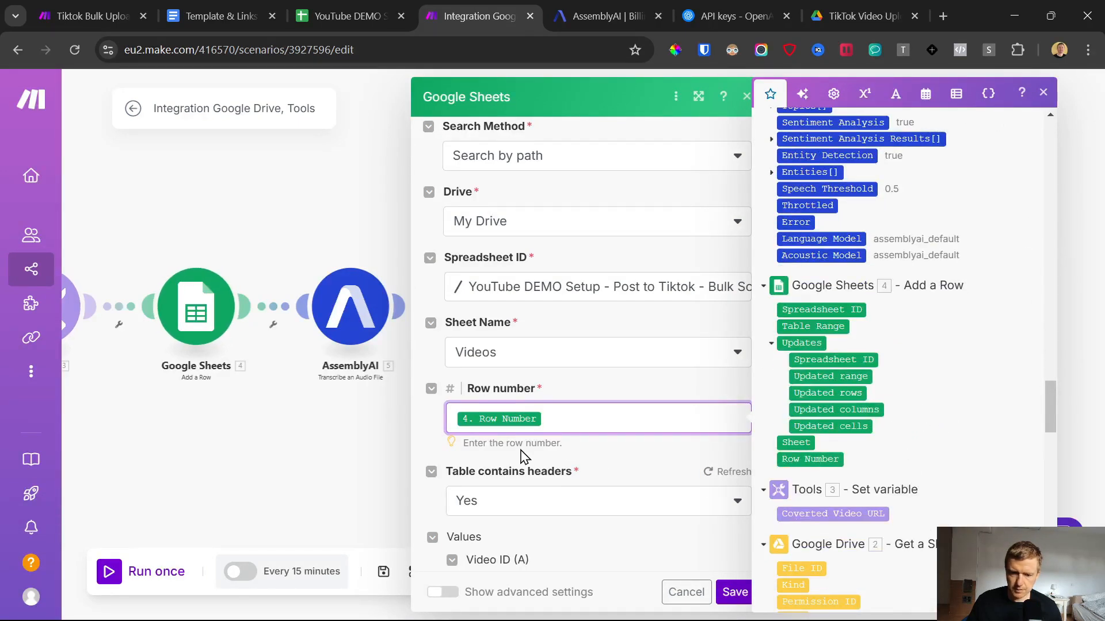
Step: Map Caption Text (B) in the row update to Result from OpenAI's Create a Completion
scroll(598, 454, down, 3)
scroll(601, 447, down, 1)
click(431, 433)
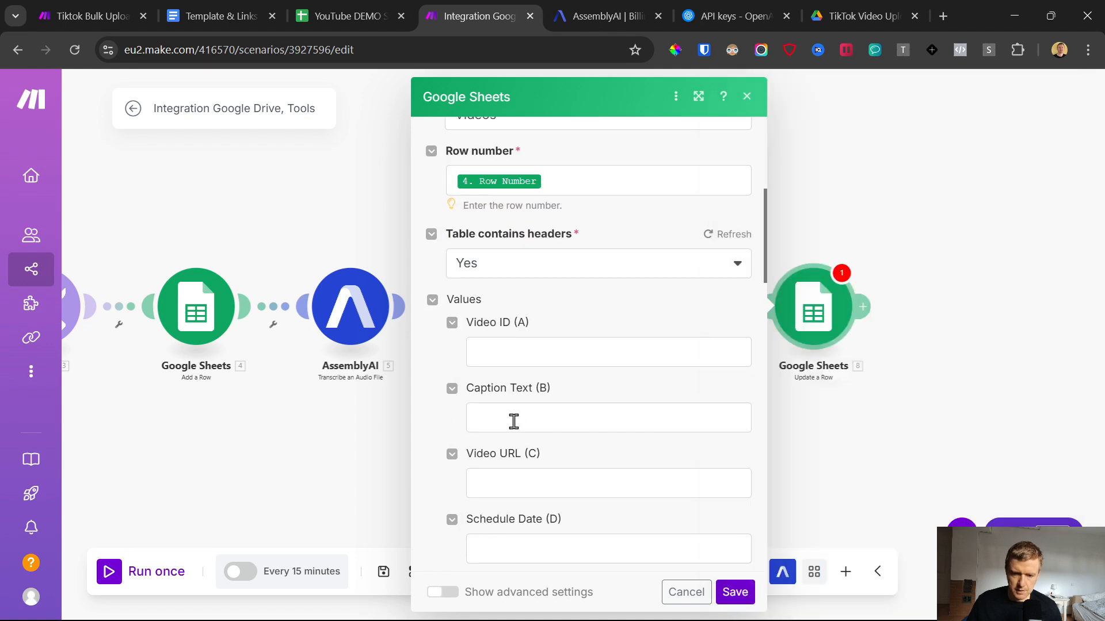
click(514, 422)
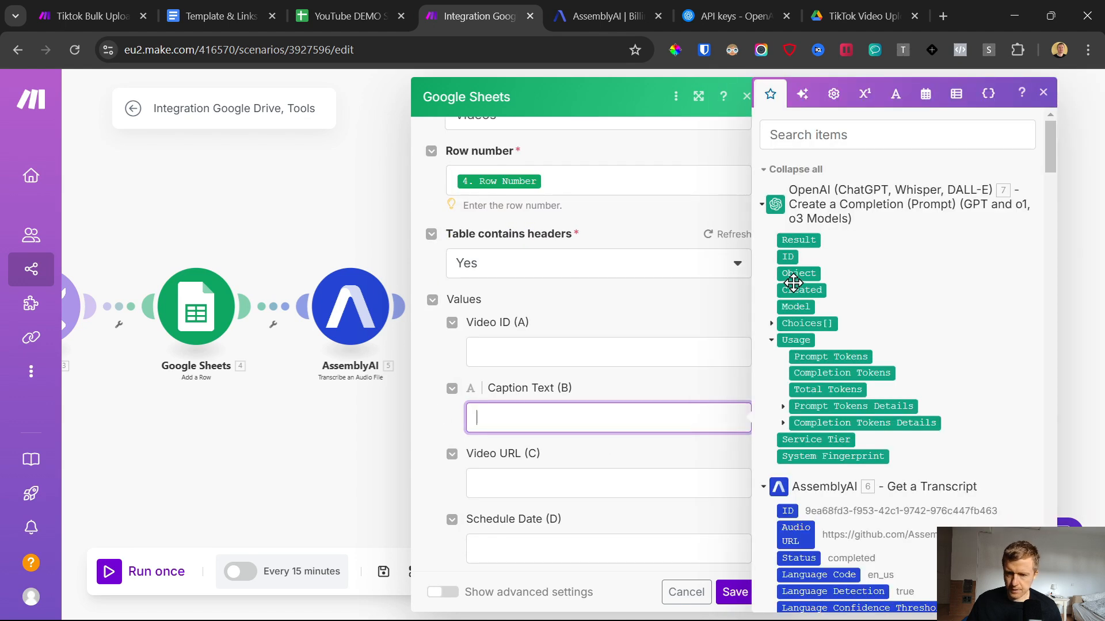
click(798, 240)
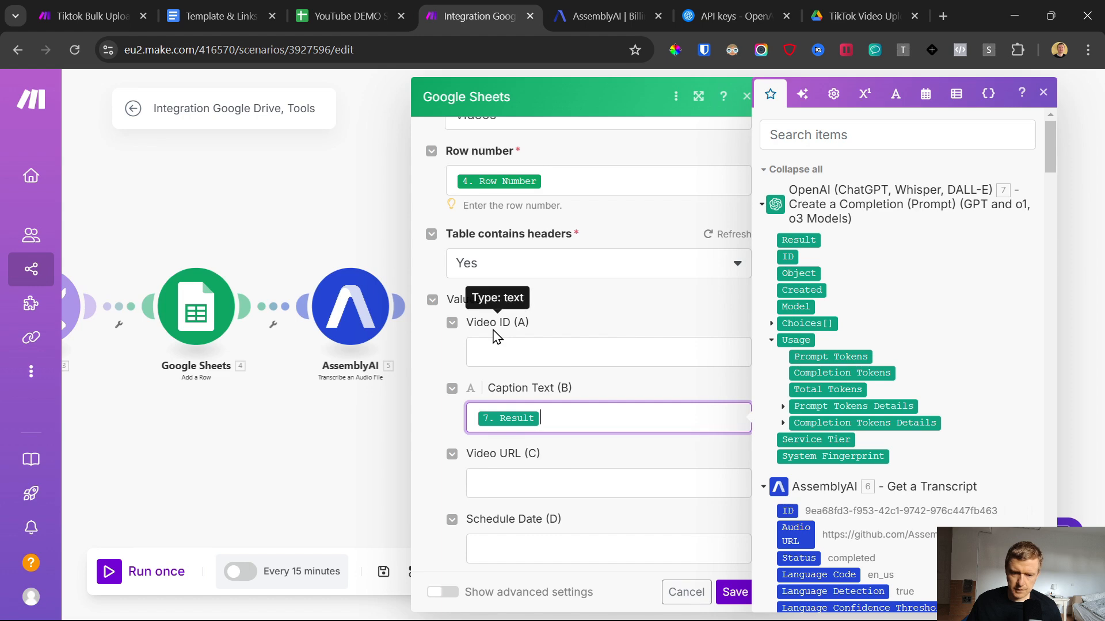
click(499, 354)
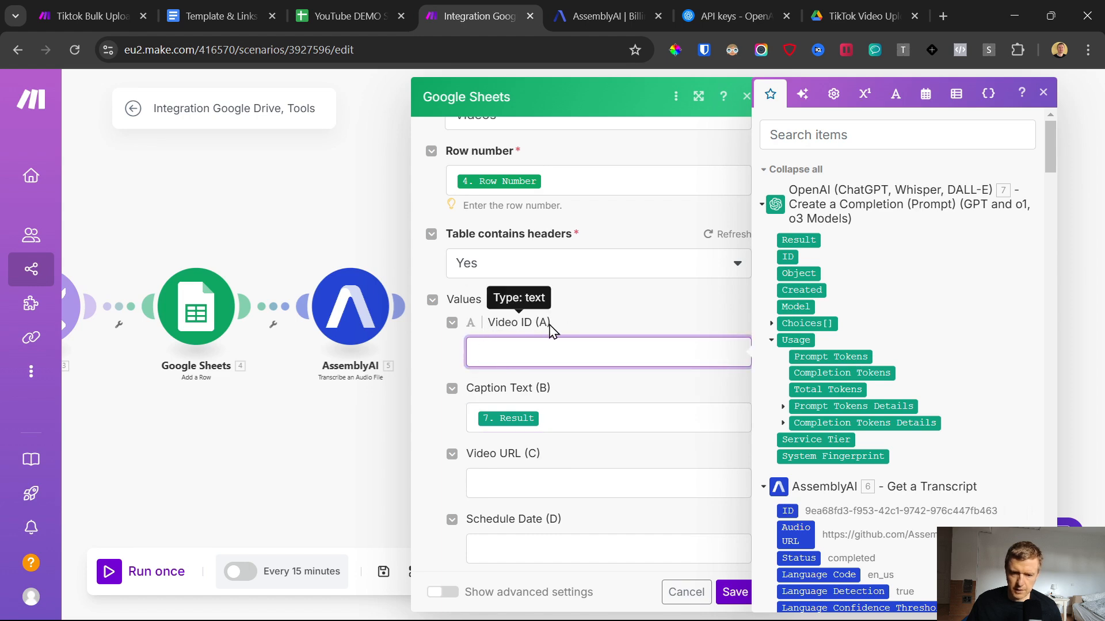
scroll(948, 378, down, 15)
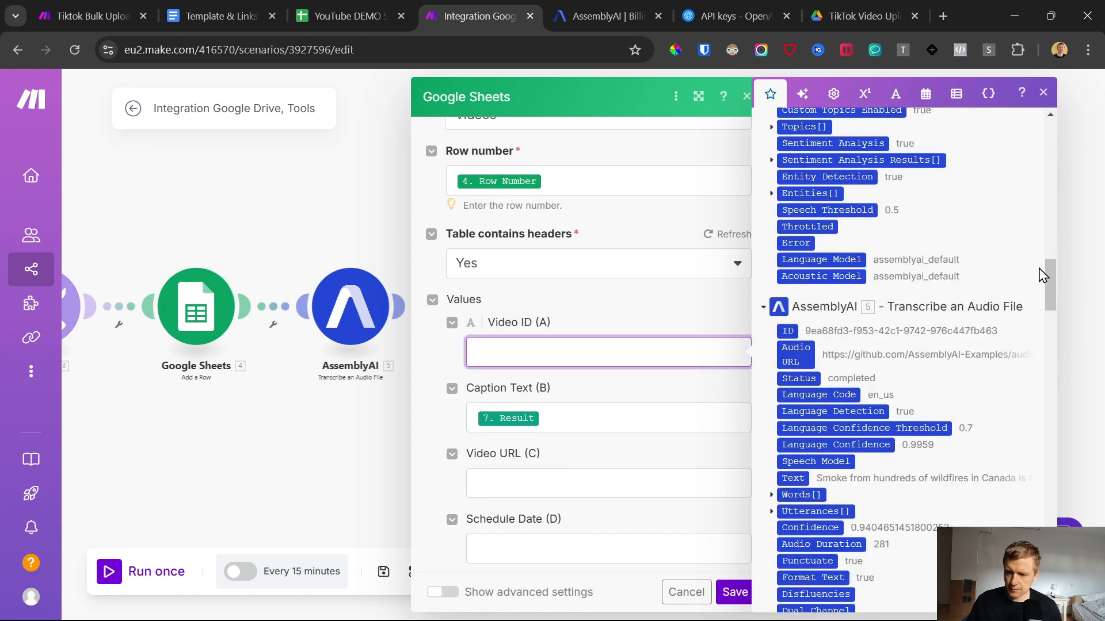
drag(1049, 275, 1095, 469)
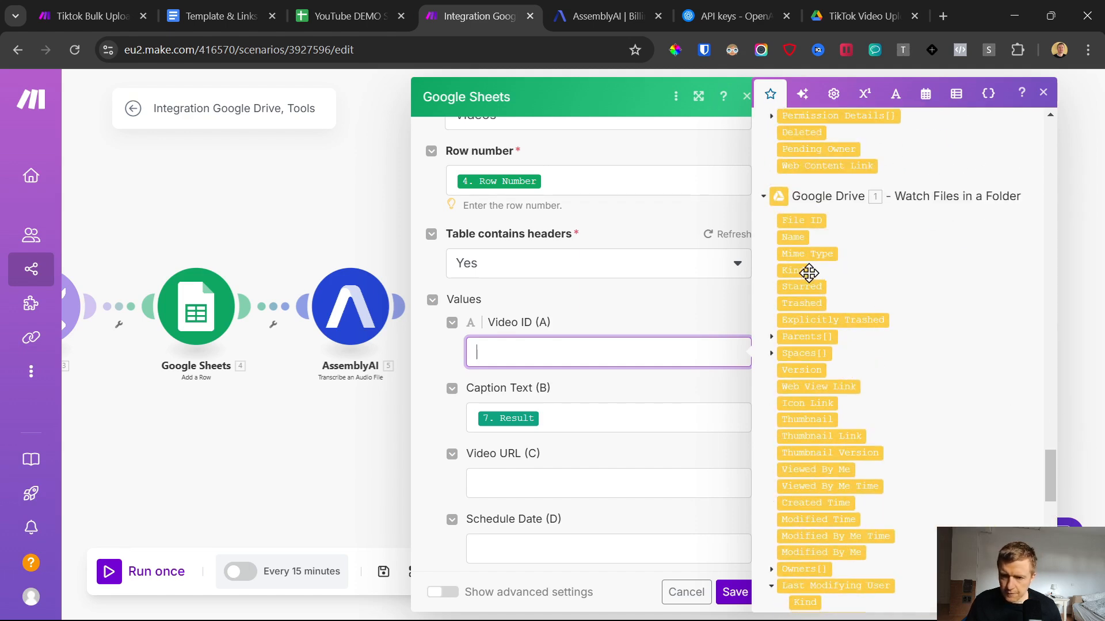
click(794, 236)
click(607, 318)
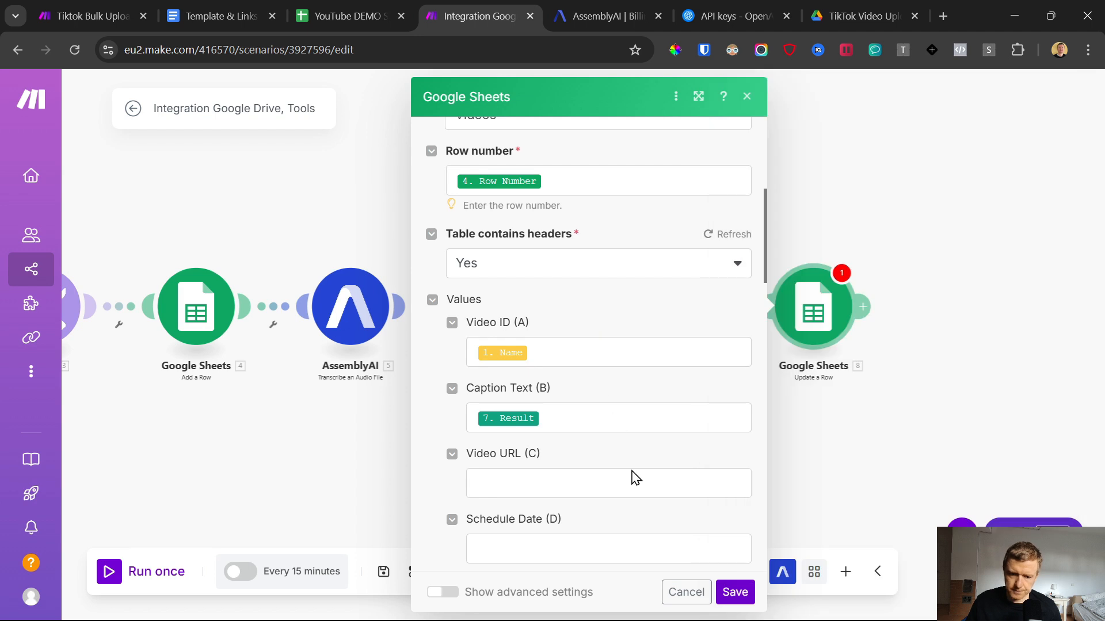
Step: Save the Update a Row module and the whole scenario
click(735, 592)
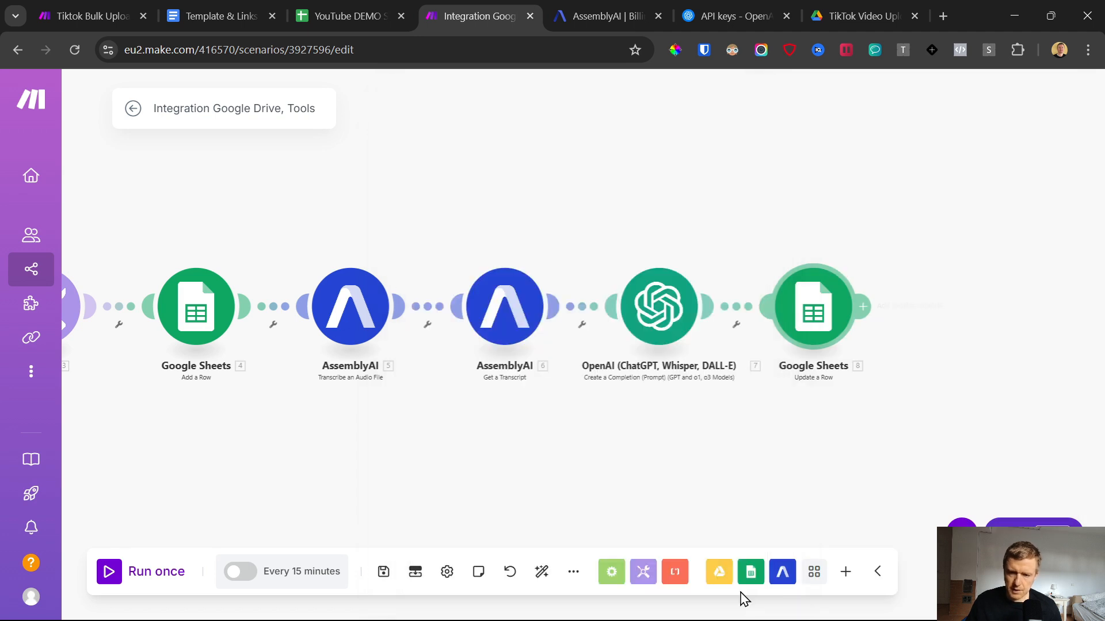
click(381, 573)
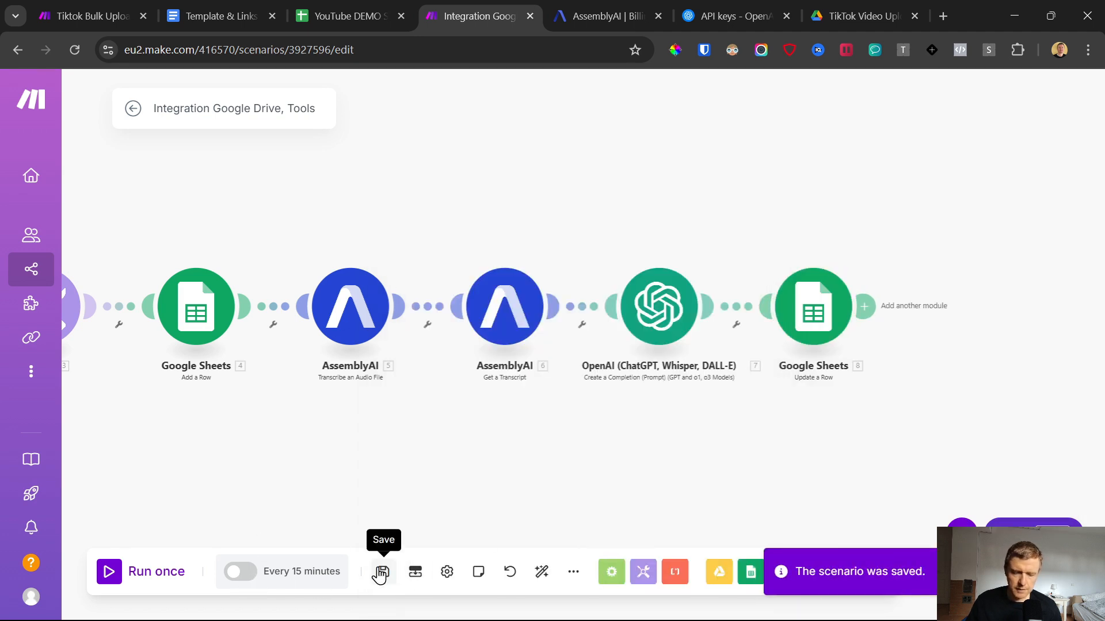
scroll(459, 484, left, 3)
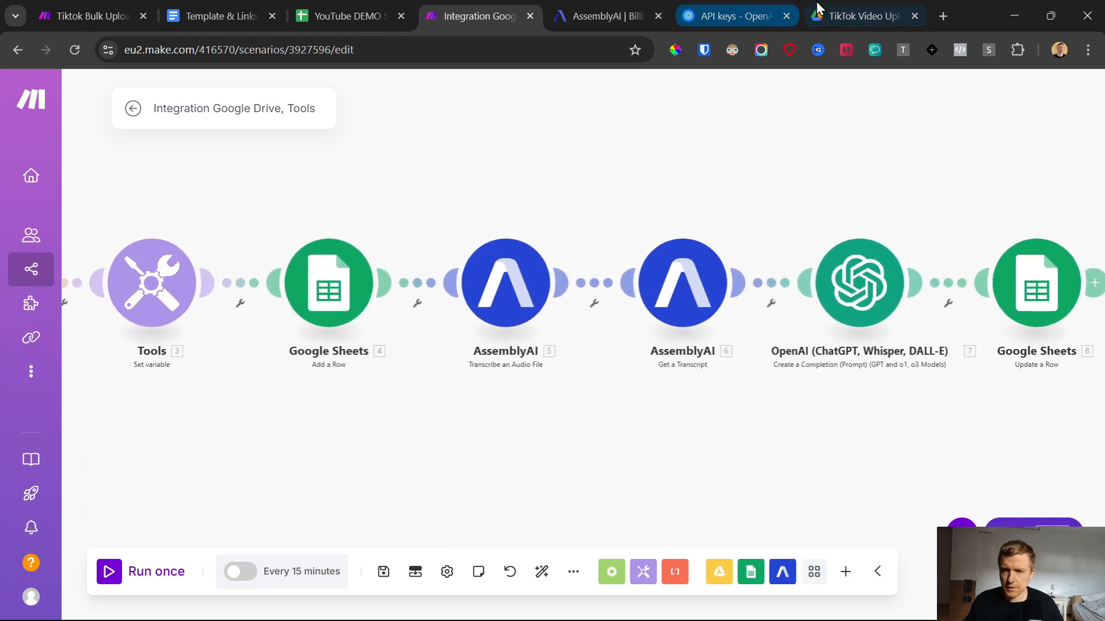
Step: Close the AssemblyAI and OpenAI pages and upload 1.mp4 to the TikTok Video Uploads DEMO folder in Google Drive
click(863, 16)
click(658, 16)
click(657, 17)
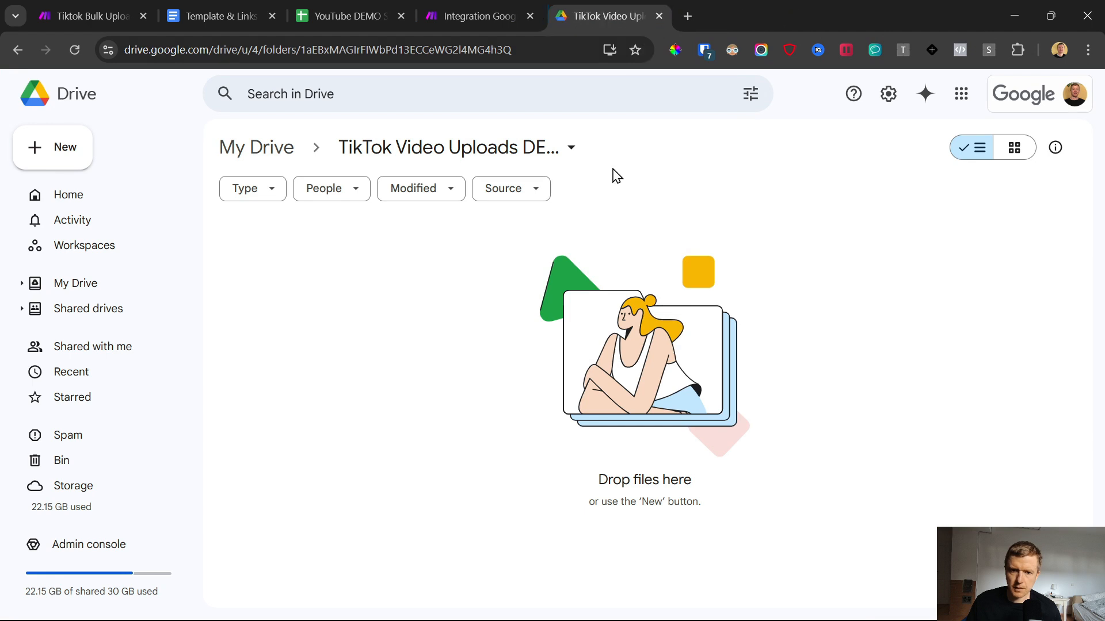
click(54, 165)
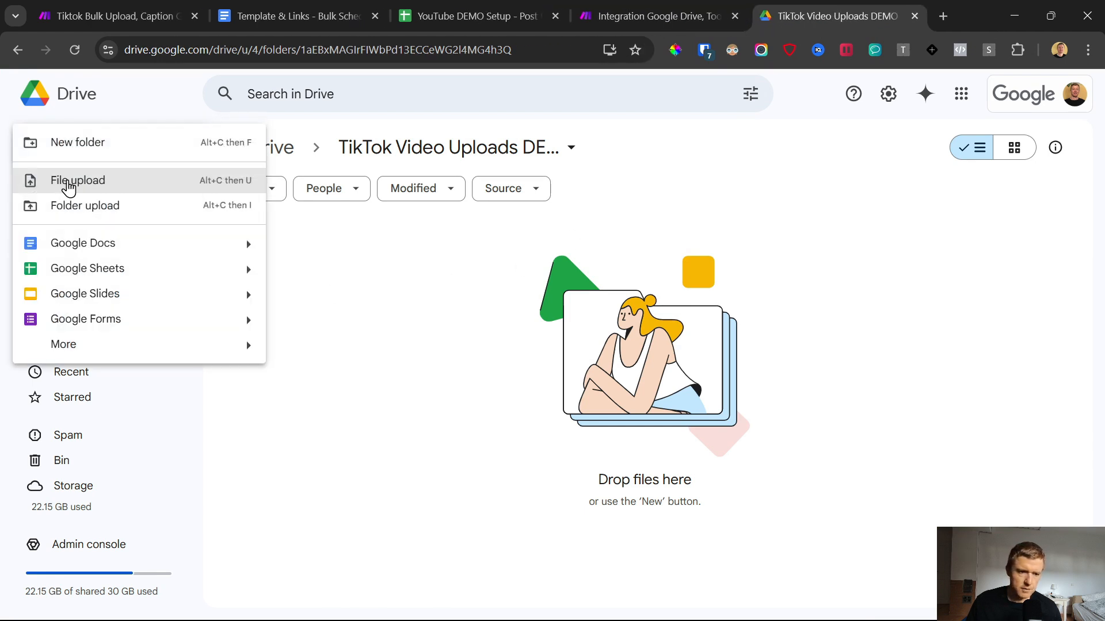
click(64, 184)
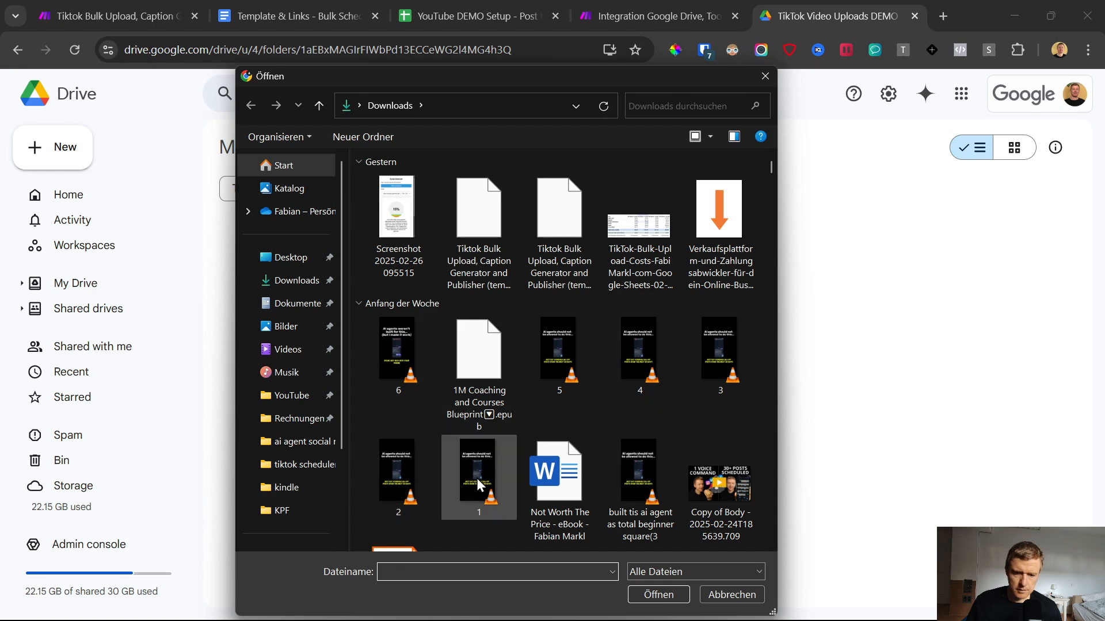
double_click(476, 479)
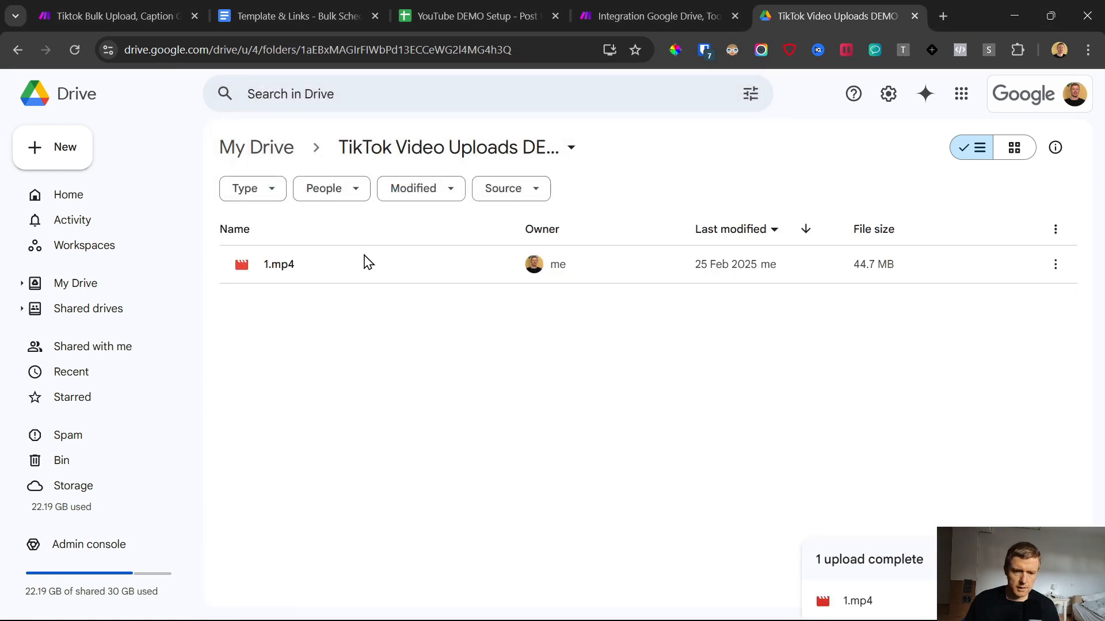
Step: Switch to Make and run the whole scenario once to test it with the uploaded video
click(656, 16)
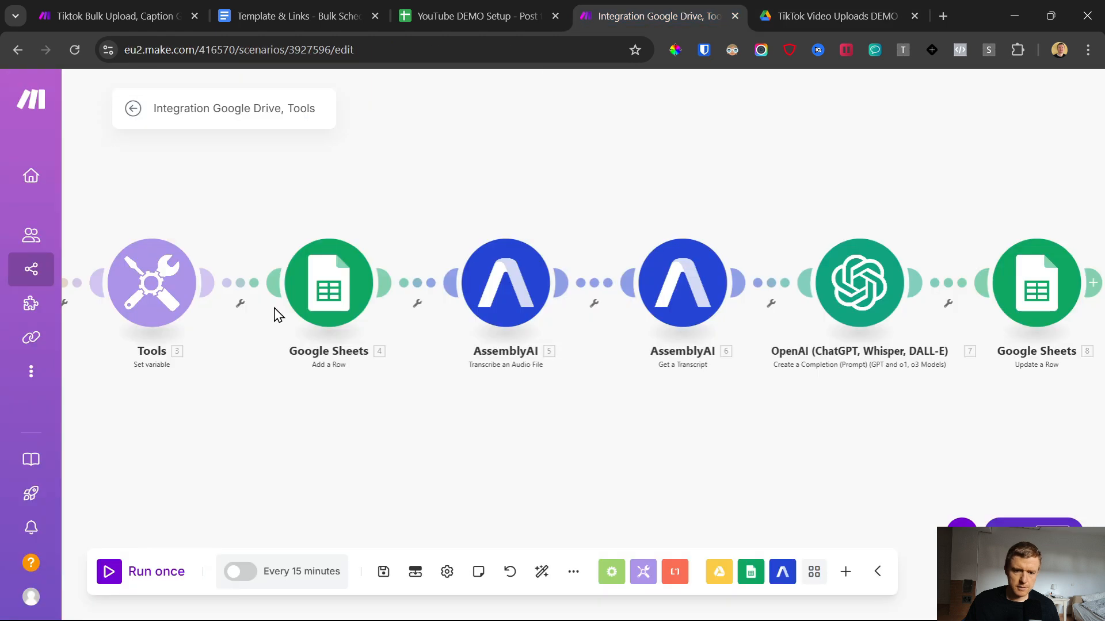
click(109, 572)
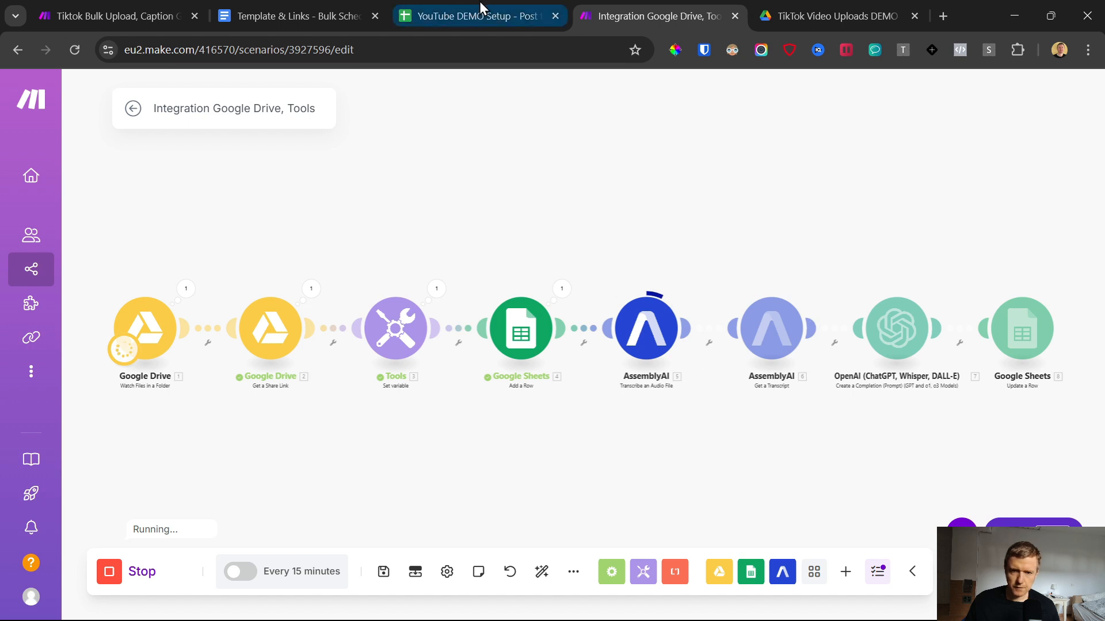
click(479, 16)
click(620, 17)
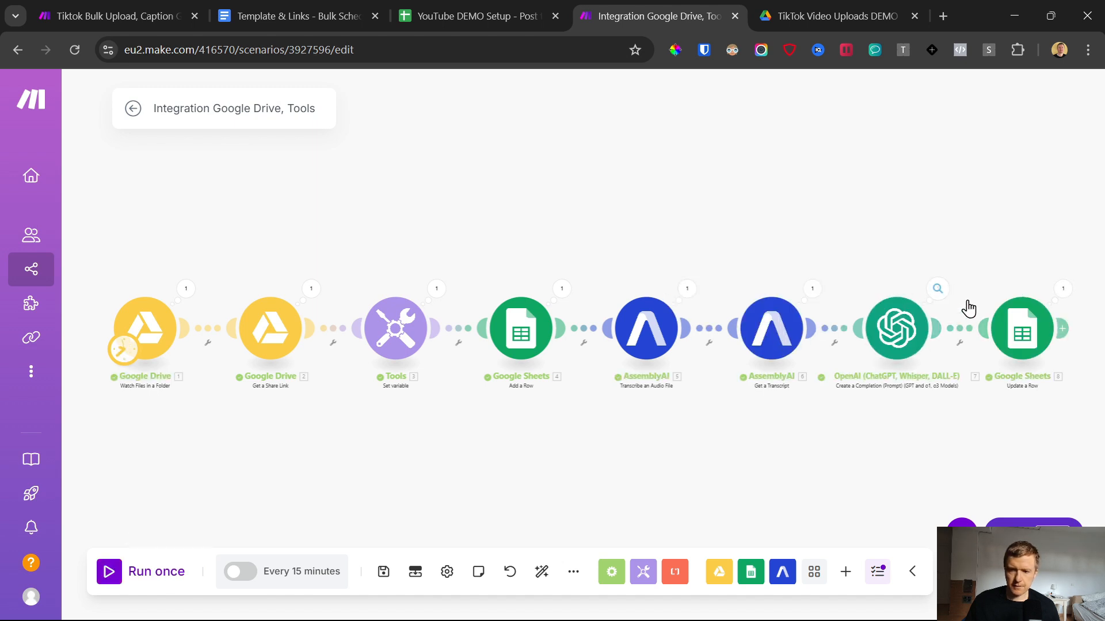
Step: Check the video ID, caption, video URL and schedule date of the new row in the Videos sheet
click(565, 8)
click(278, 248)
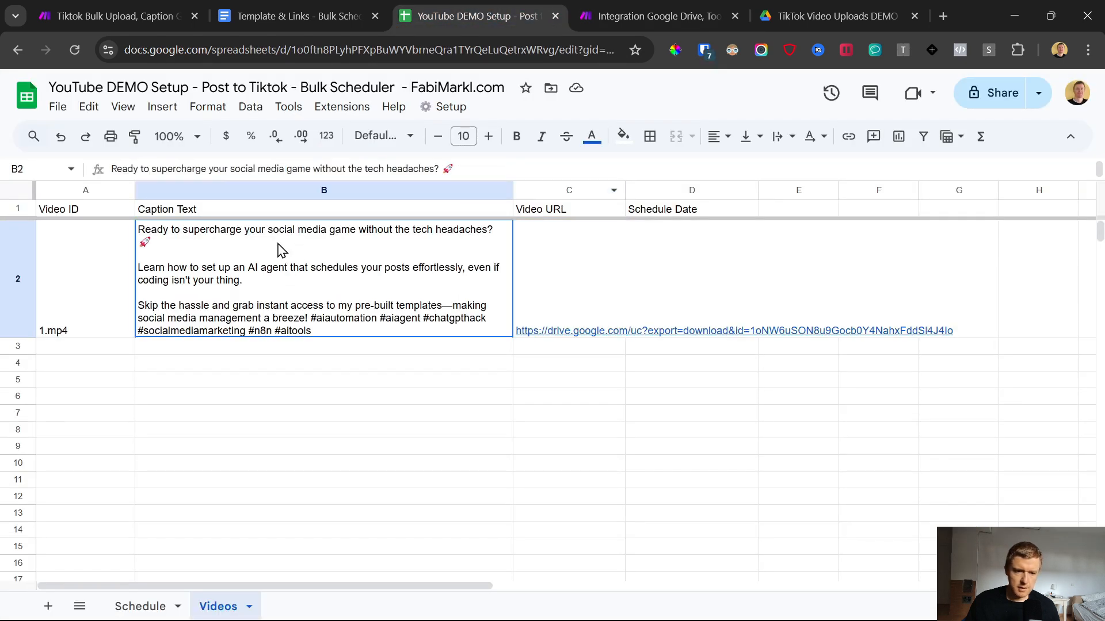
click(25, 288)
drag(92, 283, 578, 277)
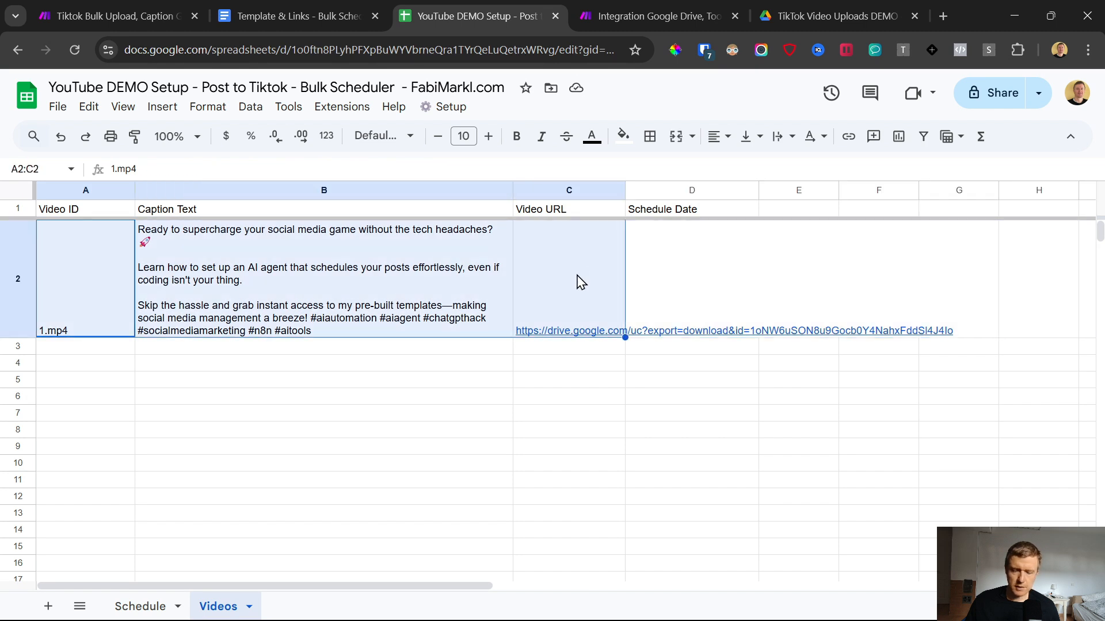
click(544, 400)
click(655, 273)
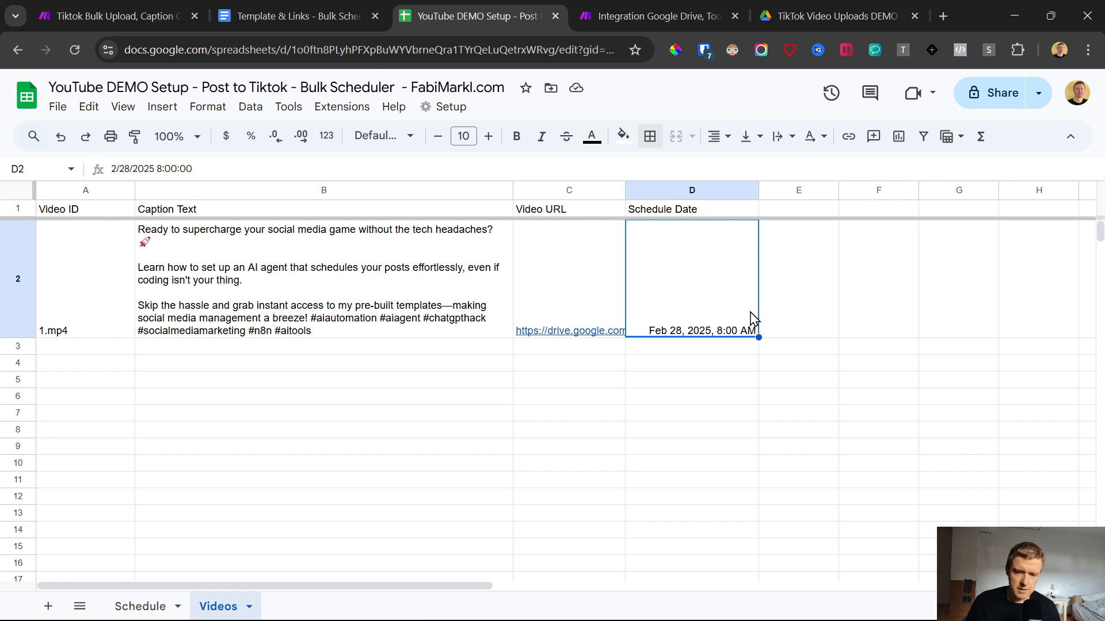
drag(160, 267, 691, 276)
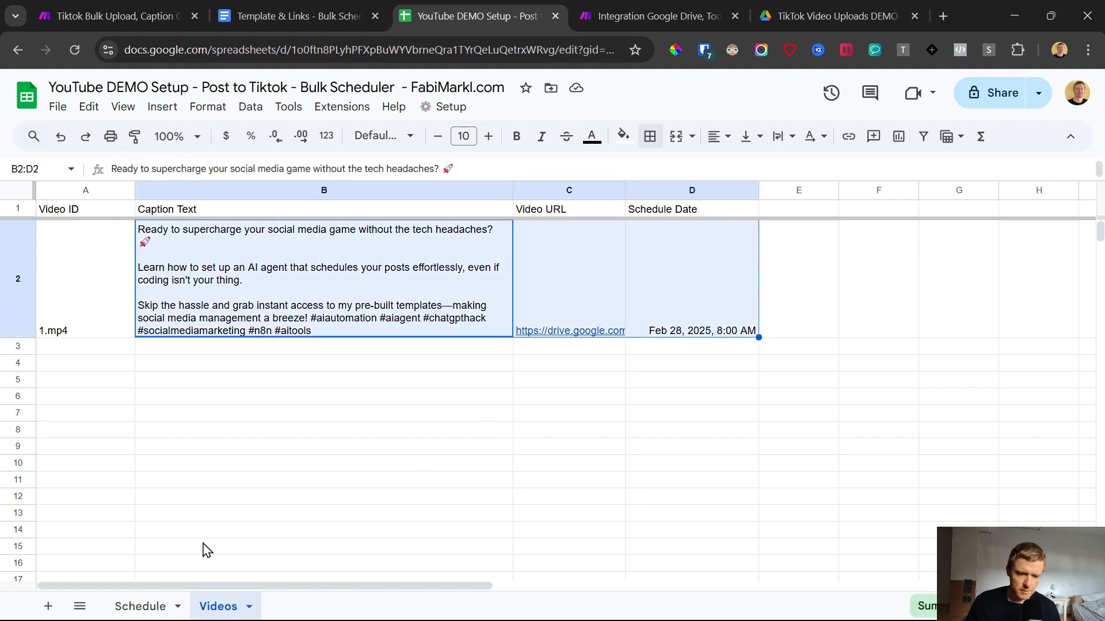
Step: Review the posts per day and the earliest and latest times in the Schedule sheet, and return to Videos
click(140, 608)
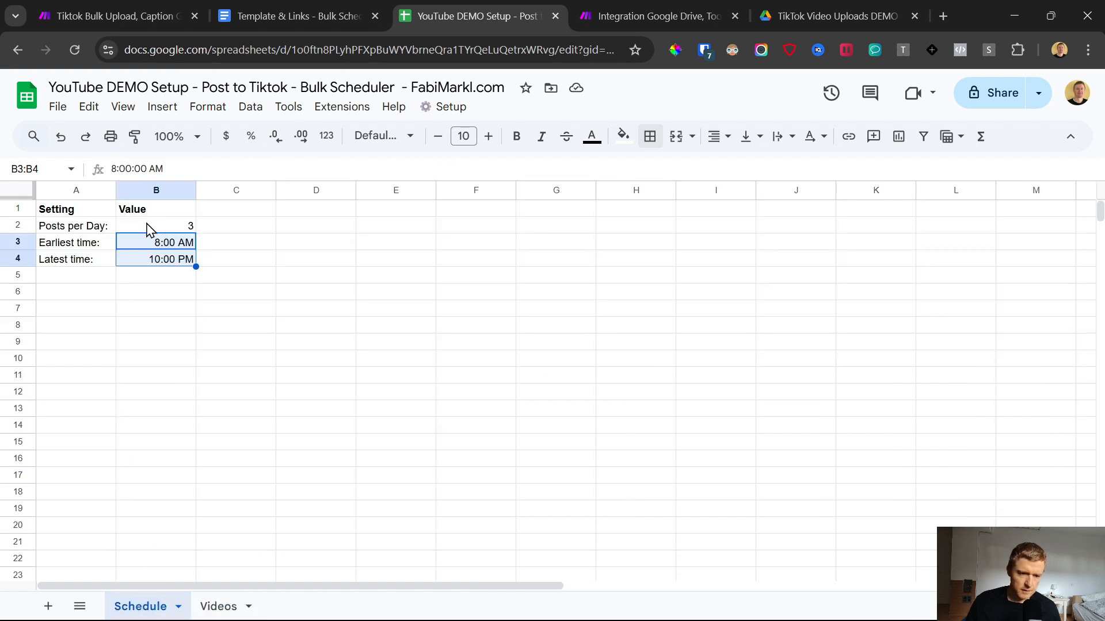
drag(148, 230, 145, 267)
click(218, 607)
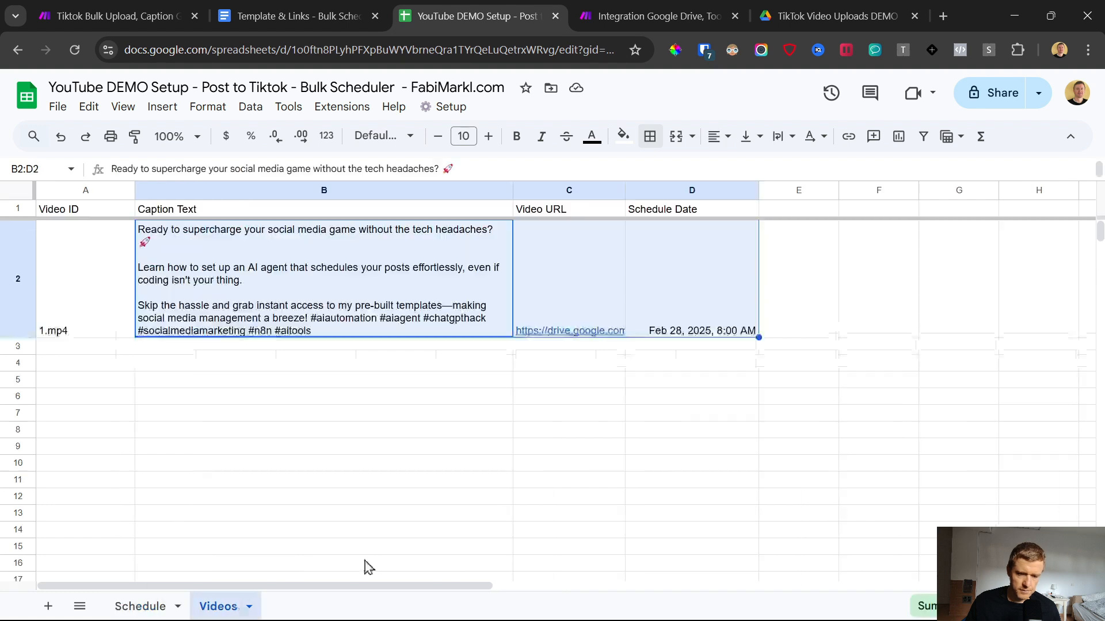
Step: Fill row 2's caption text and video URL down through row 8 of the Videos sheet as test posts
drag(390, 291, 553, 331)
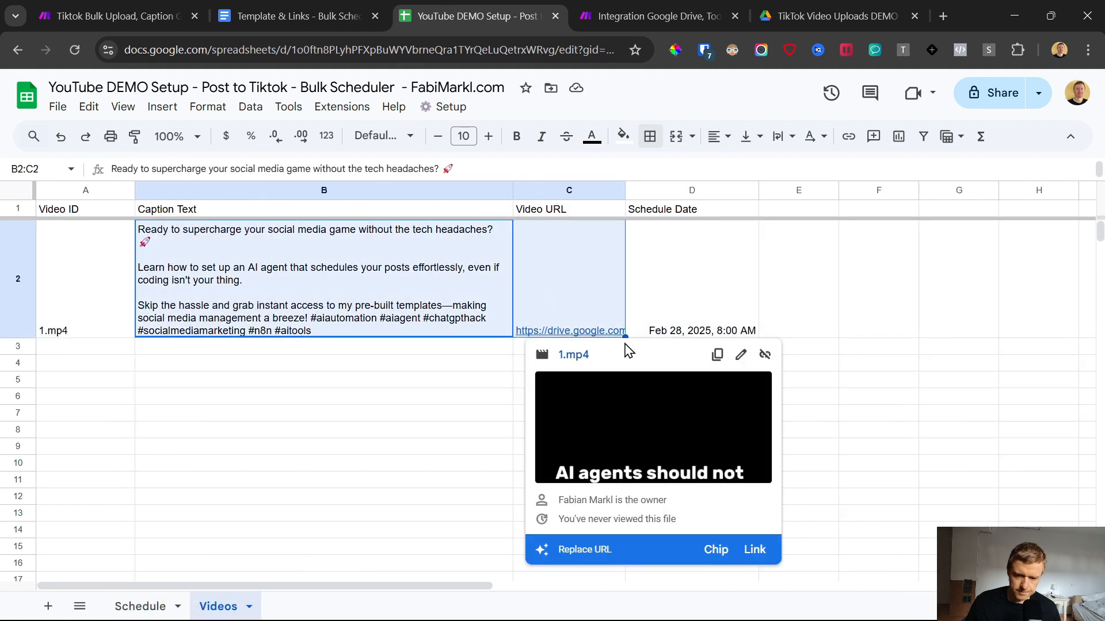
drag(626, 340, 619, 446)
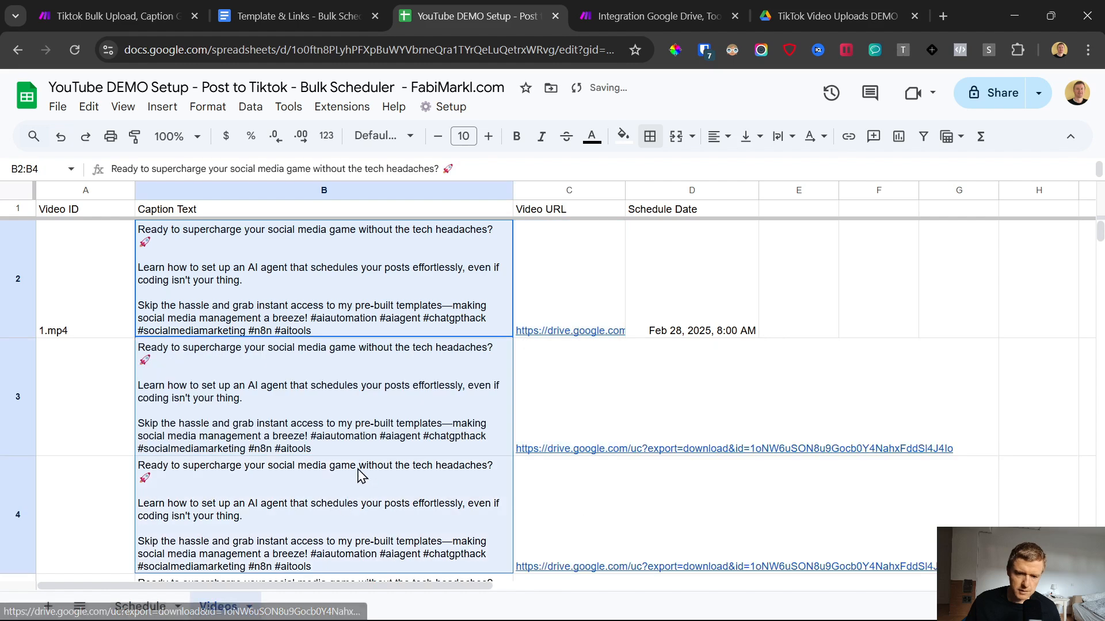
click(409, 335)
scroll(410, 338, down, 3)
drag(409, 335, 700, 370)
scroll(414, 340, up, 3)
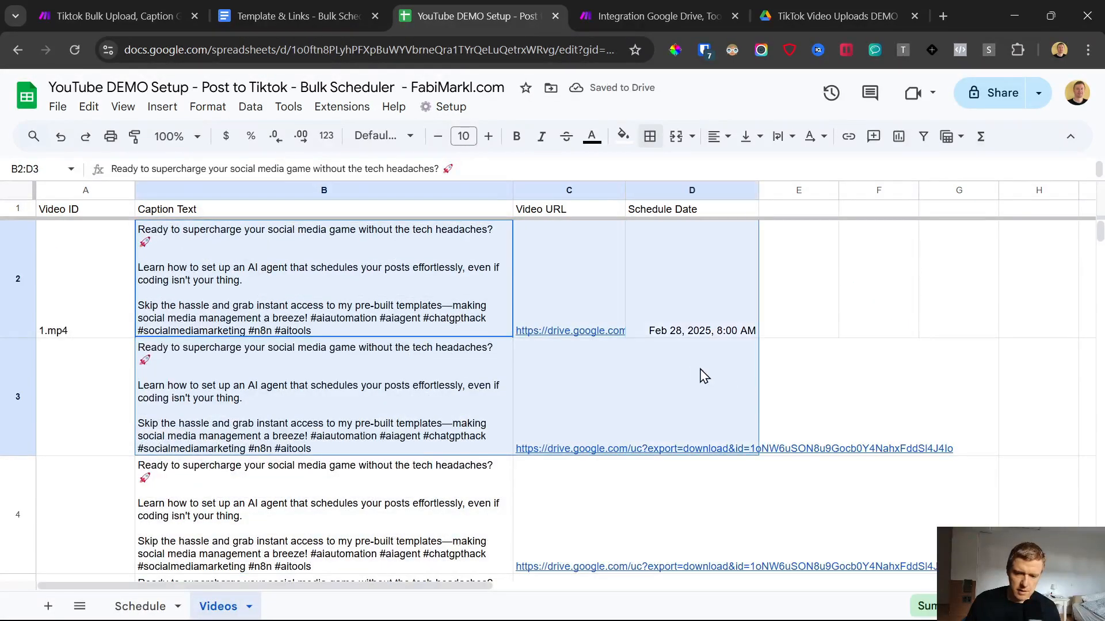
click(693, 368)
scroll(686, 362, down, 5)
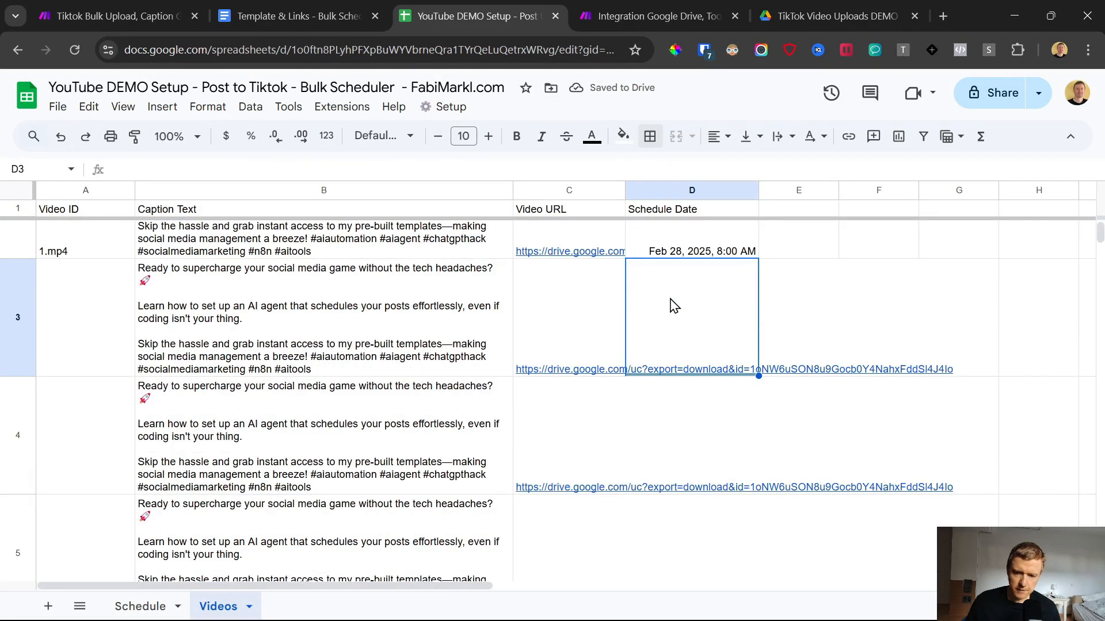
scroll(675, 305, down, 5)
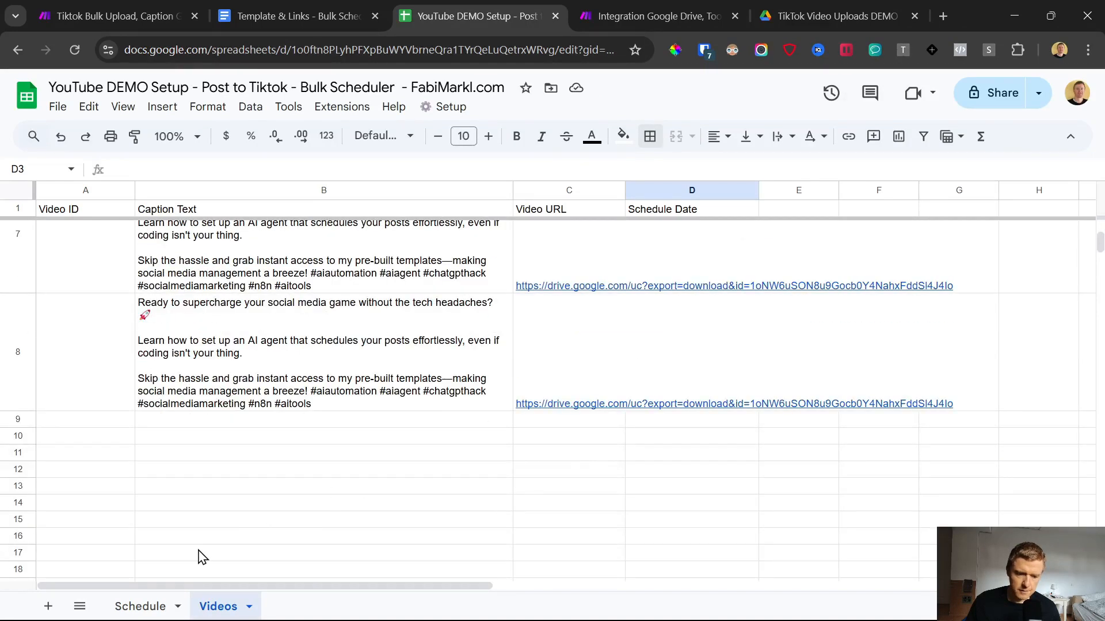
Step: Compare the schedule dates in the Videos sheet with the posts per day and time limits in the Schedule sheet
click(140, 607)
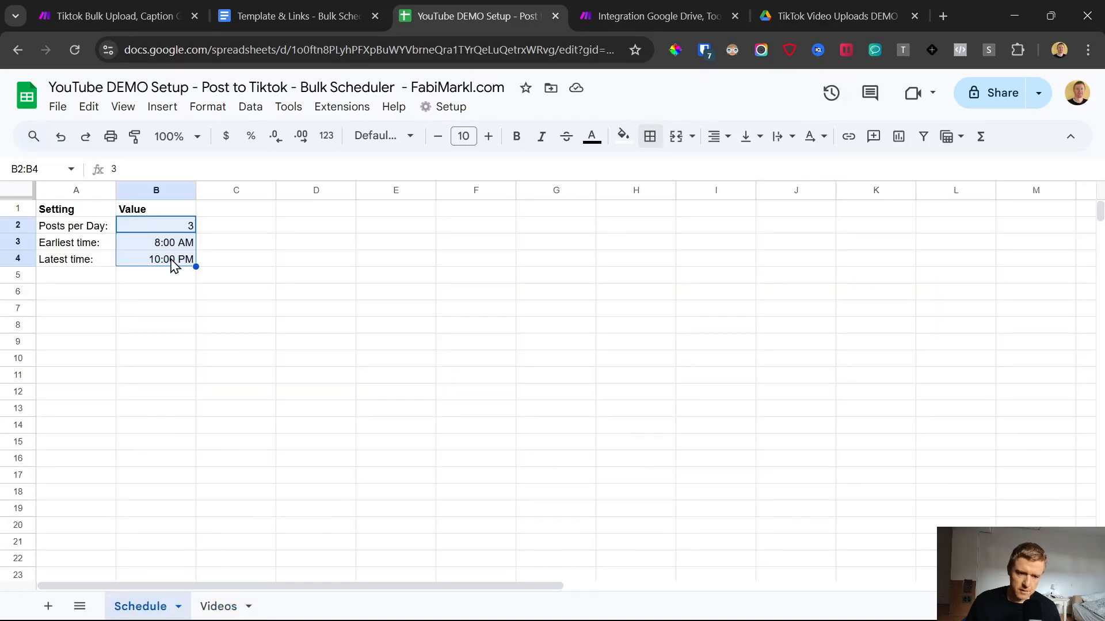
click(218, 607)
click(679, 340)
scroll(675, 383, down, 1)
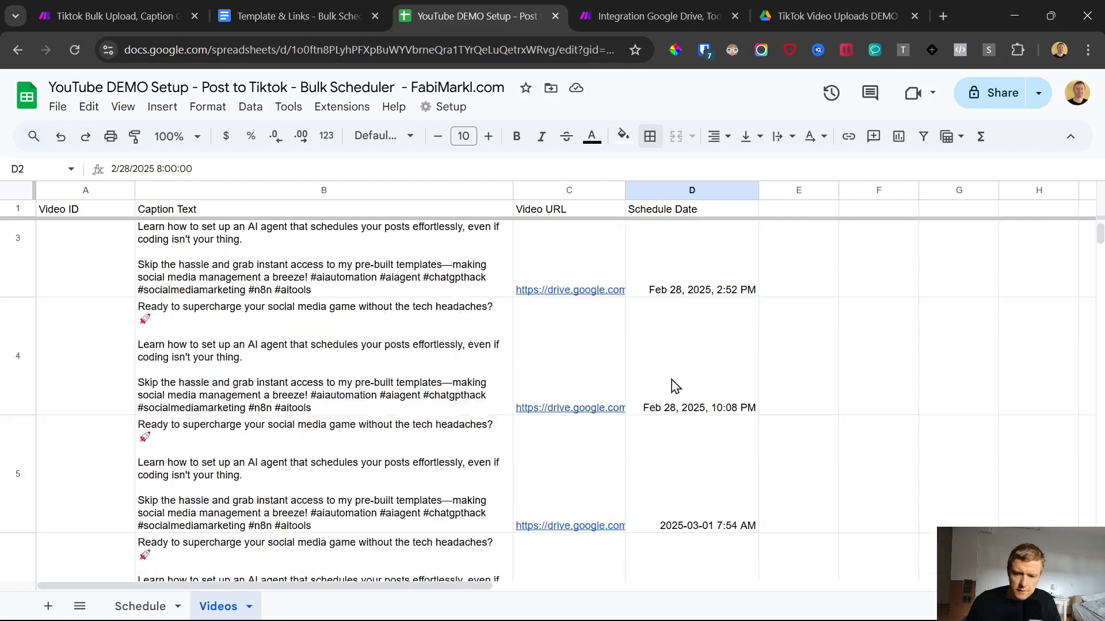
click(668, 256)
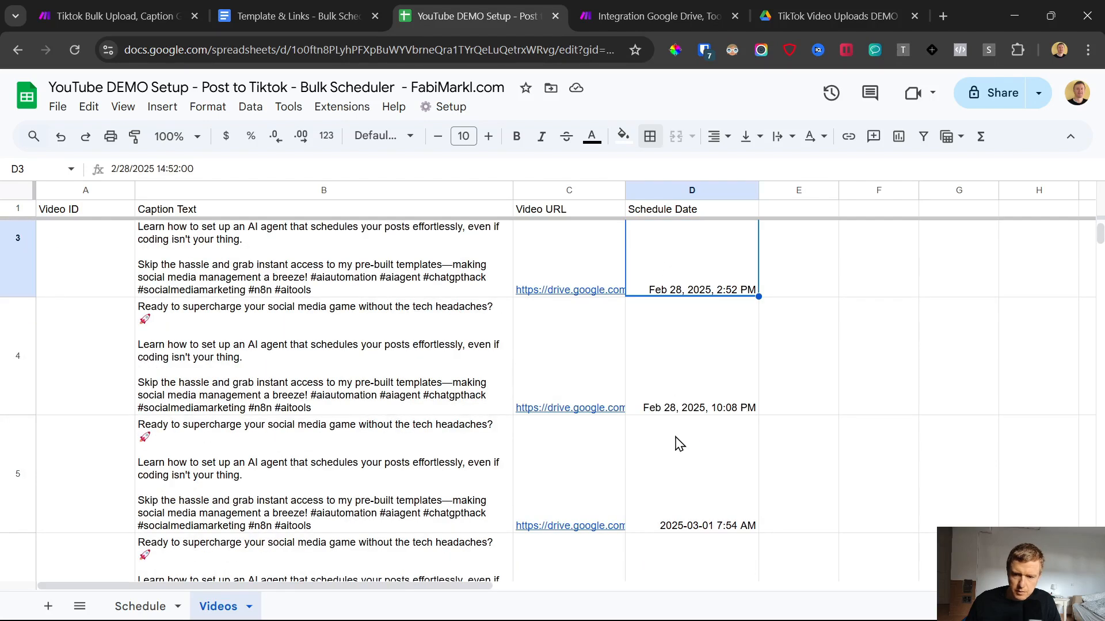
click(152, 605)
click(158, 243)
click(153, 260)
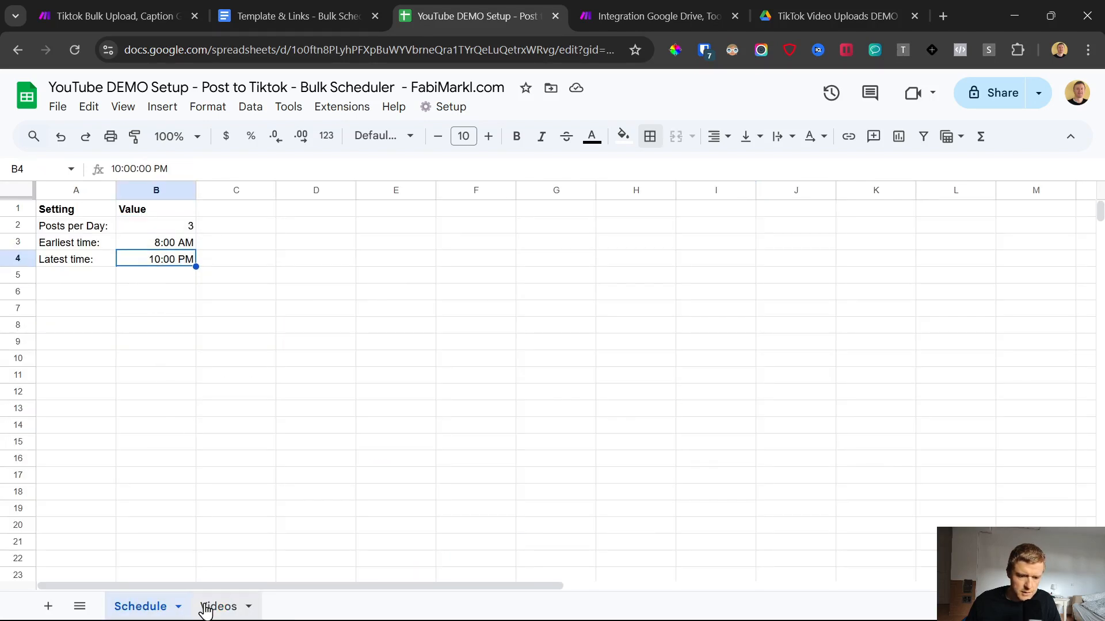
click(223, 608)
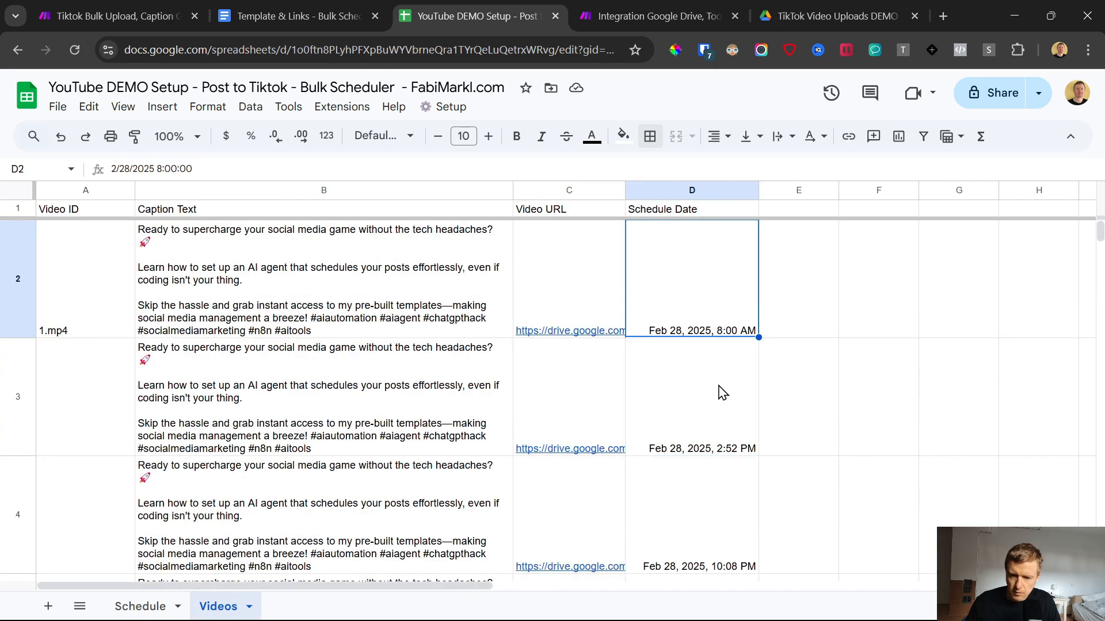
Step: Check the schedule dates row by row down to row 8 and the empty date cells below
click(709, 397)
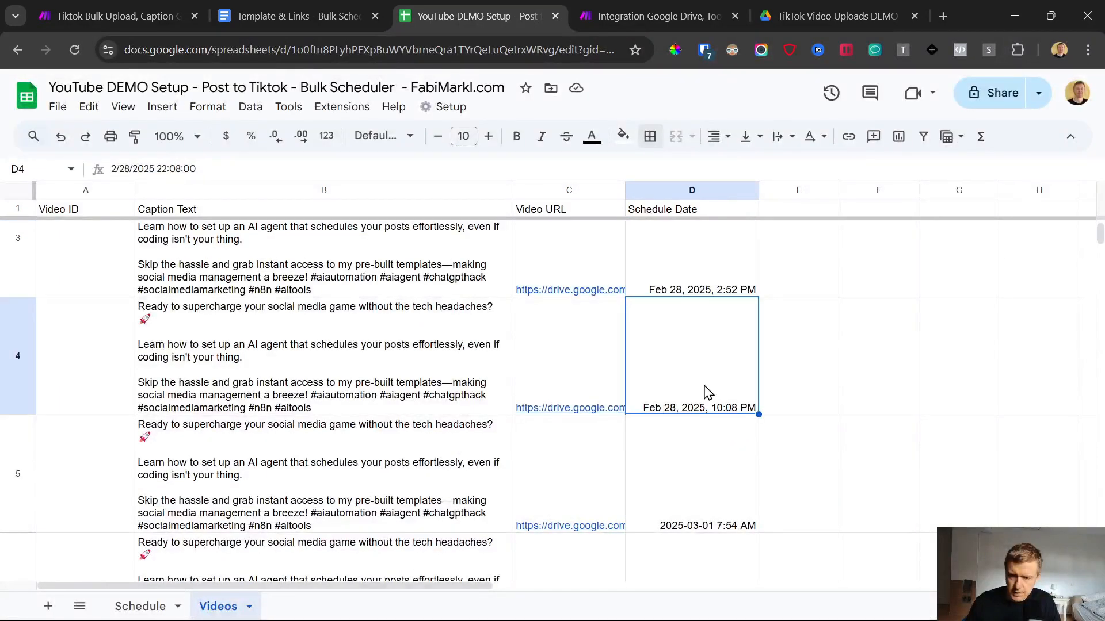
scroll(706, 359, down, 3)
click(707, 353)
click(661, 432)
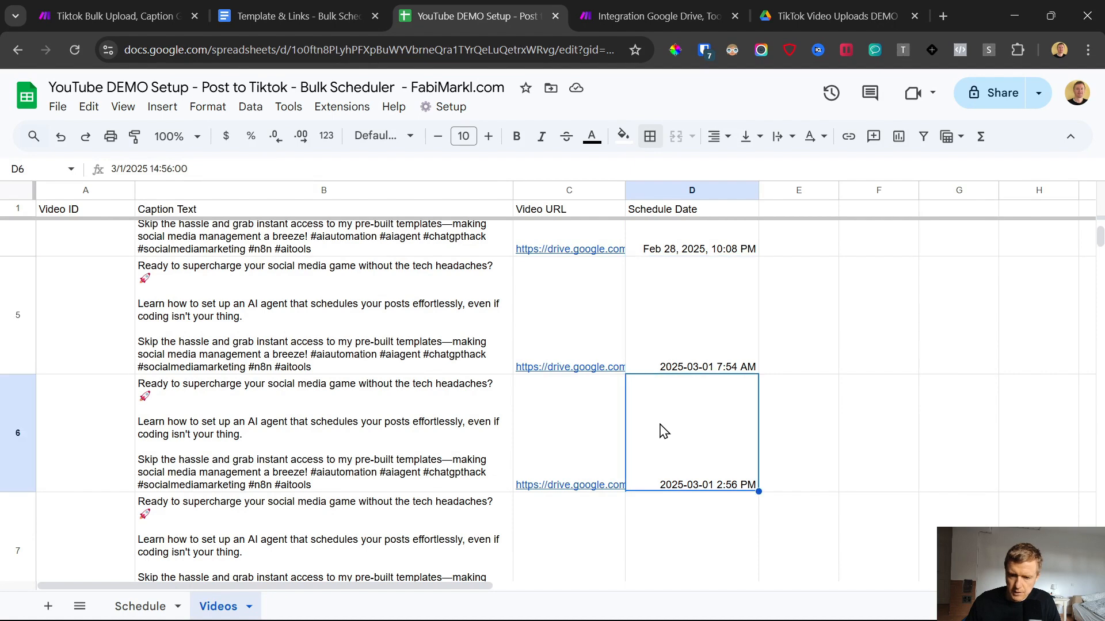
scroll(666, 400, down, 3)
click(668, 400)
scroll(676, 390, down, 3)
click(690, 394)
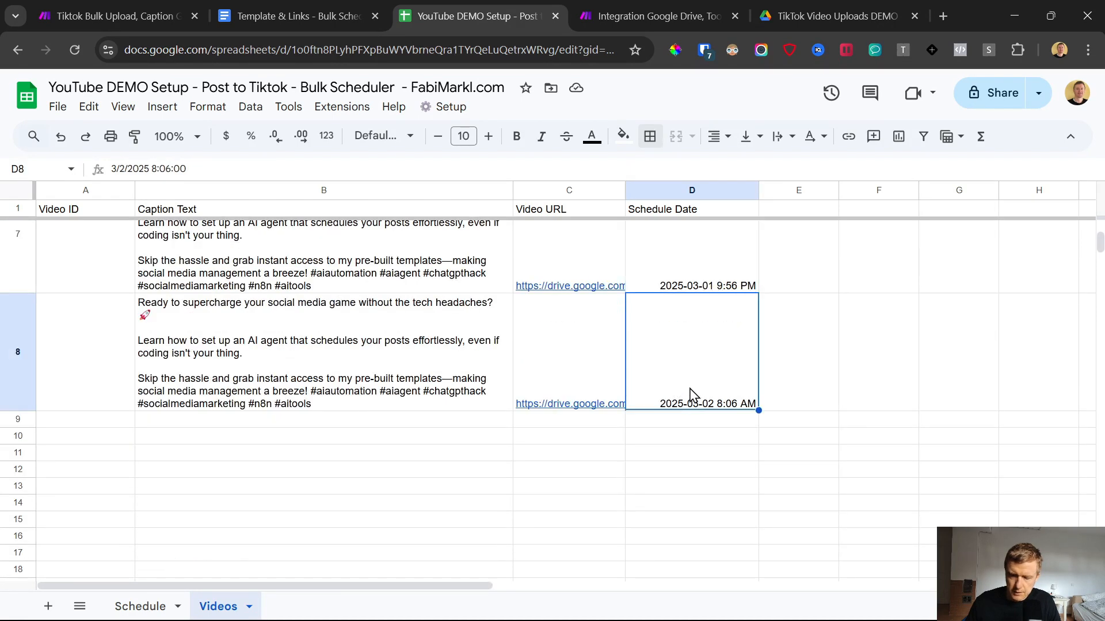
drag(707, 438, 705, 572)
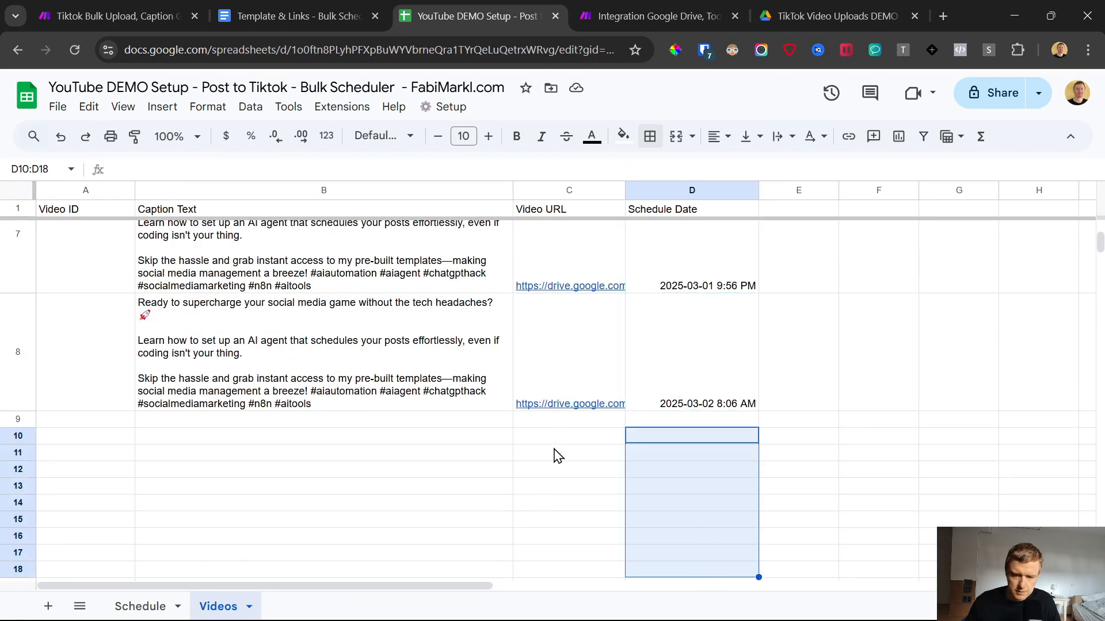
Step: Review the captions, video URLs and schedule dates of the copied posts from row 3 downward
scroll(335, 463, up, 8)
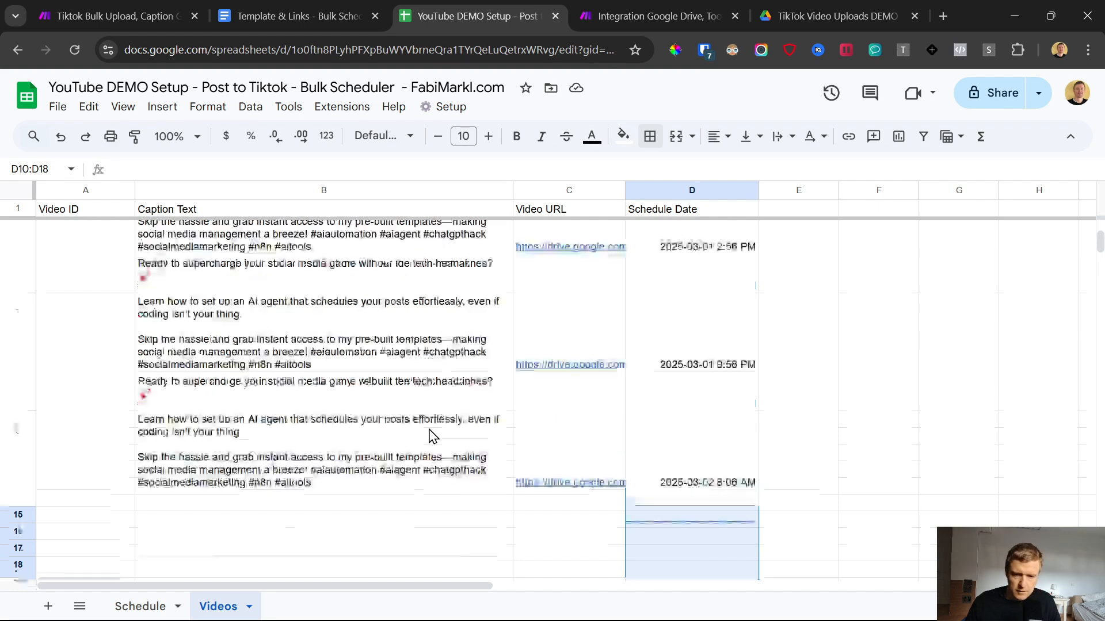
click(449, 257)
click(545, 237)
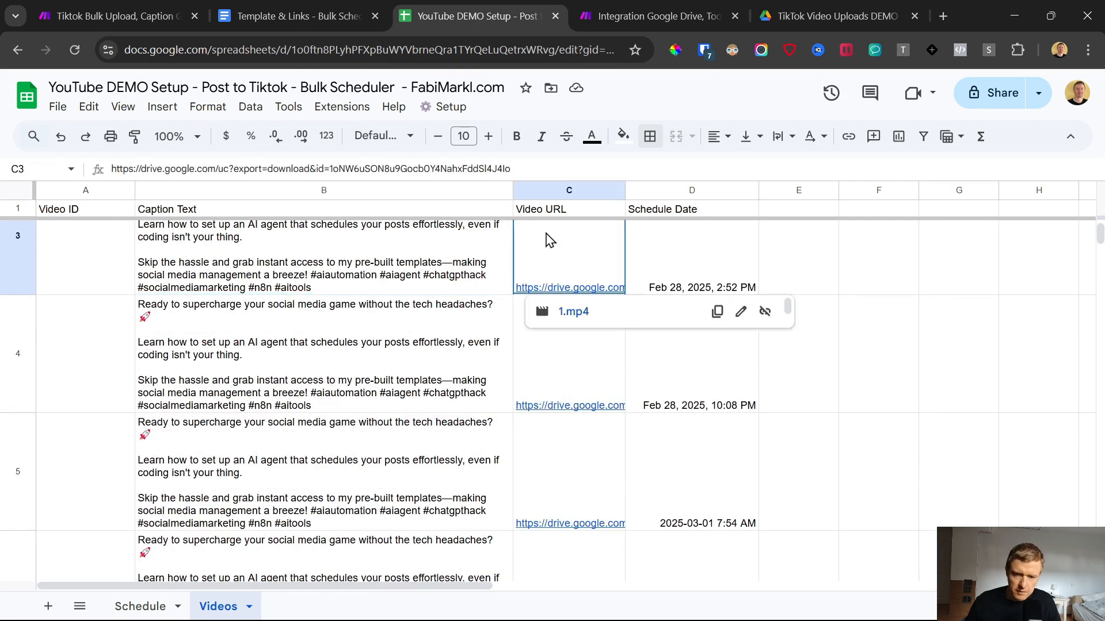
click(681, 253)
drag(295, 268, 332, 510)
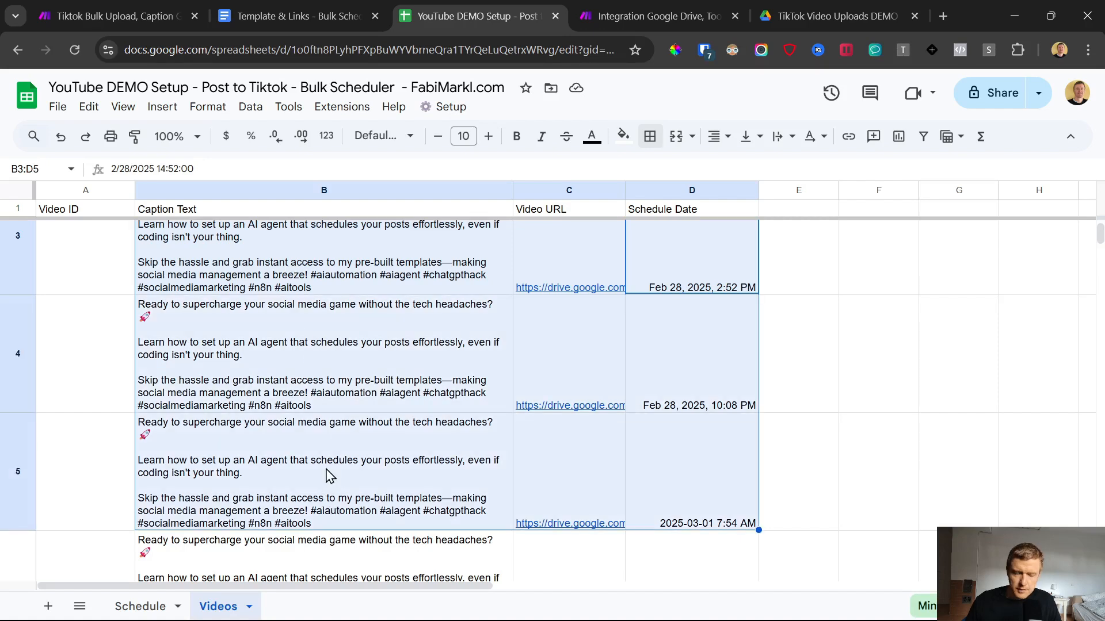
drag(173, 253, 713, 448)
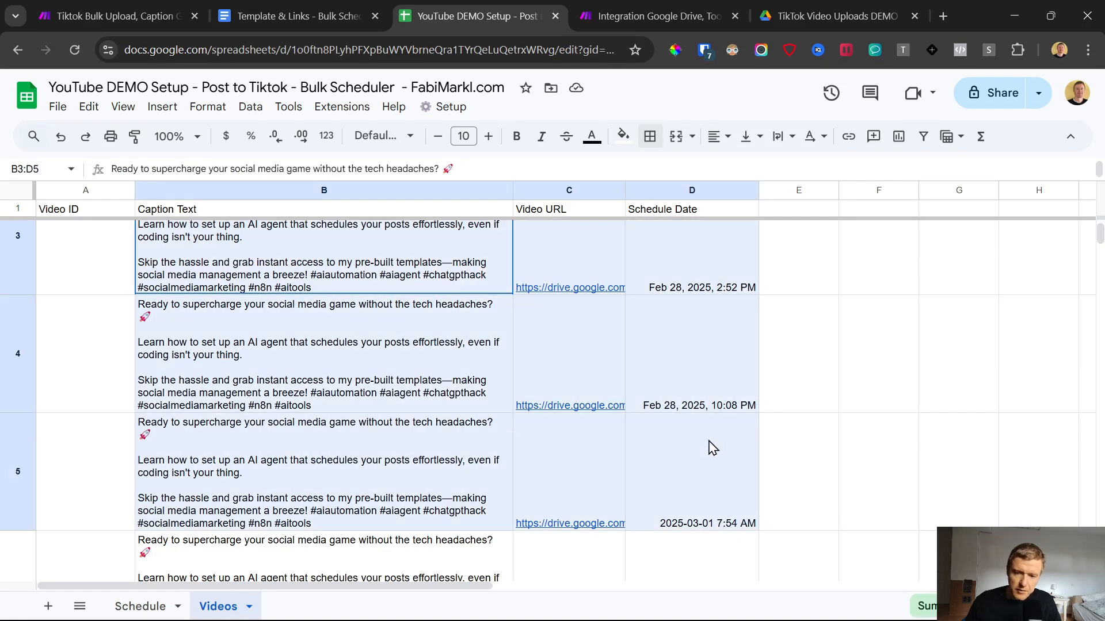
drag(710, 525, 708, 578)
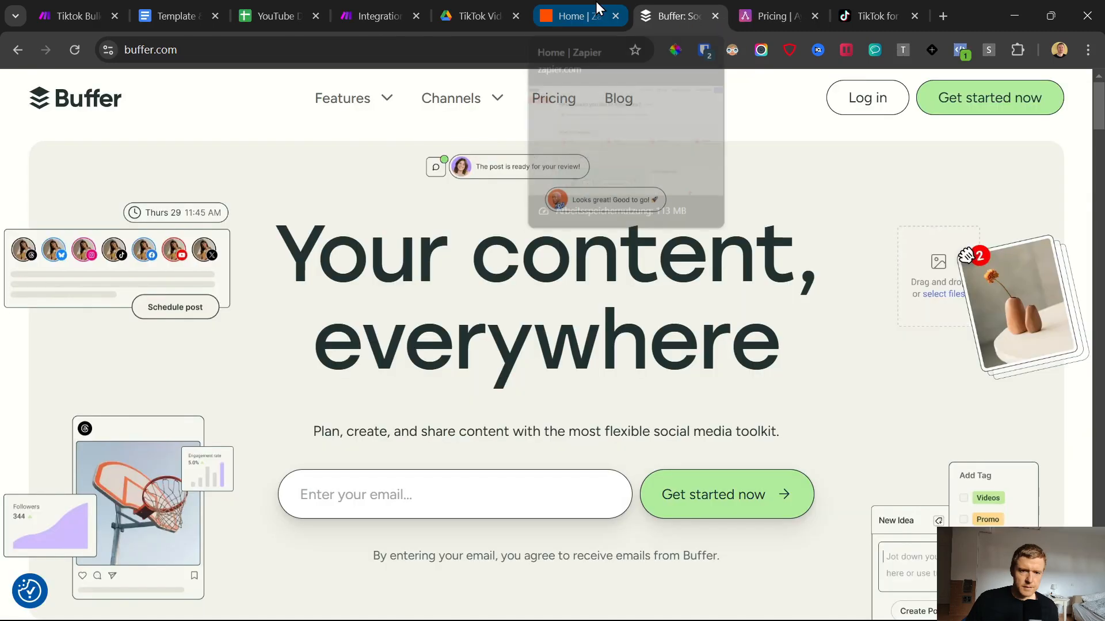
Step: Open the Zapier link from the Template & Links document and examine the Free, Professional and Team plans on Zapier's plan page
click(595, 1)
click(175, 1)
scroll(463, 325, down, 10)
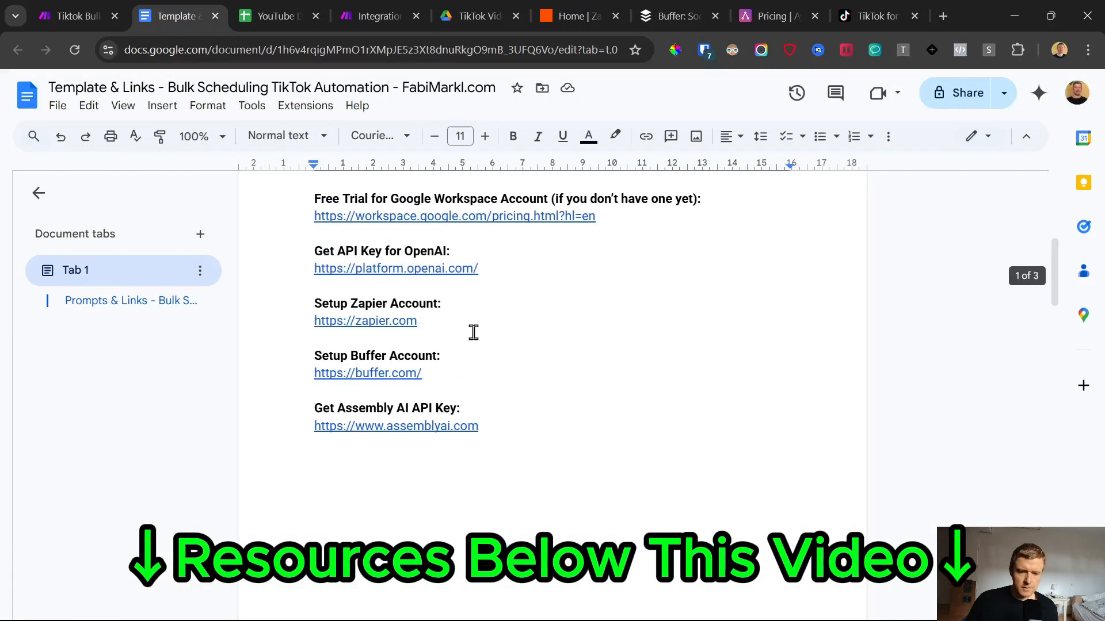
scroll(469, 328, up, 4)
click(387, 470)
click(395, 501)
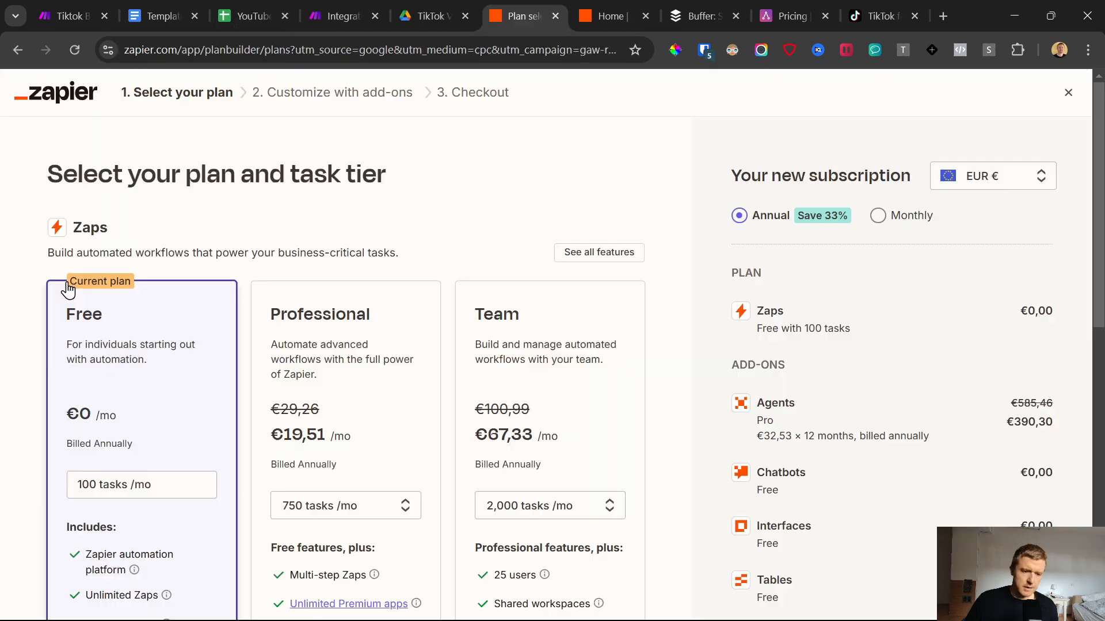
scroll(75, 305, down, 3)
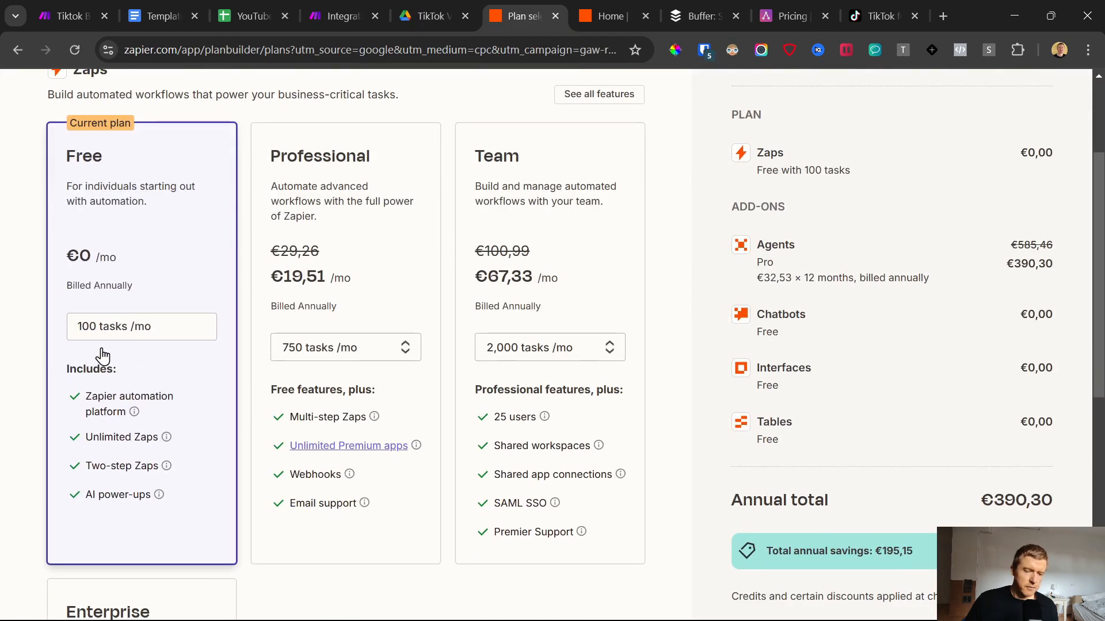
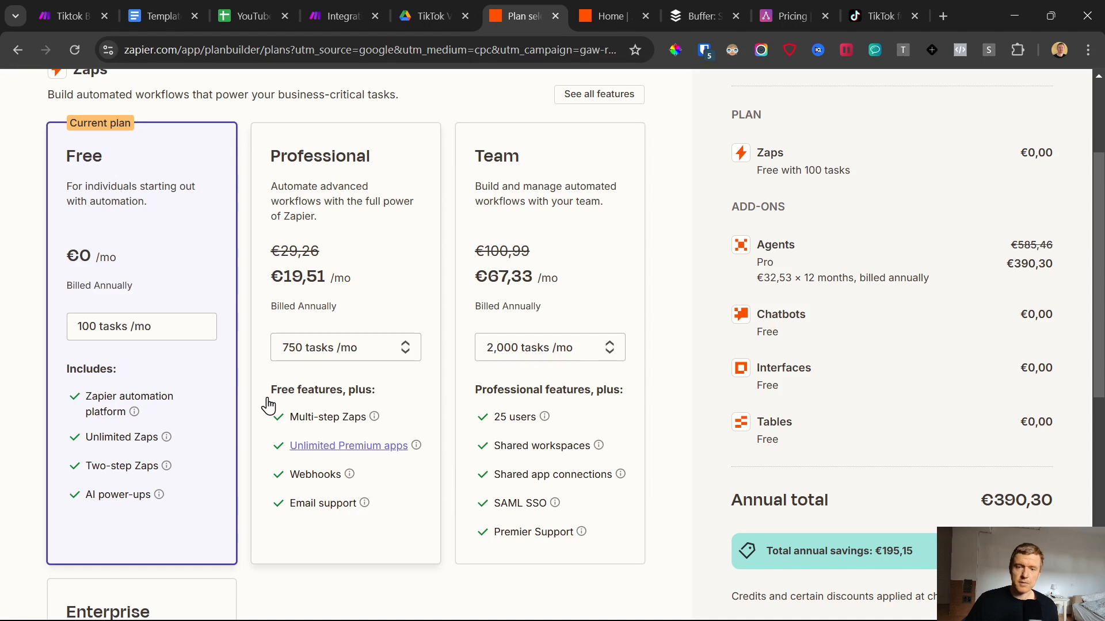
Step: Create a new Zap from Zapier's home page
scroll(266, 409, down, 4)
scroll(740, 128, up, 4)
click(610, 16)
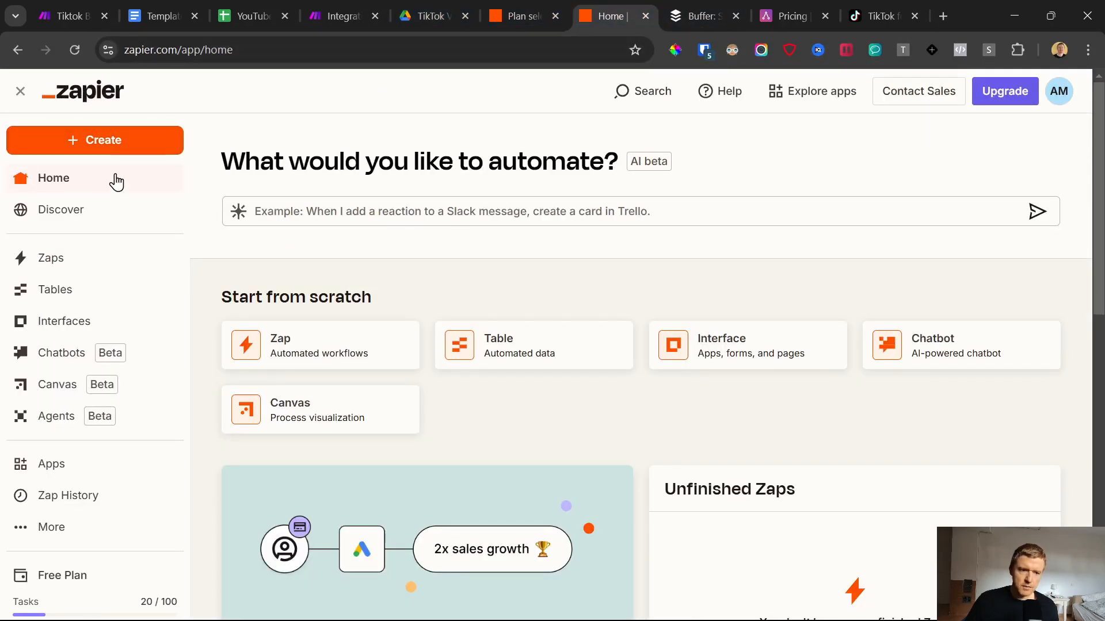
click(86, 141)
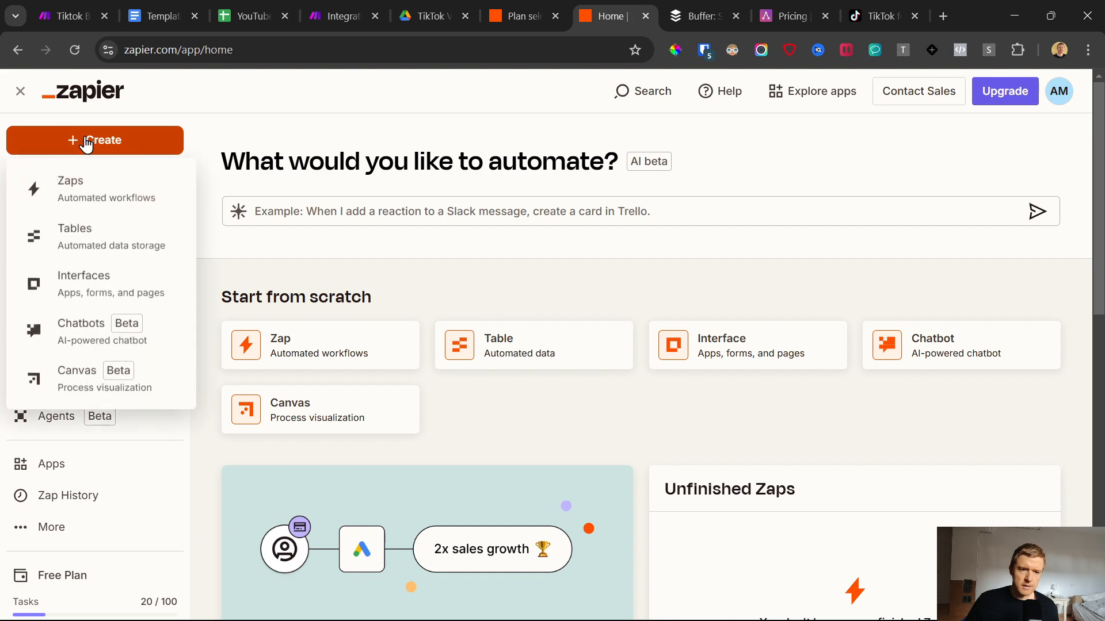
click(69, 183)
Step: Set the Zap's trigger to Google Sheets with the New or Updated Spreadsheet Row event
scroll(674, 295, down, 2)
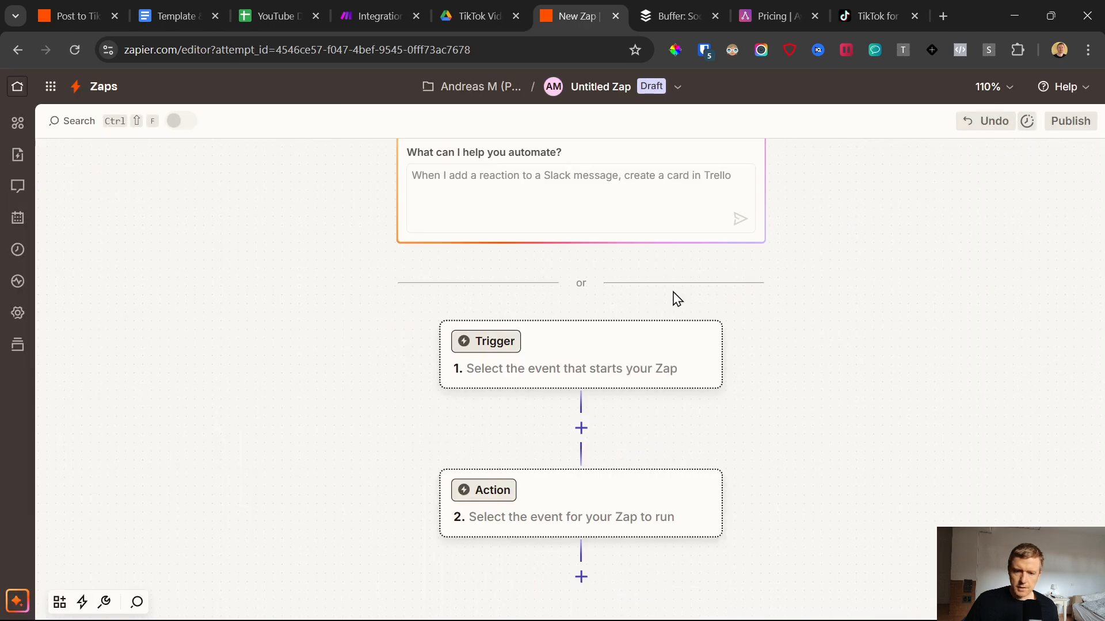
click(569, 348)
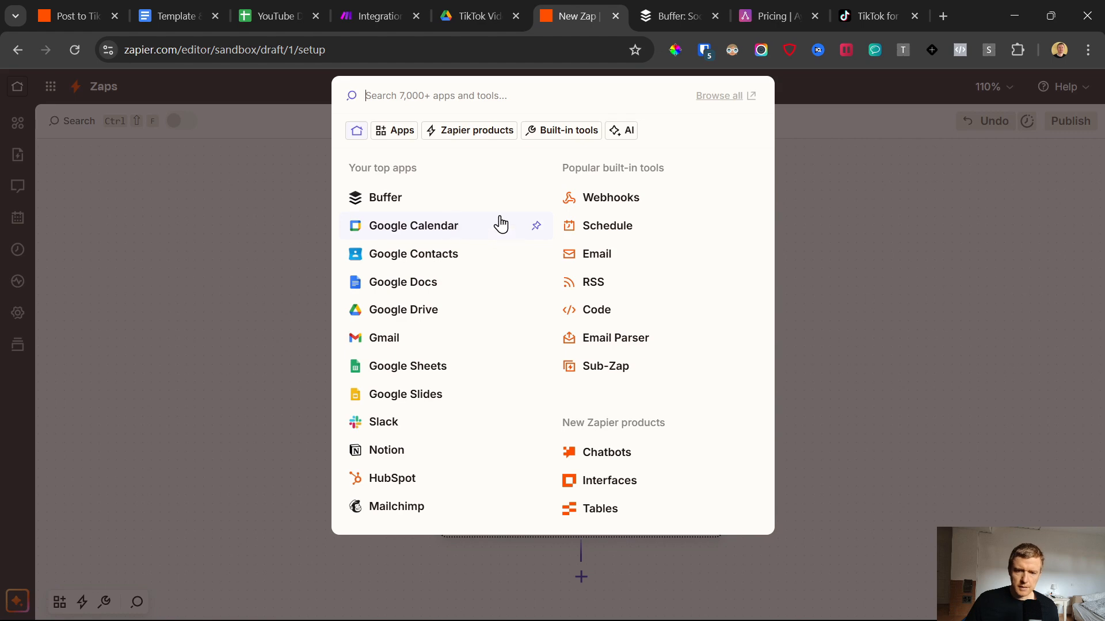
click(408, 365)
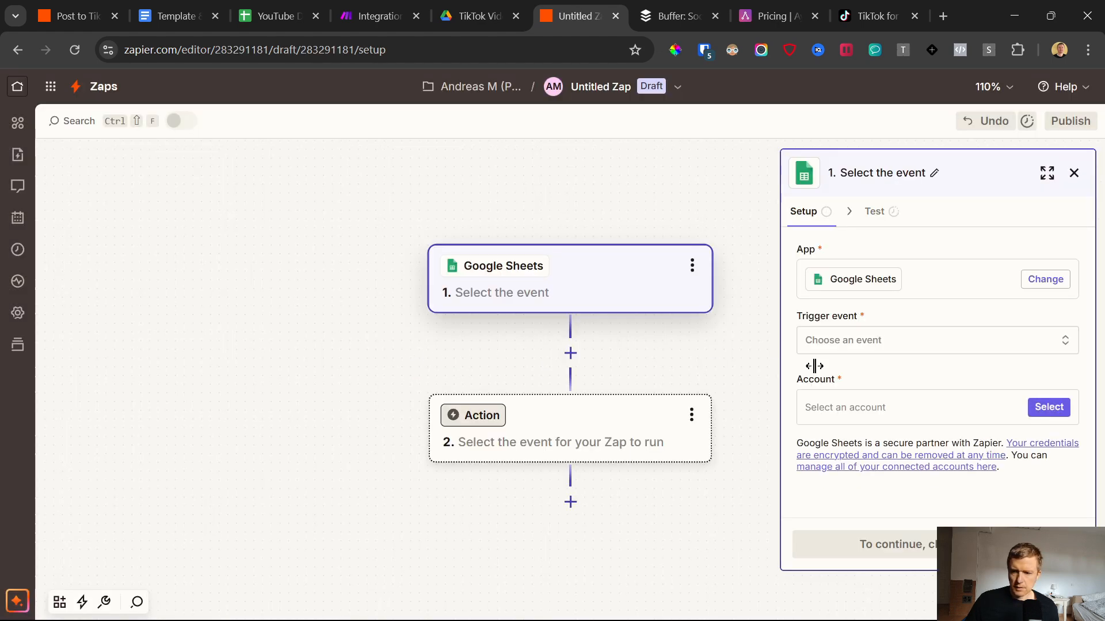
click(893, 342)
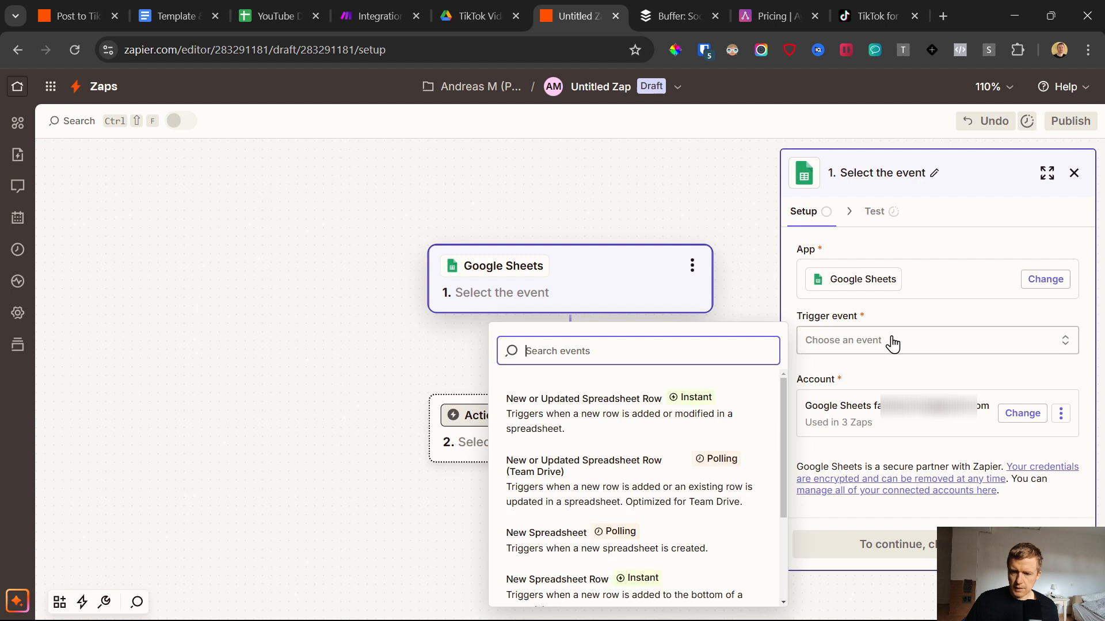
click(591, 409)
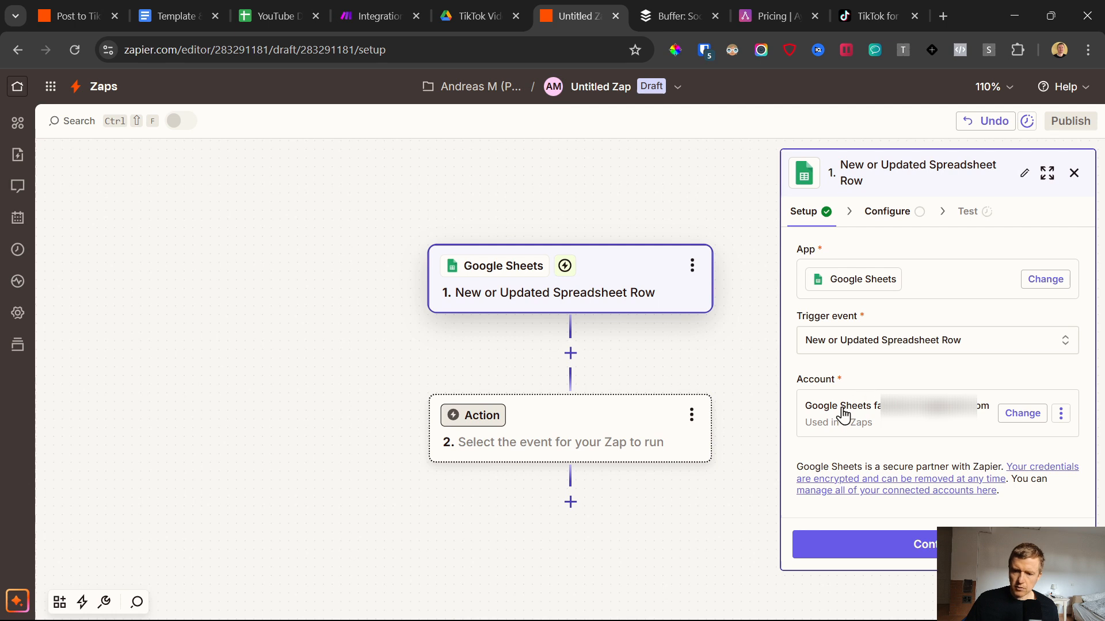
click(1061, 414)
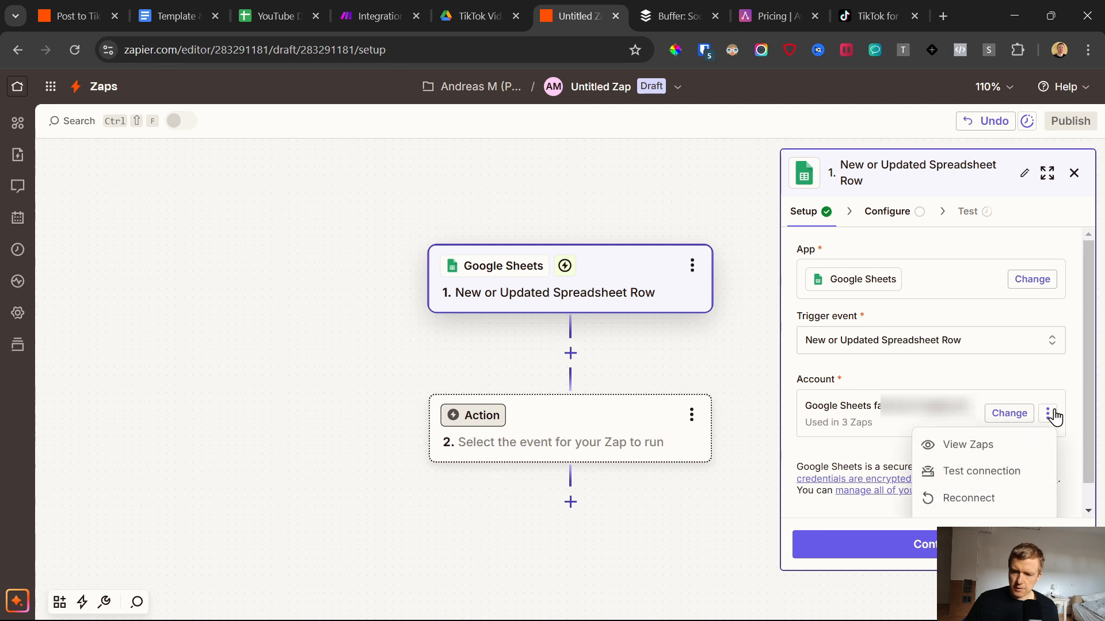
click(827, 399)
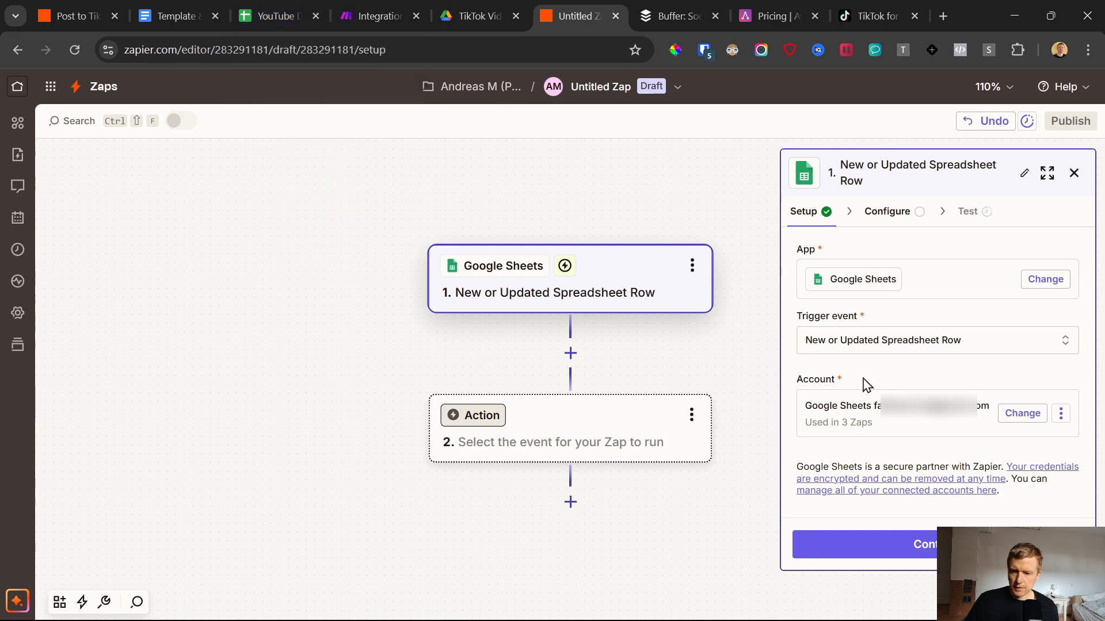
Step: Continue to the trigger's configuration and choose the "YouTube DEMO Setup - Post to Tiktok - Bulk Scheduler" spreadsheet
click(933, 552)
click(863, 339)
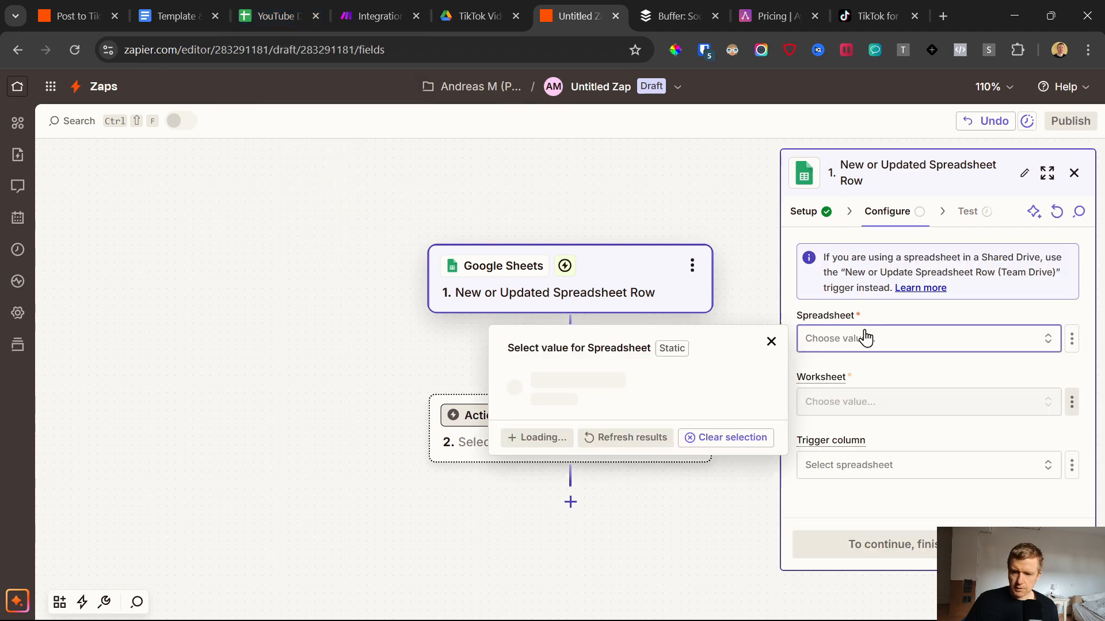
click(553, 413)
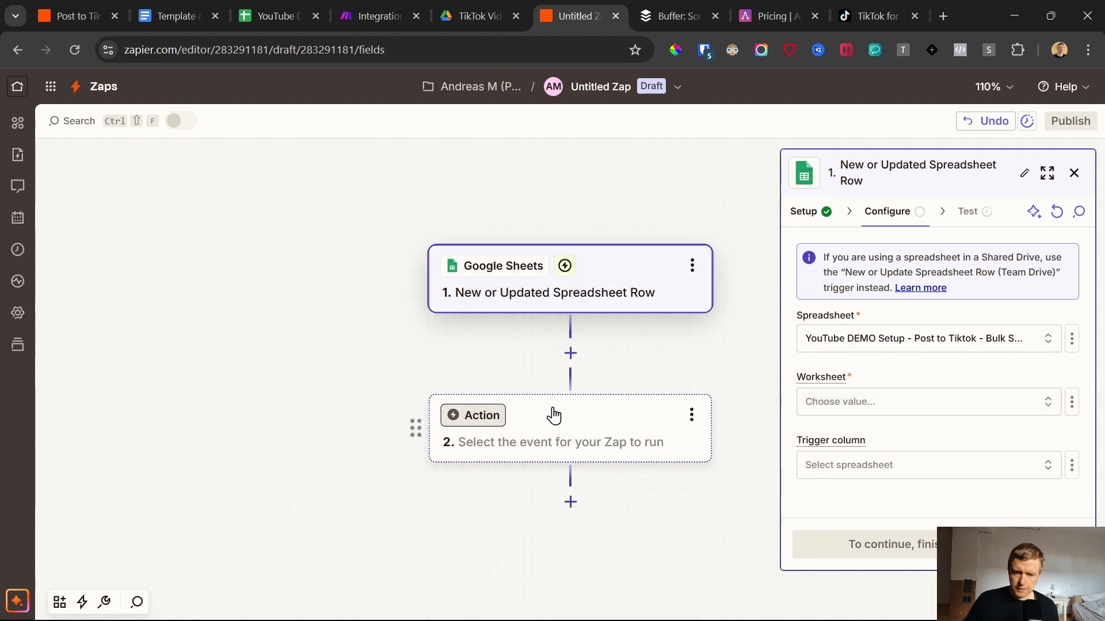
Step: Check the spreadsheet's title in Google Sheets and move its browser tab next to the Zap editor's tab
click(290, 8)
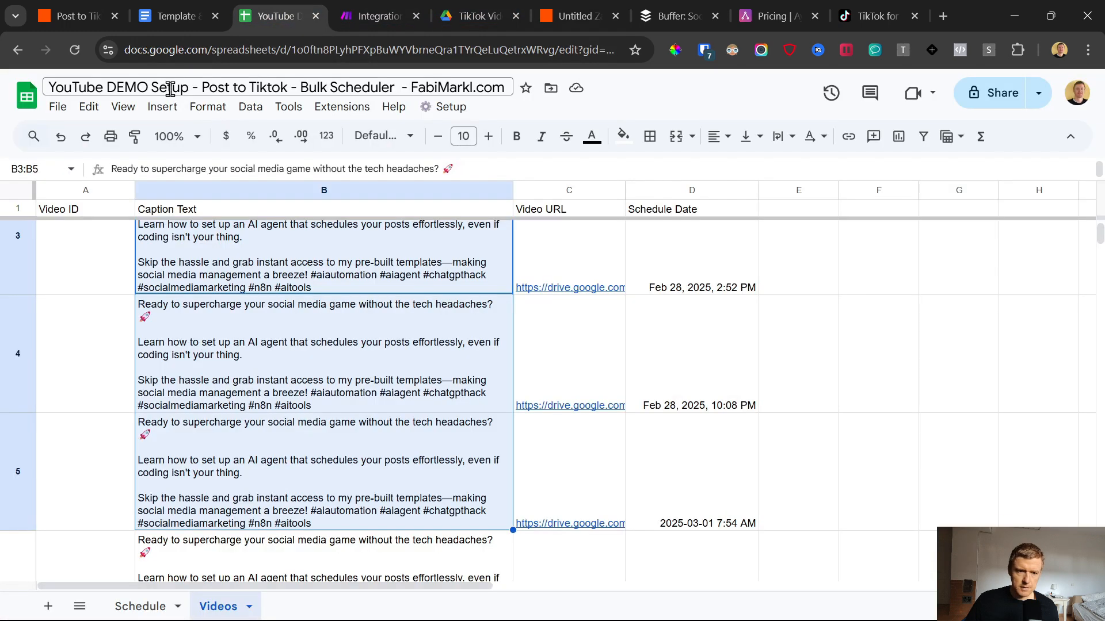
click(176, 86)
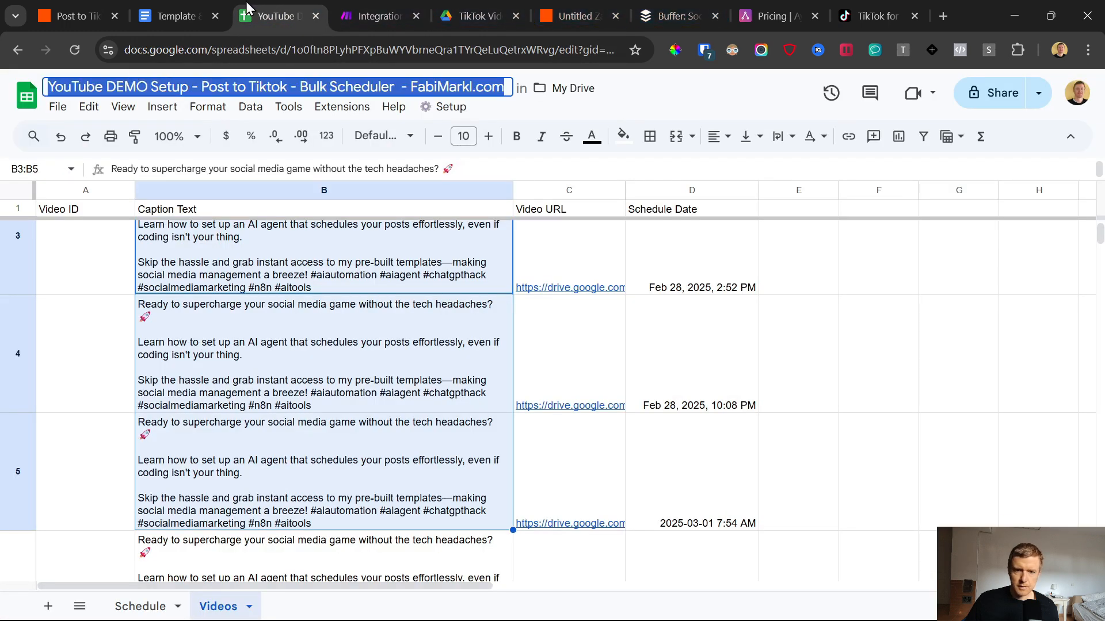
drag(277, 16, 477, 17)
click(573, 16)
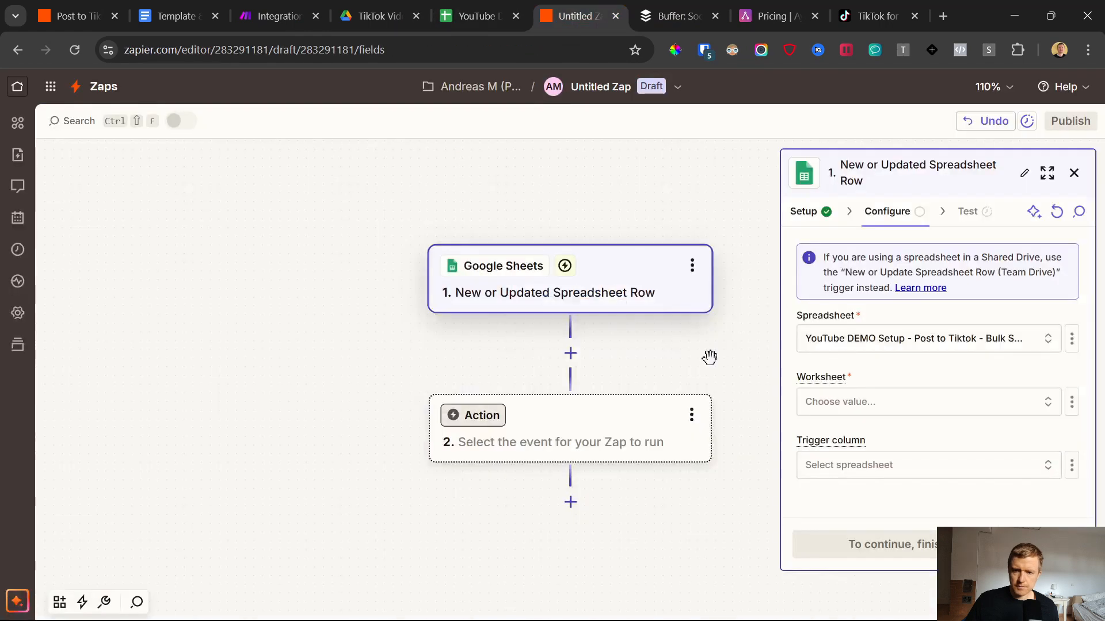
Step: Set the trigger's worksheet to Videos and the trigger column to Schedule Date, checking that column in the Google Sheet
click(906, 412)
click(574, 488)
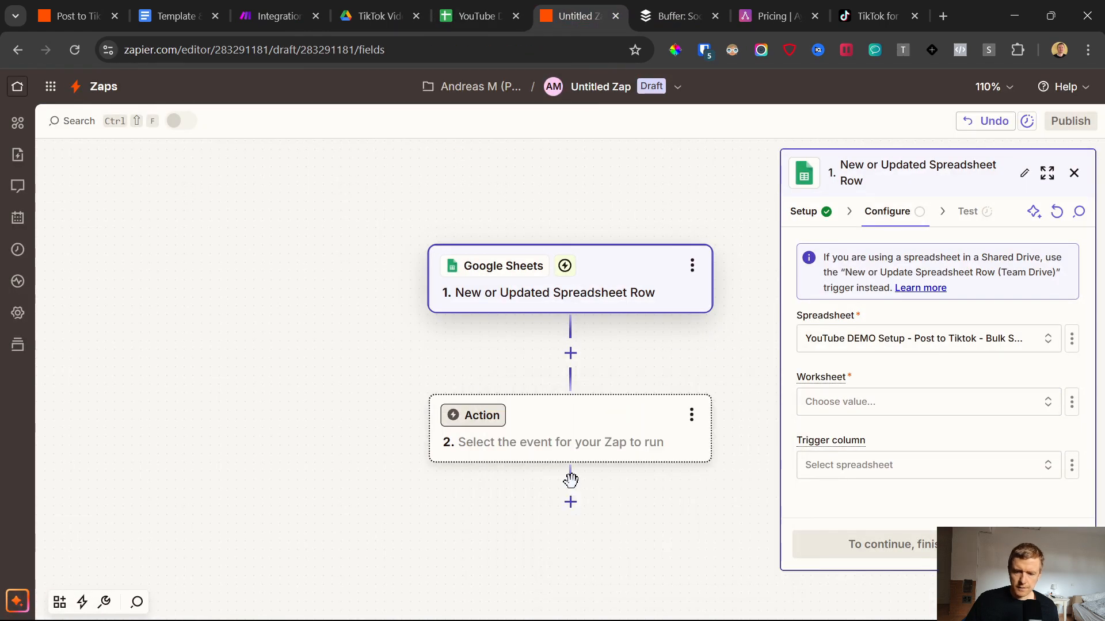
click(877, 469)
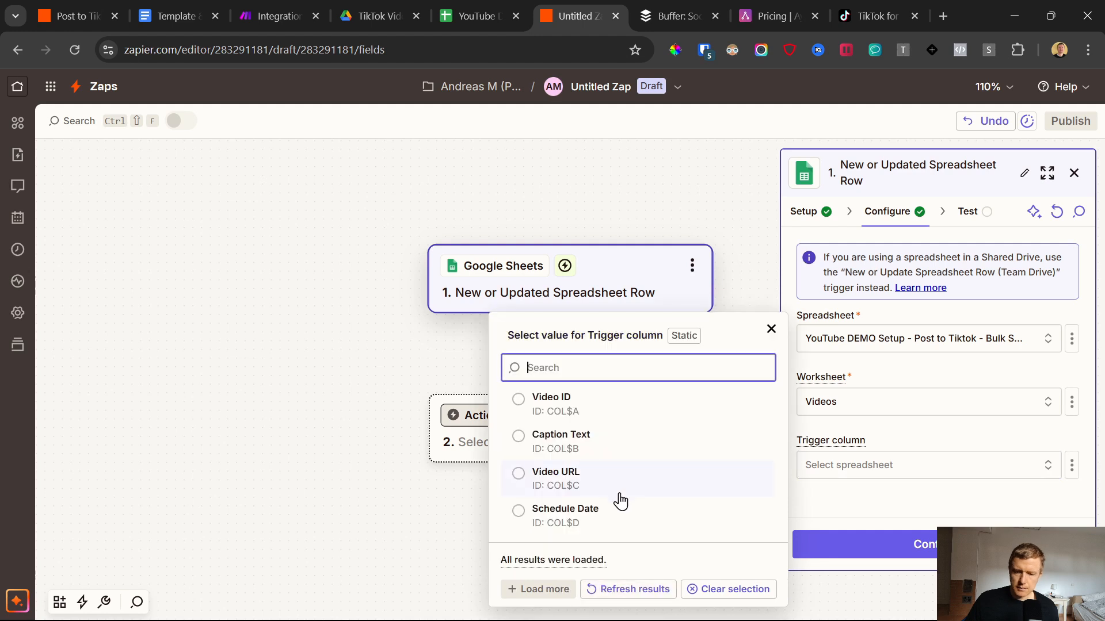
click(575, 519)
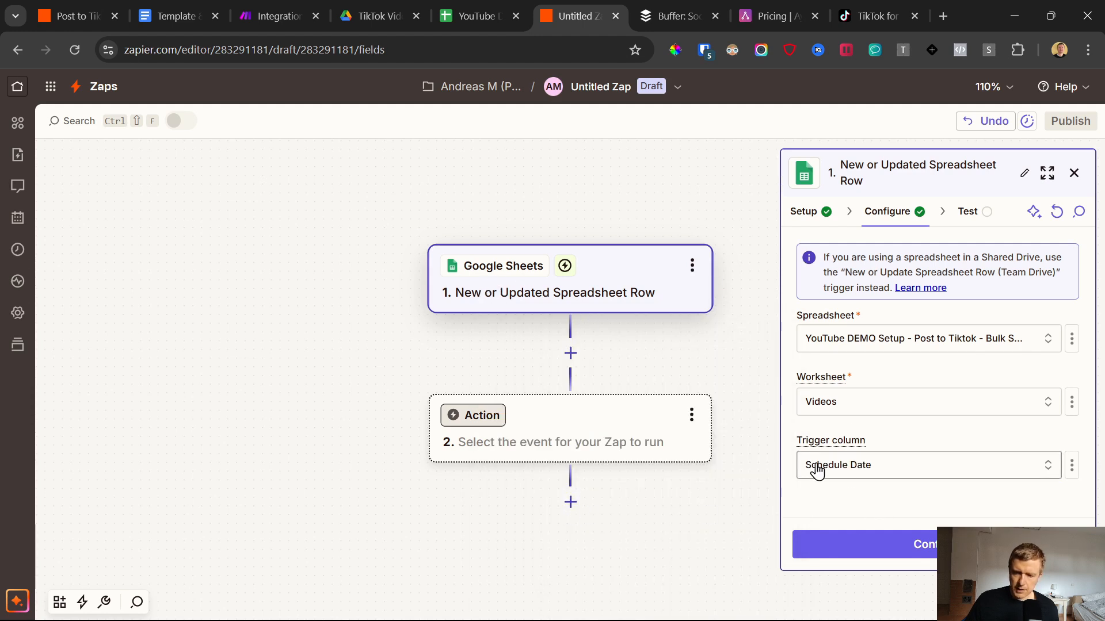
click(481, 15)
click(689, 256)
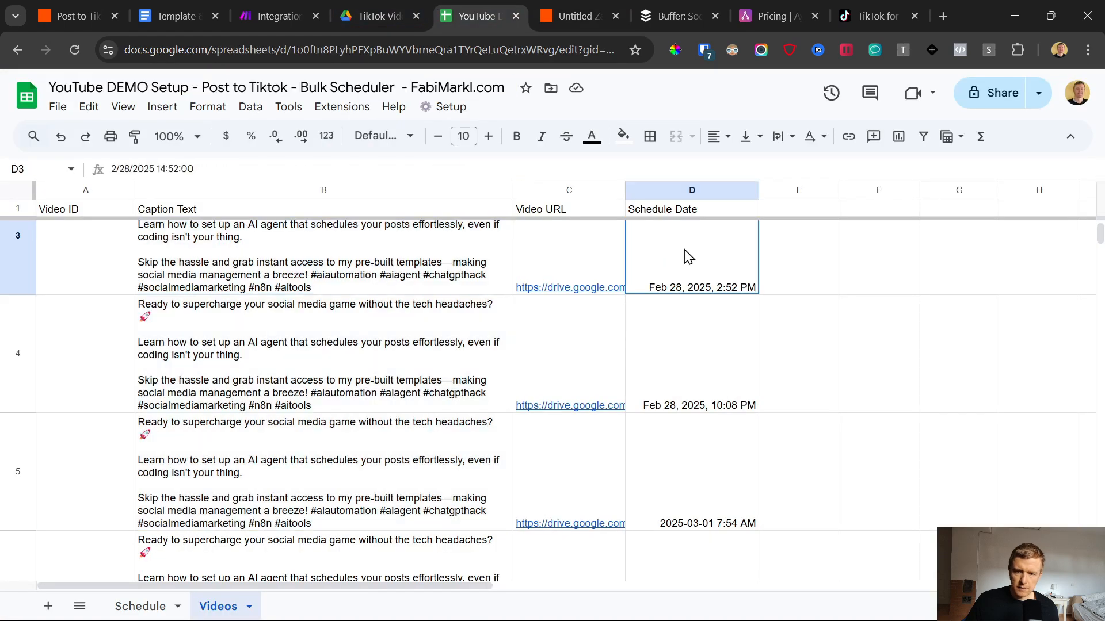
click(572, 8)
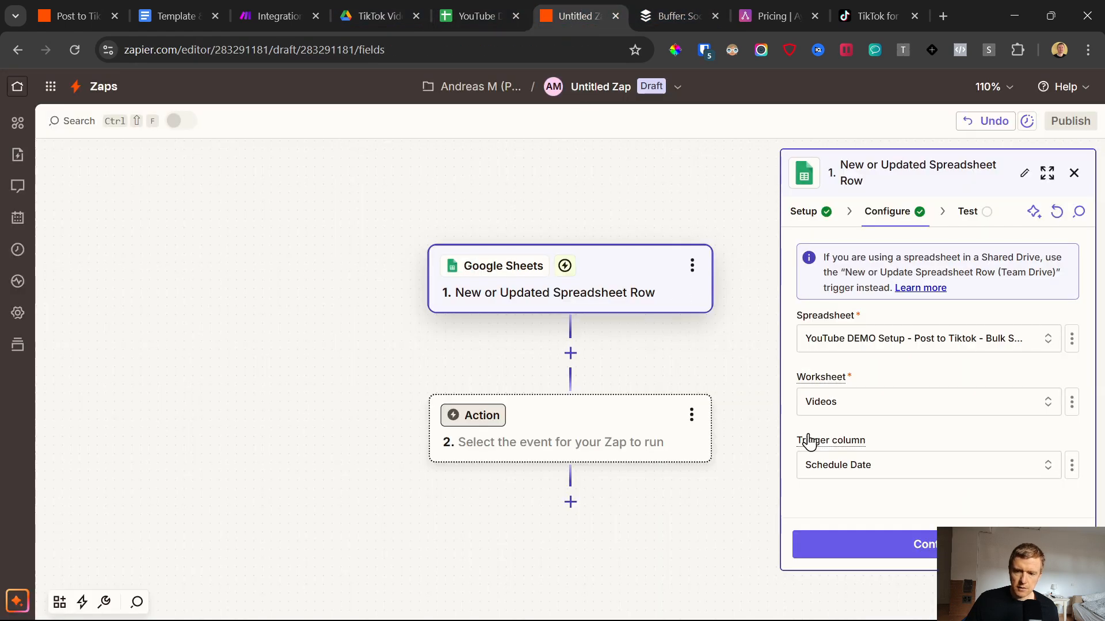
Step: Test the trigger and review the schedule date, caption text and video URL of the Spreadsheet Row A record
click(909, 550)
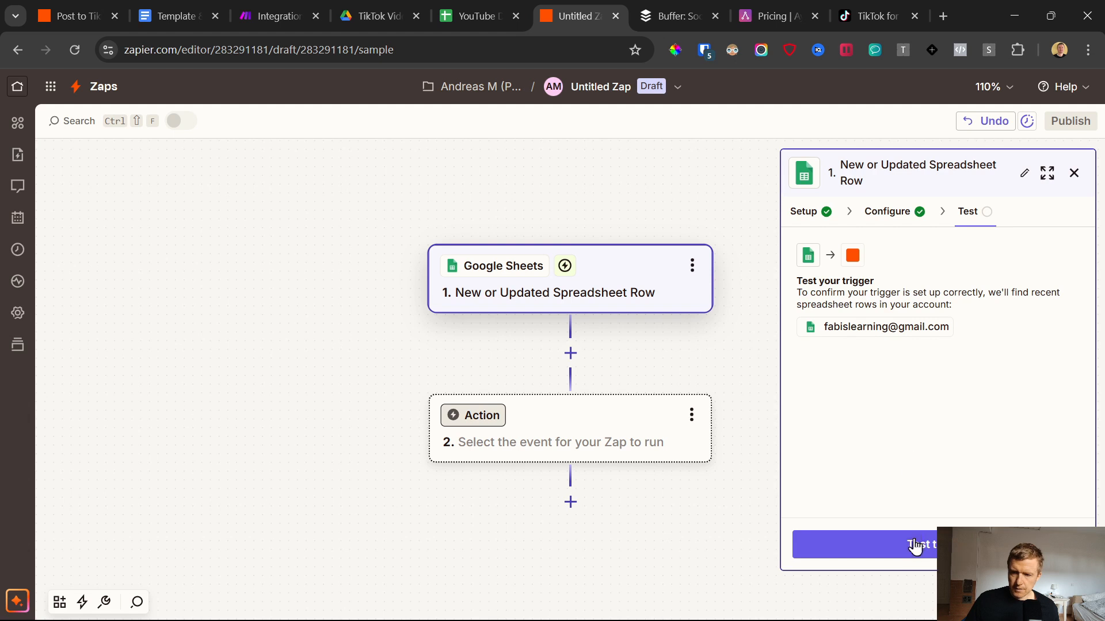
click(915, 547)
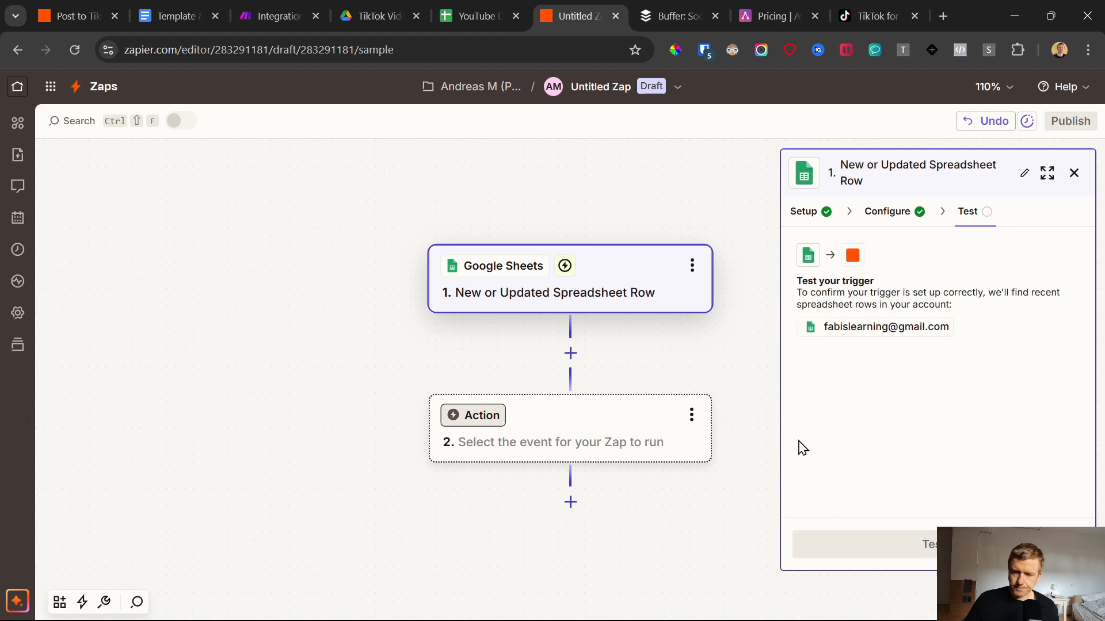
mouse_move(861, 407)
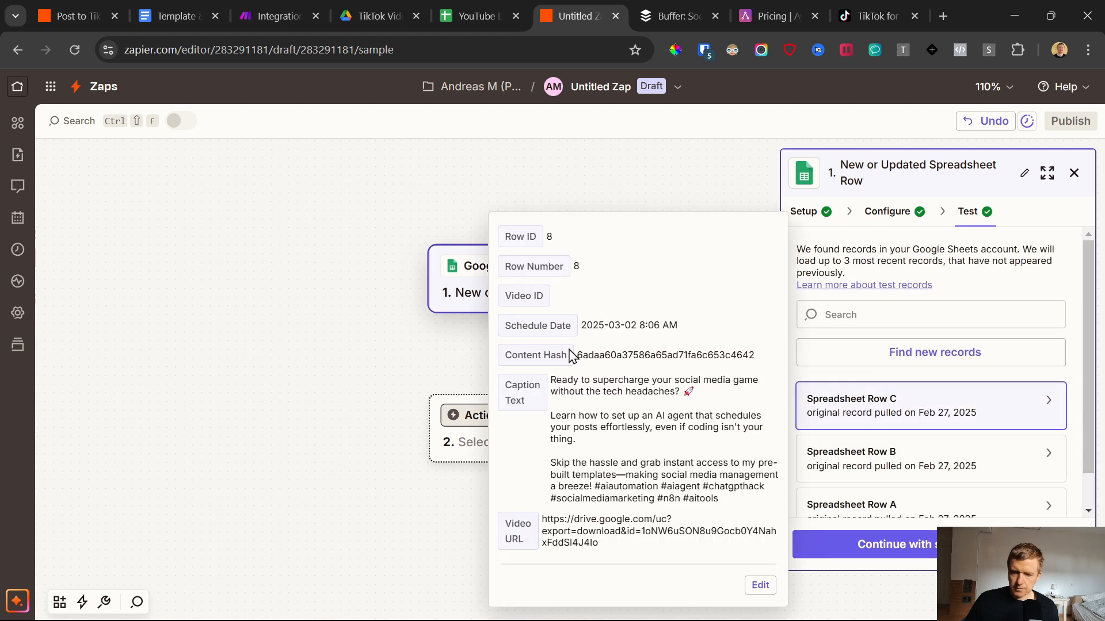
scroll(878, 443, down, 2)
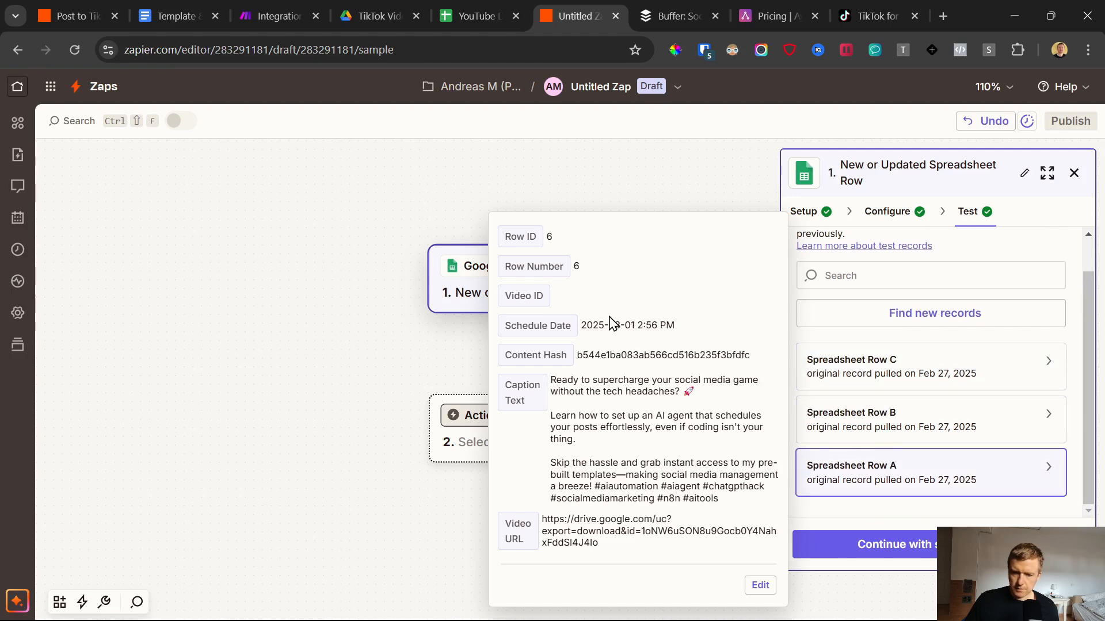
drag(598, 326, 713, 518)
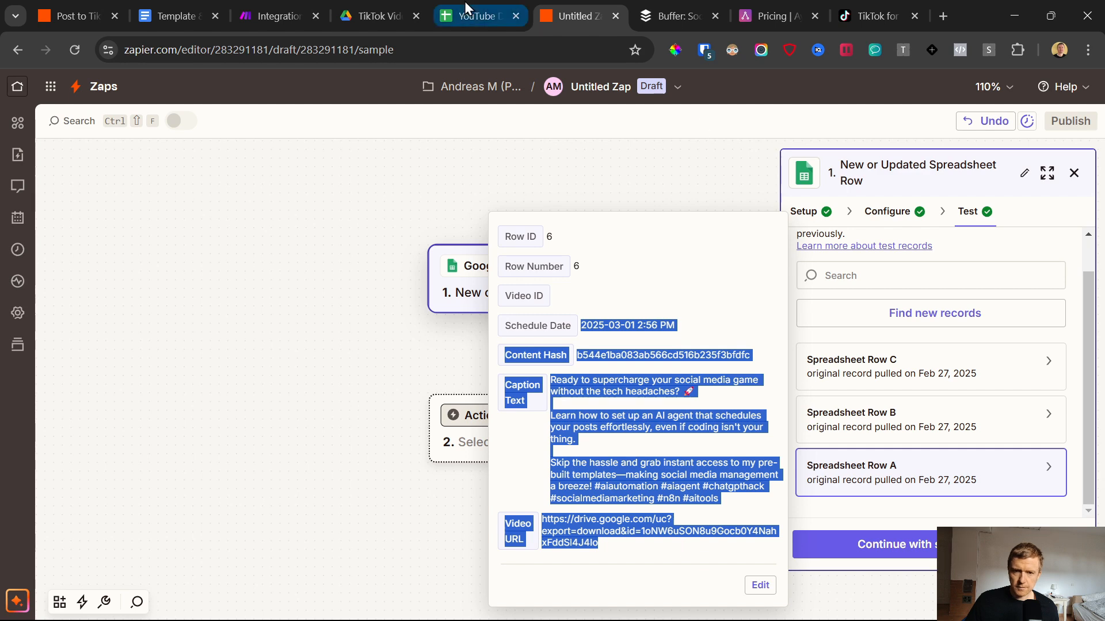
Step: Compare the pulled test record with the post rows in the Videos sheet
click(465, 5)
scroll(266, 370, up, 2)
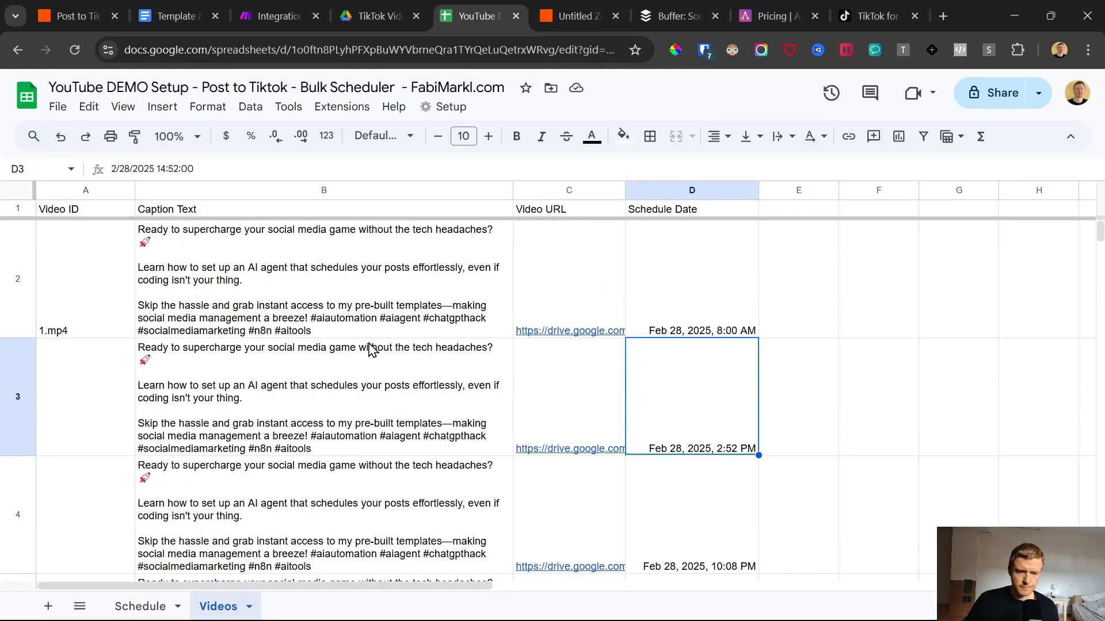
click(580, 4)
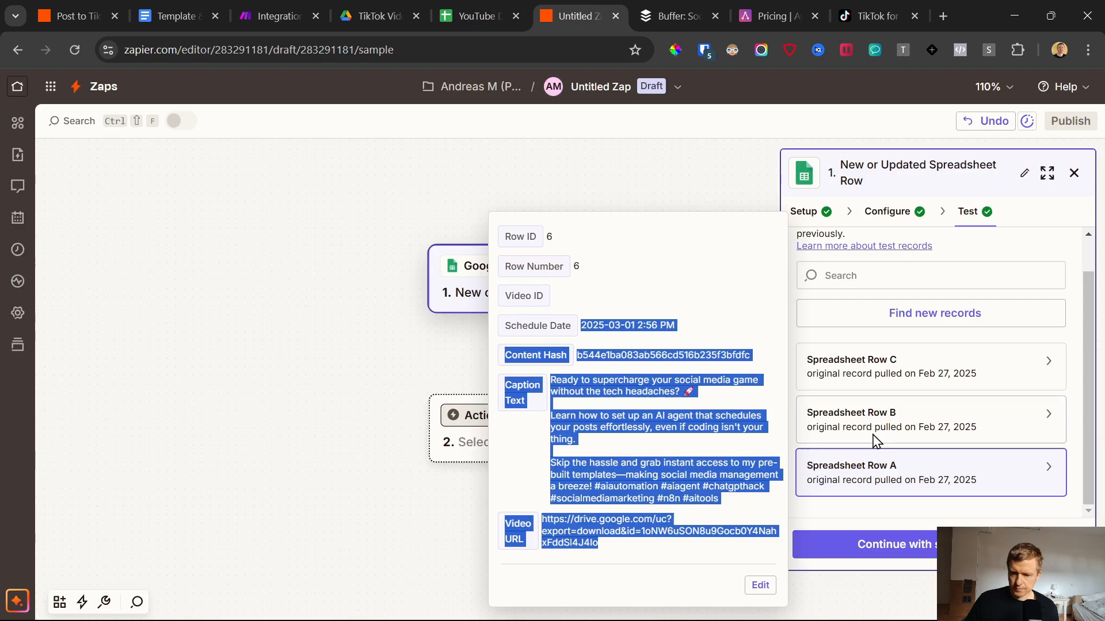
Step: Continue with the Spreadsheet Row A record and choose Buffer as the app for the Zap's action step
click(879, 550)
click(881, 561)
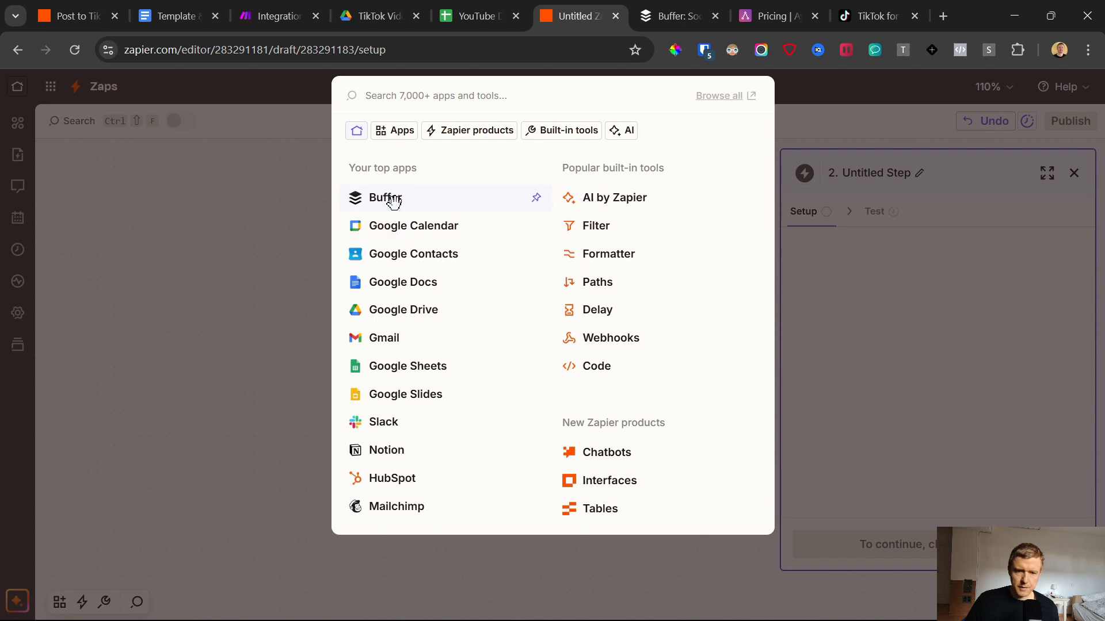
click(394, 201)
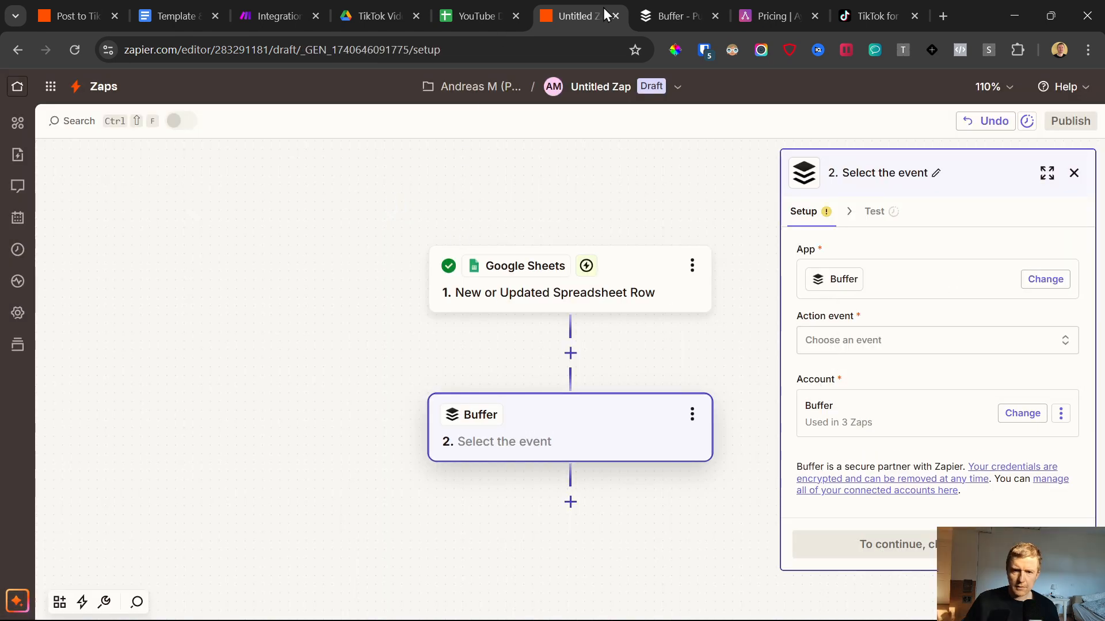
Step: View Buffer's All Channels page and open the Buffer link from the Template & Links document
click(667, 12)
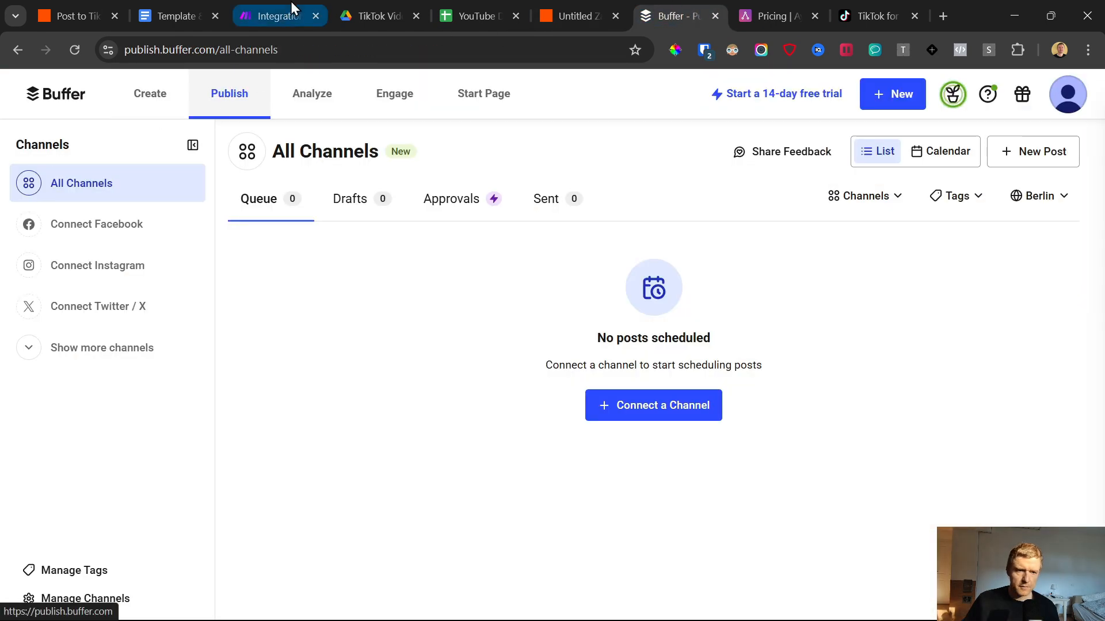
click(195, 25)
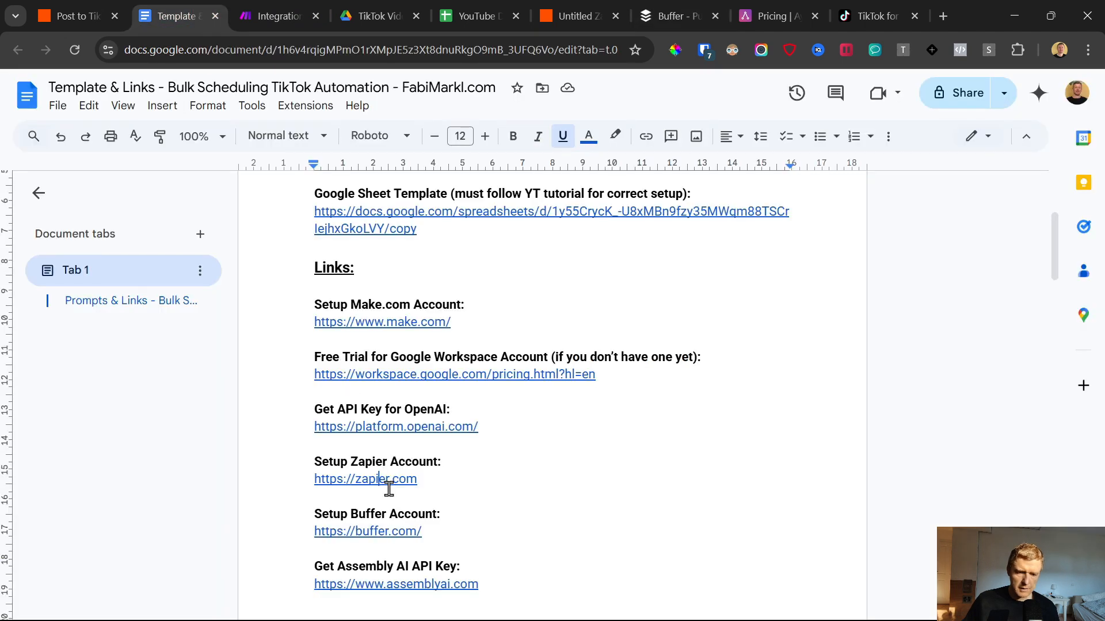
click(386, 529)
click(391, 554)
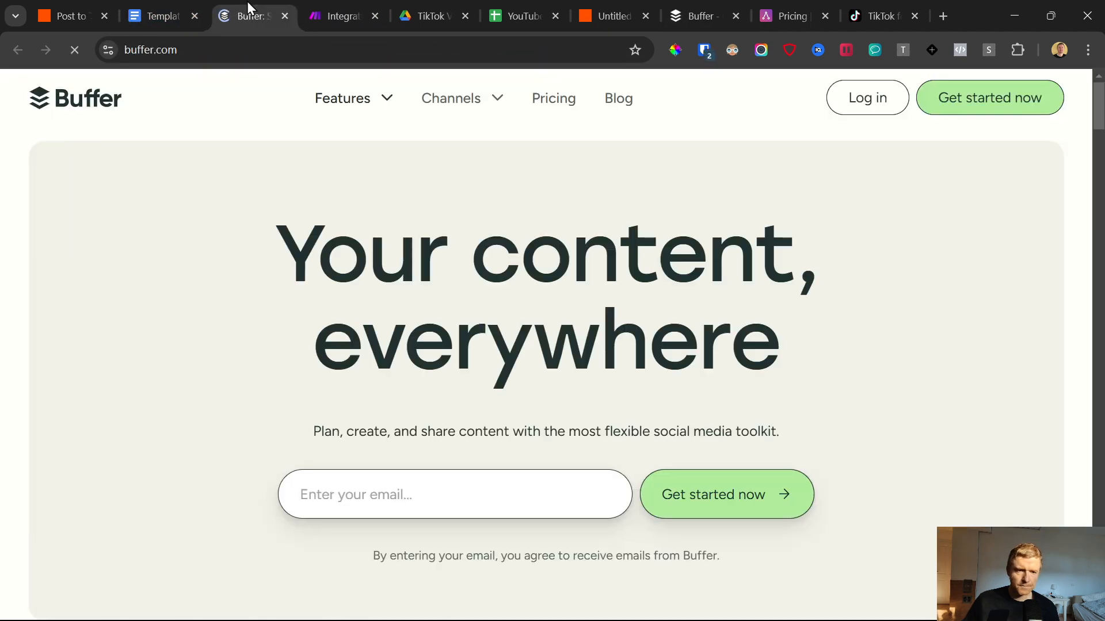
Step: Examine the Free, Essentials and Team plans on Buffer's pricing page, including the Free plan's scheduled posts per channel
click(566, 103)
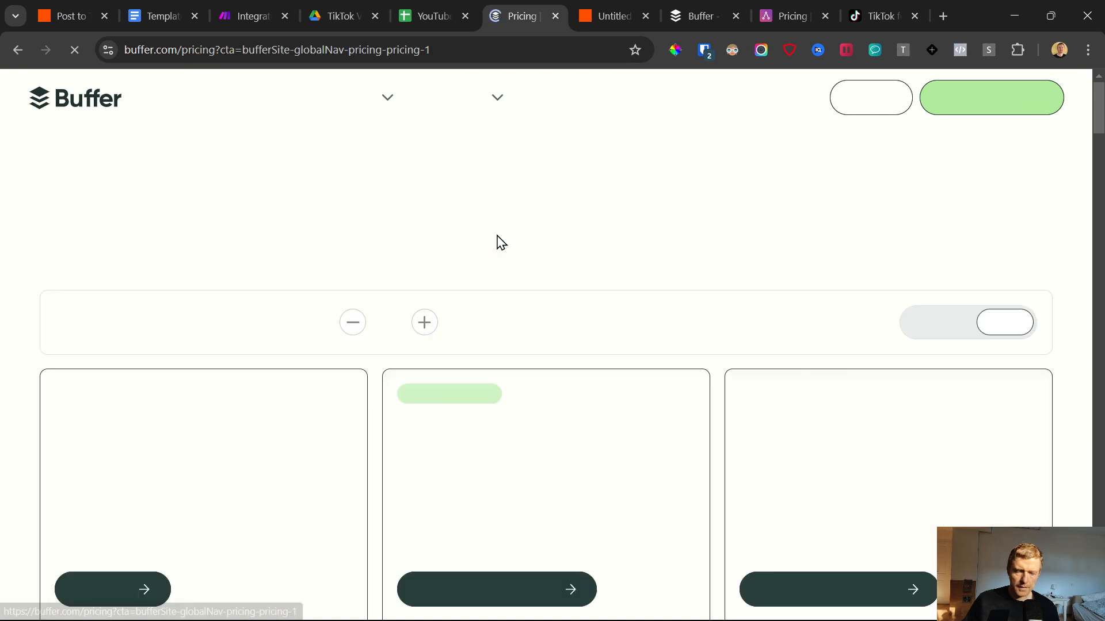
scroll(172, 460, down, 3)
scroll(144, 515, down, 3)
mouse_move(246, 356)
mouse_down()
mouse_move(70, 357)
mouse_move(248, 362)
mouse_up()
click(72, 331)
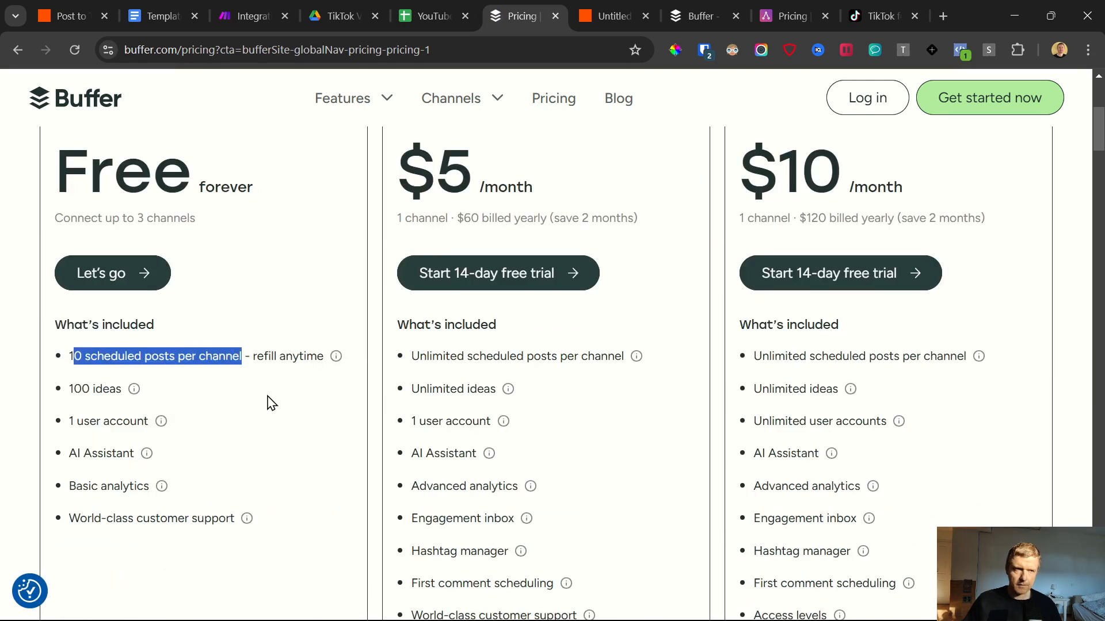
scroll(504, 401, up, 1)
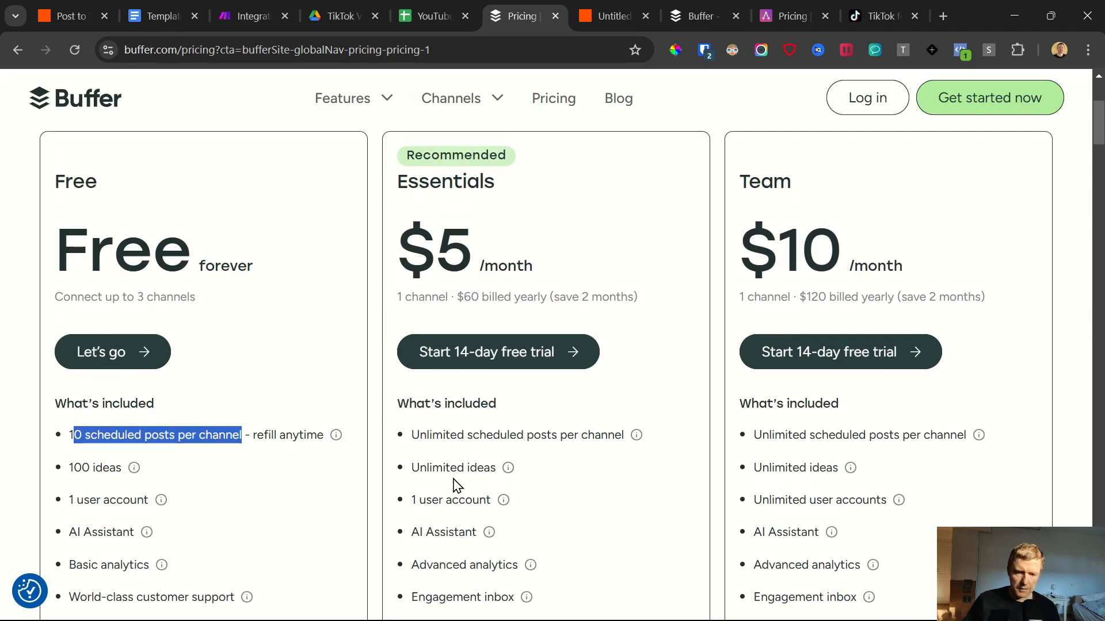
scroll(490, 276, up, 2)
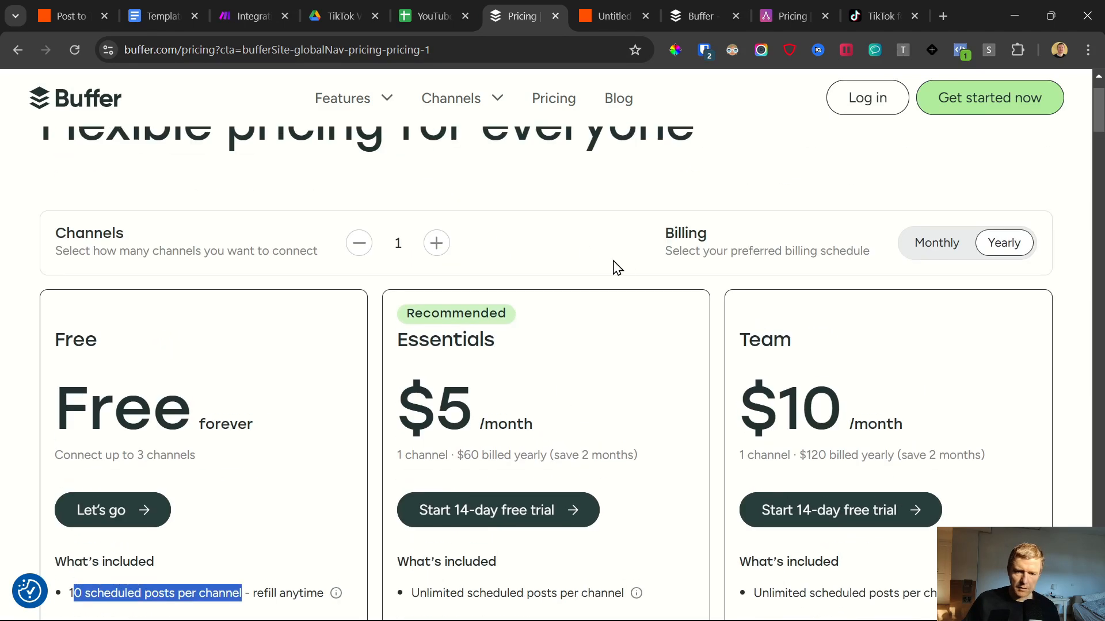
Step: Switch Buffer's pricing to monthly billing and examine the Essentials plan's price, free trial and included features
click(921, 239)
scroll(498, 339, down, 2)
drag(379, 249, 656, 414)
drag(686, 348, 408, 351)
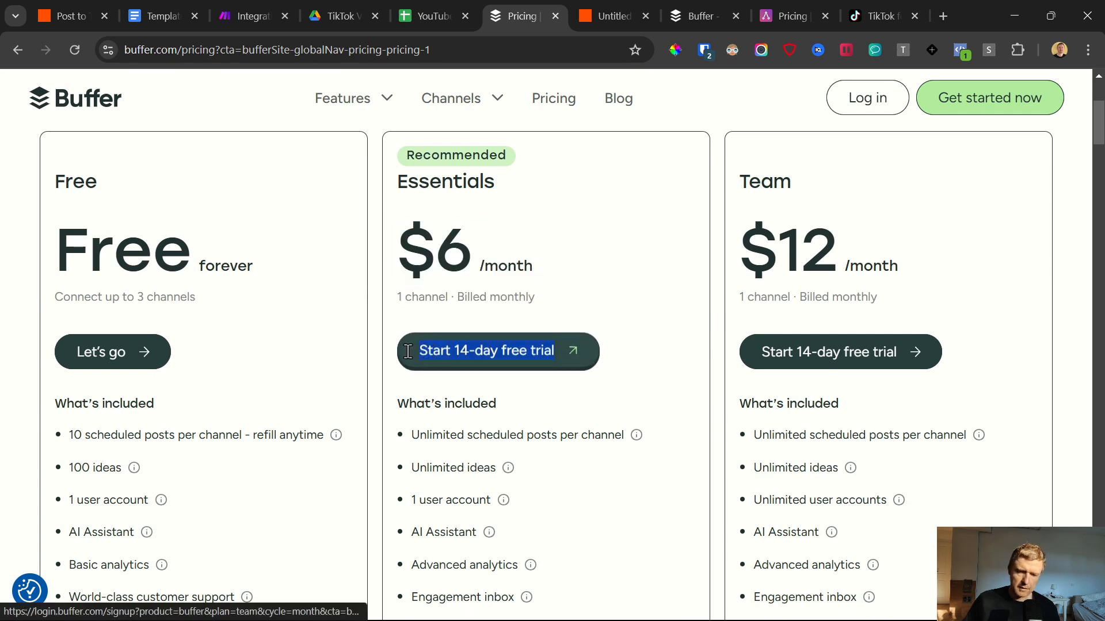
click(490, 260)
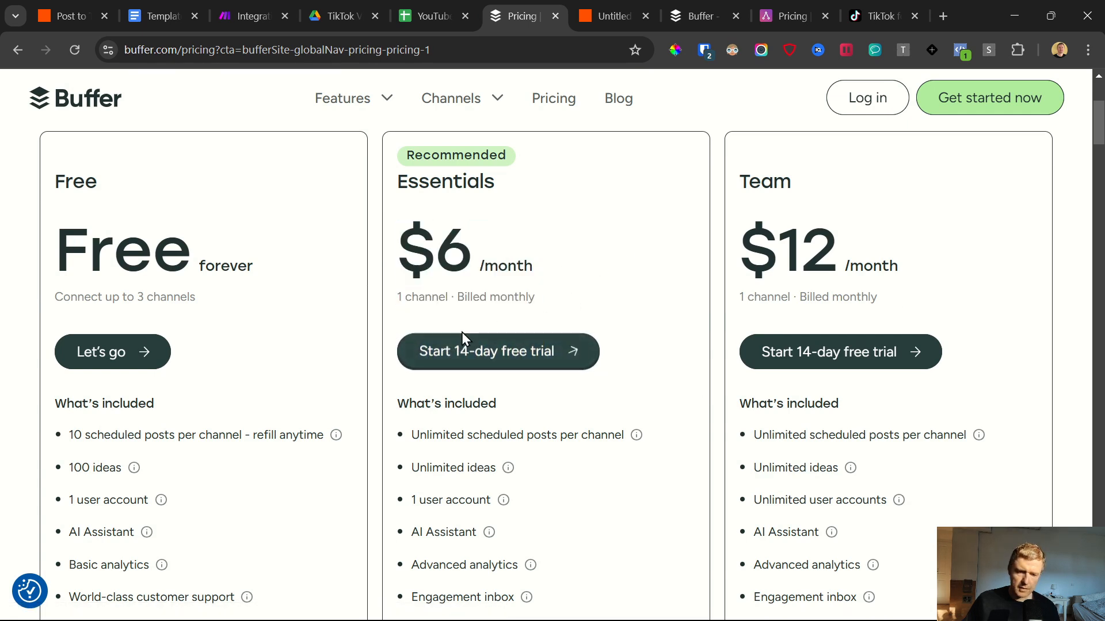
scroll(475, 429, down, 4)
Step: In the Zap, set the Buffer action event to Add to Queue and the organization to My Organization, and check the available channels
click(601, 13)
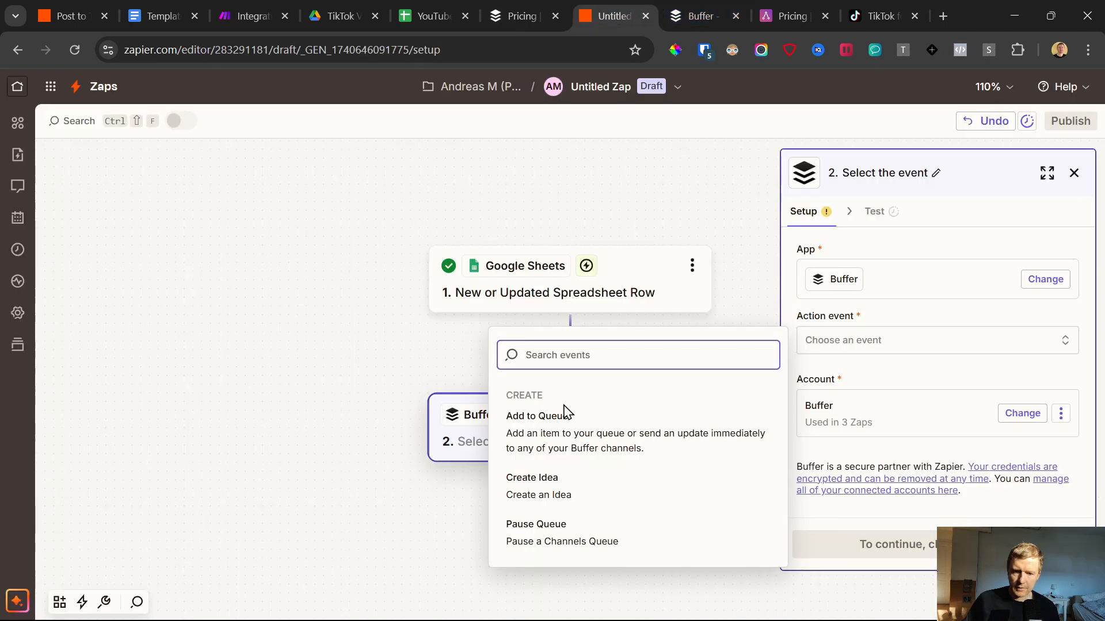
click(559, 429)
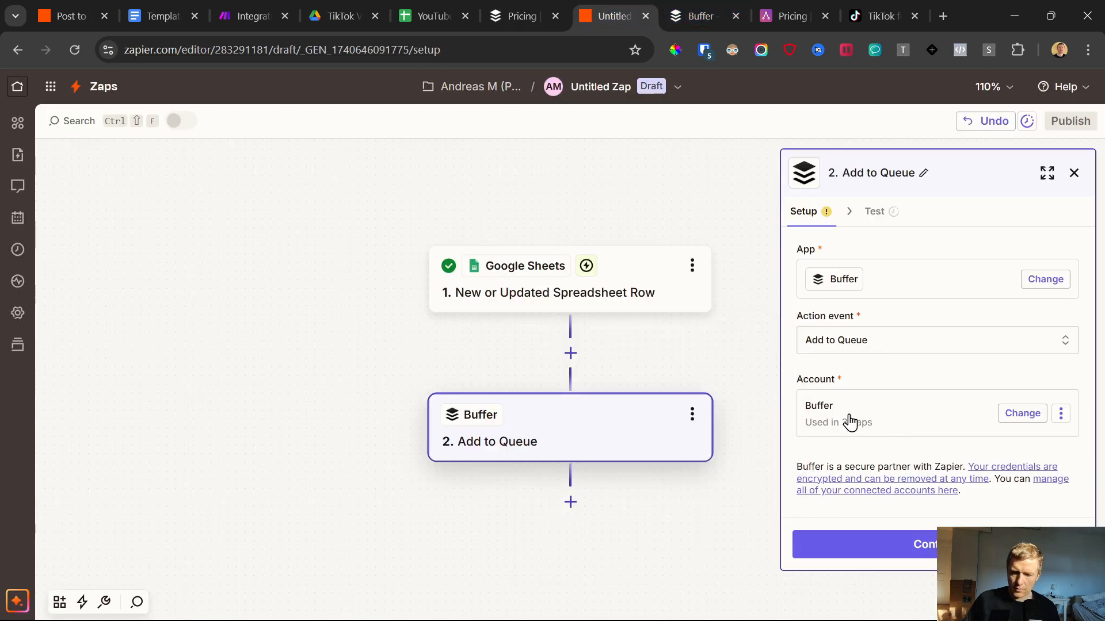
click(863, 544)
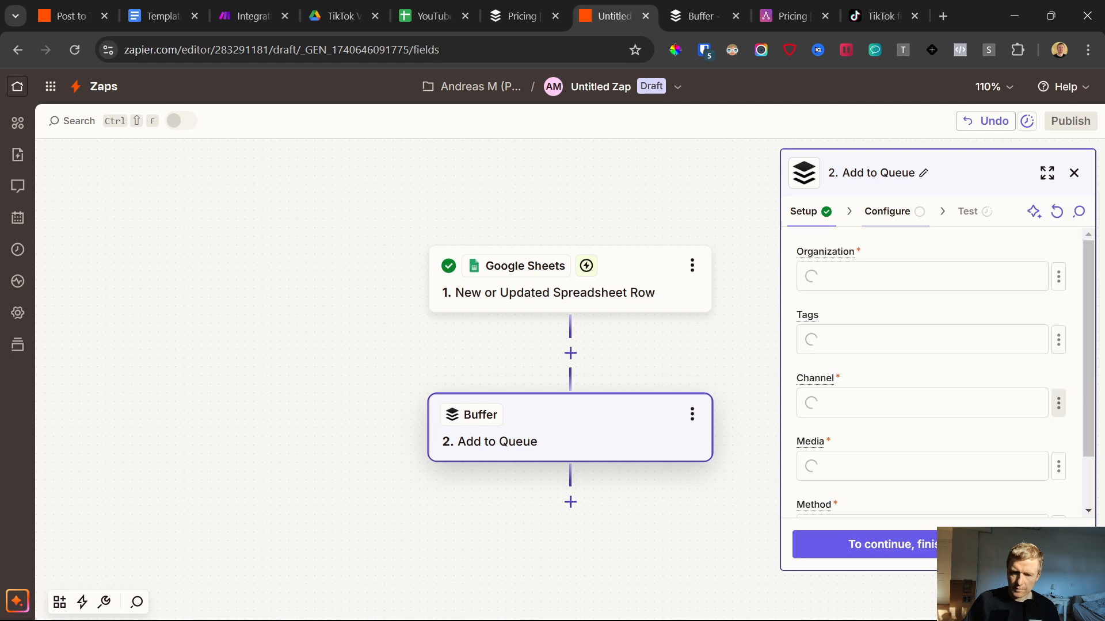
click(879, 278)
click(609, 314)
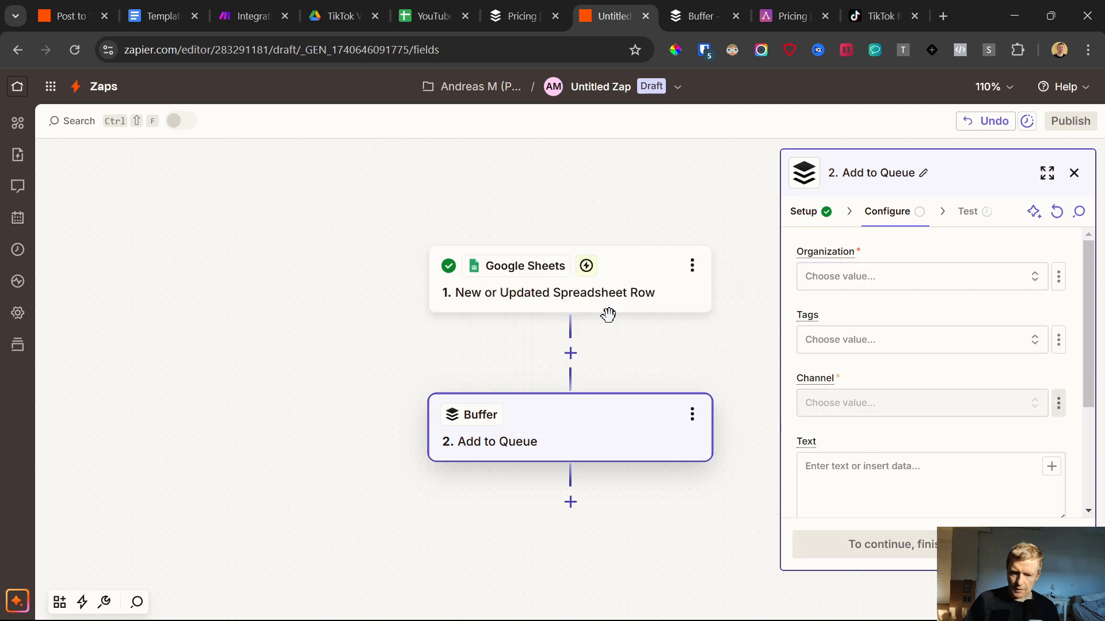
click(844, 410)
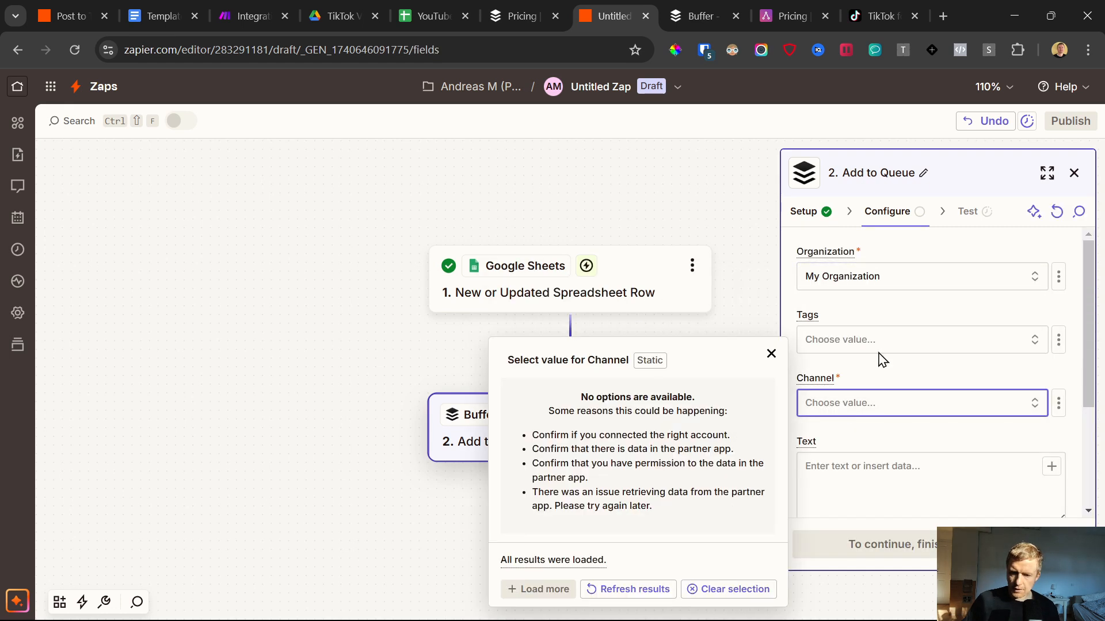
Step: Connect a TikTok channel in Buffer and dismiss the connection dialog
click(704, 4)
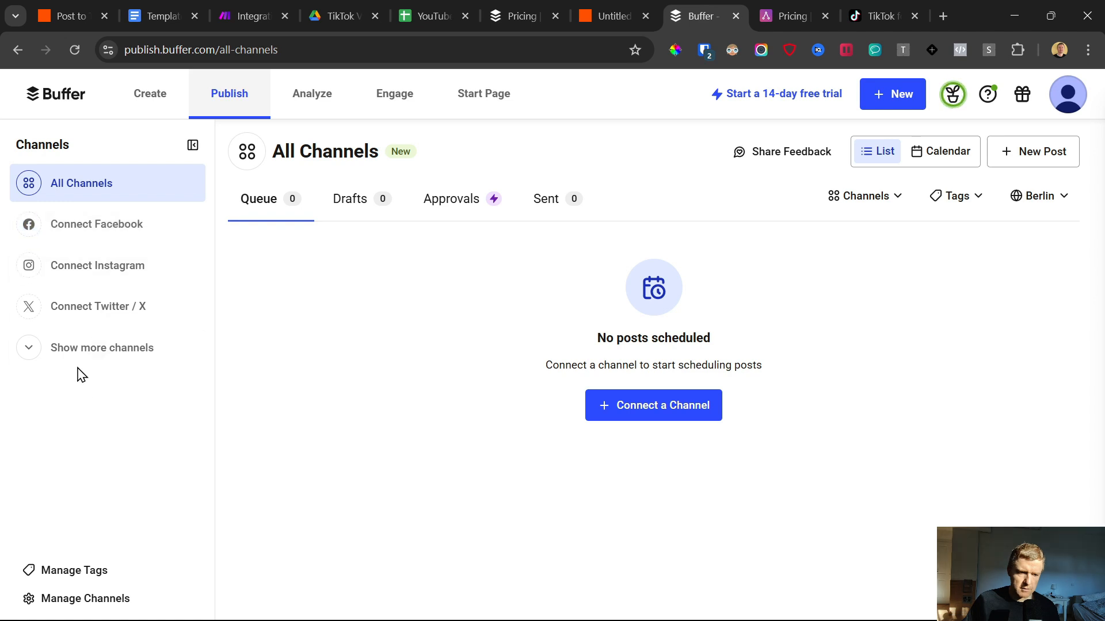
click(74, 350)
scroll(92, 380, down, 3)
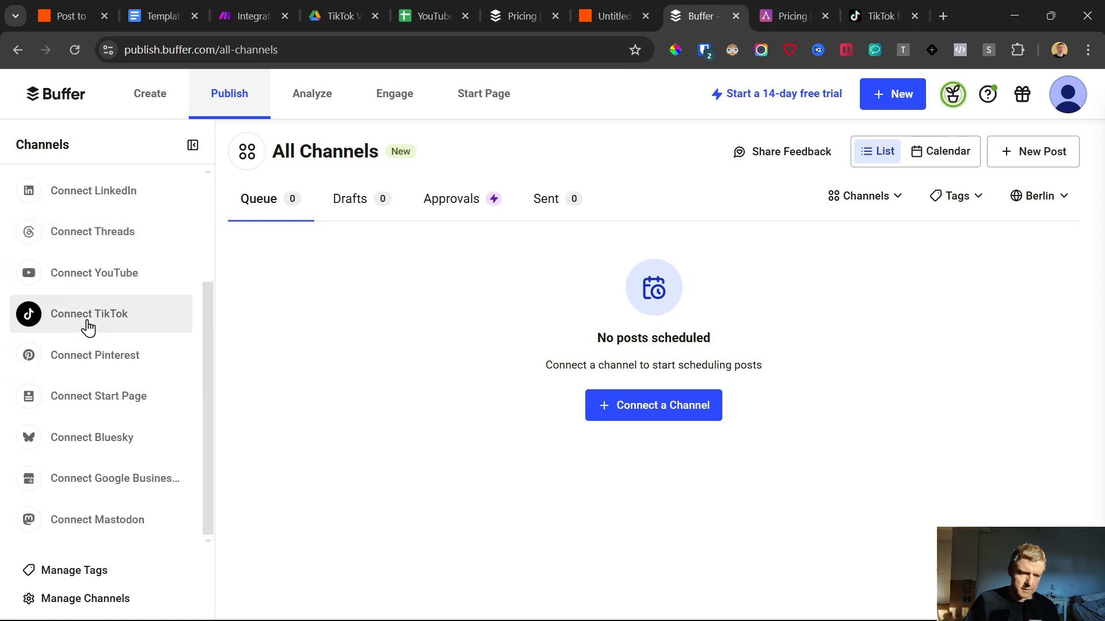
click(96, 327)
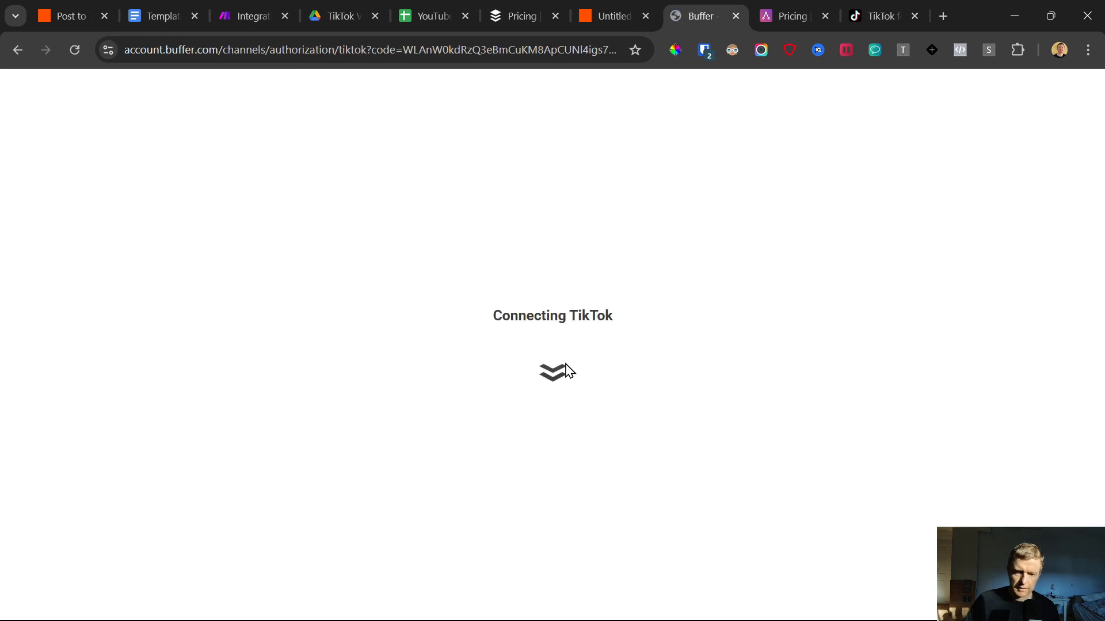
click(837, 578)
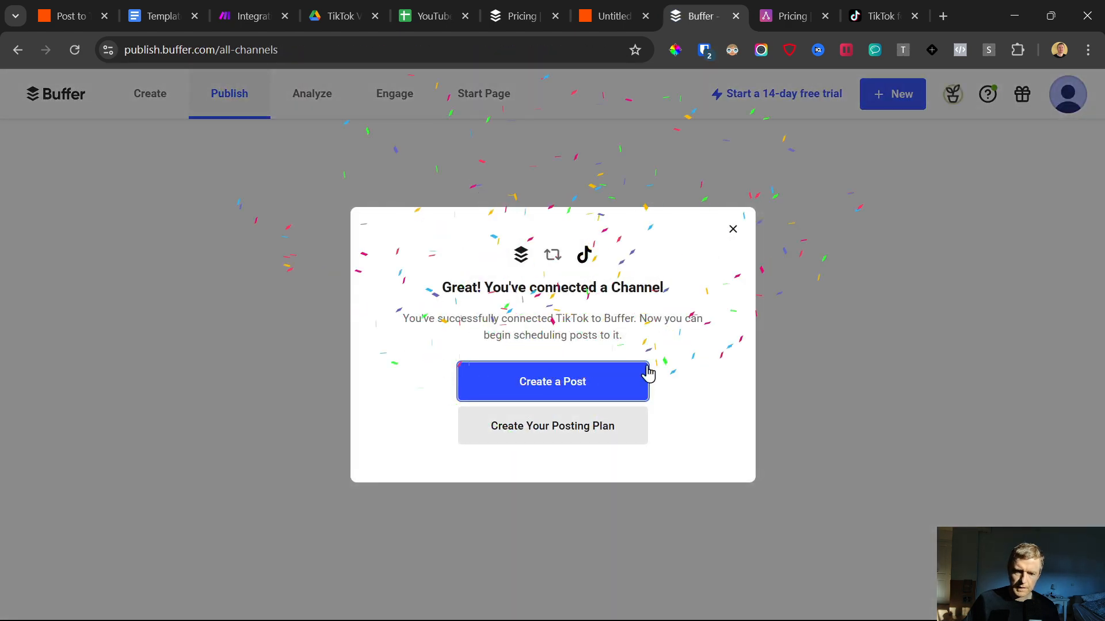
click(732, 229)
Step: Back in the Zap, refresh the channel options and choose the onlinestarten TikTok Account as the channel
click(608, 15)
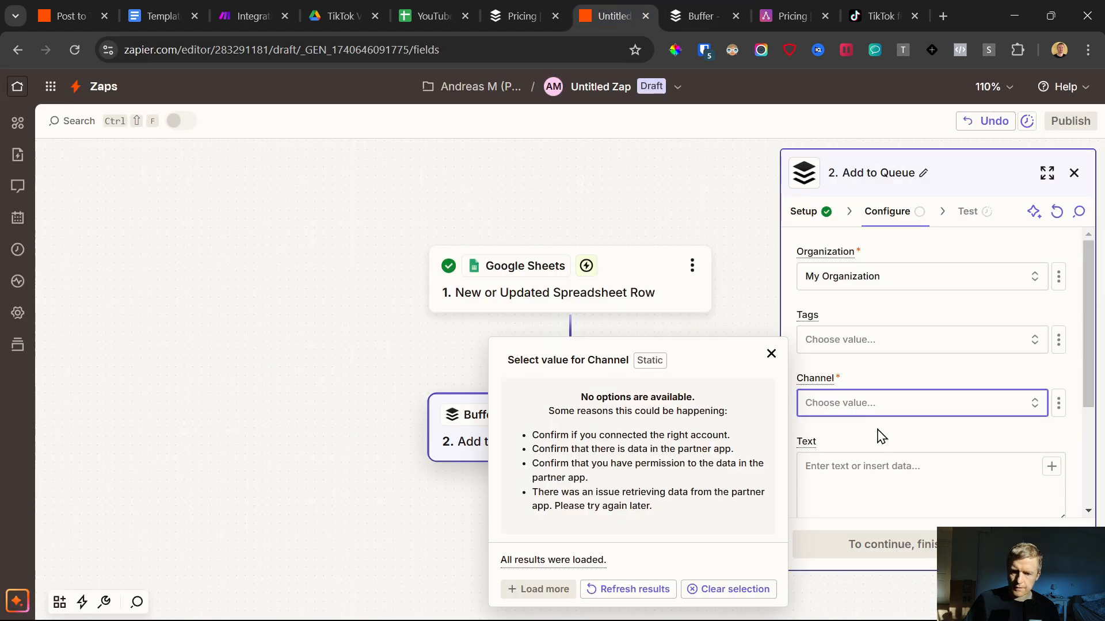
click(883, 412)
click(884, 409)
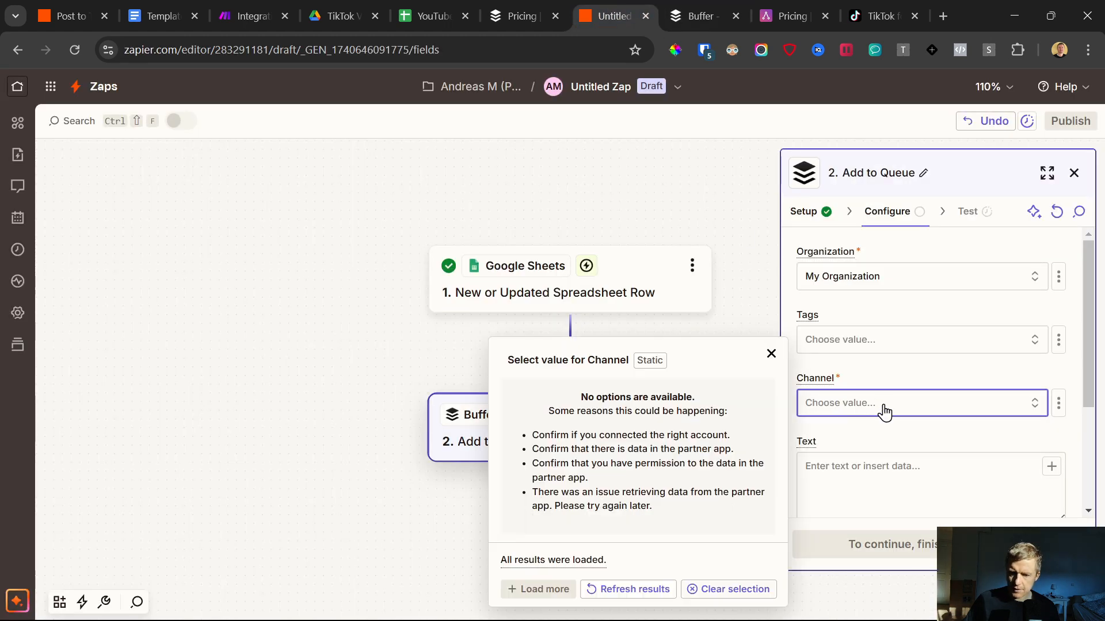
click(603, 598)
click(593, 452)
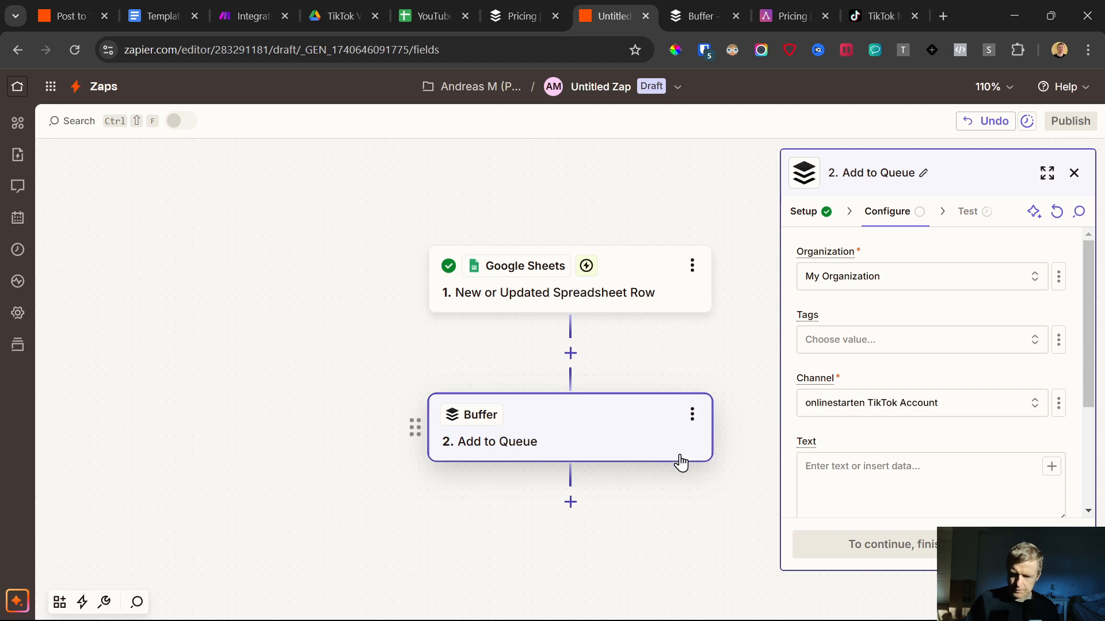
Step: Map the spreadsheet row's Caption Text to the Text field and its Video URL to the Video field
scroll(922, 446, down, 3)
click(900, 323)
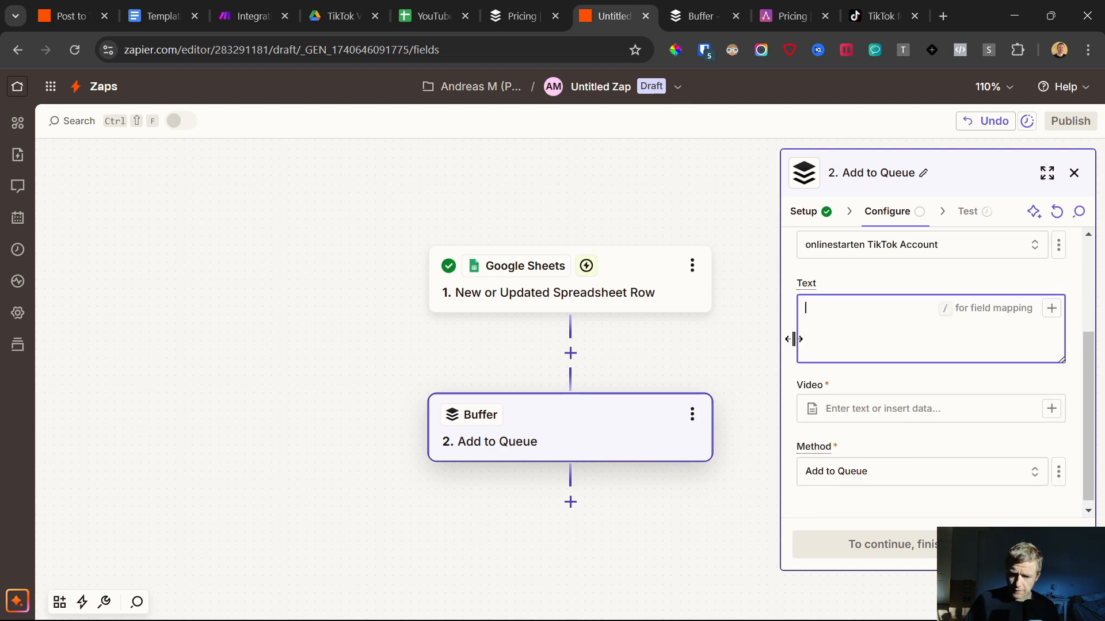
click(1050, 313)
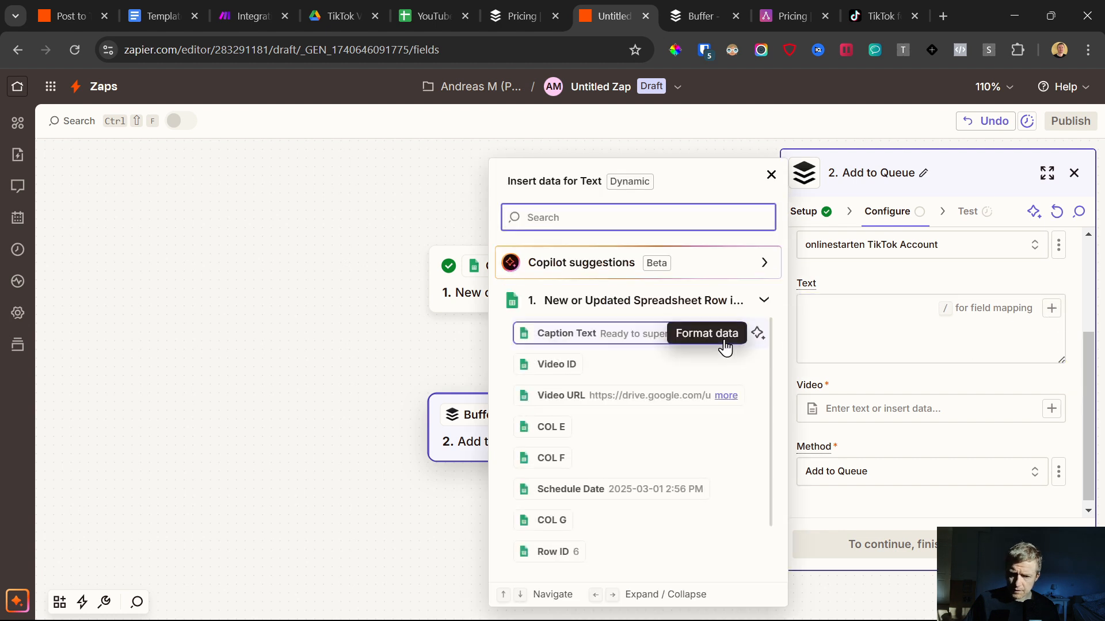
click(593, 344)
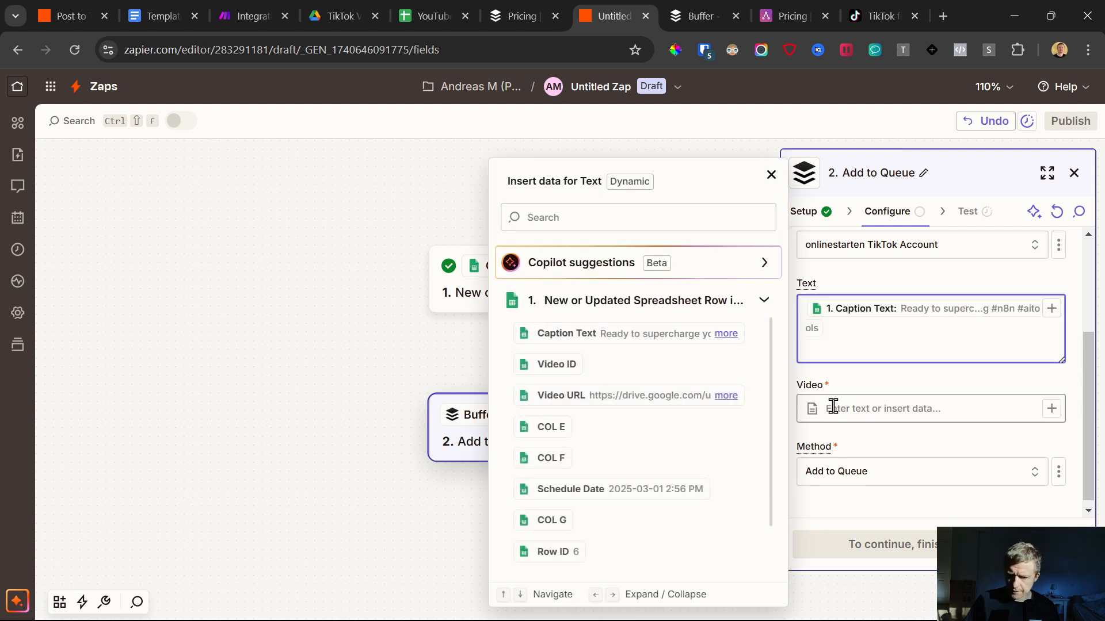
click(865, 410)
click(1051, 408)
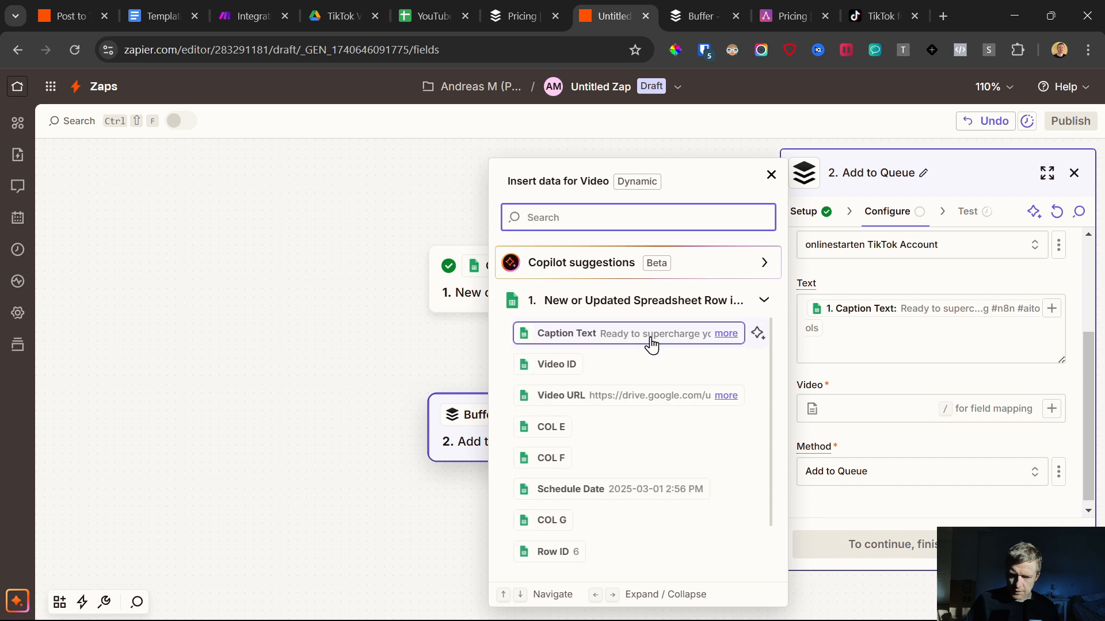
click(645, 397)
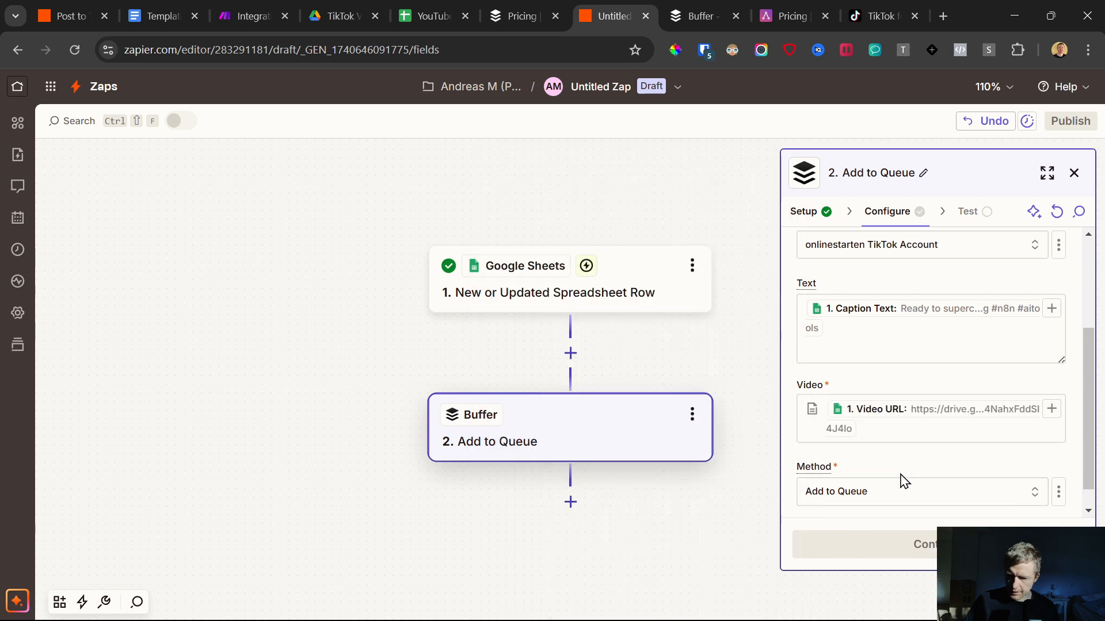
Step: Set the method to Schedule Post and map the spreadsheet row's Schedule Date to Scheduled Date & Time
click(892, 492)
click(572, 427)
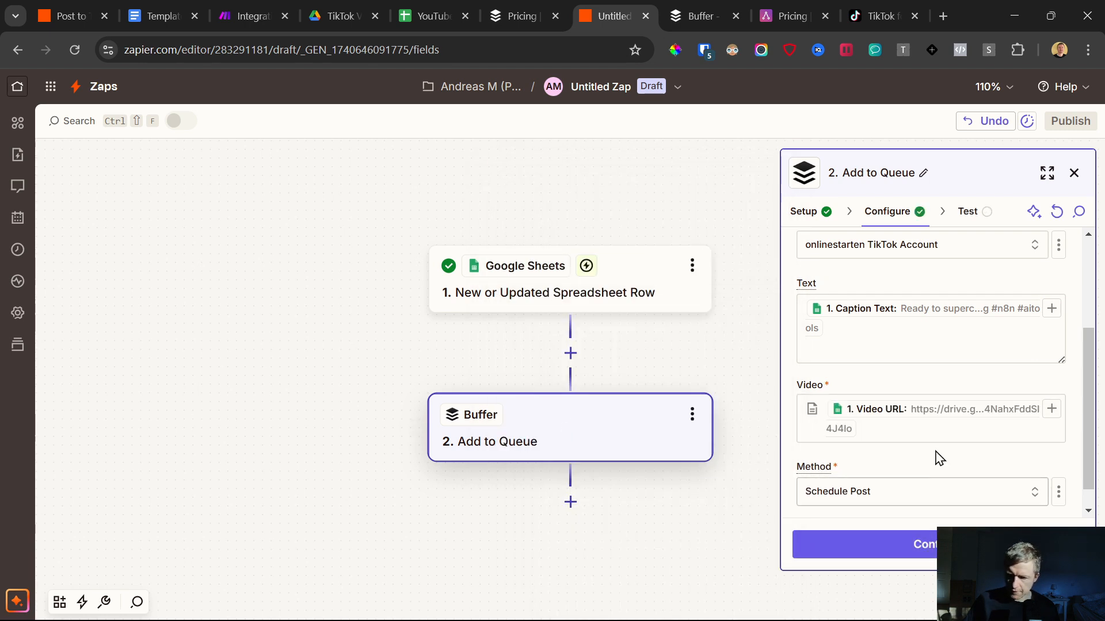
scroll(921, 455, down, 3)
click(882, 465)
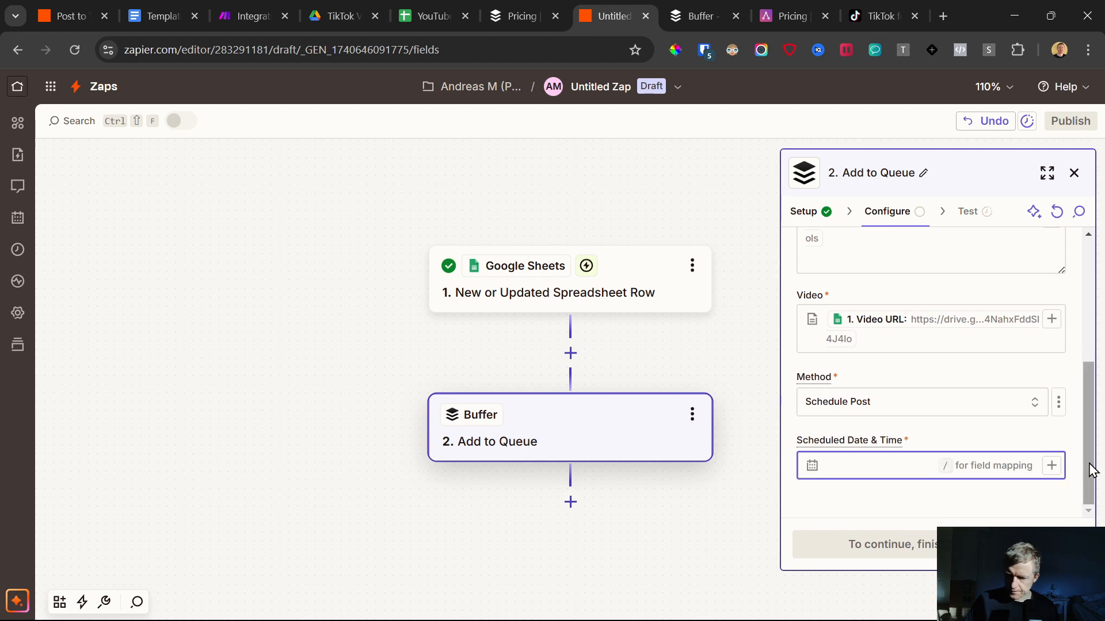
click(1051, 465)
scroll(668, 451, down, 2)
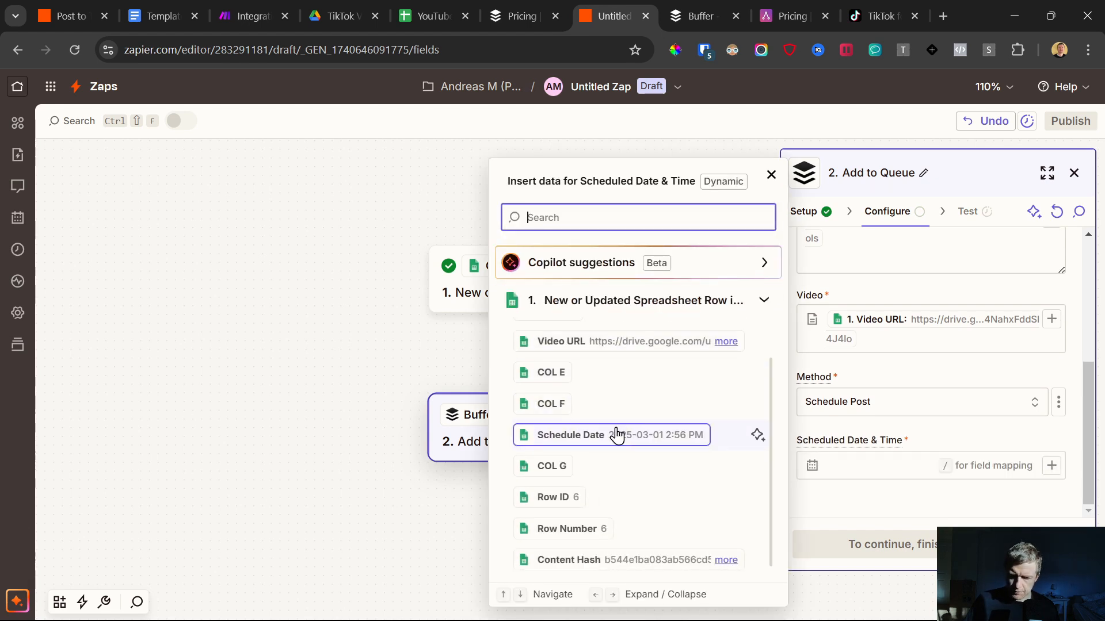
click(619, 435)
click(978, 440)
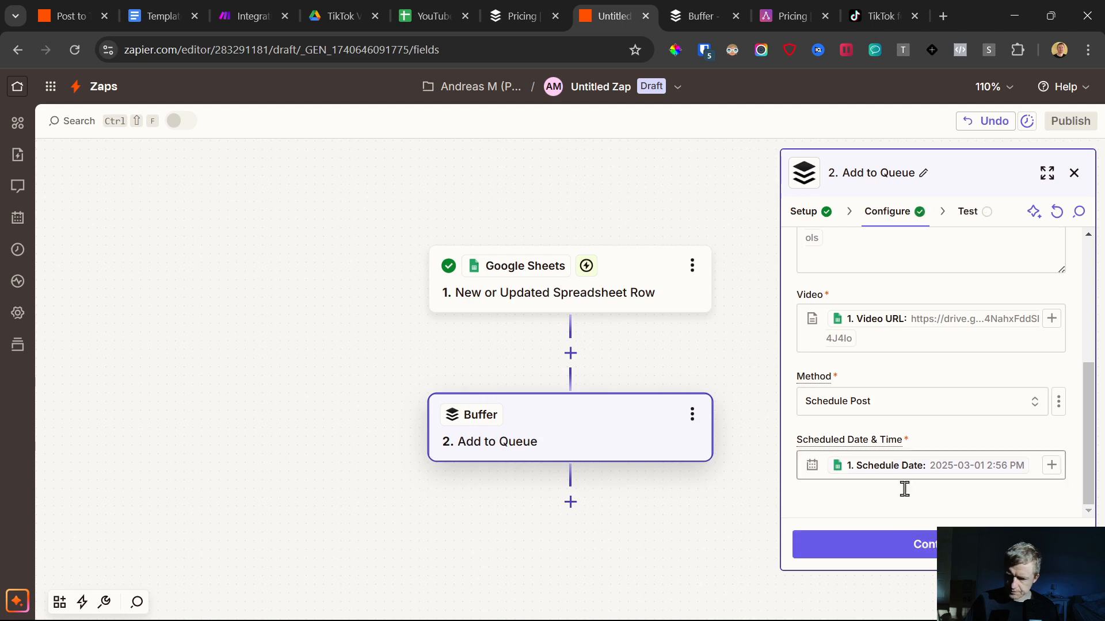
Step: Test the Add to Queue step and check the resulting post's full caption and scheduled time in Buffer's queue
click(905, 551)
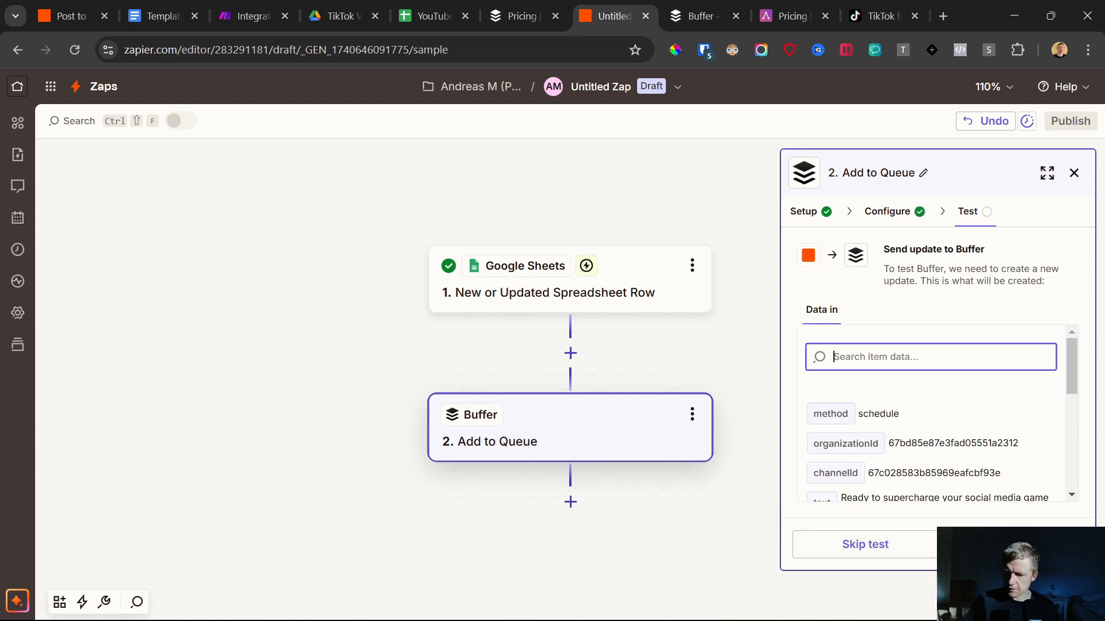
click(1011, 544)
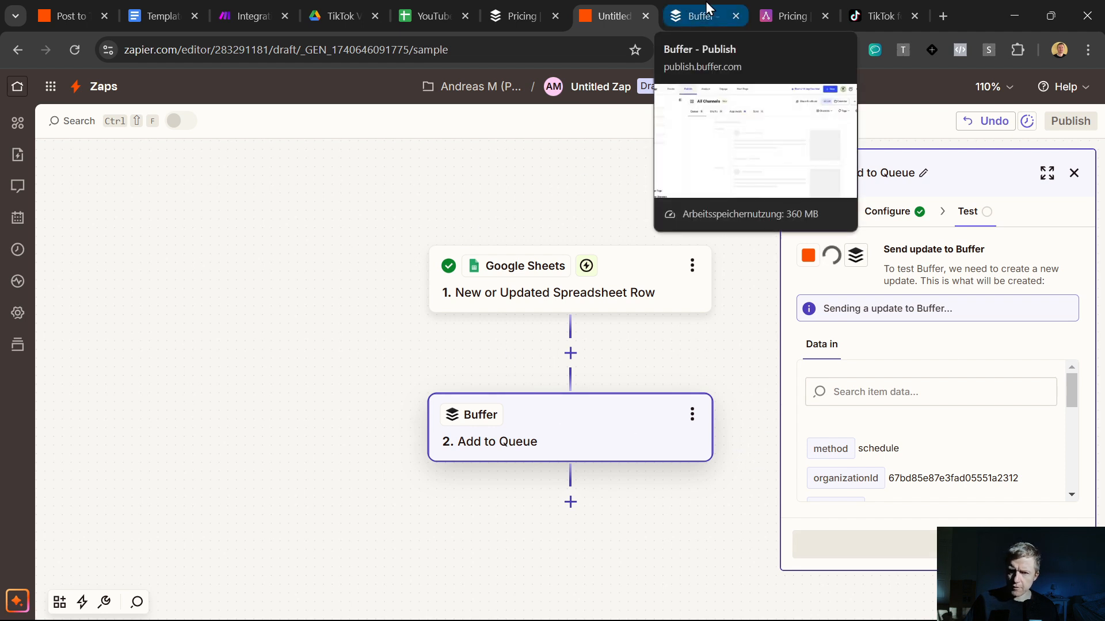
click(699, 16)
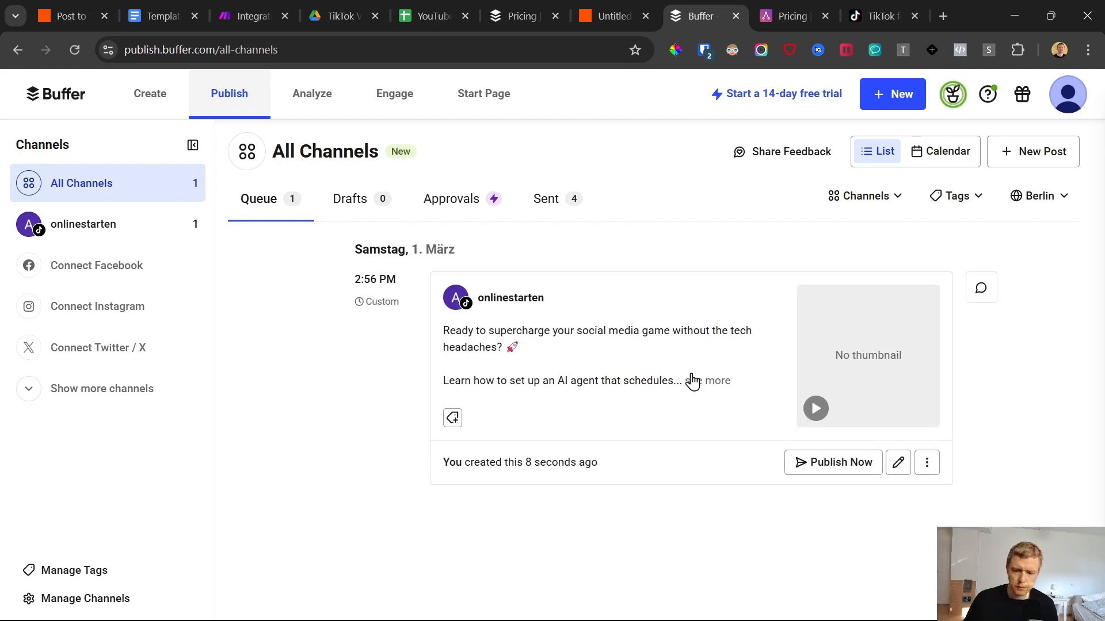
click(693, 381)
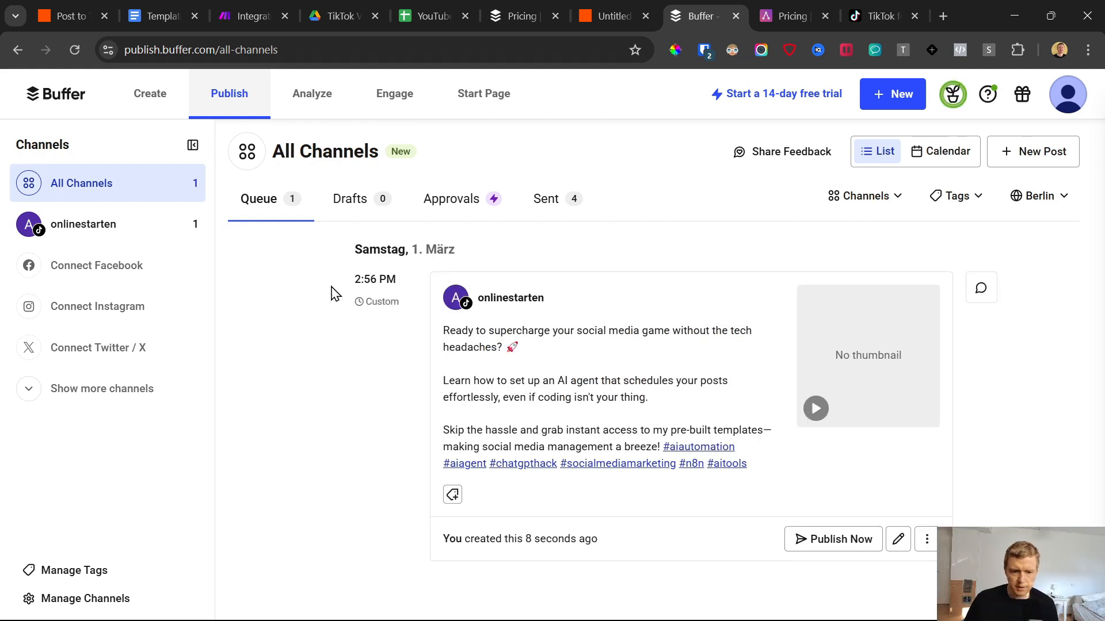
drag(350, 287, 379, 287)
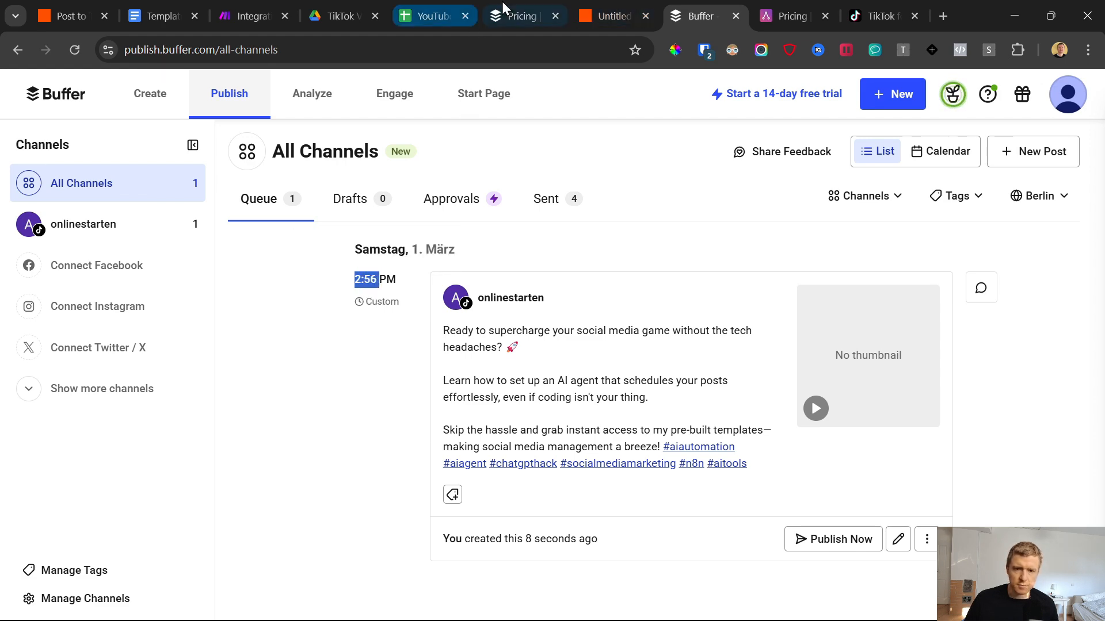
Step: Compare the due time in the Zap's test output with the row 6 Schedule Date in the Videos sheet
click(434, 13)
click(614, 15)
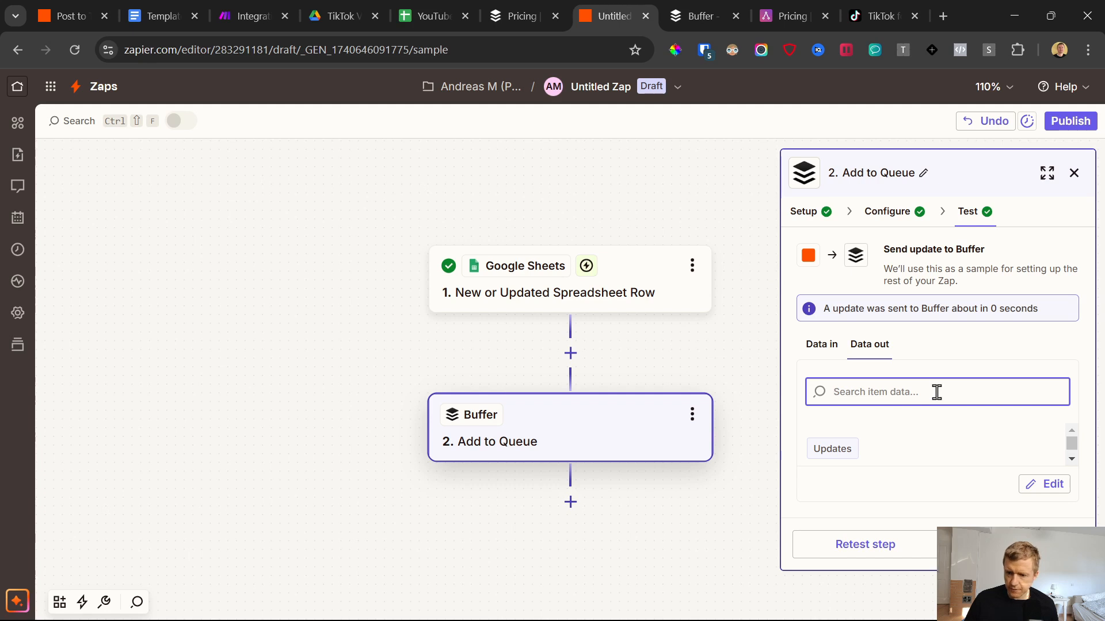
scroll(957, 443, down, 5)
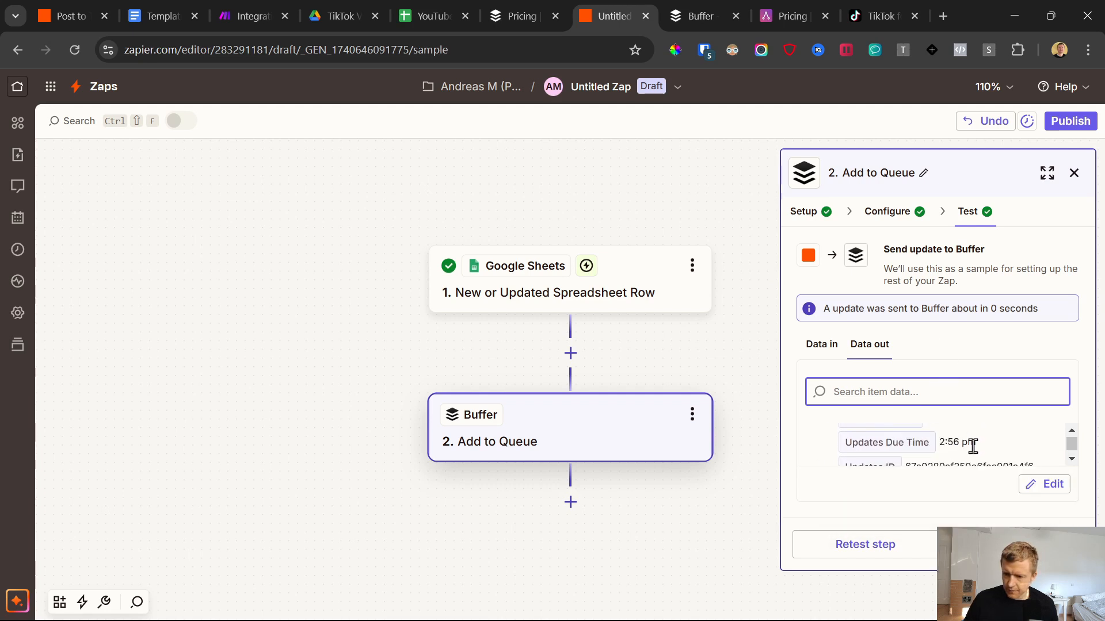
drag(939, 444, 987, 445)
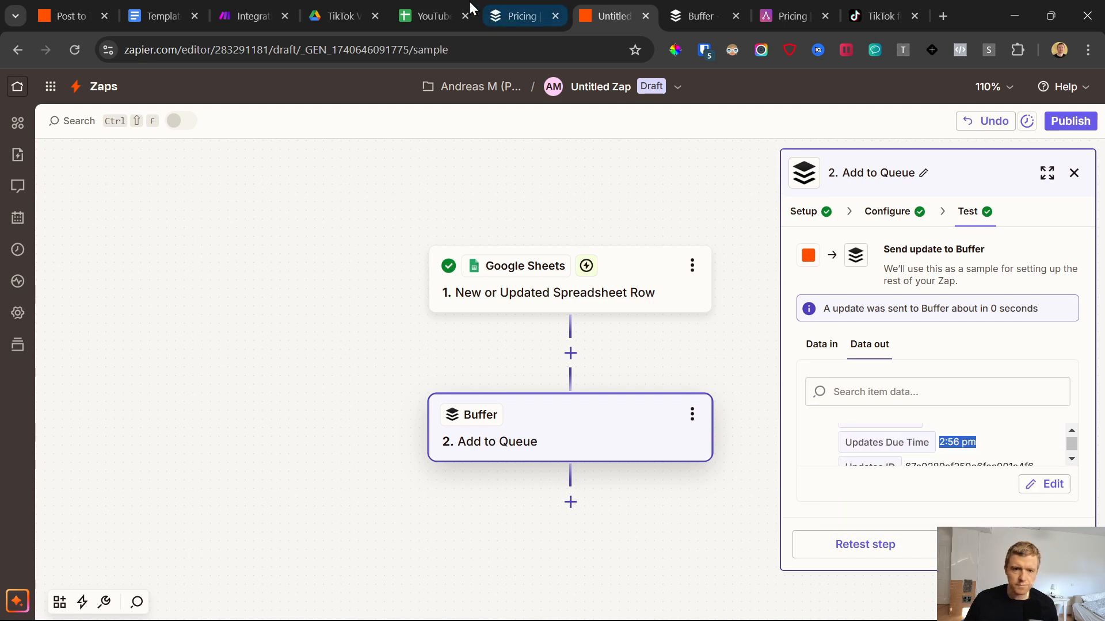
click(434, 16)
scroll(554, 433, down, 5)
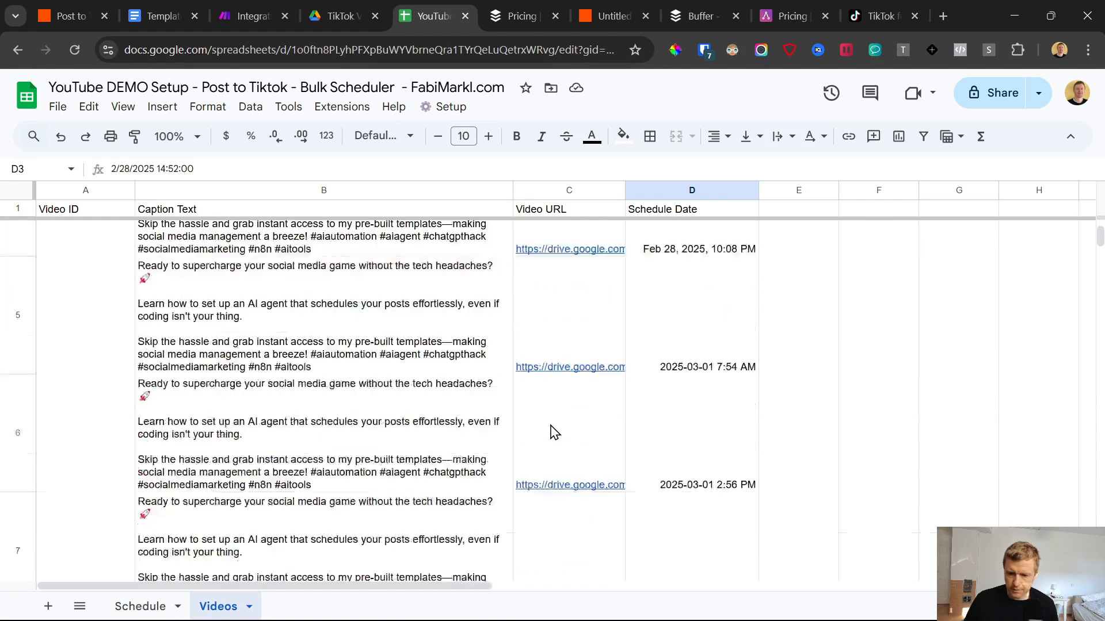
click(610, 15)
click(434, 16)
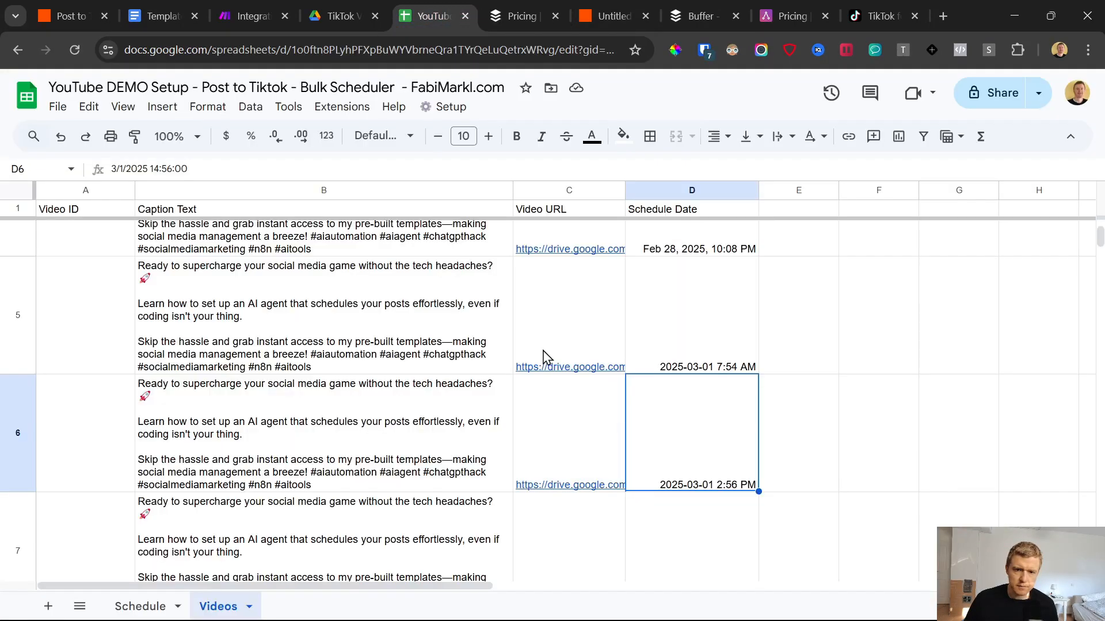
click(611, 15)
Step: Open Zapier's home page in a new browser tab and place that tab before the Zap editor's tab
right_click(16, 89)
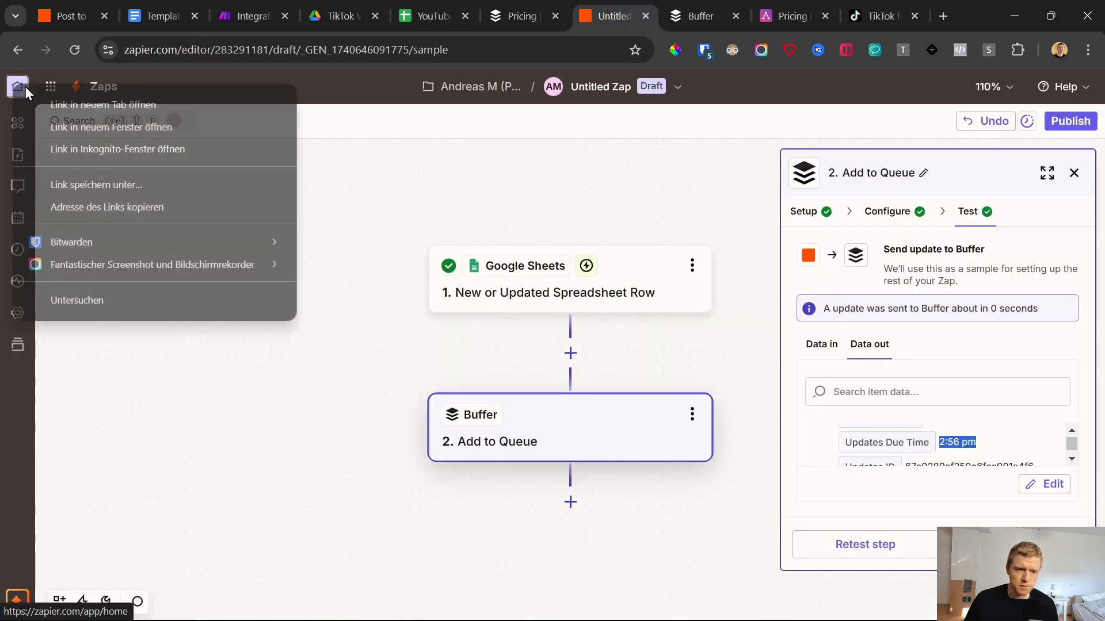
click(58, 106)
click(647, 4)
drag(646, 5, 565, 2)
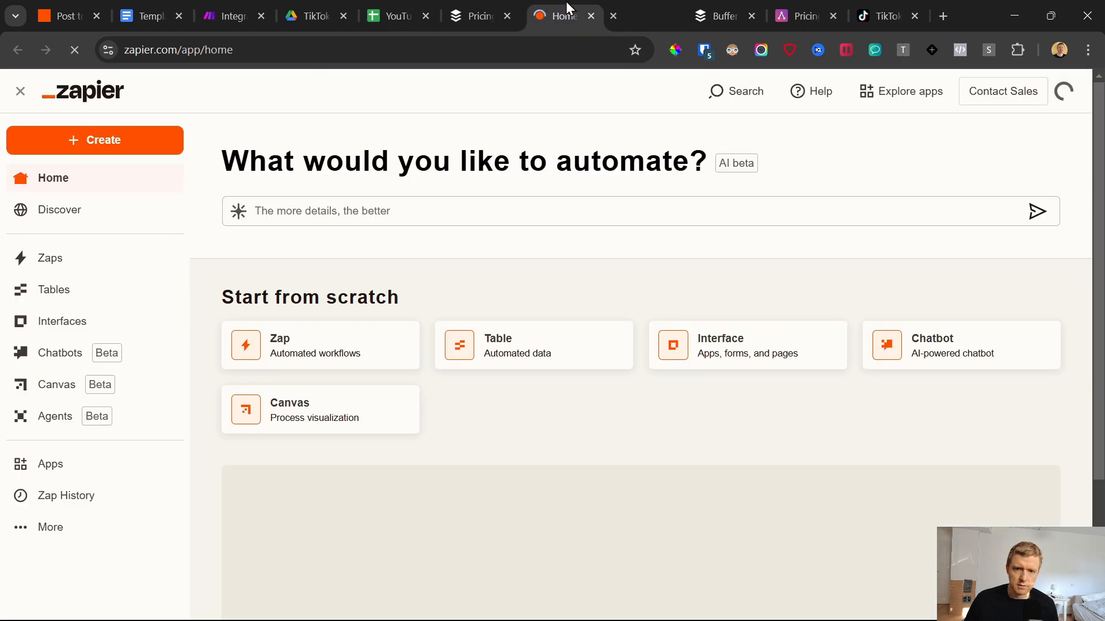
Step: Open the Zapier account's profile settings and check which timezone is selected
click(1059, 101)
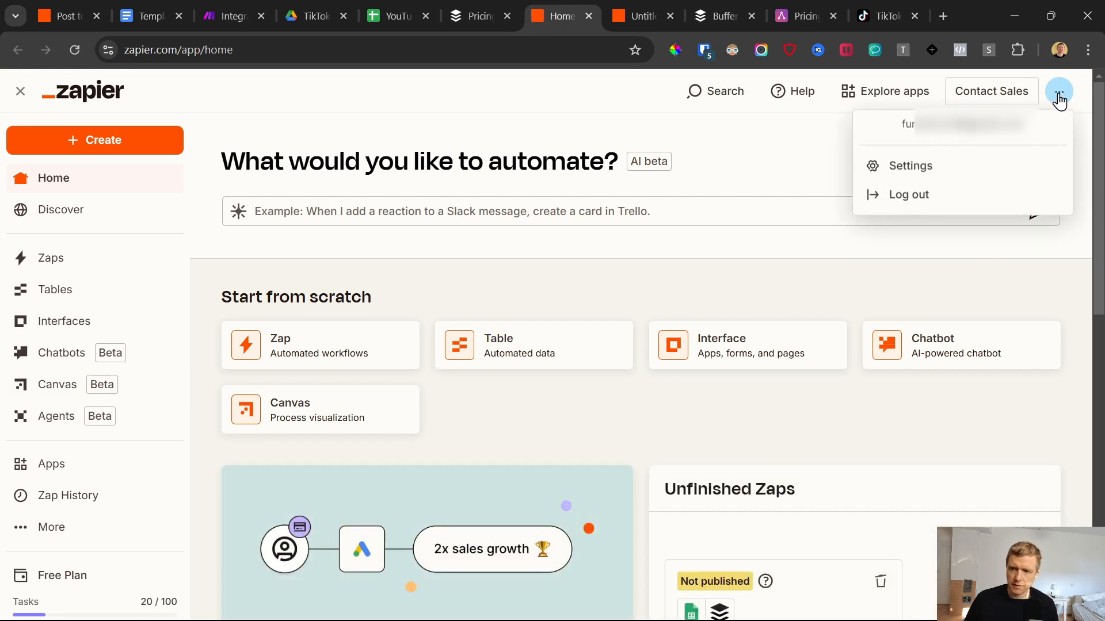
click(918, 209)
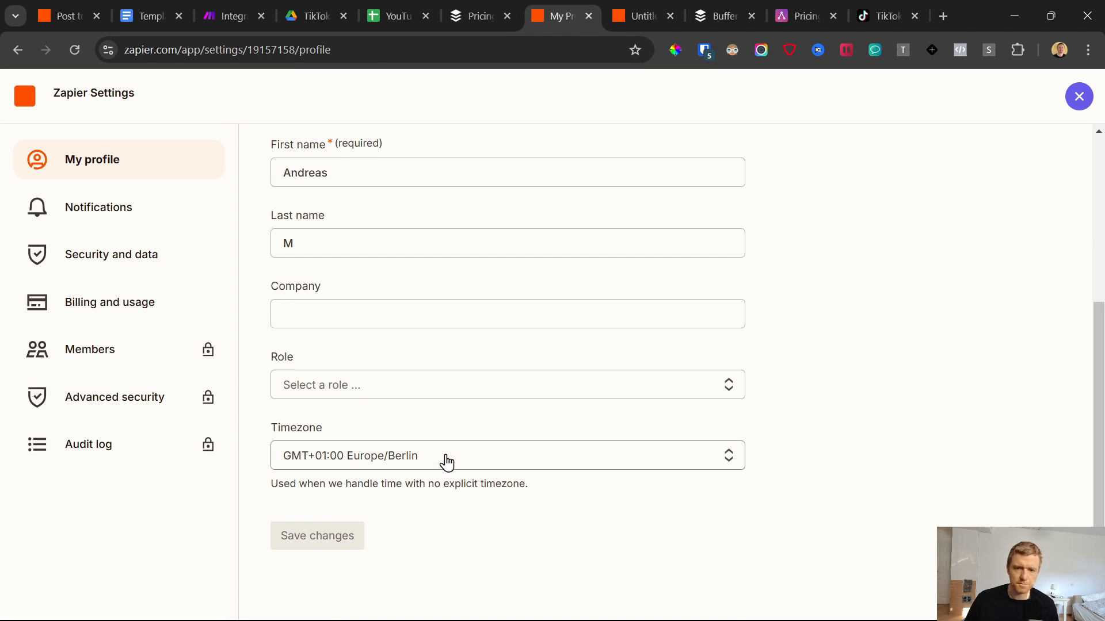
Step: Compare the Schedule Date in the Videos sheet with the queued post's time in Buffer, and close the unused browser tabs beyond it
click(393, 13)
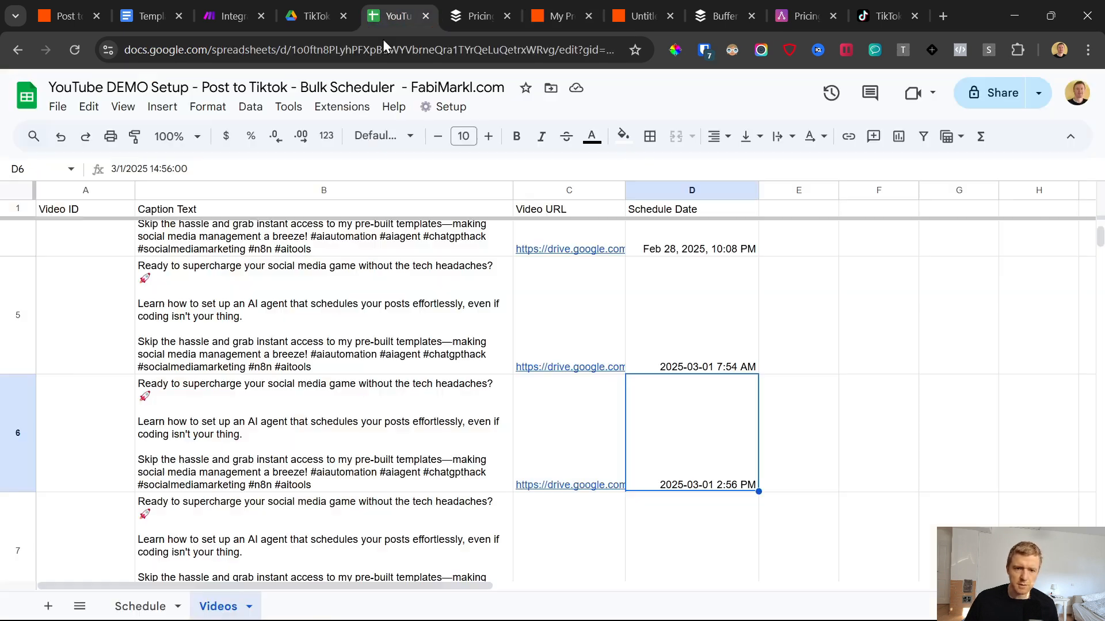
click(708, 326)
click(752, 3)
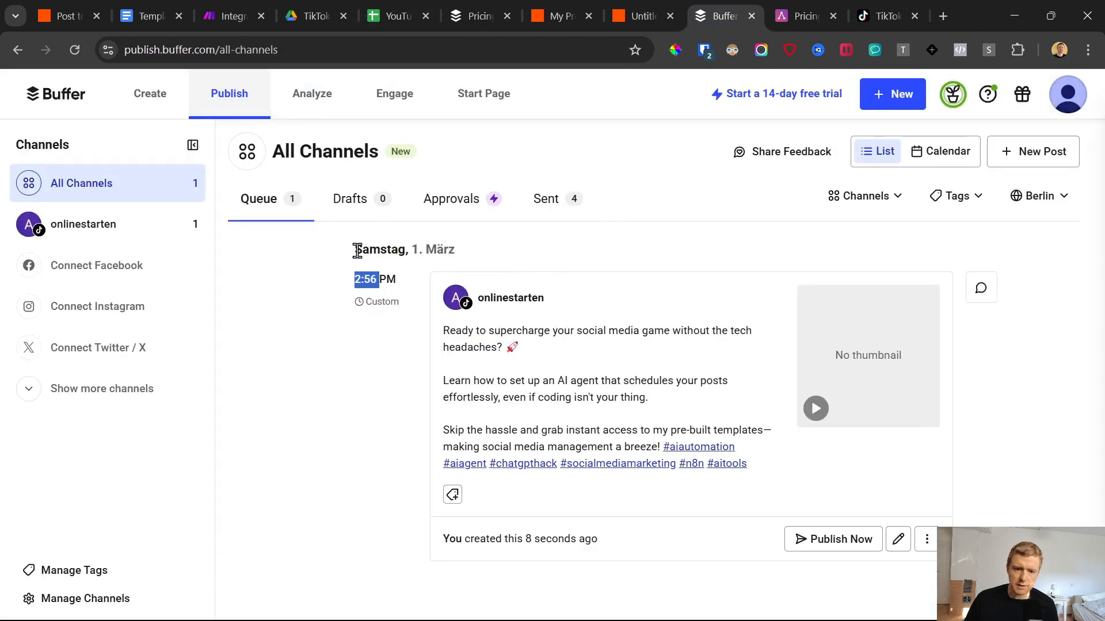
click(346, 283)
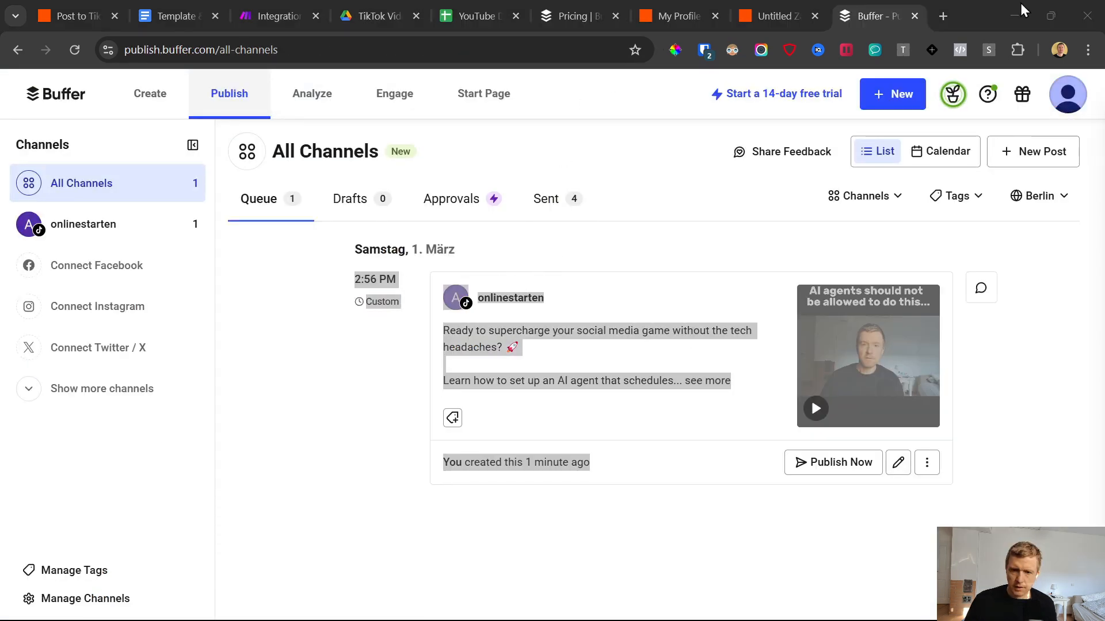
click(1023, 10)
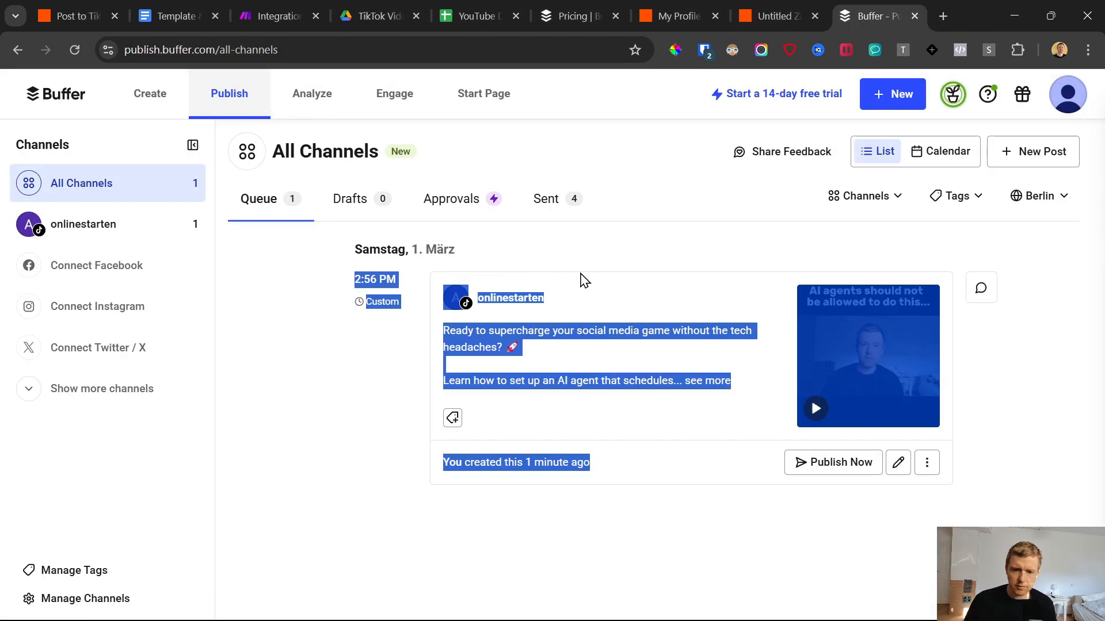
Step: Delete the file 1.mp4 from the TikTok video uploads folder in Google Drive
click(391, 7)
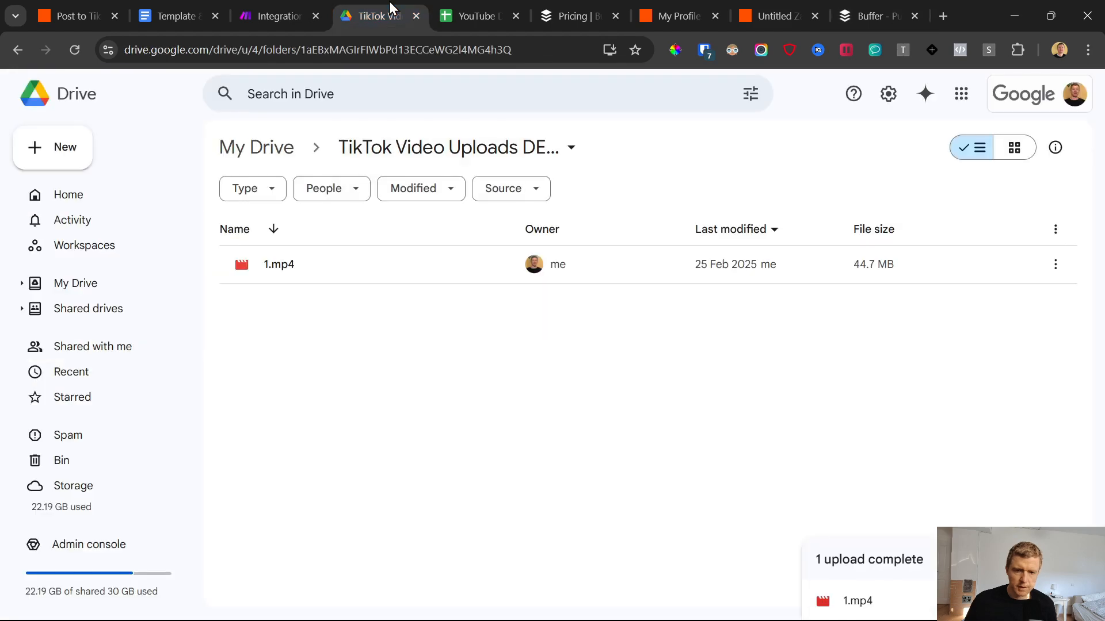
click(355, 264)
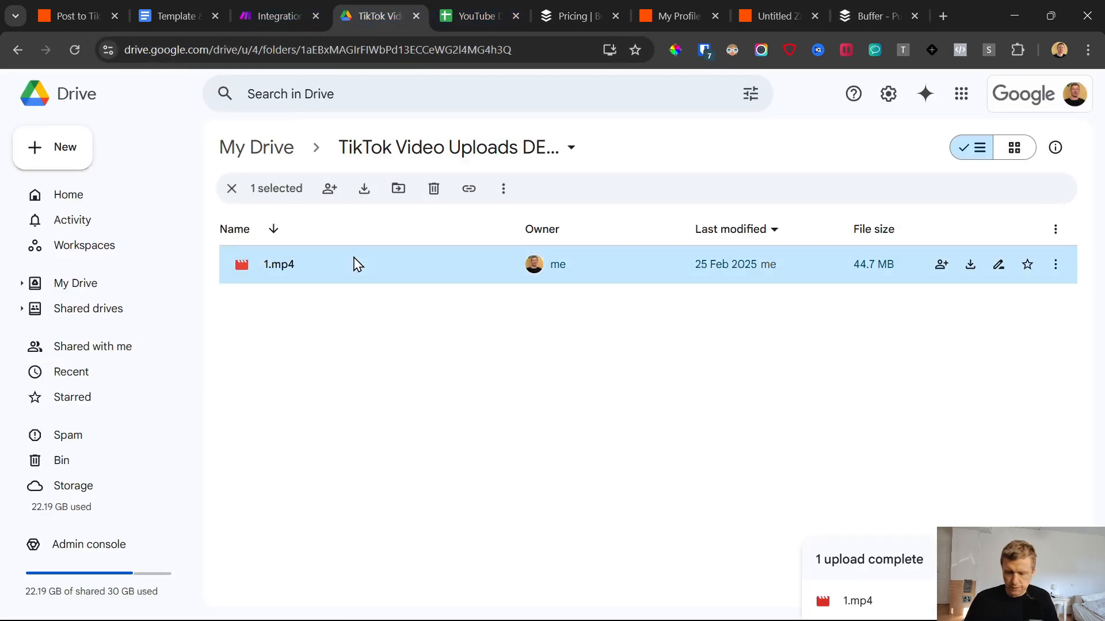
key(Delete)
click(610, 420)
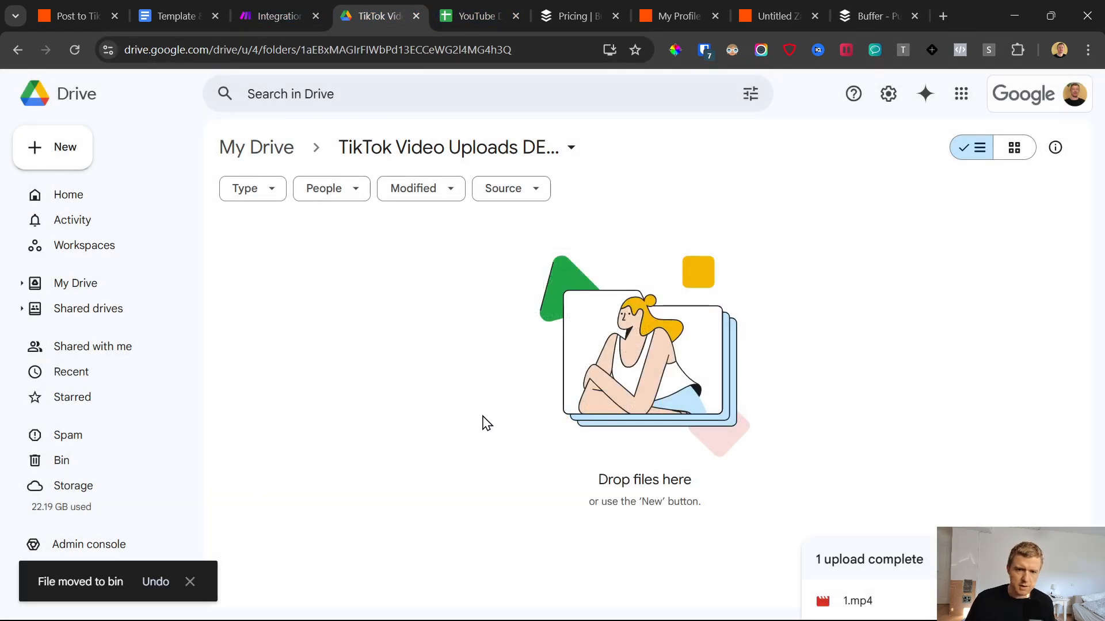
Step: Clear all video entries in A2:D8 of the Videos sheet, keeping the header row
click(460, 11)
scroll(371, 360, down, 5)
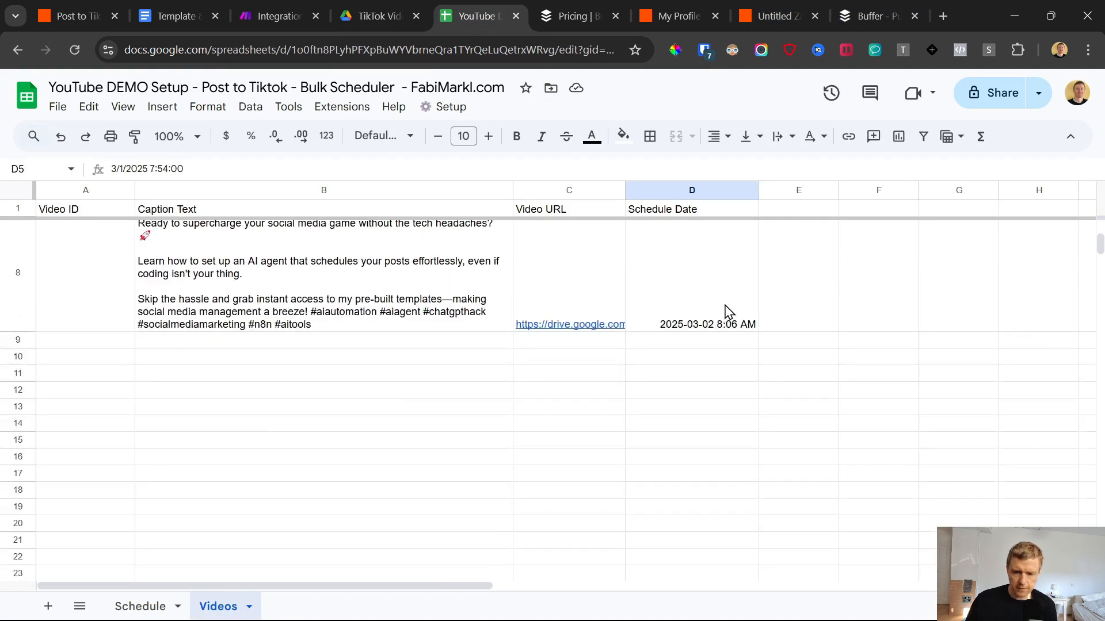
drag(726, 312, 345, 324)
scroll(343, 329, up, 9)
shift+click(97, 293)
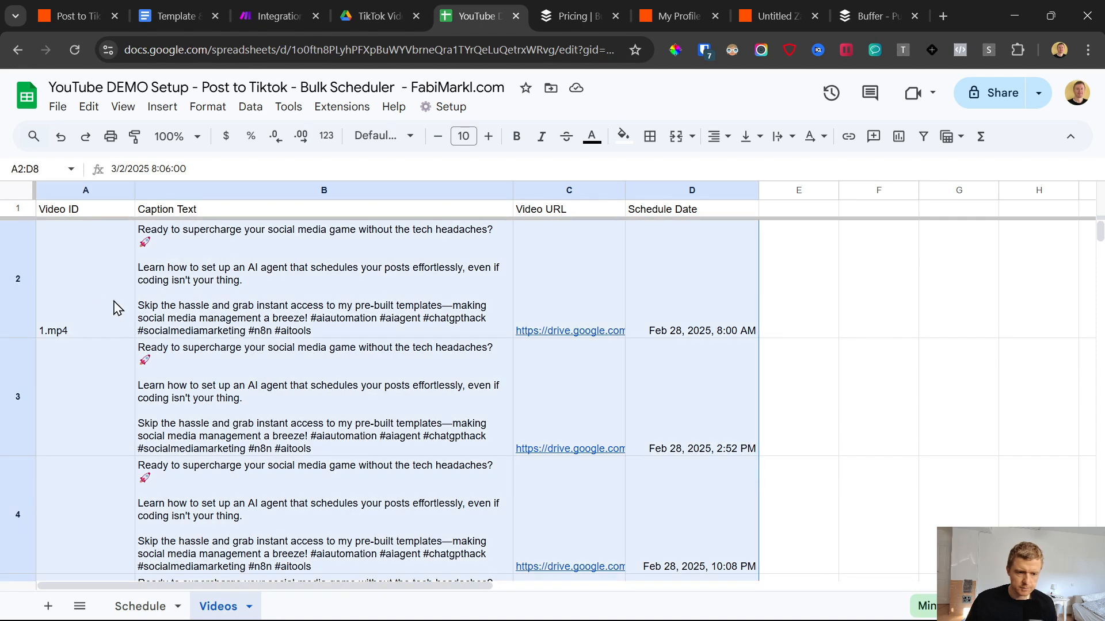
Step: Publish the Google Sheets to Buffer Zap and dismiss the dialogs that follow
click(762, 3)
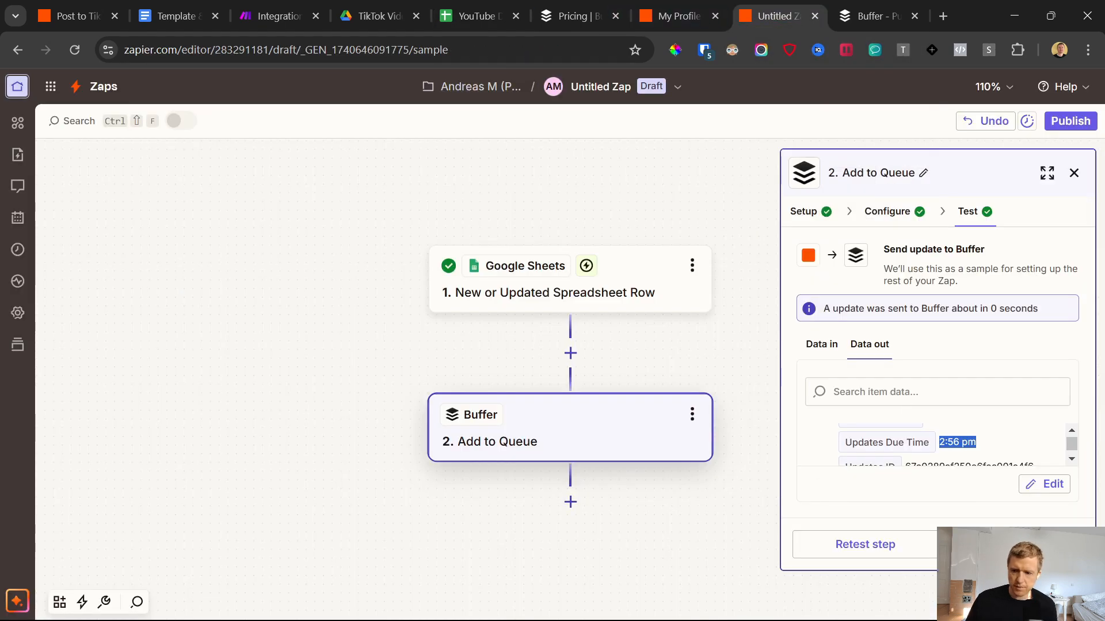
click(1070, 120)
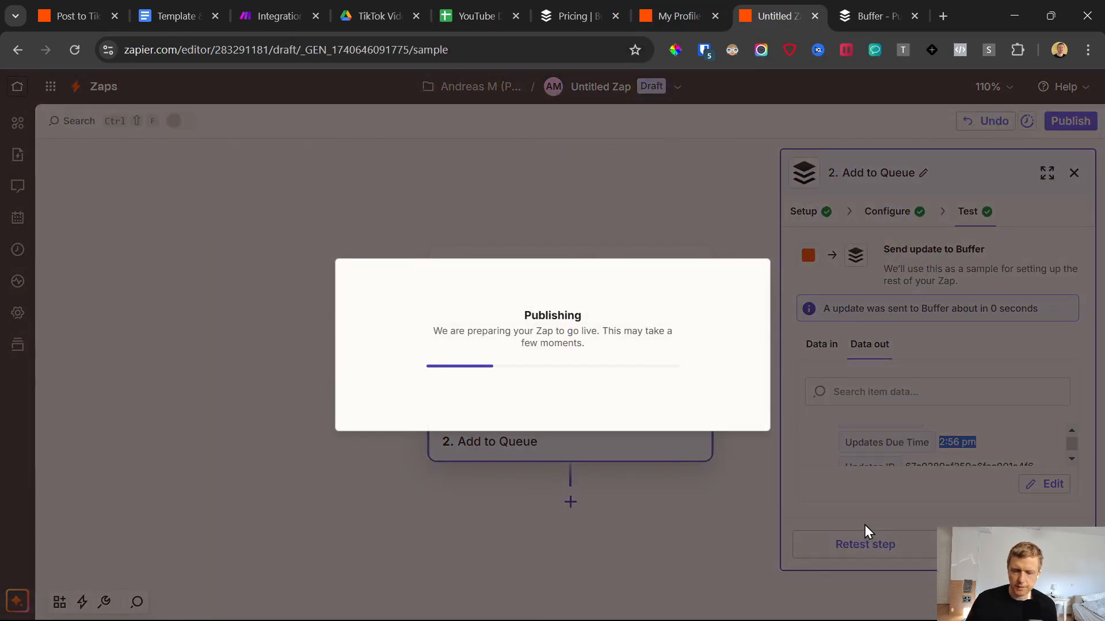
click(833, 220)
click(750, 110)
Step: Rename the published Zap as Tiktok DEMO YT and return to the list of Zaps
click(610, 86)
click(565, 131)
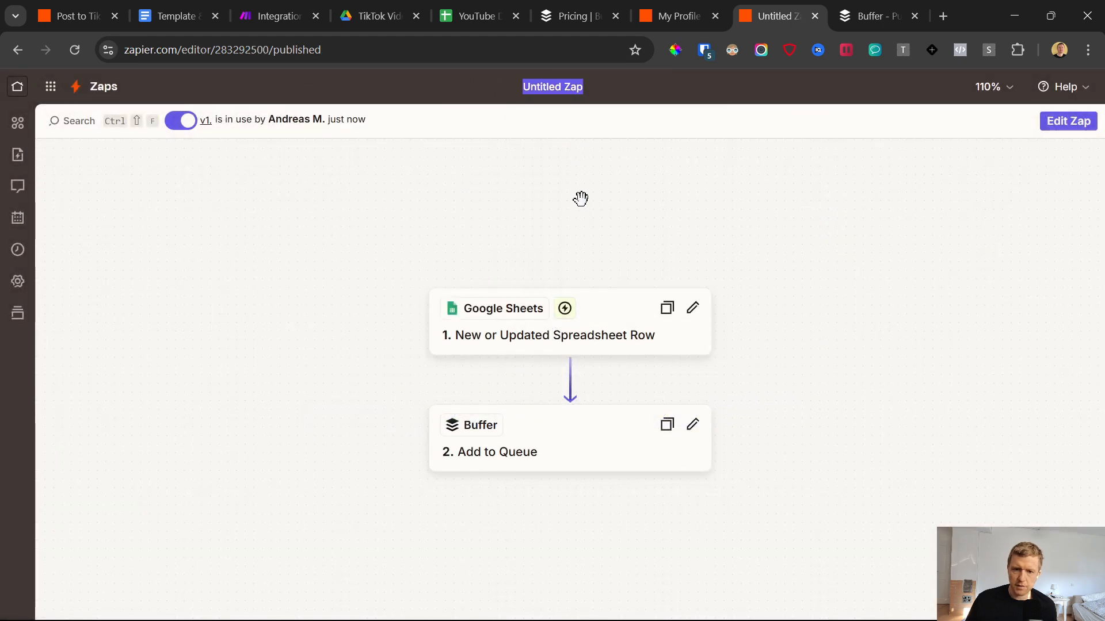
text(Tikto)
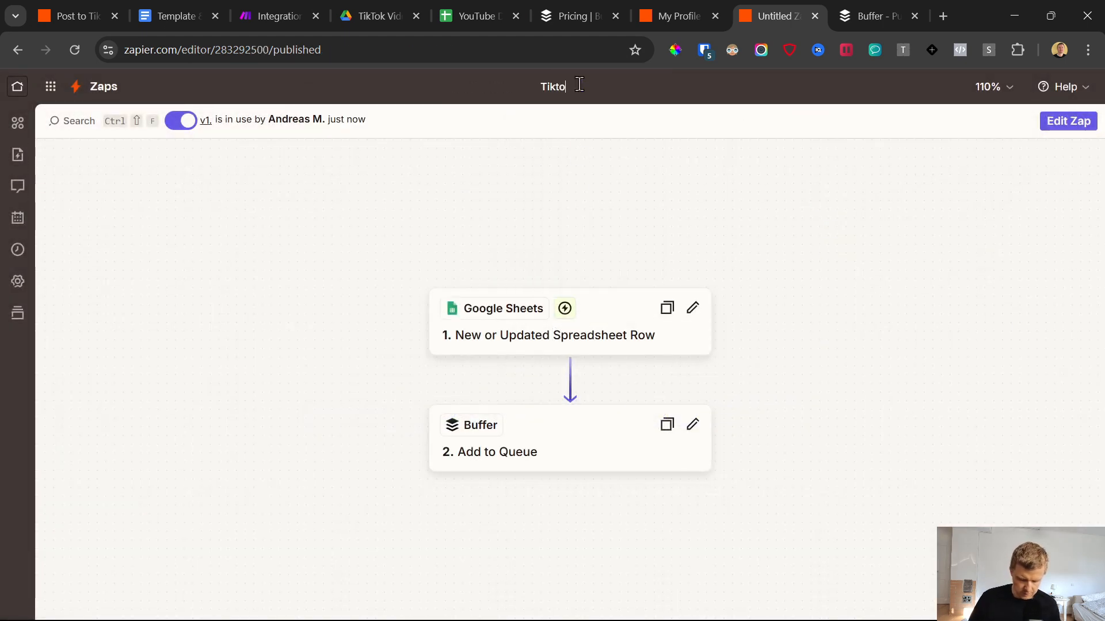
text(k DEMOY)
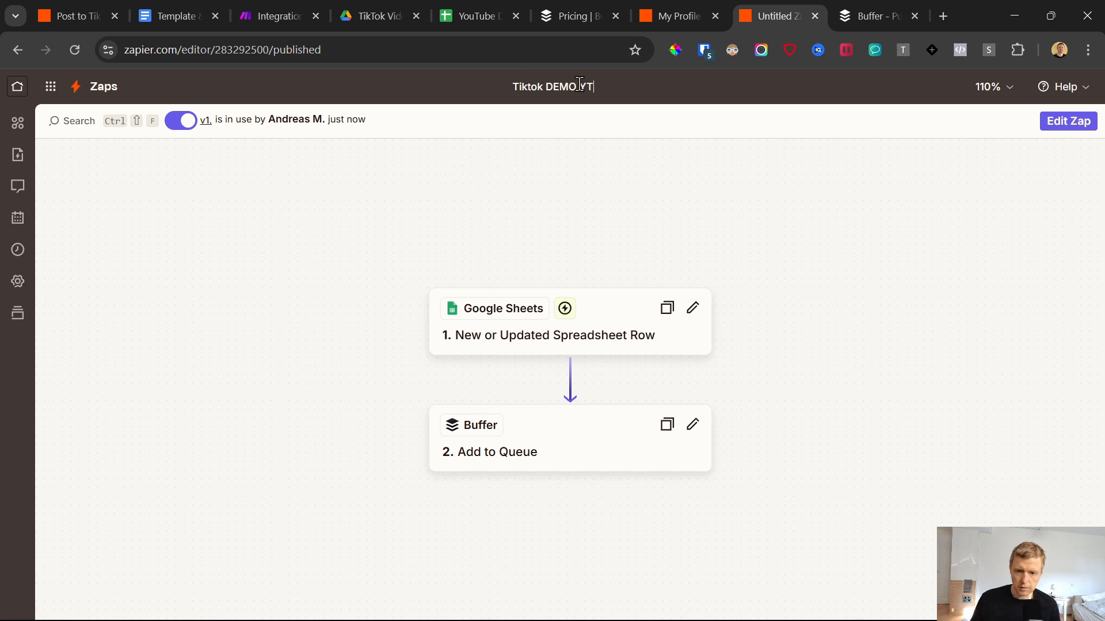
key(Return)
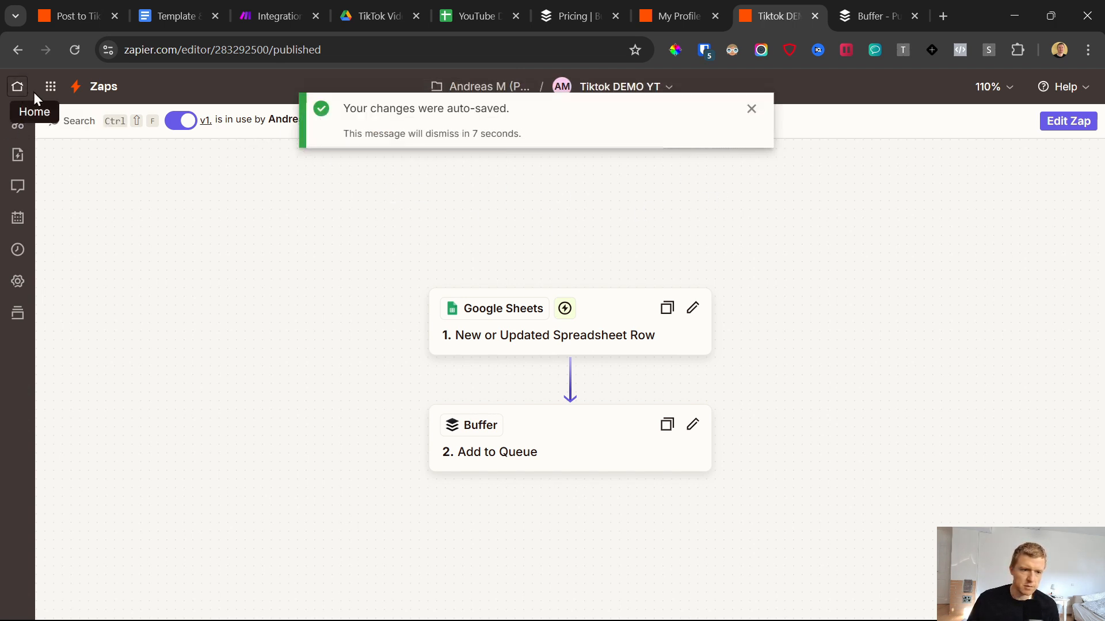
click(96, 98)
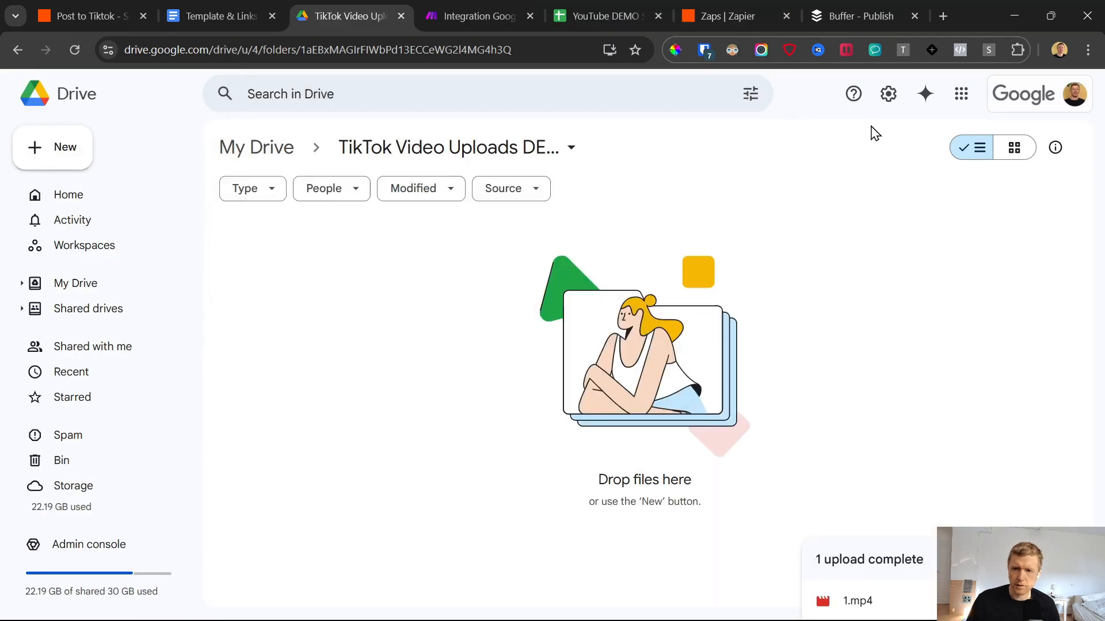
Step: Permanently delete the queued 2:56 PM test post from Buffer's queue
click(839, 7)
click(927, 462)
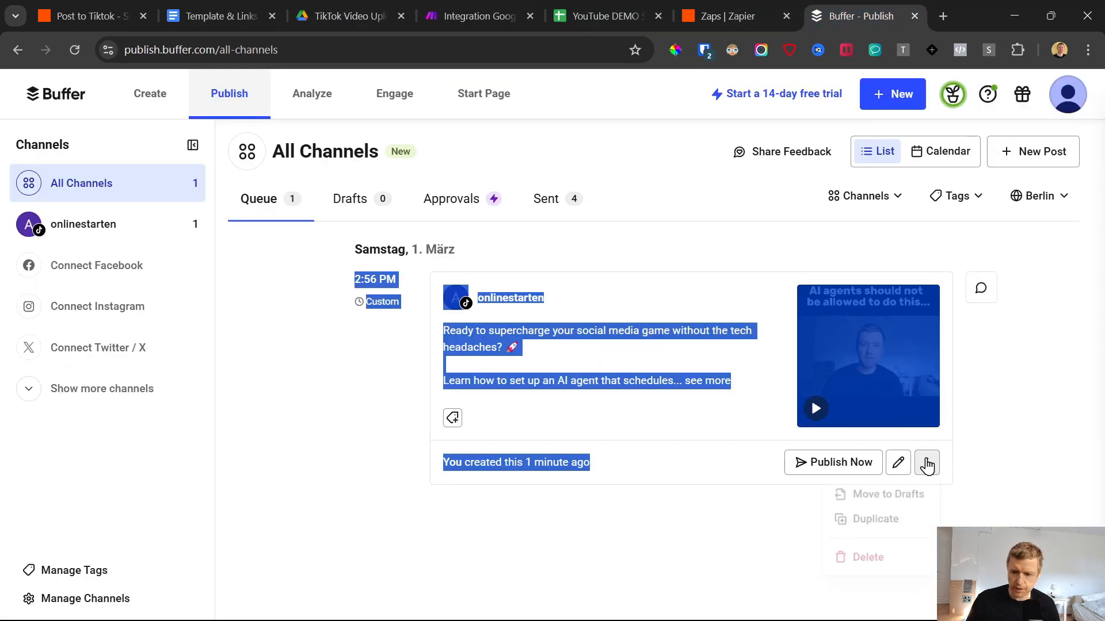
click(863, 561)
click(680, 386)
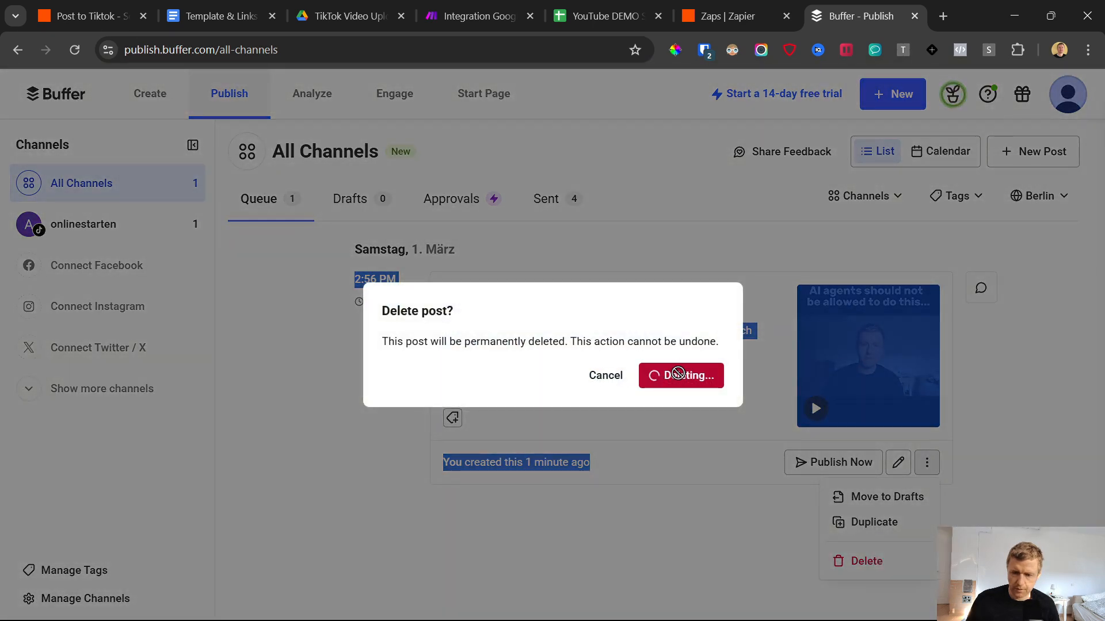
Step: Upload the video files 1 to 6 from Downloads into the TikTok video uploads folder in Google Drive
click(387, 8)
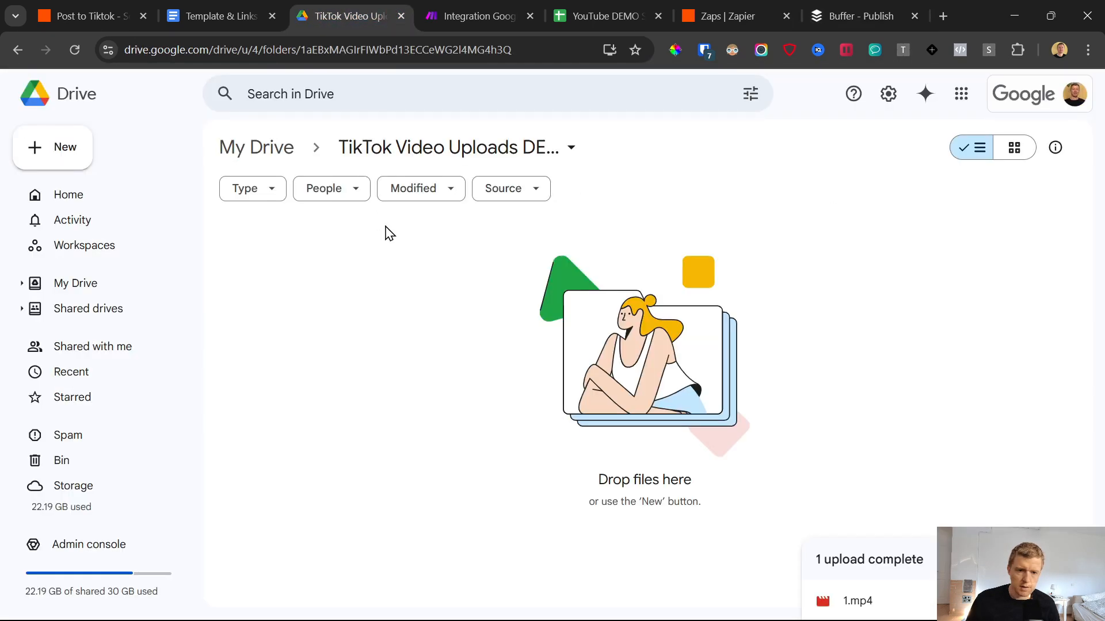
click(71, 156)
click(84, 184)
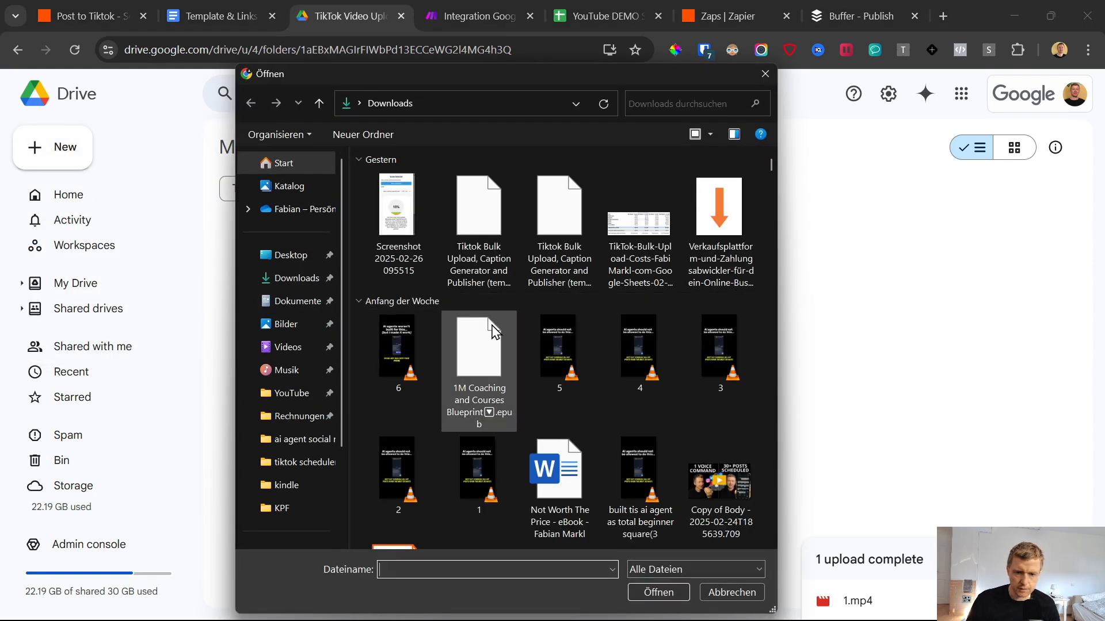
click(463, 492)
ctrl+click(430, 494)
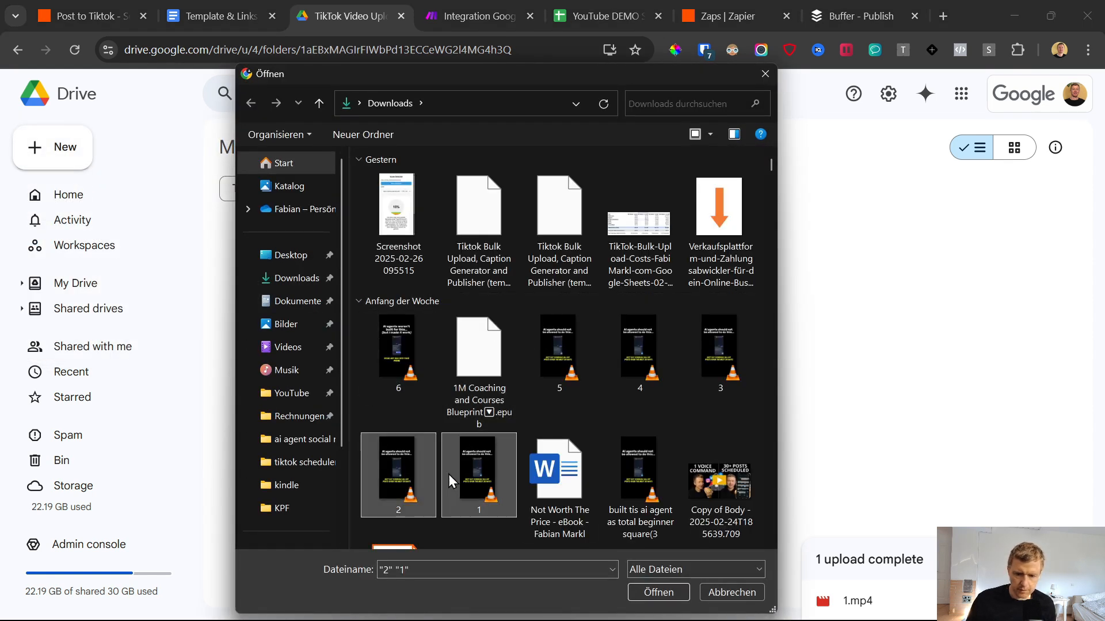
ctrl+click(719, 353)
ctrl+click(638, 352)
ctrl+click(556, 353)
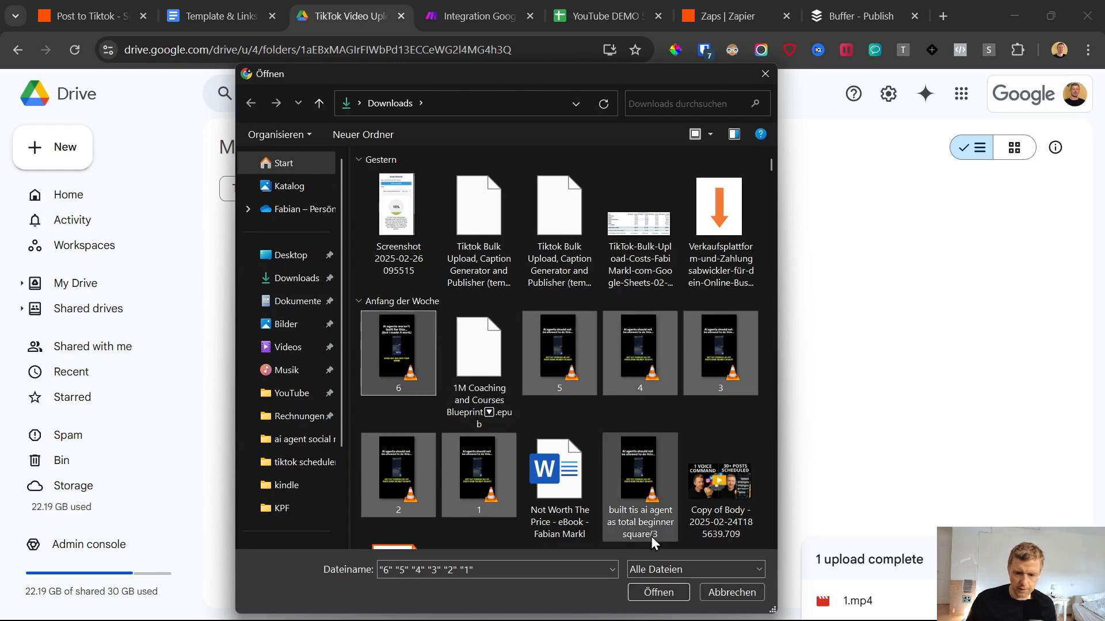
click(666, 596)
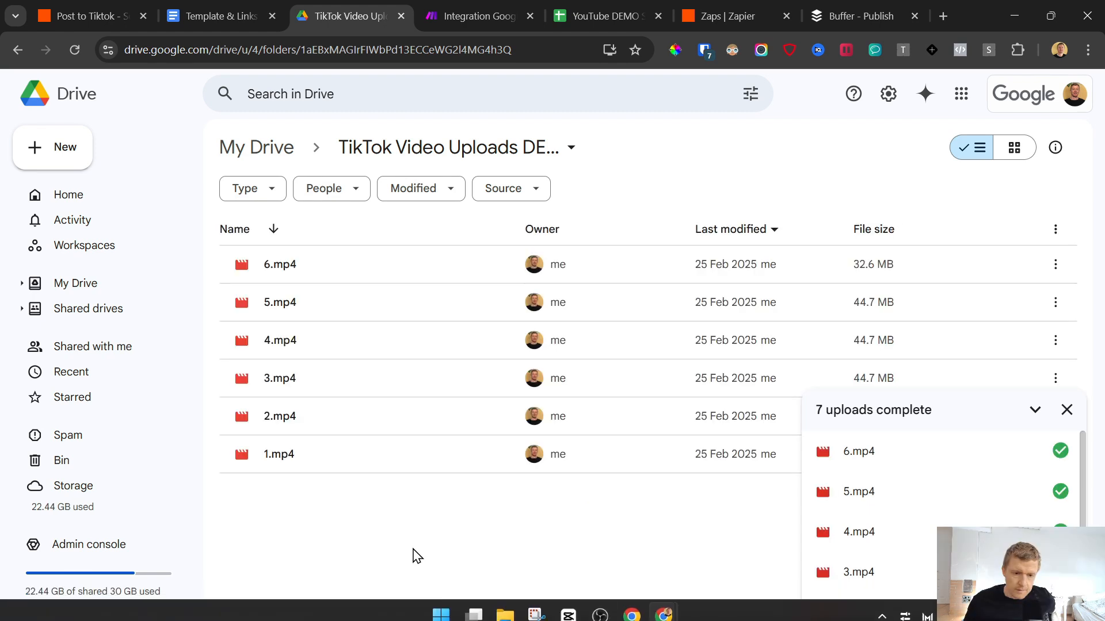
Step: Run the Make scenario once to process the videos uploaded to the Drive folder
click(479, 16)
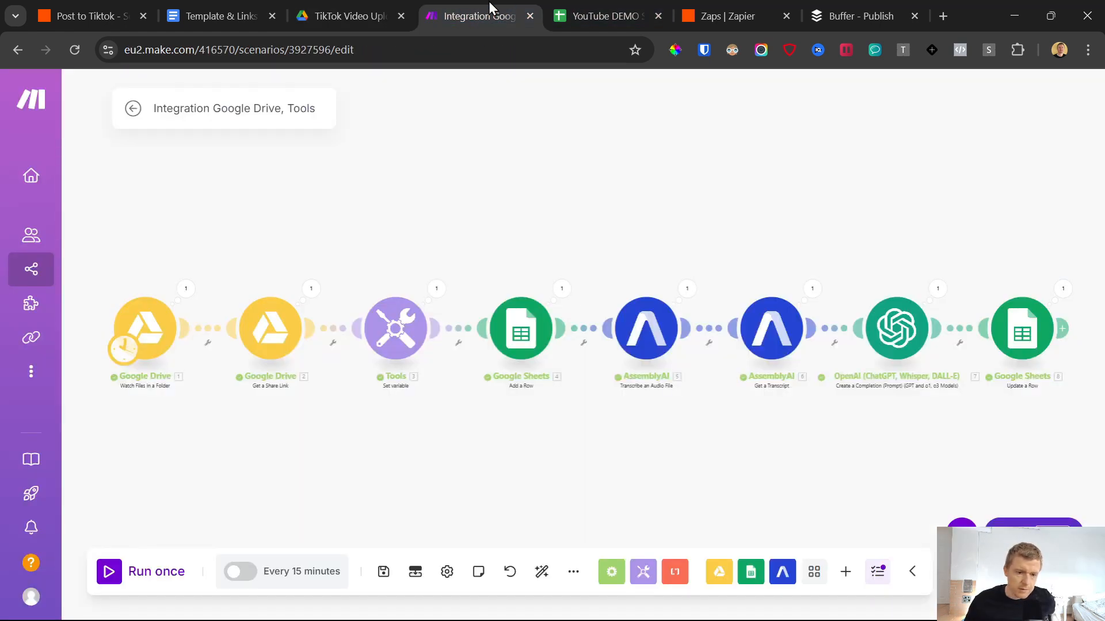
click(113, 573)
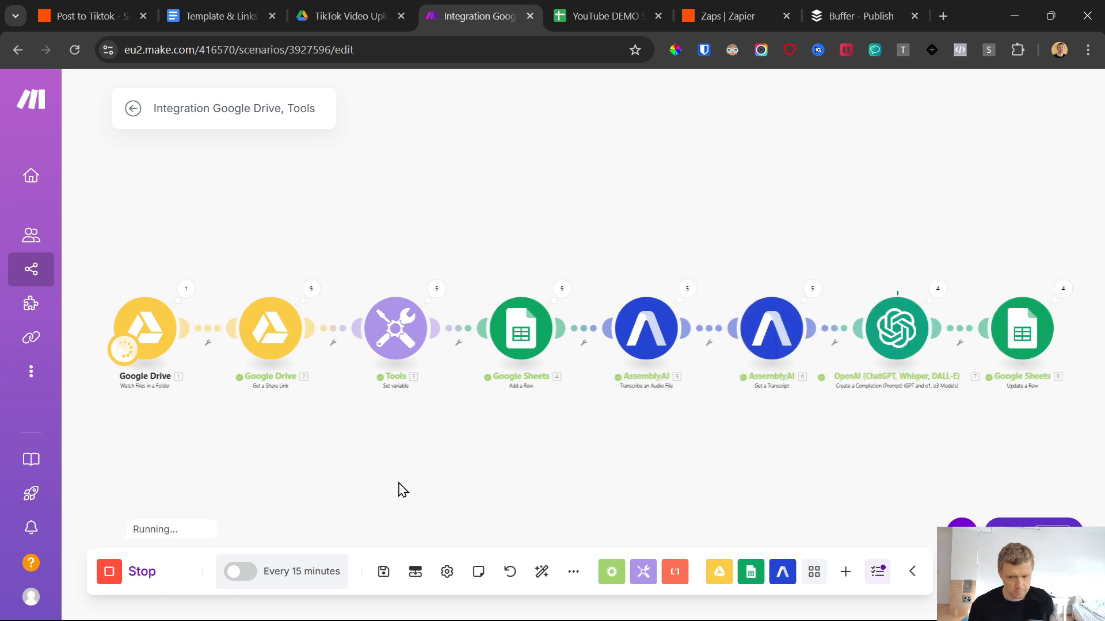
Step: Review the captions, video URLs and schedule dates filled in for each video in the Videos sheet
click(563, 8)
scroll(492, 308, down, 5)
scroll(486, 297, up, 4)
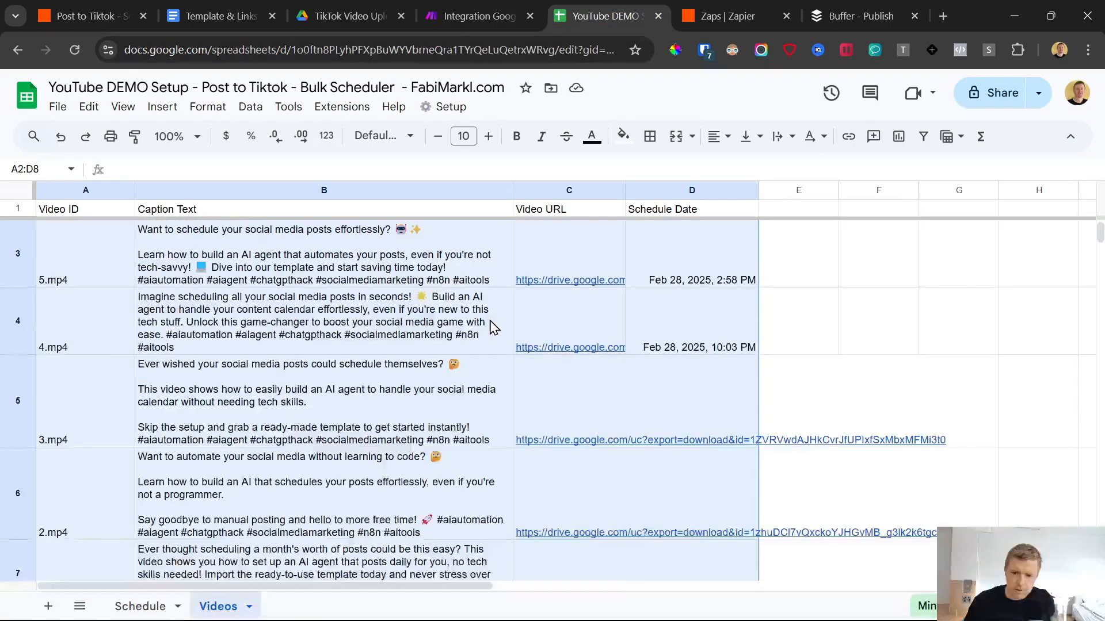
scroll(487, 320, down, 4)
scroll(581, 321, up, 1)
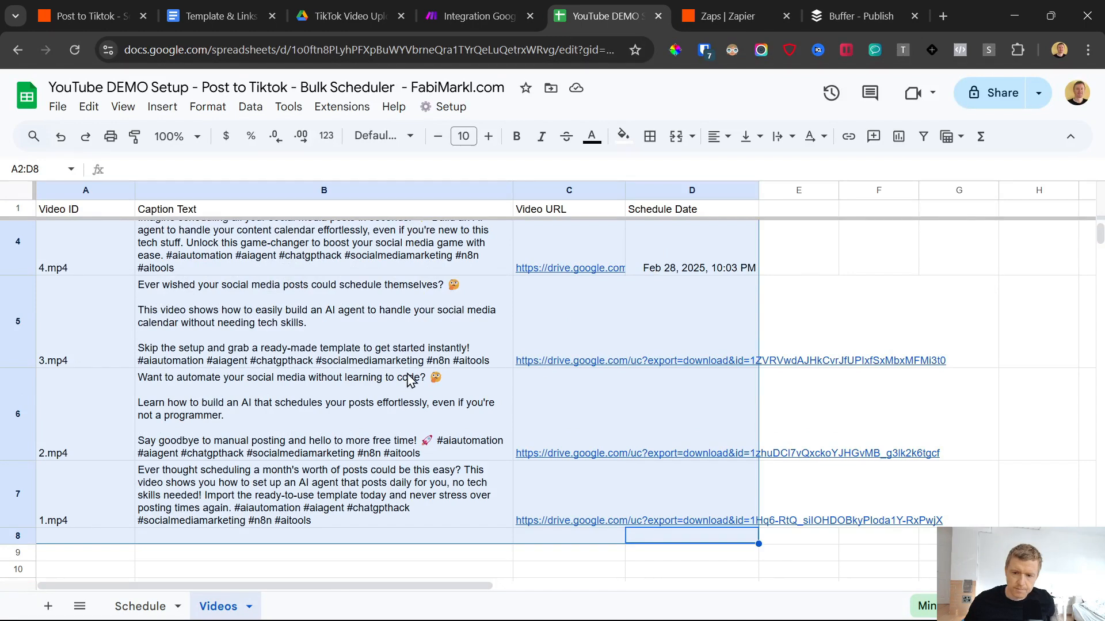
click(817, 314)
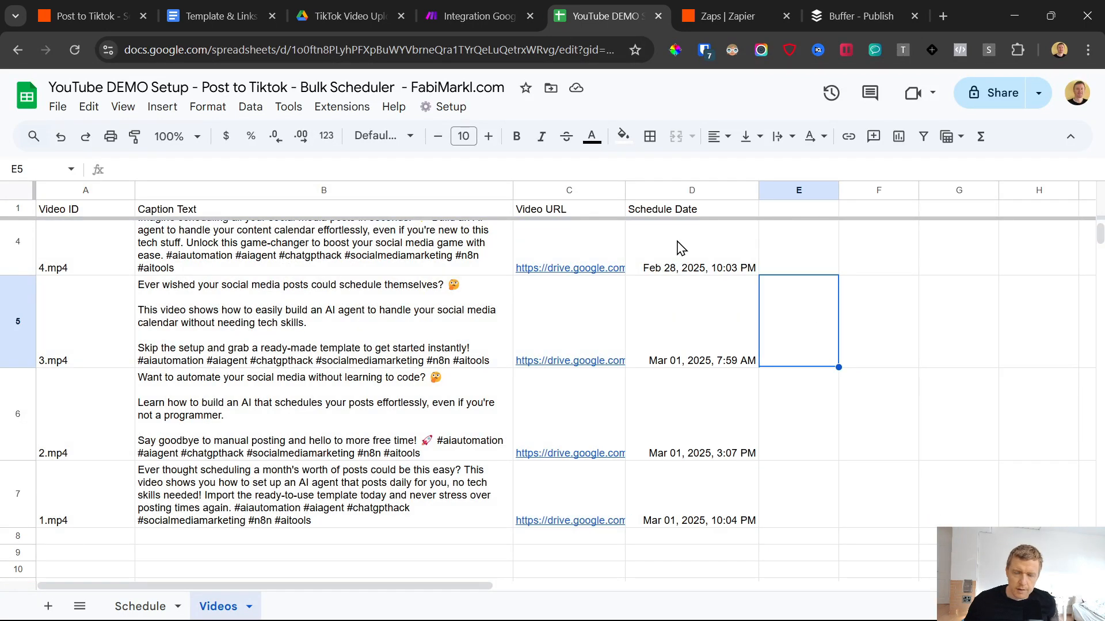
drag(694, 270, 696, 300)
Step: Open the run history of the Tiktok DEMO YT Zap in Zapier and examine the status of its runs
click(727, 16)
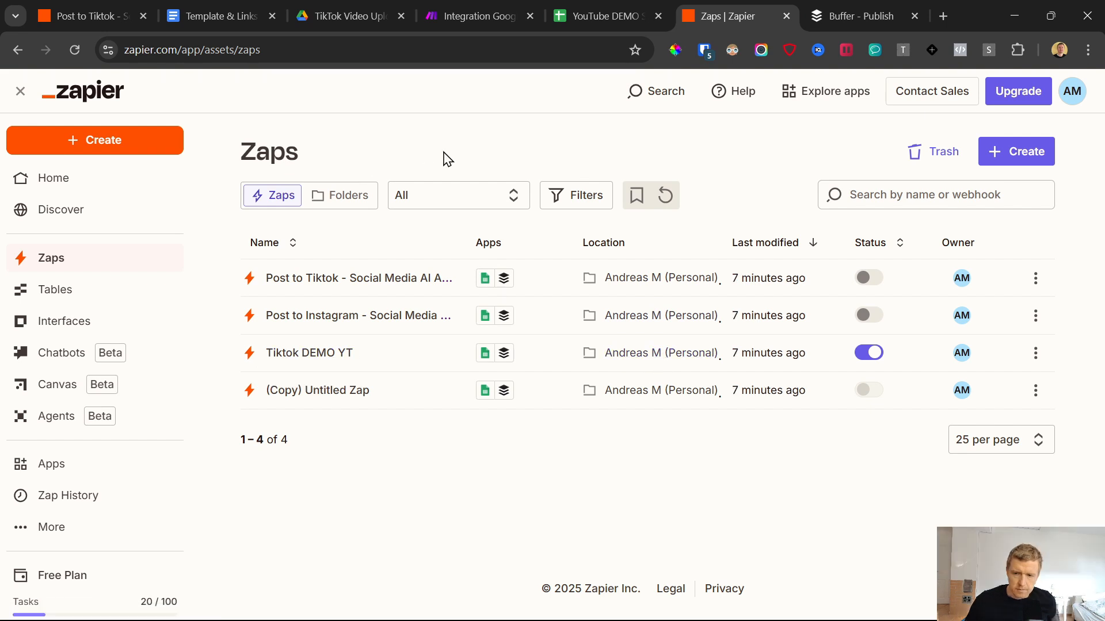
click(1035, 353)
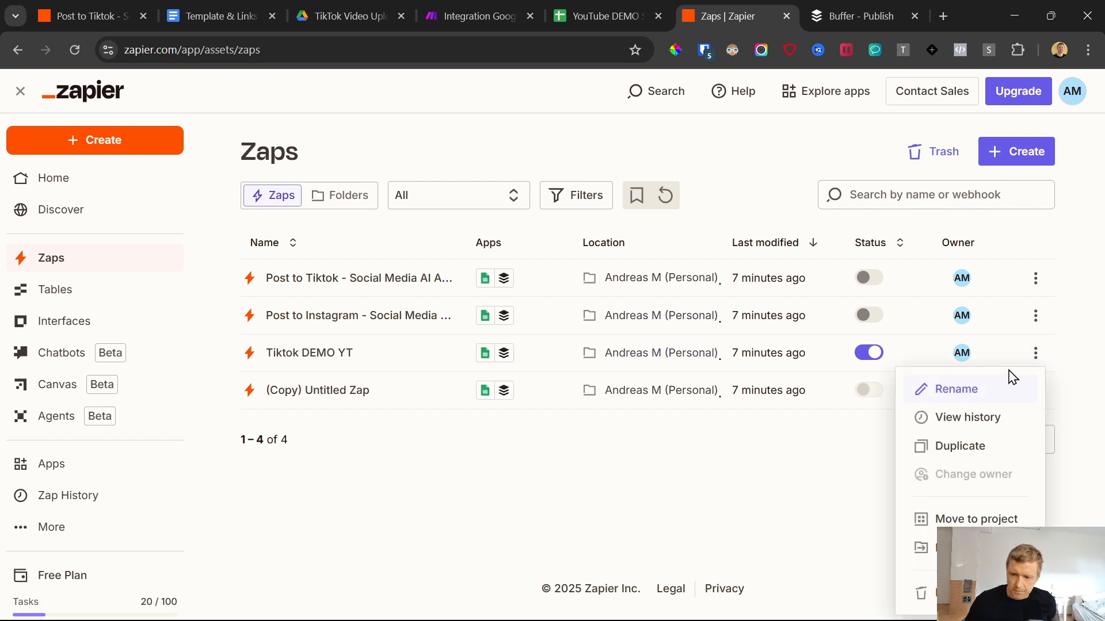
click(972, 418)
scroll(506, 288, down, 3)
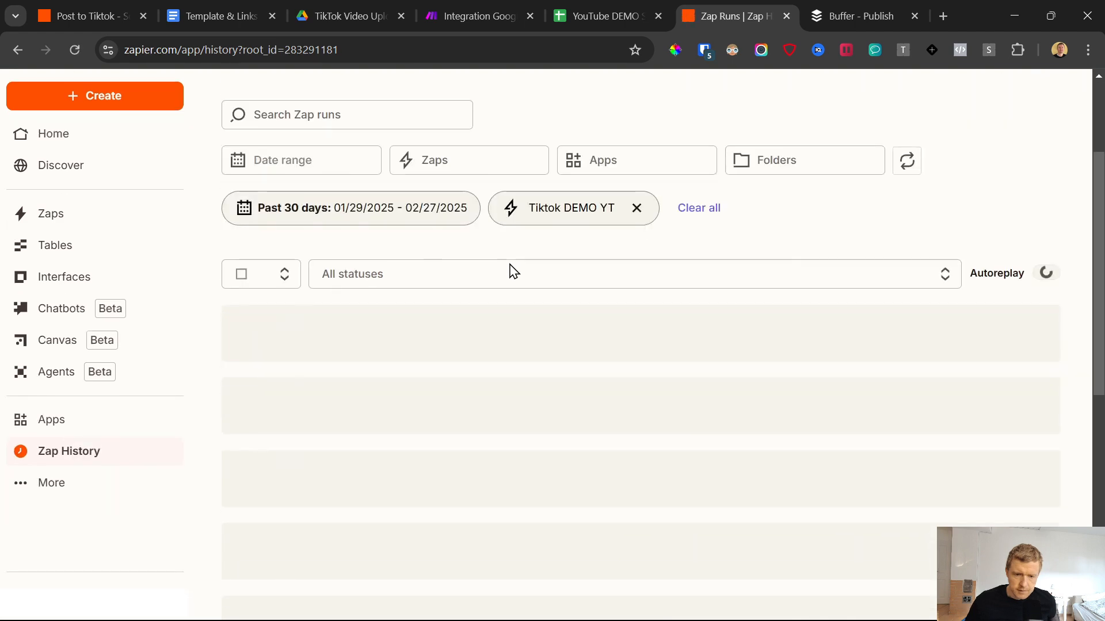
scroll(432, 296, down, 5)
scroll(407, 368, up, 1)
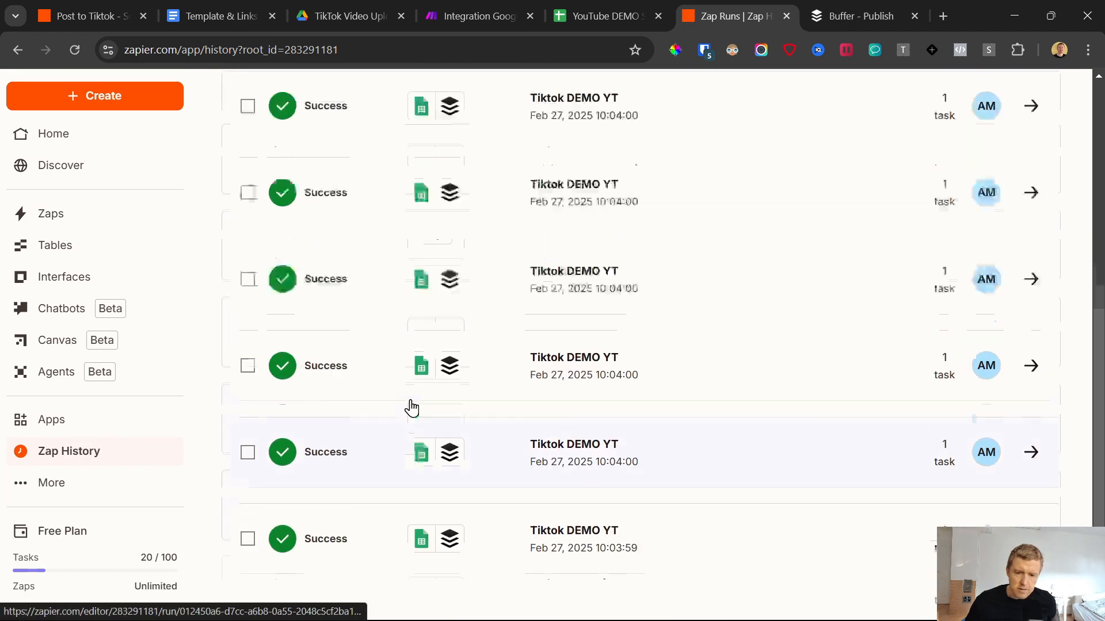
scroll(377, 351, up, 5)
scroll(335, 168, down, 4)
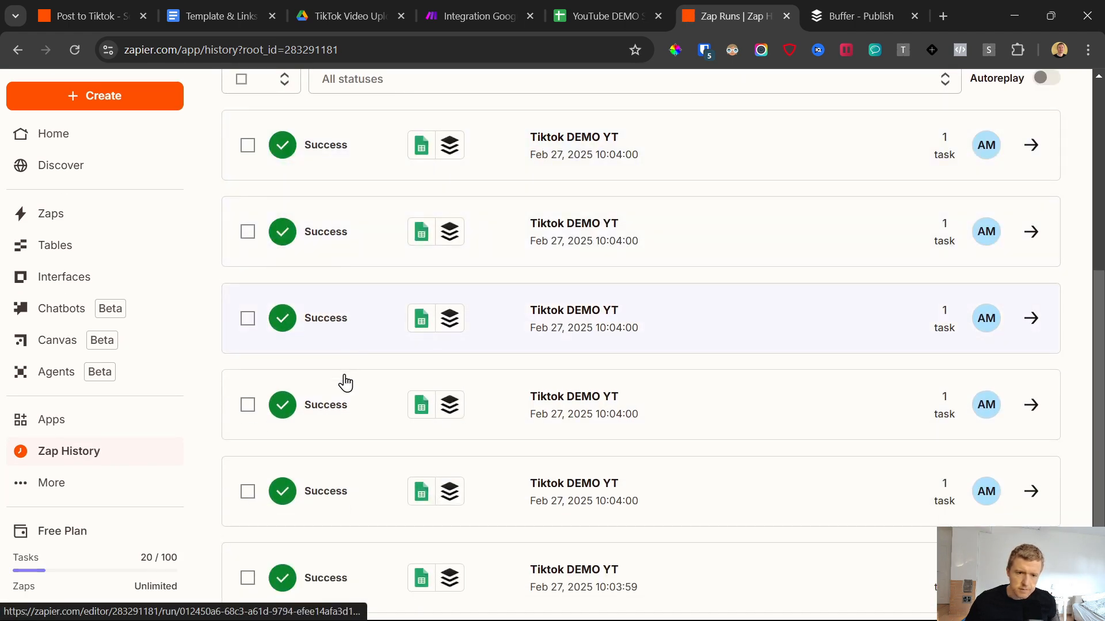
scroll(340, 382, down, 2)
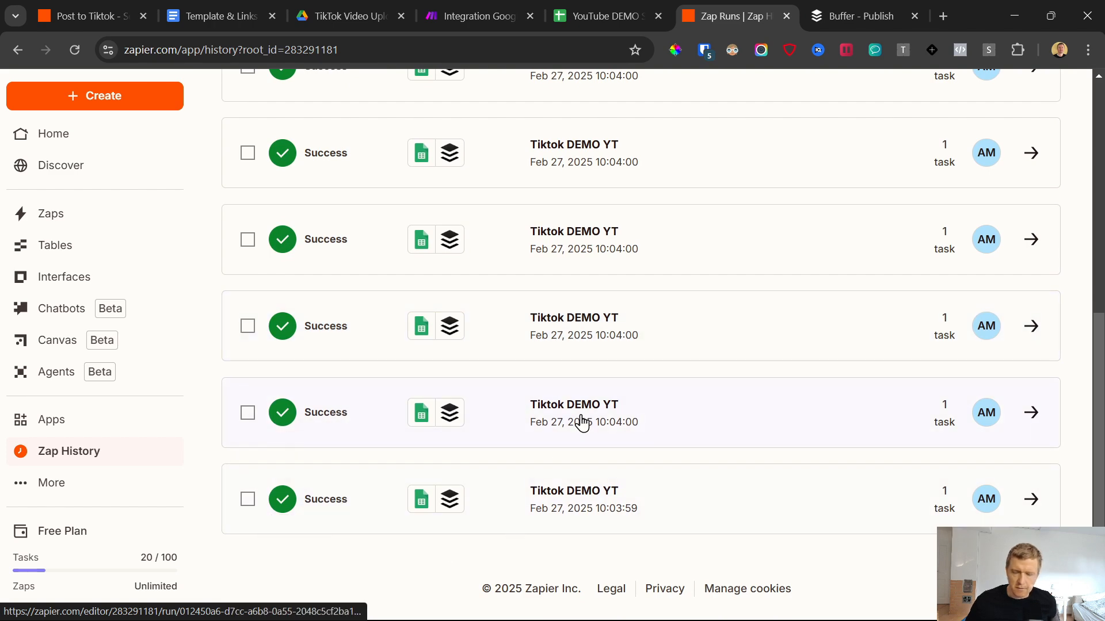
Step: Switch to Buffer and examine the queued posts and their scheduled times for the onlinestarten TikTok channel
click(861, 5)
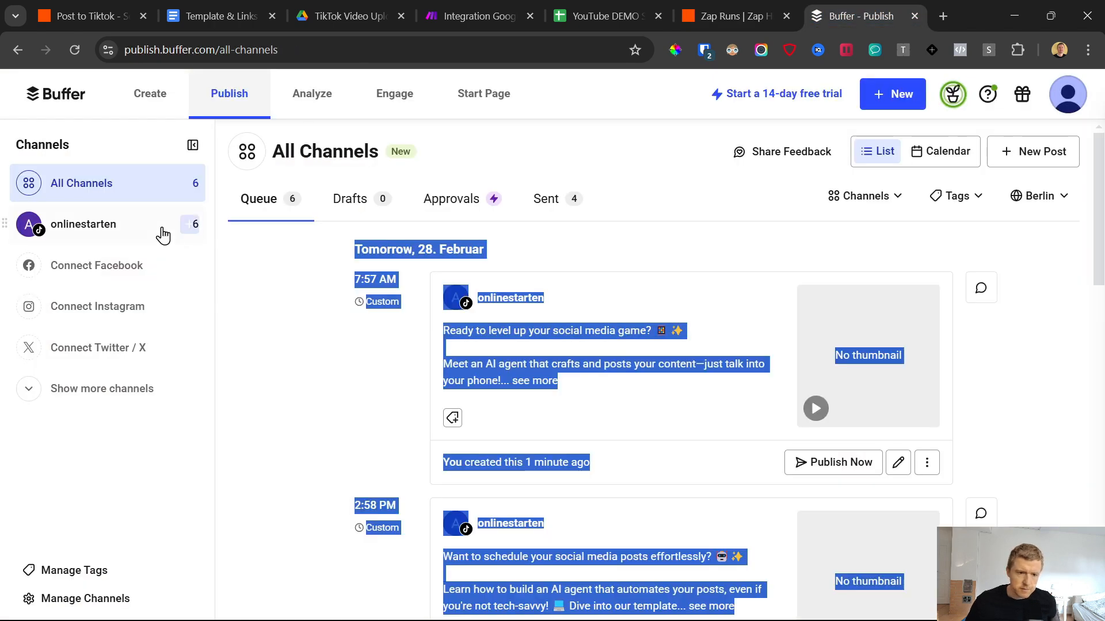
click(128, 232)
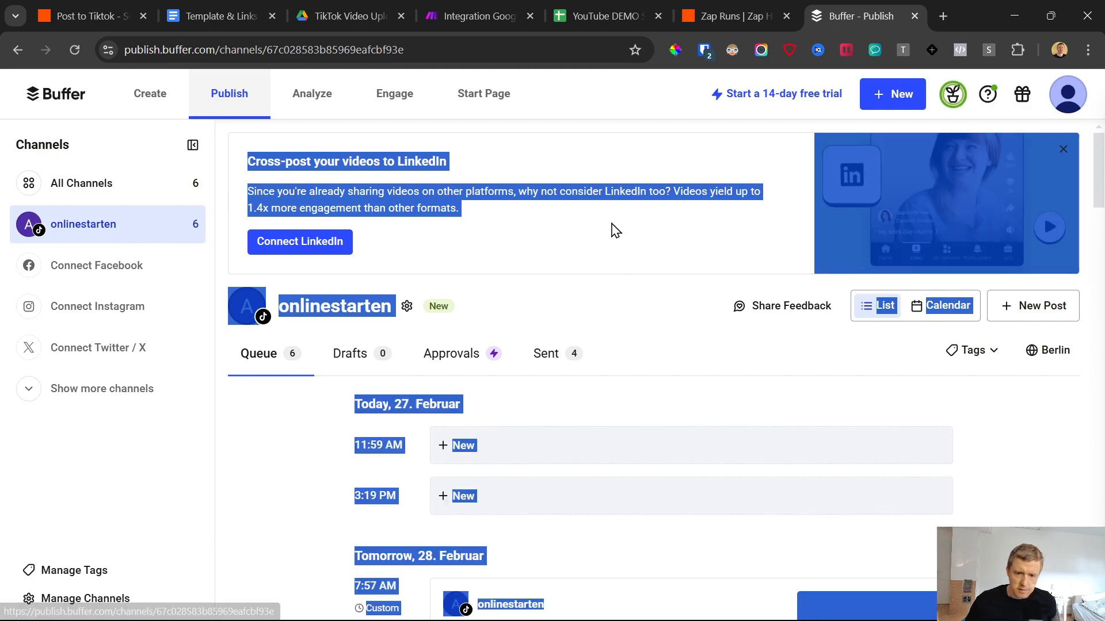
scroll(588, 254, down, 10)
scroll(532, 321, down, 10)
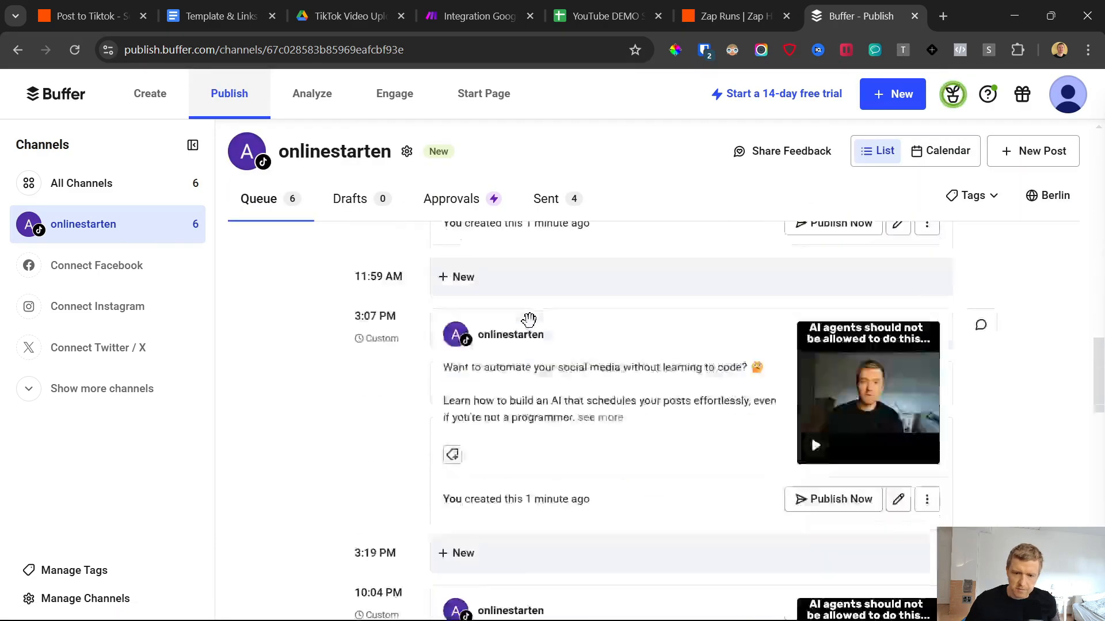
scroll(352, 494, up, 5)
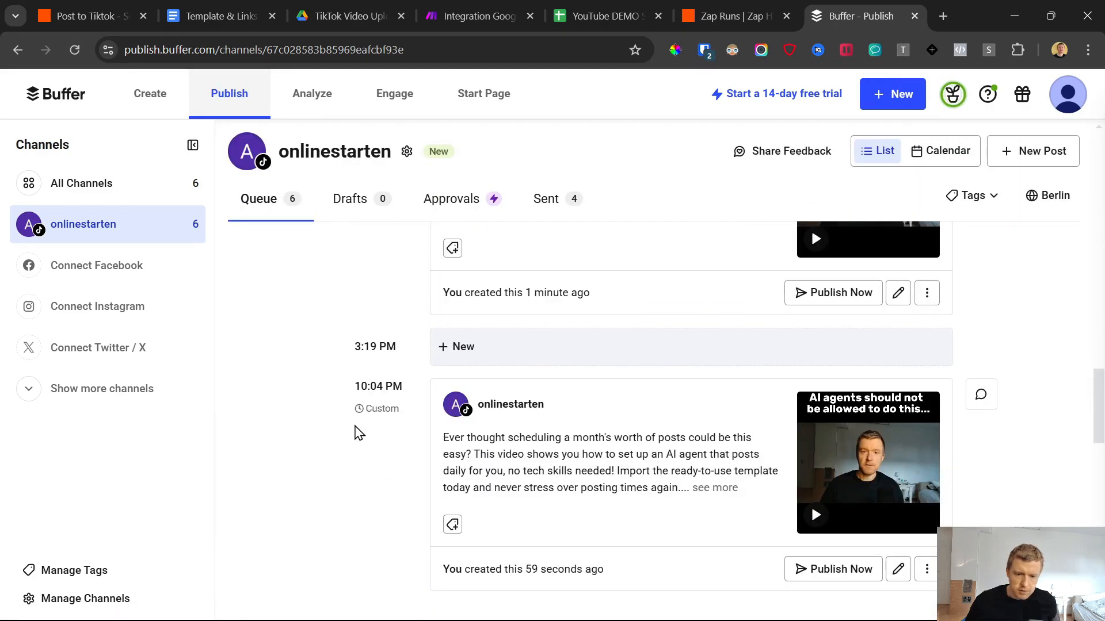
scroll(344, 447, up, 18)
scroll(341, 441, down, 3)
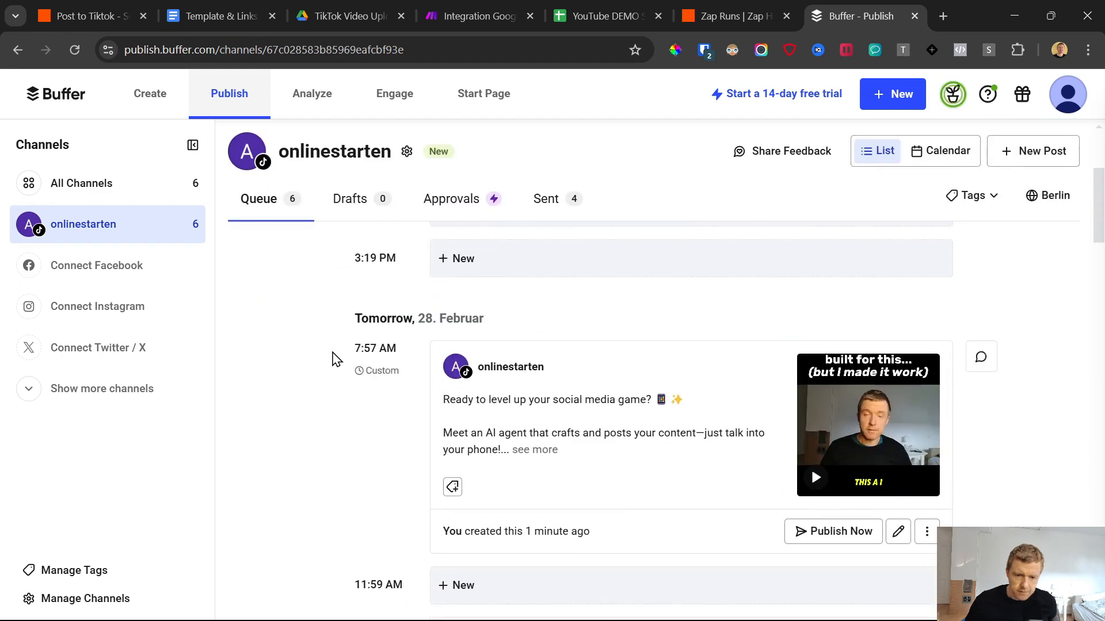
mouse_move(359, 362)
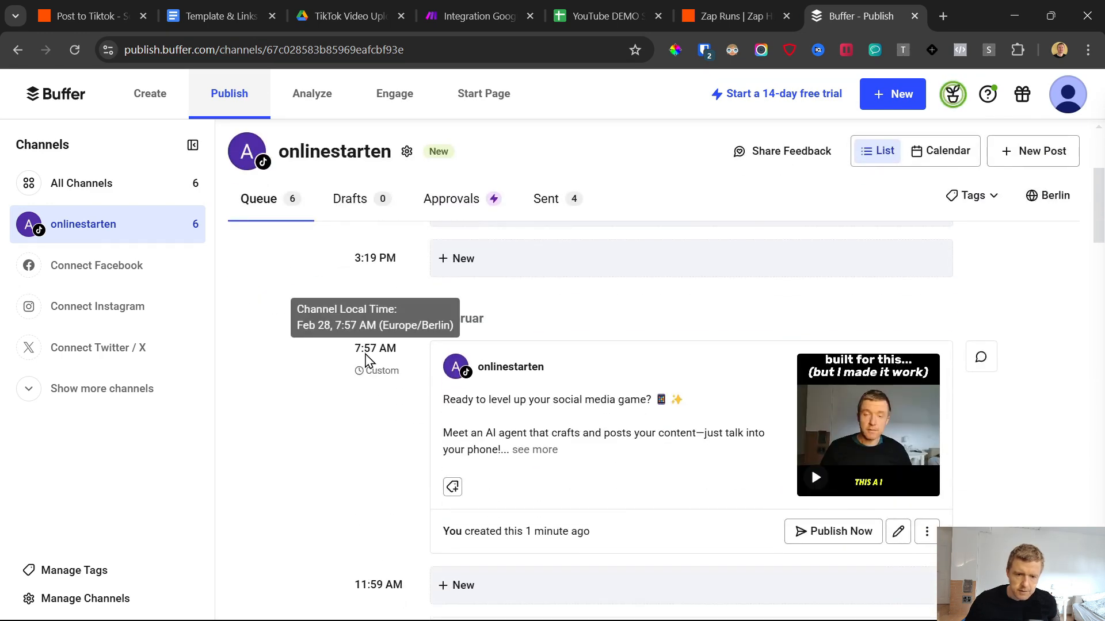
Step: Compare the schedule dates of 6.mp4 and 5.mp4 in the Videos sheet with the posting times in the Buffer queue
click(601, 15)
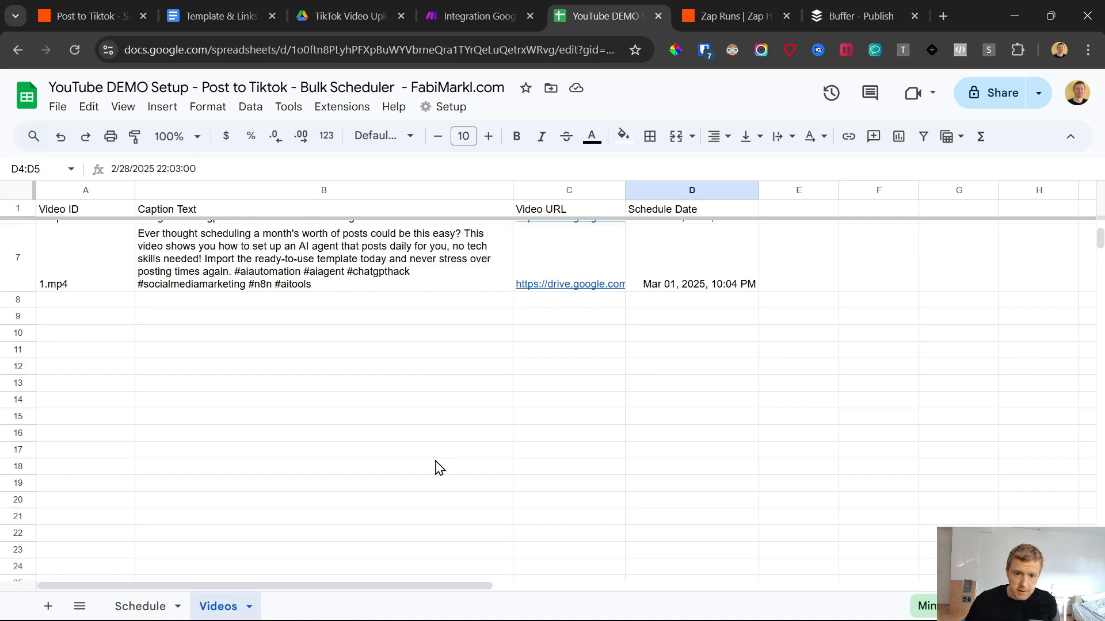
click(722, 249)
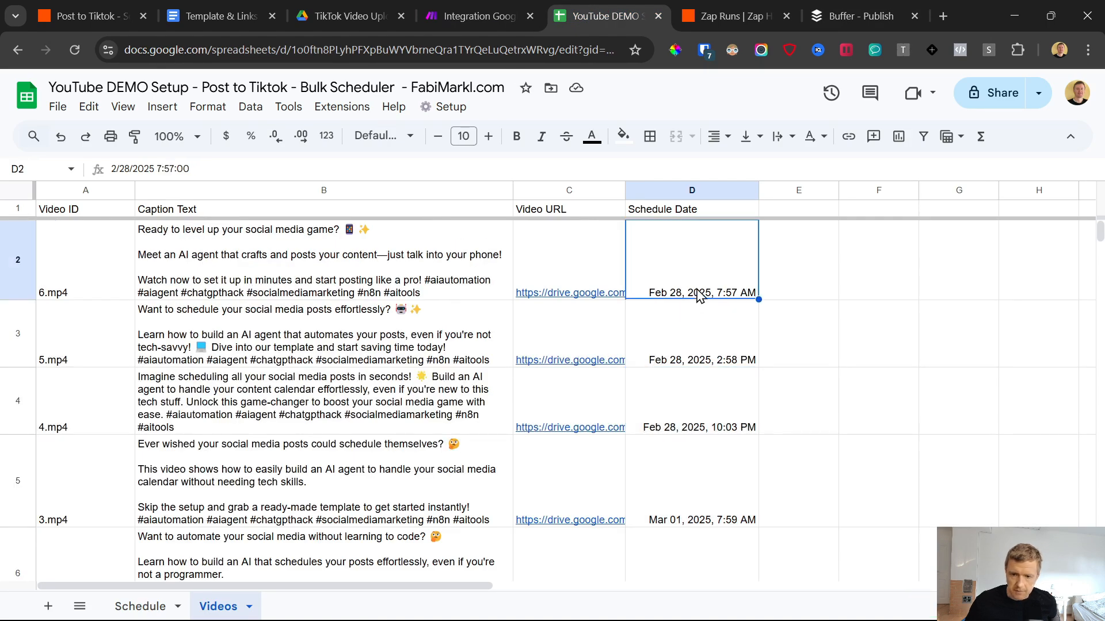
click(732, 358)
click(852, 3)
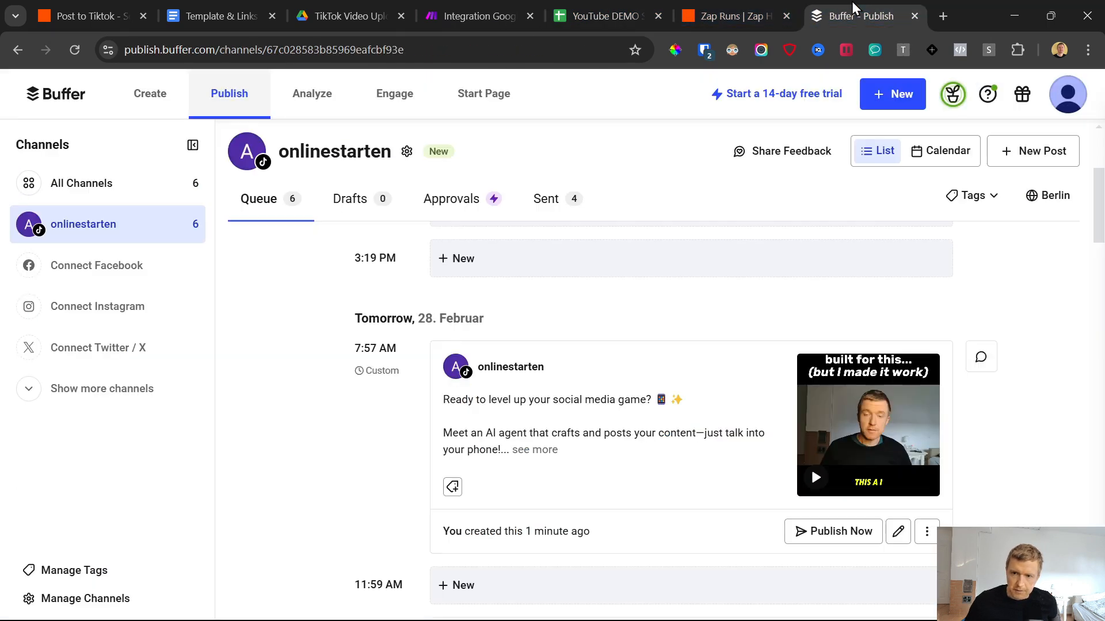
scroll(379, 440, down, 3)
scroll(355, 471, down, 6)
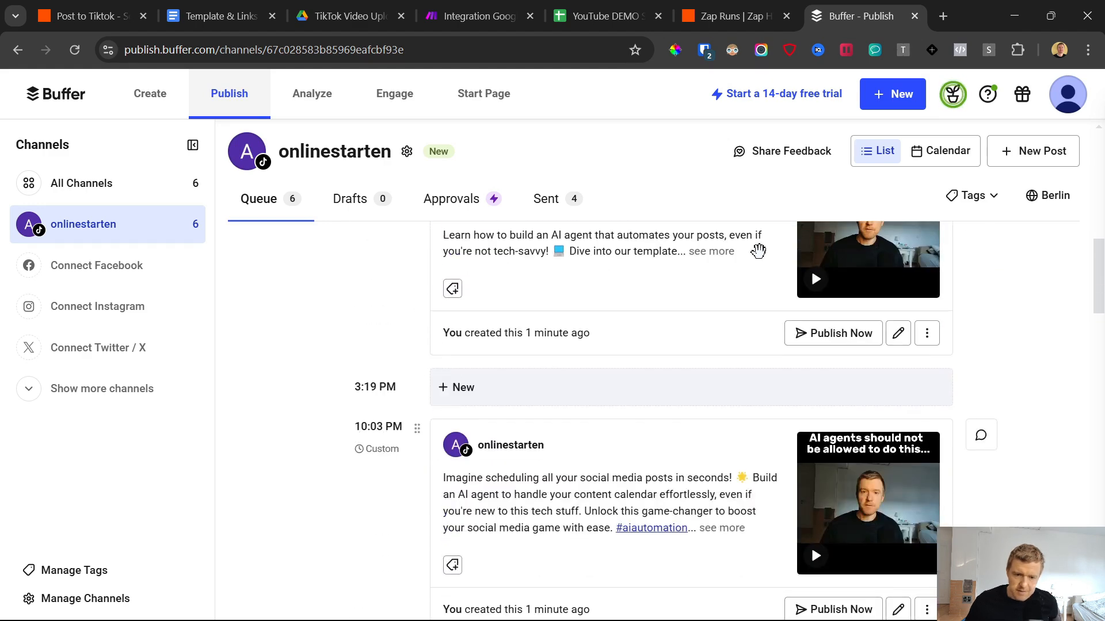
Step: Check the schedule dates of 4.mp4 and 3.mp4 in the Videos sheet against the matching posts in the Buffer queue
click(483, 13)
click(627, 13)
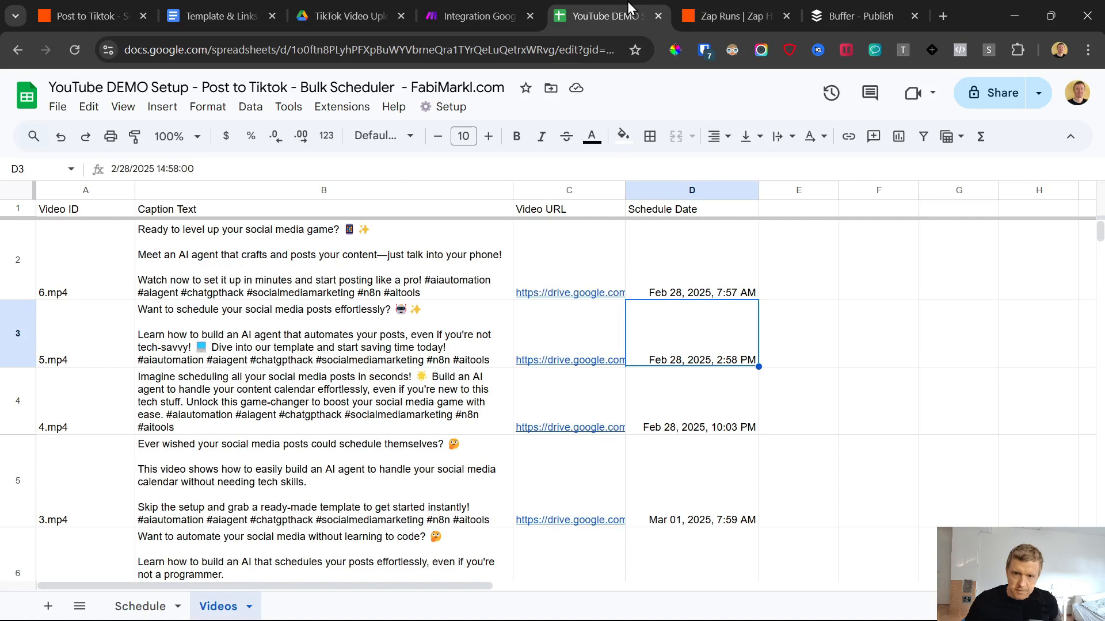
click(721, 410)
scroll(633, 432, down, 3)
click(726, 366)
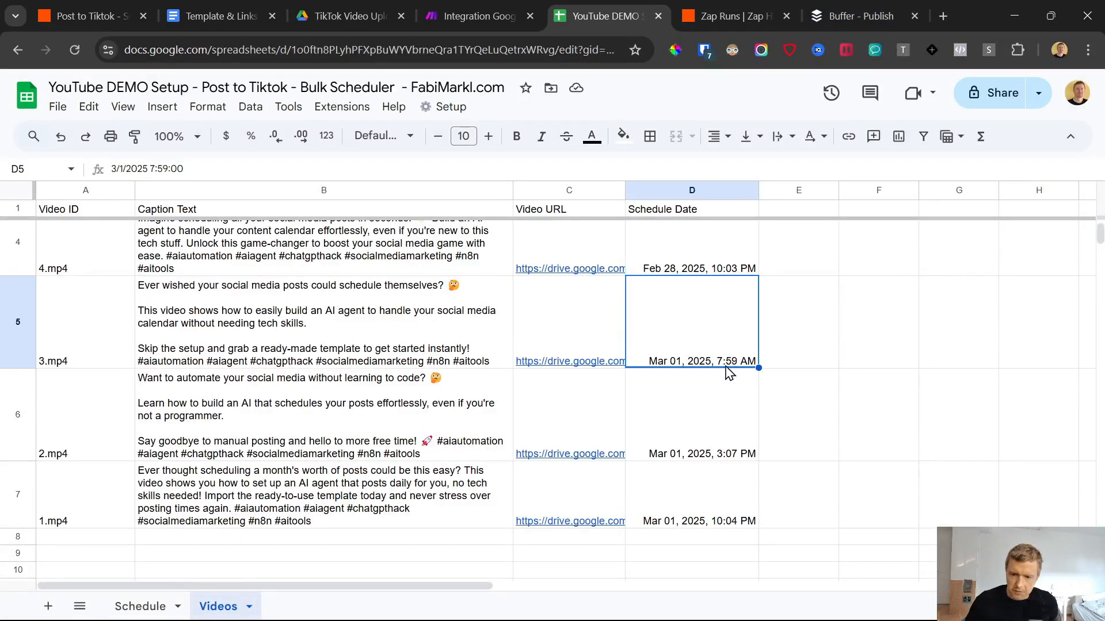
click(730, 15)
click(852, 11)
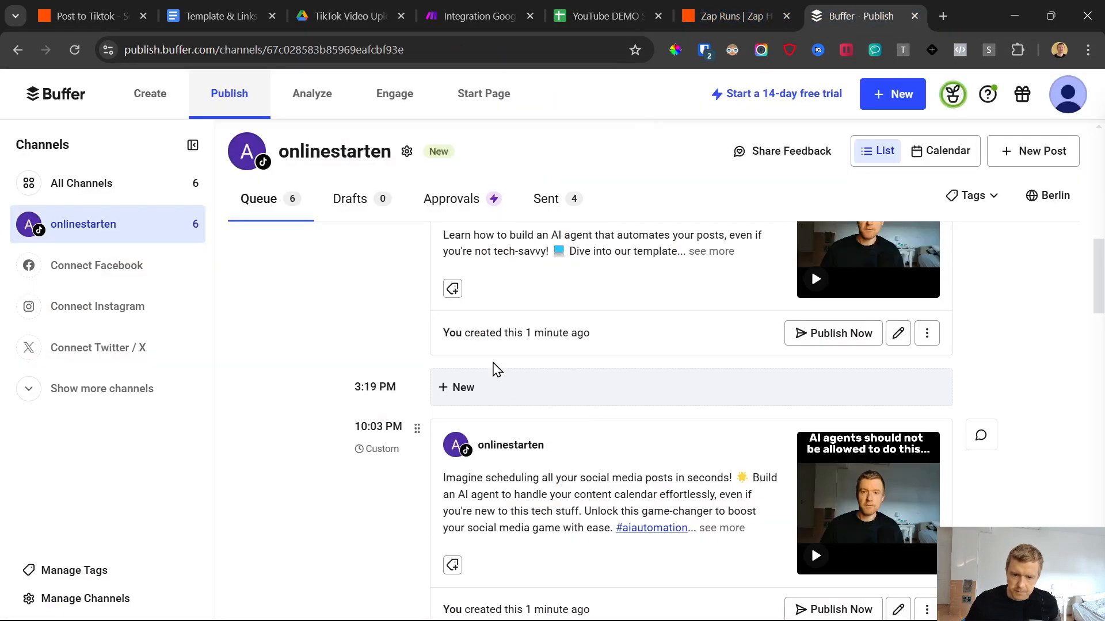
scroll(353, 429, down, 5)
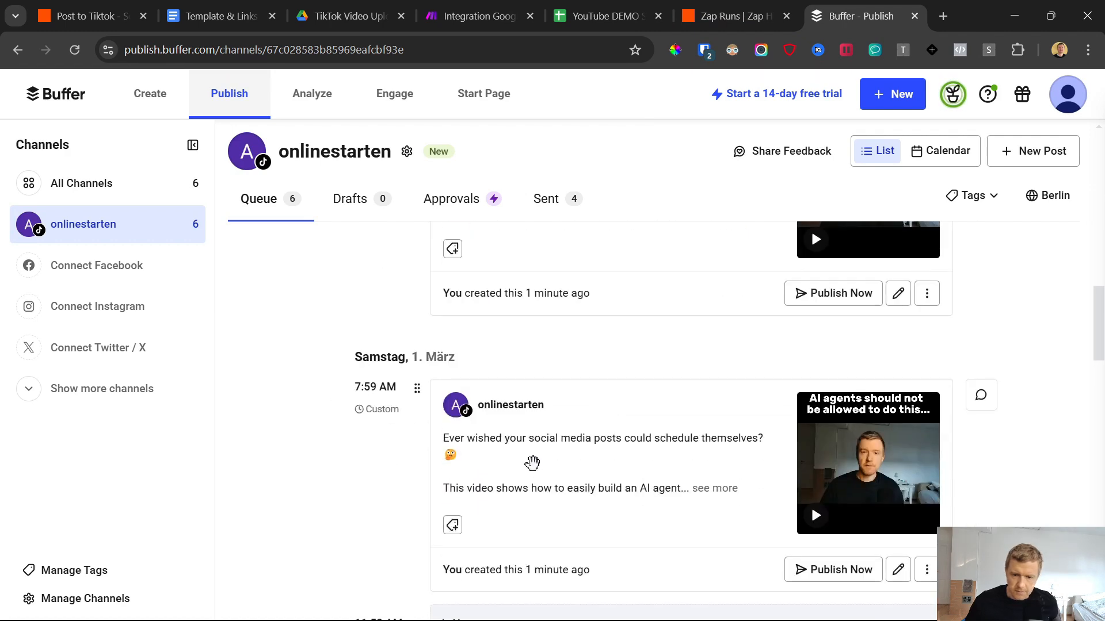
scroll(532, 463, down, 15)
scroll(559, 446, up, 16)
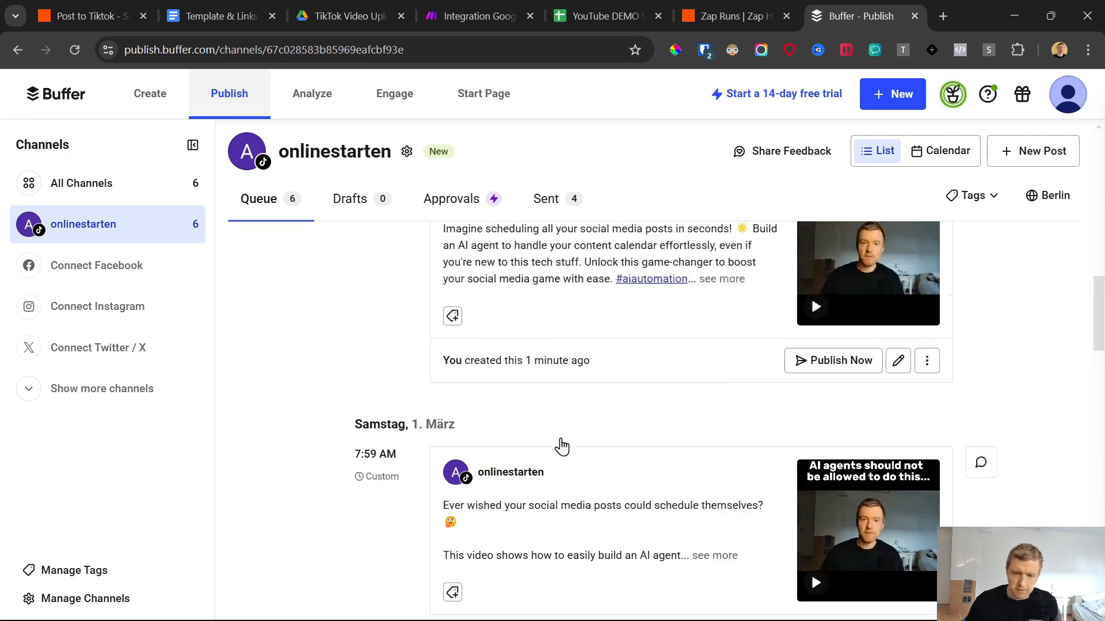
scroll(561, 446, up, 10)
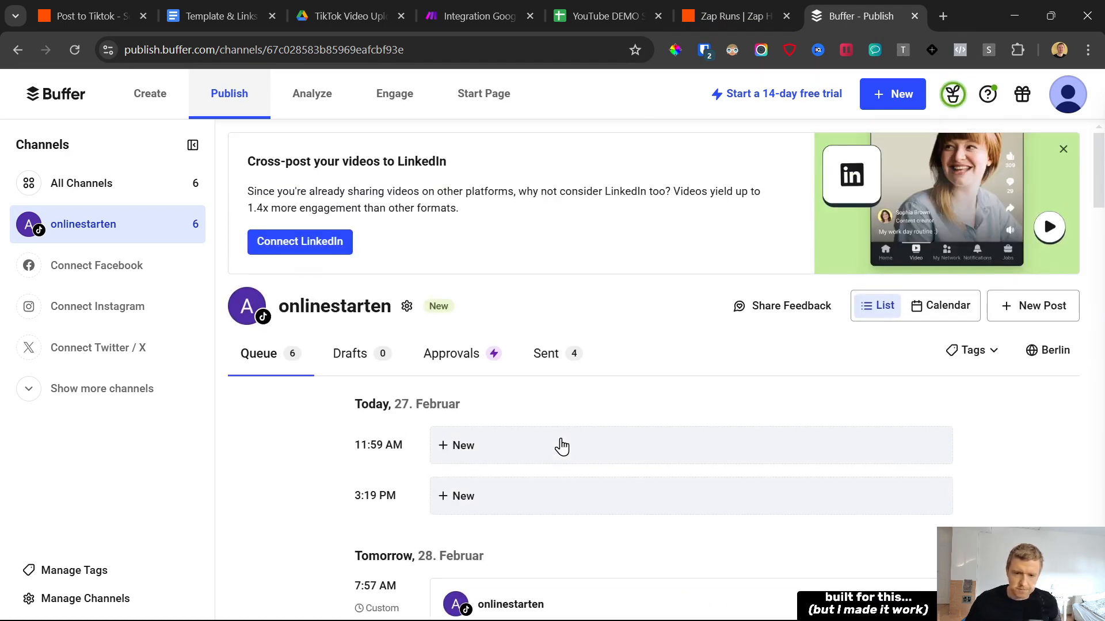
Step: Switch to the Make scenario and set its schedule to run on days of the week, with Sunday selected
click(471, 4)
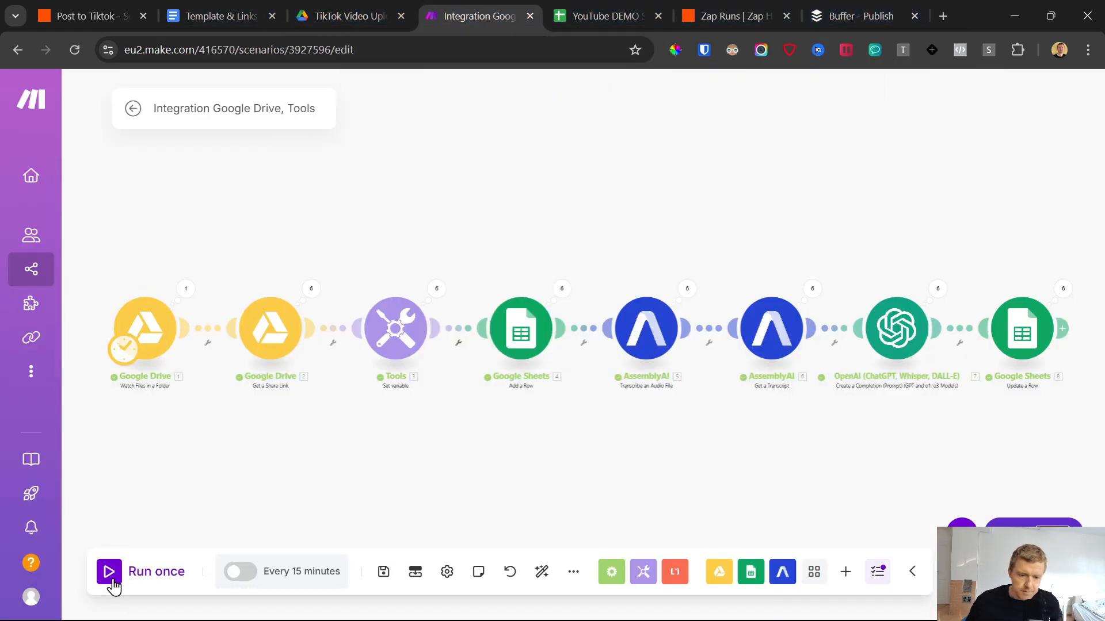
click(266, 573)
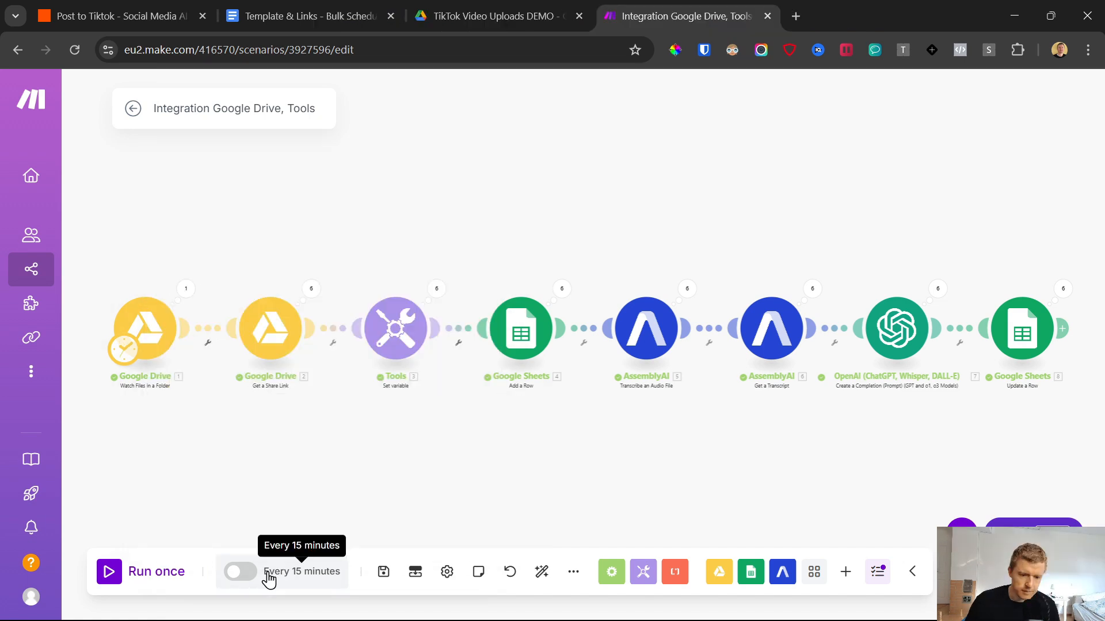
click(267, 574)
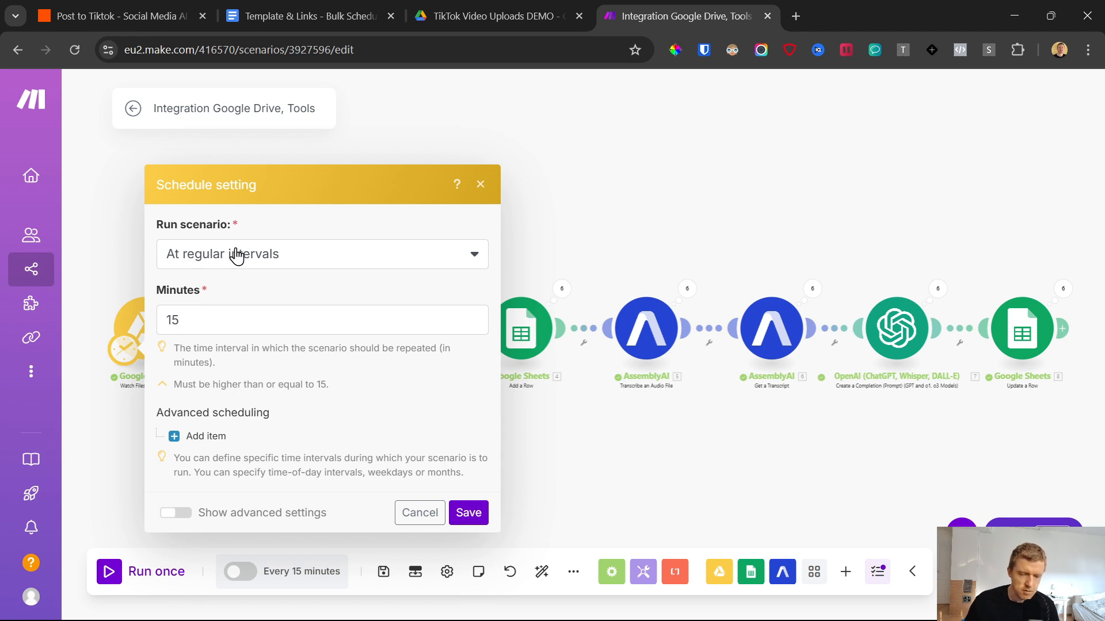
click(483, 7)
click(703, 7)
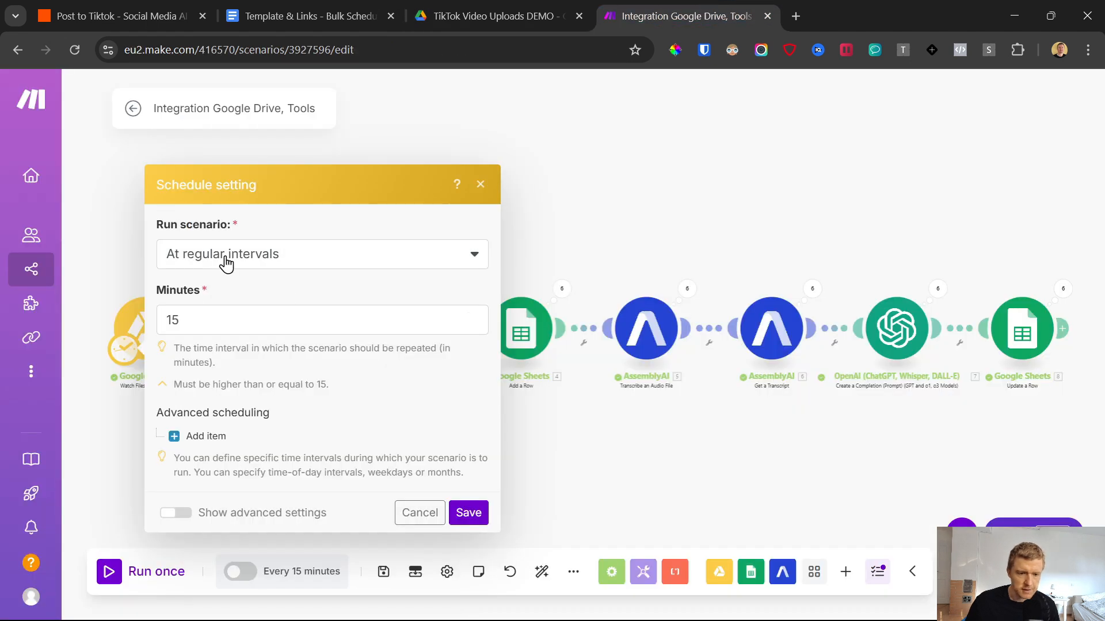
click(282, 266)
click(314, 227)
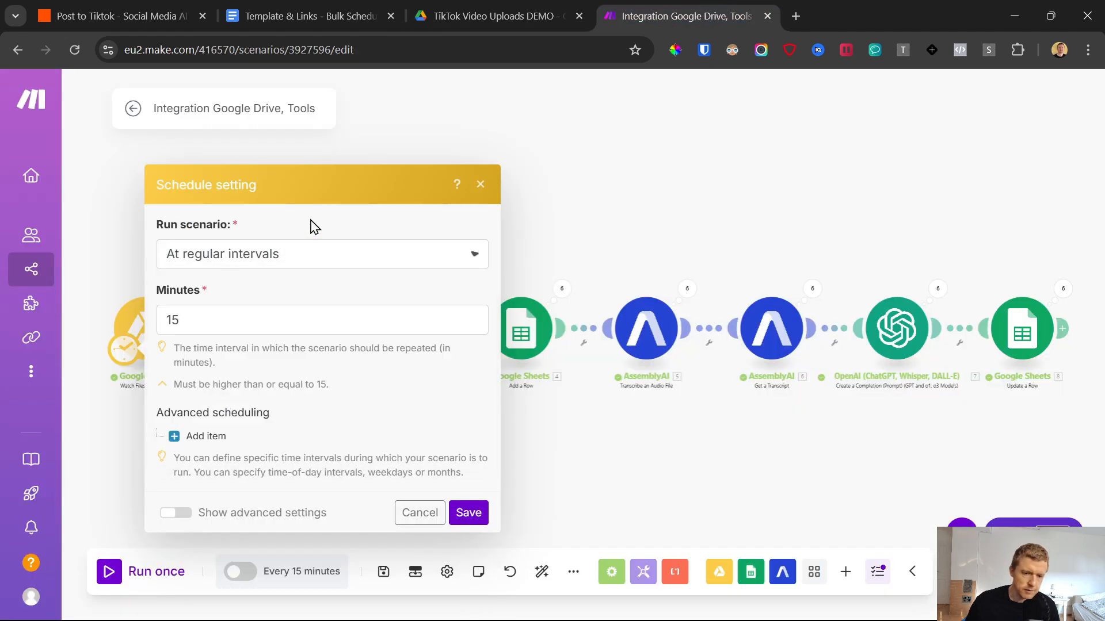
click(253, 261)
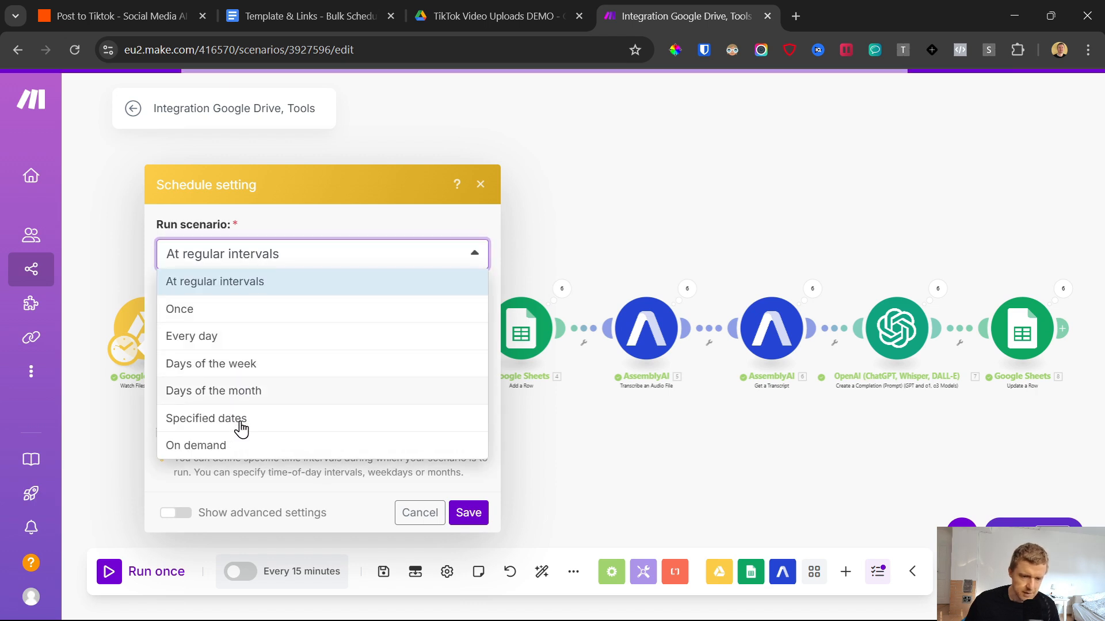
click(236, 375)
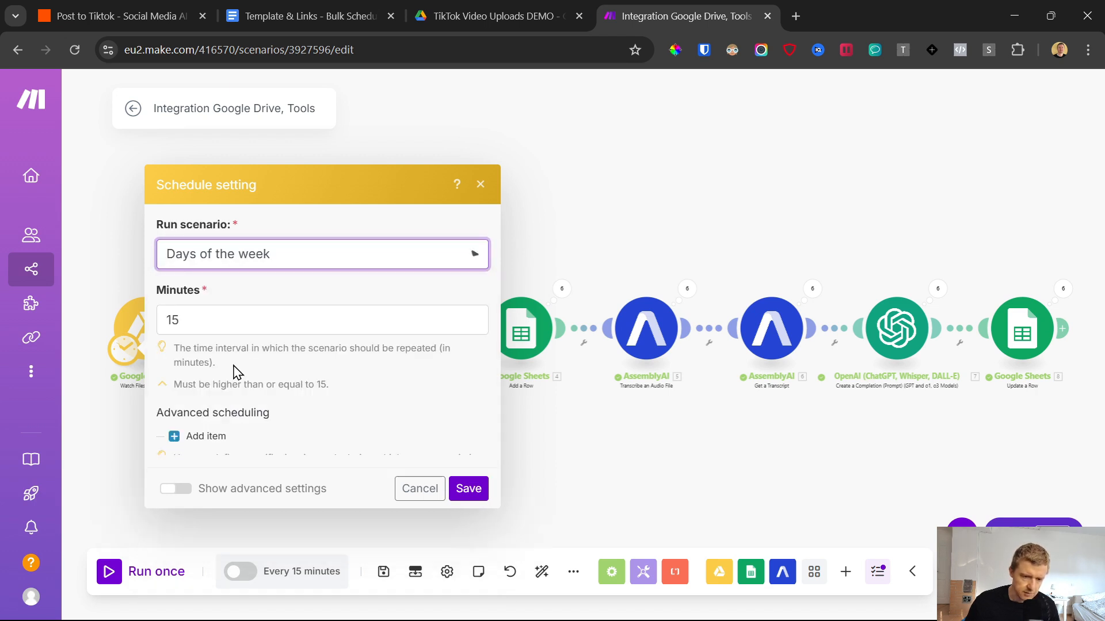
scroll(175, 395, down, 2)
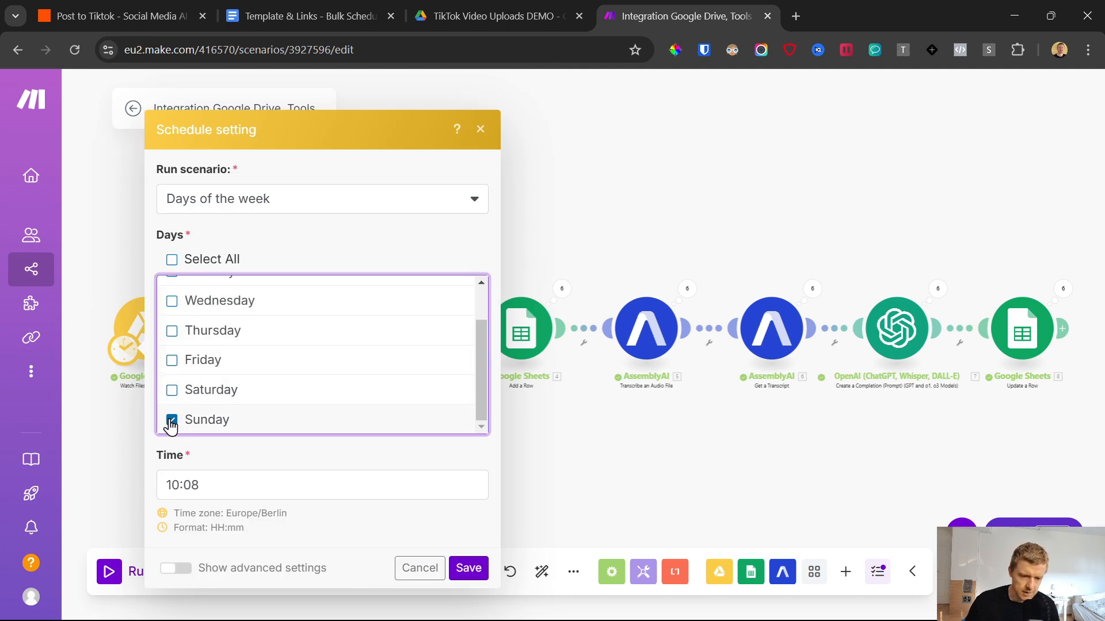
Step: Set the time of the scheduled Sunday run to 1:08
click(167, 485)
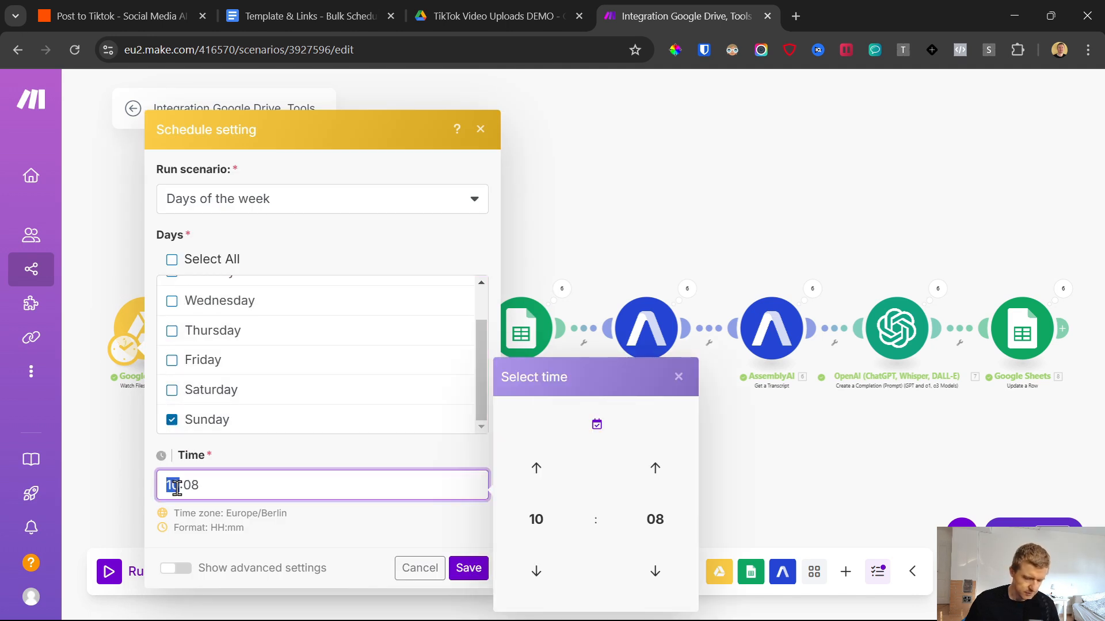
click(349, 530)
click(224, 488)
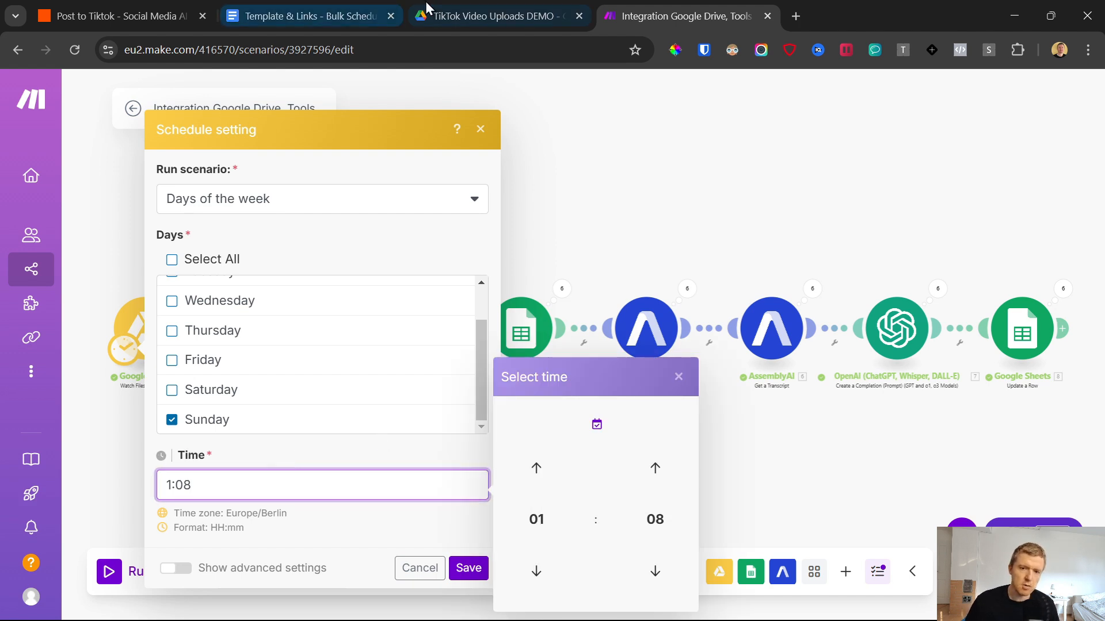
Step: Look over the video files in the TikTok video uploads folder in Google Drive and return to the Make schedule settings
key(ctrl+shift+Tab)
click(364, 461)
key(ctrl+a)
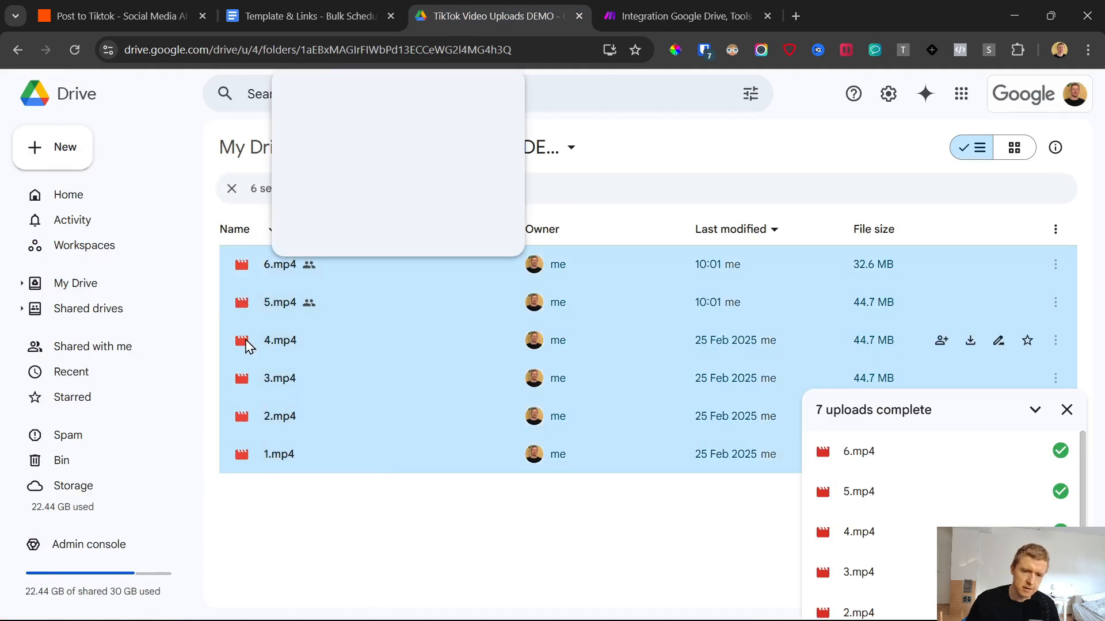
click(430, 534)
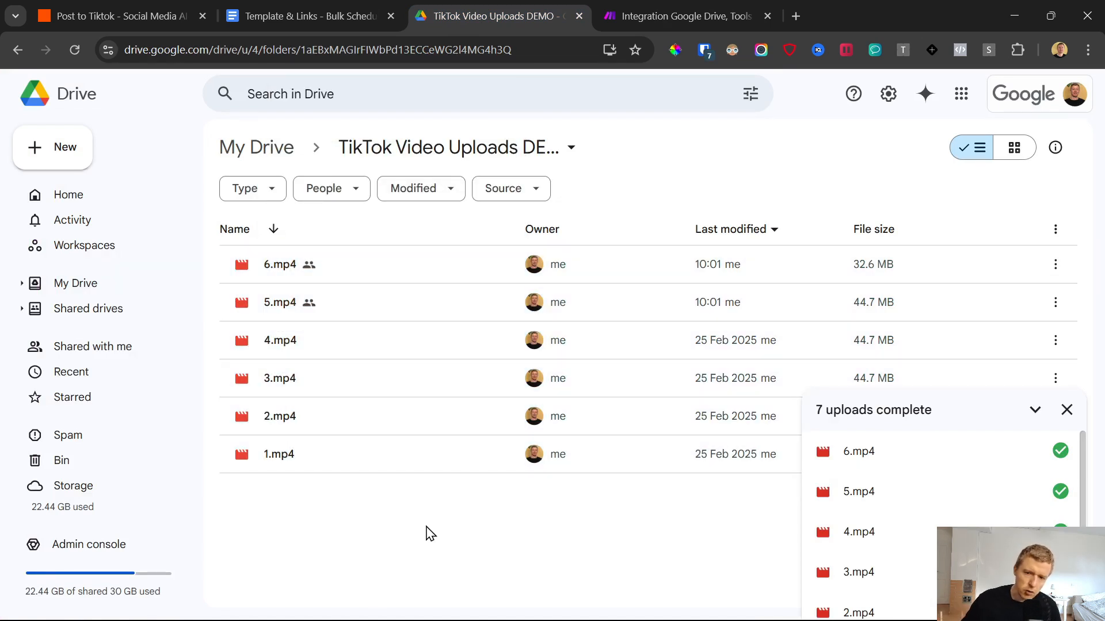
key(ctrl+Tab)
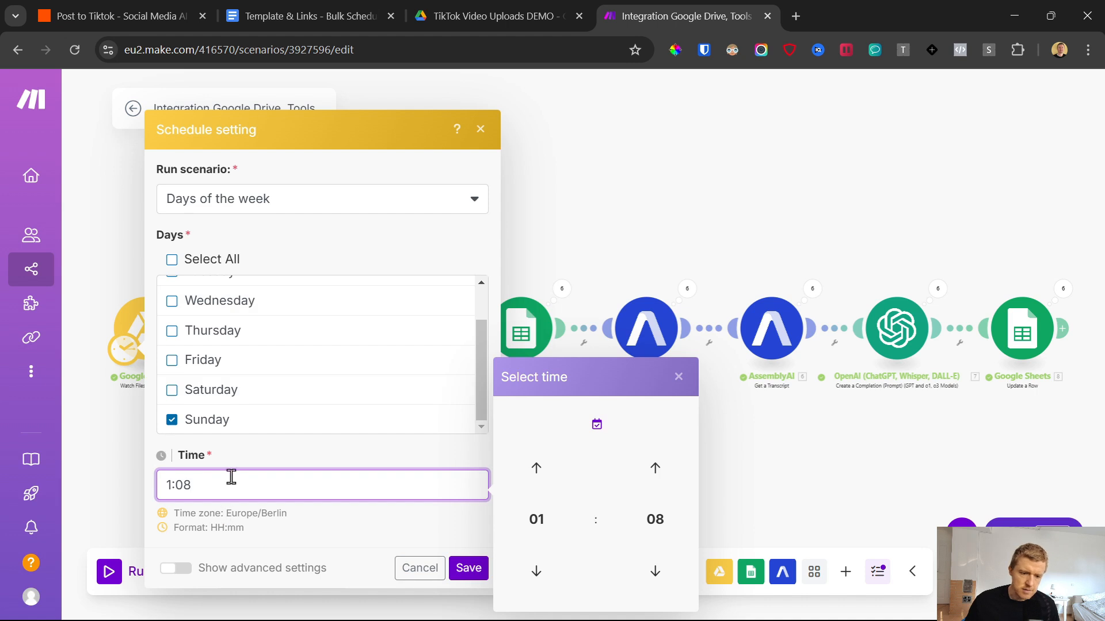
Step: Save the Sunday schedule settings, and activate and save the Make scenario
click(465, 570)
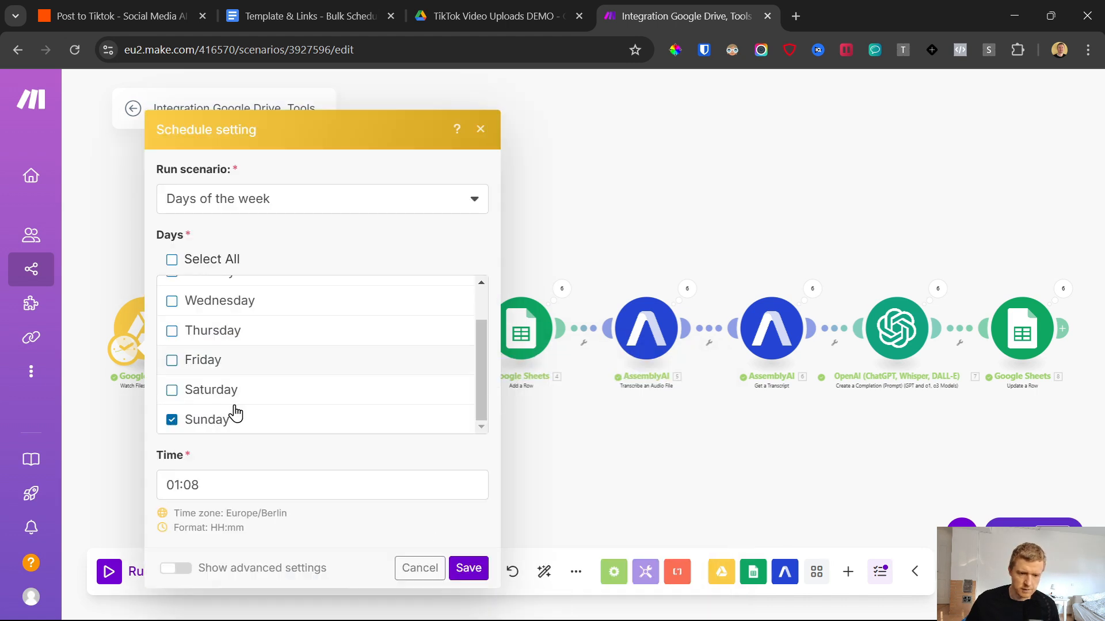
click(465, 568)
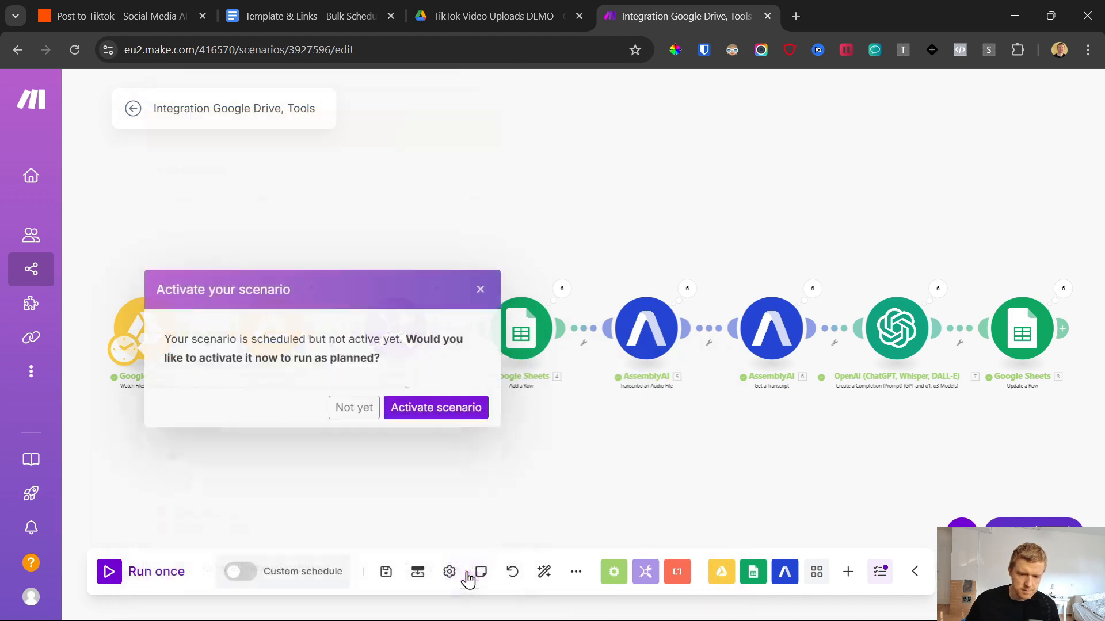
click(447, 413)
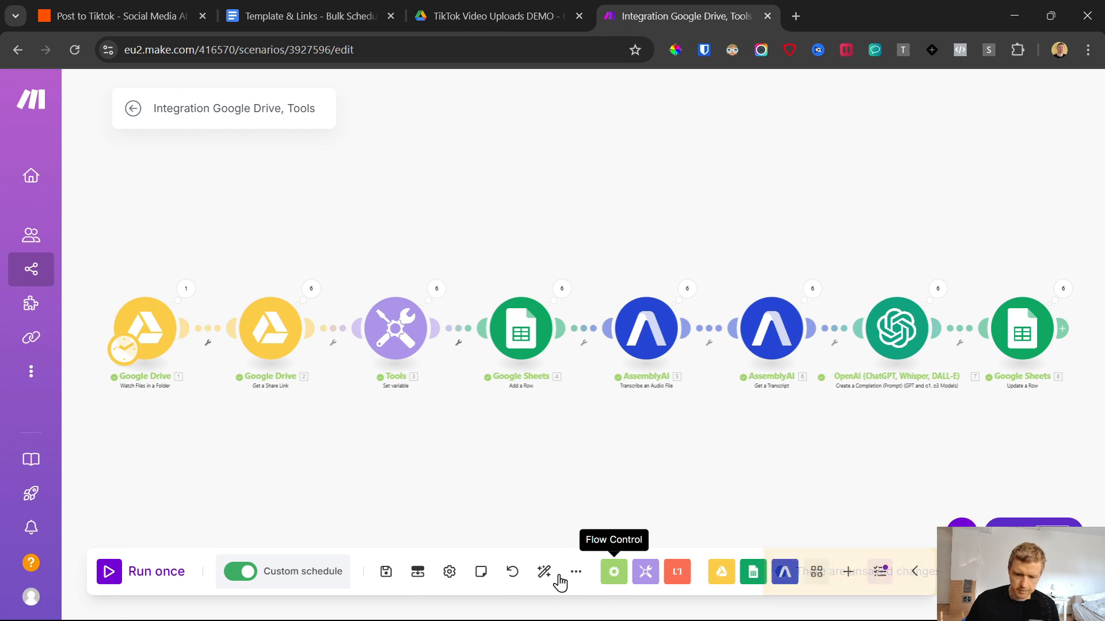
click(386, 571)
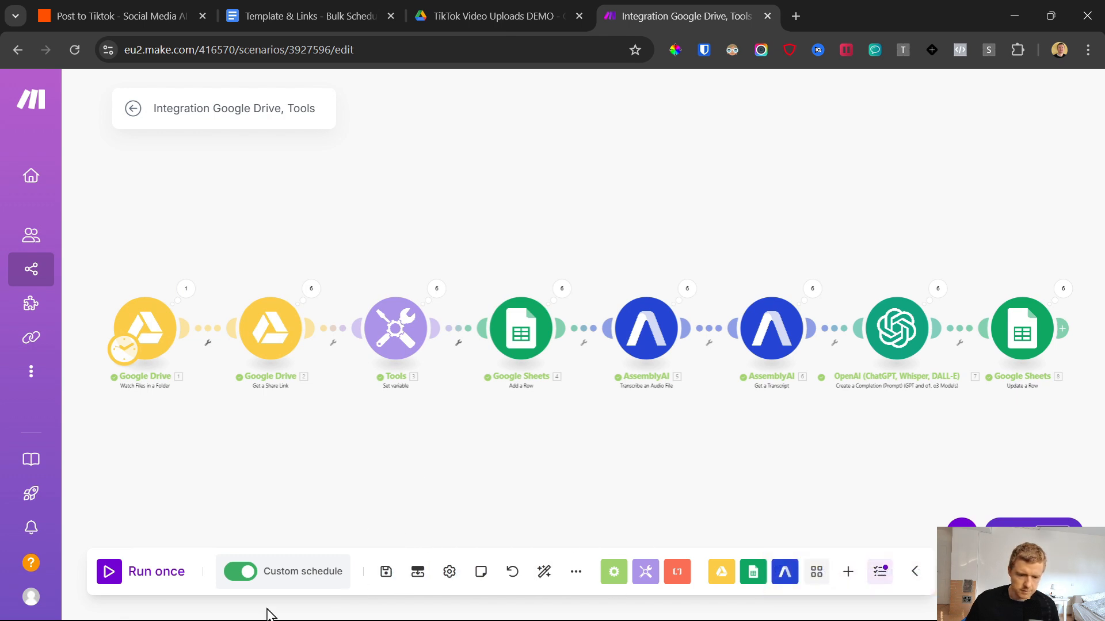
Step: Review the scenario's custom schedule settings and go back to the TikTok video uploads folder in Google Drive
click(284, 573)
scroll(229, 360, down, 2)
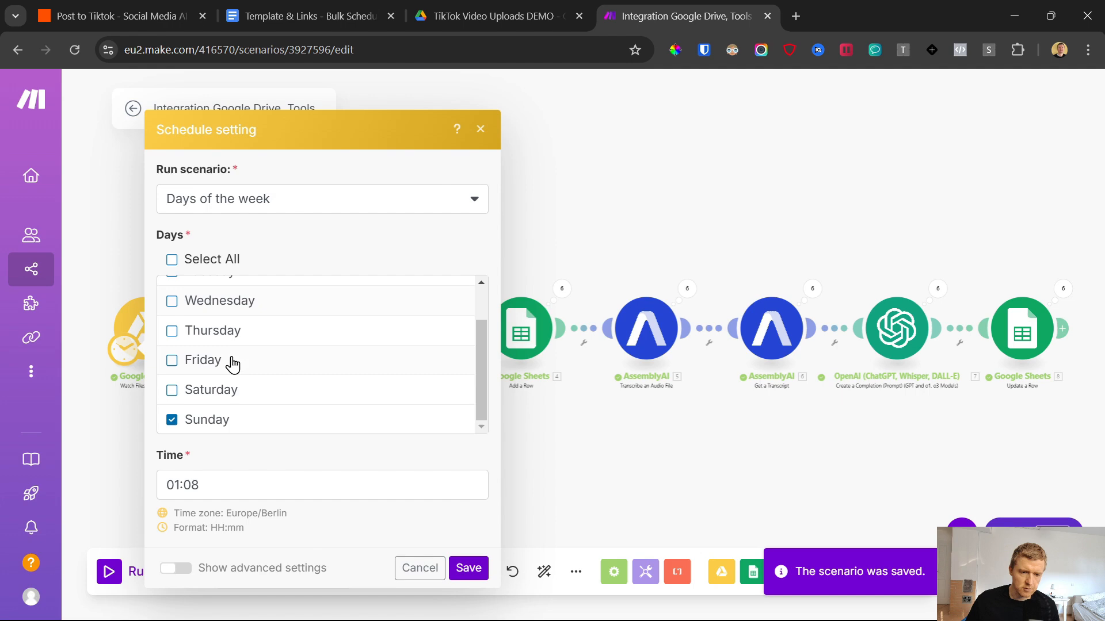
click(606, 489)
click(460, 2)
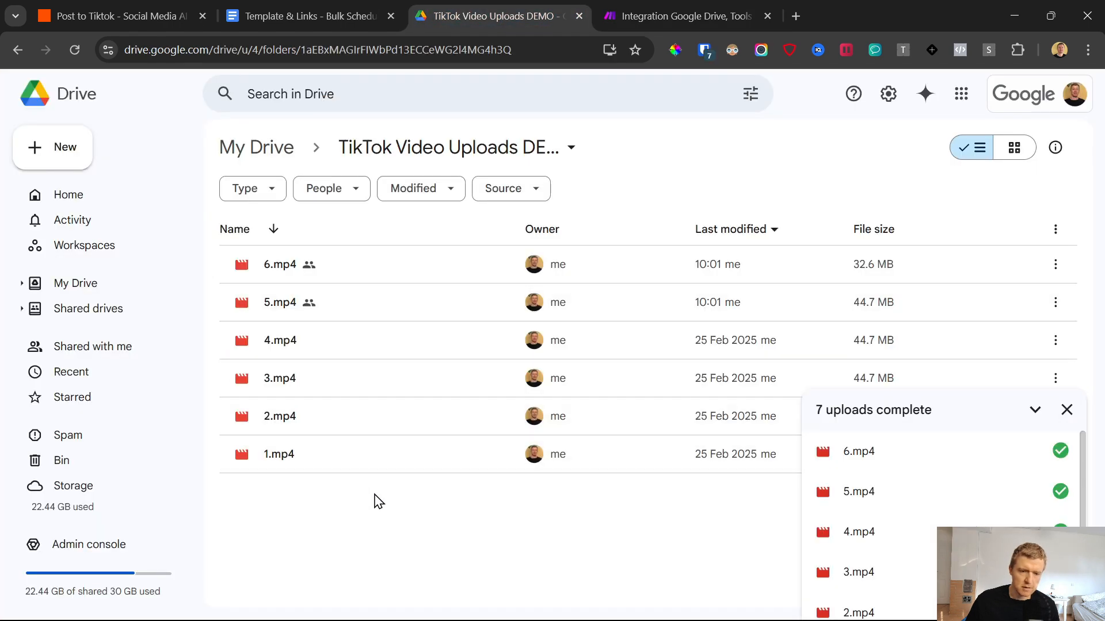
Step: Review the posts per day, earliest time and latest time settings in the scheduler spreadsheet's Schedule sheet, and close the spreadsheet
click(672, 2)
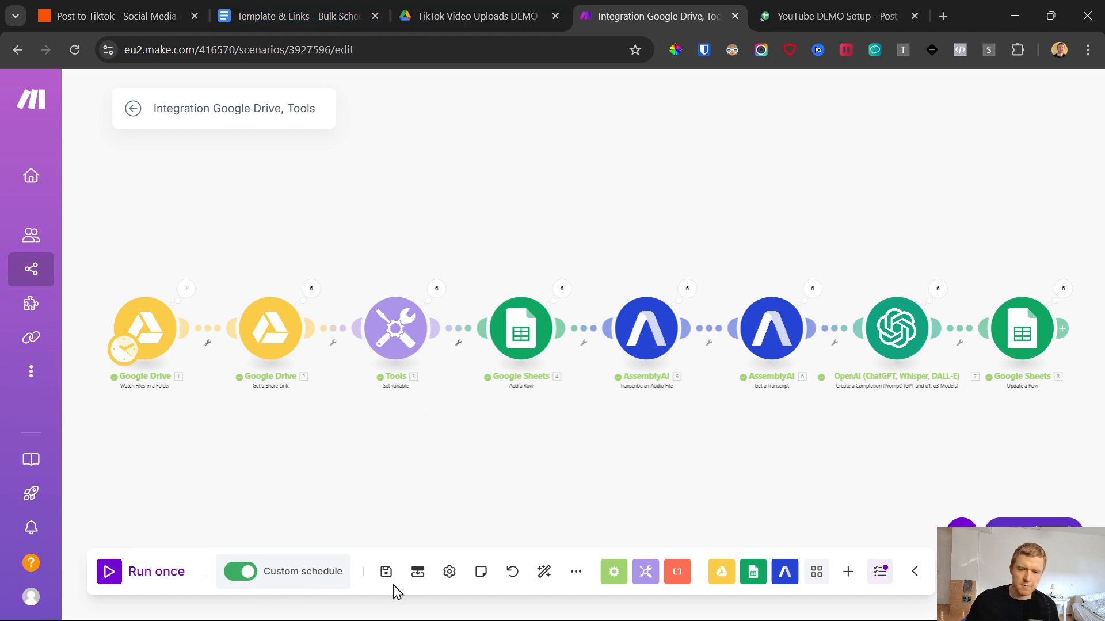
click(851, 6)
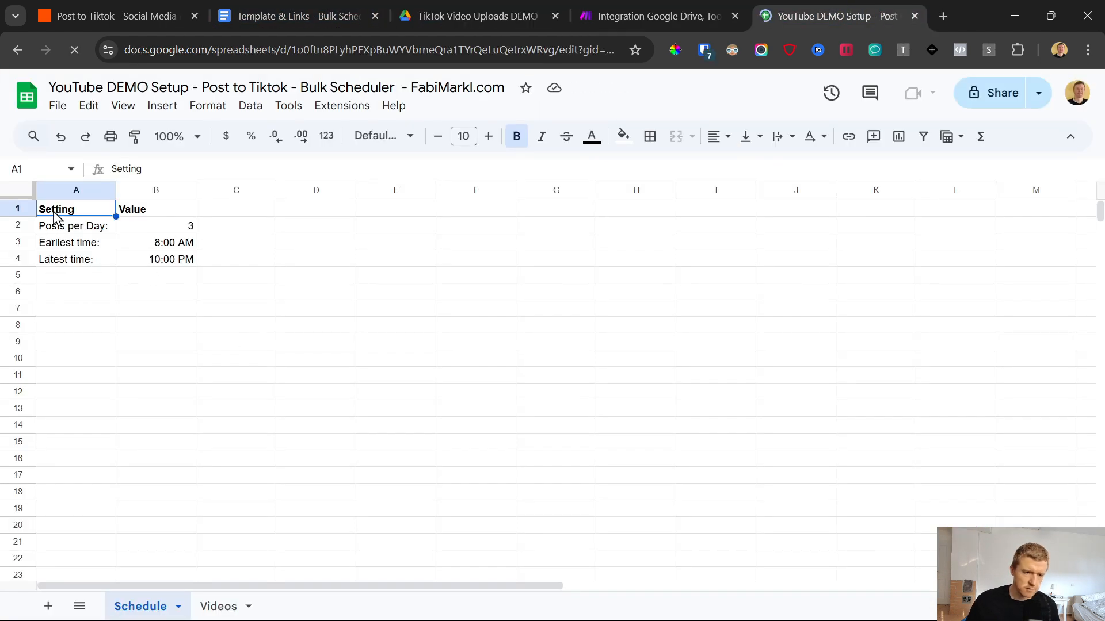
drag(56, 217, 173, 262)
click(183, 295)
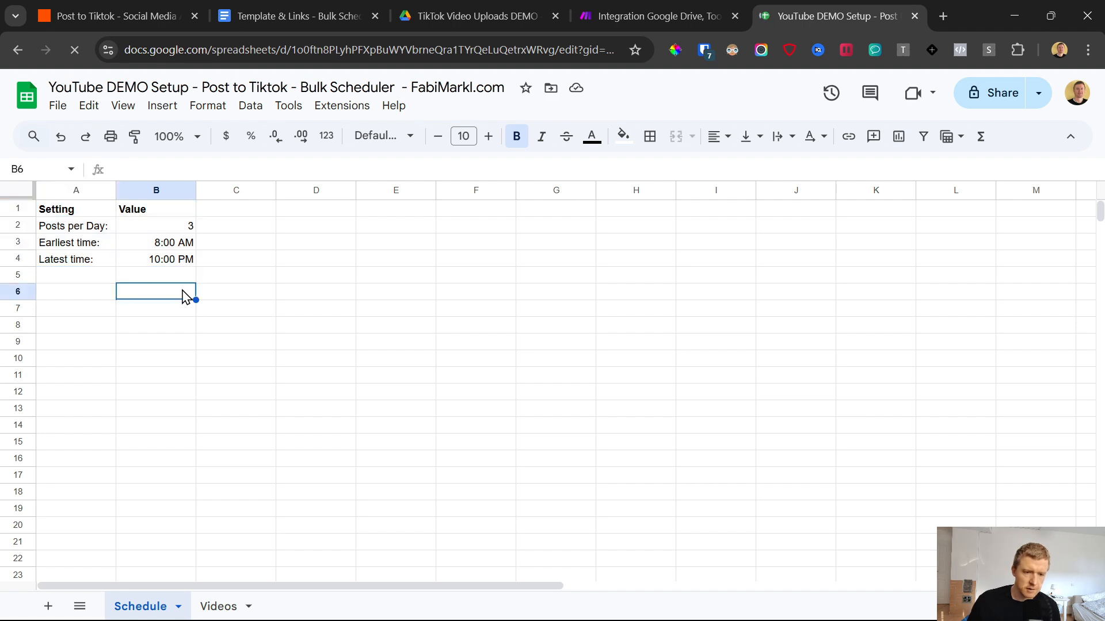
click(106, 229)
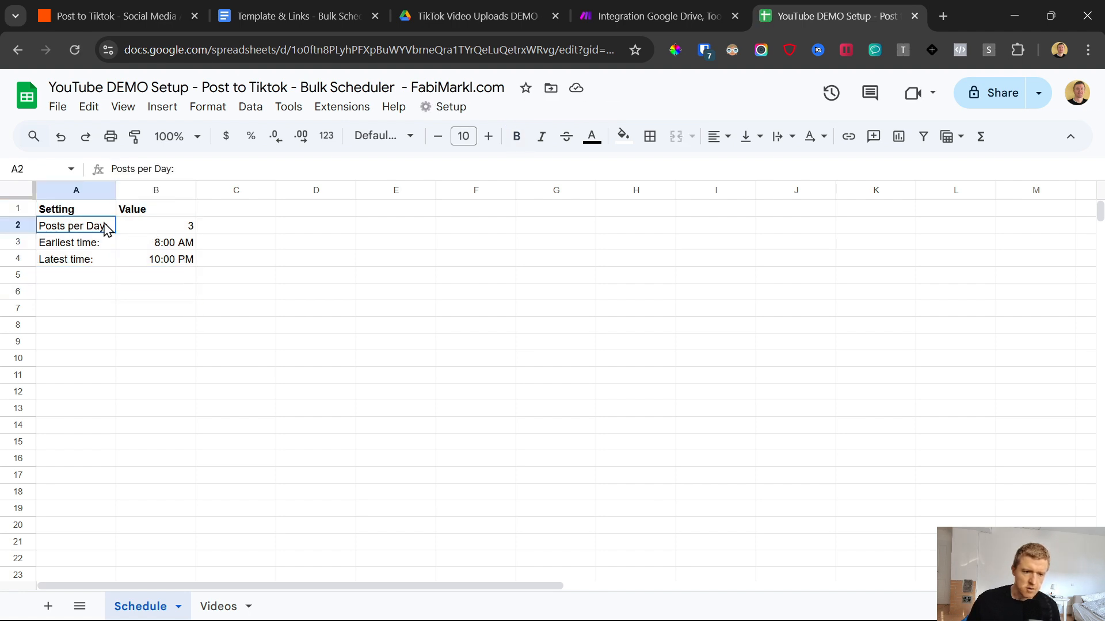
click(158, 228)
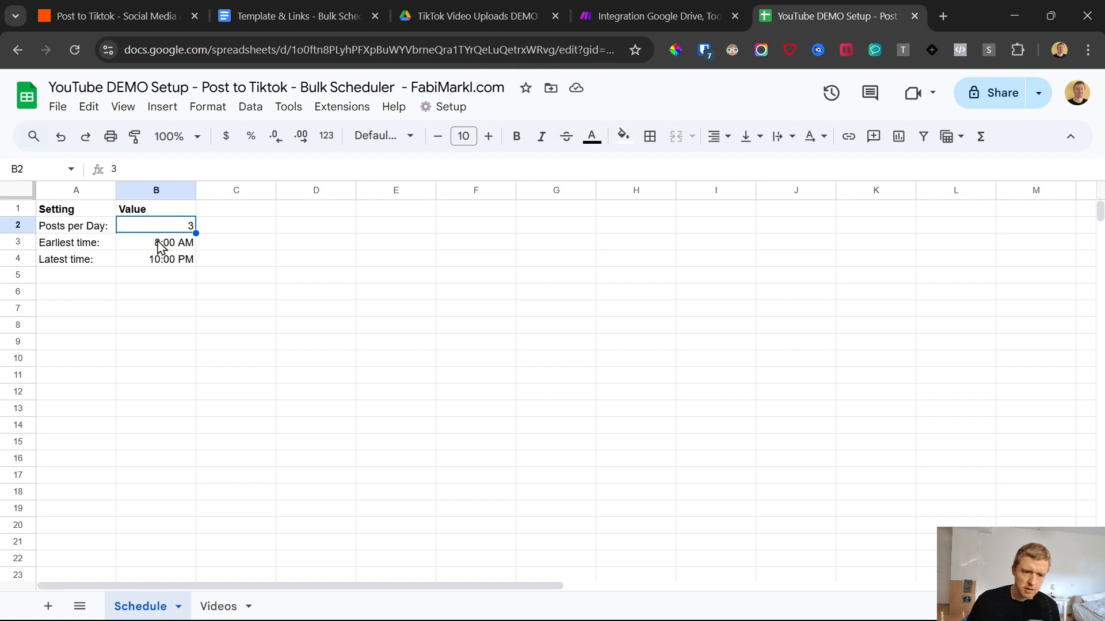
drag(164, 243, 162, 257)
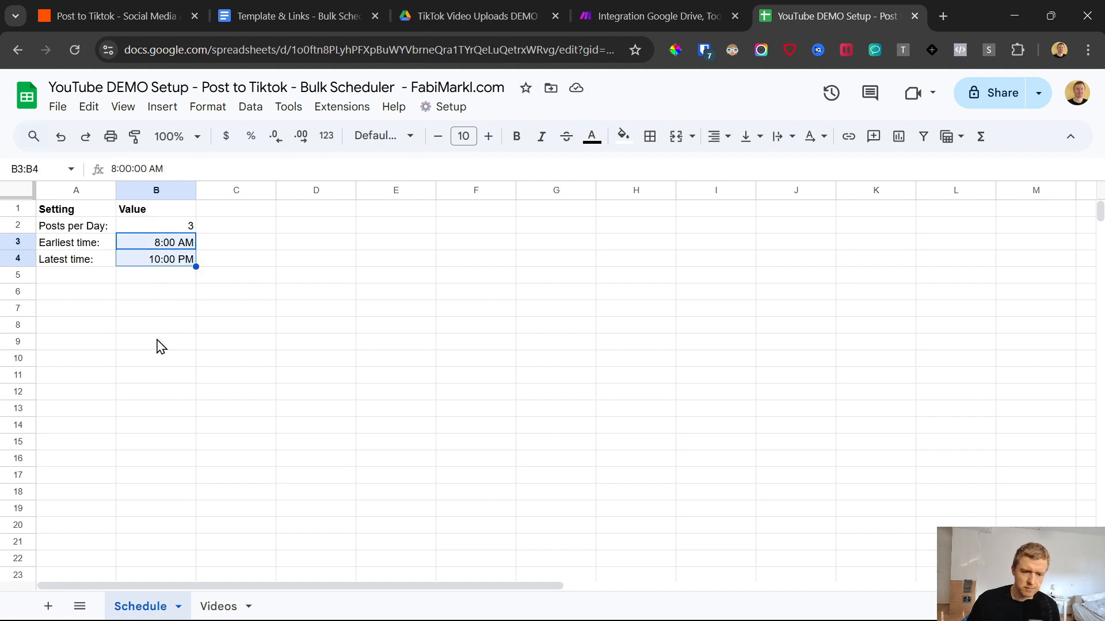
click(916, 16)
Step: Change the Make scenario's schedule from days of the week to run every day
click(302, 579)
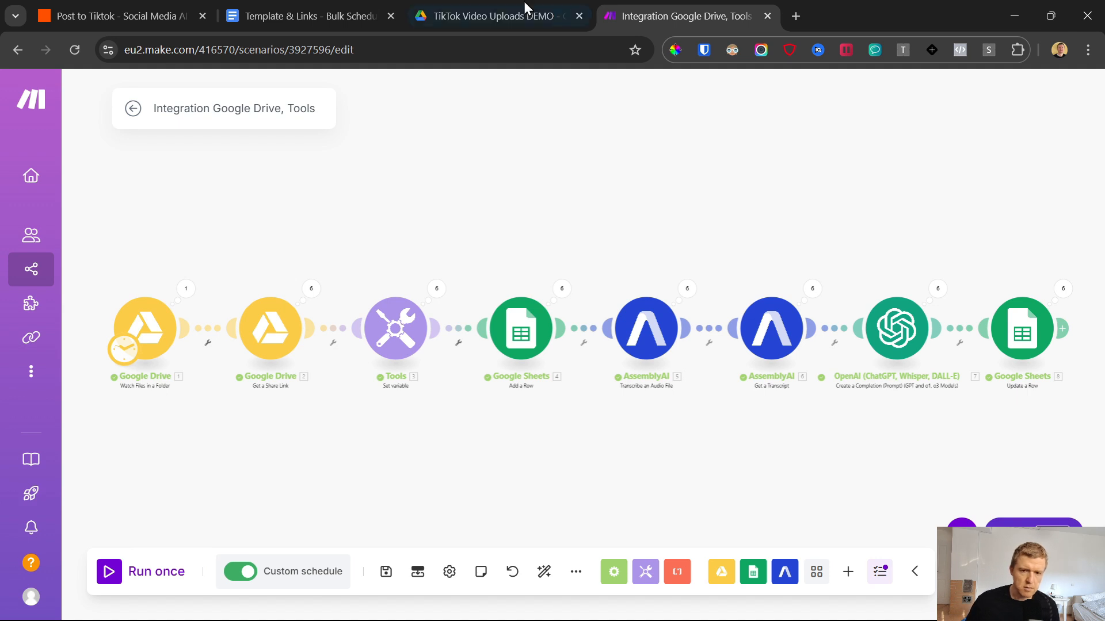
click(495, 15)
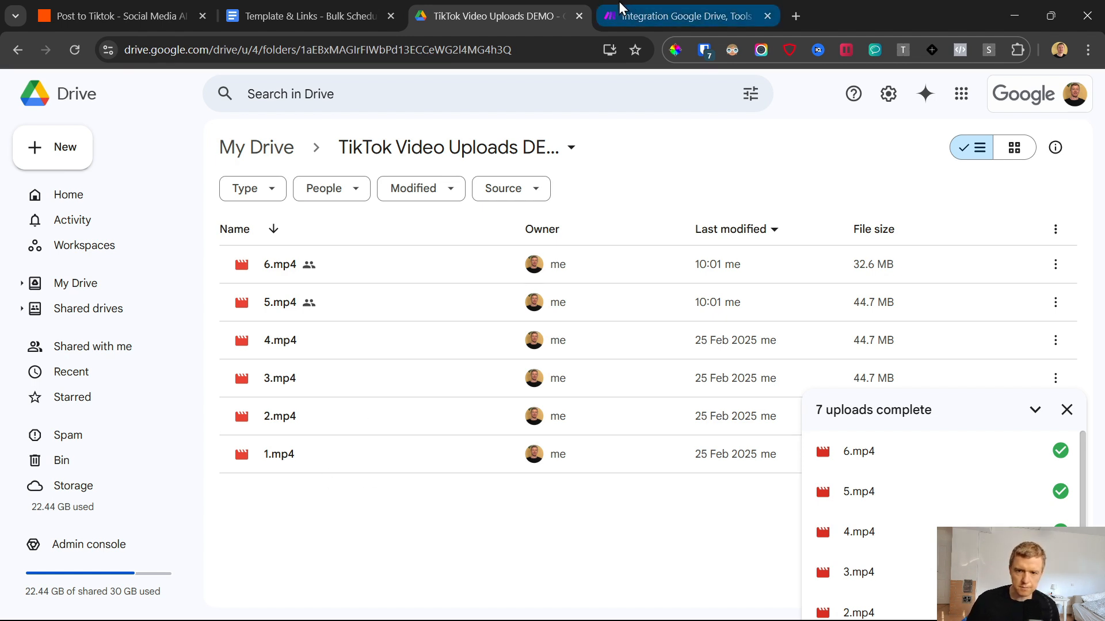
click(679, 16)
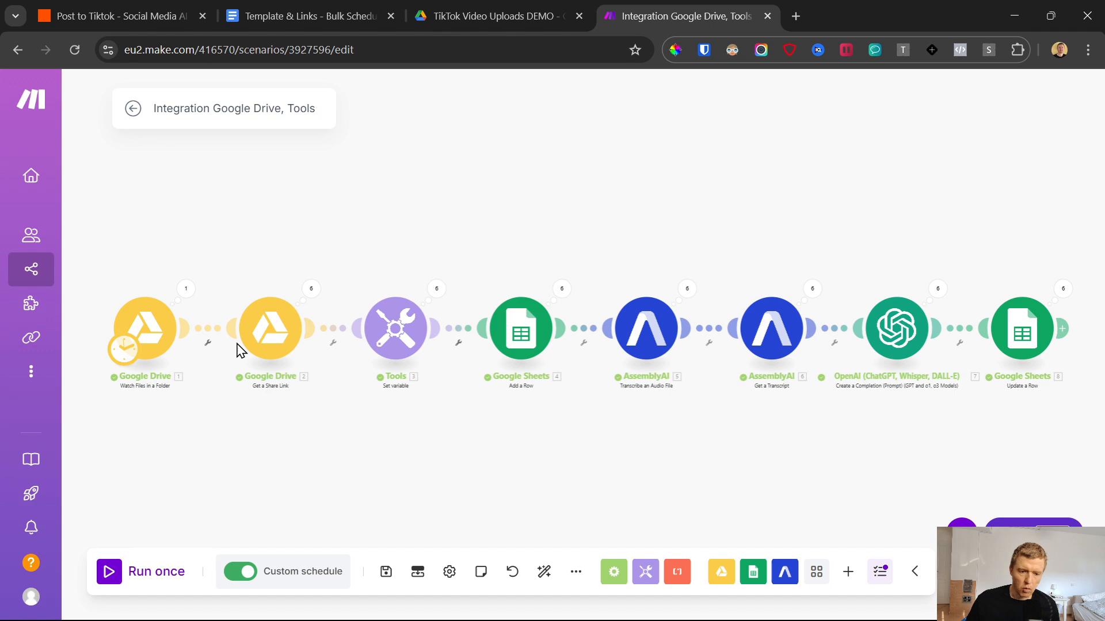
click(157, 335)
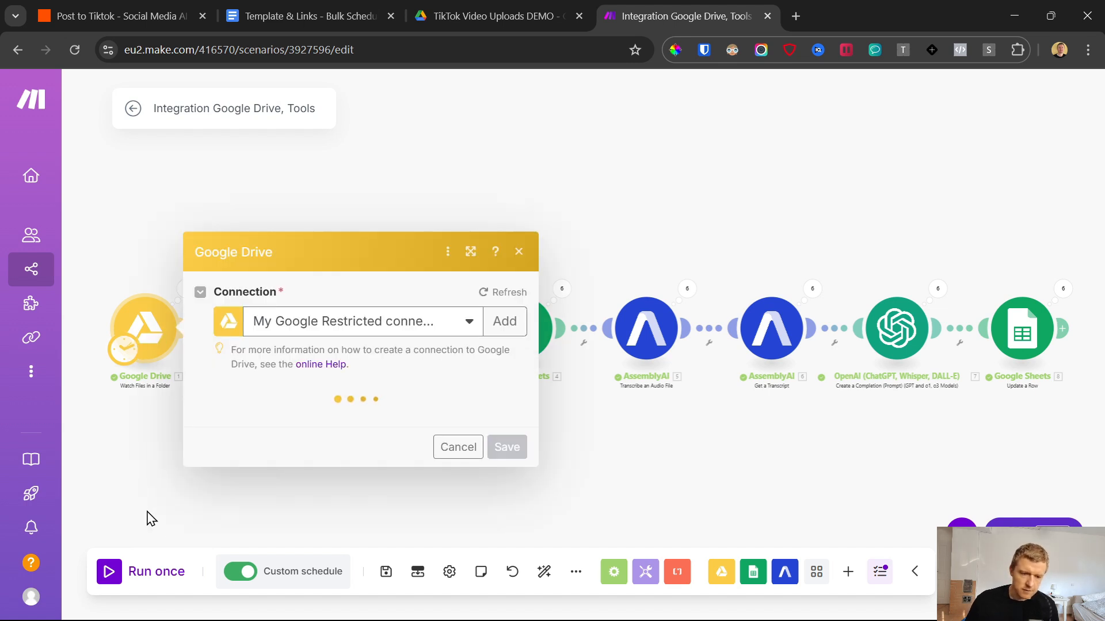
click(148, 540)
click(292, 575)
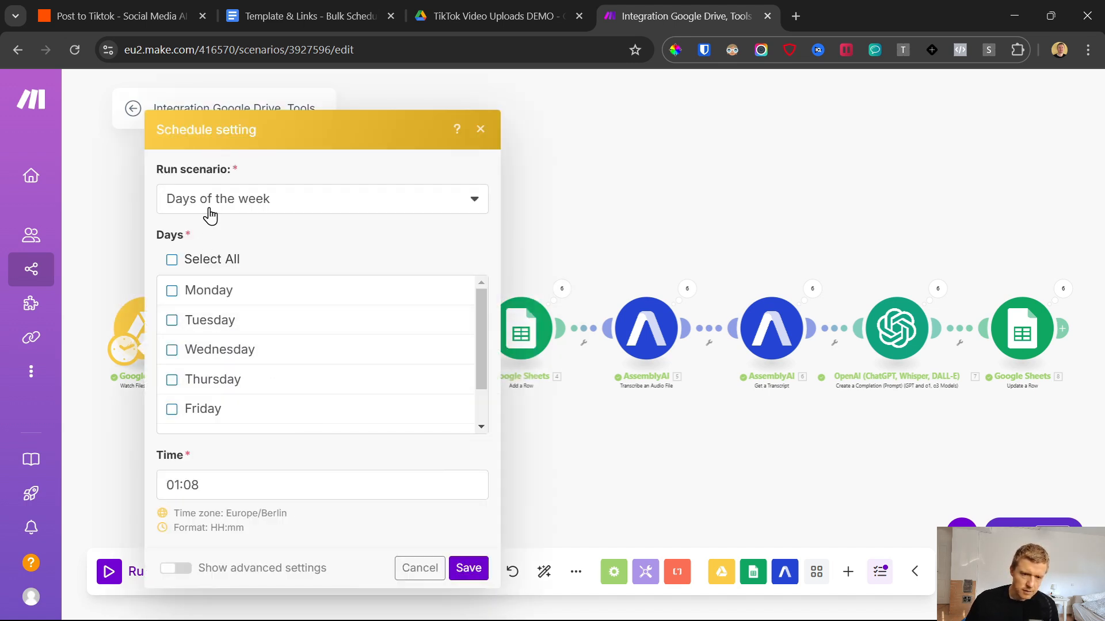
click(211, 211)
click(202, 281)
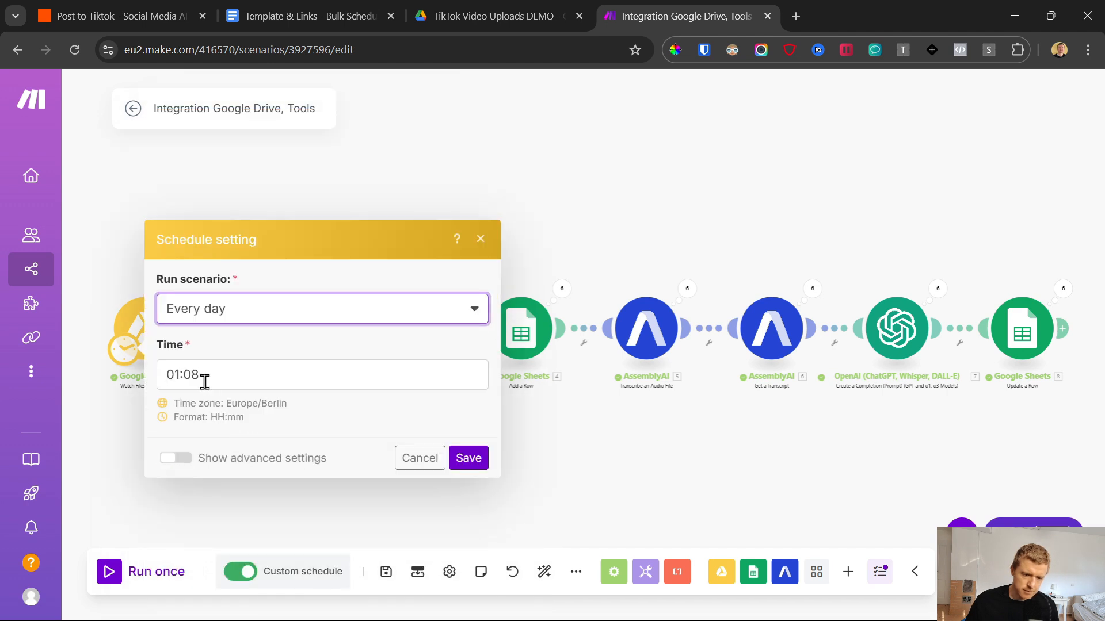
Step: Set the daily run time to 23:59 and save the schedule settings and the scenario
click(178, 378)
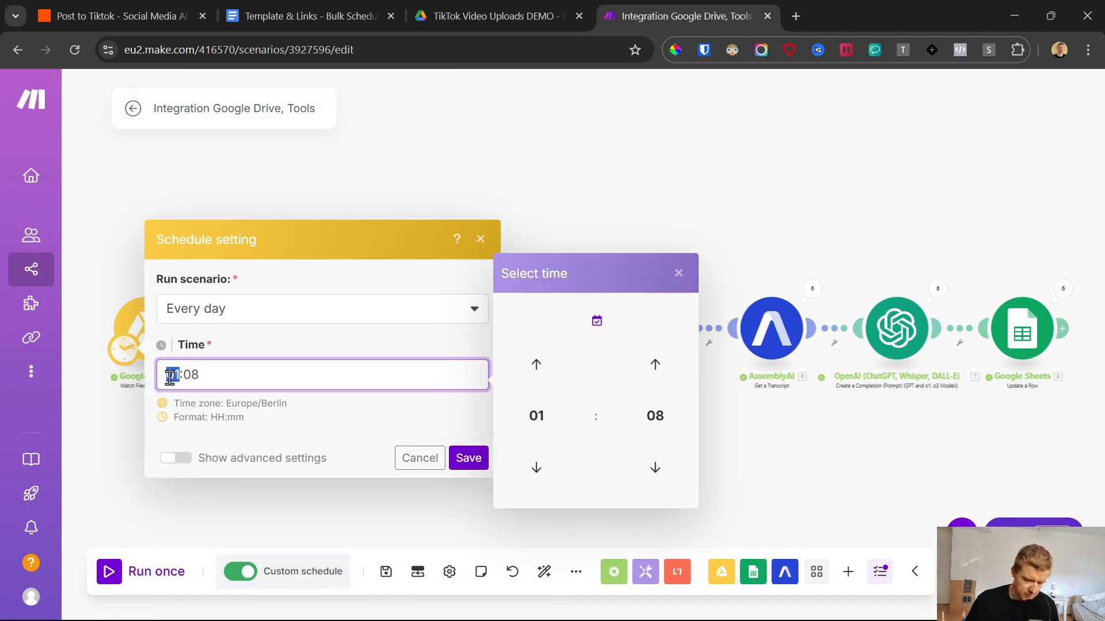
text(0)
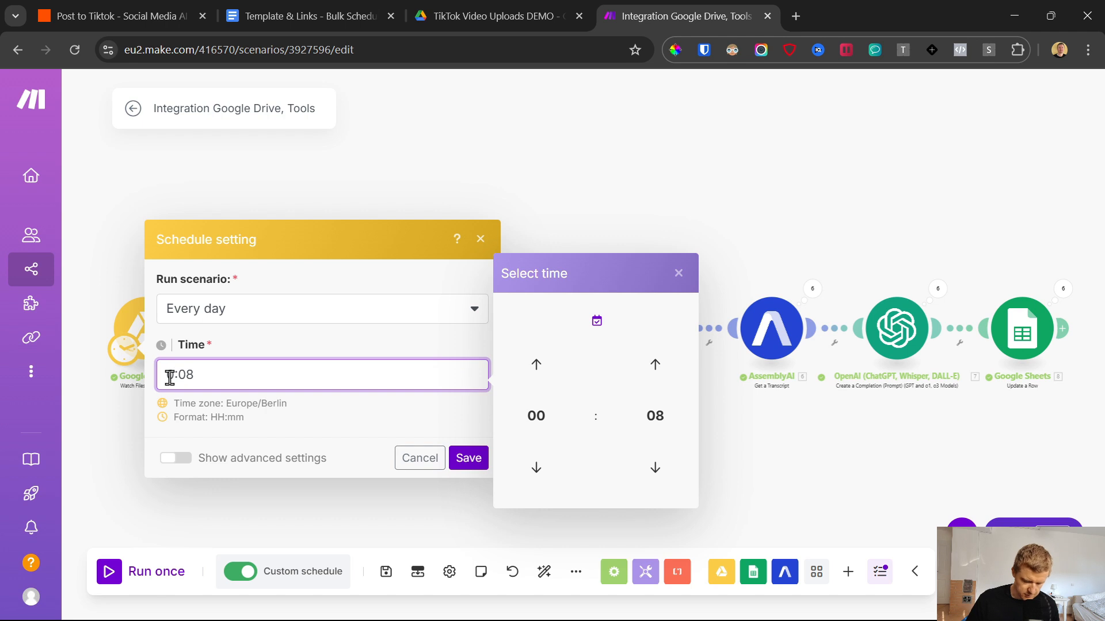
text(23)
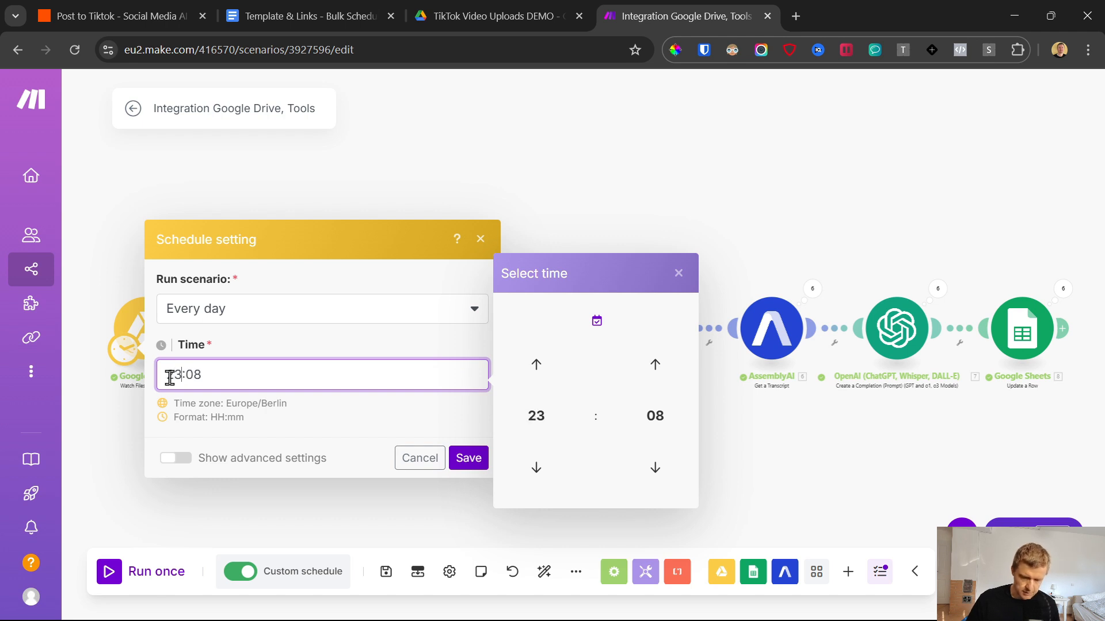
click(191, 374)
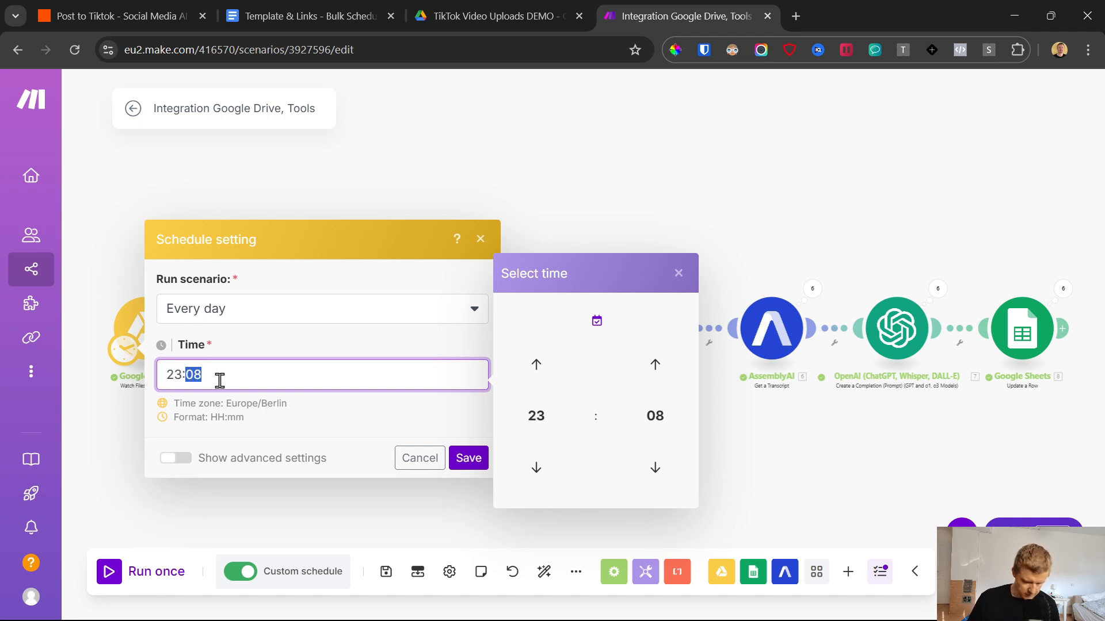
text(59)
click(469, 459)
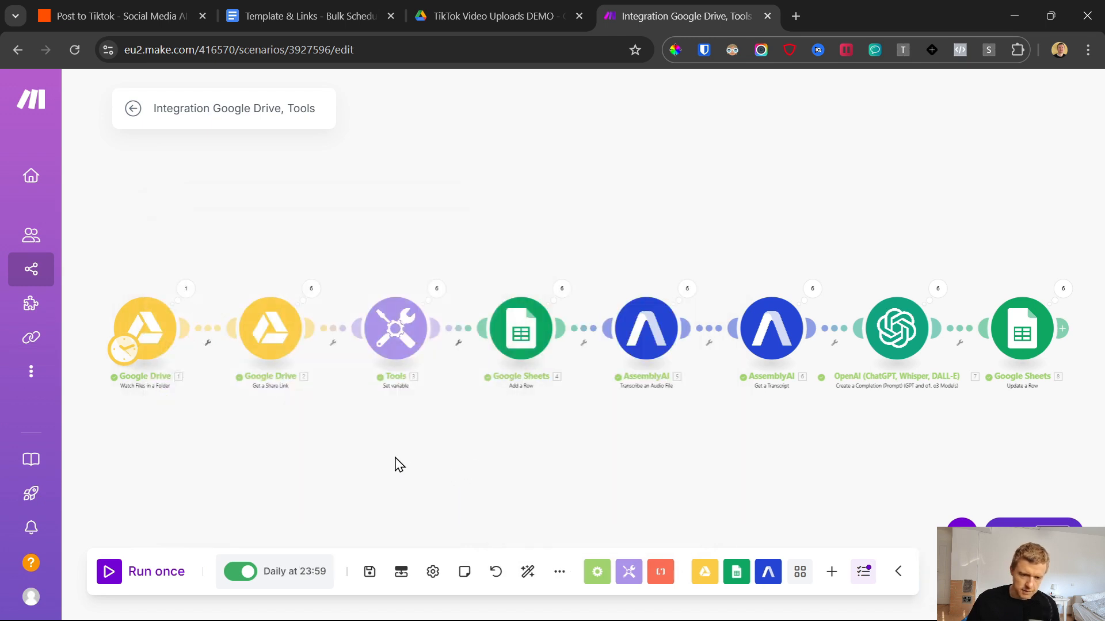
click(369, 573)
Step: Leave the Make scenario editor and switch the scenario on from its overview page
key(ctrl+shift+Tab)
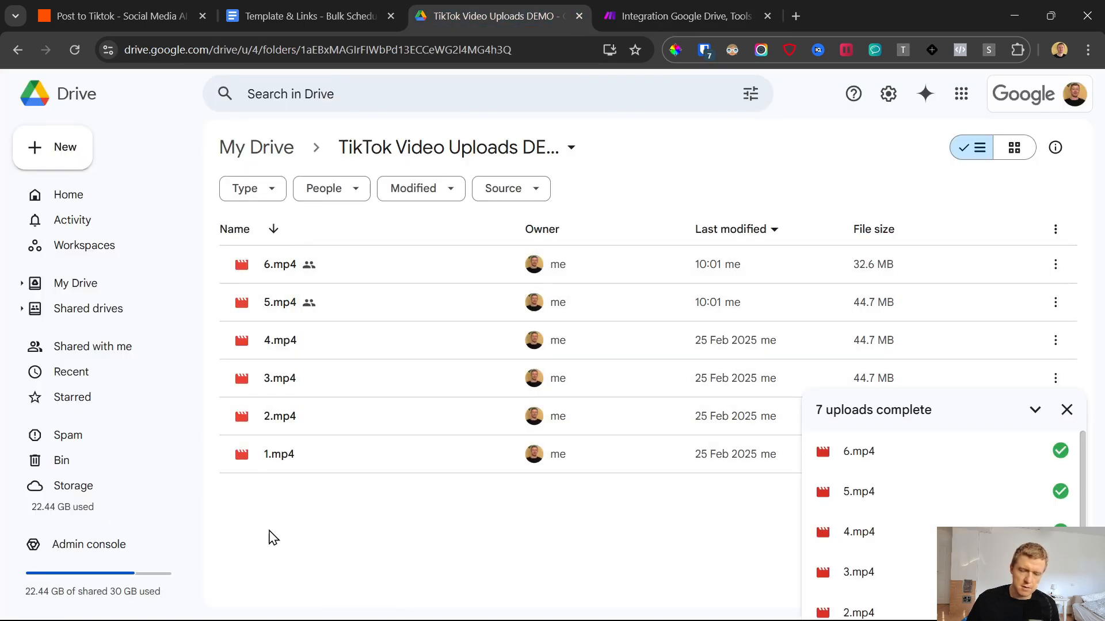
key(alt+Tab)
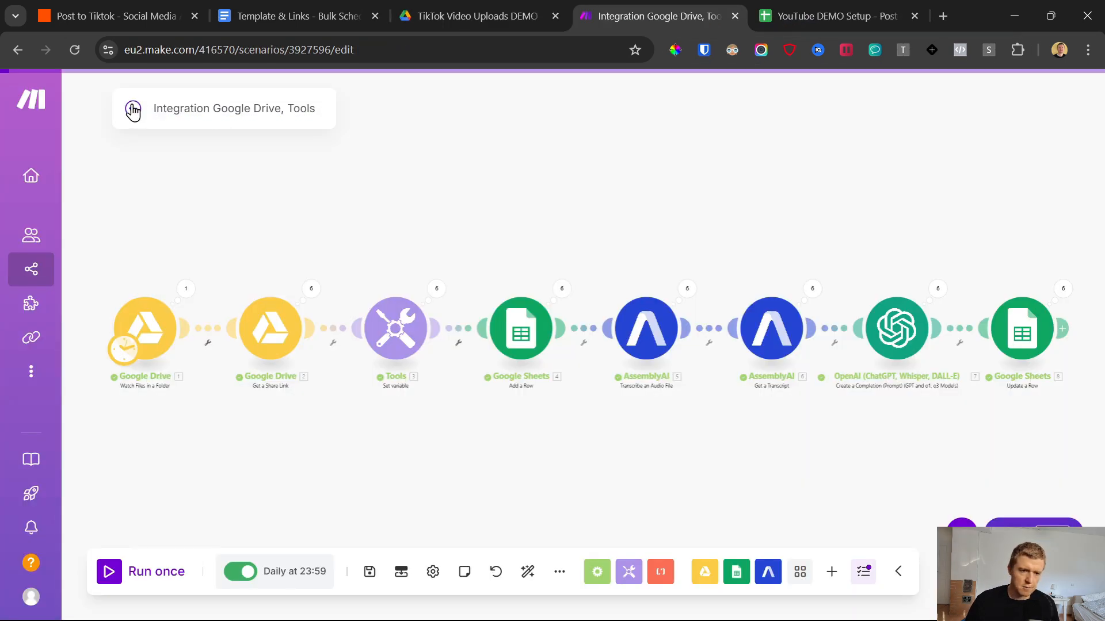
click(133, 111)
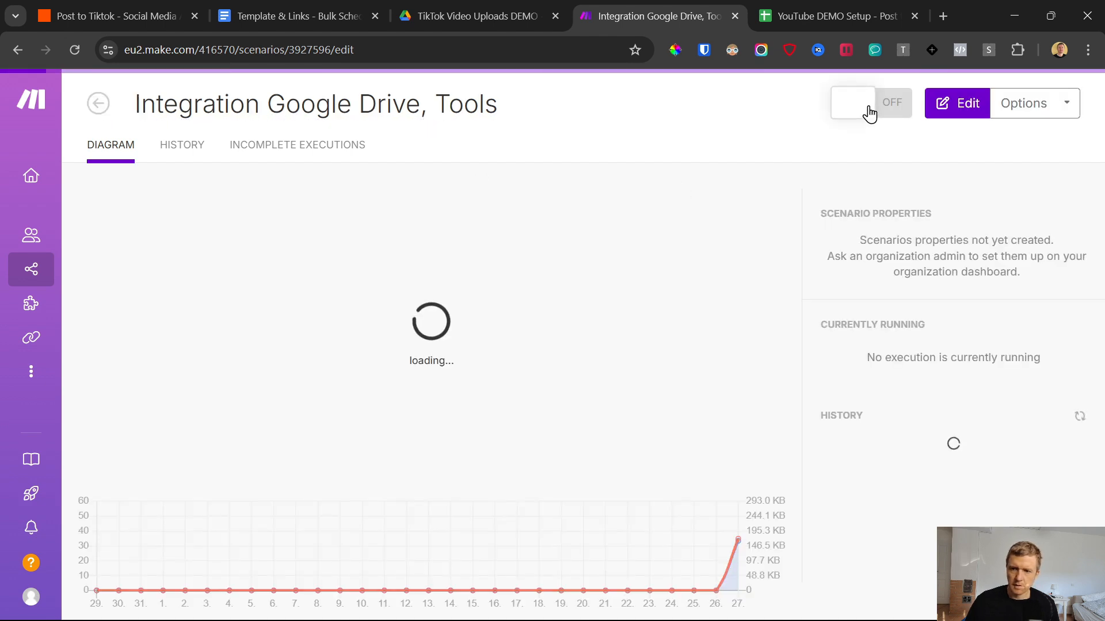
click(869, 112)
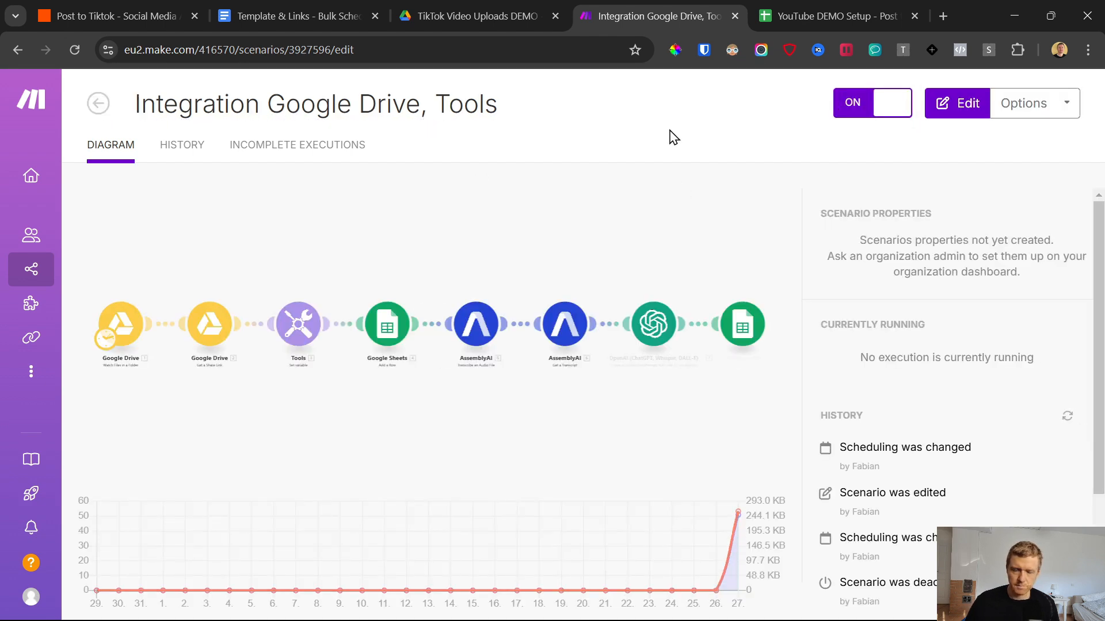
Step: Close the Make scenario and the scheduler spreadsheet, and return to the TikTok video uploads folder in Google Drive
click(735, 15)
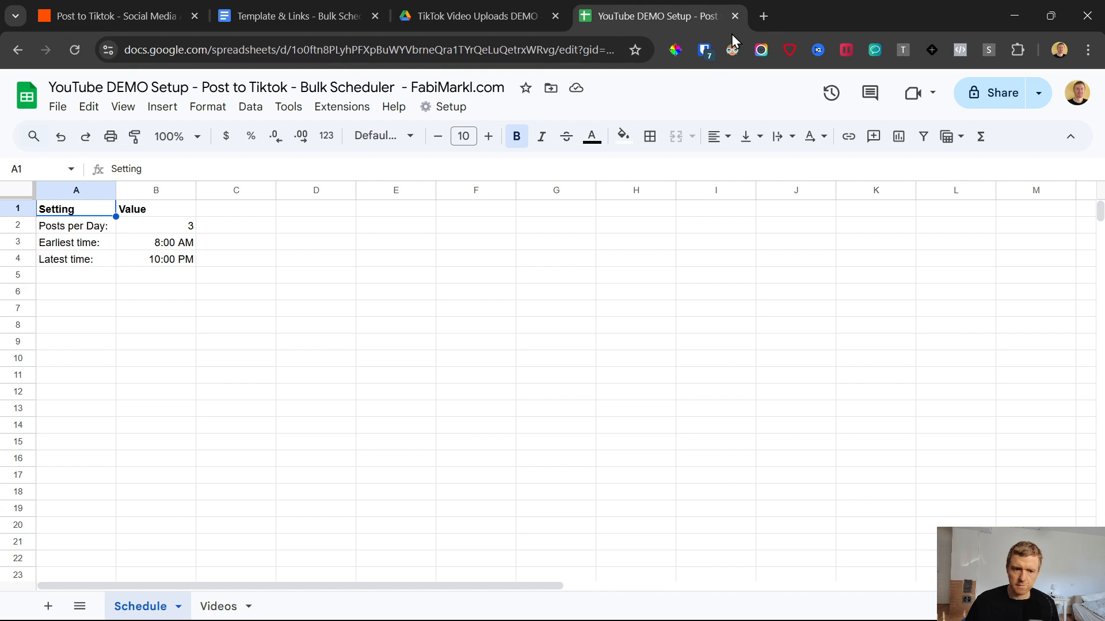
key(ctrl+a)
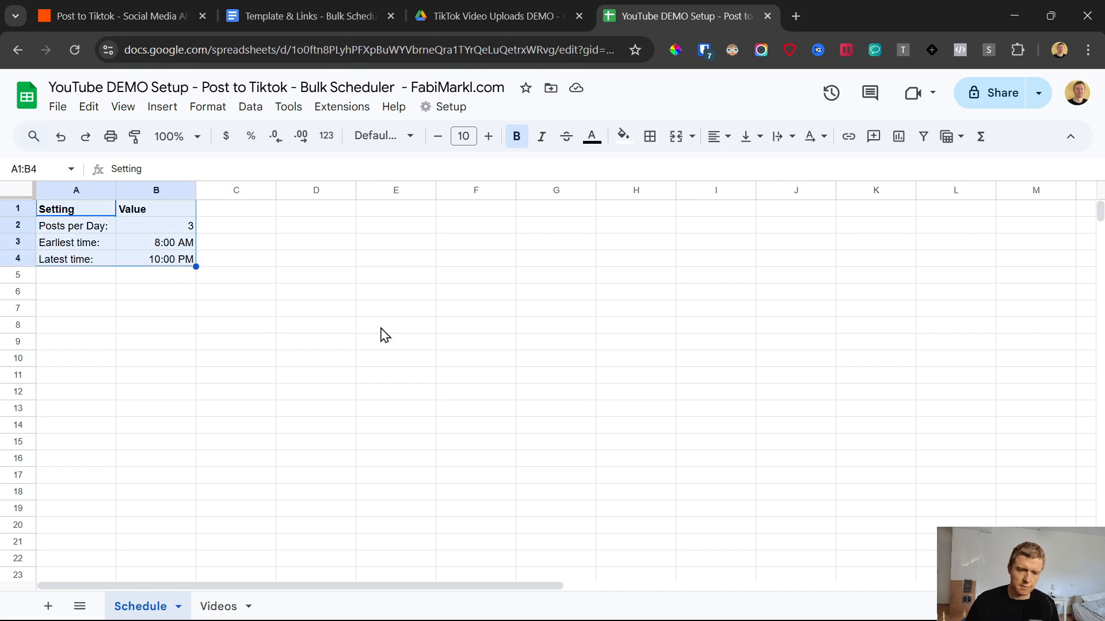
click(768, 16)
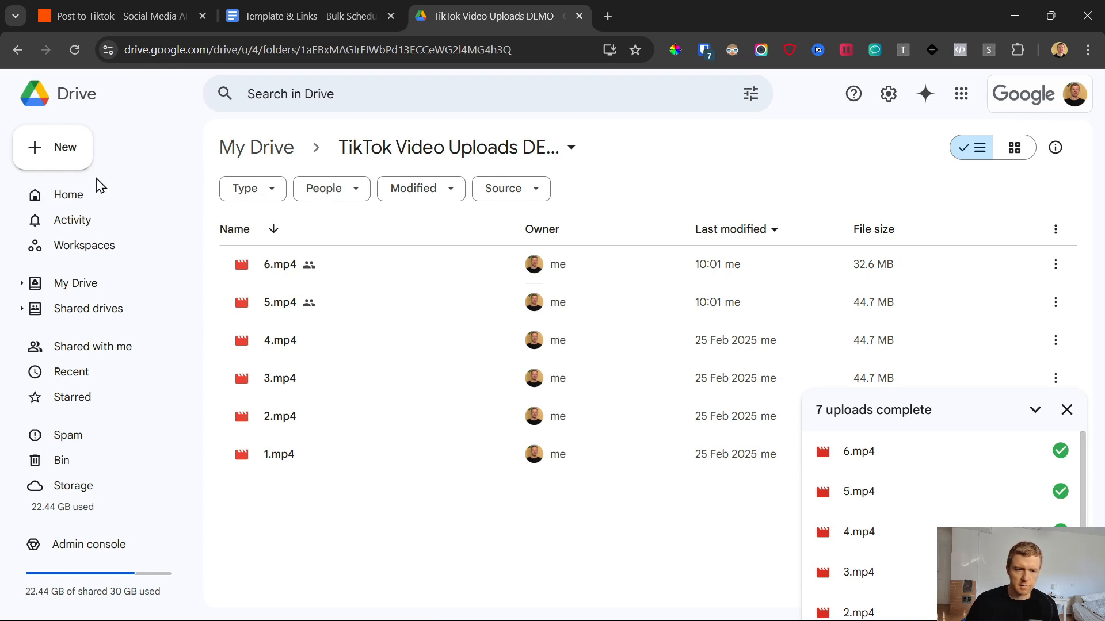
click(72, 155)
click(91, 187)
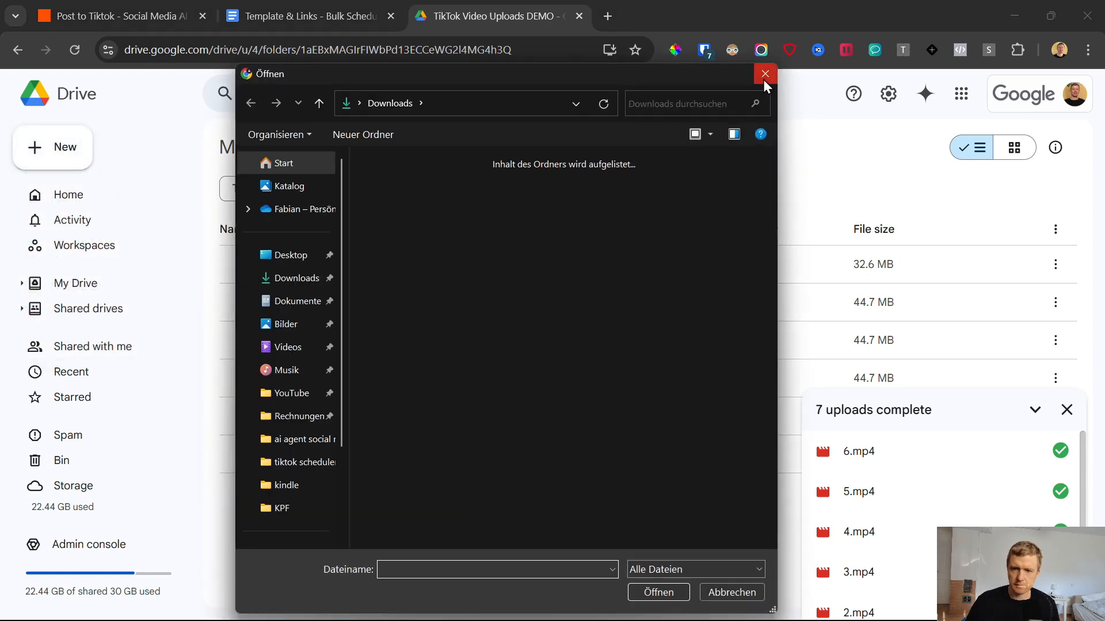
Step: Examine the TikTok Bulk Upload Costs spreadsheet, the document's Cost Breakdown section and the 30, 60 and 90 videos per month columns
click(764, 75)
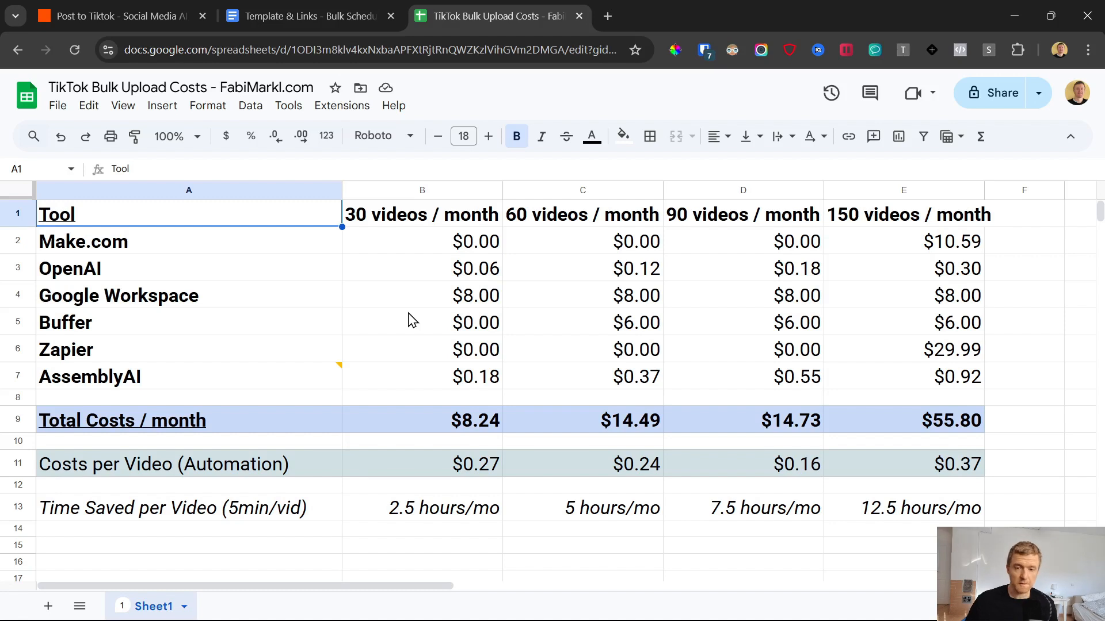
drag(190, 216, 912, 501)
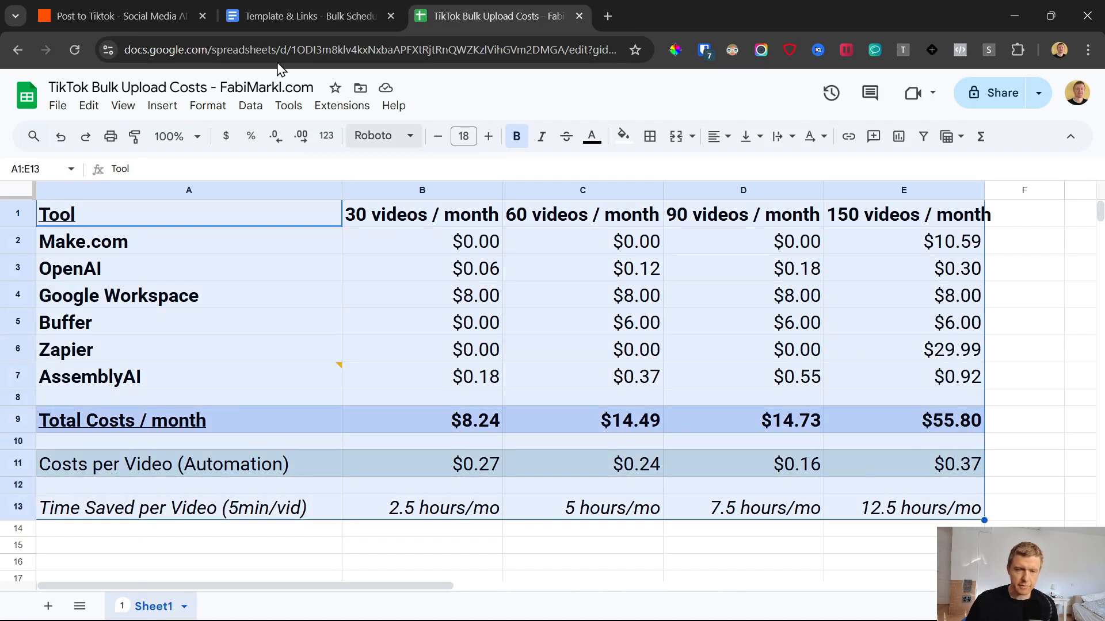
click(288, 12)
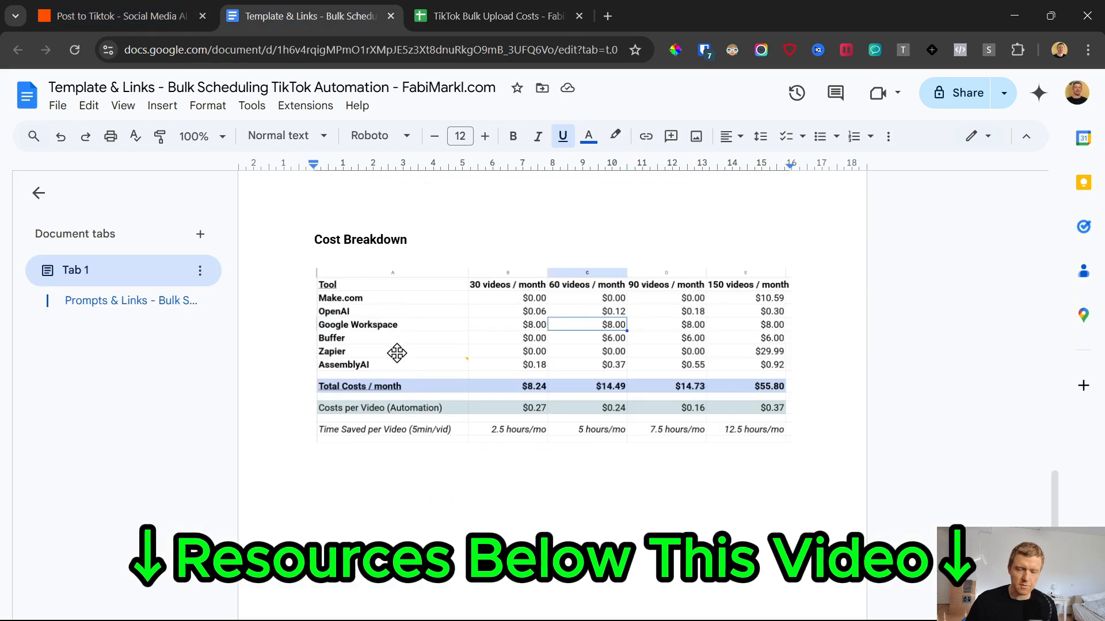
click(475, 8)
drag(477, 217, 829, 219)
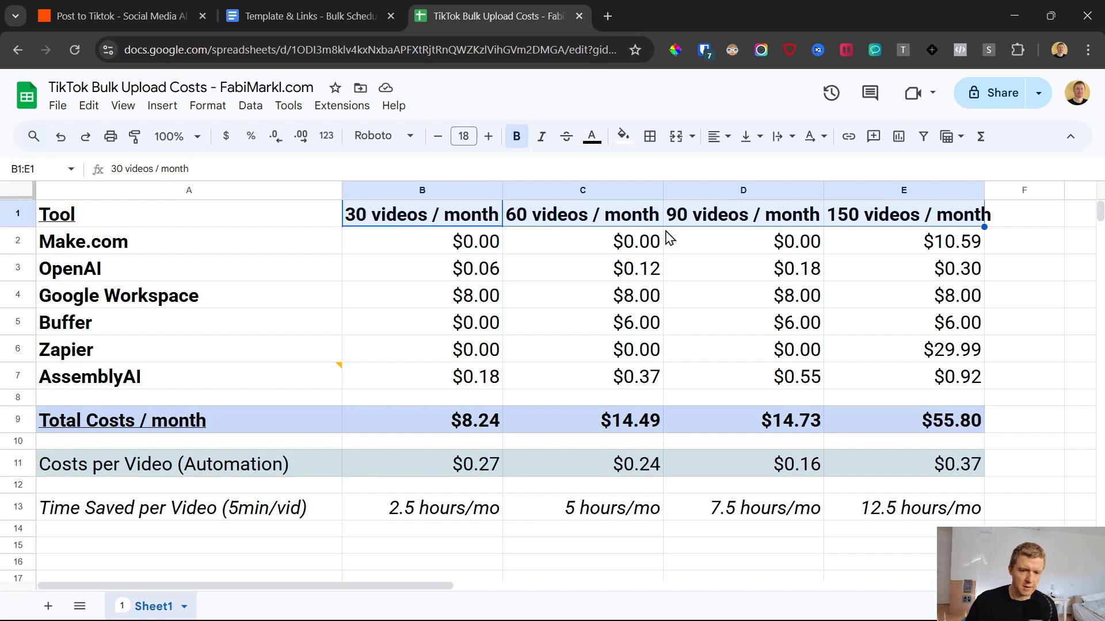
click(455, 219)
click(583, 220)
click(730, 219)
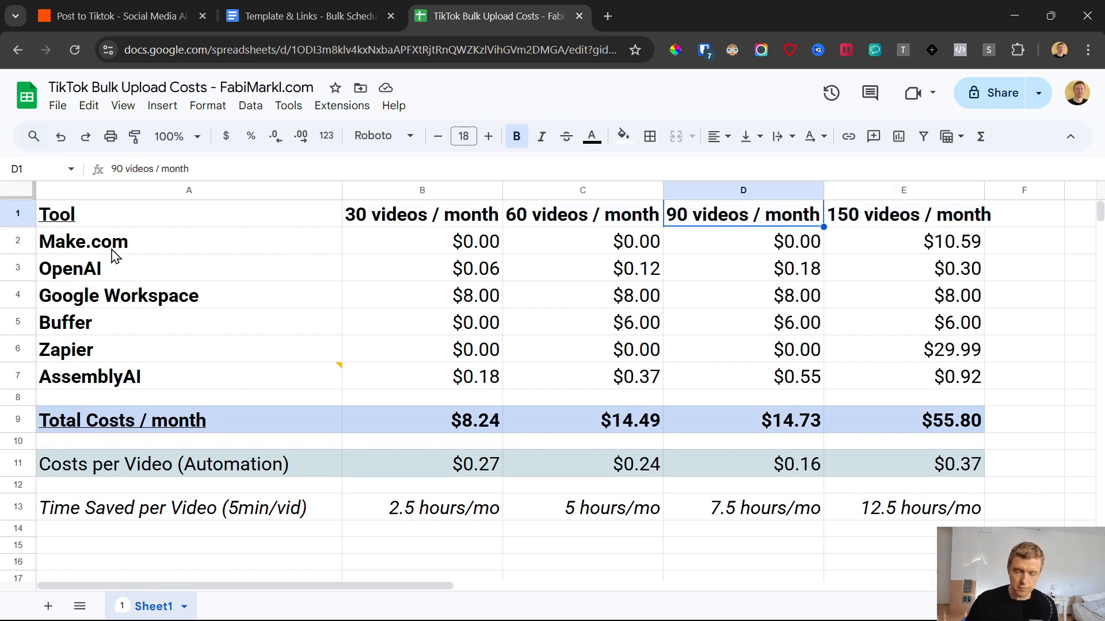
Step: Examine the monthly cost of each tool and the total monthly costs for the different video volumes
drag(61, 242, 102, 373)
key(ctrl+shift+Right)
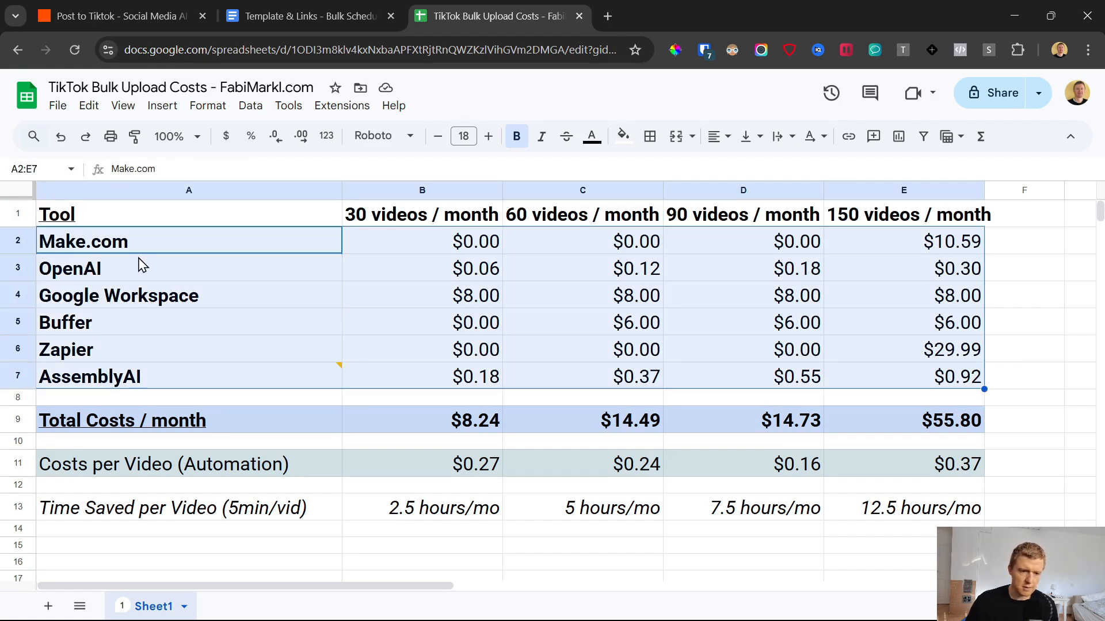
click(204, 246)
drag(433, 423, 924, 429)
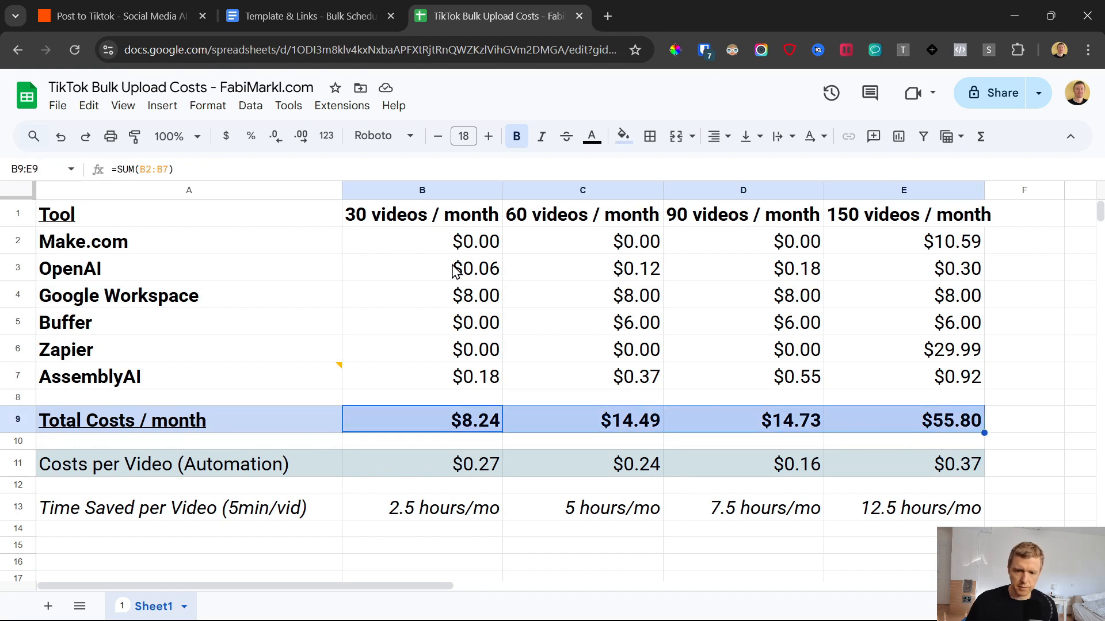
drag(456, 249, 950, 377)
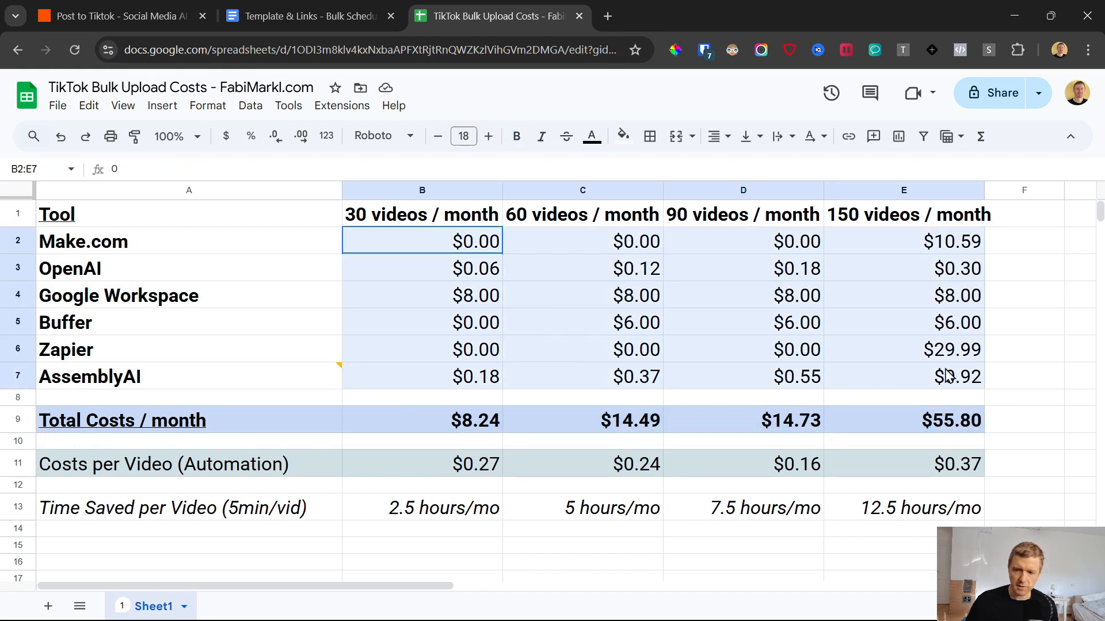
drag(446, 257, 868, 389)
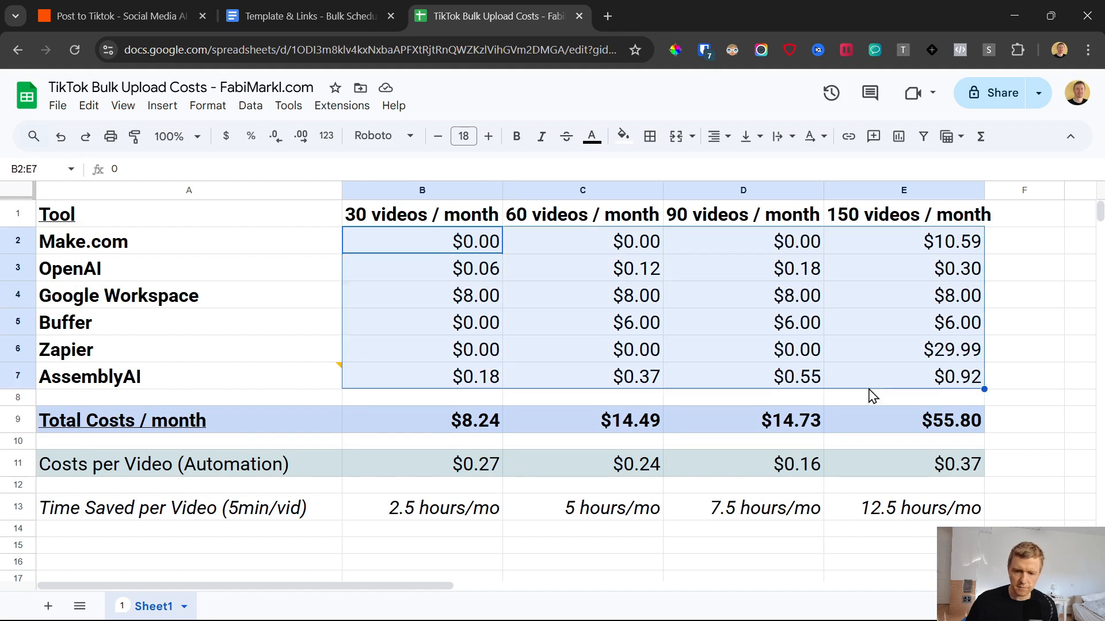
click(478, 423)
click(378, 218)
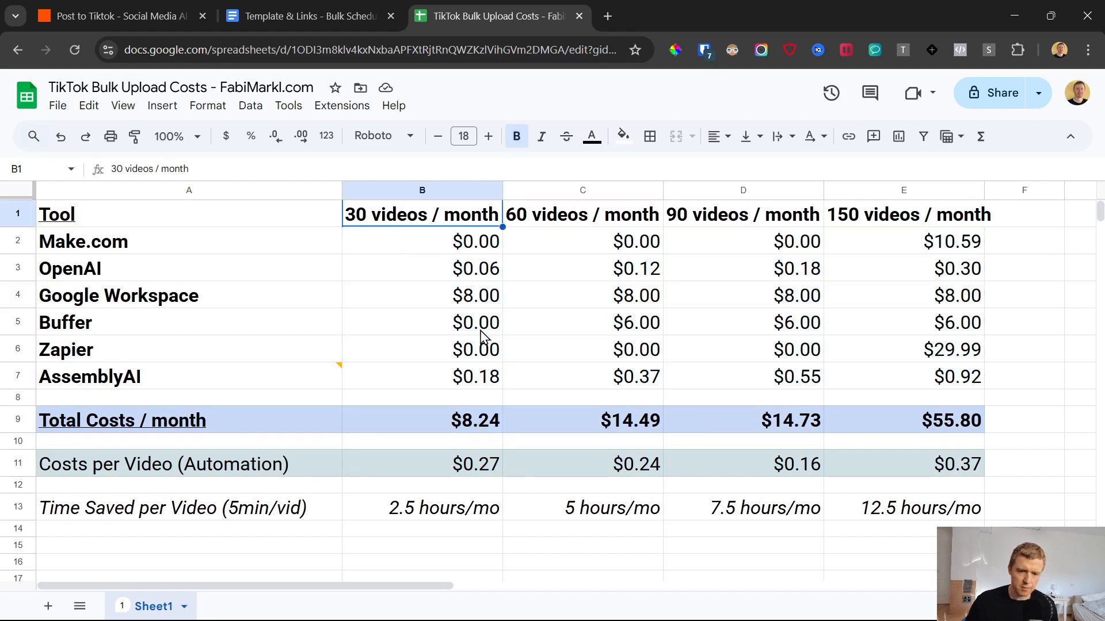
Step: Examine the total monthly costs for 30 and 60 videos and the Google Workspace entry
click(469, 430)
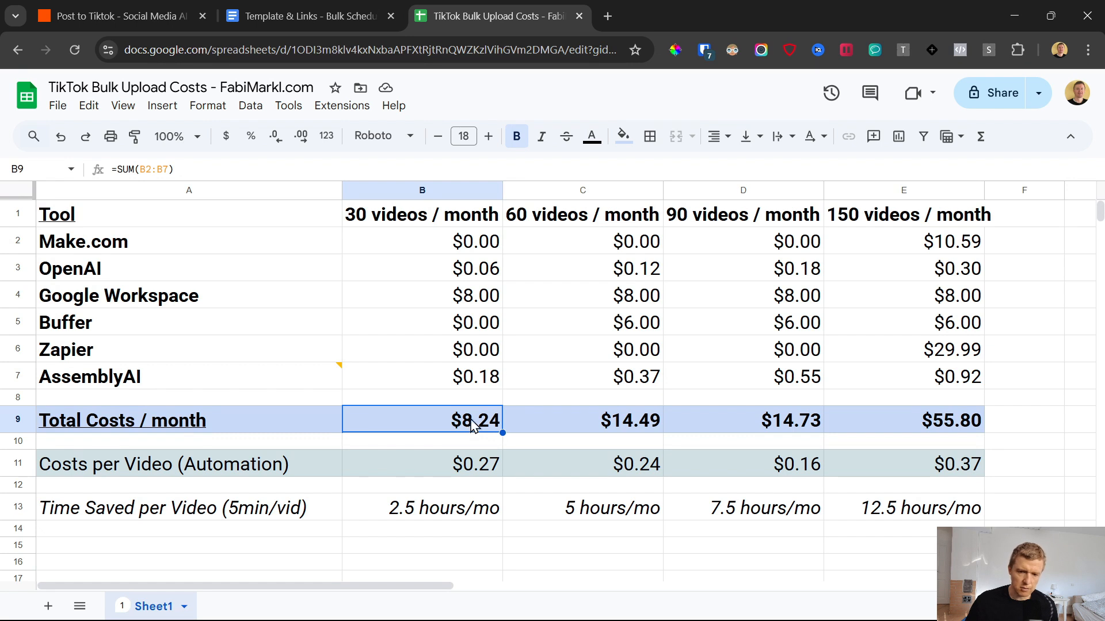
click(477, 300)
click(142, 310)
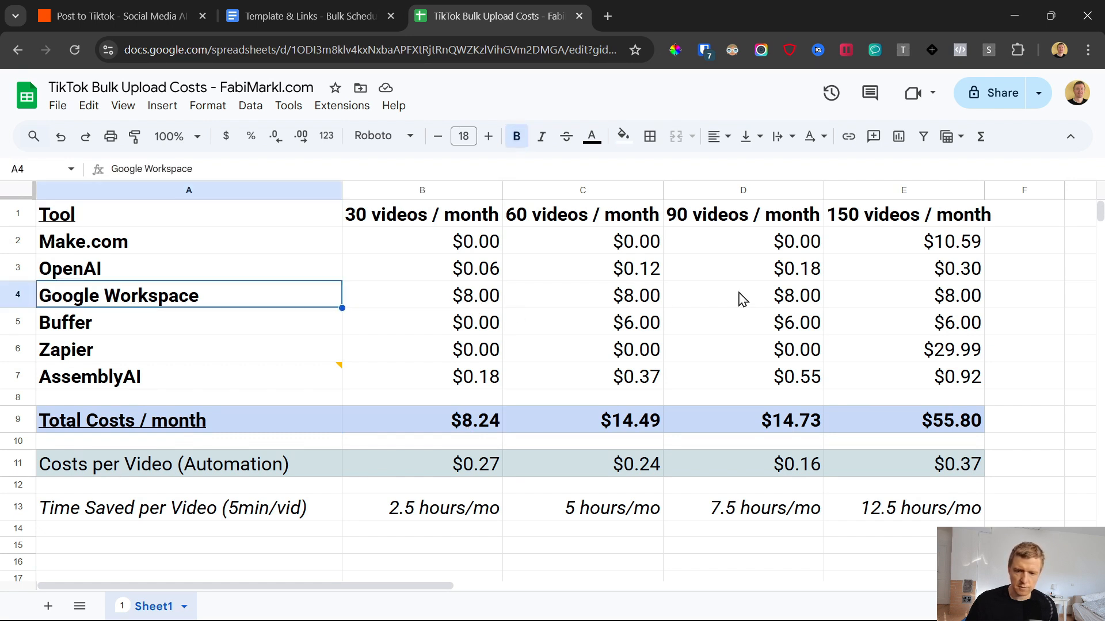
click(640, 437)
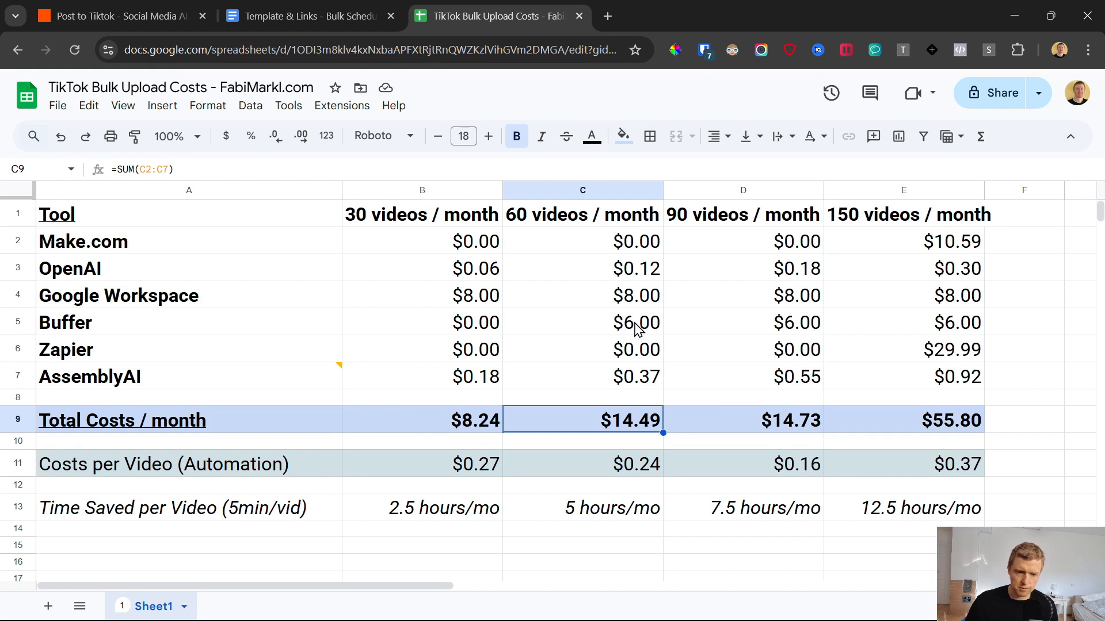
Step: Compare Buffer's monthly cost across the 30, 60 and 90 videos per month columns
drag(80, 327, 627, 320)
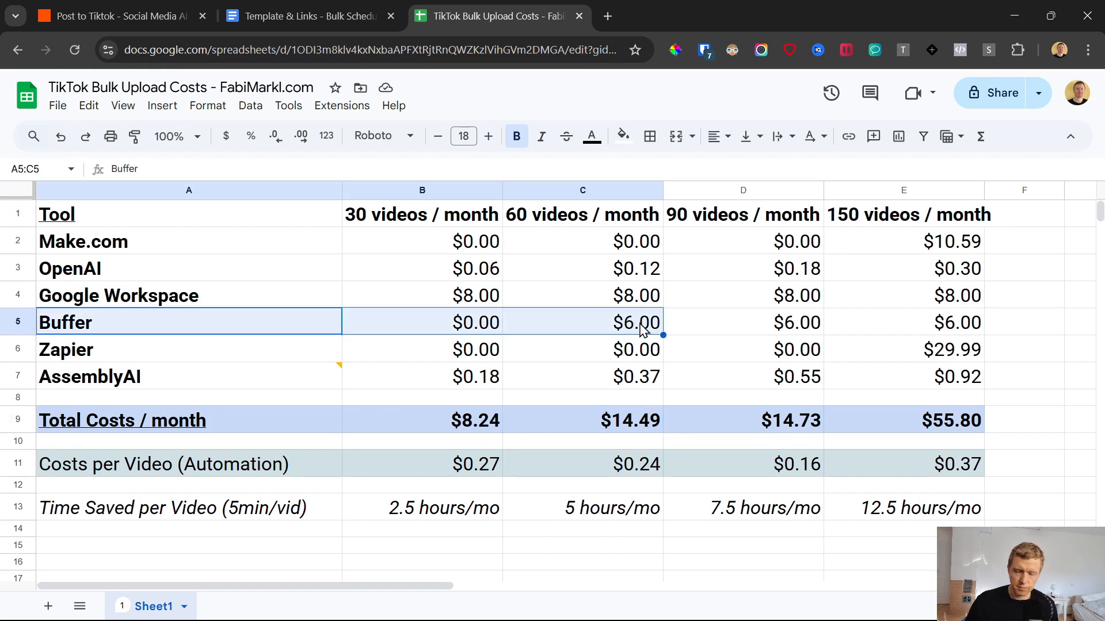
click(427, 328)
click(637, 328)
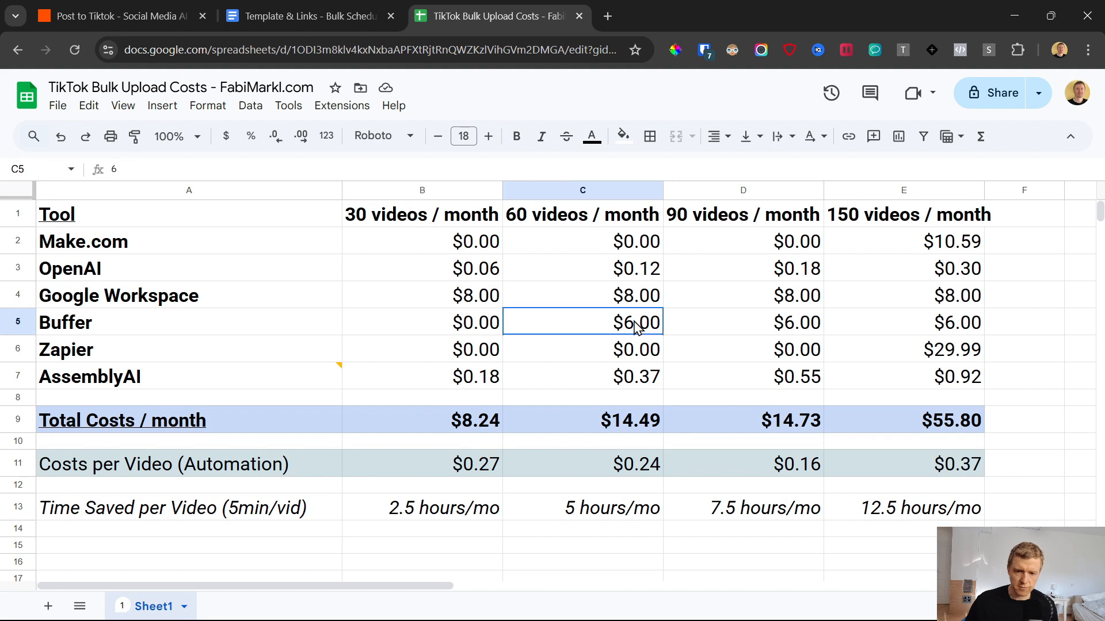
click(596, 222)
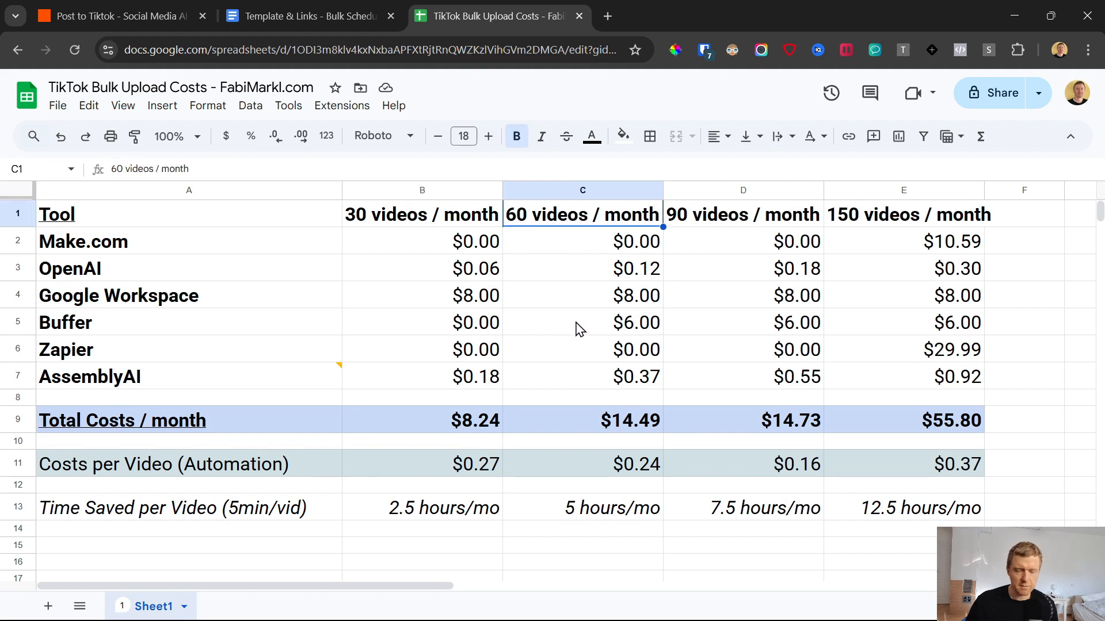
click(423, 228)
click(469, 329)
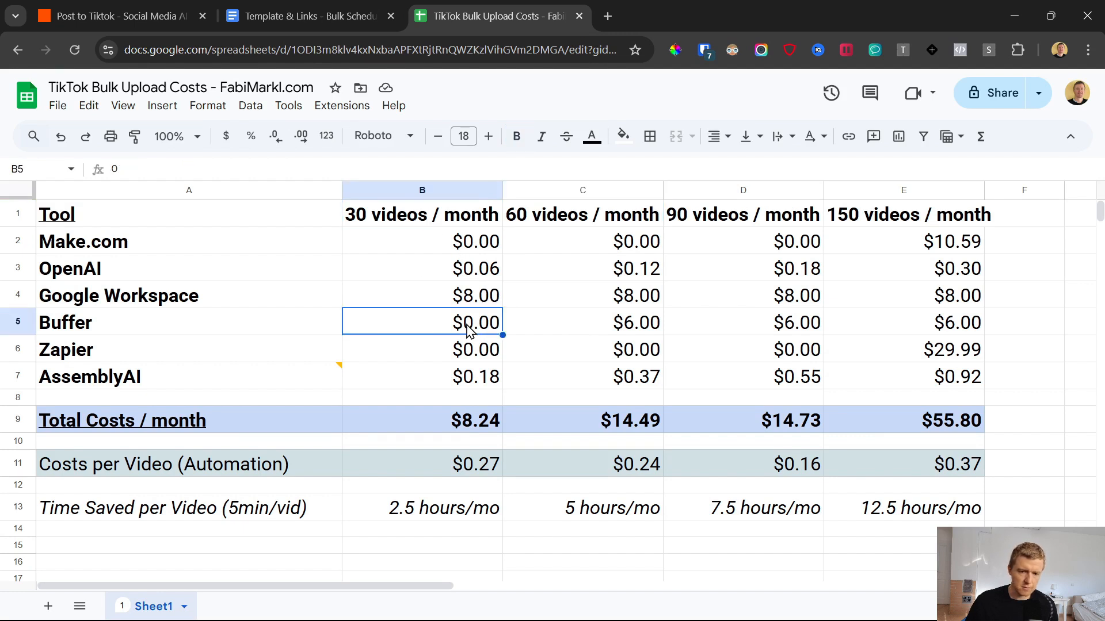
click(118, 330)
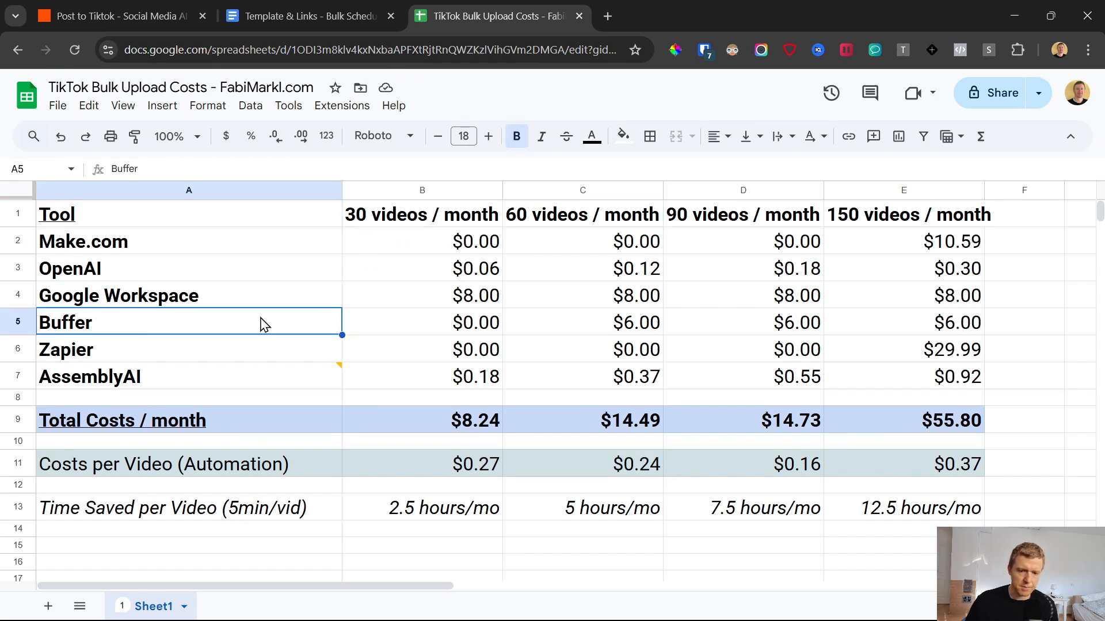
click(458, 328)
click(380, 221)
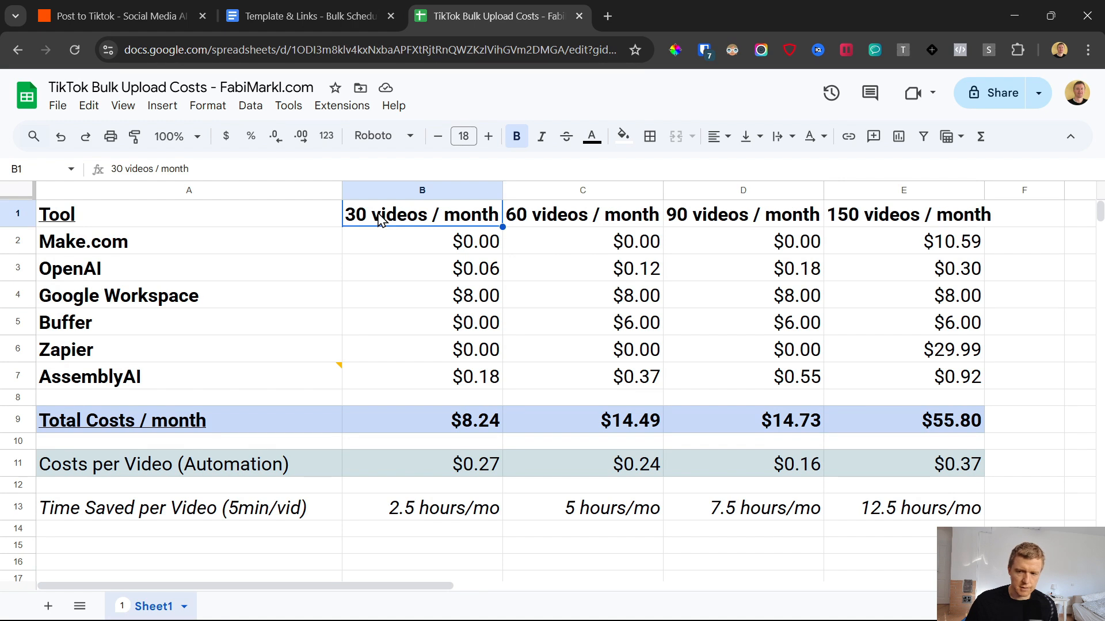
click(420, 331)
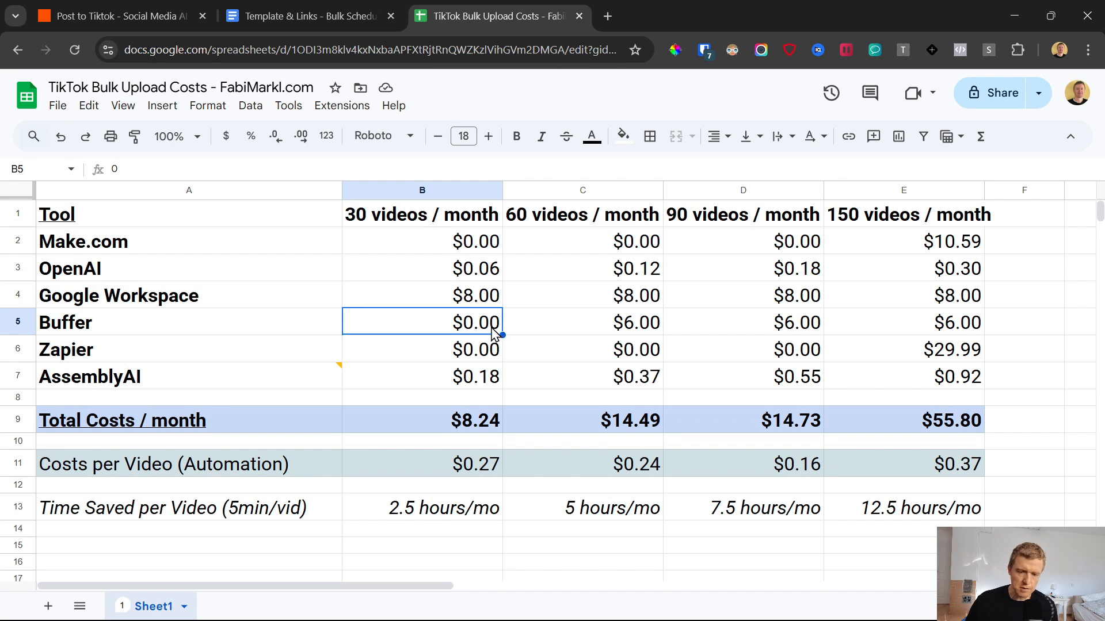
click(657, 325)
click(777, 325)
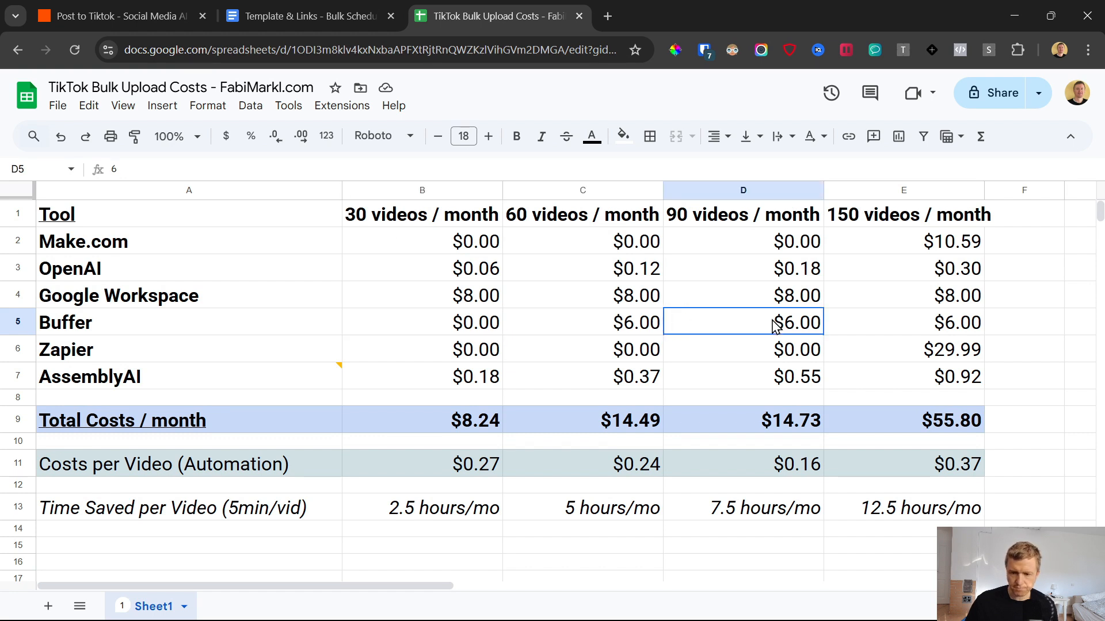
Step: Compare the total monthly costs for 60 and 90 videos per month
click(740, 192)
click(739, 224)
click(771, 427)
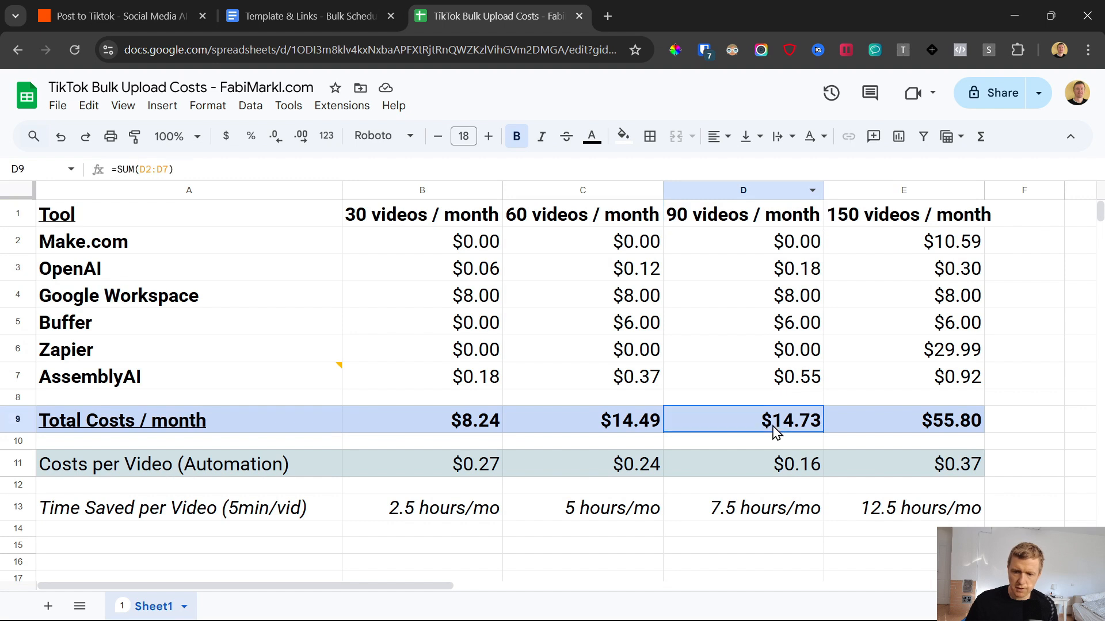
drag(630, 429, 763, 435)
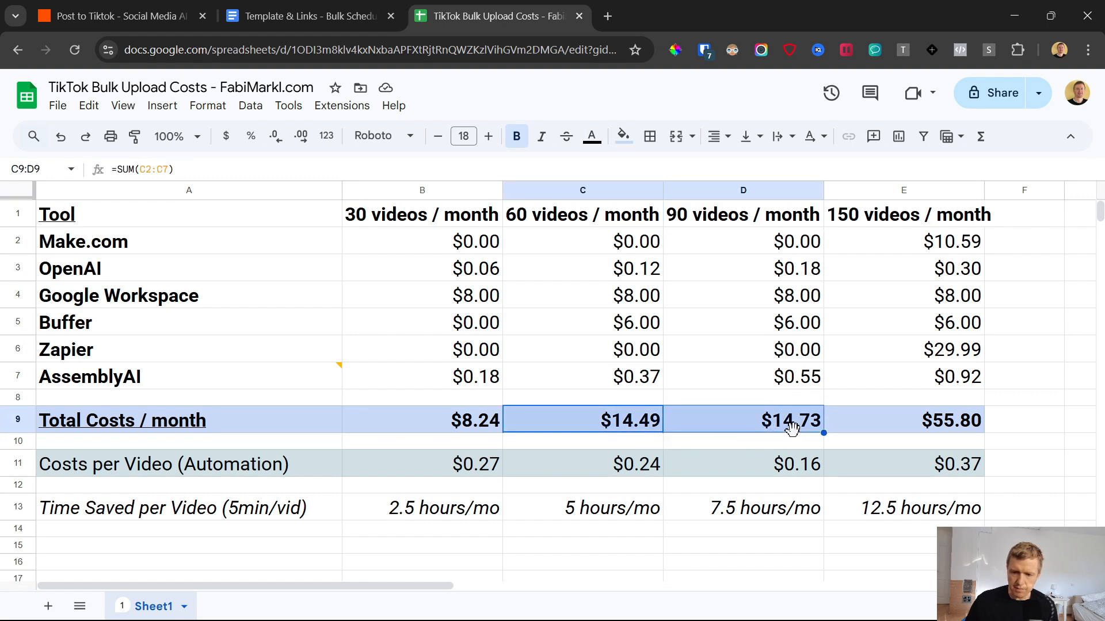
Step: Examine the OpenAI and AssemblyAI usage costs across the video volumes, including the comment on AssemblyAI
click(802, 275)
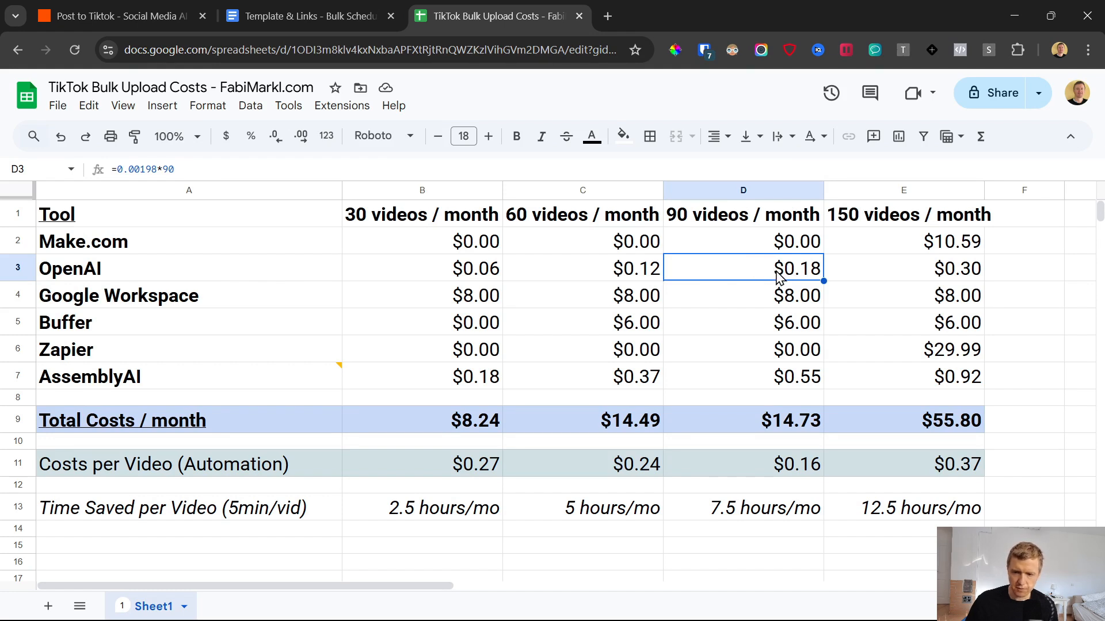
click(18, 268)
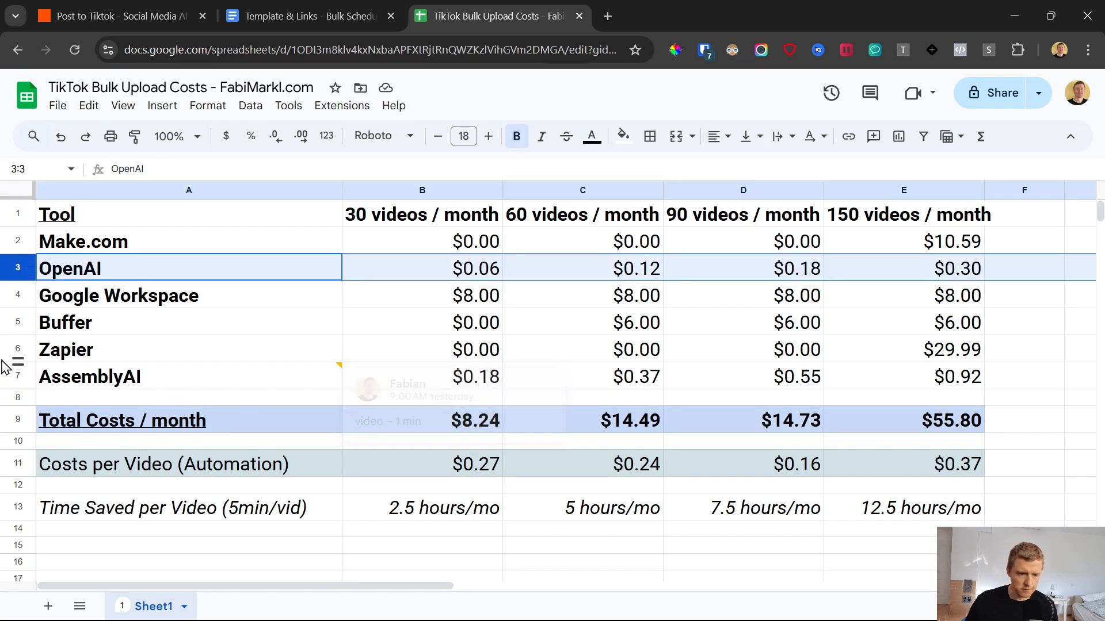
click(19, 375)
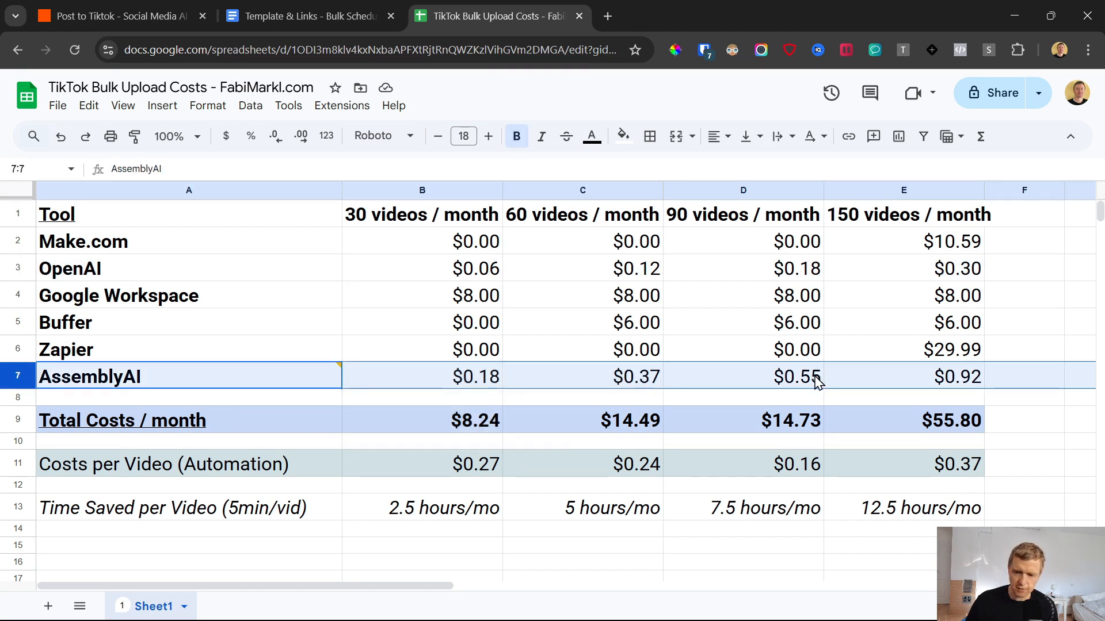
click(874, 377)
click(217, 379)
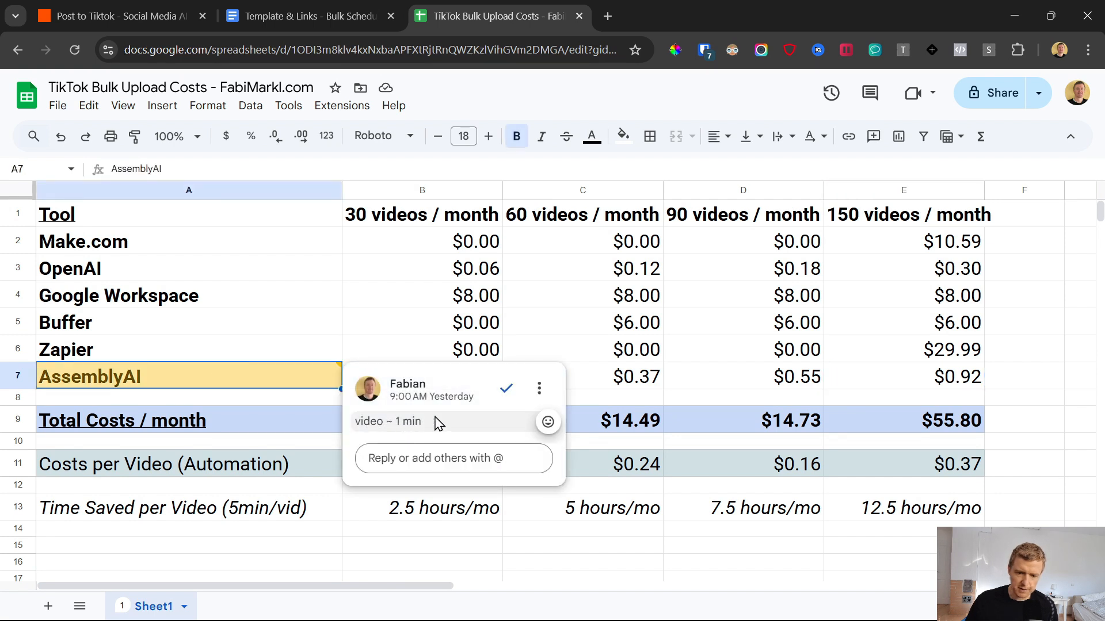
click(712, 353)
click(804, 386)
click(931, 380)
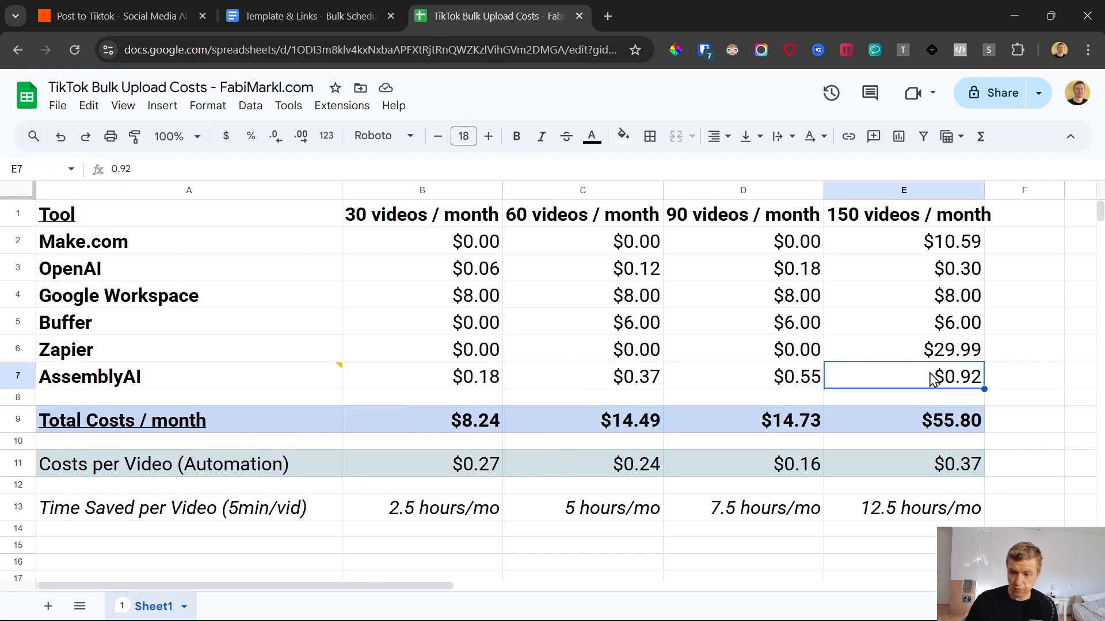
Step: Examine Zapier's monthly cost for each video volume, up to the 150 videos per month column
click(774, 352)
drag(190, 346, 584, 346)
click(587, 347)
click(730, 352)
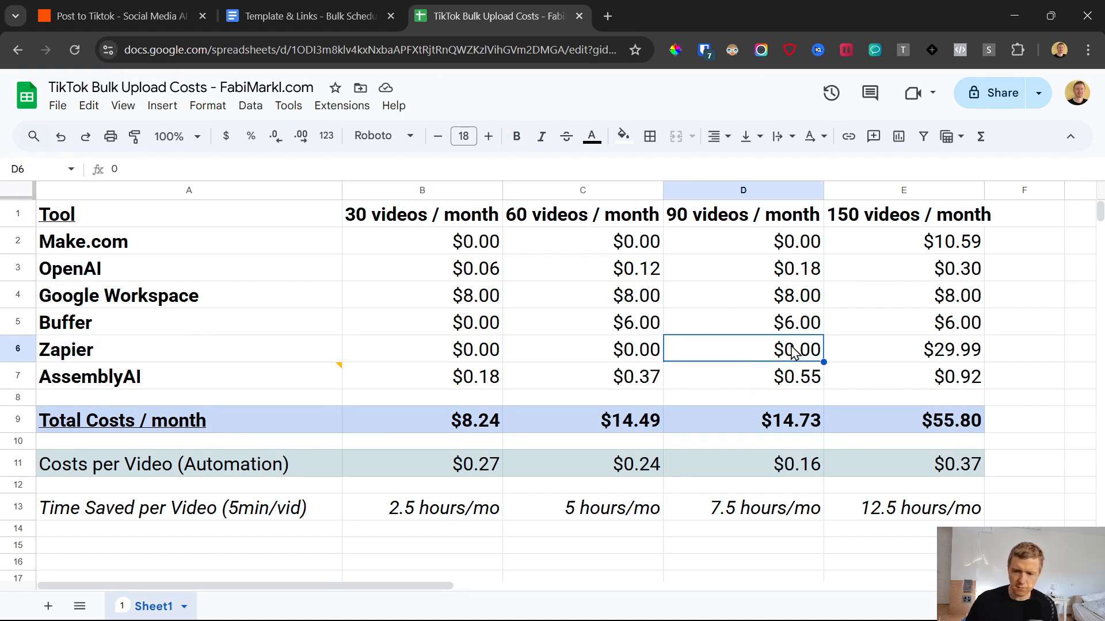
click(921, 354)
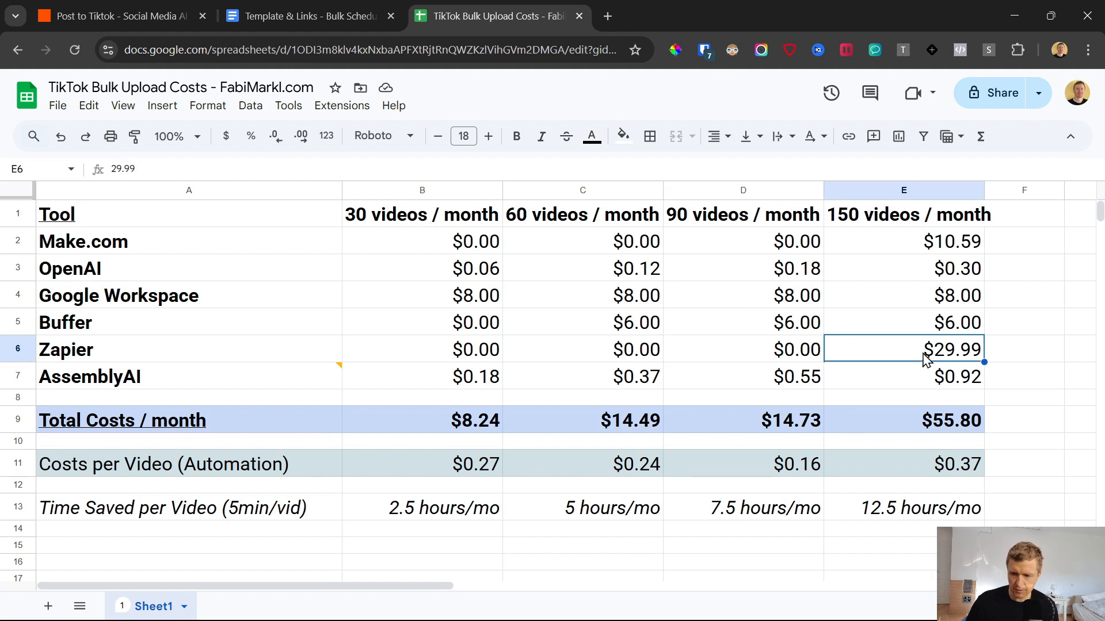
click(891, 225)
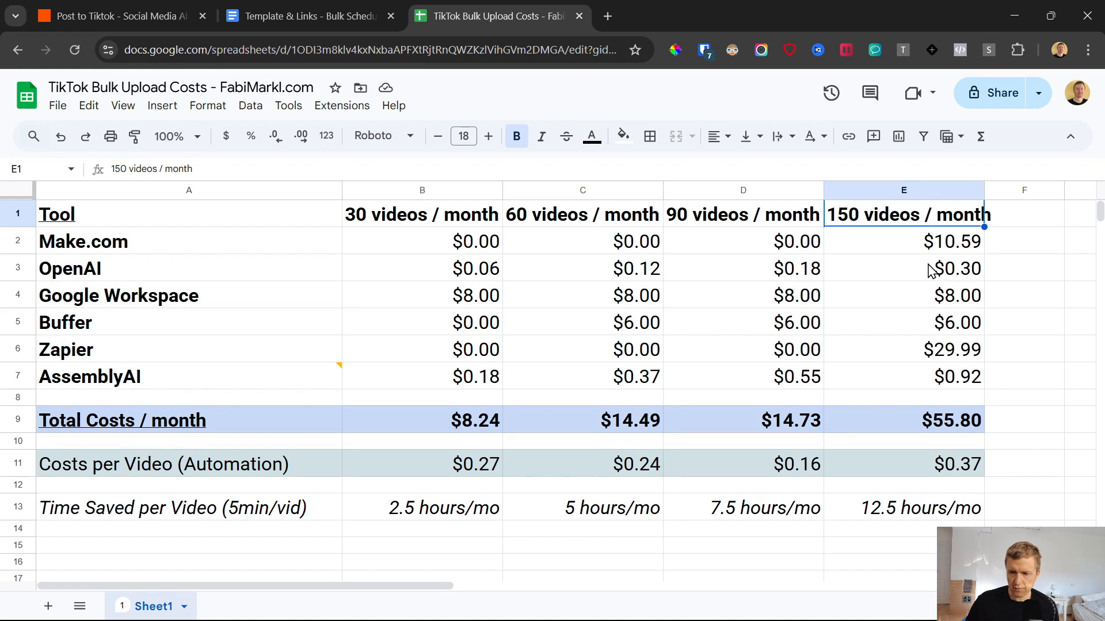
click(943, 358)
Step: Review the Make.com, Zapier and Buffer costs and the total monthly cost for 150 videos per month
click(944, 243)
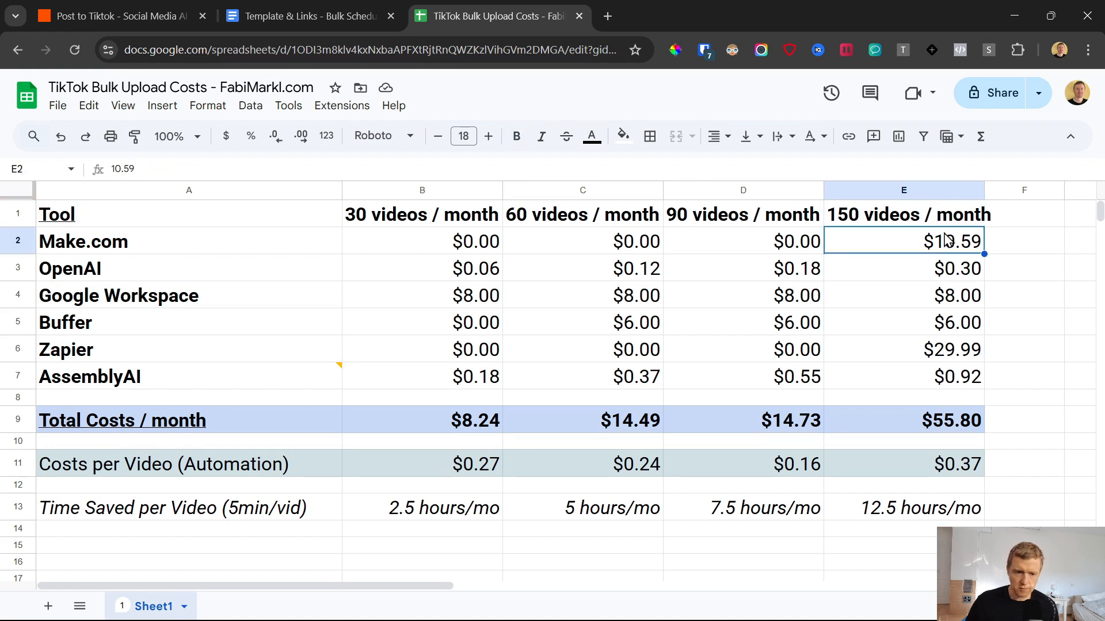
drag(118, 242, 935, 244)
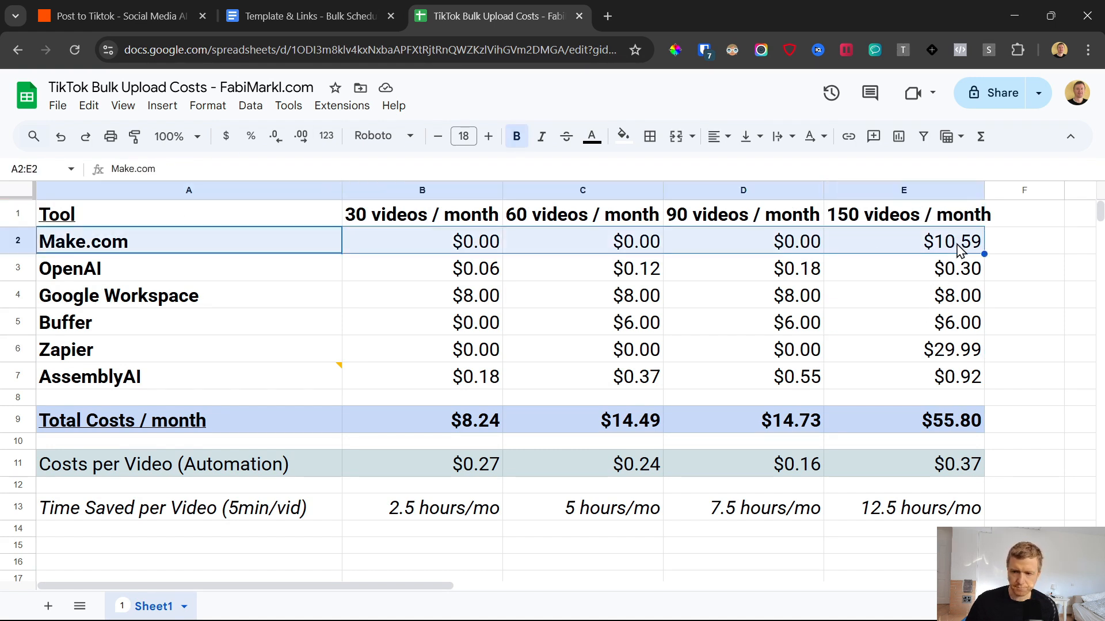
click(954, 244)
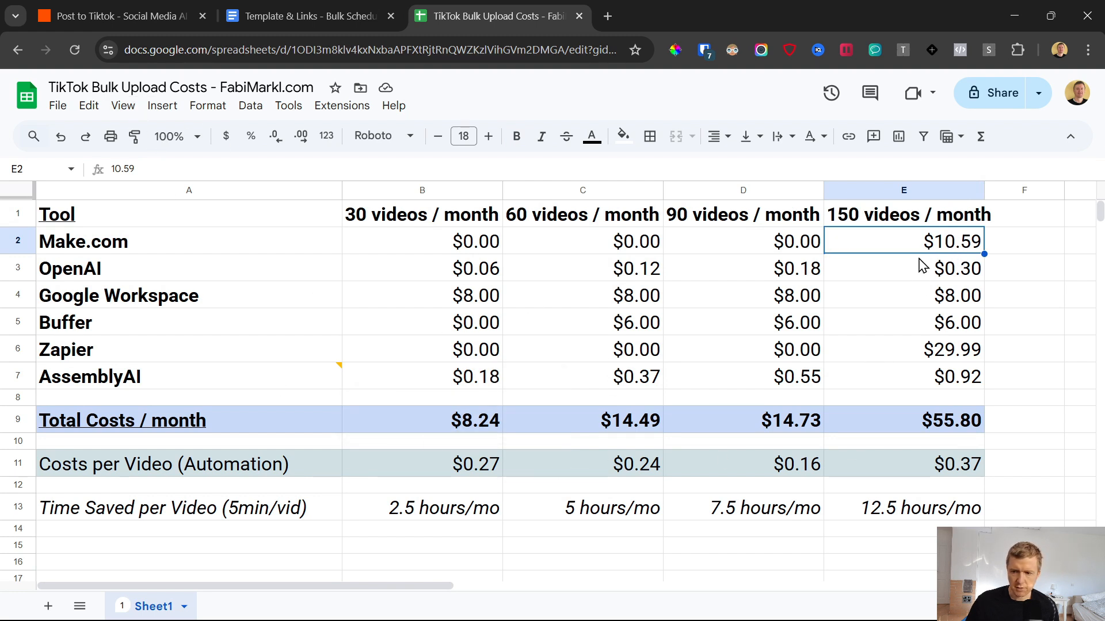
drag(95, 356, 950, 355)
click(949, 357)
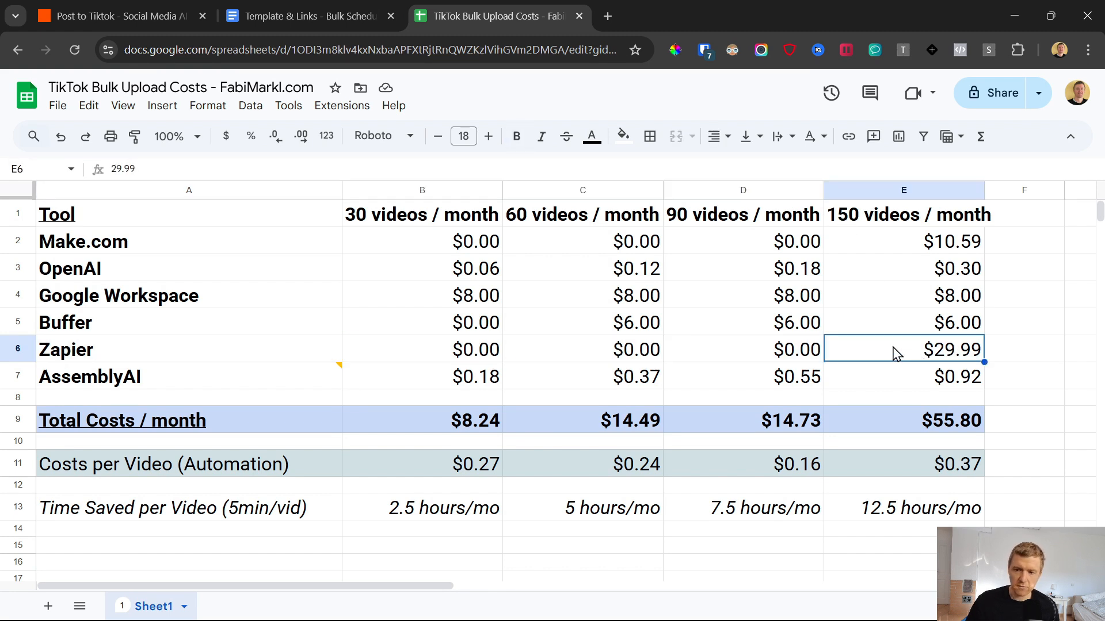
click(942, 327)
click(950, 358)
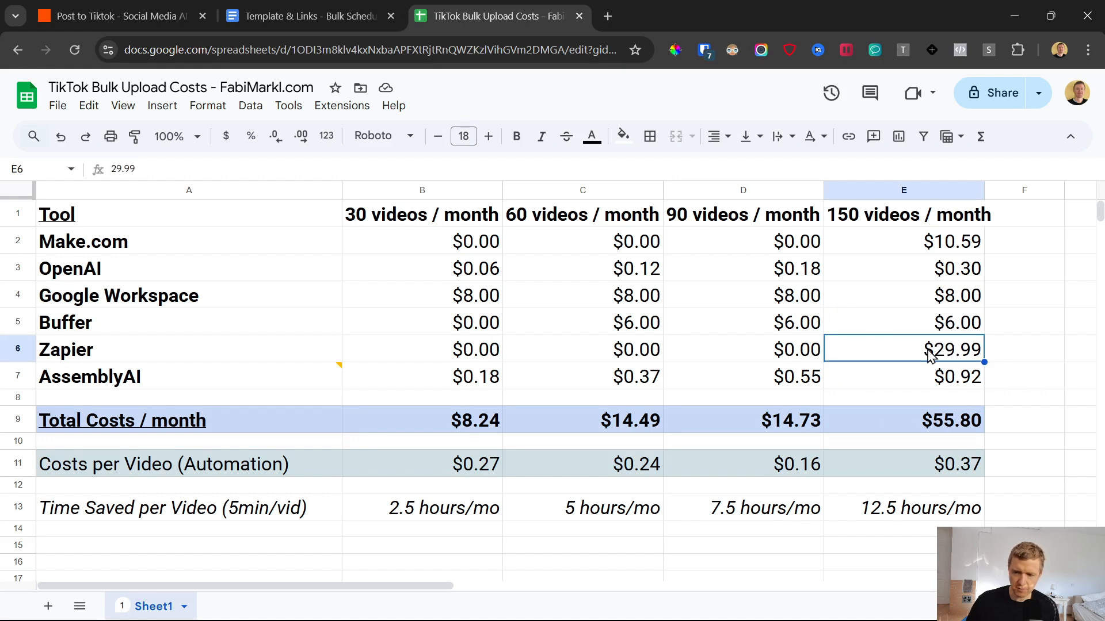
click(927, 423)
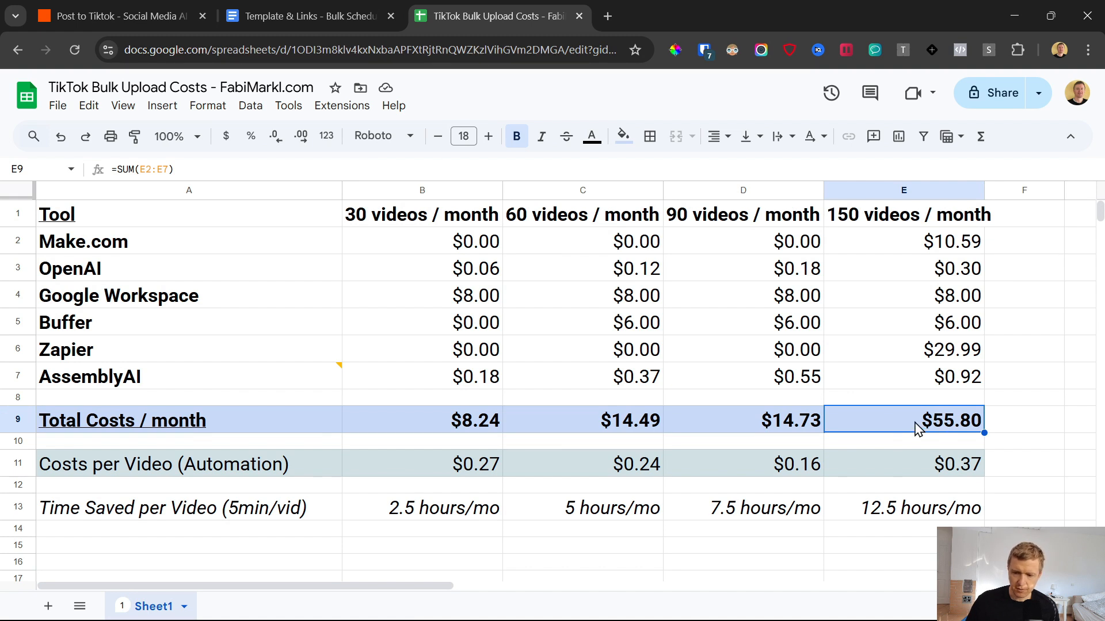
Step: Examine the automation costs per video across all four video volumes
click(243, 471)
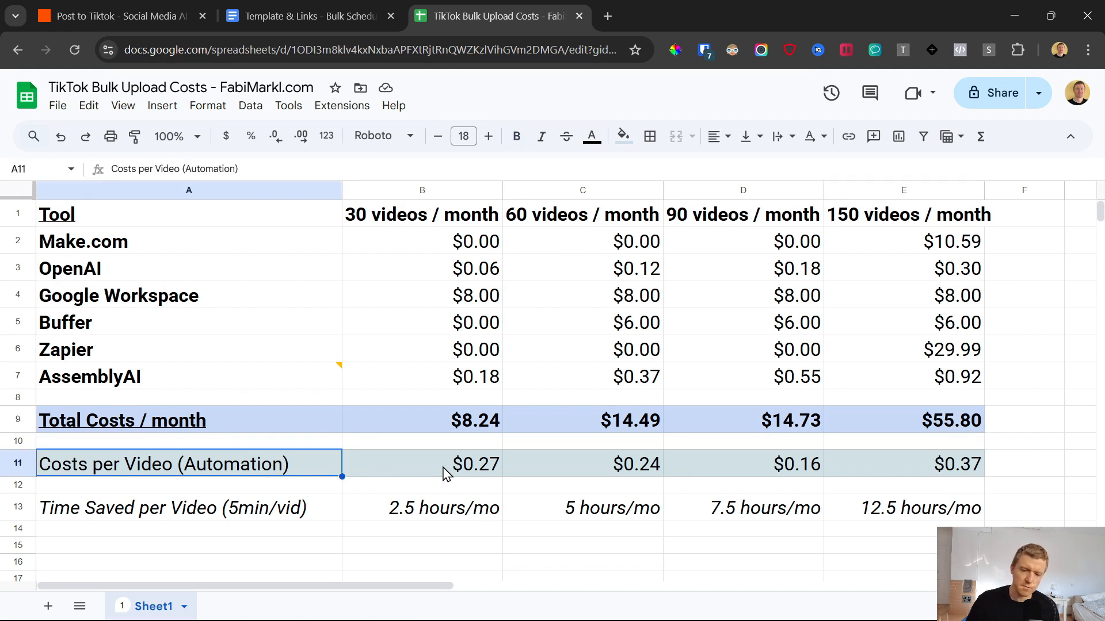
drag(445, 473, 941, 476)
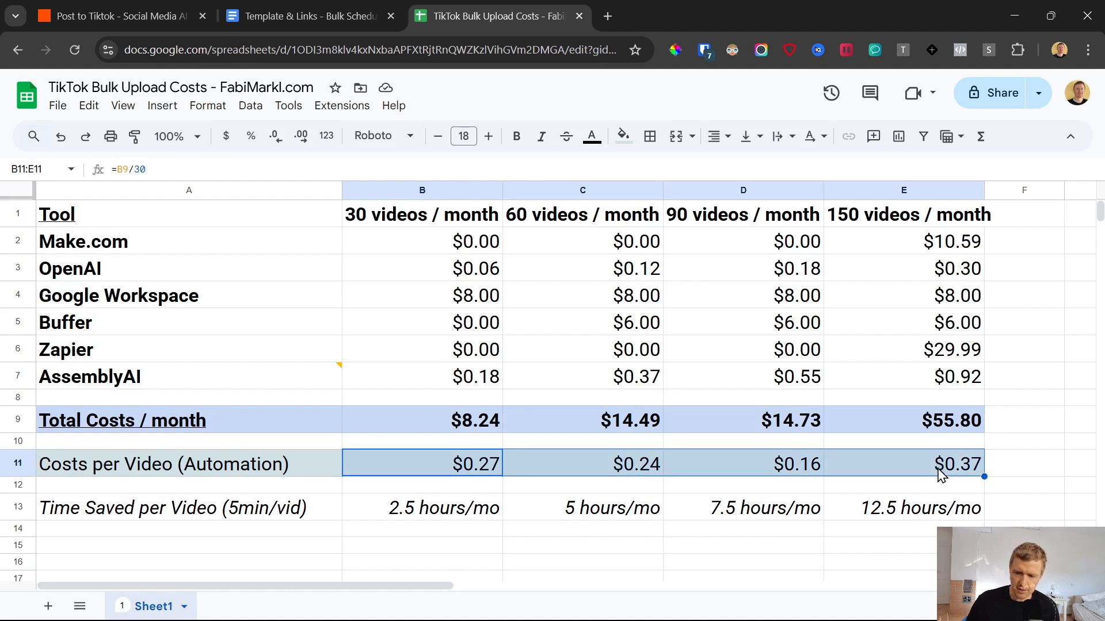
click(964, 467)
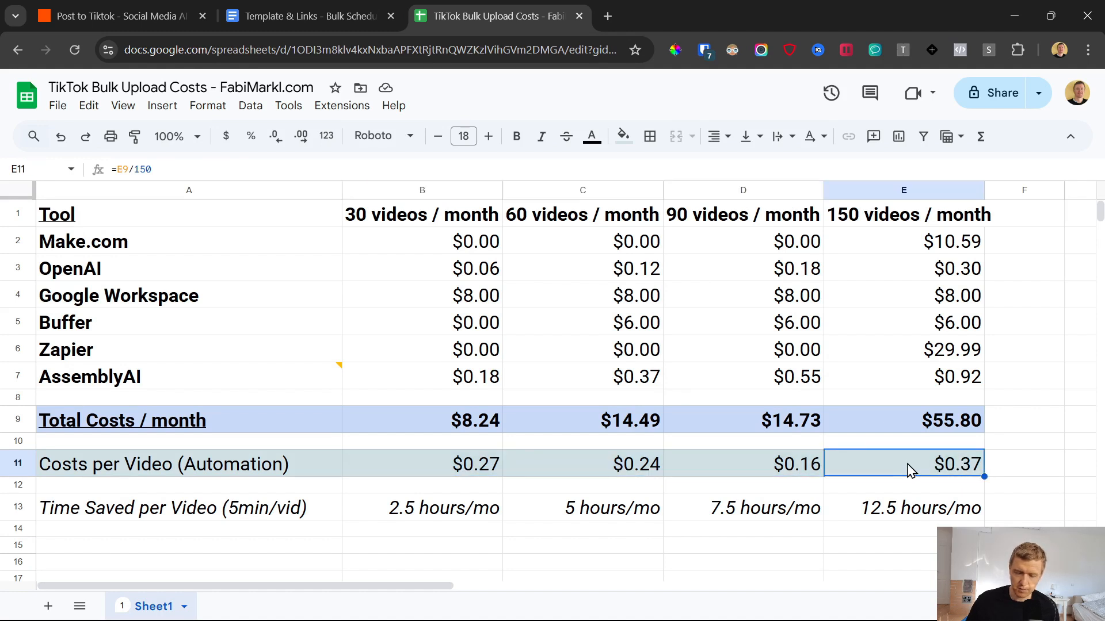
Step: Examine the Time Saved per Video row for 30 videos per month against that column's costs
click(196, 518)
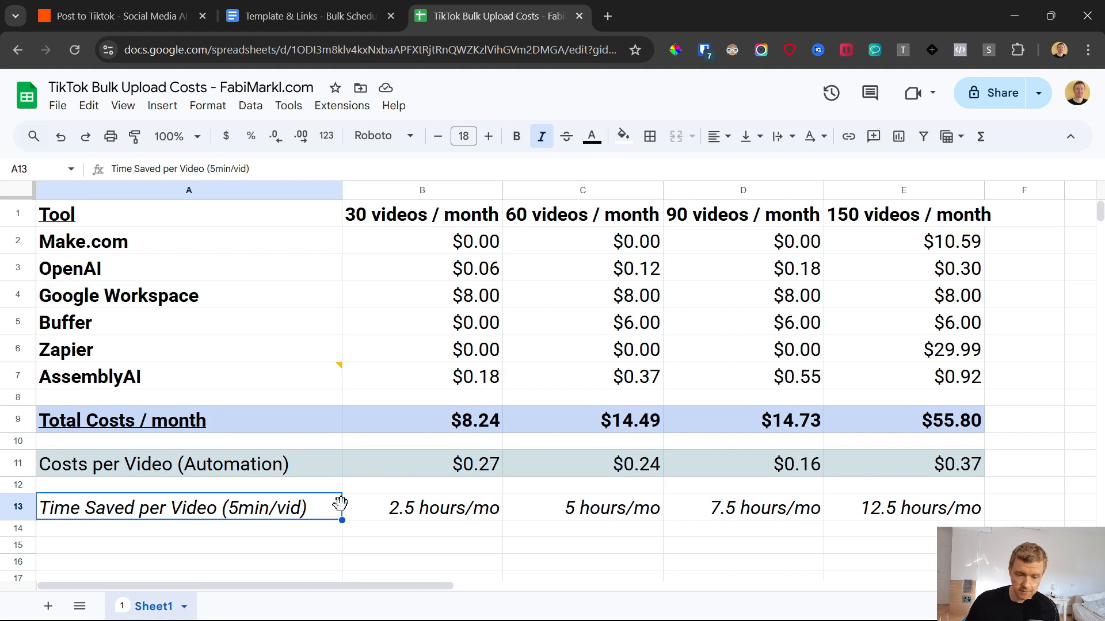
click(439, 507)
click(399, 215)
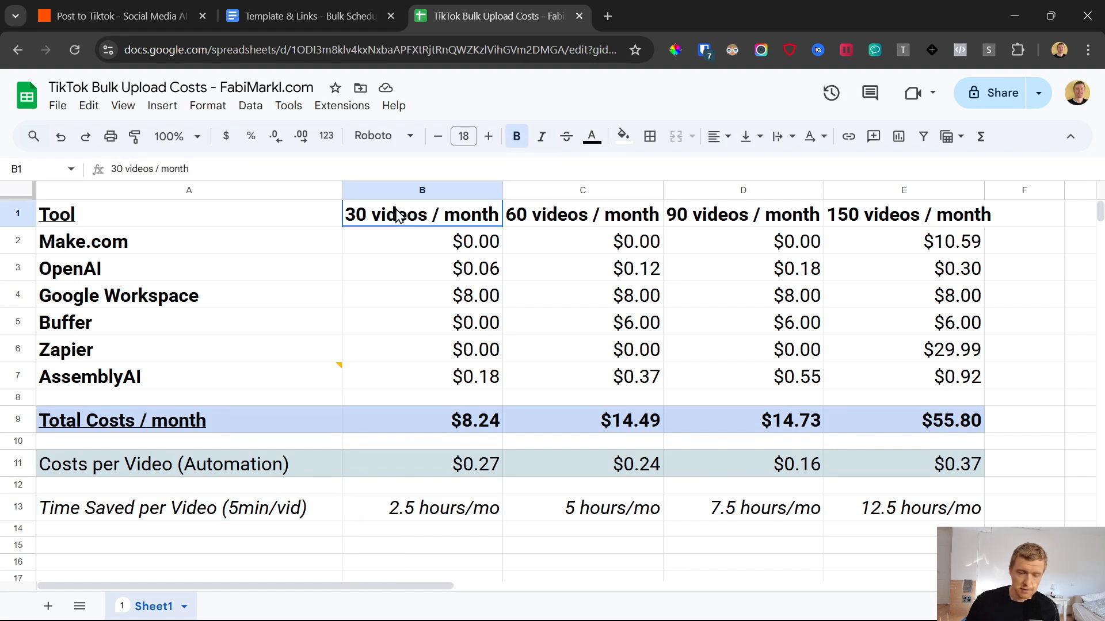
drag(401, 246, 432, 465)
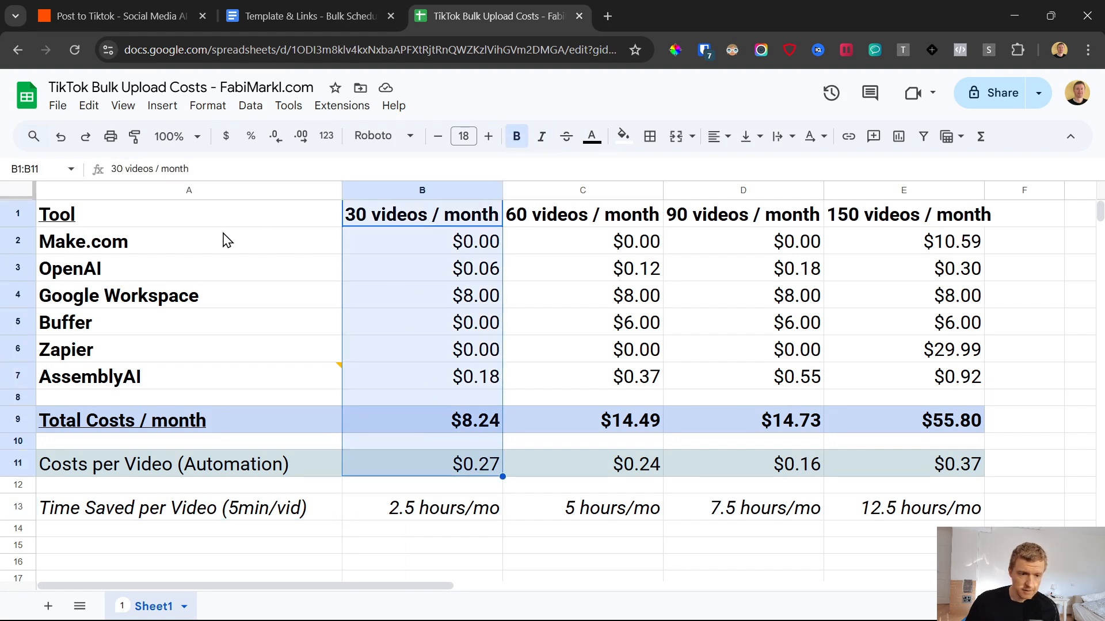
drag(139, 221, 402, 217)
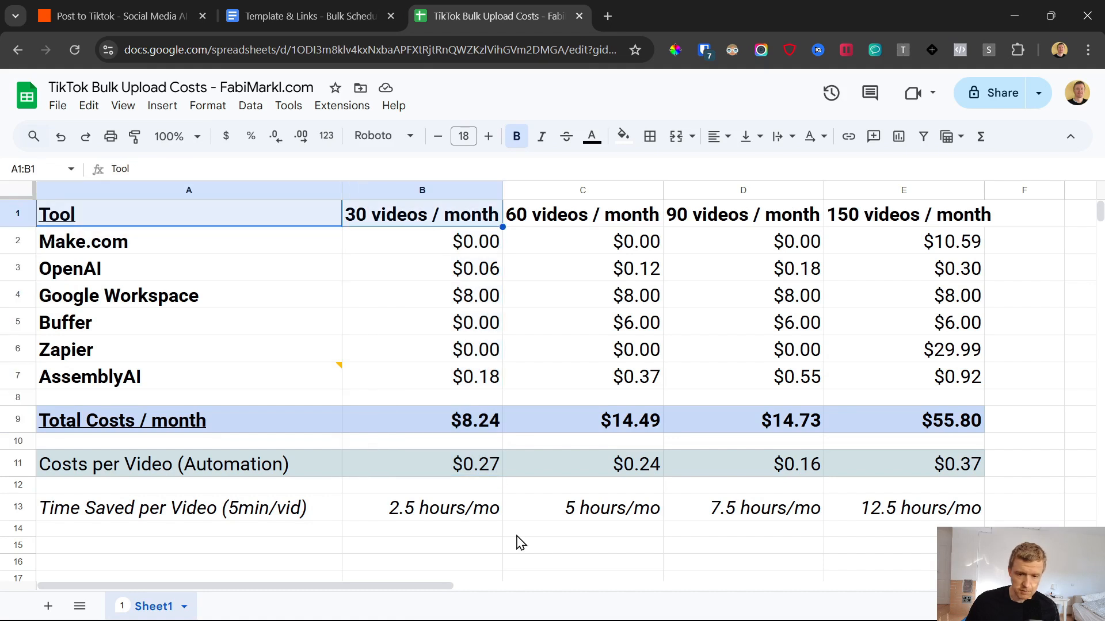
click(448, 512)
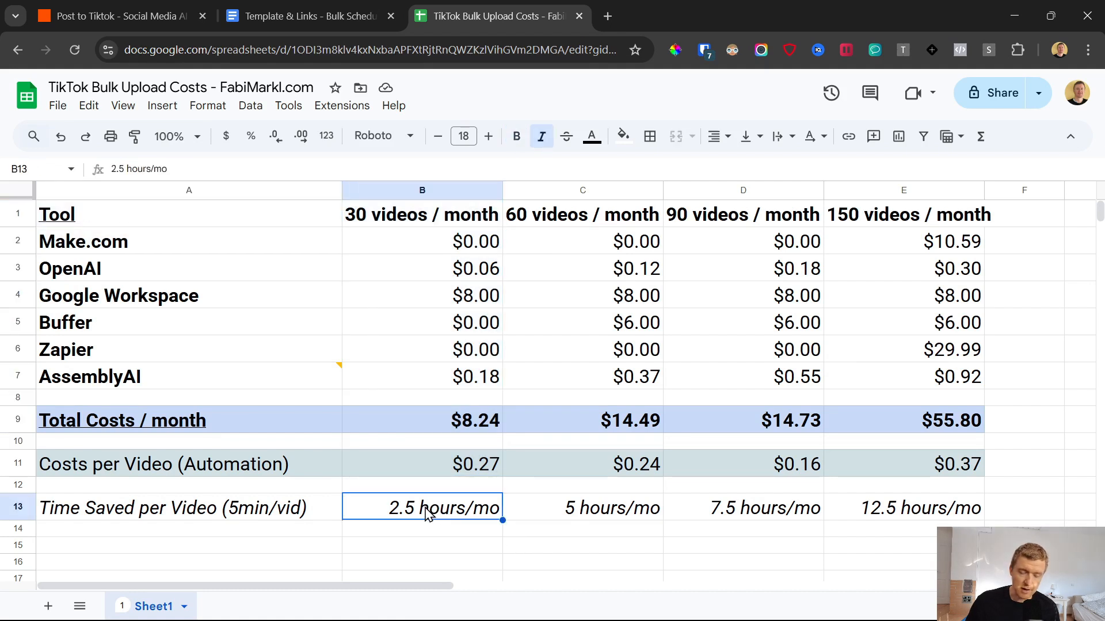
Step: Examine the Time Saved per Video row for 60, 90 and 150 videos per month
click(536, 220)
click(583, 506)
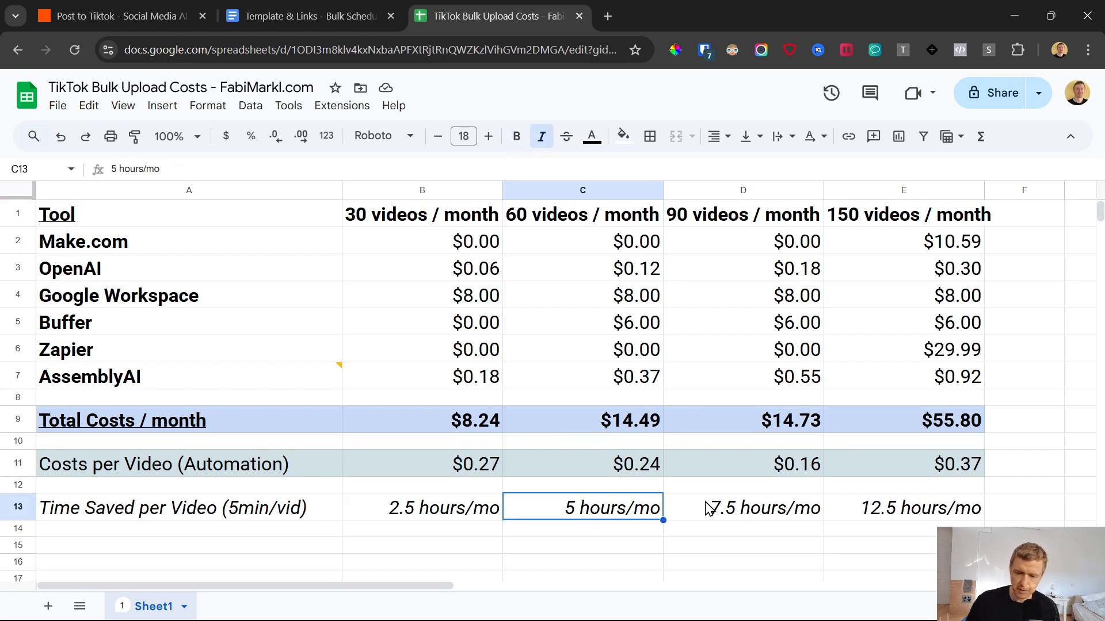
click(730, 224)
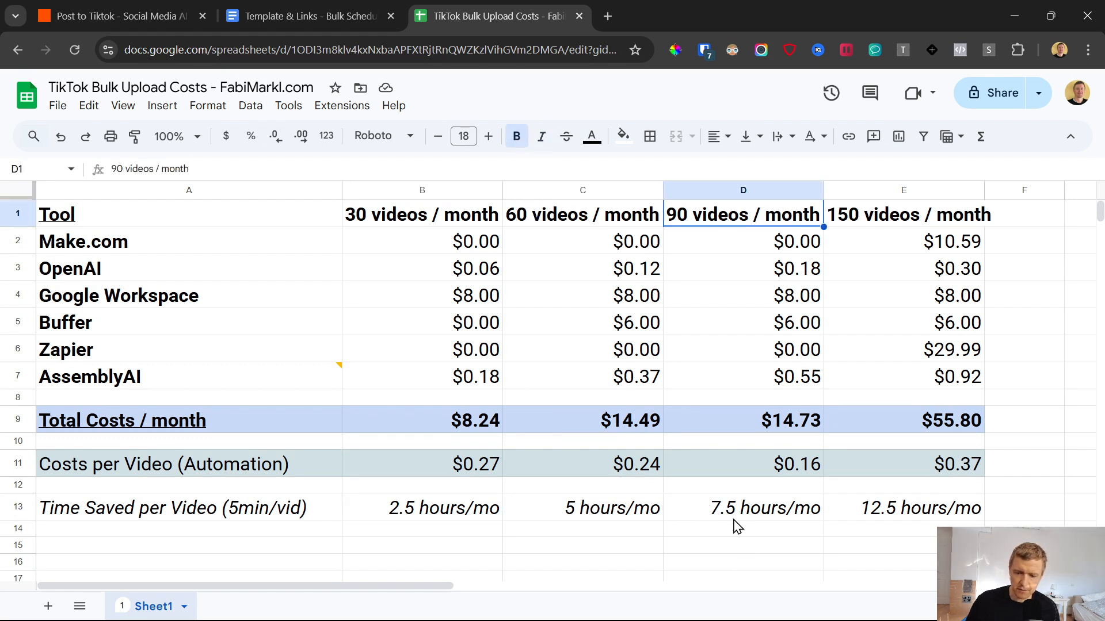
click(760, 515)
click(873, 509)
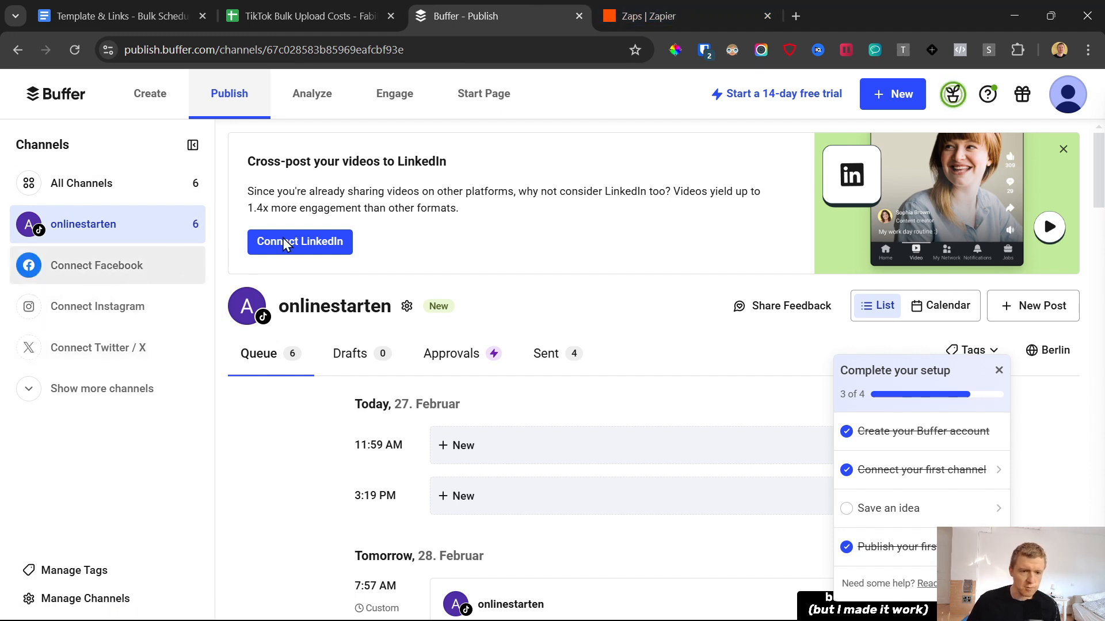
Step: In Buffer, connect the Instagram demo account as a Professional channel, allowing access and confirming the business account
right_click(99, 313)
click(63, 306)
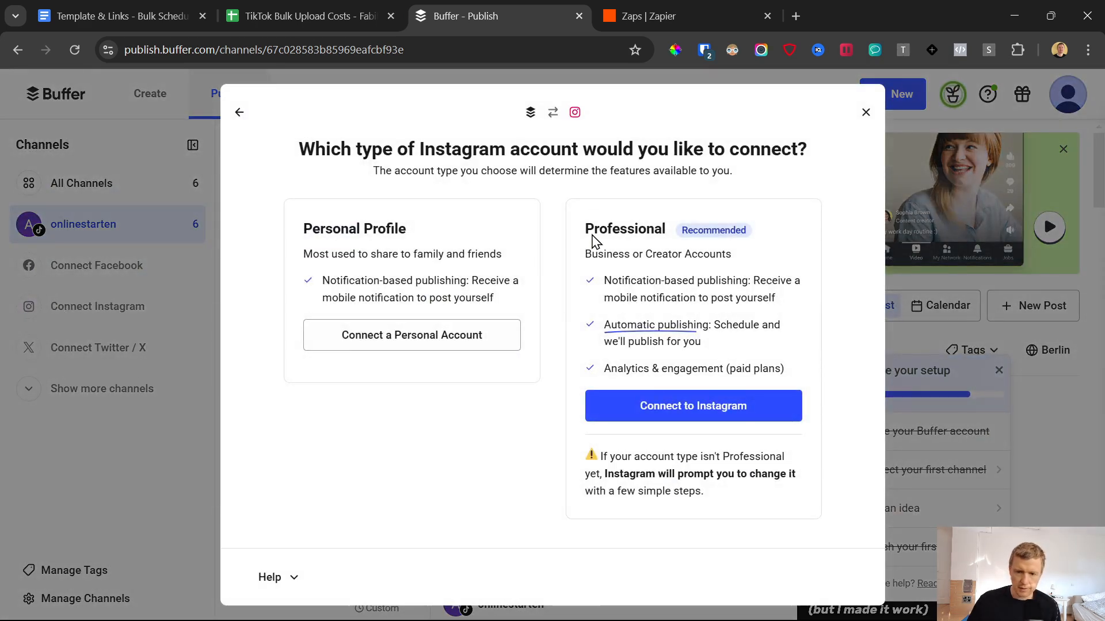
drag(586, 229, 730, 257)
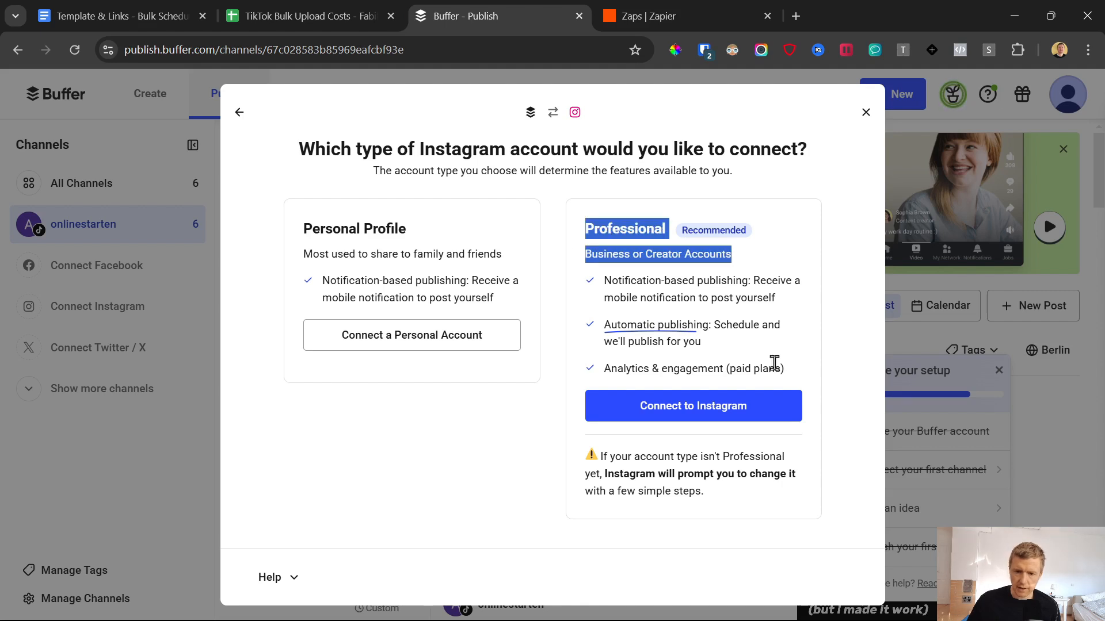
click(726, 410)
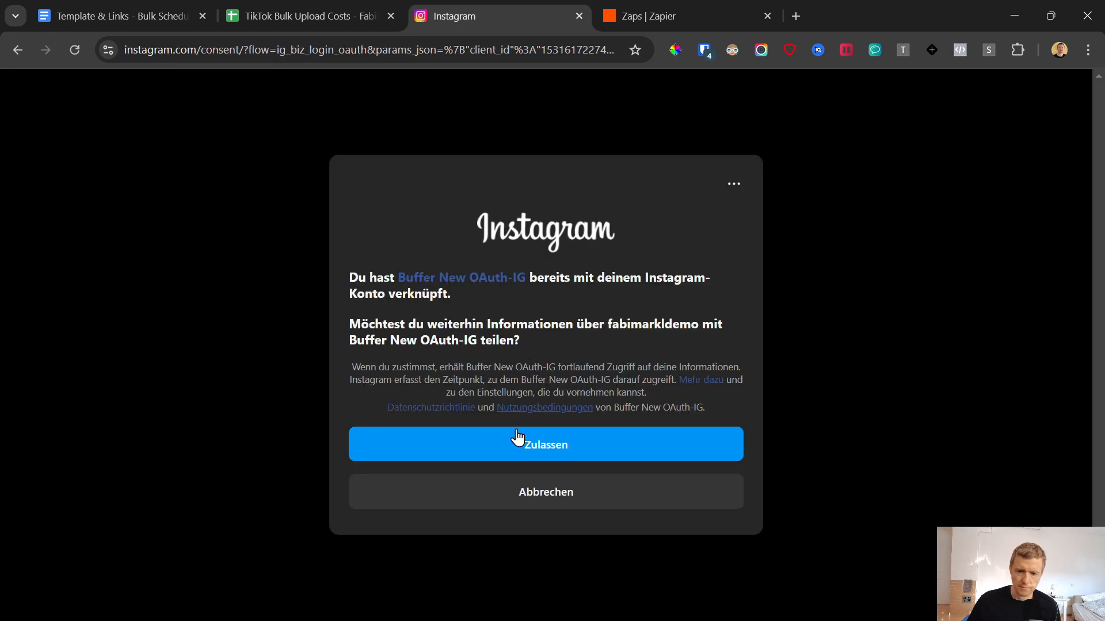
click(537, 446)
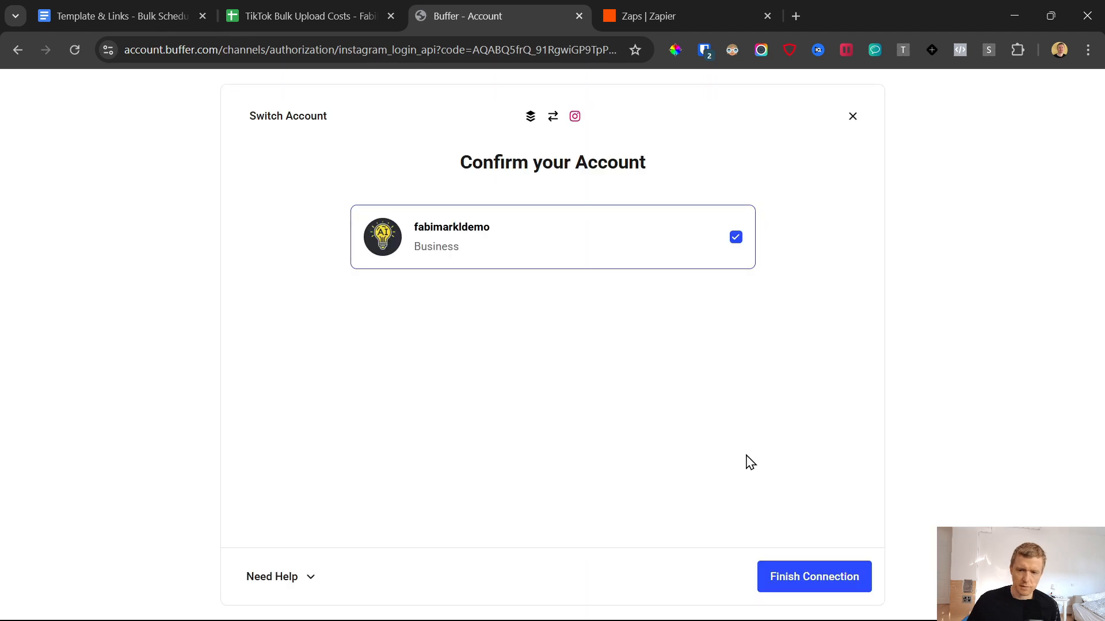
click(797, 578)
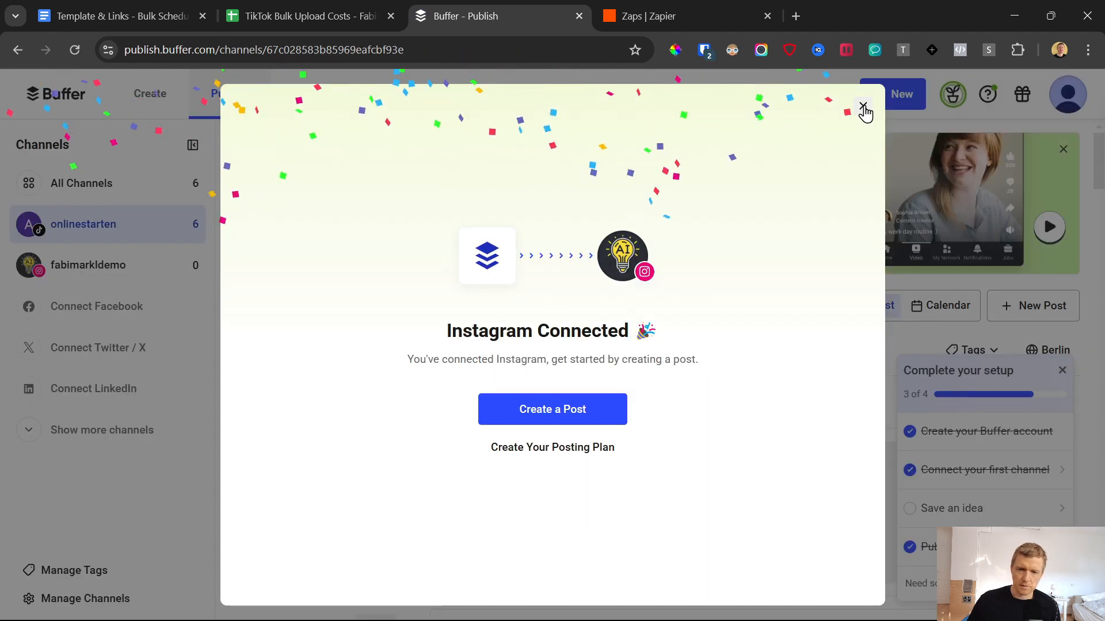
click(863, 109)
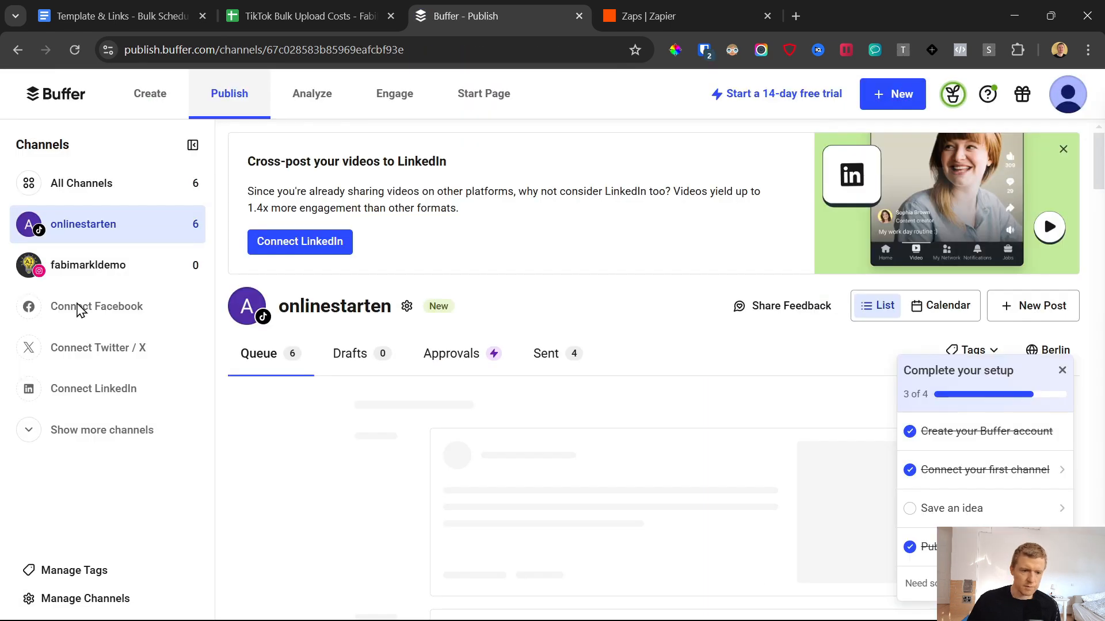
Step: Connect a YouTube channel to Buffer through its Google account and grant Buffer access
click(68, 437)
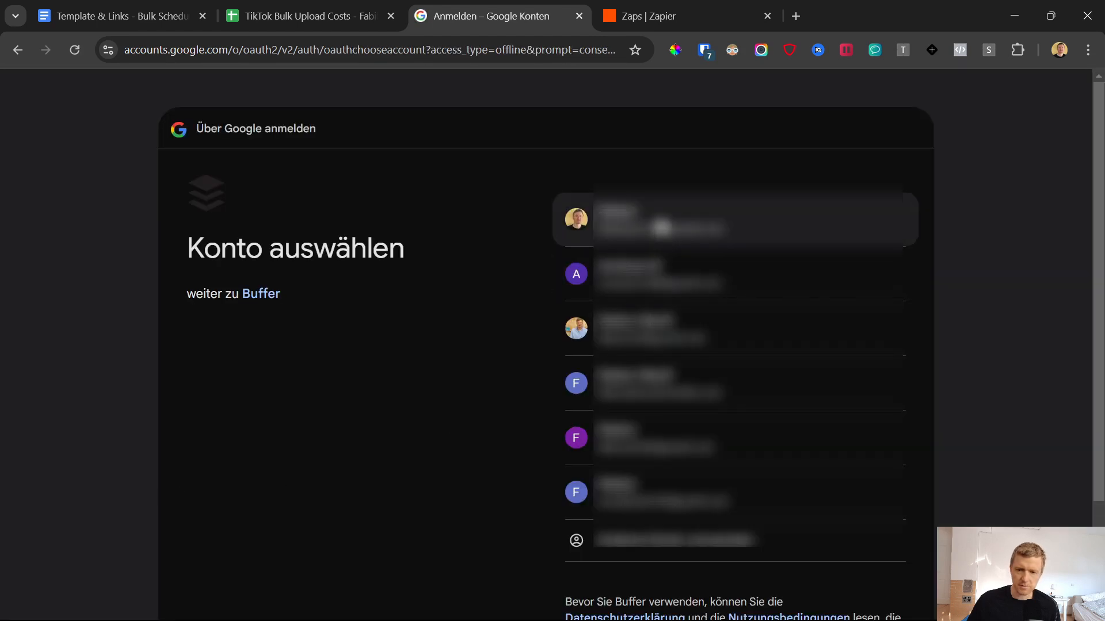
click(647, 277)
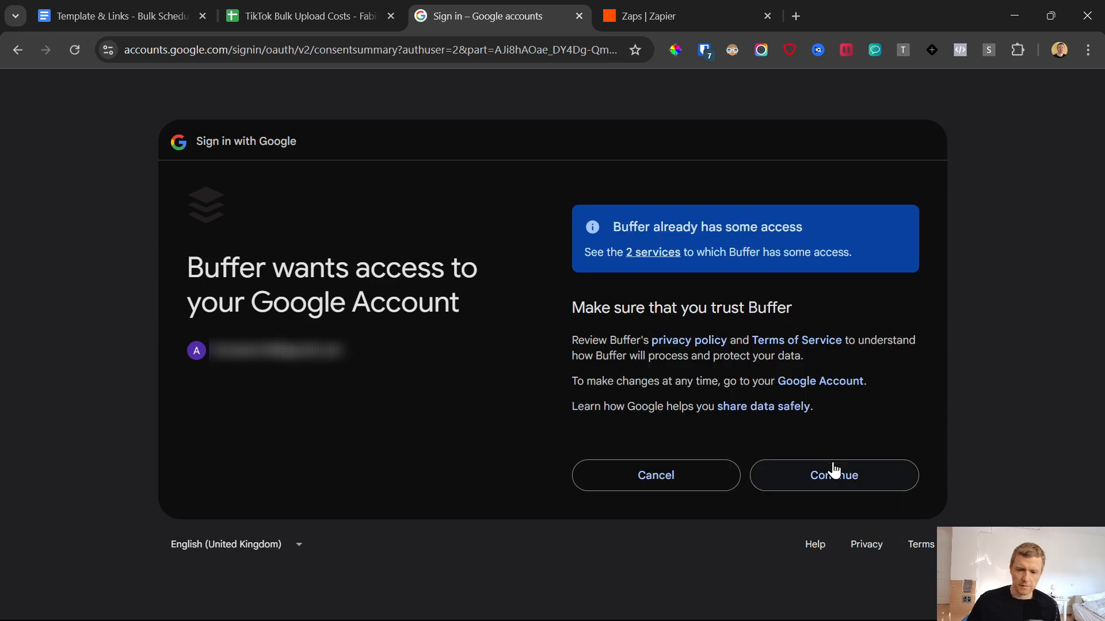
click(835, 471)
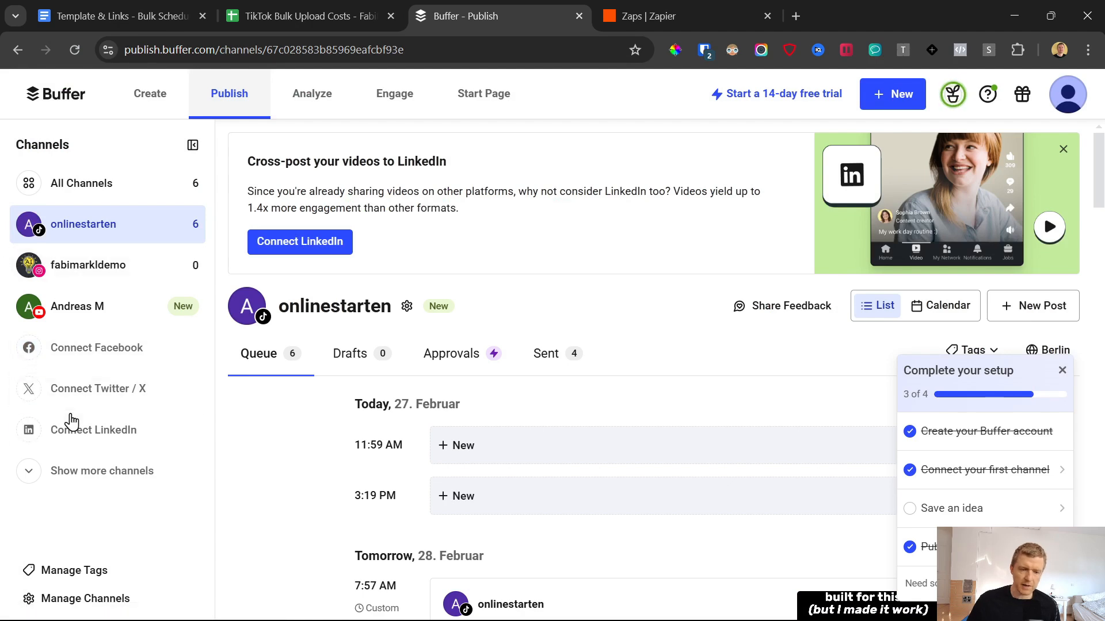
Step: Try to connect LinkedIn as a further Buffer channel, read the plan limit notice and dismiss it
click(84, 440)
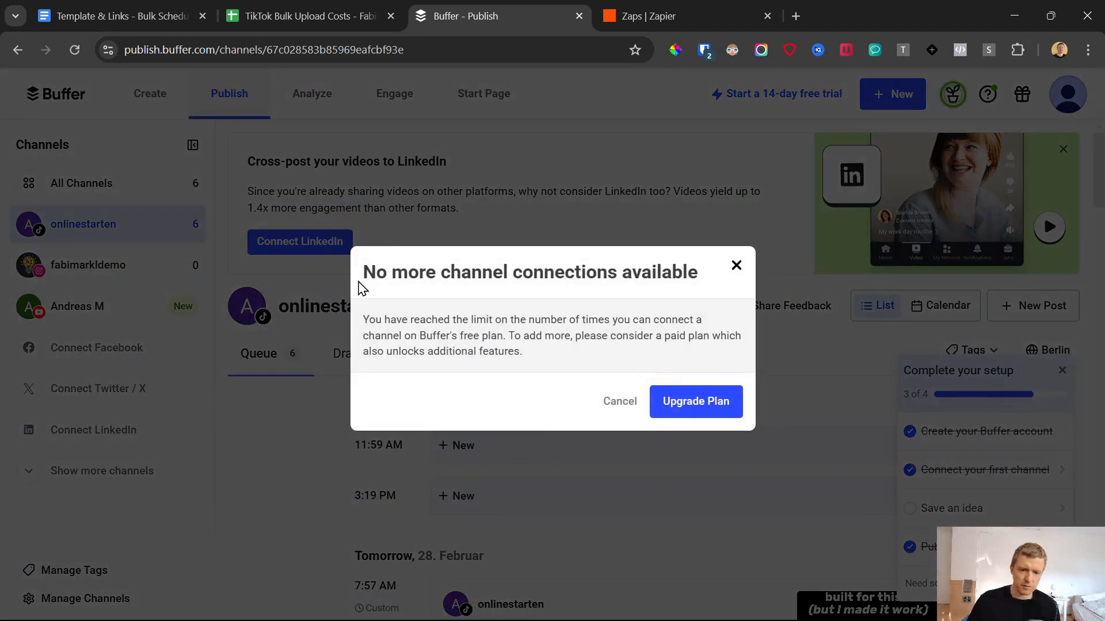
drag(361, 275, 618, 366)
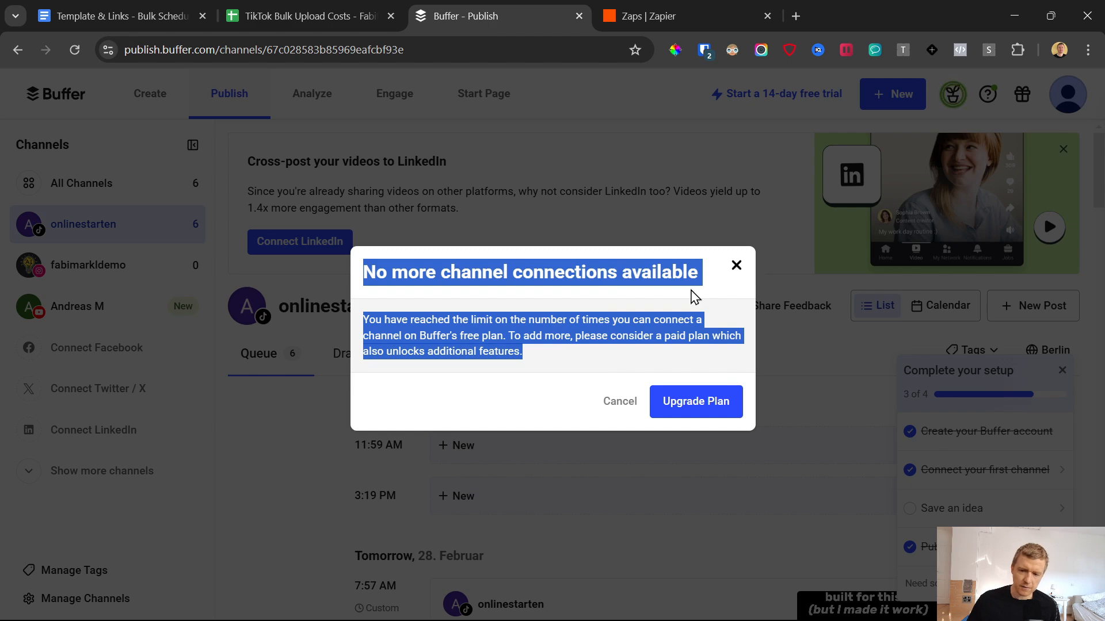
click(736, 266)
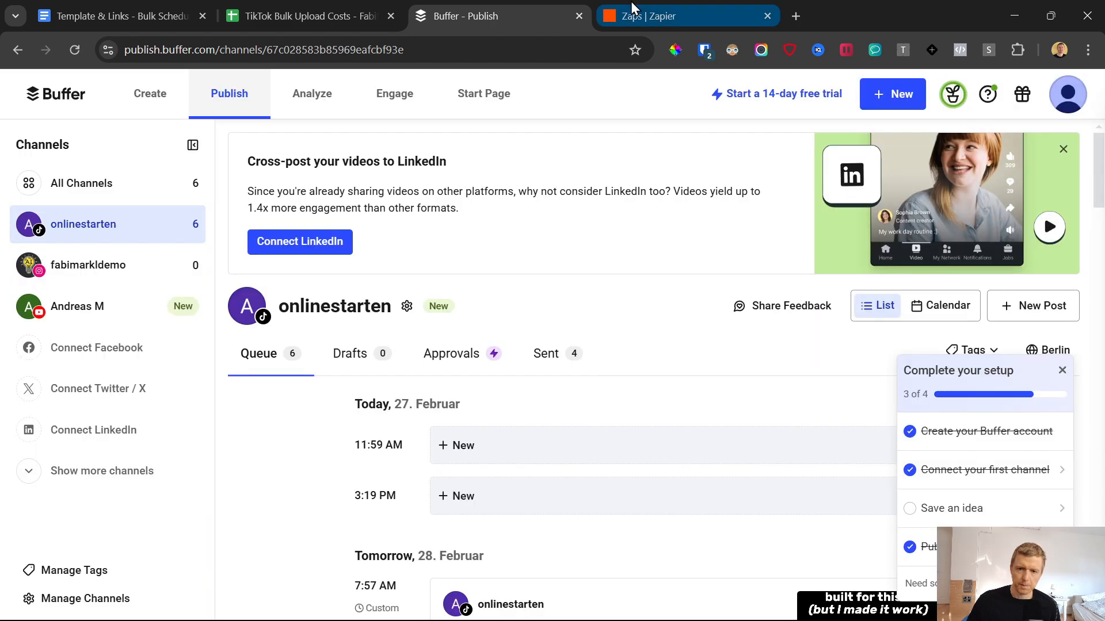
Step: In Zapier, duplicate the Tiktok DEMO YT Zap and open the Buffer Add to Queue step of the copy
click(635, 2)
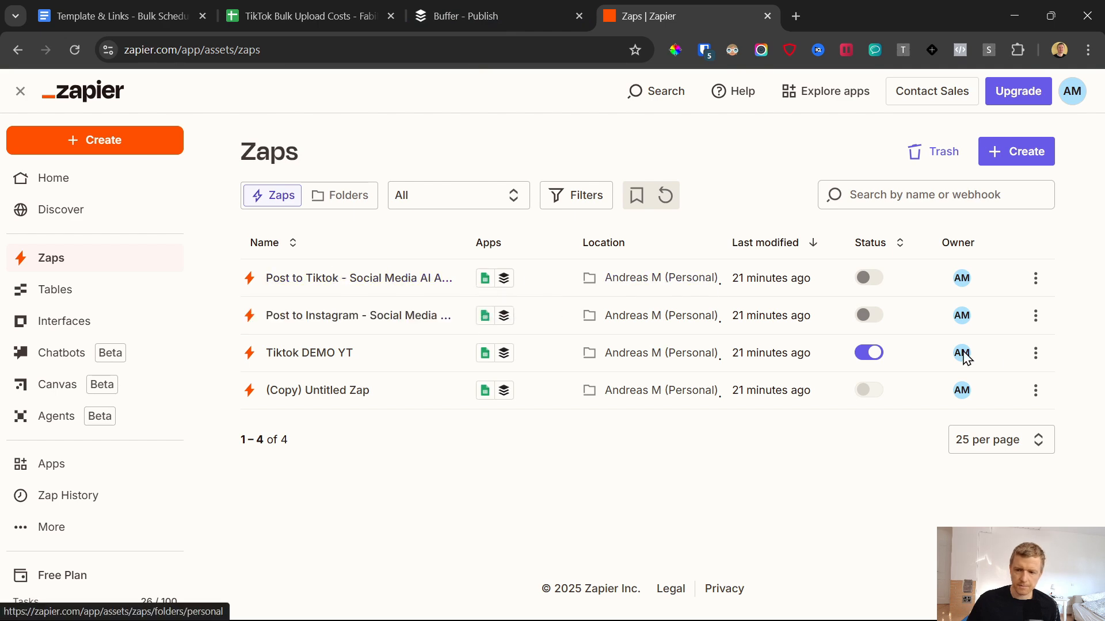
click(1036, 353)
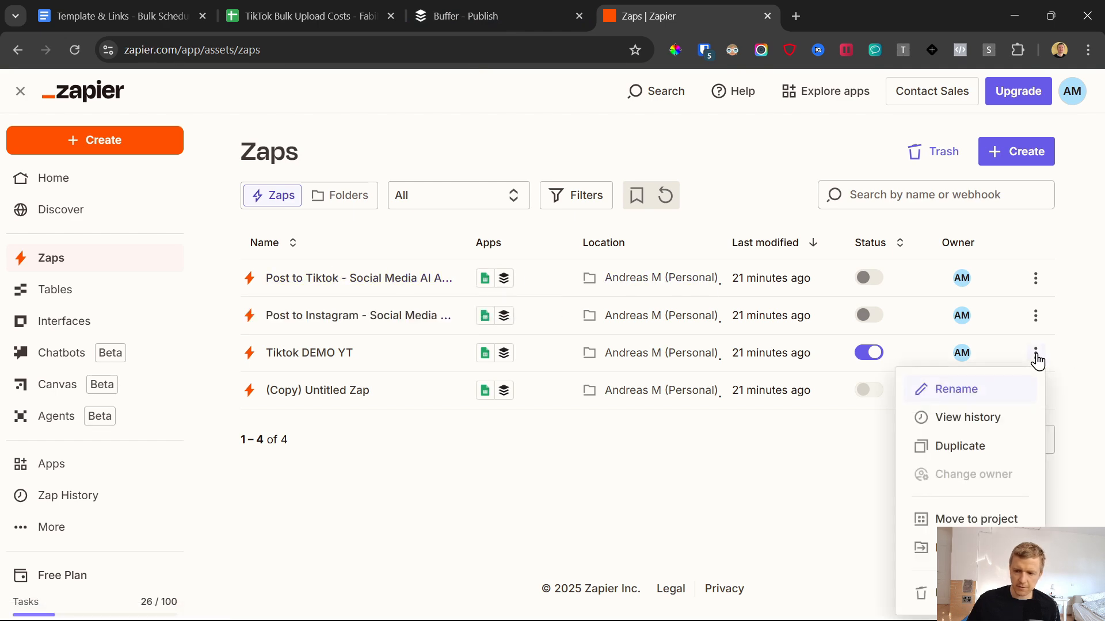
click(959, 448)
click(705, 406)
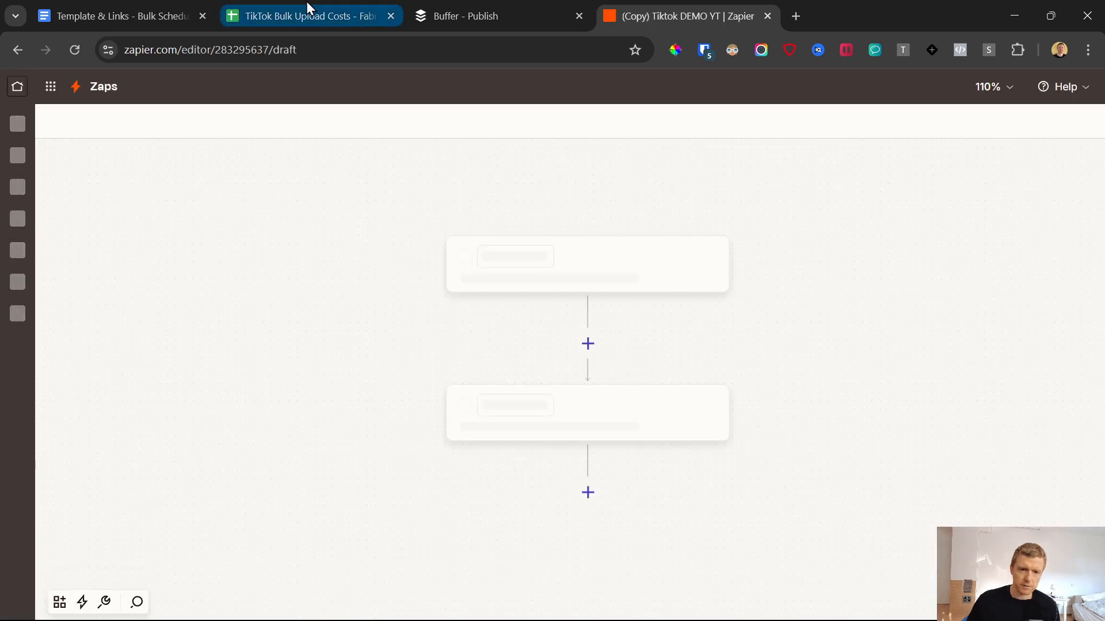
click(629, 418)
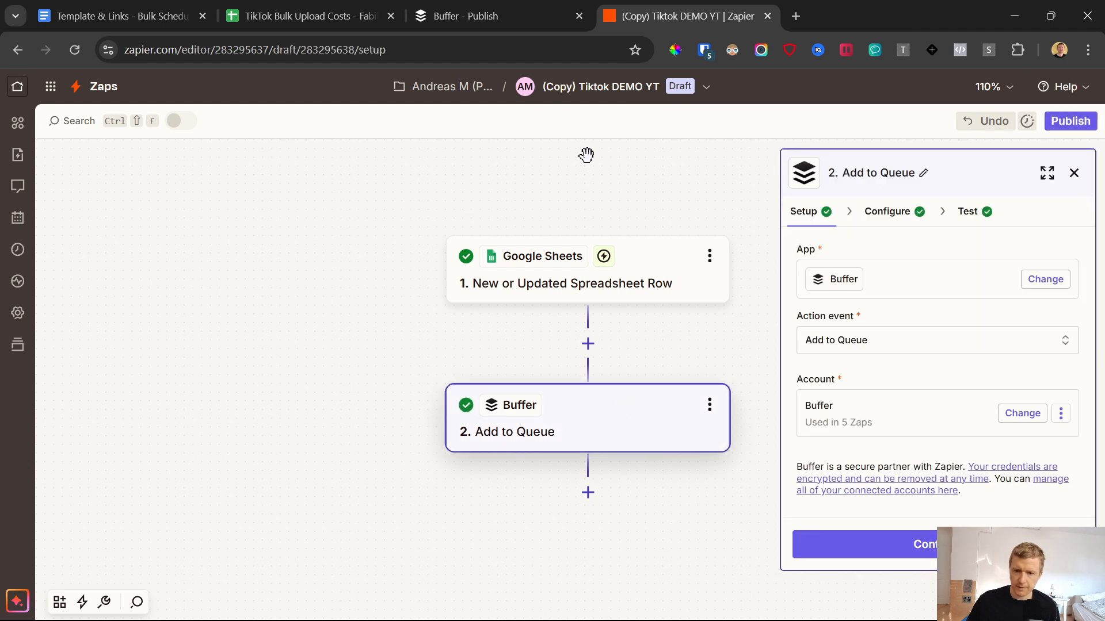
Step: Rename the copied Zap to IG DEMO YT
click(592, 86)
click(553, 133)
click(536, 88)
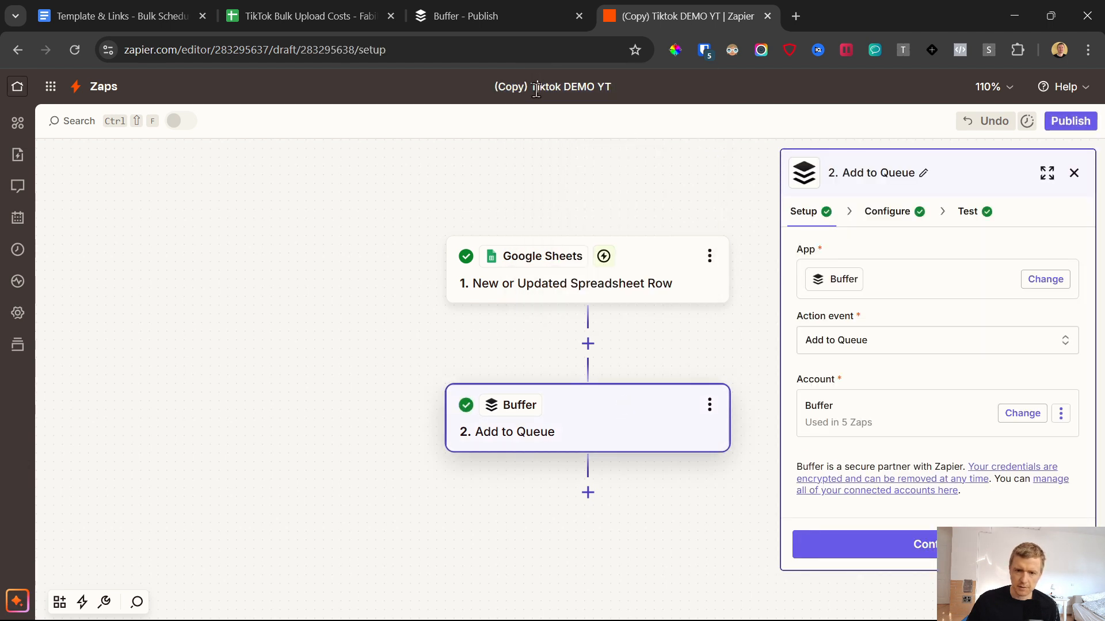
drag(530, 87, 467, 86)
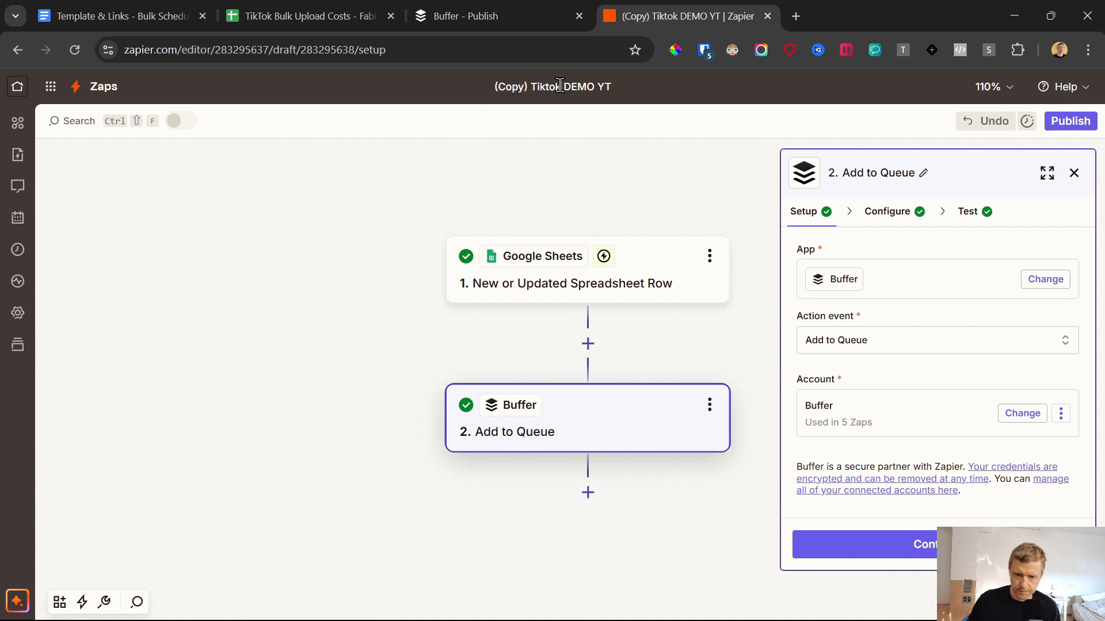
drag(565, 87, 453, 85)
key(BackSpace)
text(IG)
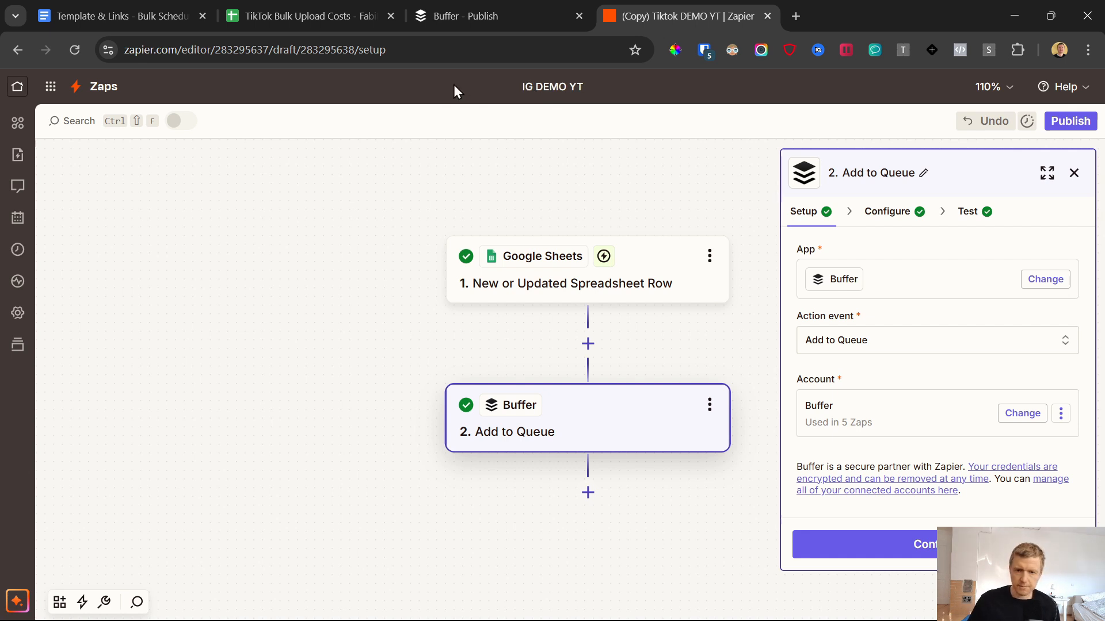
key(Return)
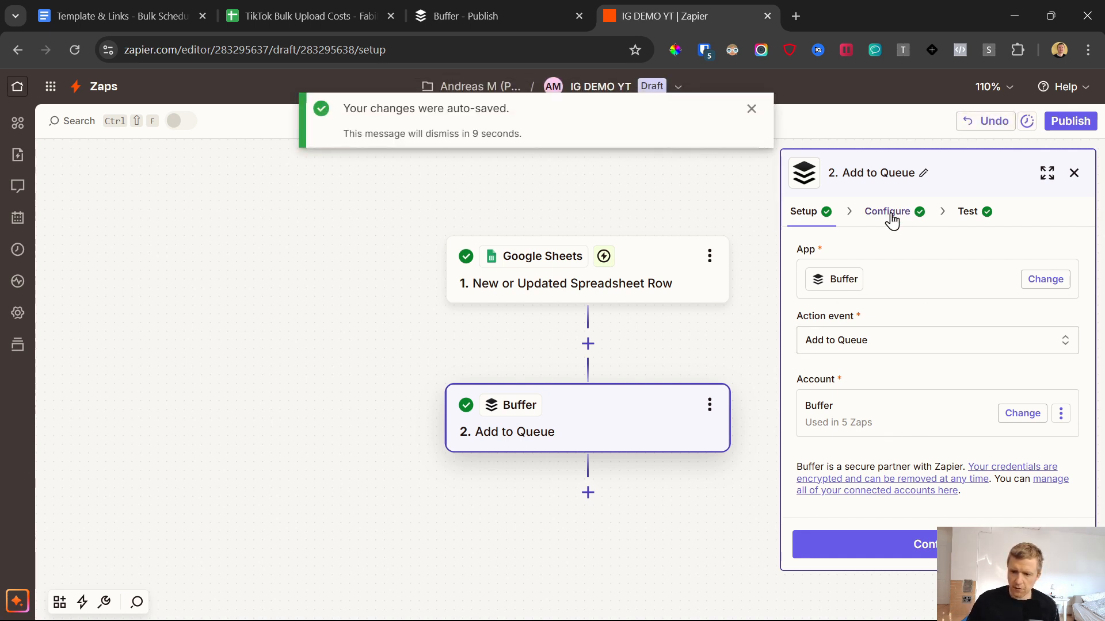
Step: Set the Buffer step's channel to the Instagram Professional Account and its media to Video, then check the remaining fields
click(889, 216)
click(893, 405)
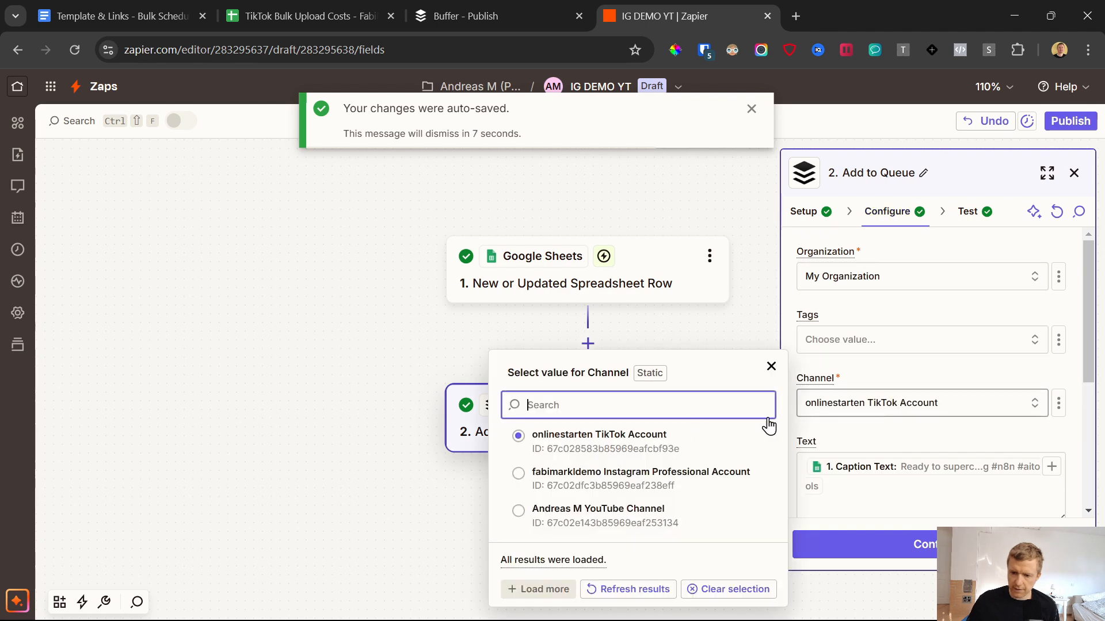
click(595, 482)
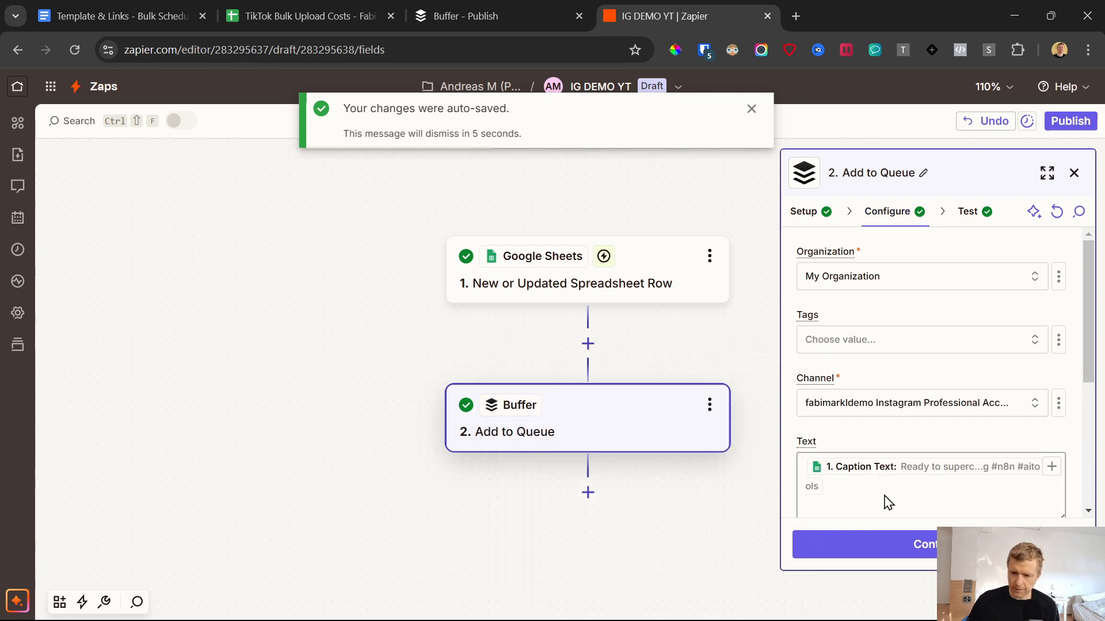
scroll(889, 417, down, 3)
scroll(889, 378, down, 3)
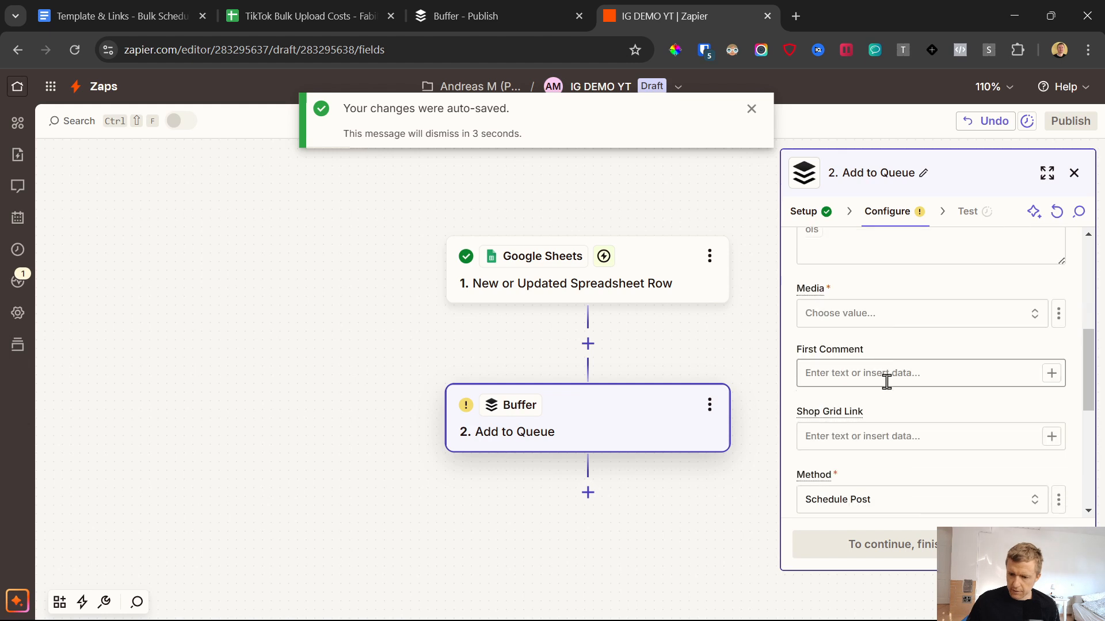
click(851, 318)
click(551, 467)
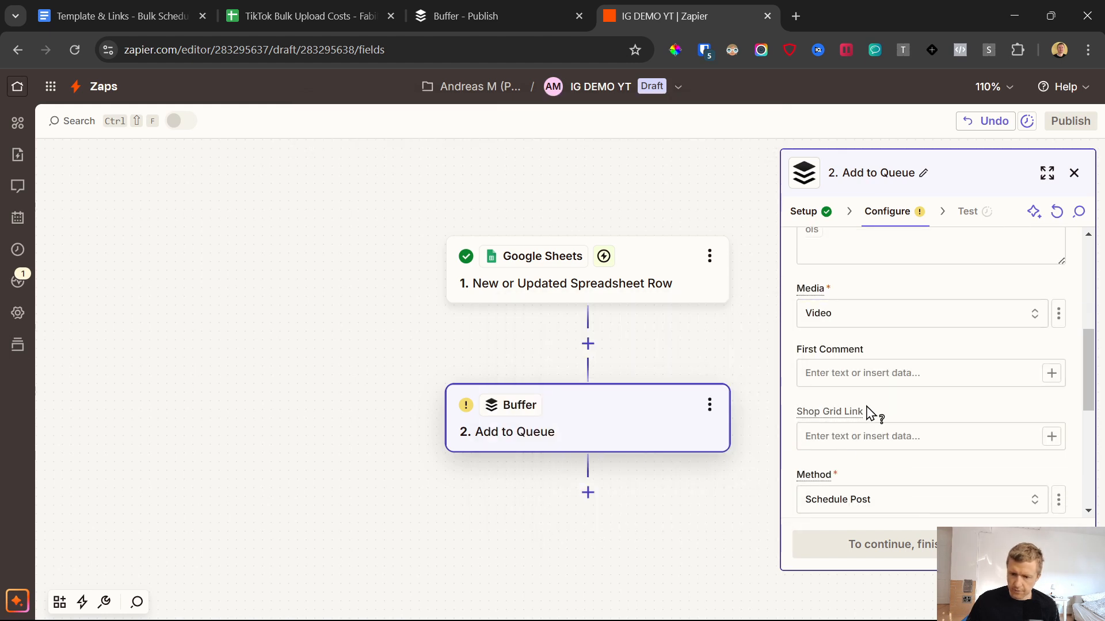
scroll(917, 382, down, 3)
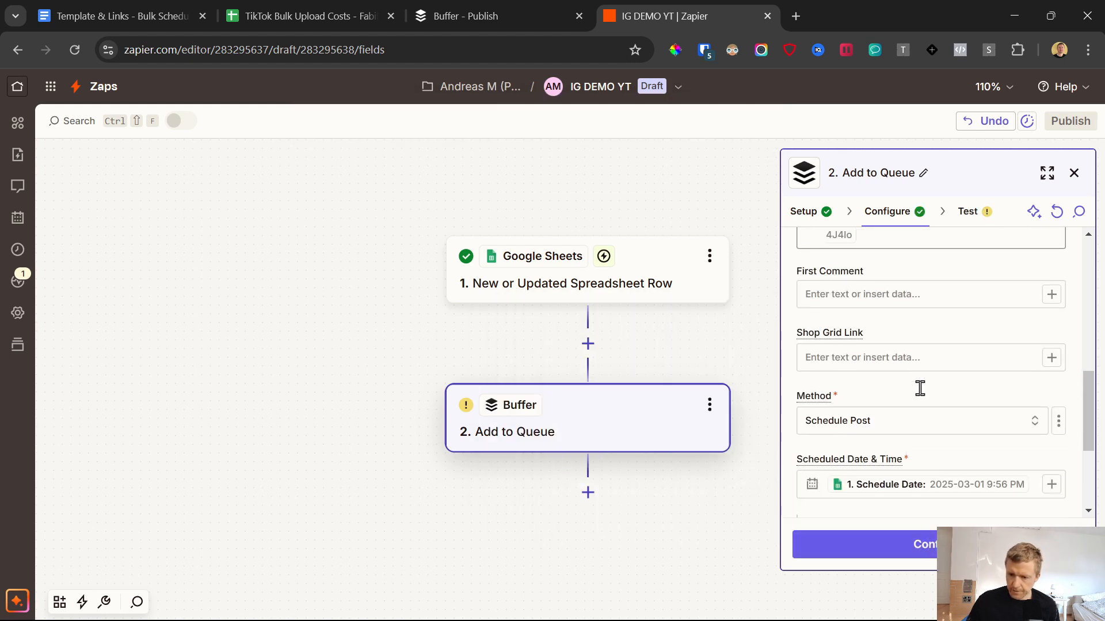
scroll(917, 387, up, 3)
scroll(926, 391, down, 5)
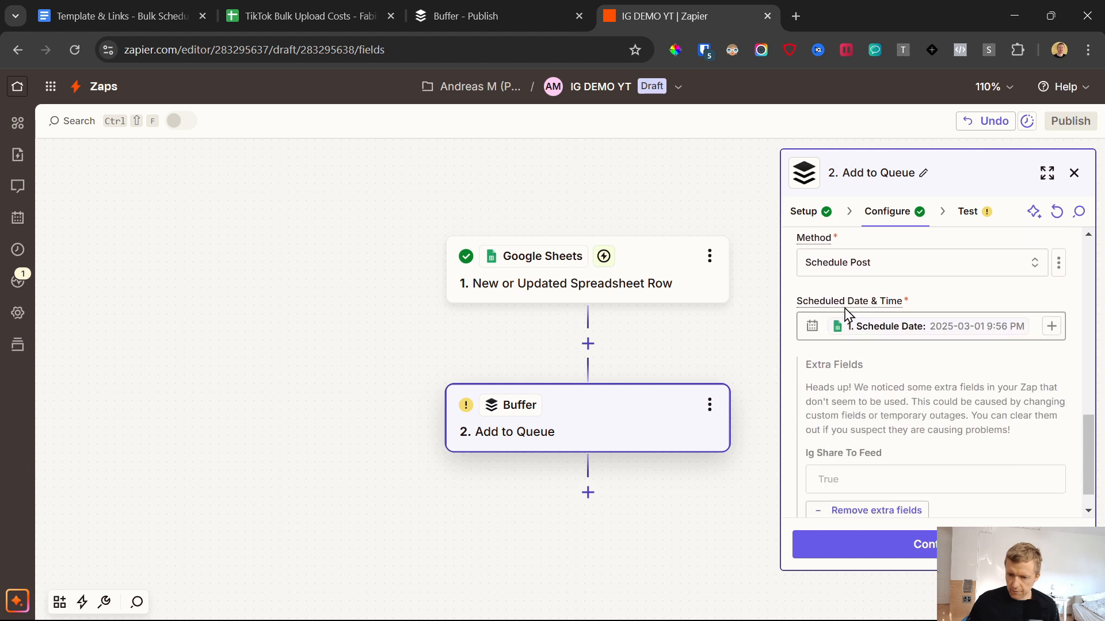
Step: Test the Add to Queue step, checking the post in Buffer's Instagram queue, and publish the IG DEMO YT Zap
click(921, 552)
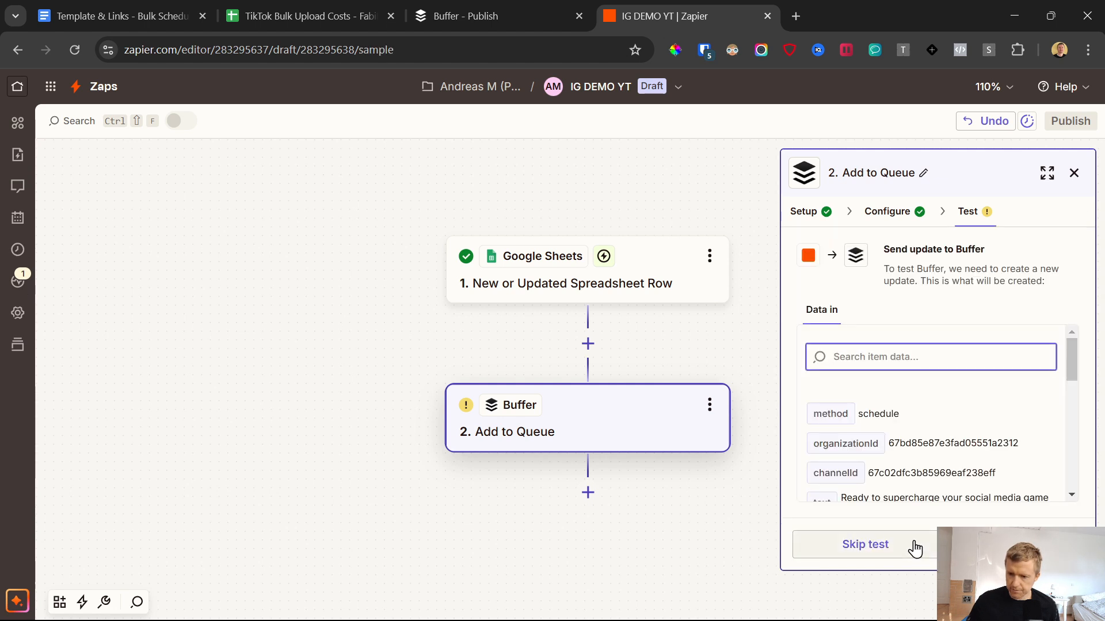
click(978, 544)
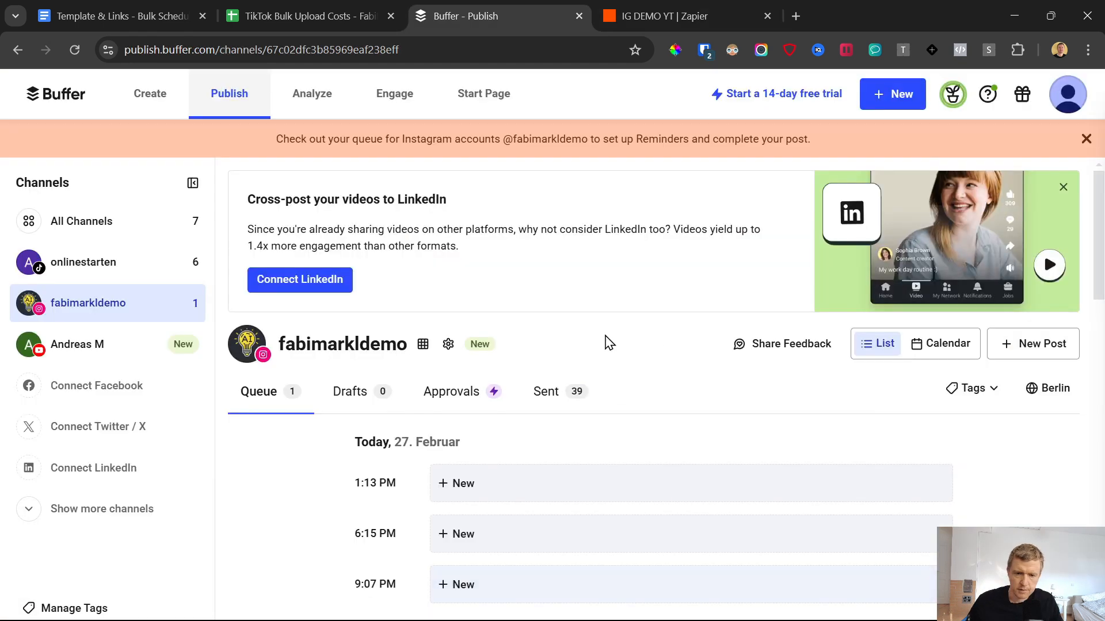
scroll(536, 333, down, 12)
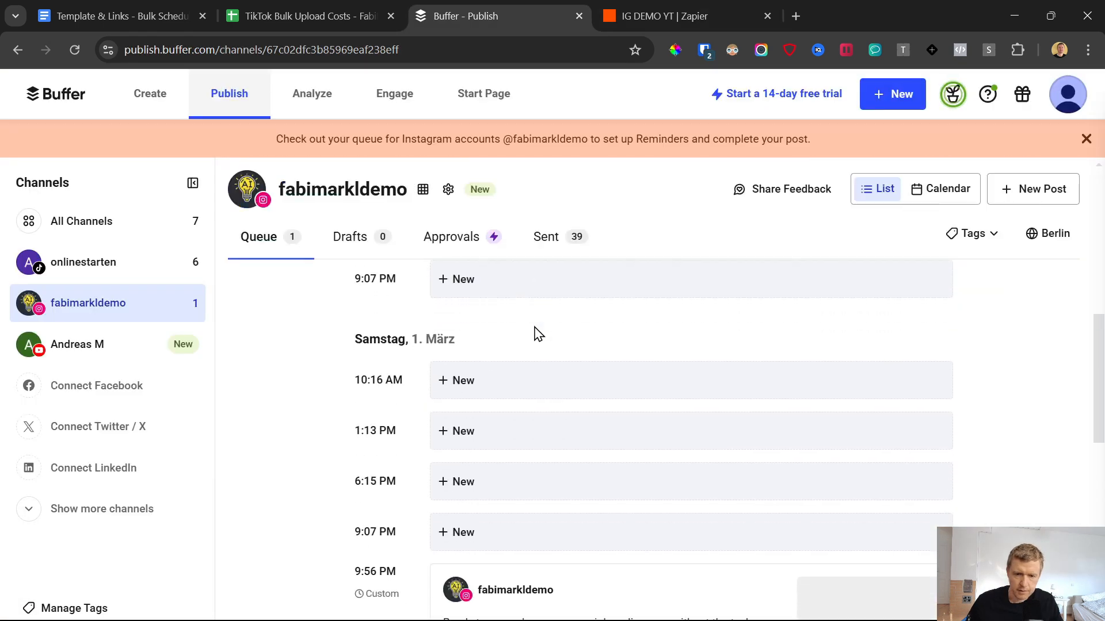
scroll(527, 362, up, 2)
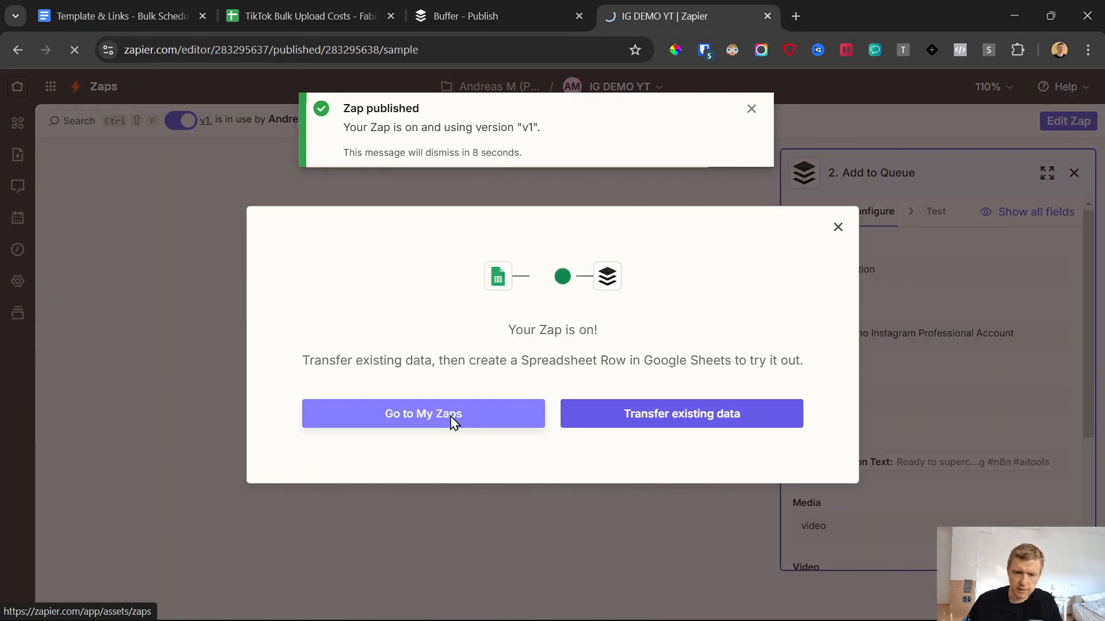
Step: Return to the Zaps list, duplicate the IG DEMO YT Zap and open the copy for editing
click(452, 420)
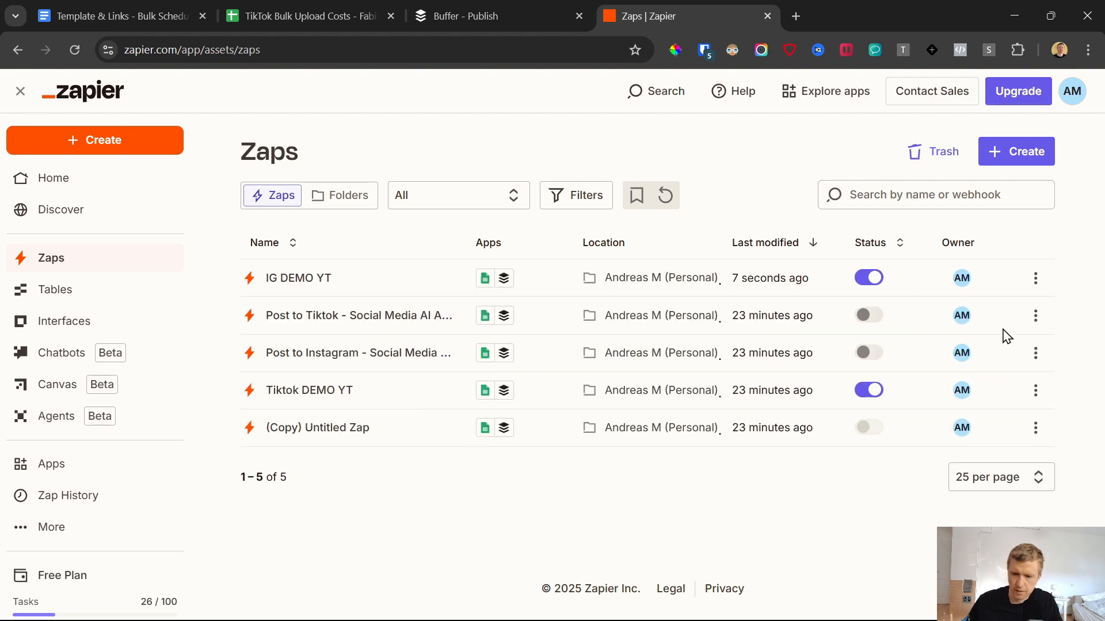
click(1036, 280)
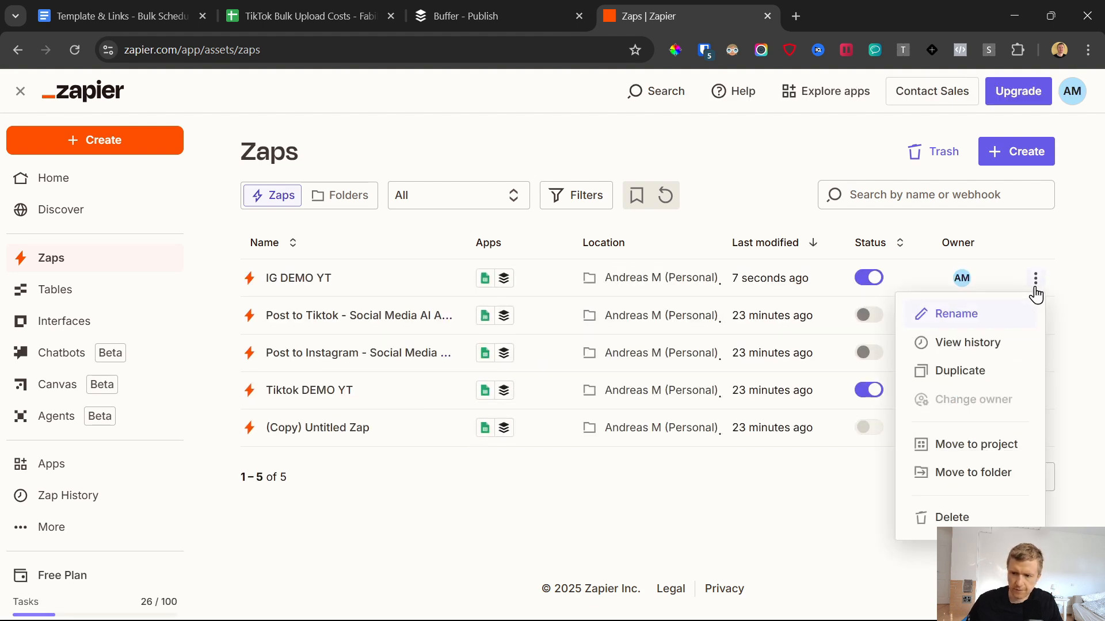
click(955, 369)
click(713, 401)
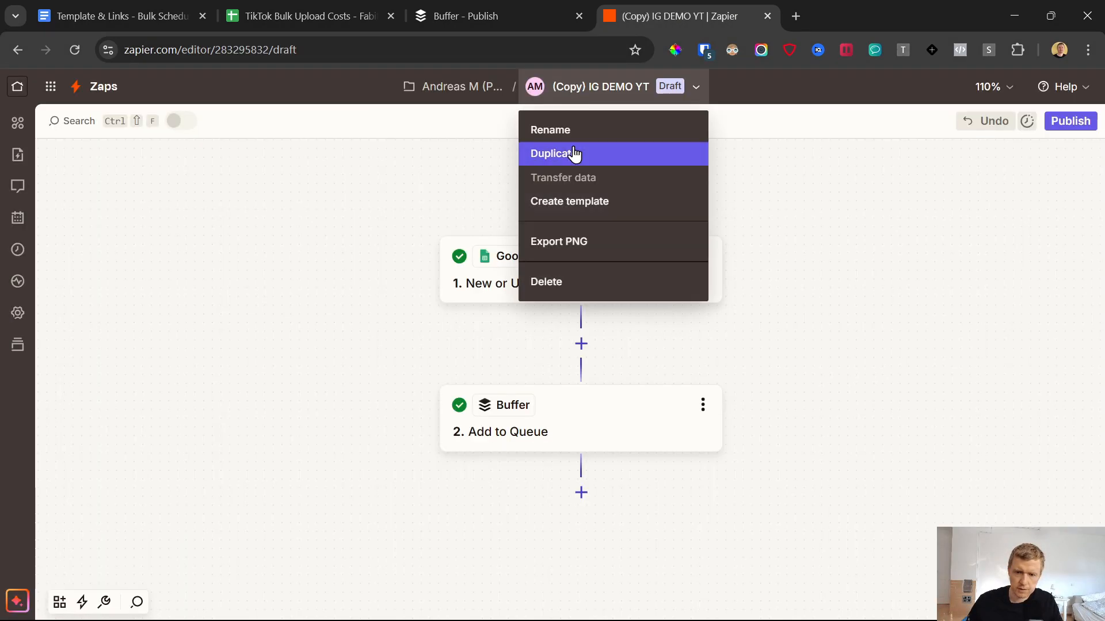
Step: Rename the copied Zap to YT DEMO YT
click(577, 129)
drag(555, 91, 443, 97)
text(YT DEMO YT)
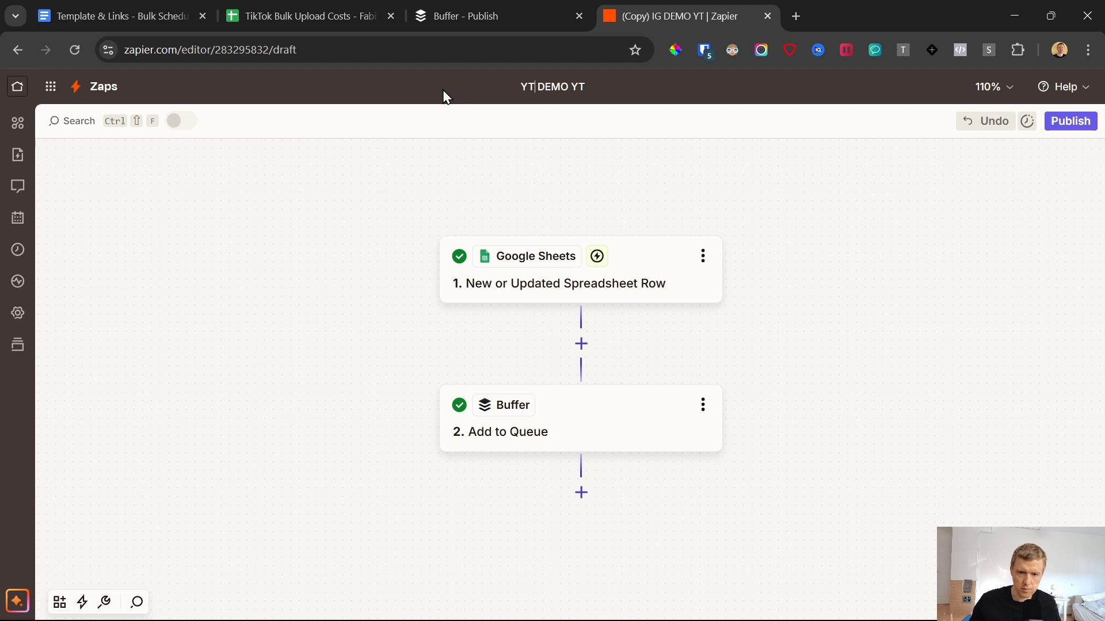
click(464, 142)
Step: Set the channel of the Buffer Add to Queue step to the YouTube channel
click(570, 446)
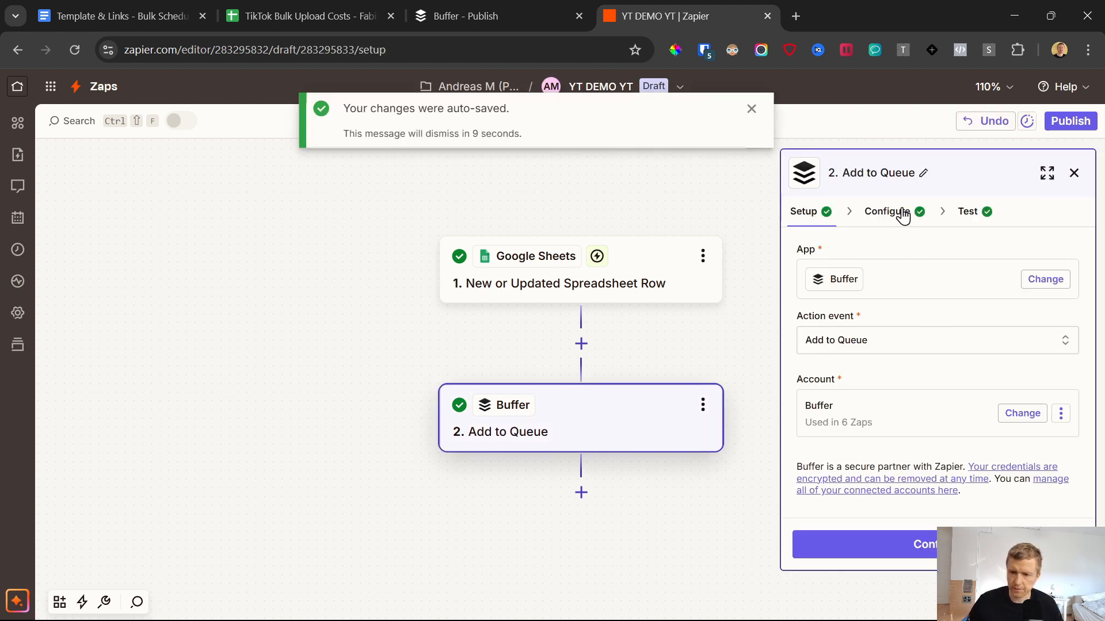
click(902, 213)
click(892, 402)
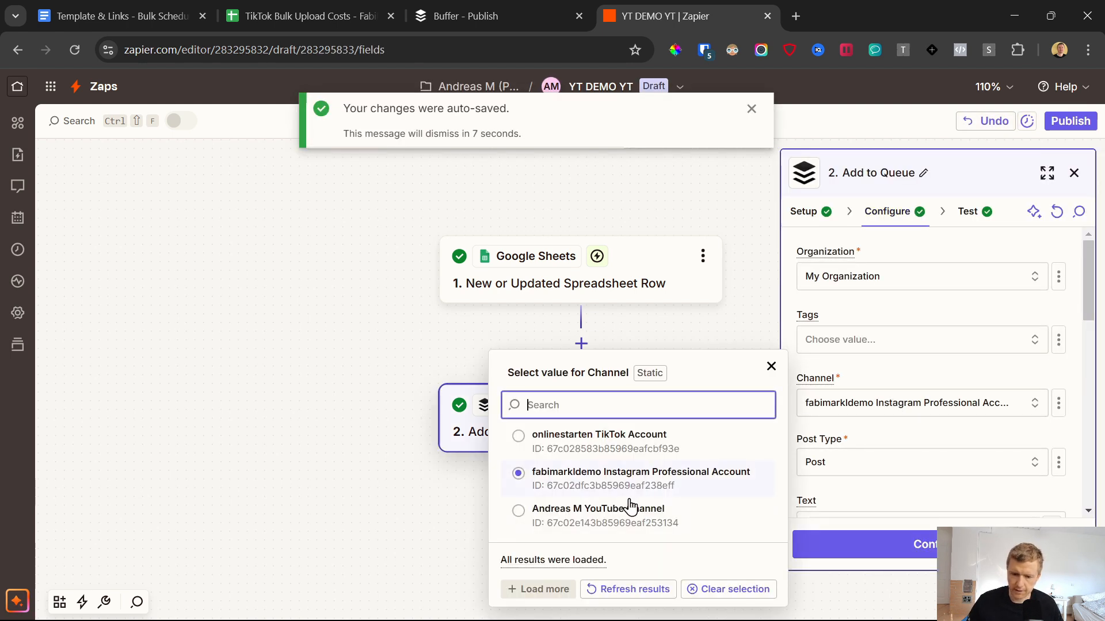
click(630, 507)
scroll(887, 356, down, 5)
Step: Fill the Buffer step's Title with the spreadsheet's Video ID field followed by the text "Title of Video"
click(887, 335)
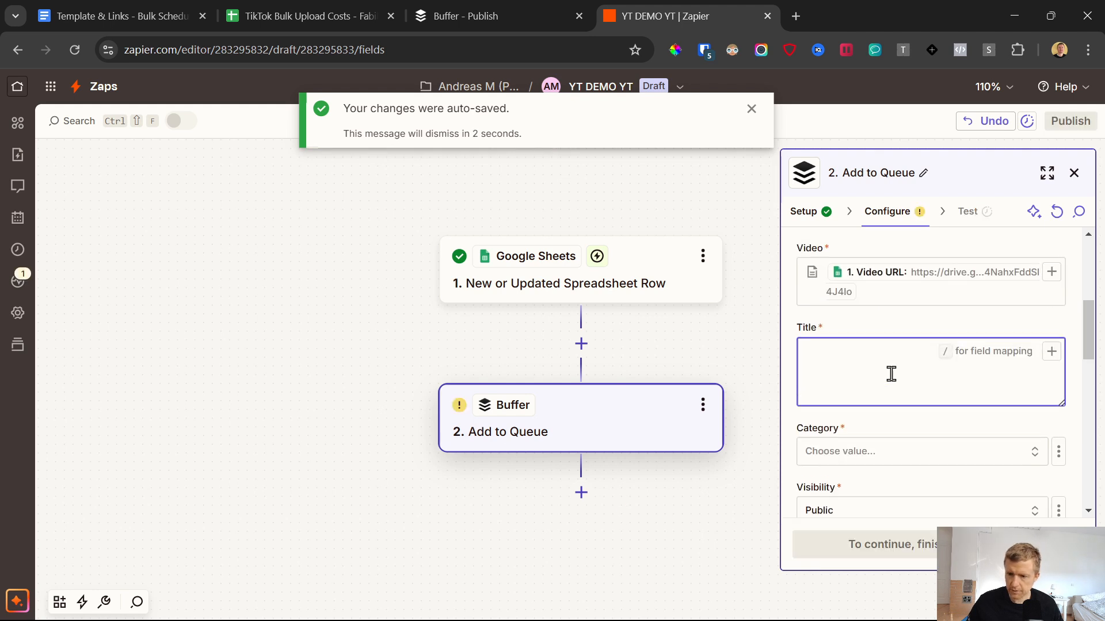
scroll(892, 376, up, 3)
scroll(892, 374, down, 3)
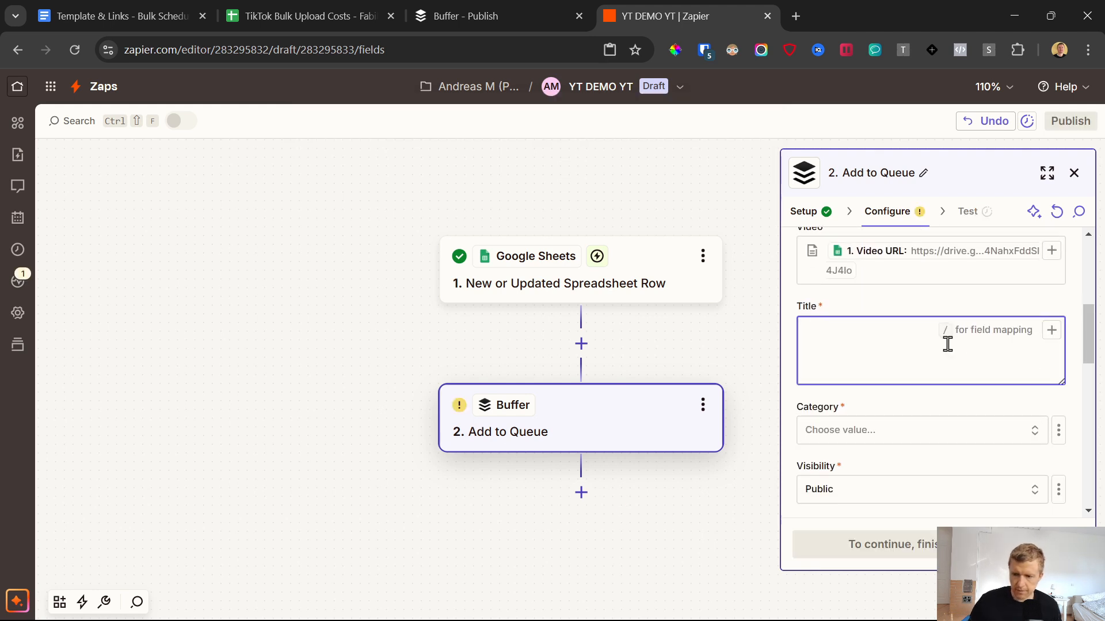
click(1052, 330)
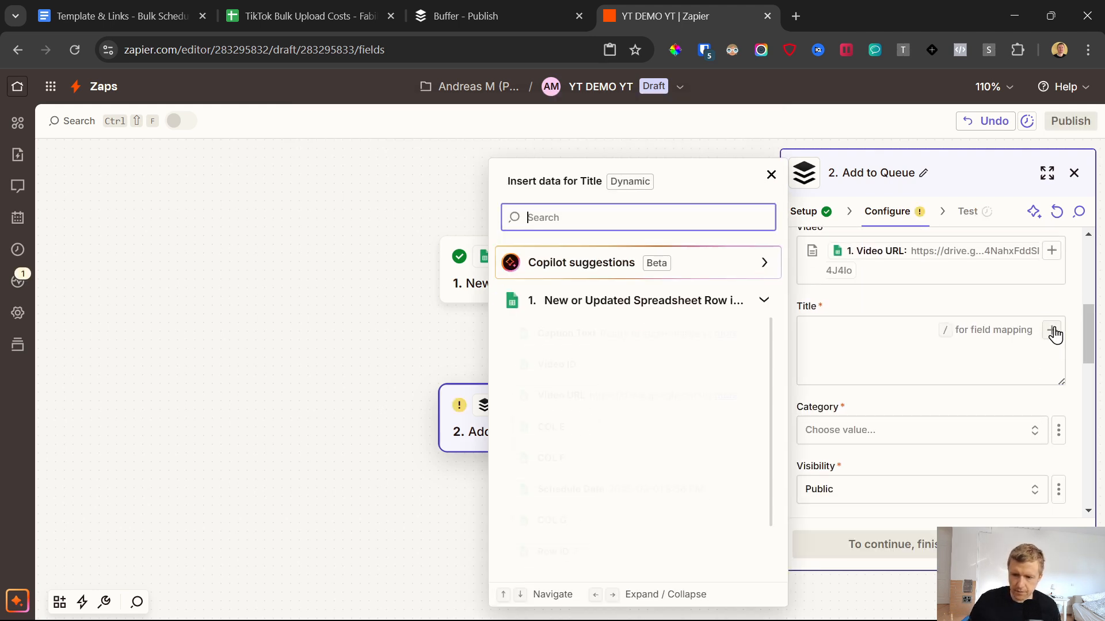
click(864, 334)
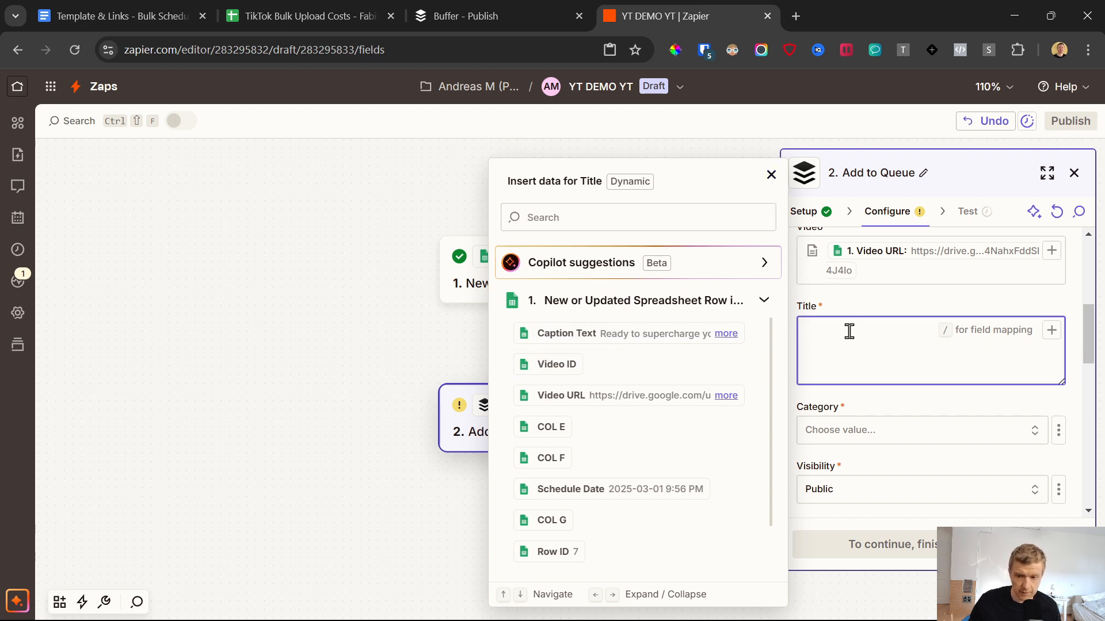
click(561, 365)
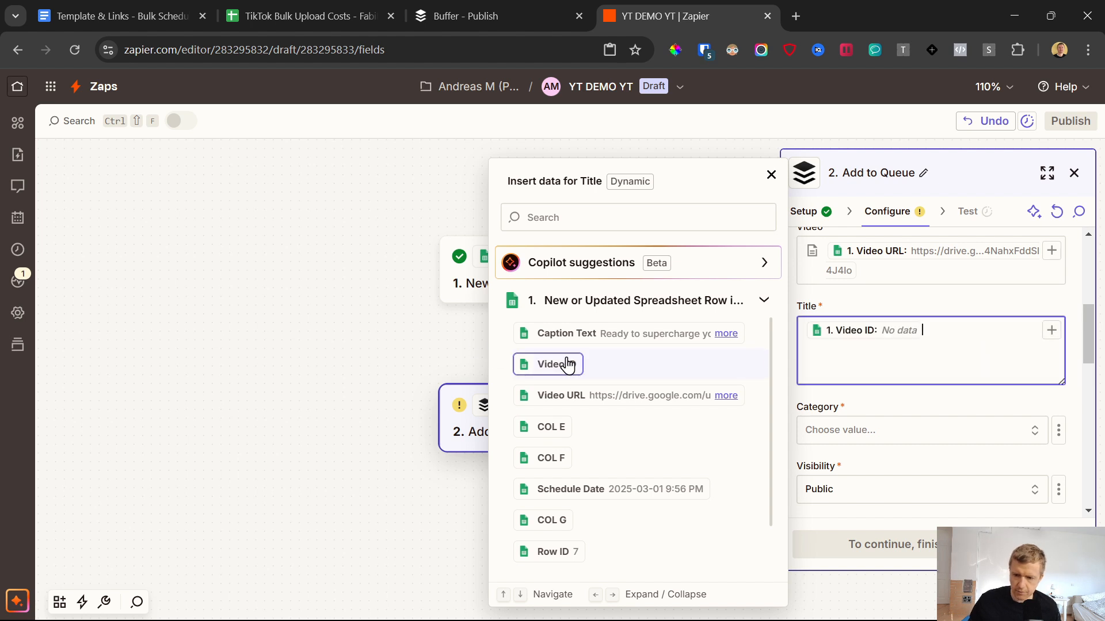
click(917, 302)
click(934, 326)
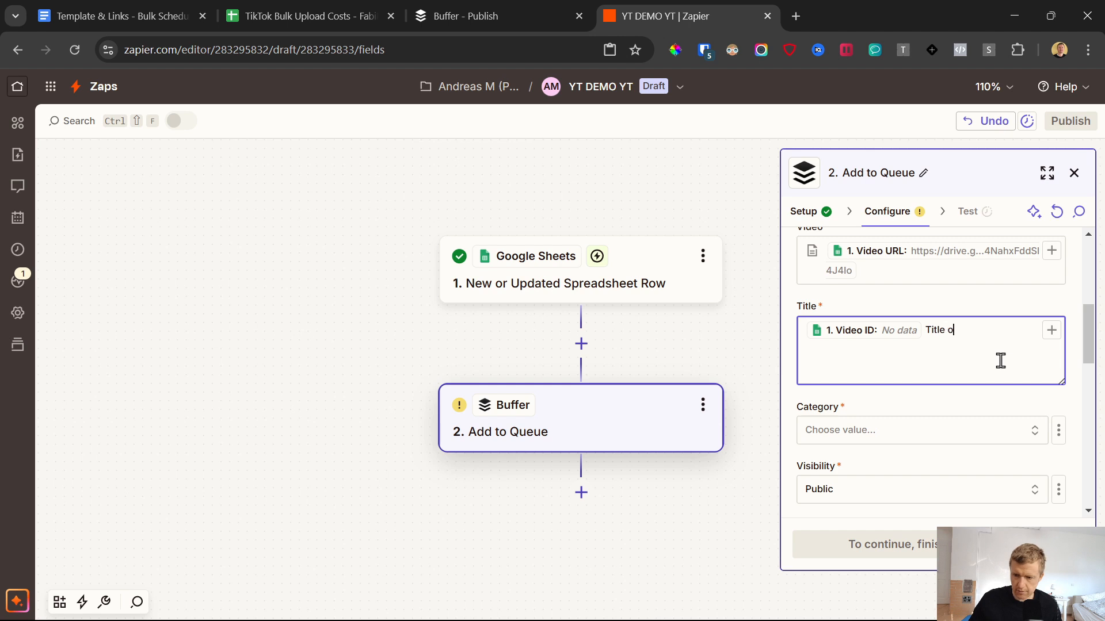
Step: Set the video's category to People & Blogs and check the remaining YouTube and scheduling fields
click(915, 430)
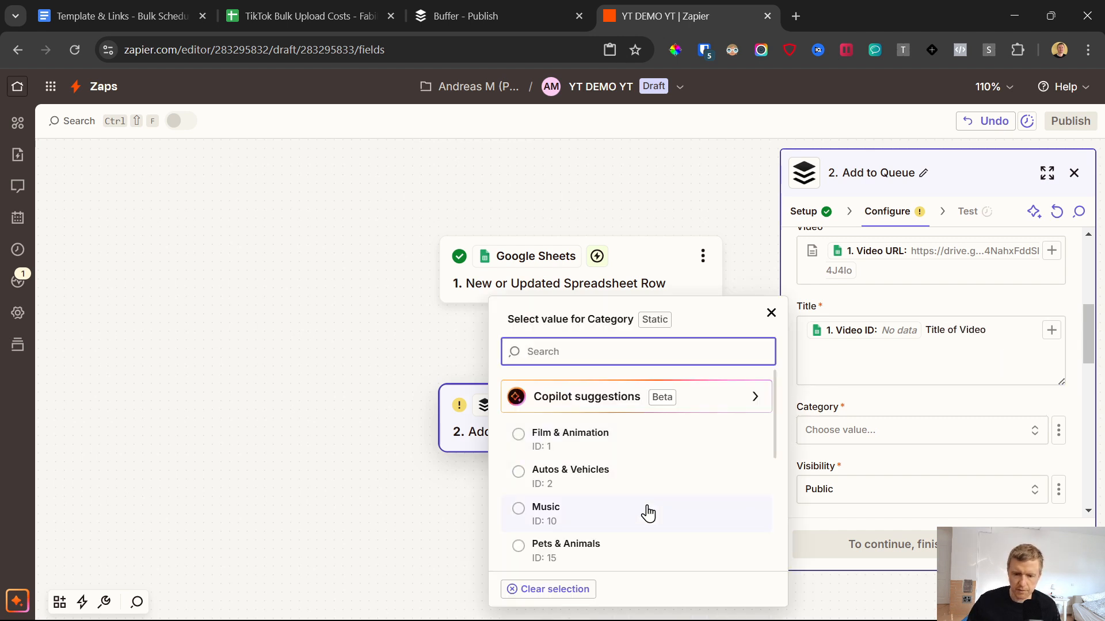
scroll(636, 486, down, 3)
scroll(625, 494, down, 1)
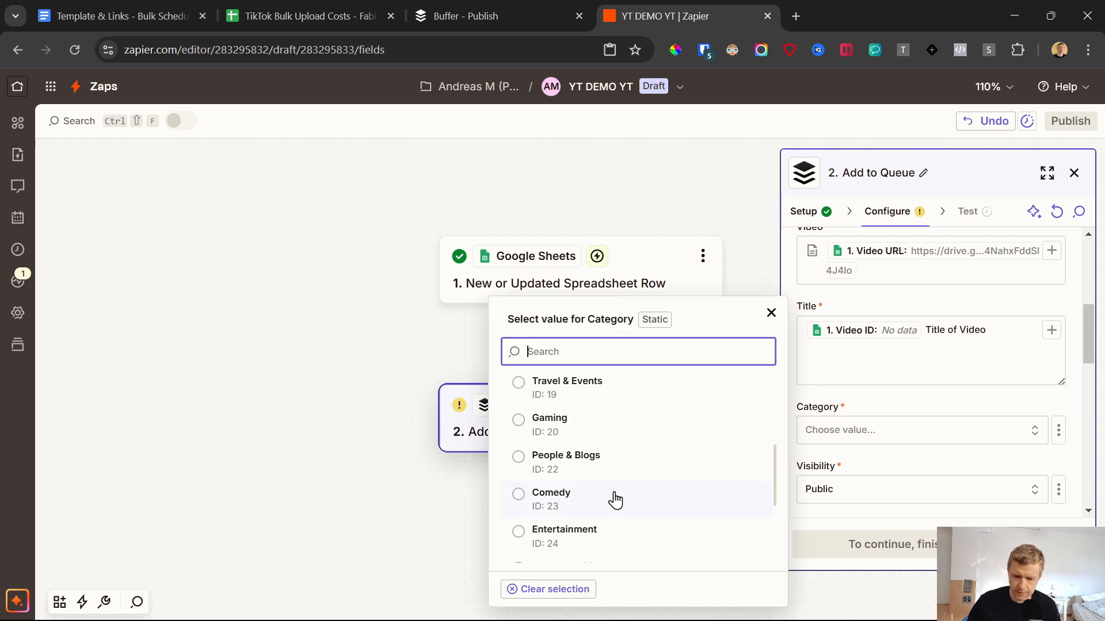
click(579, 461)
scroll(931, 408, down, 3)
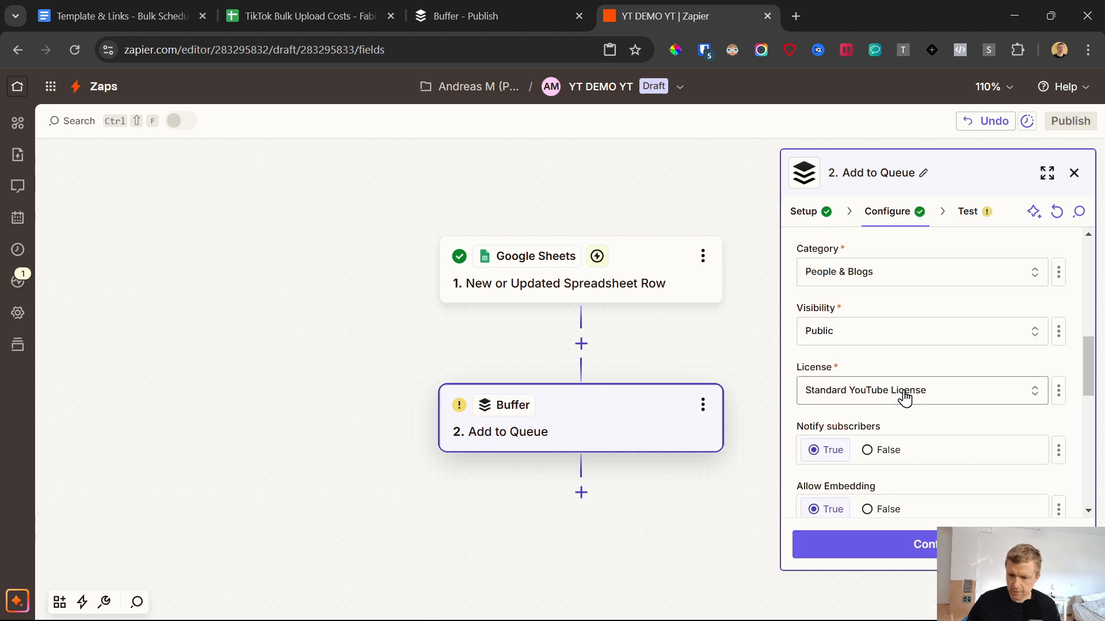
scroll(958, 410, down, 3)
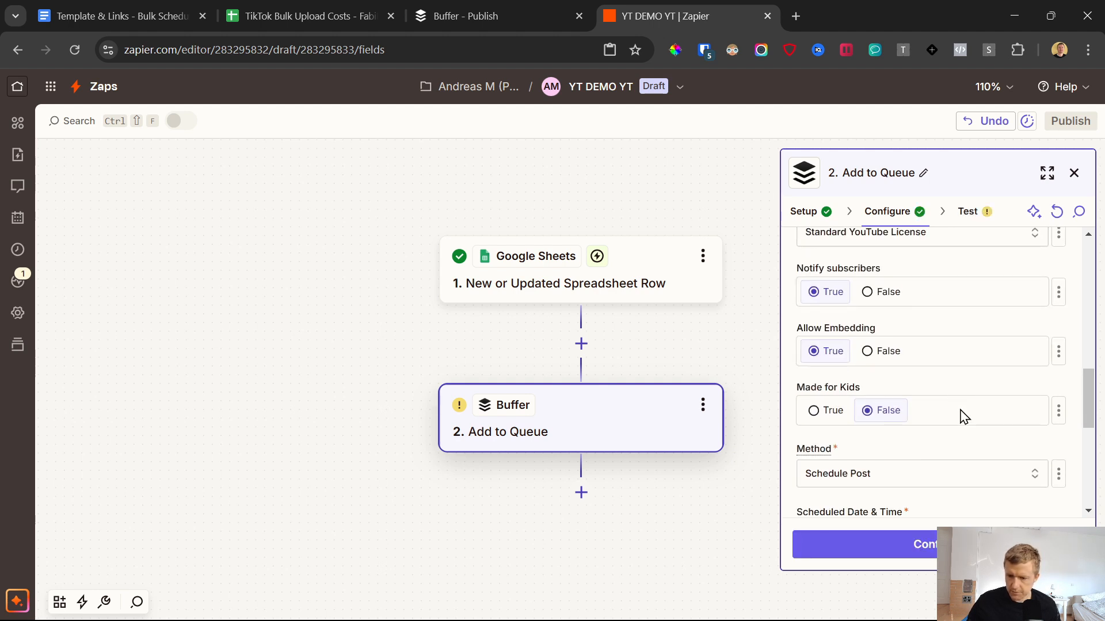
scroll(966, 423, down, 3)
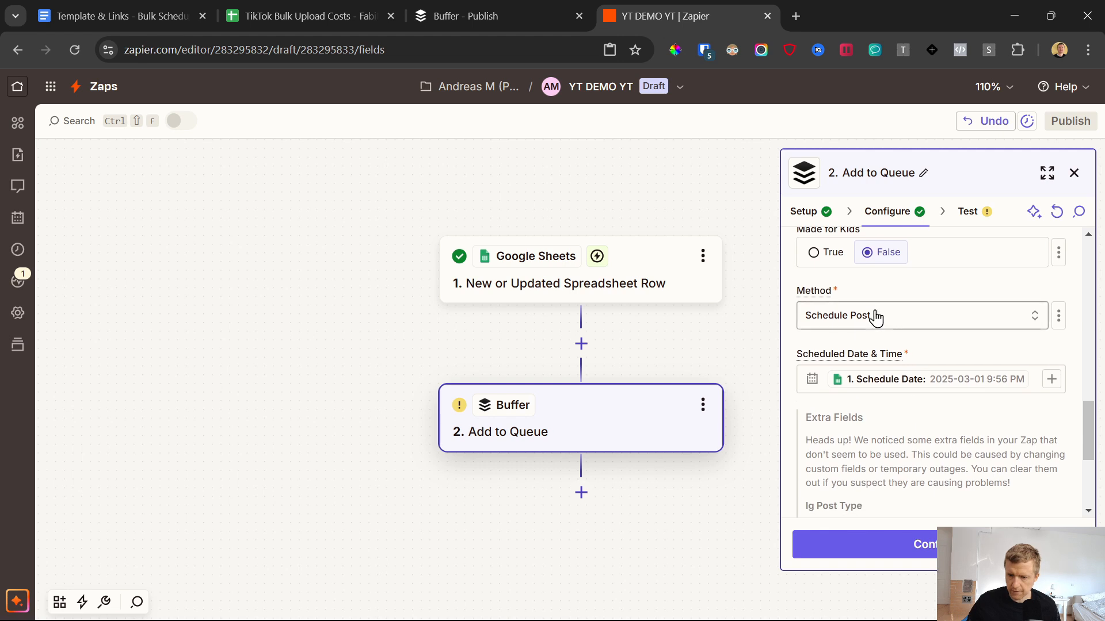
scroll(925, 473, down, 4)
scroll(925, 474, up, 10)
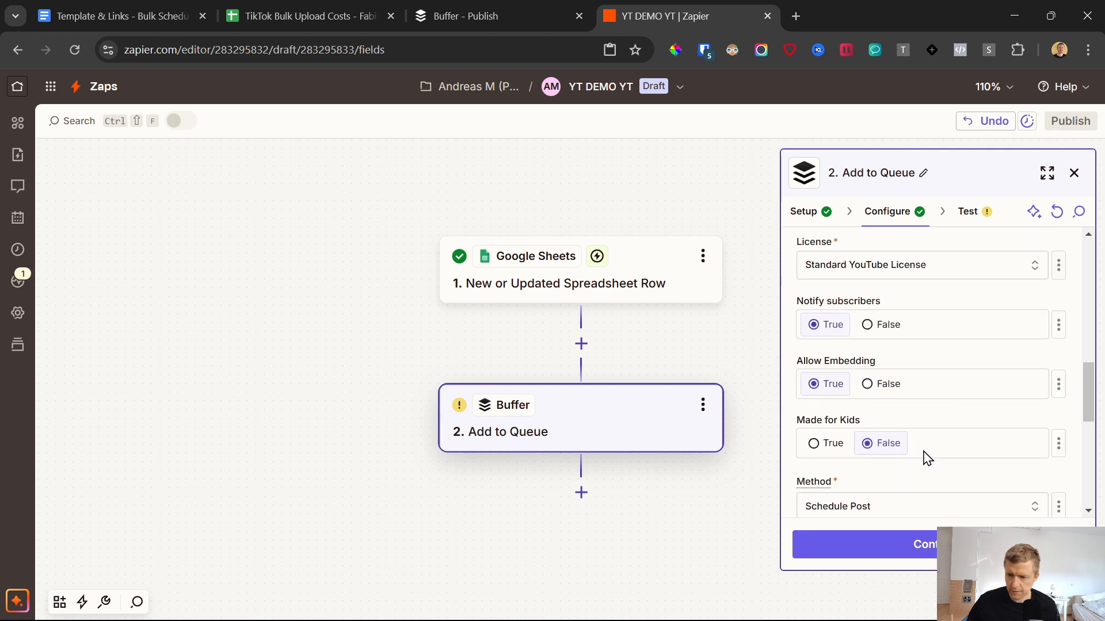
scroll(921, 460, down, 2)
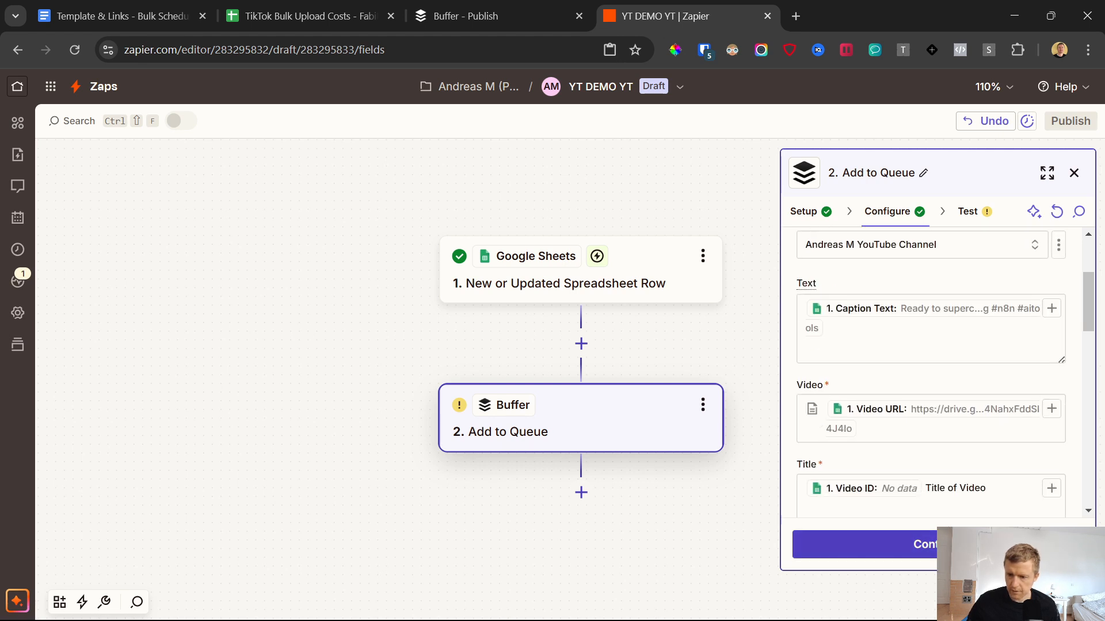
Step: Test the Add to Queue step and check the resulting Short in Buffer's YouTube queue
click(922, 543)
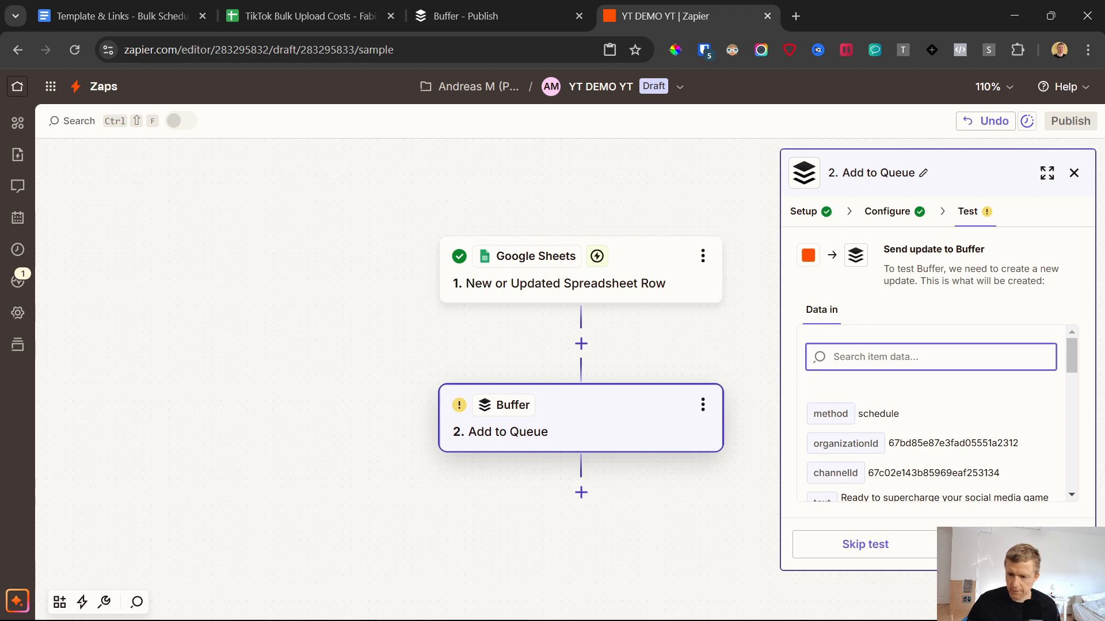
click(1012, 545)
click(460, 16)
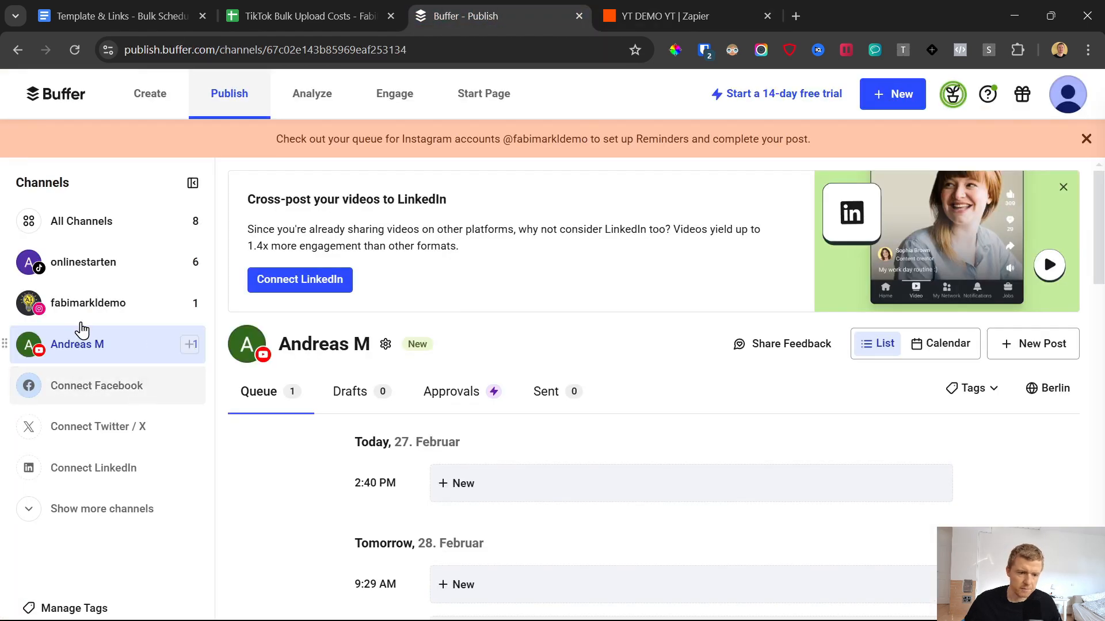
scroll(445, 350, down, 5)
scroll(451, 373, up, 4)
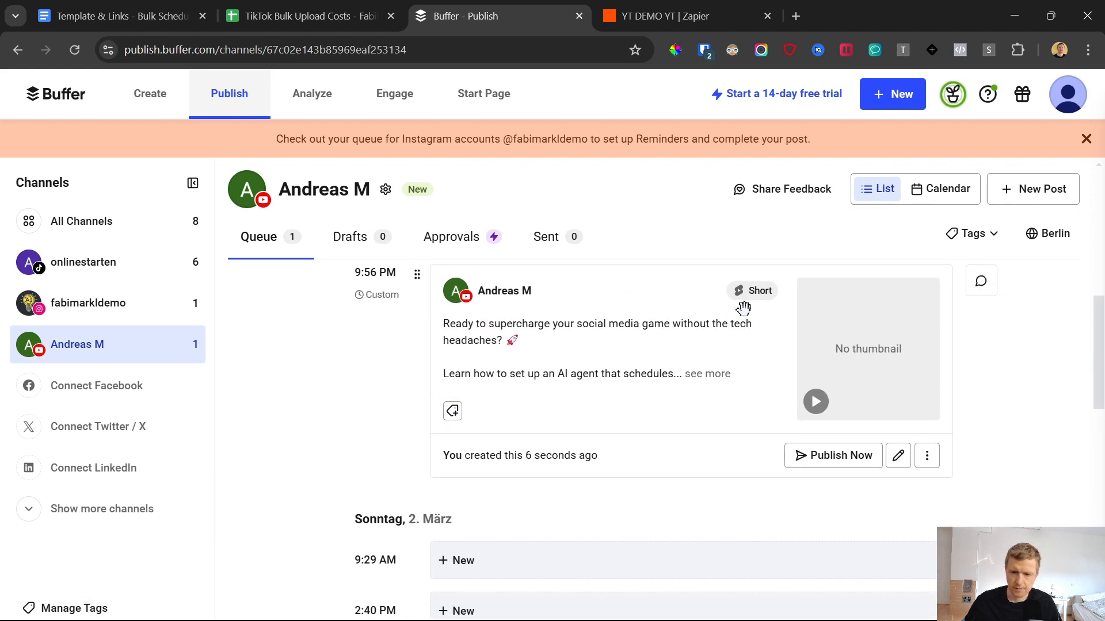
mouse_move(761, 291)
mouse_down()
mouse_move(775, 288)
mouse_move(760, 299)
mouse_move(750, 289)
mouse_up()
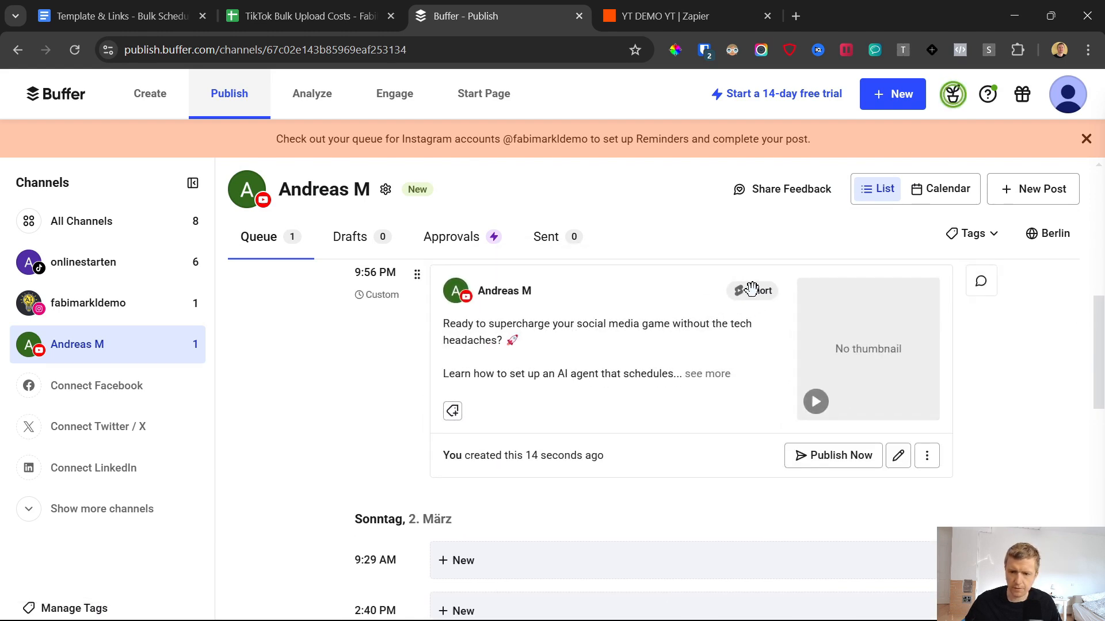
Step: Switch back to Zapier, publish the YT DEMO YT Zap and go to the Zaps list
key(ctrl+Tab)
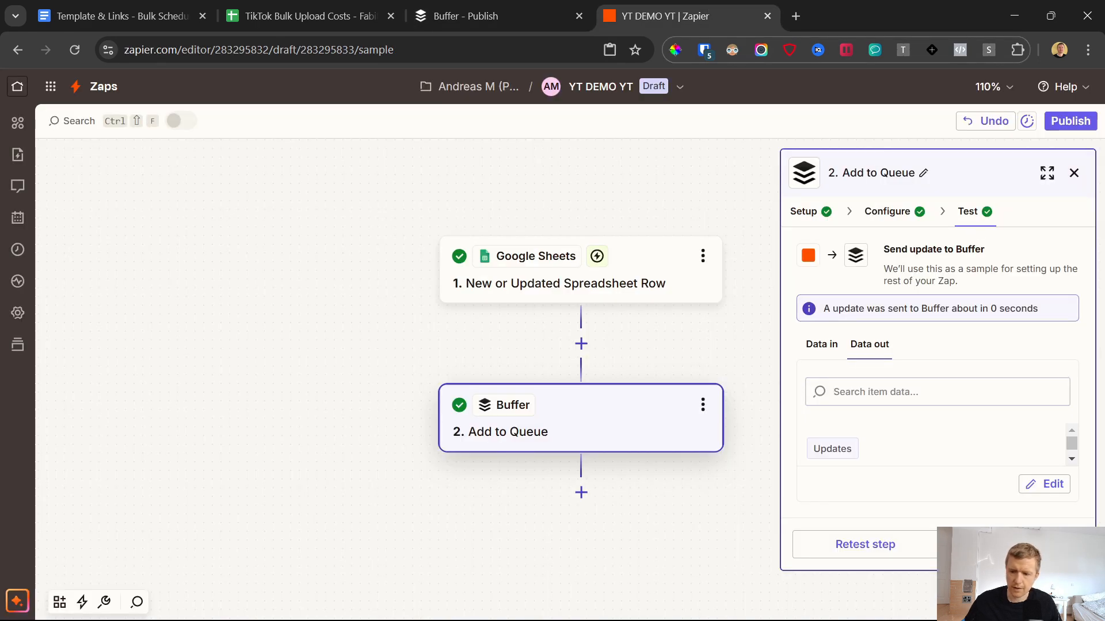
click(1070, 121)
click(473, 415)
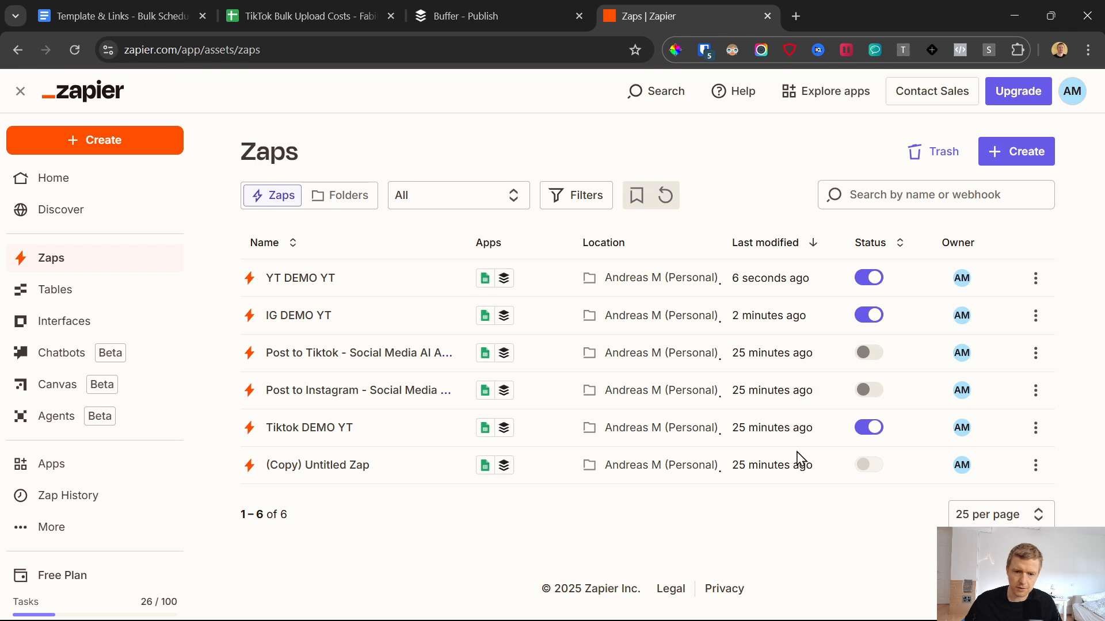
Step: Check the TikTok Video Uploads DEMO folder in Google Drive and return to the Zaps list in Zapier
click(840, 5)
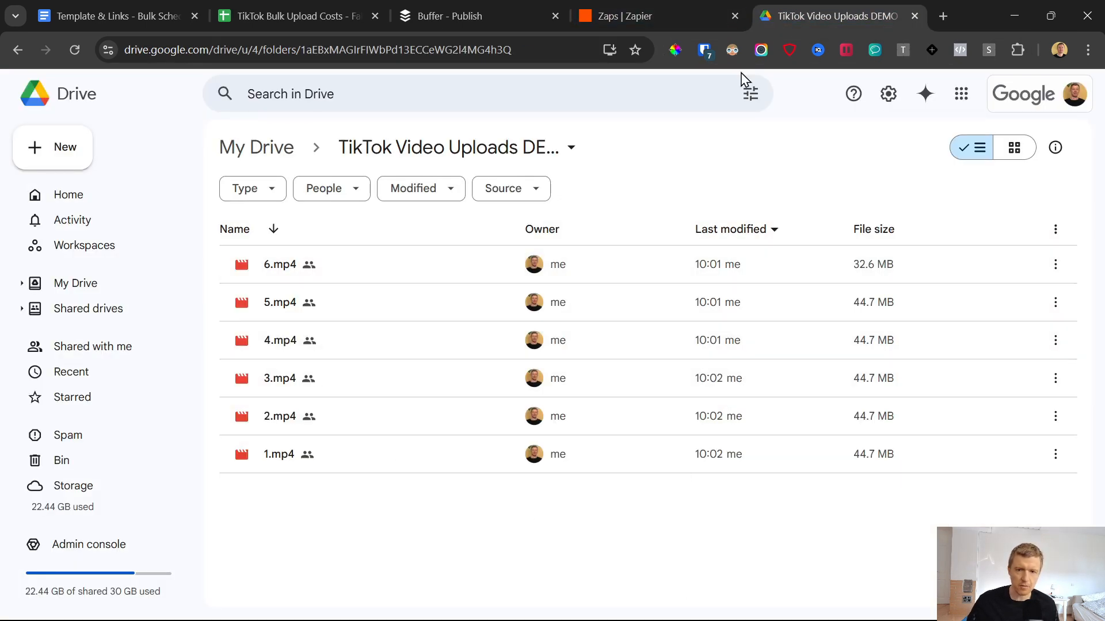
click(633, 2)
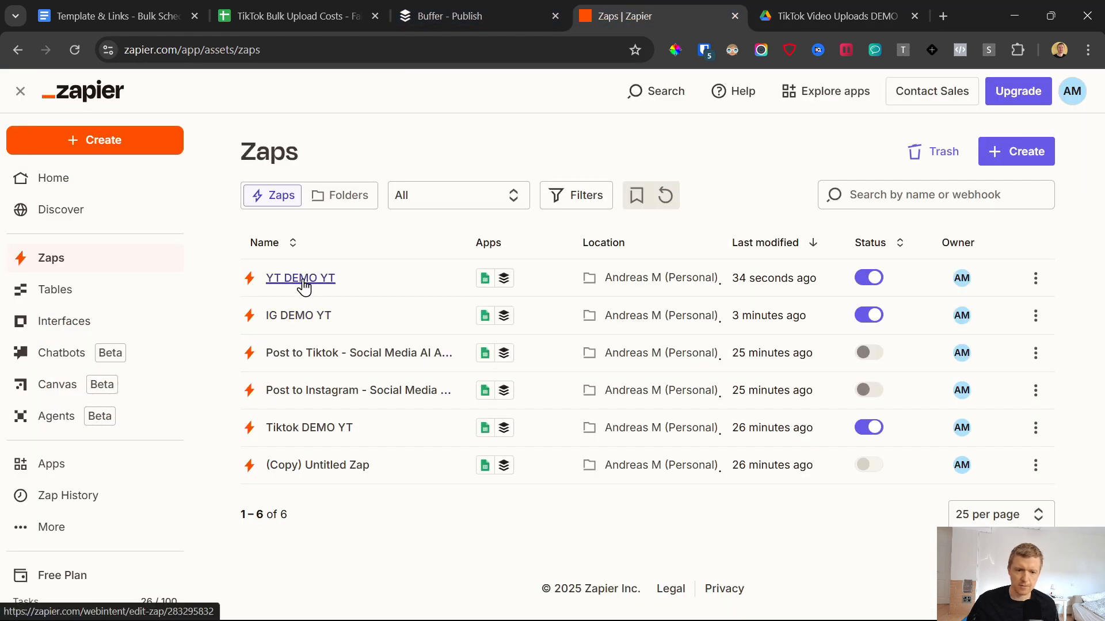